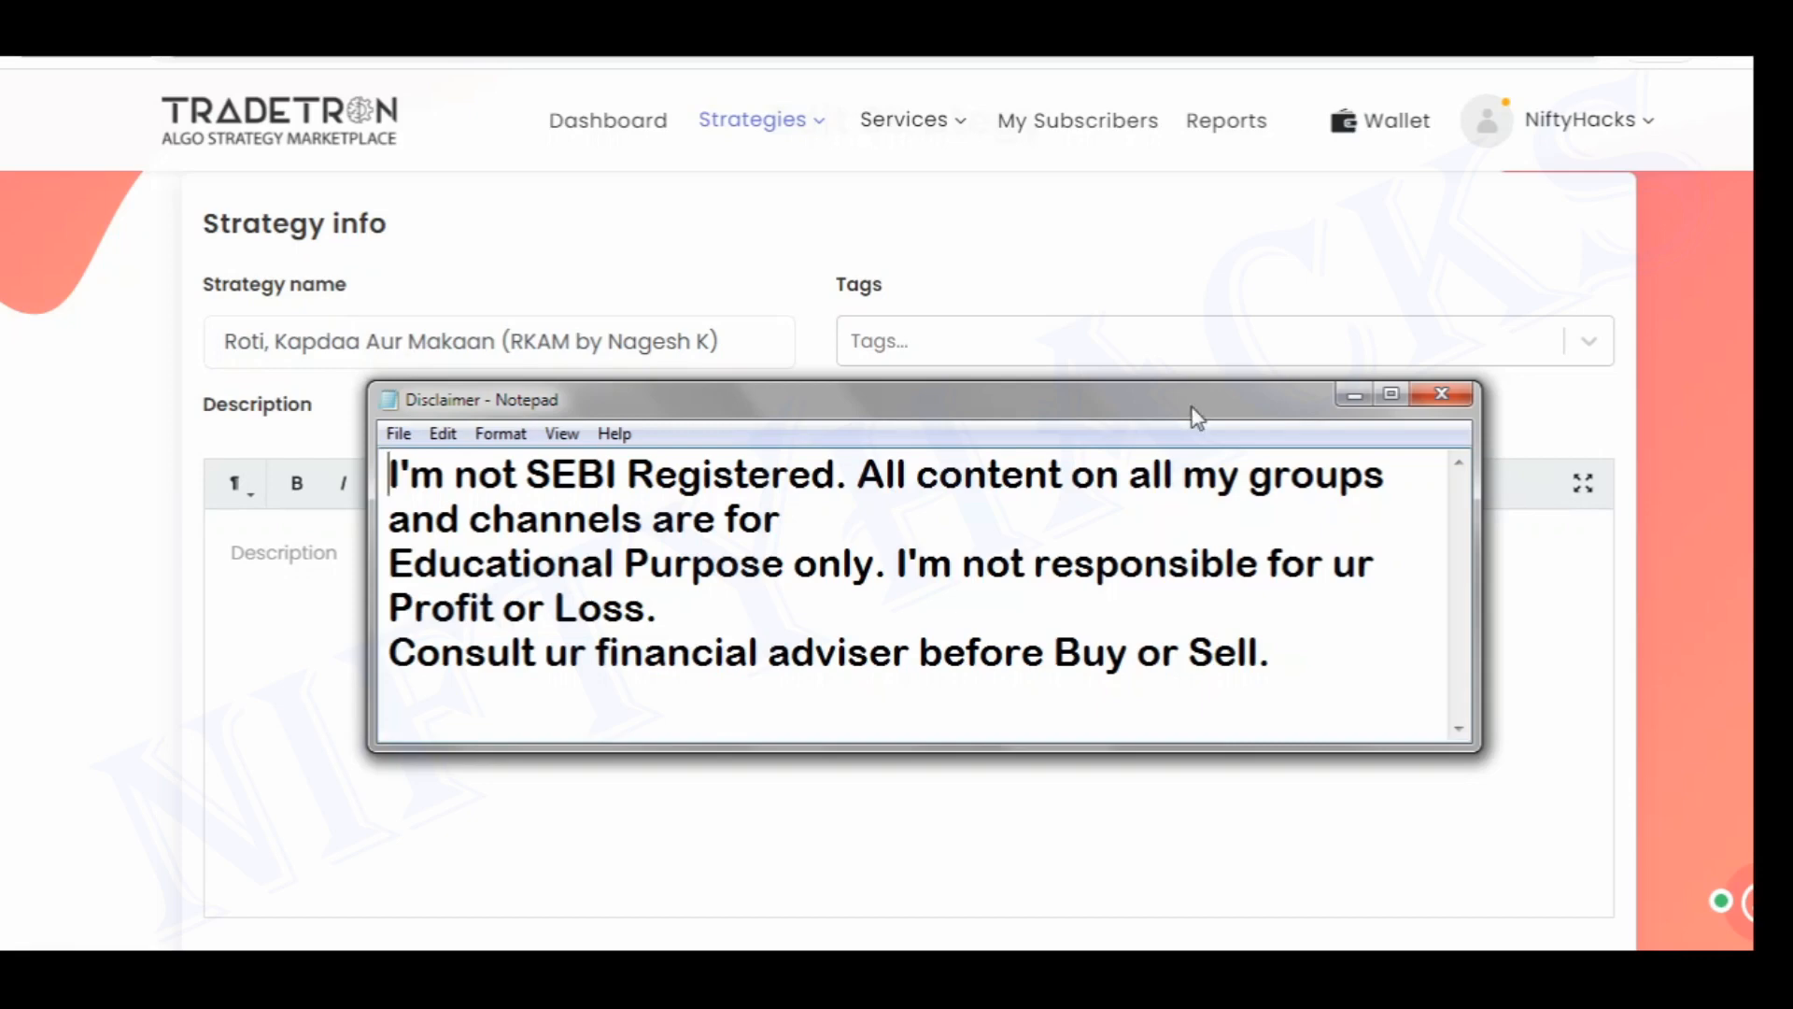
Minimise the disclaimer note and review the option positions and P&L of the deployed RKAM strategies
left_click(1356, 395)
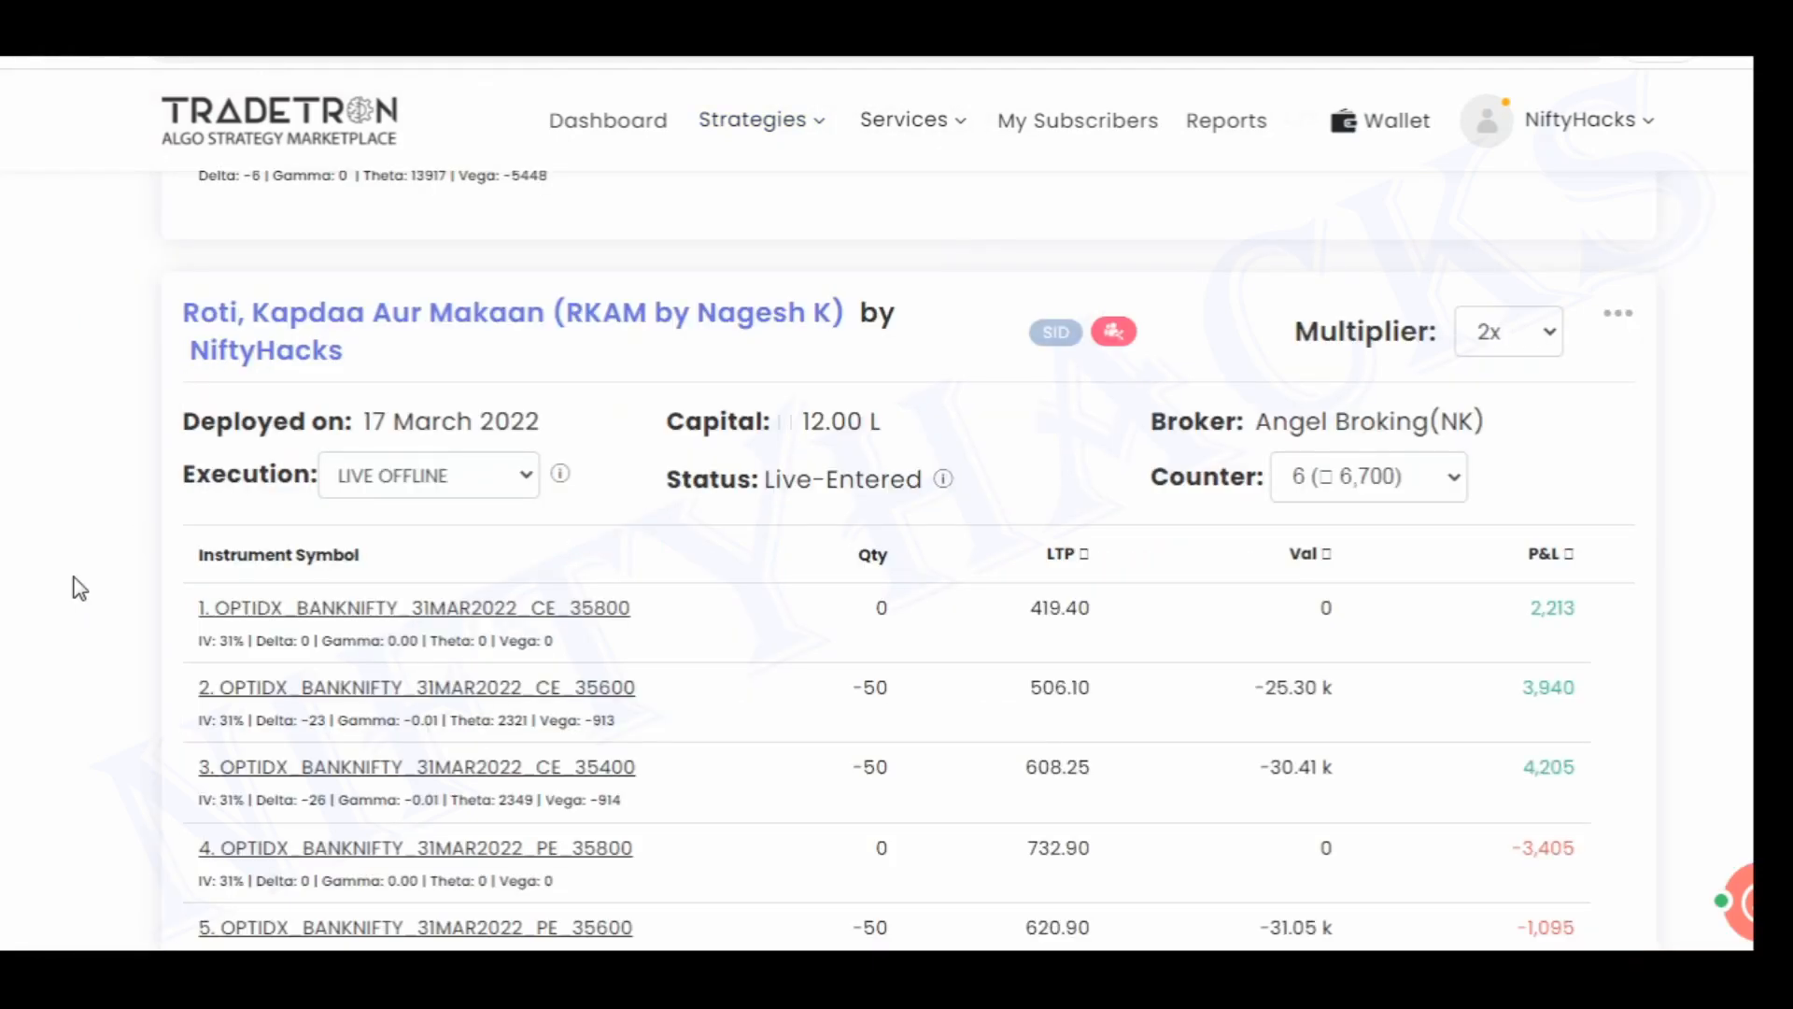
scroll(79, 588, "down", 2)
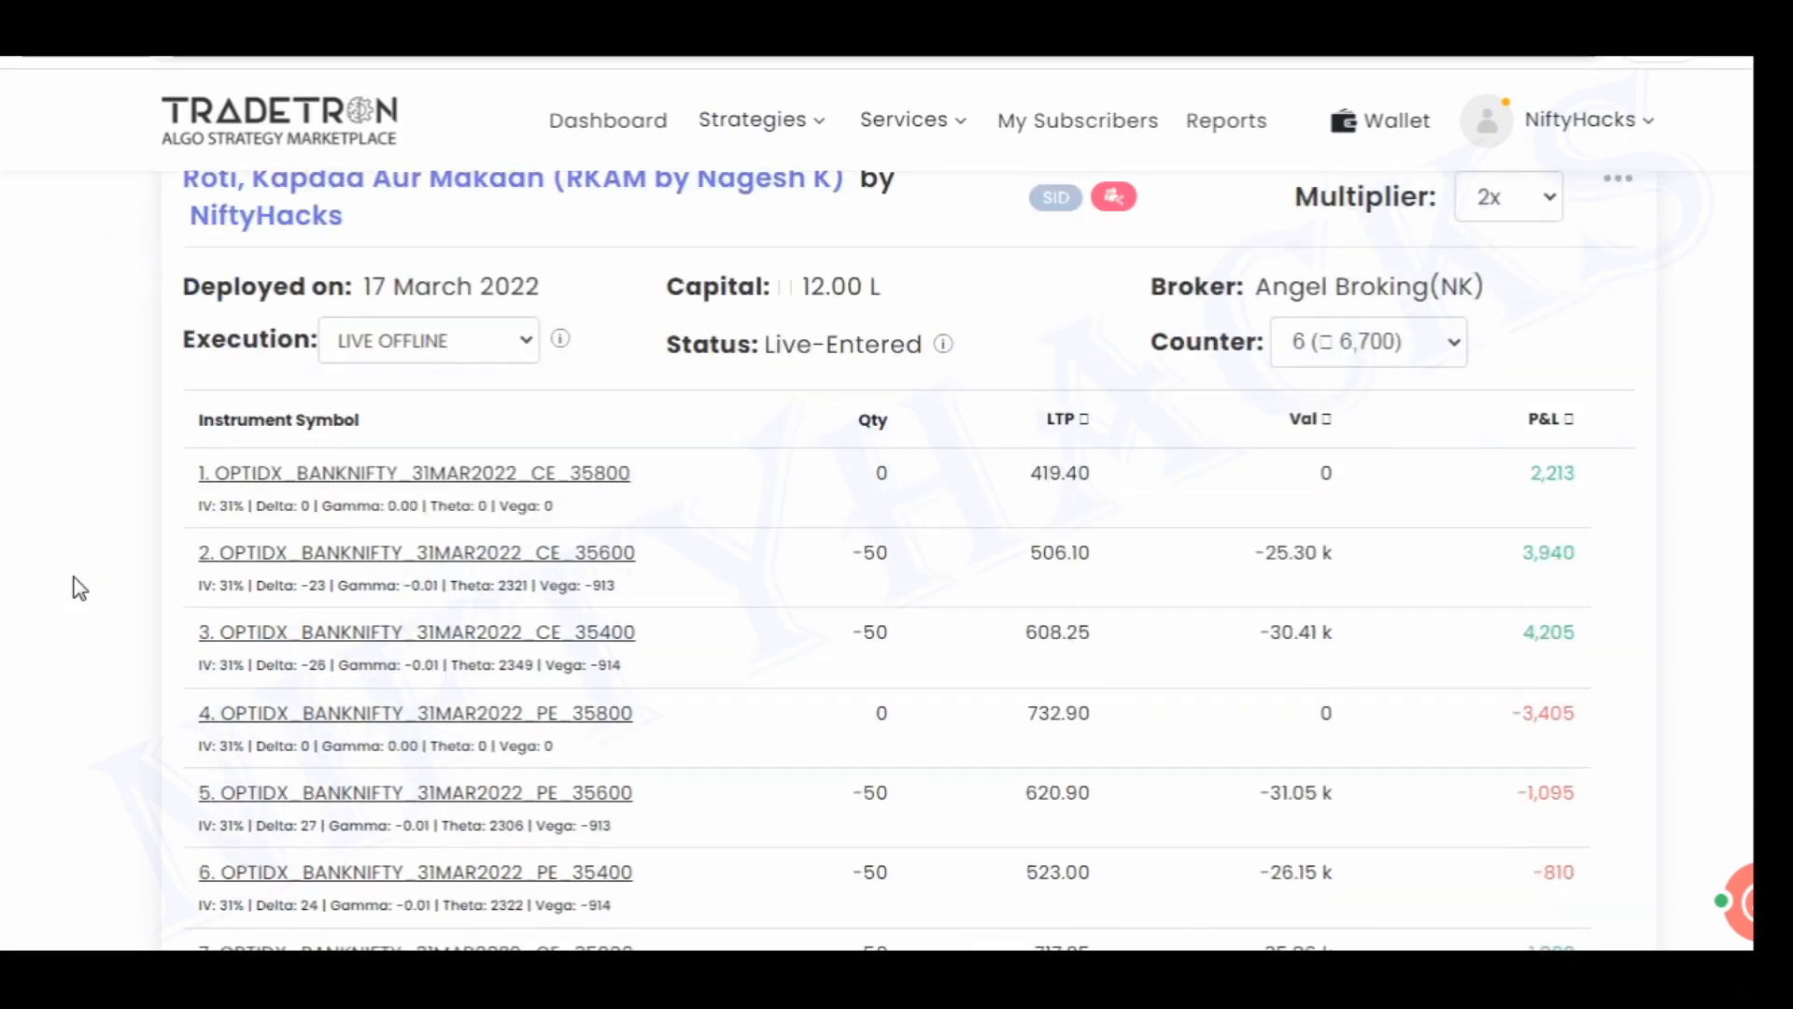
scroll(80, 588, "up", 15)
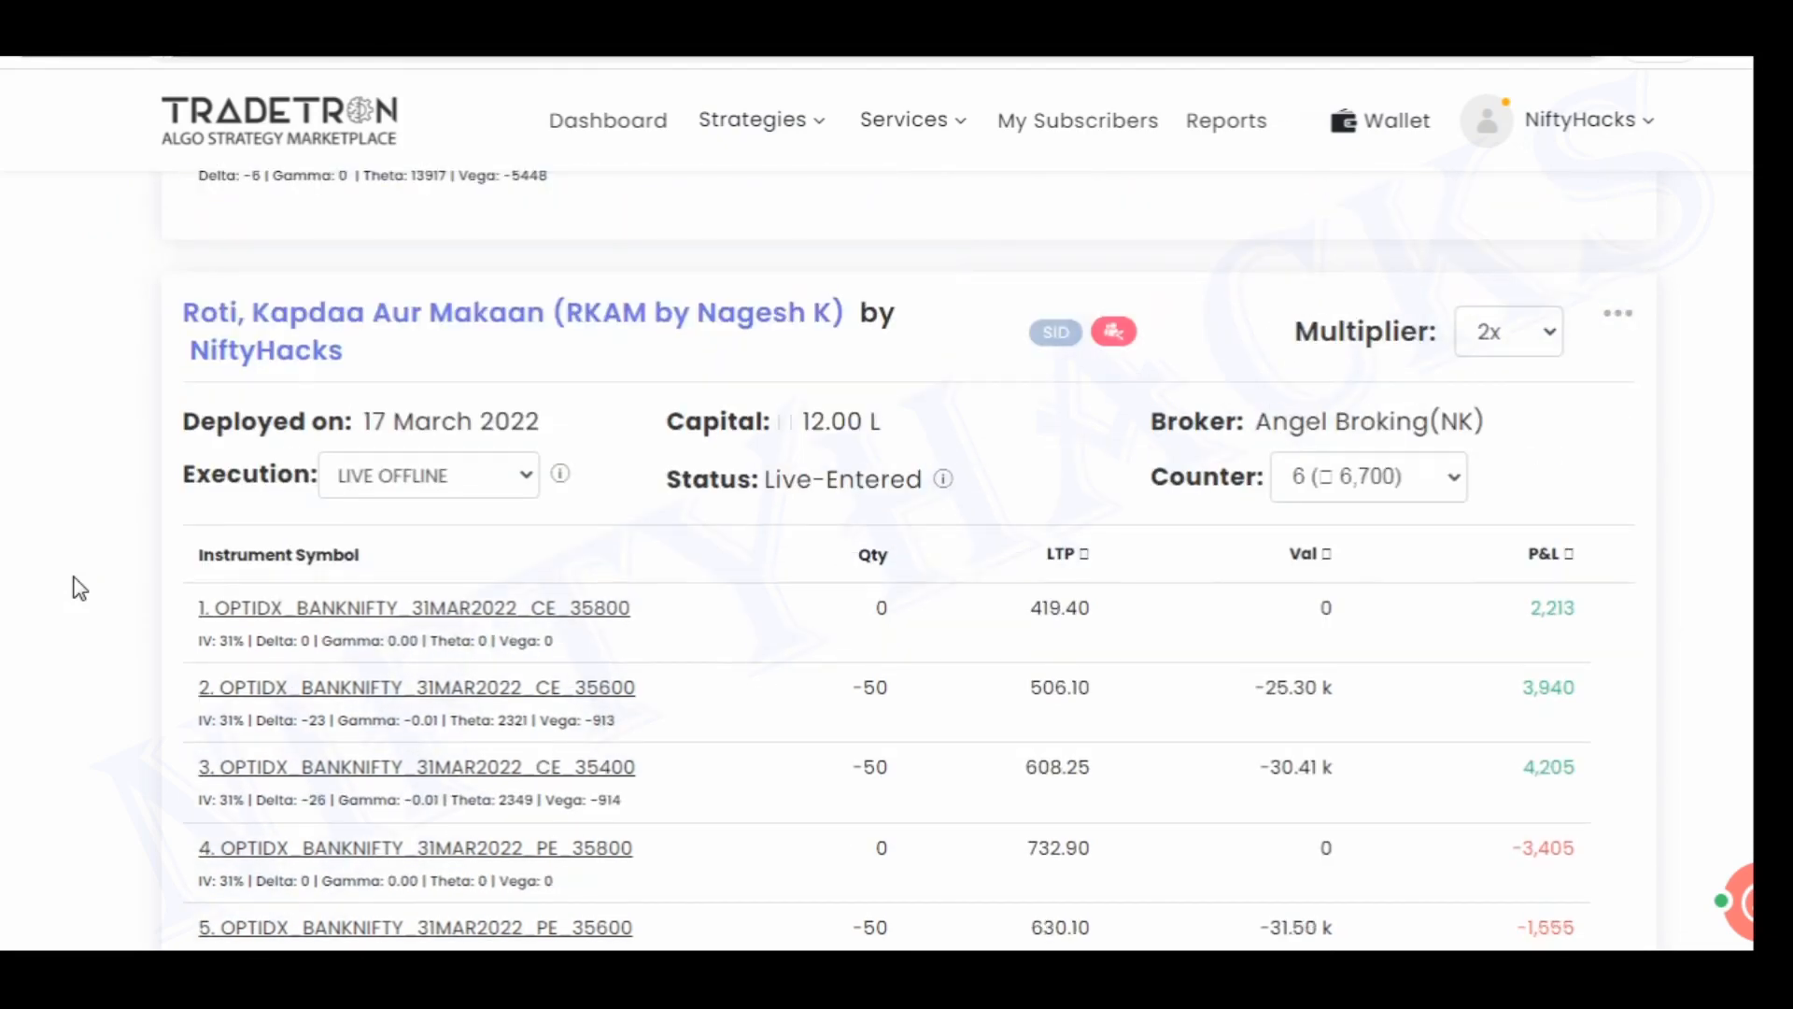
scroll(74, 588, "up", 2)
scroll(73, 565, "down", 2)
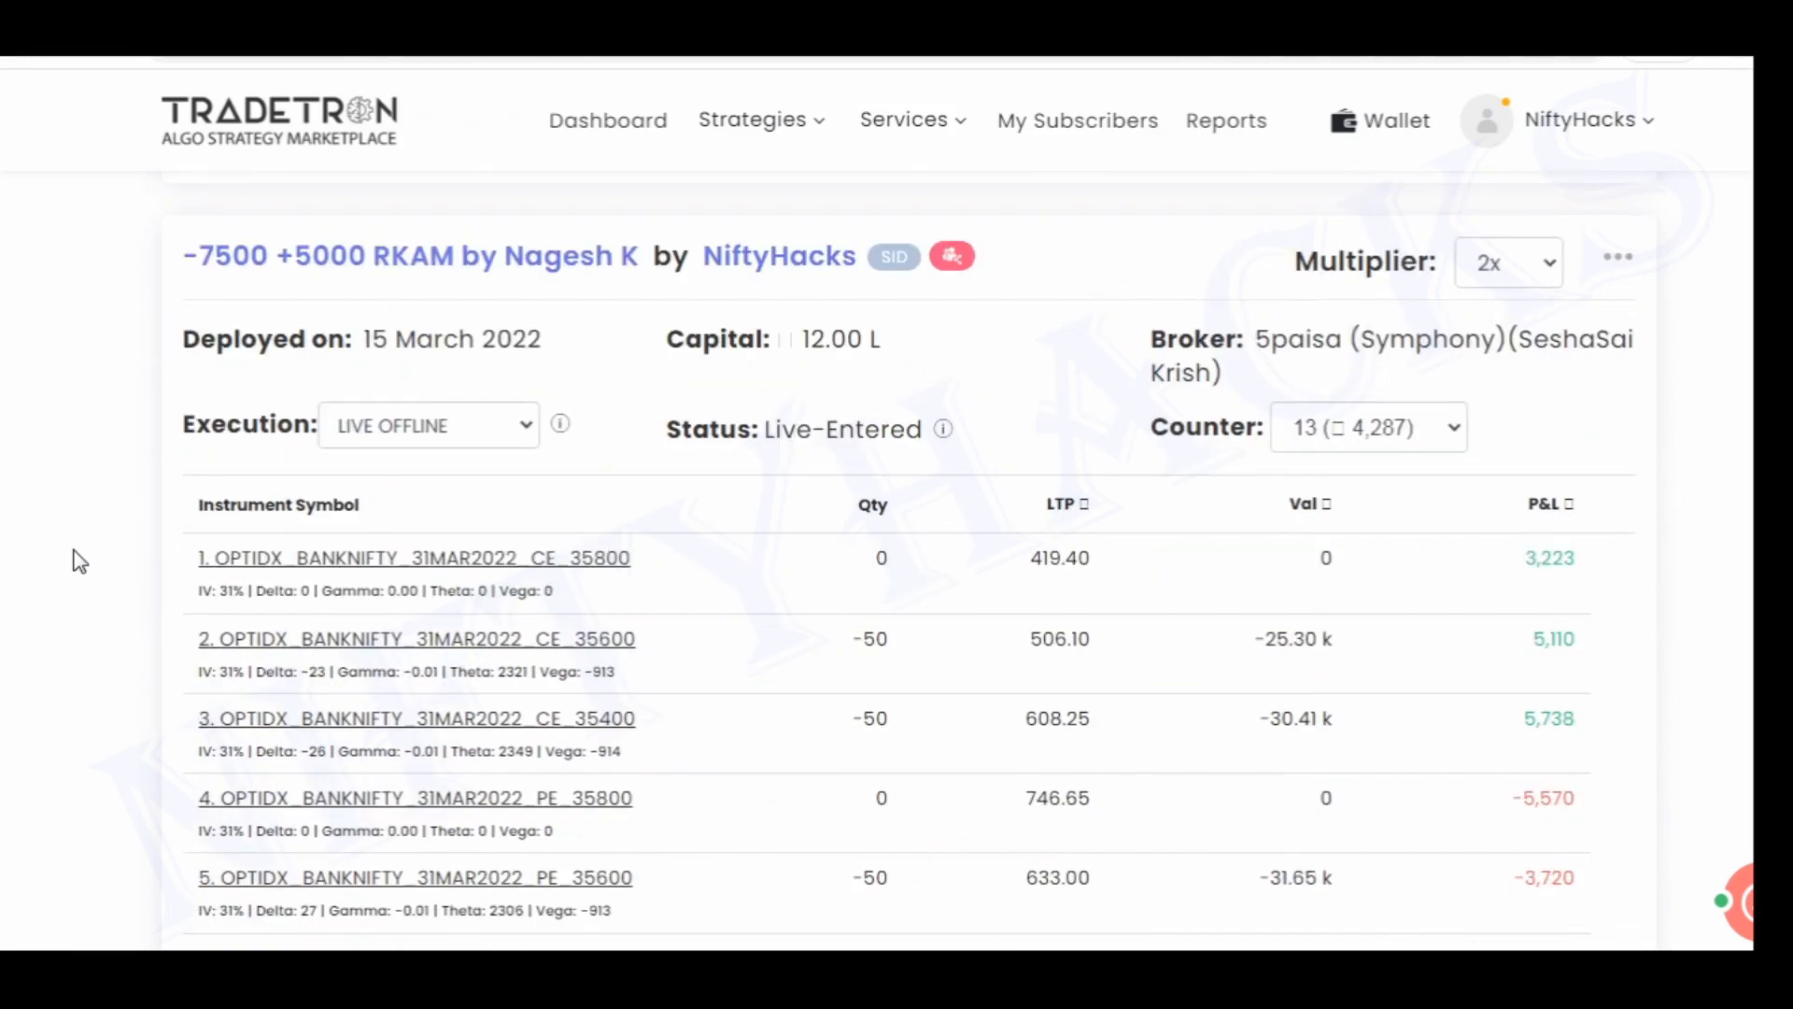
scroll(60, 488, "down", 8)
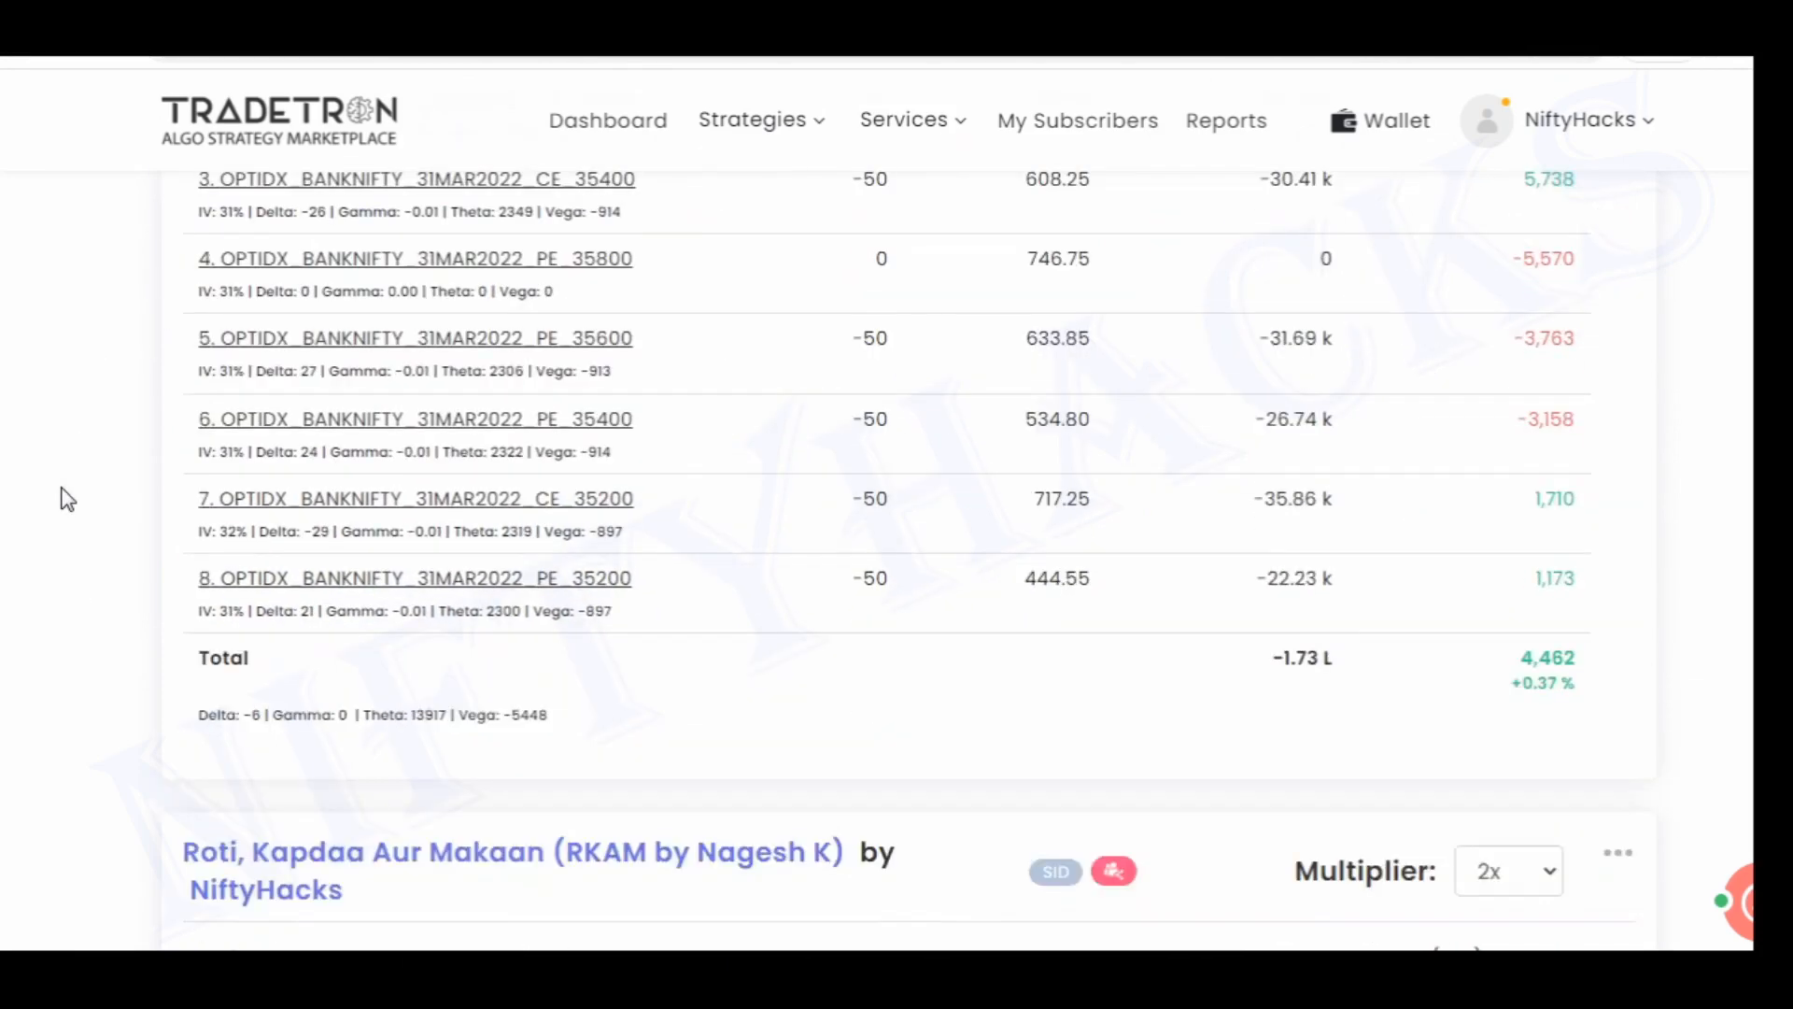
scroll(59, 487, "up", 7)
scroll(111, 452, "up", 2)
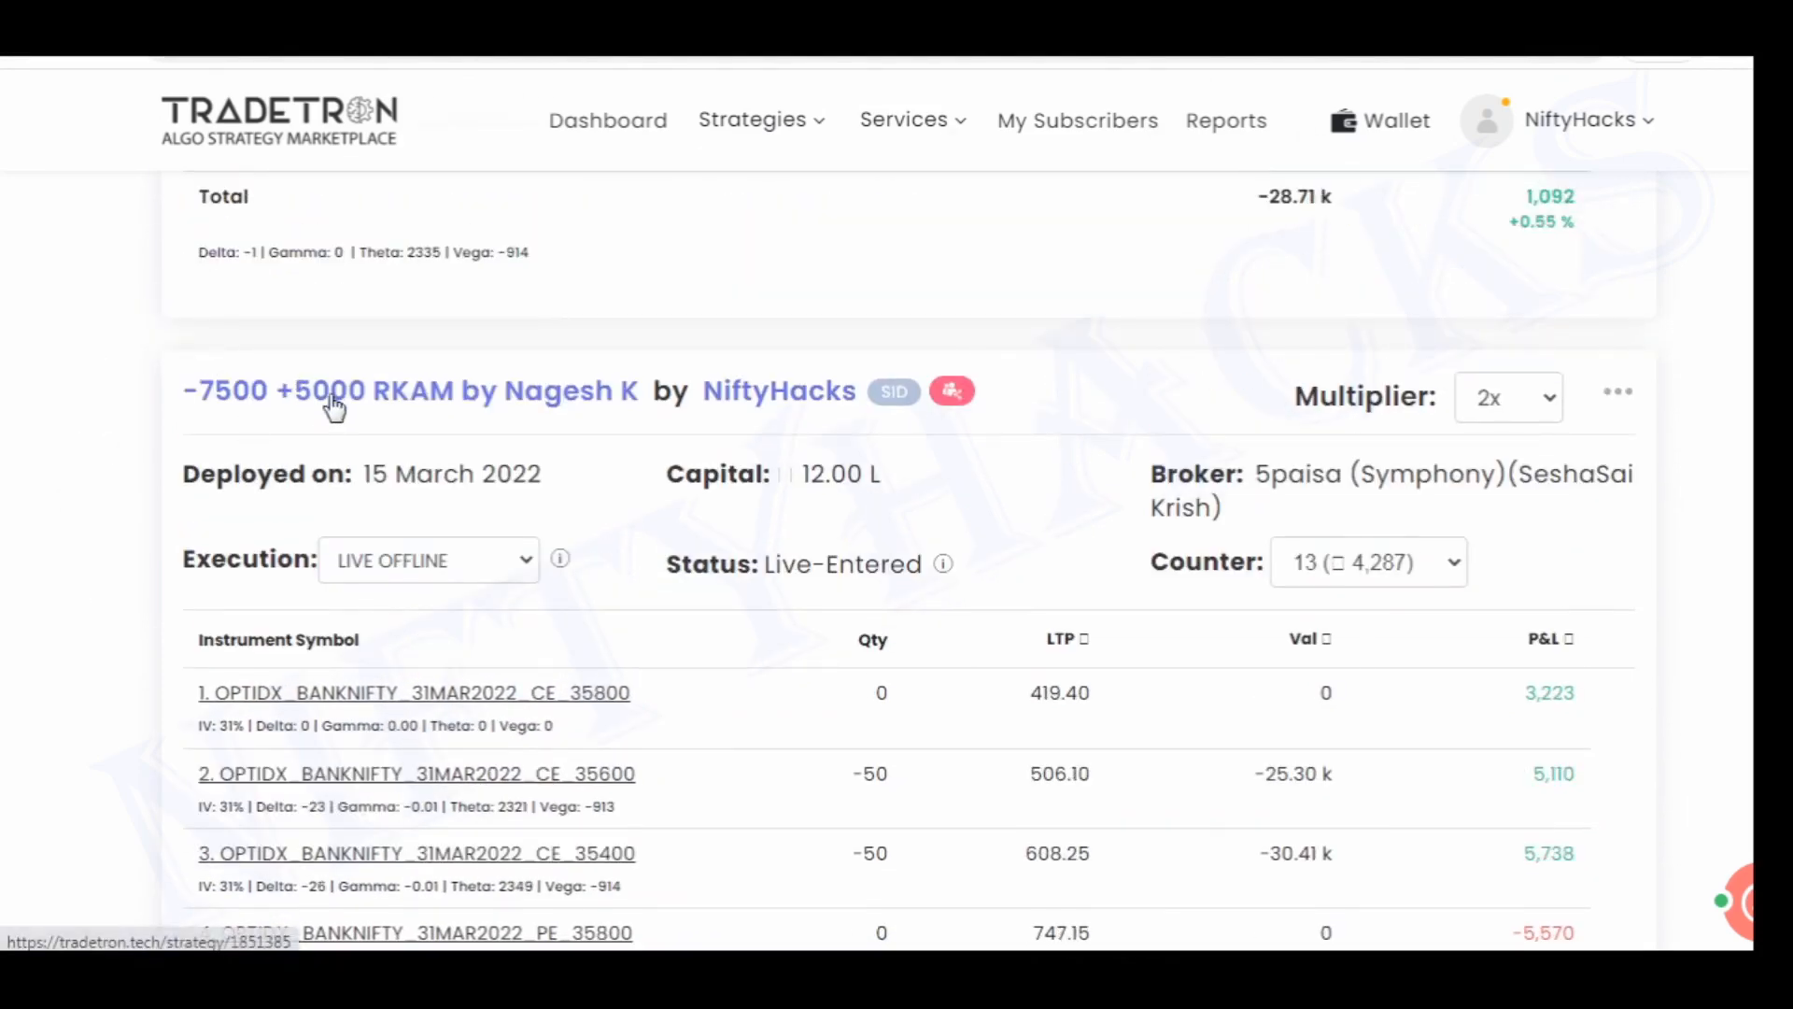
scroll(104, 439, "down", 7)
scroll(104, 439, "down", 7)
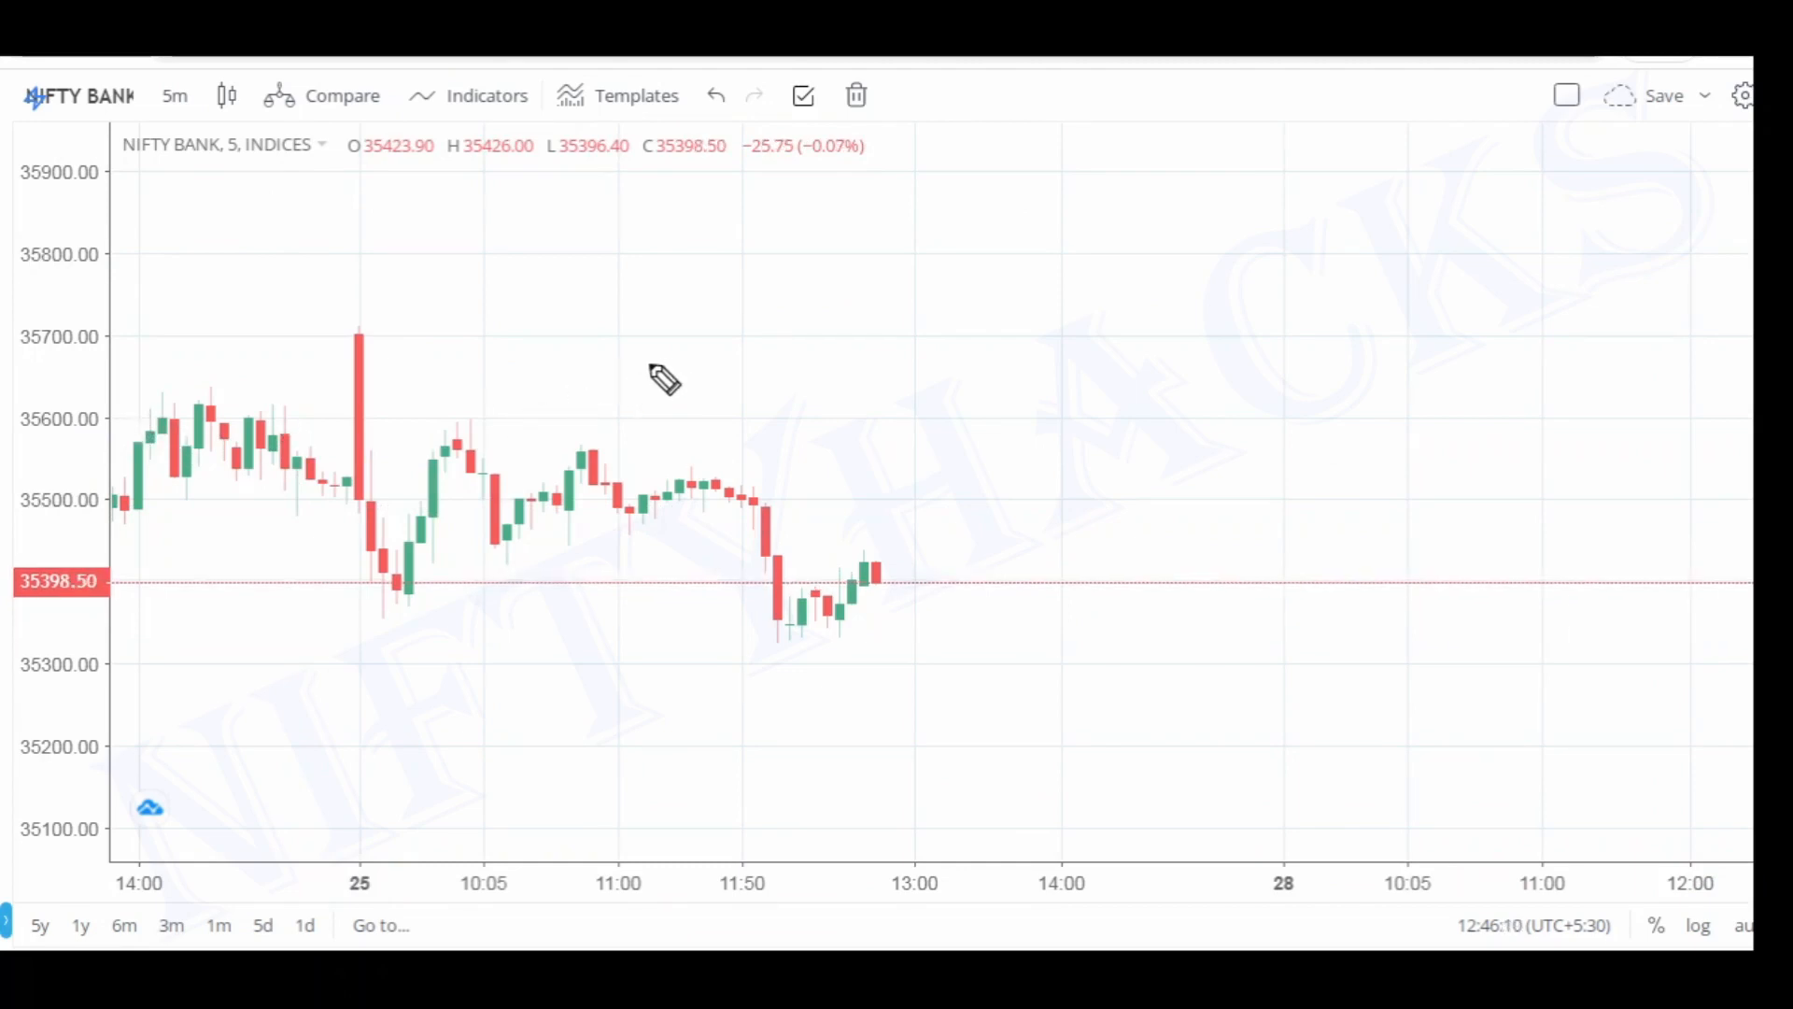
Handwrite 35580 with an arrow to 35600 on the NIFTY BANK chart, underline 35600 and label it ATM
mouse_move(649, 360)
left_mouse_down()
mouse_move(660, 386)
mouse_move(684, 381)
left_mouse_up()
mouse_move(692, 353)
left_mouse_down()
mouse_move(708, 341)
mouse_move(737, 372)
mouse_move(1040, 268)
mouse_move(1056, 293)
left_mouse_up()
left_click_drag(976, 326, 1055, 310)
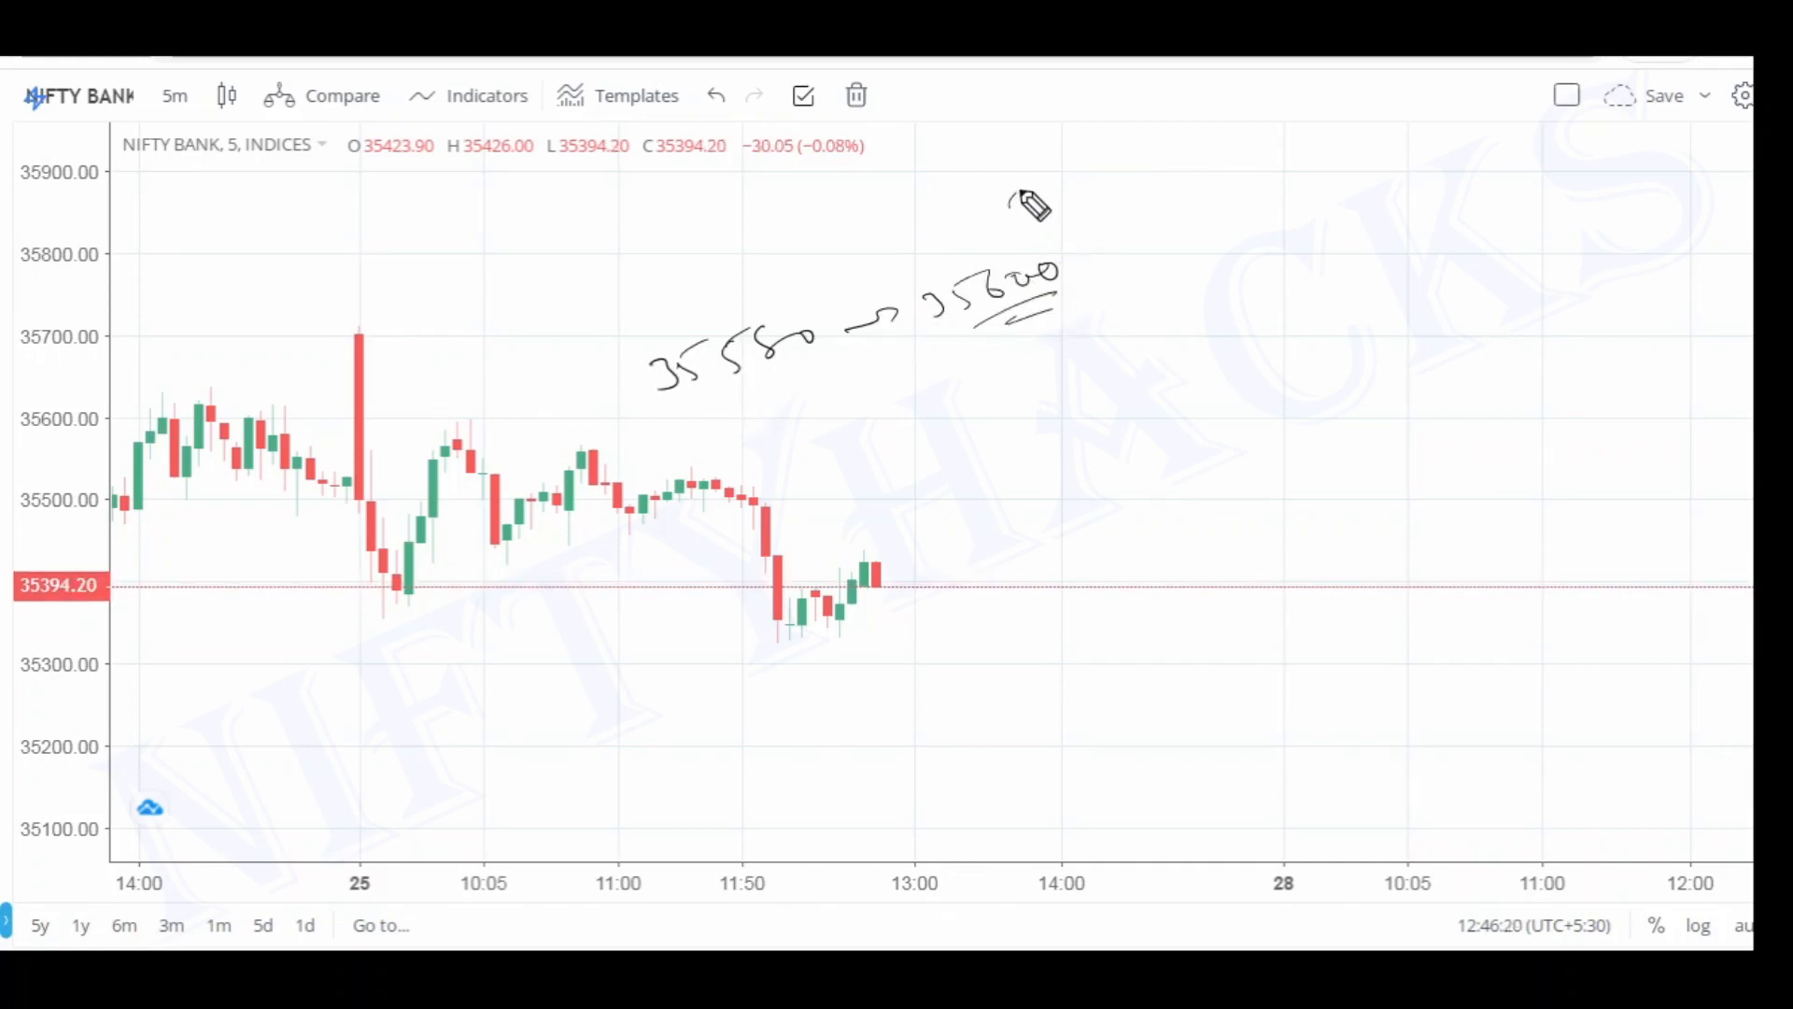
left_click_drag(1010, 195, 1078, 208)
mouse_move(1075, 232)
left_mouse_down()
mouse_move(1082, 271)
mouse_move(1088, 232)
mouse_move(1139, 250)
left_mouse_up()
left_click_drag(1152, 243, 1217, 250)
Note 9:19 on the chart, rework the example as 35480 with an arrow to 35400, and clear the annotations
mouse_move(1324, 200)
left_mouse_down()
mouse_move(1313, 223)
mouse_move(1390, 219)
left_mouse_up()
left_click(1340, 208)
left_click_drag(1337, 241, 1393, 225)
left_click_drag(1373, 244, 1397, 241)
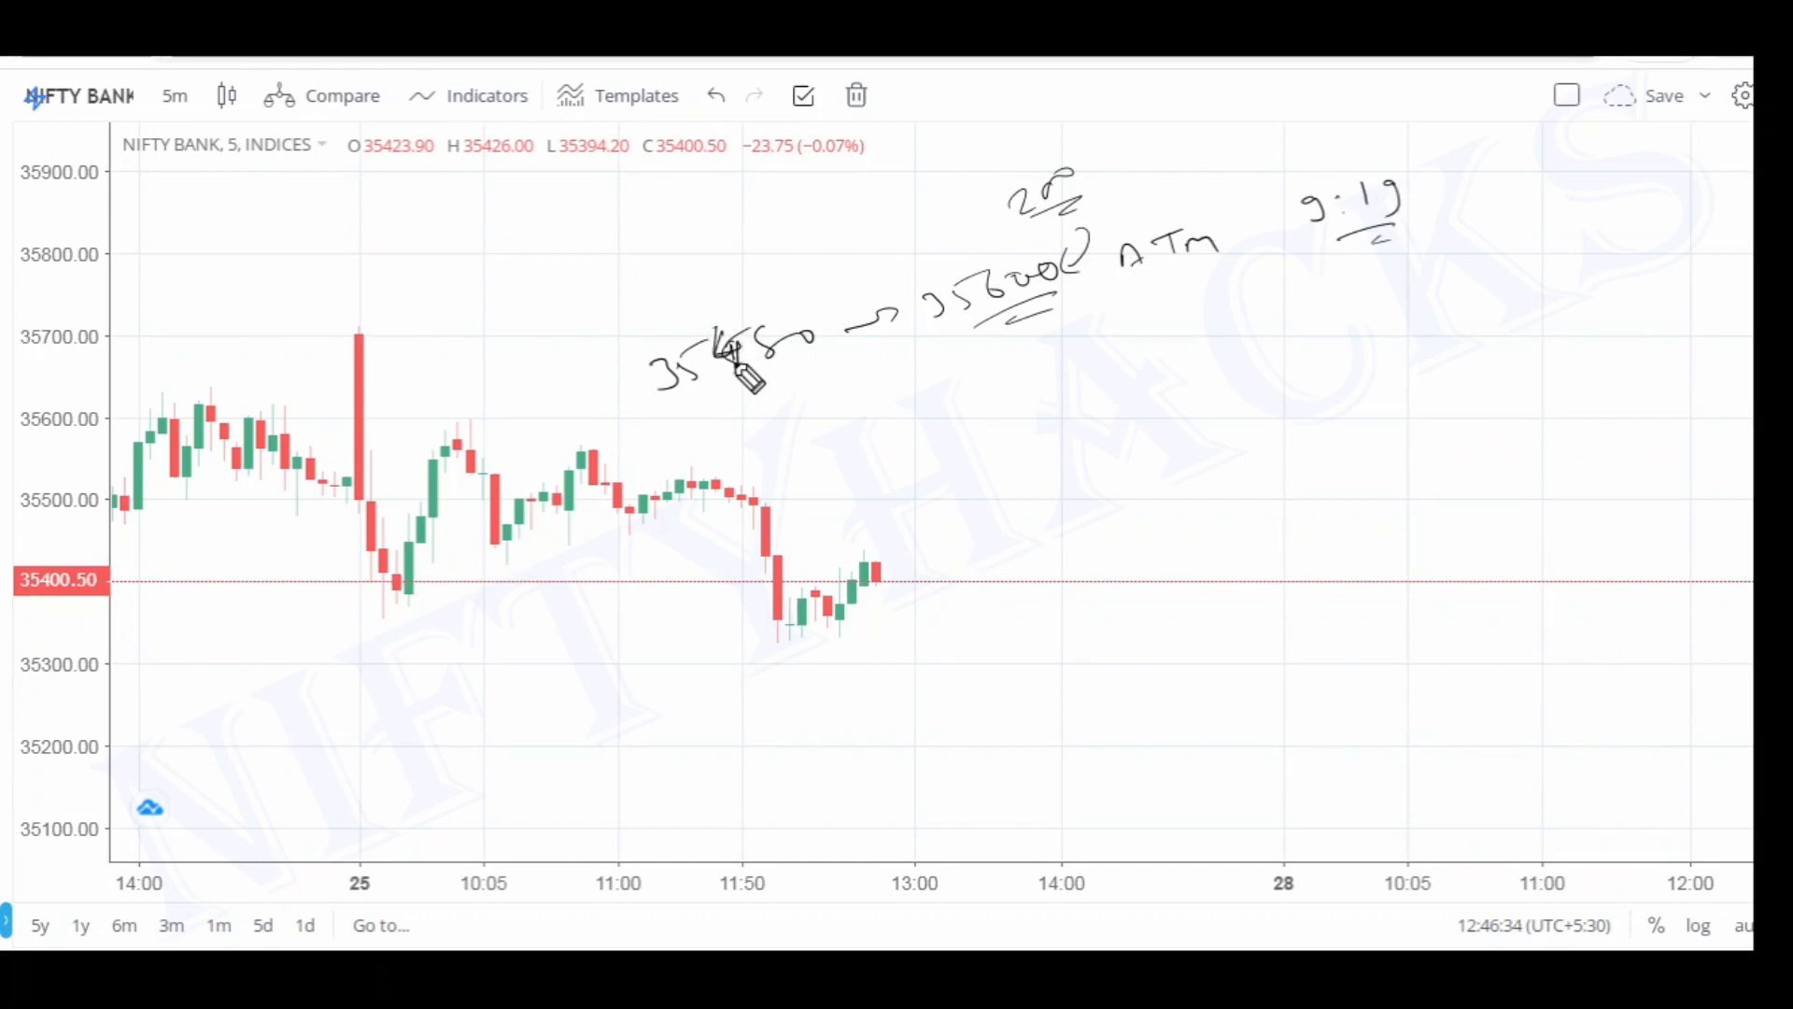
mouse_move(820, 366)
left_mouse_down()
mouse_move(874, 408)
mouse_move(1038, 372)
mouse_move(1055, 391)
mouse_move(1140, 292)
left_mouse_up()
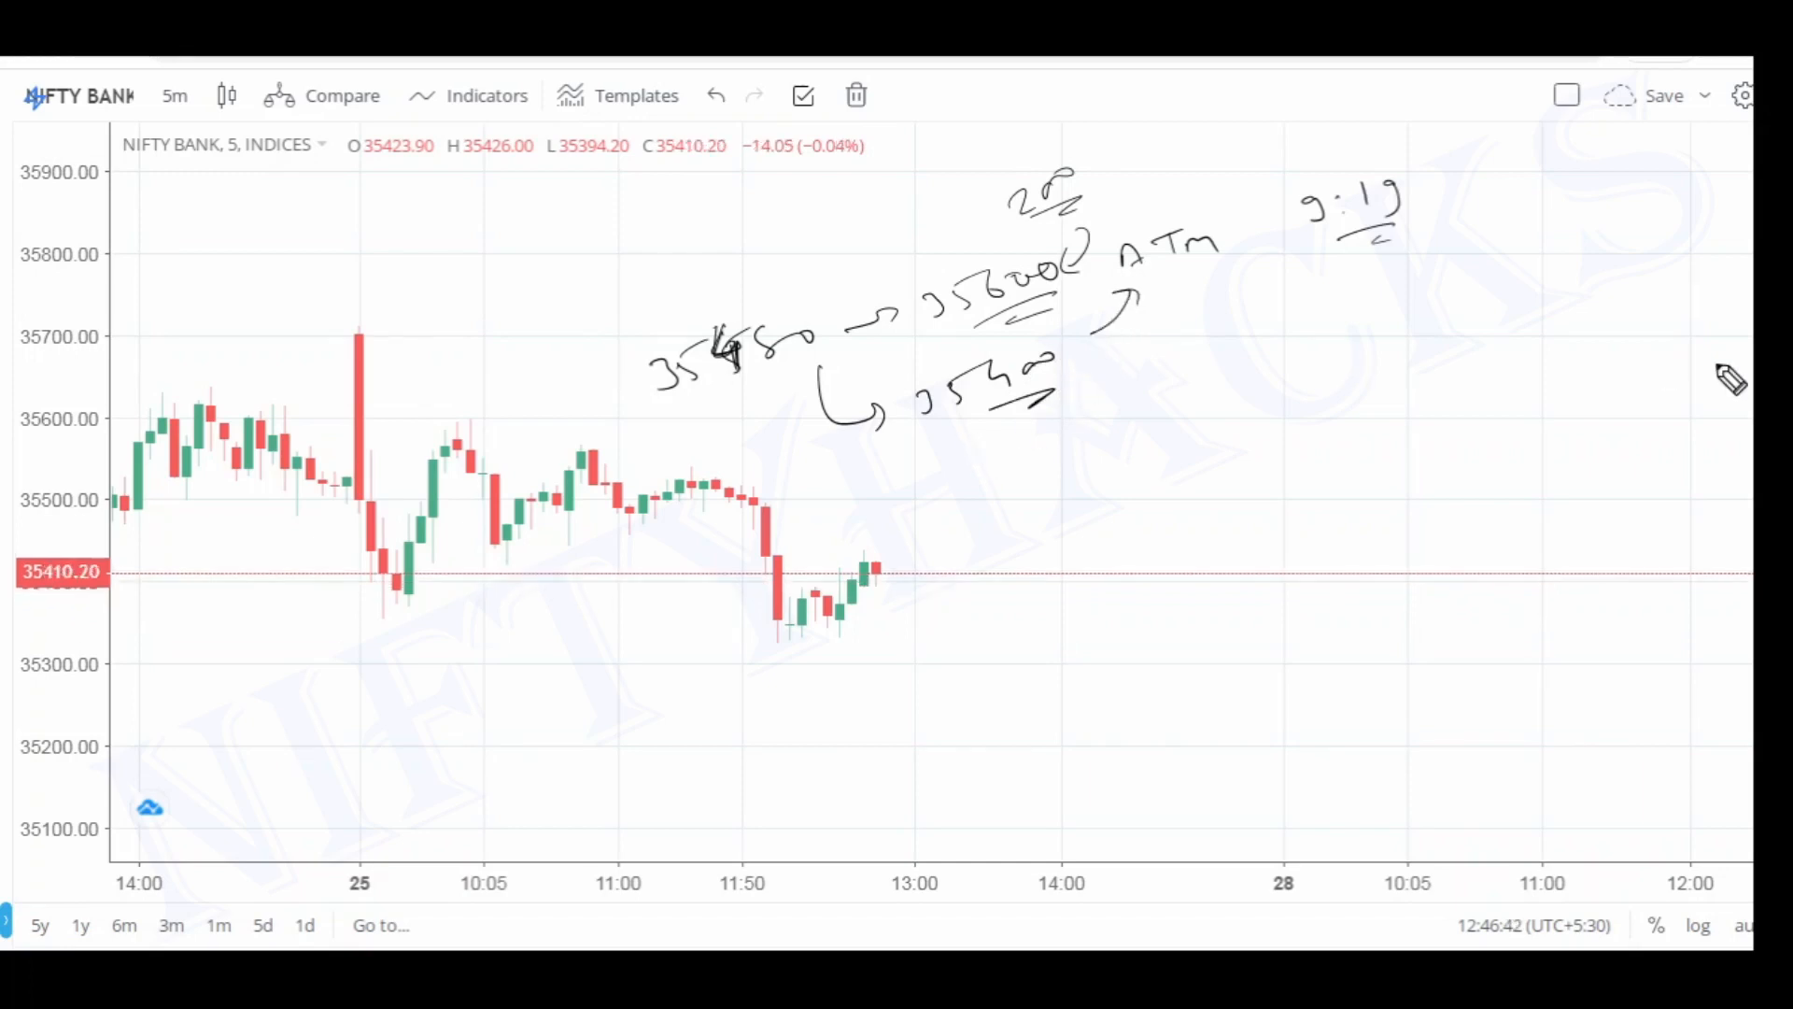
left_click(1770, 283)
left_click(1669, 244)
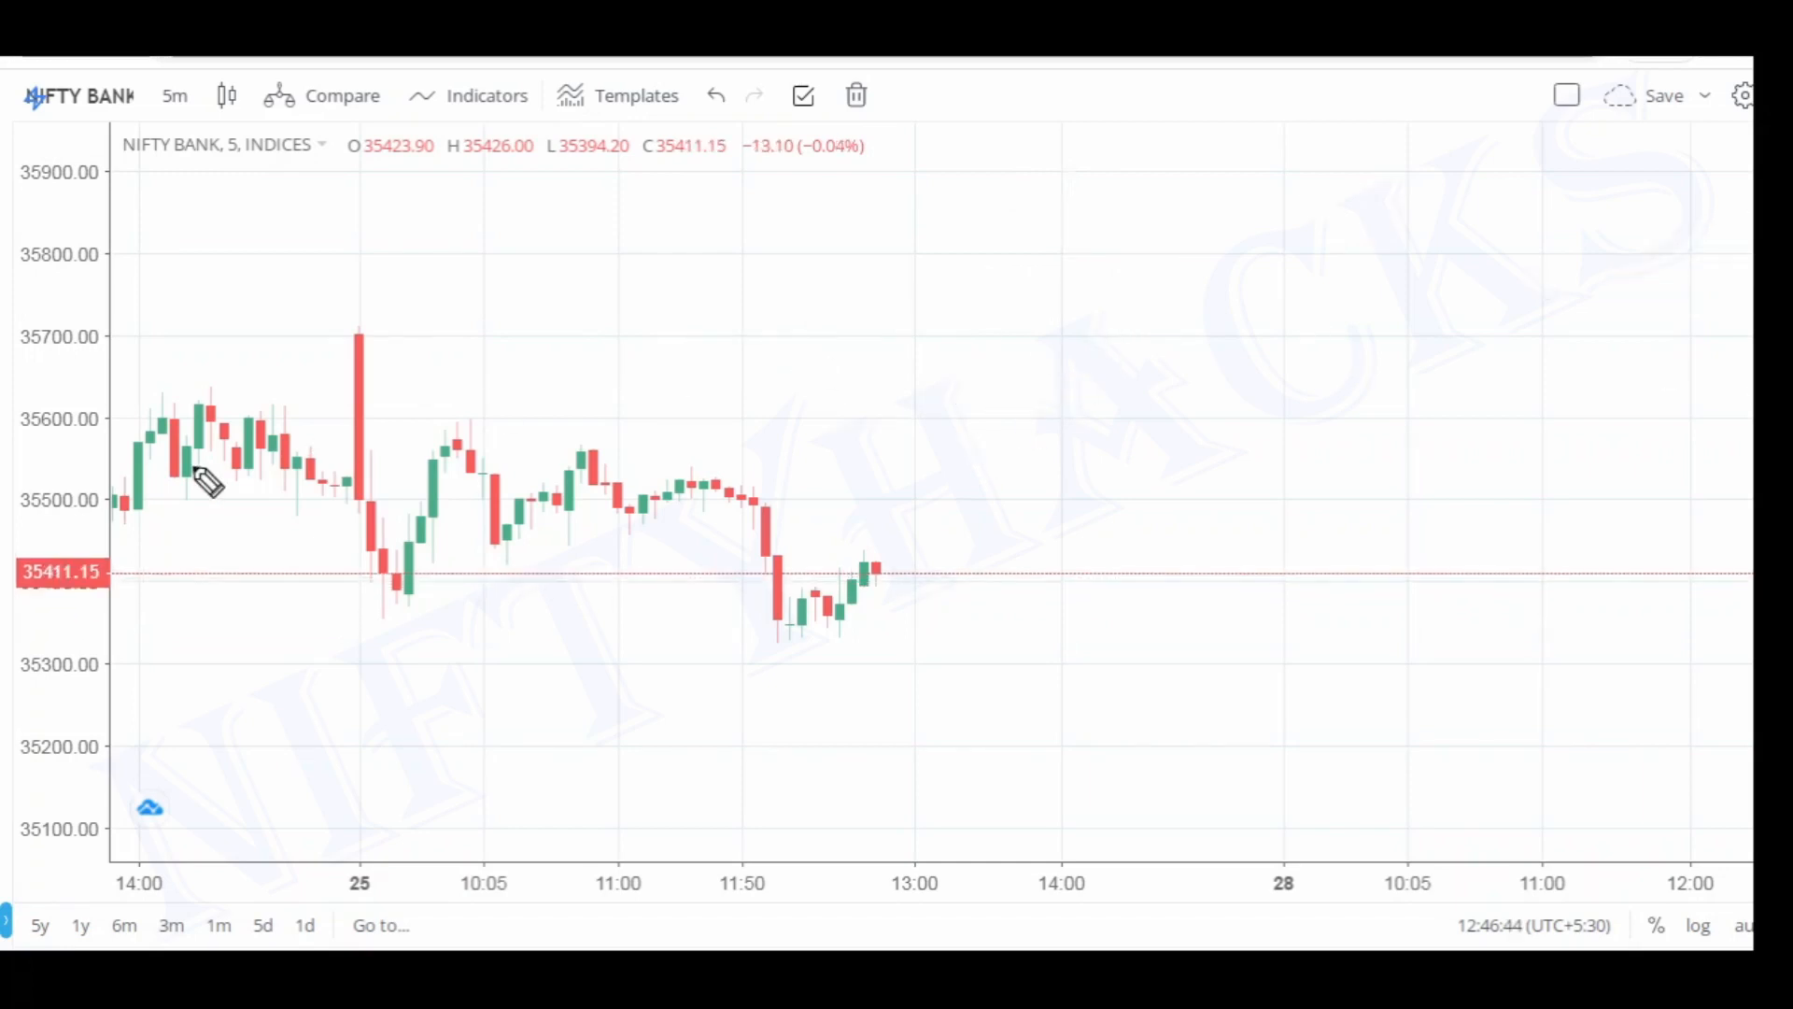
Handwrite 35600 ATM with a tick mark in the empty chart area
mouse_move(766, 400)
left_mouse_down()
mouse_move(777, 423)
mouse_move(828, 394)
left_mouse_up()
mouse_move(849, 388)
left_mouse_down()
mouse_move(840, 406)
mouse_move(894, 391)
left_mouse_up()
left_click_drag(945, 410, 968, 409)
left_click_drag(948, 403, 1006, 379)
mouse_move(998, 381)
left_mouse_down()
mouse_move(1001, 406)
mouse_move(1153, 373)
left_mouse_up()
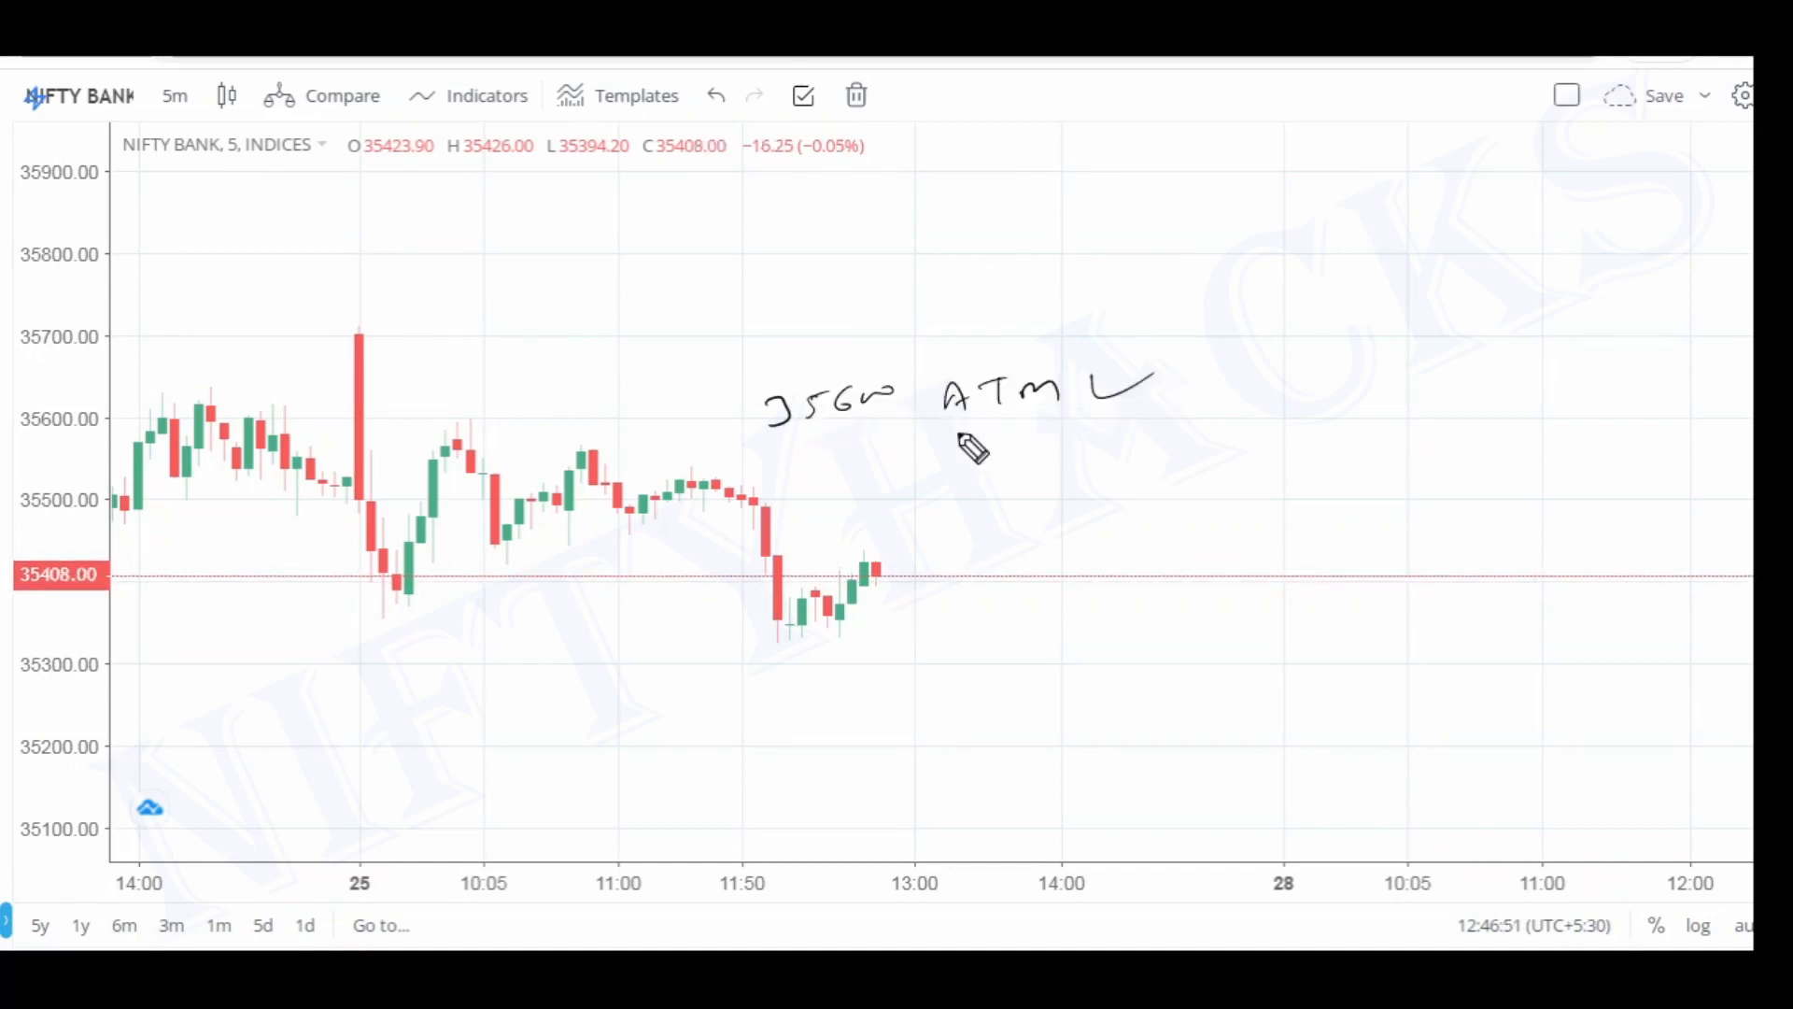
Write 35800 above and 35400 below the 35600 level and circle all three strikes
mouse_move(756, 286)
left_mouse_down()
mouse_move(759, 314)
mouse_move(895, 263)
left_mouse_up()
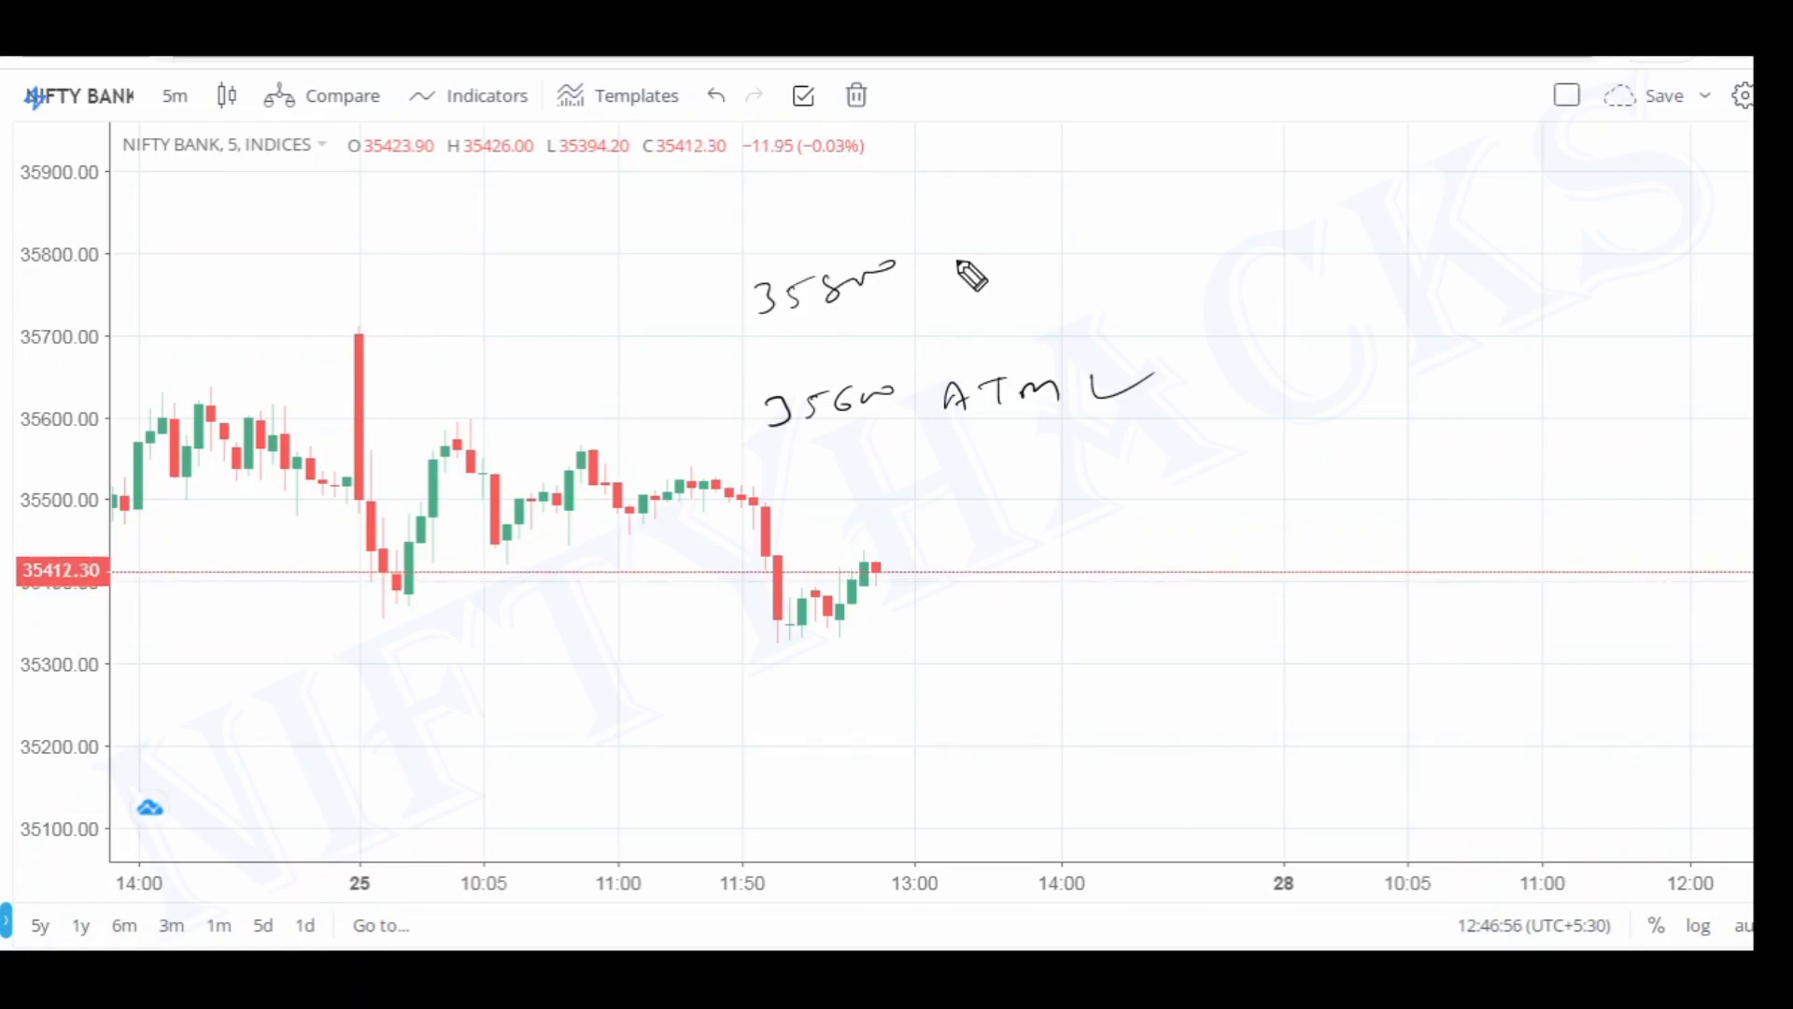
mouse_move(860, 503)
left_mouse_down()
mouse_move(918, 498)
mouse_move(951, 470)
mouse_move(929, 521)
left_mouse_up()
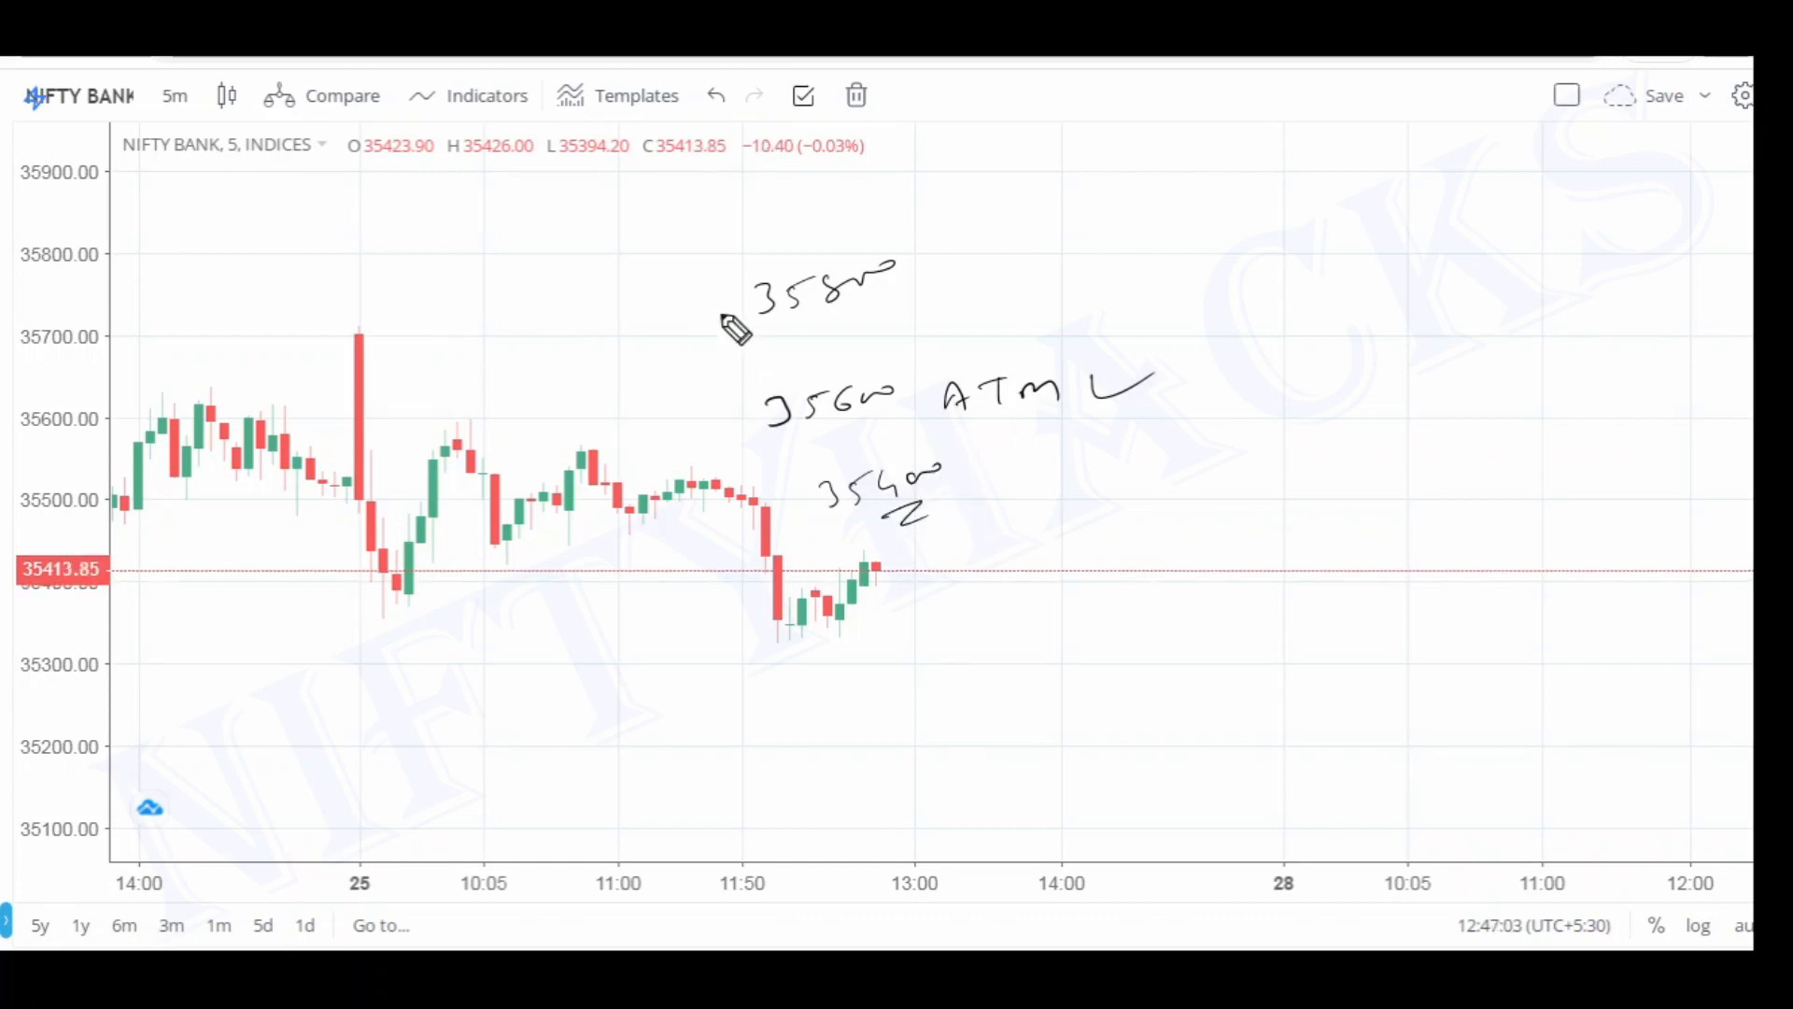
mouse_move(840, 248)
left_mouse_down()
mouse_move(724, 308)
mouse_move(775, 249)
left_mouse_up()
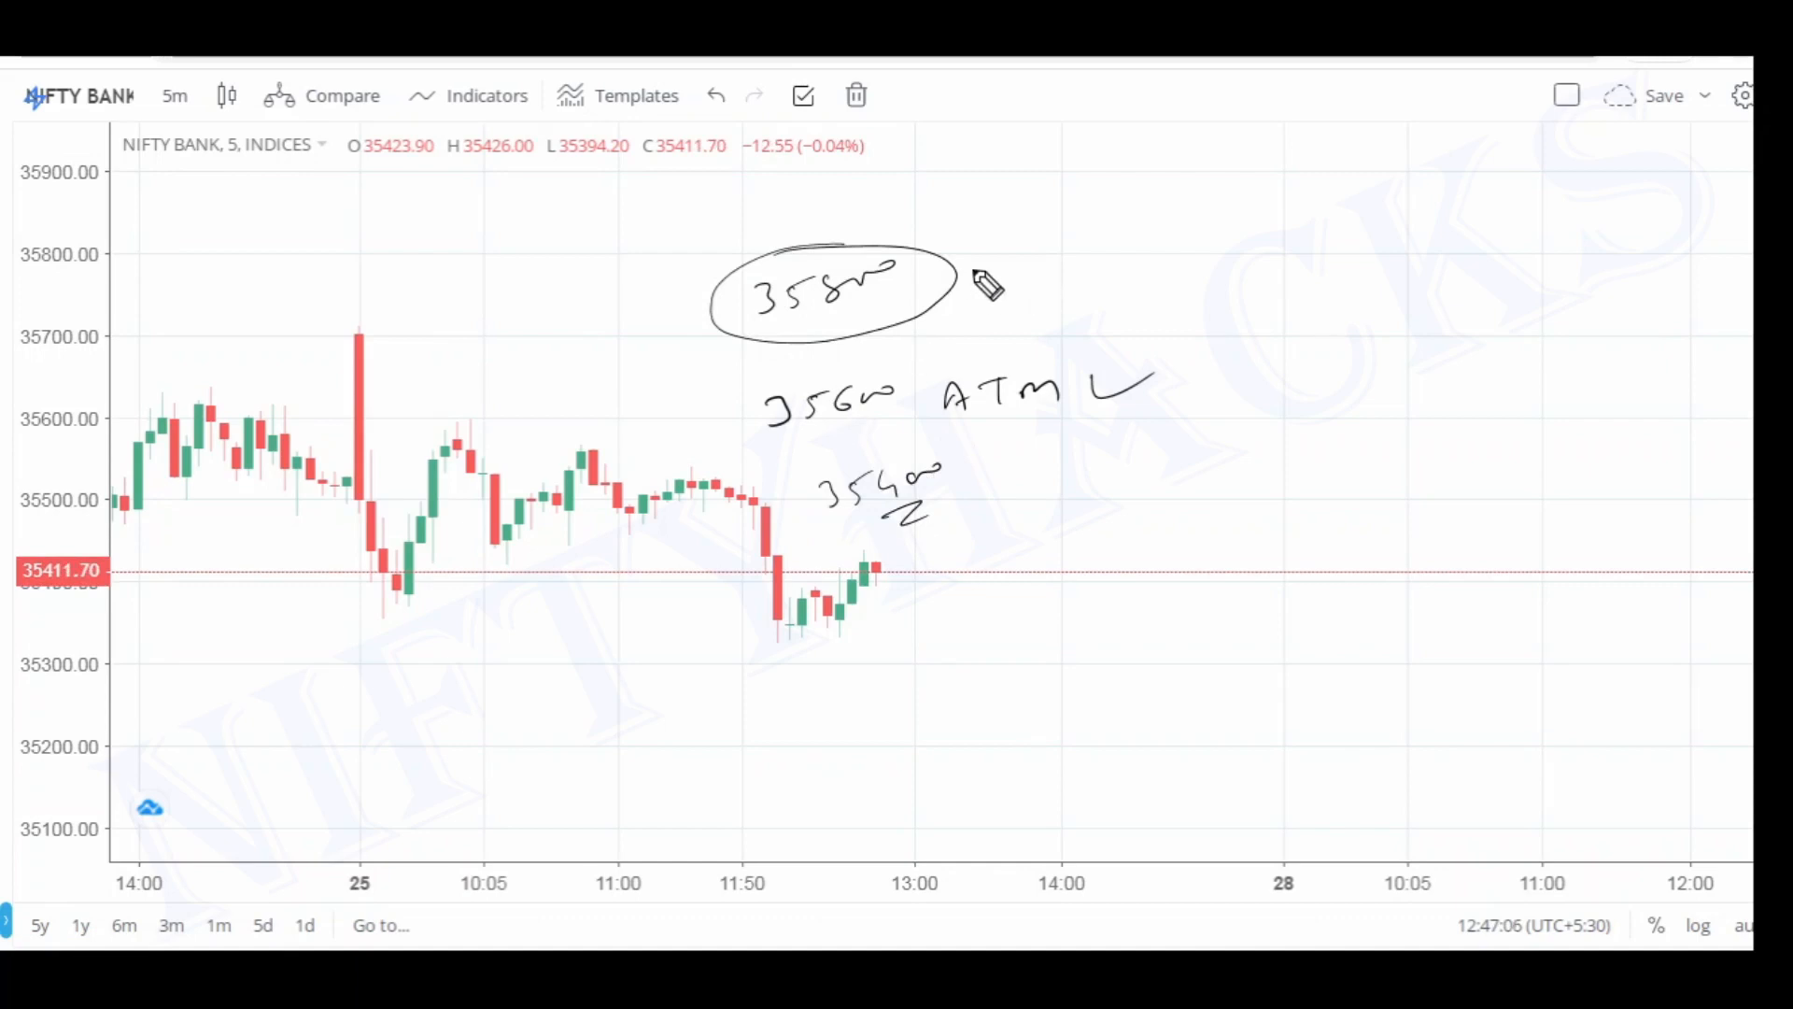
left_click_drag(873, 383, 930, 392)
left_click_drag(865, 469, 839, 490)
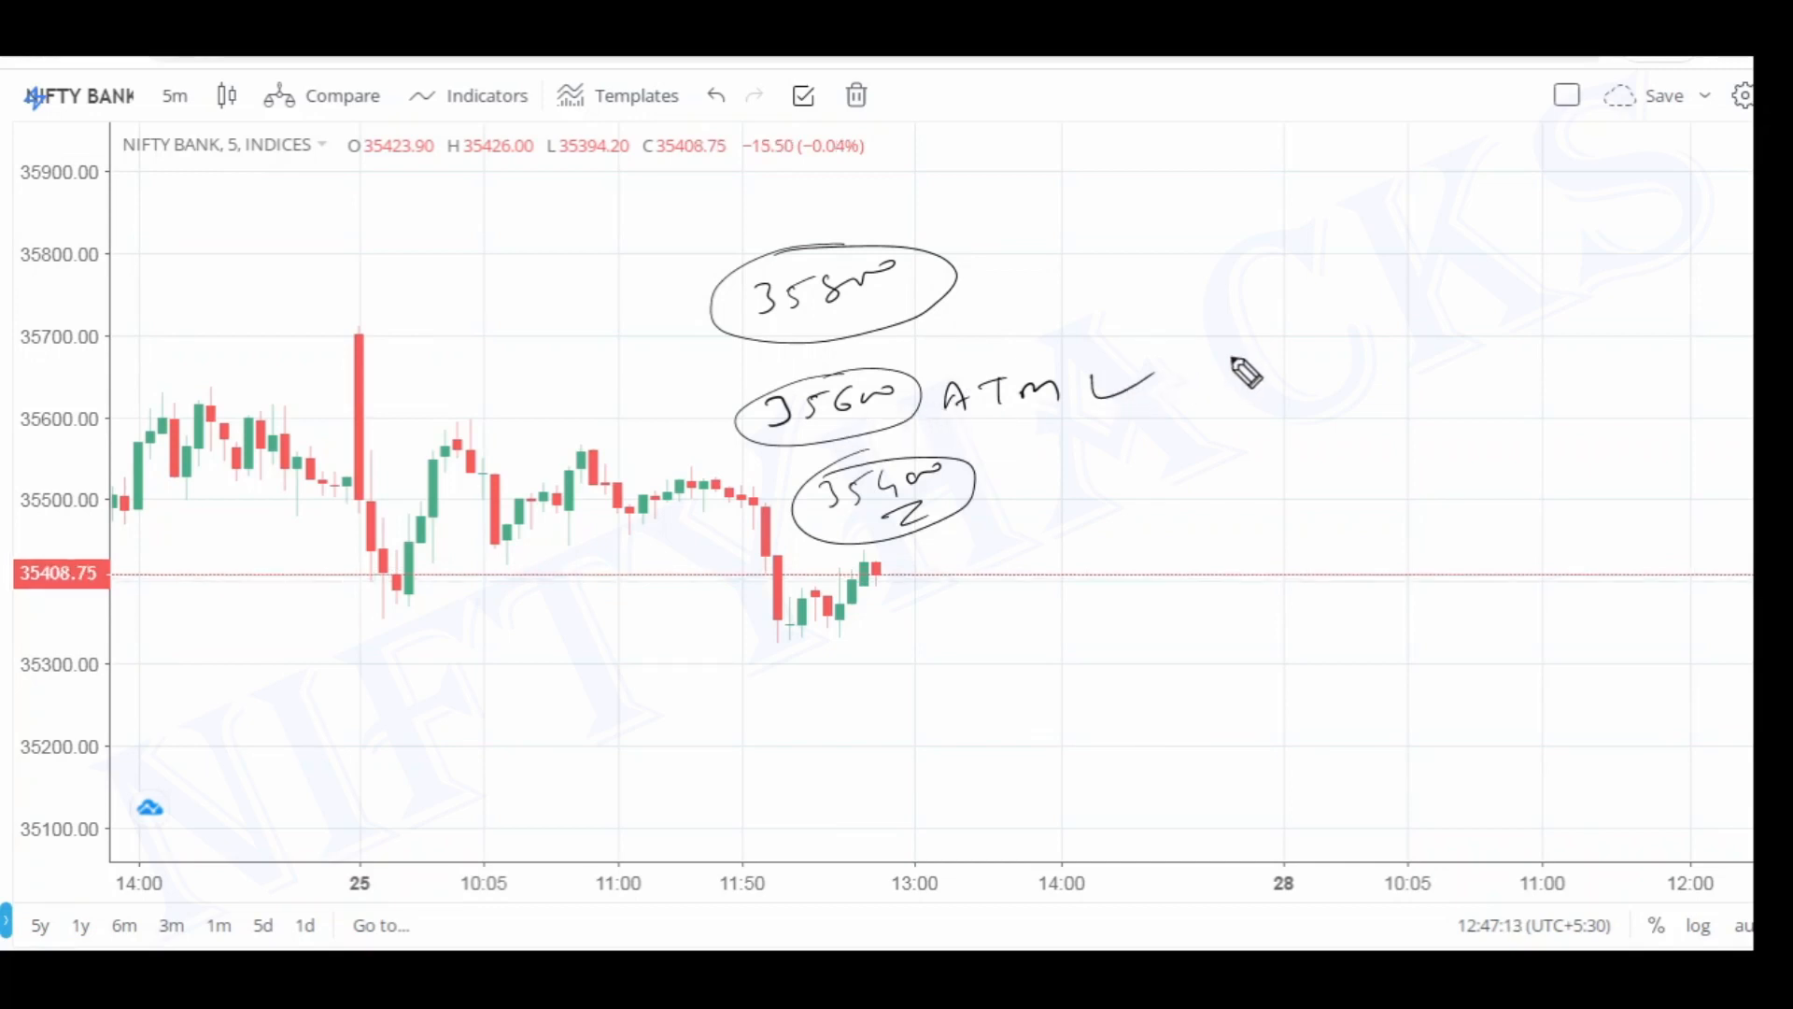
Write 35600 with an arrow down to 35400, tick 35800 with a -400 note, and add 36200 above it
mouse_move(1233, 360)
left_mouse_down()
mouse_move(1334, 379)
mouse_move(1252, 493)
mouse_move(1274, 528)
mouse_move(1358, 503)
mouse_move(1320, 541)
mouse_move(1355, 536)
left_mouse_up()
mouse_move(958, 278)
left_mouse_down()
mouse_move(1201, 229)
mouse_move(1194, 264)
left_mouse_up()
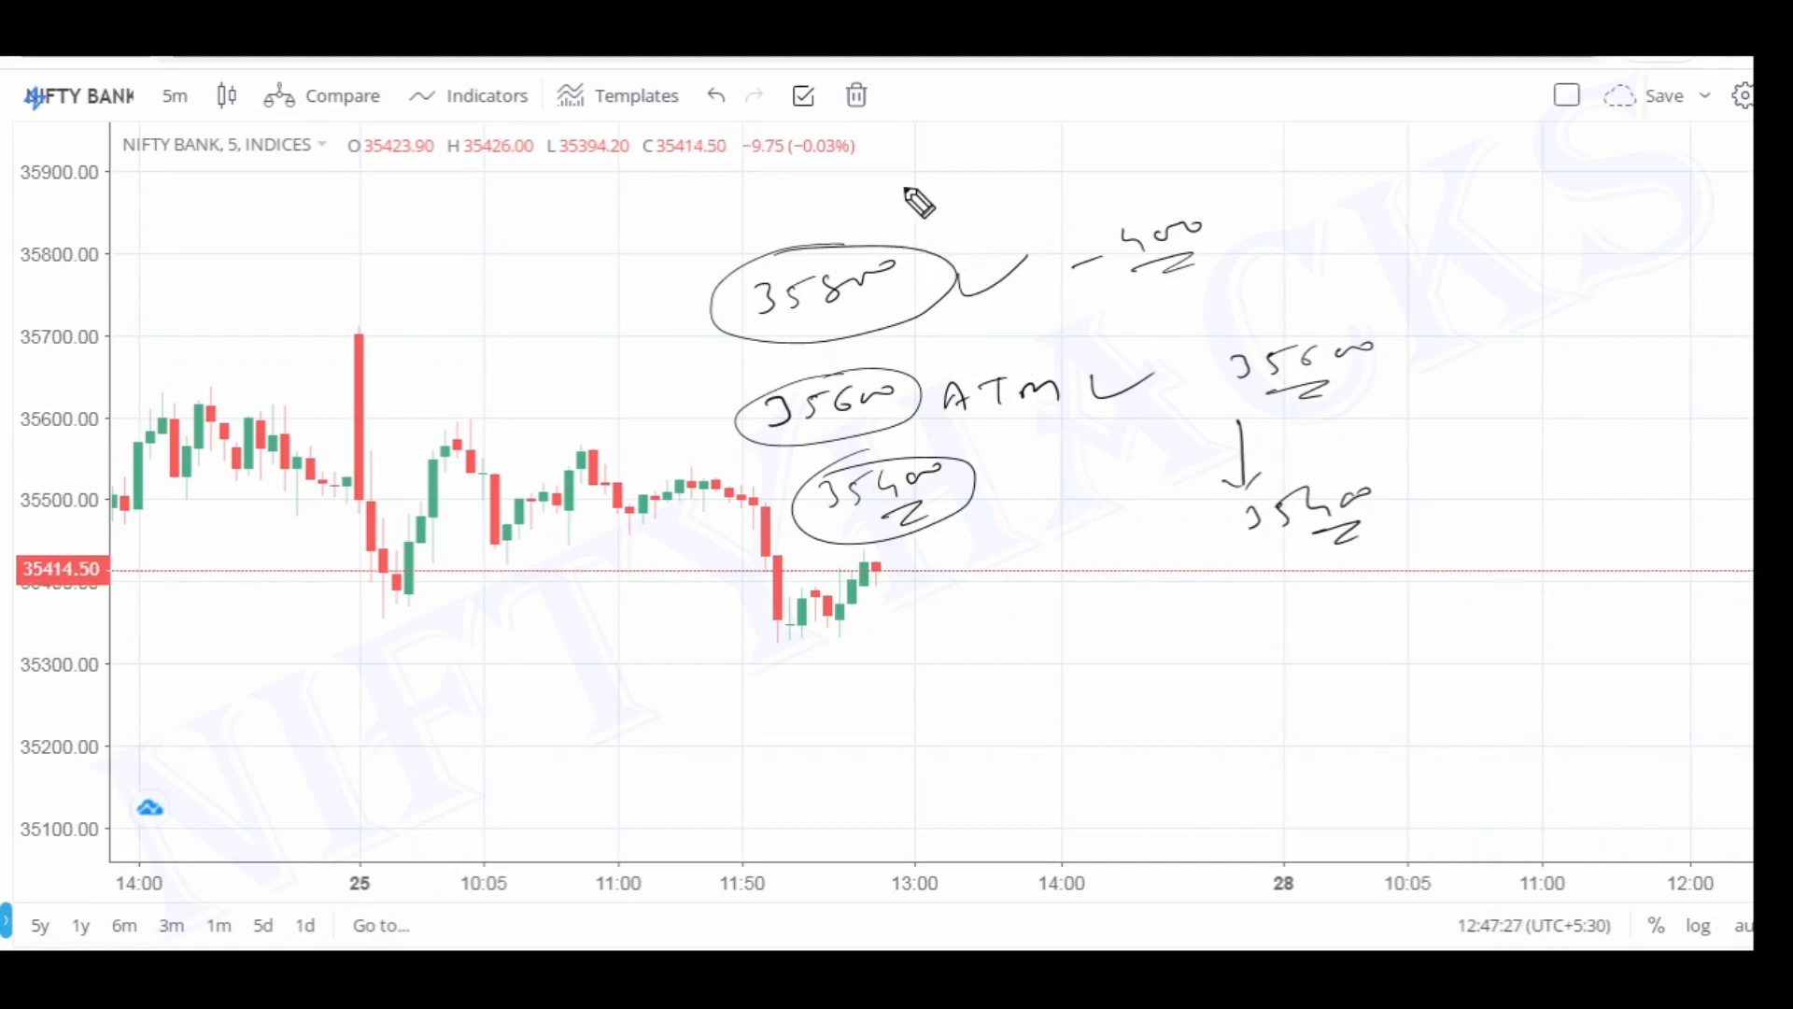
left_click_drag(932, 167, 940, 186)
mouse_move(975, 157)
left_mouse_down()
mouse_move(973, 174)
mouse_move(1050, 150)
mouse_move(1041, 183)
left_mouse_up()
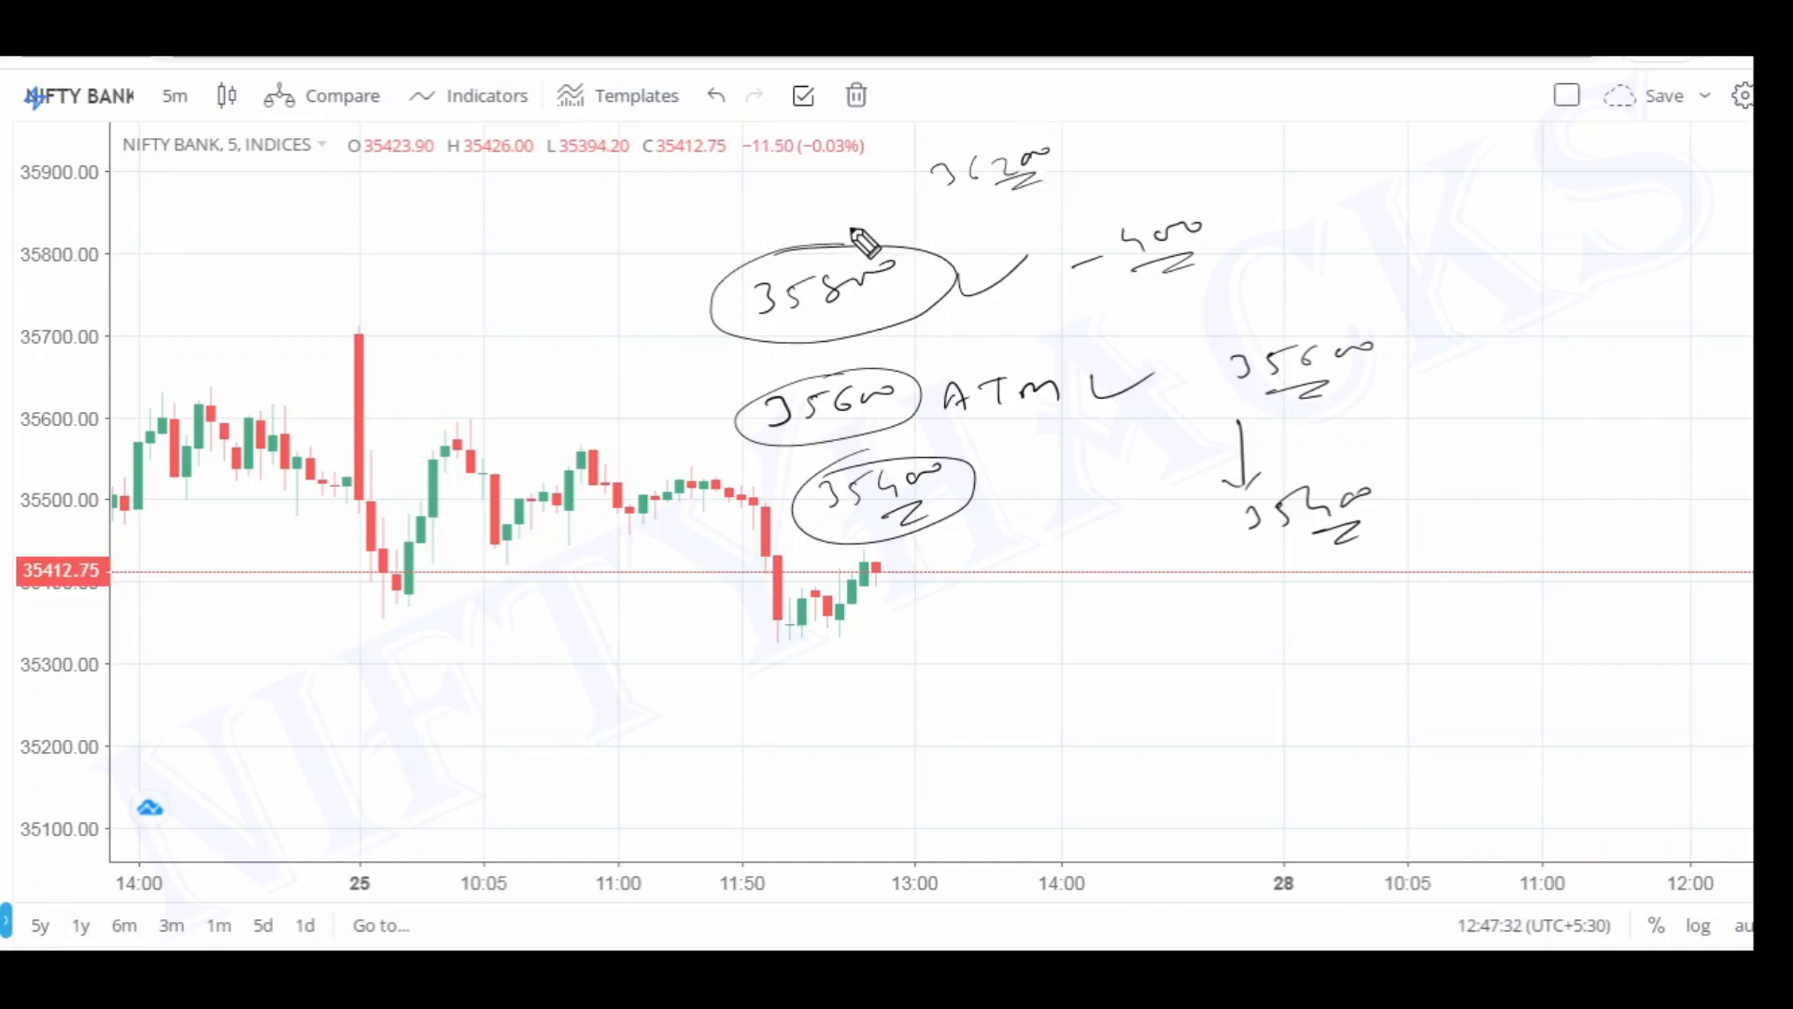
Add a tick above 35800, write -400/+400 beside 35600, and circle 35600 again
left_click_drag(850, 227, 913, 207)
left_click_drag(901, 369, 1141, 289)
left_click_drag(789, 457, 794, 425)
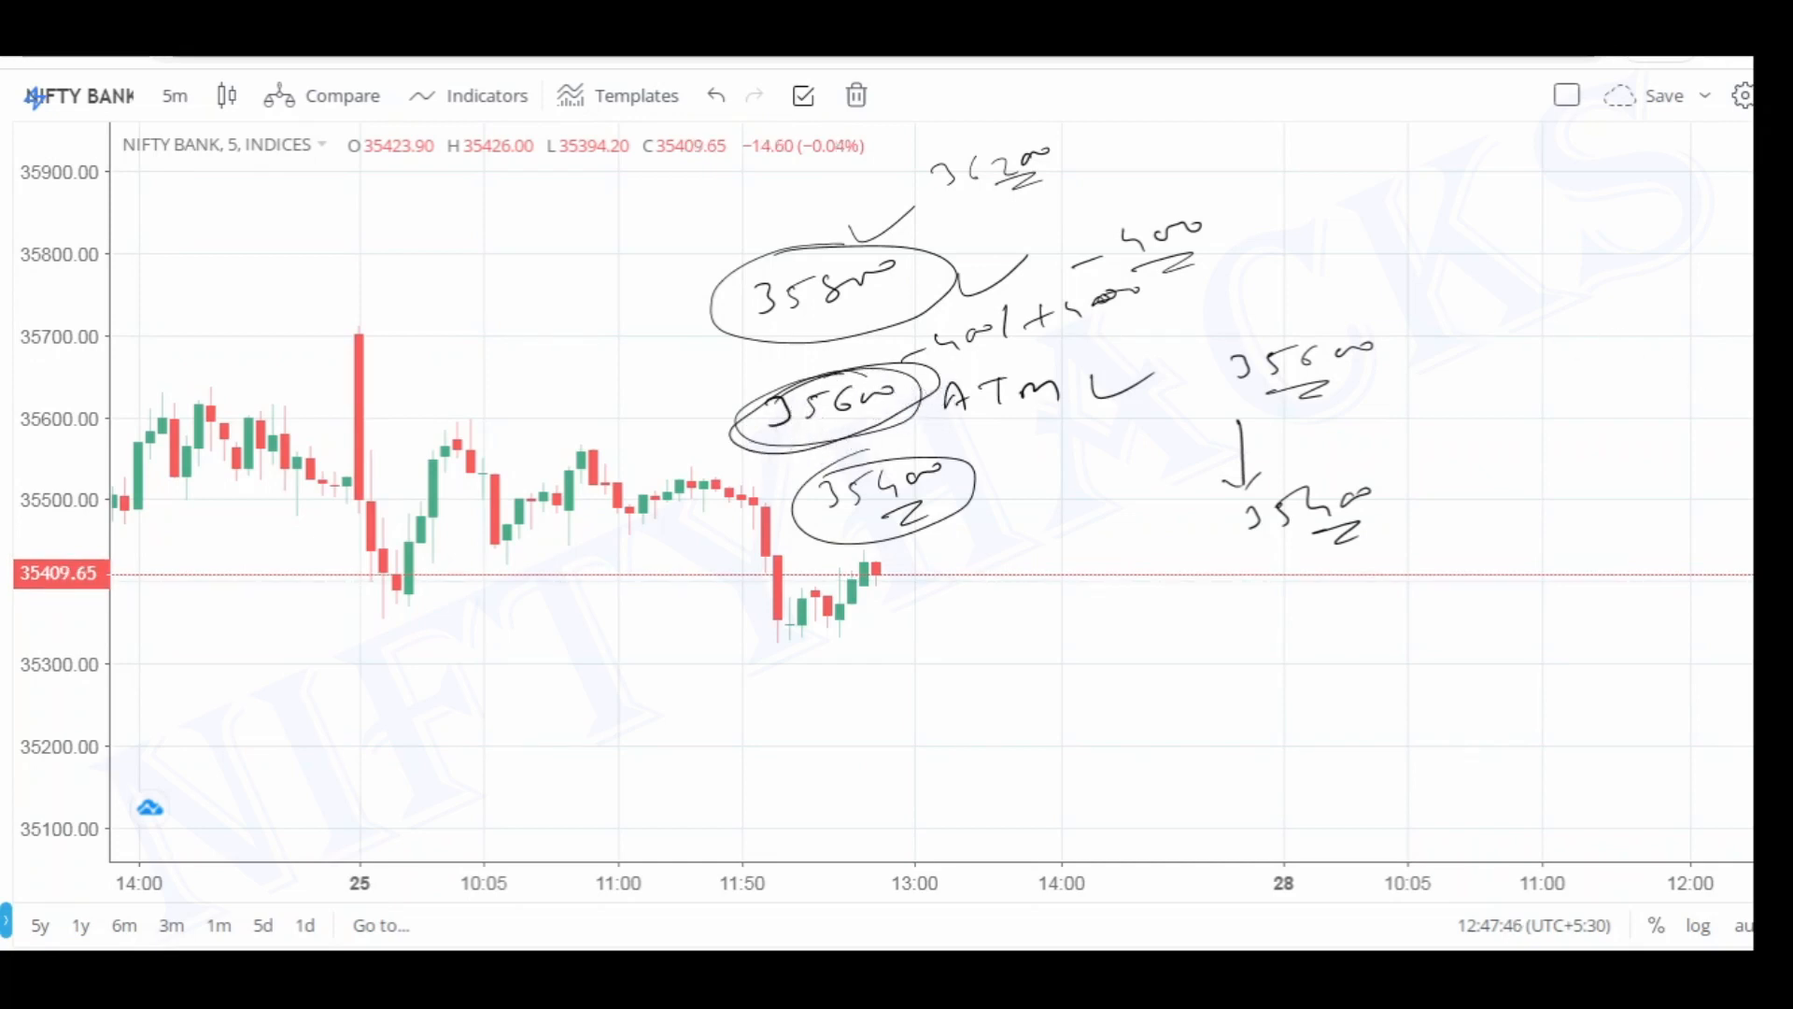
Erase most side notes, mark 35800 with a tick, and draw a down arrow with a circled head beside 35400
mouse_move(1212, 293)
left_mouse_down()
mouse_move(1031, 165)
mouse_move(1093, 205)
mouse_move(944, 352)
mouse_move(1216, 368)
mouse_move(1244, 496)
mouse_move(1307, 516)
mouse_move(1385, 352)
left_mouse_up()
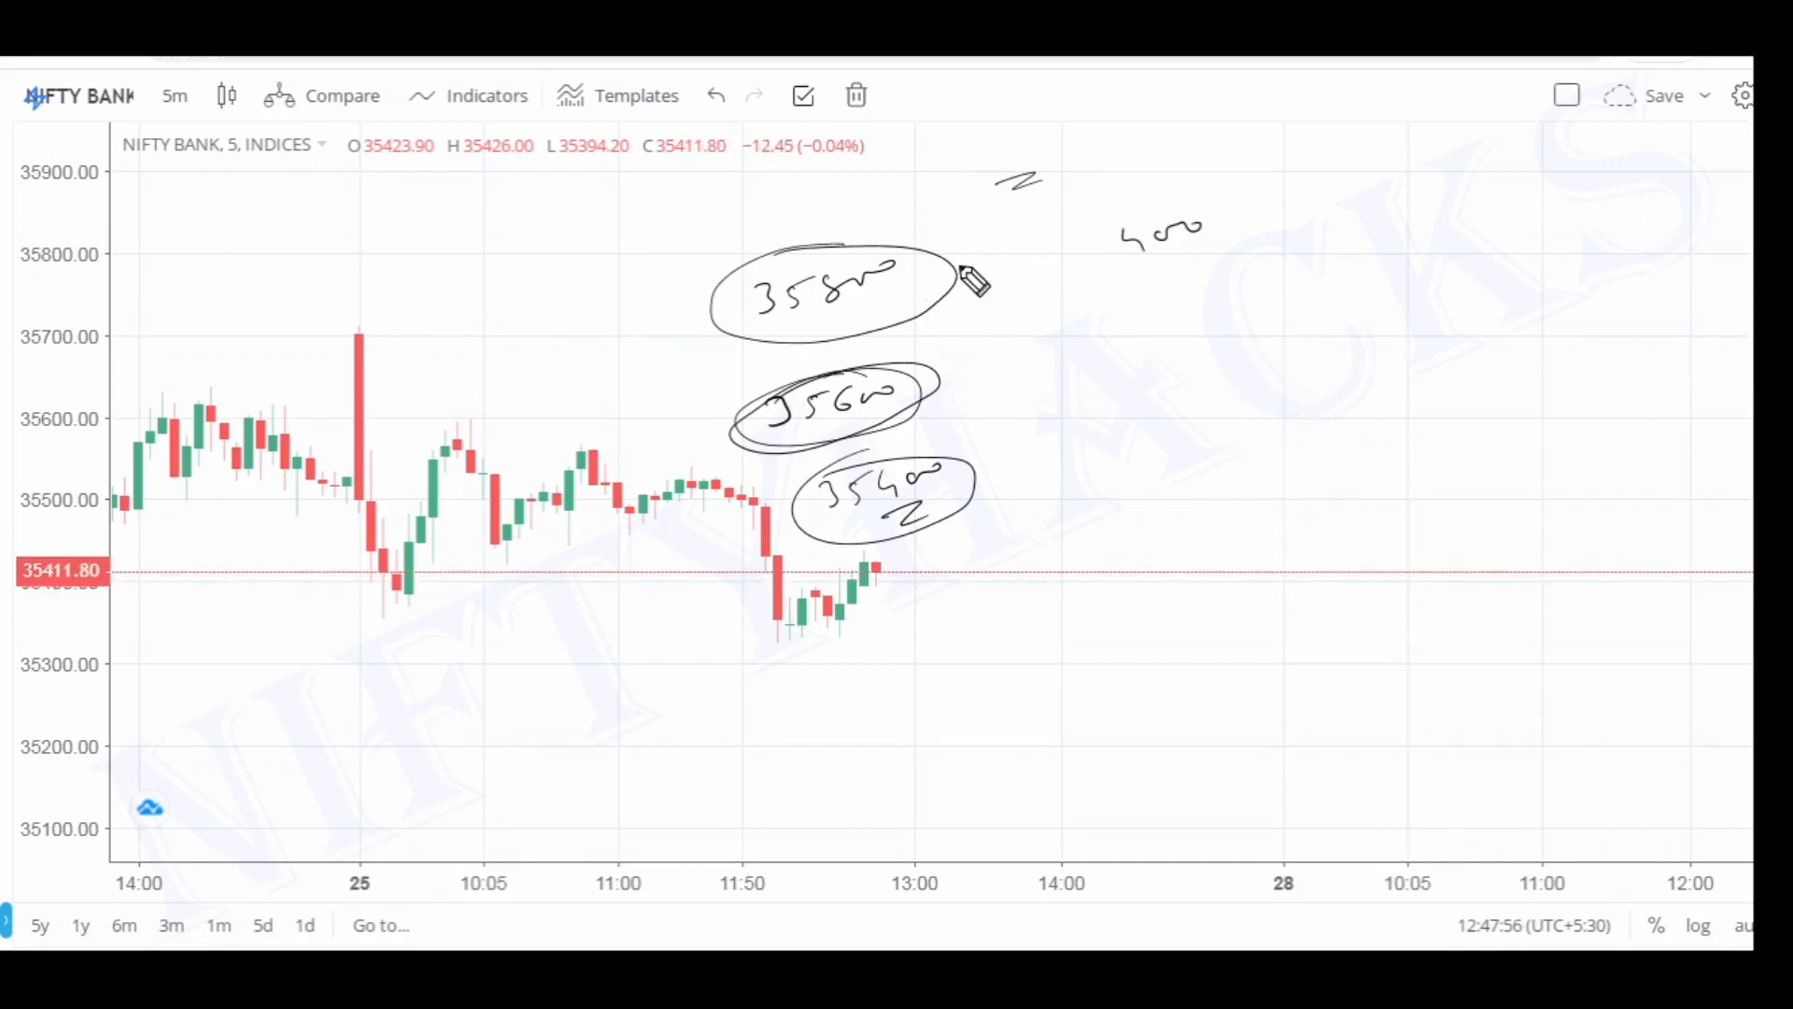
mouse_move(1006, 387)
left_mouse_down()
mouse_move(1018, 504)
mouse_move(1032, 477)
left_mouse_up()
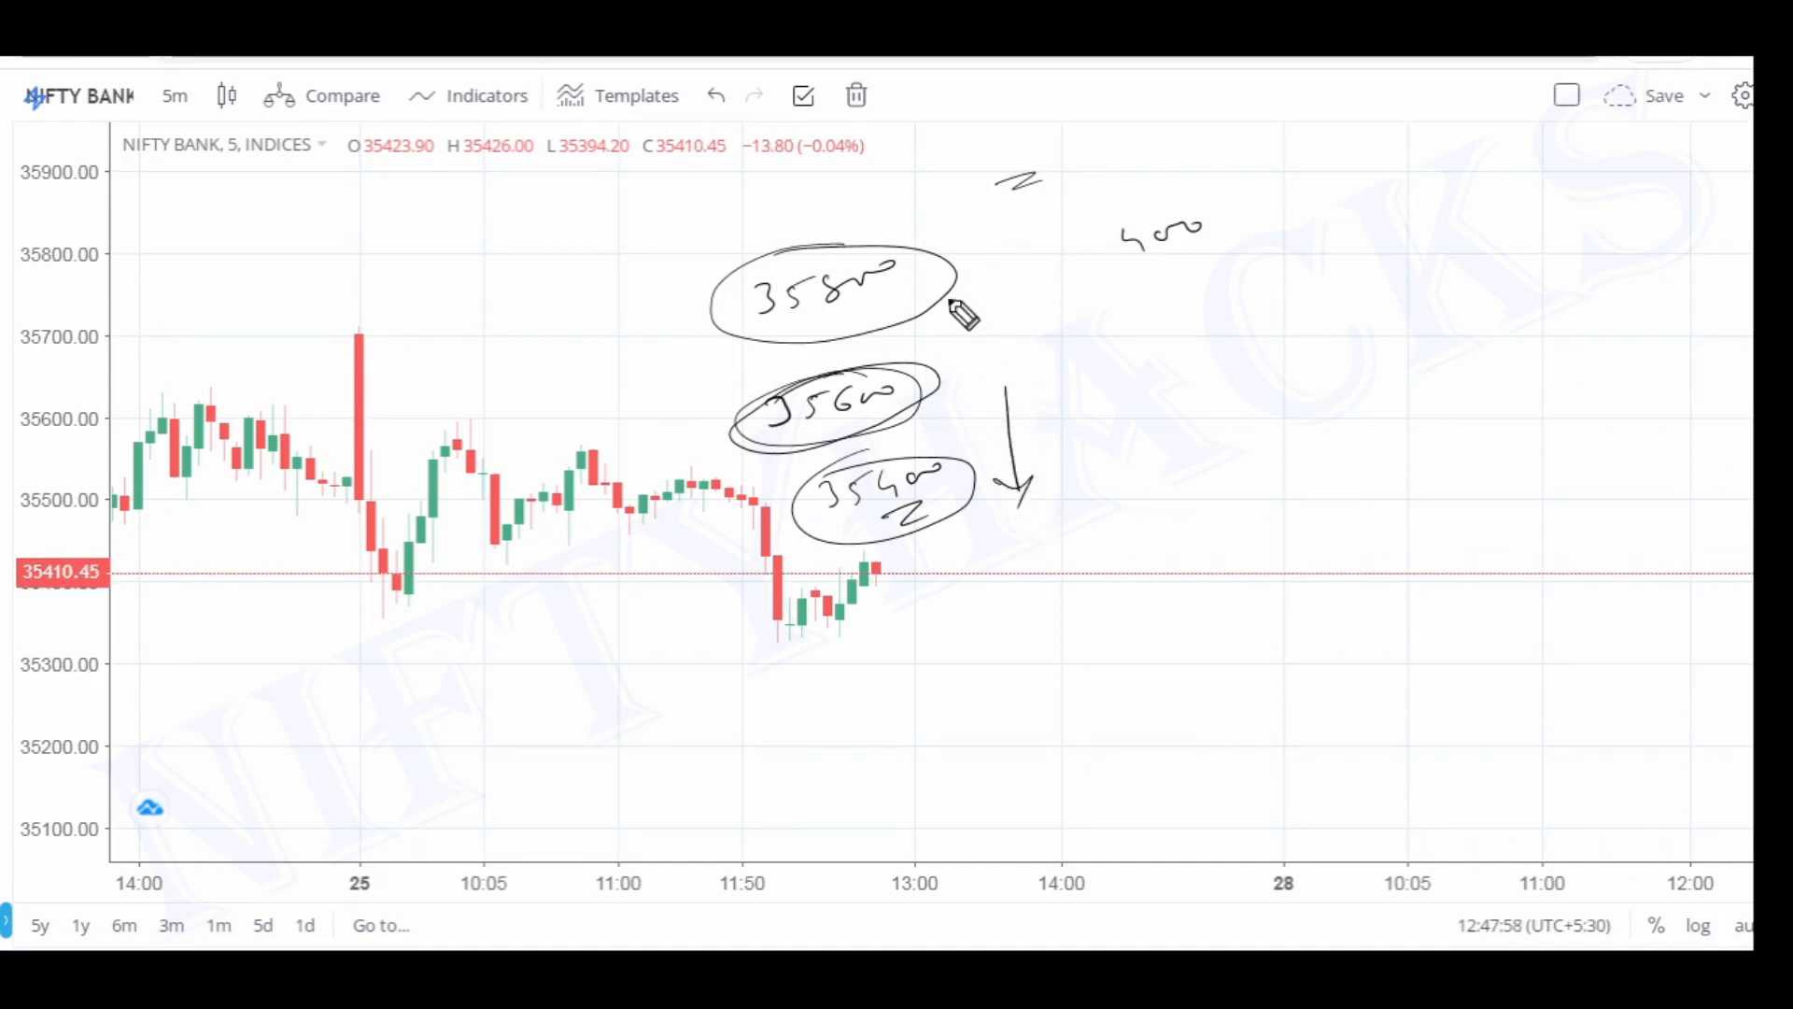
left_click_drag(949, 247, 1034, 231)
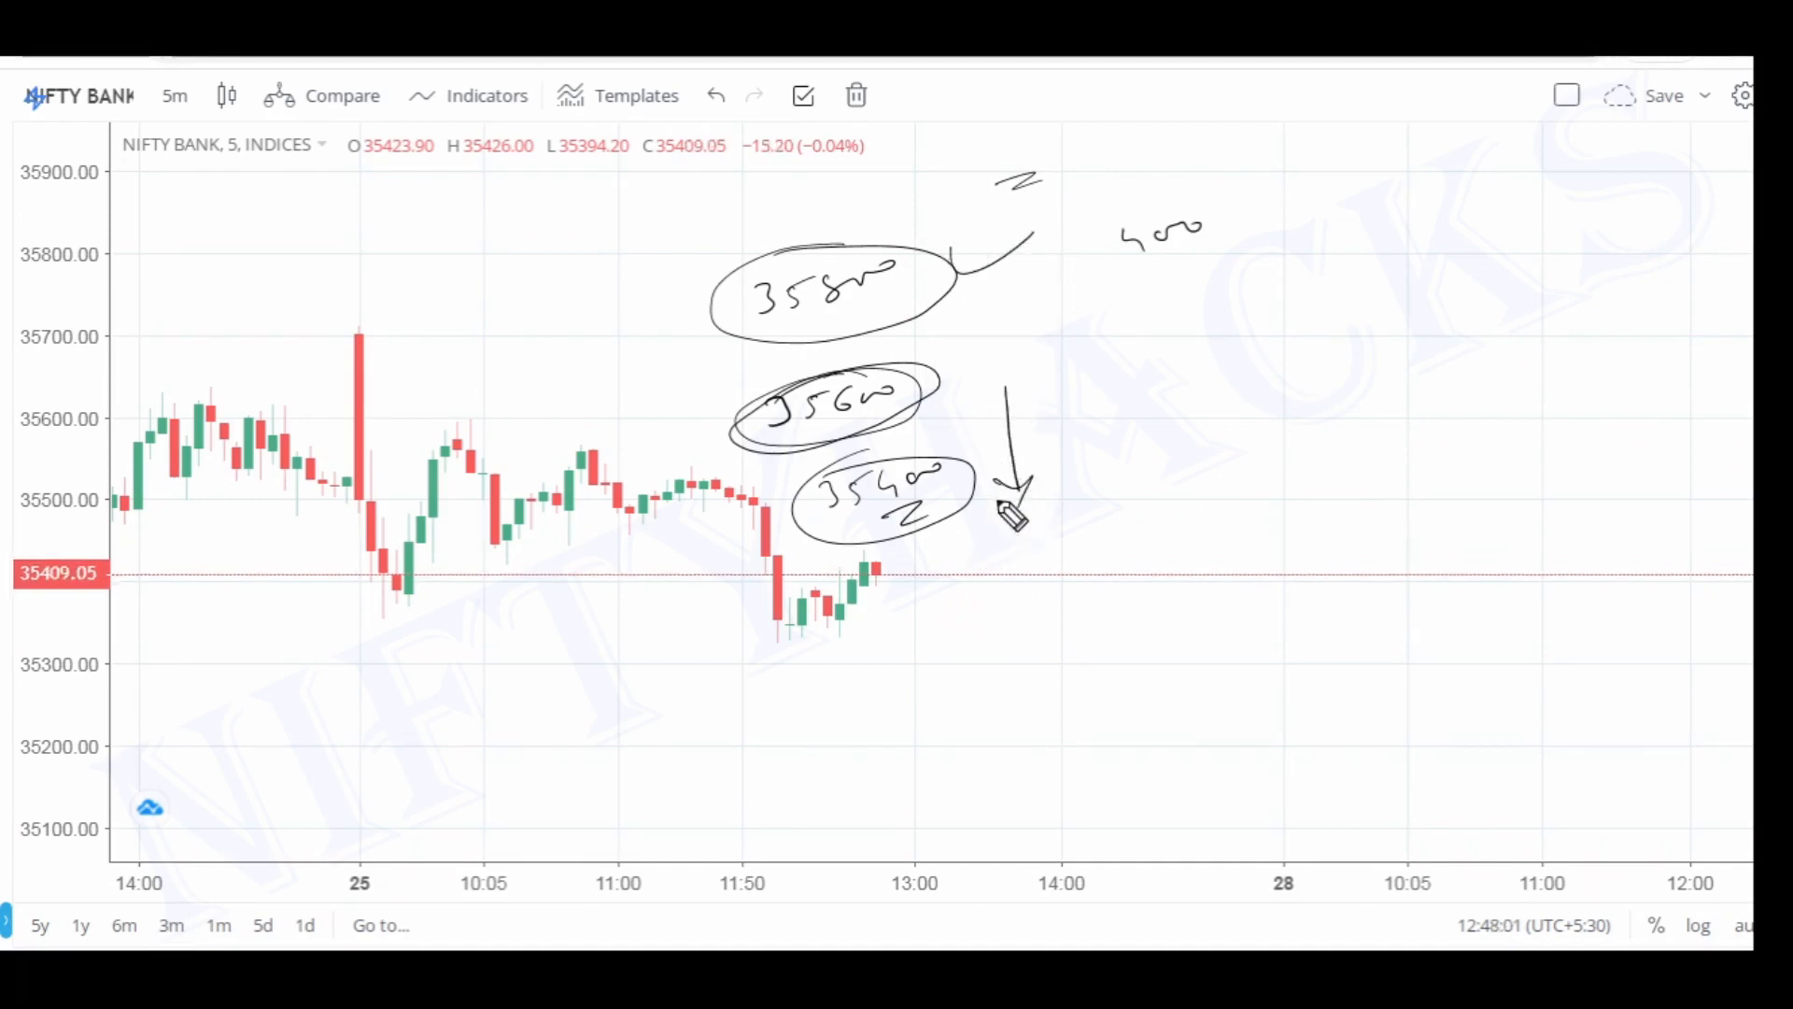
left_click_drag(1009, 508, 1039, 476)
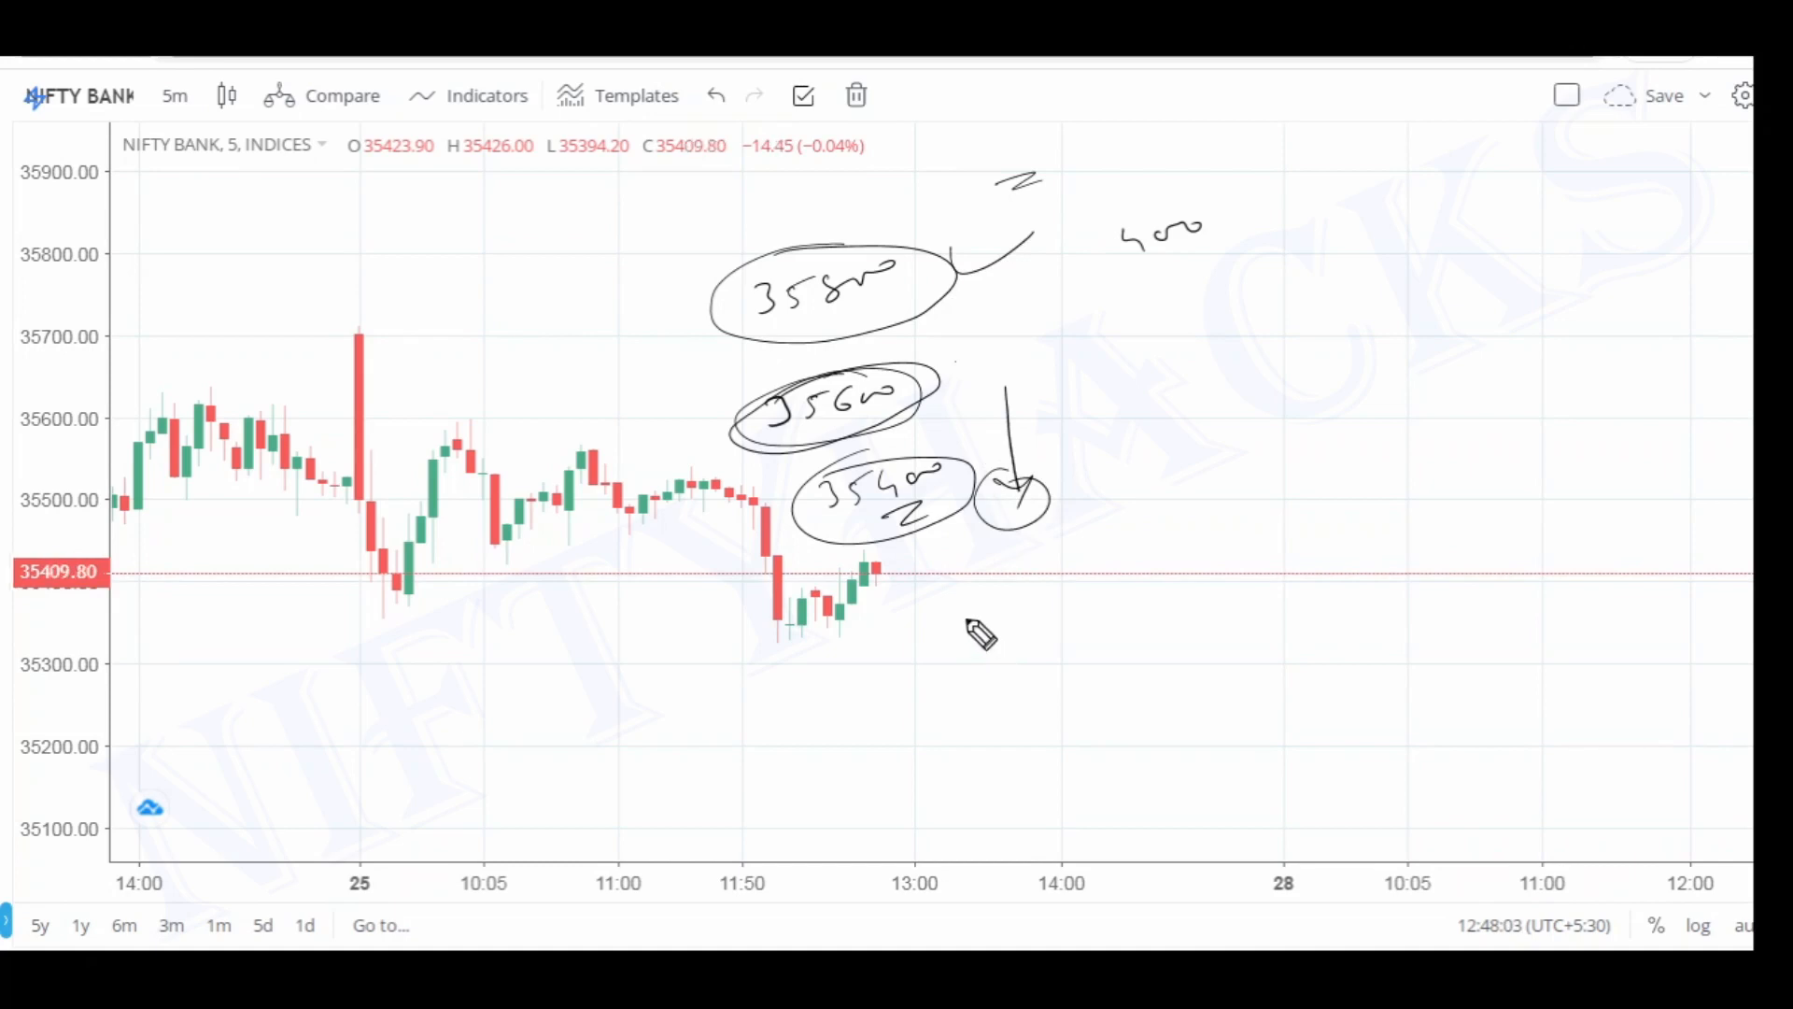
Write and underline 35200 below 35400, then circle the early candle near 35400 and label it 9:23
left_click_drag(965, 589, 979, 616)
left_click_drag(1022, 591, 1017, 614)
mouse_move(1048, 577)
left_mouse_down()
mouse_move(1108, 587)
mouse_move(1102, 606)
left_mouse_up()
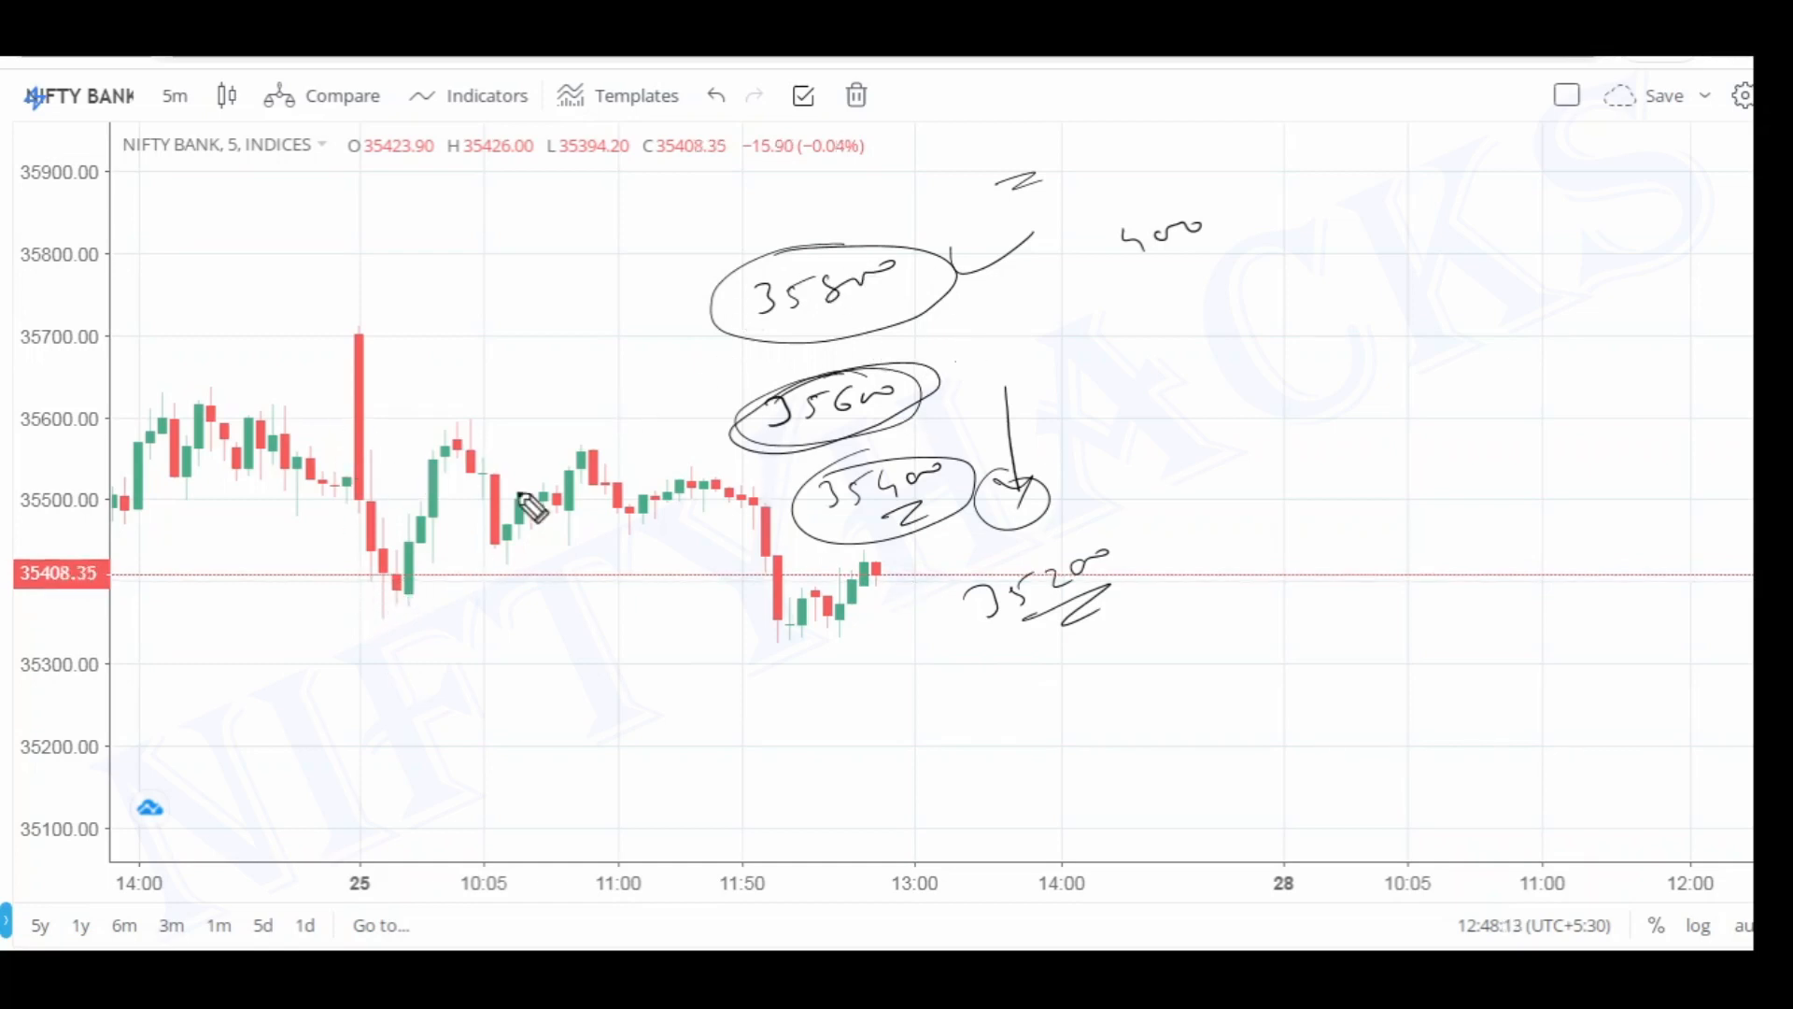
mouse_move(381, 564)
left_mouse_down()
mouse_move(388, 580)
mouse_move(317, 584)
left_mouse_up()
left_click_drag(297, 605, 331, 607)
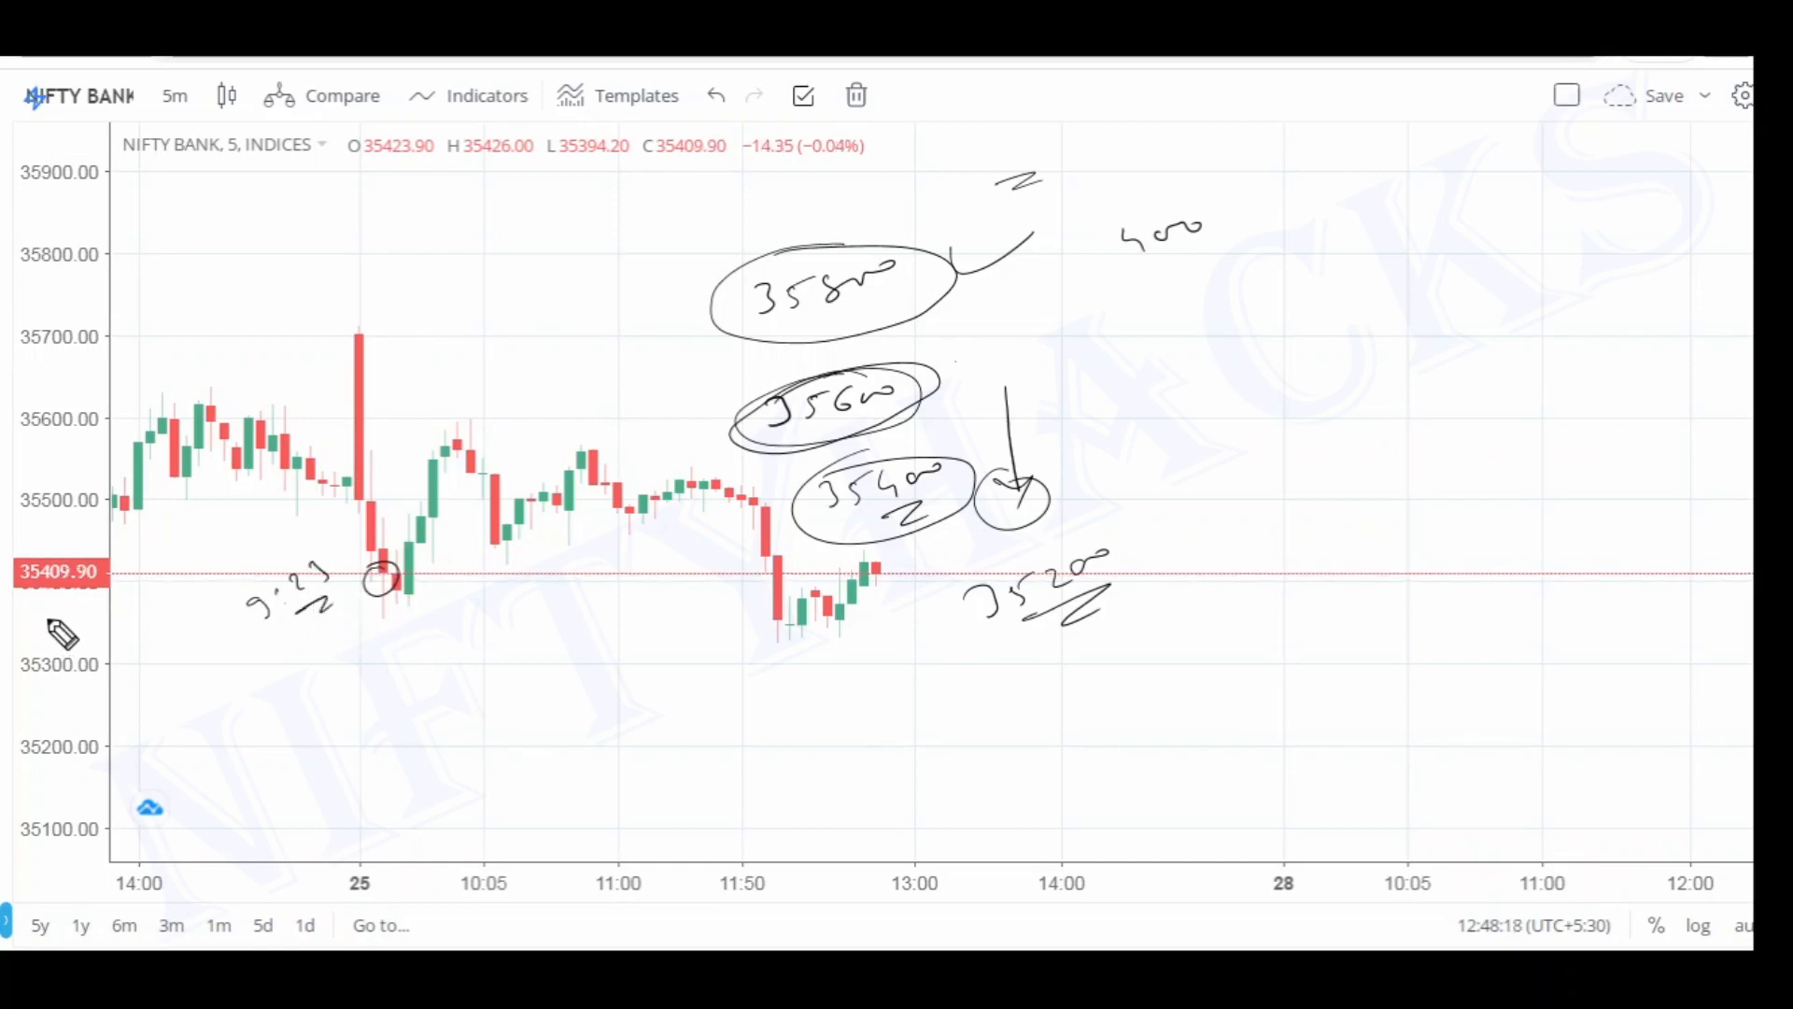
Cross out the 35800 strike and write an underlined 35200 below the 9:23 candle
mouse_move(652, 285)
left_mouse_down()
mouse_move(757, 291)
mouse_move(686, 352)
mouse_move(750, 317)
left_mouse_up()
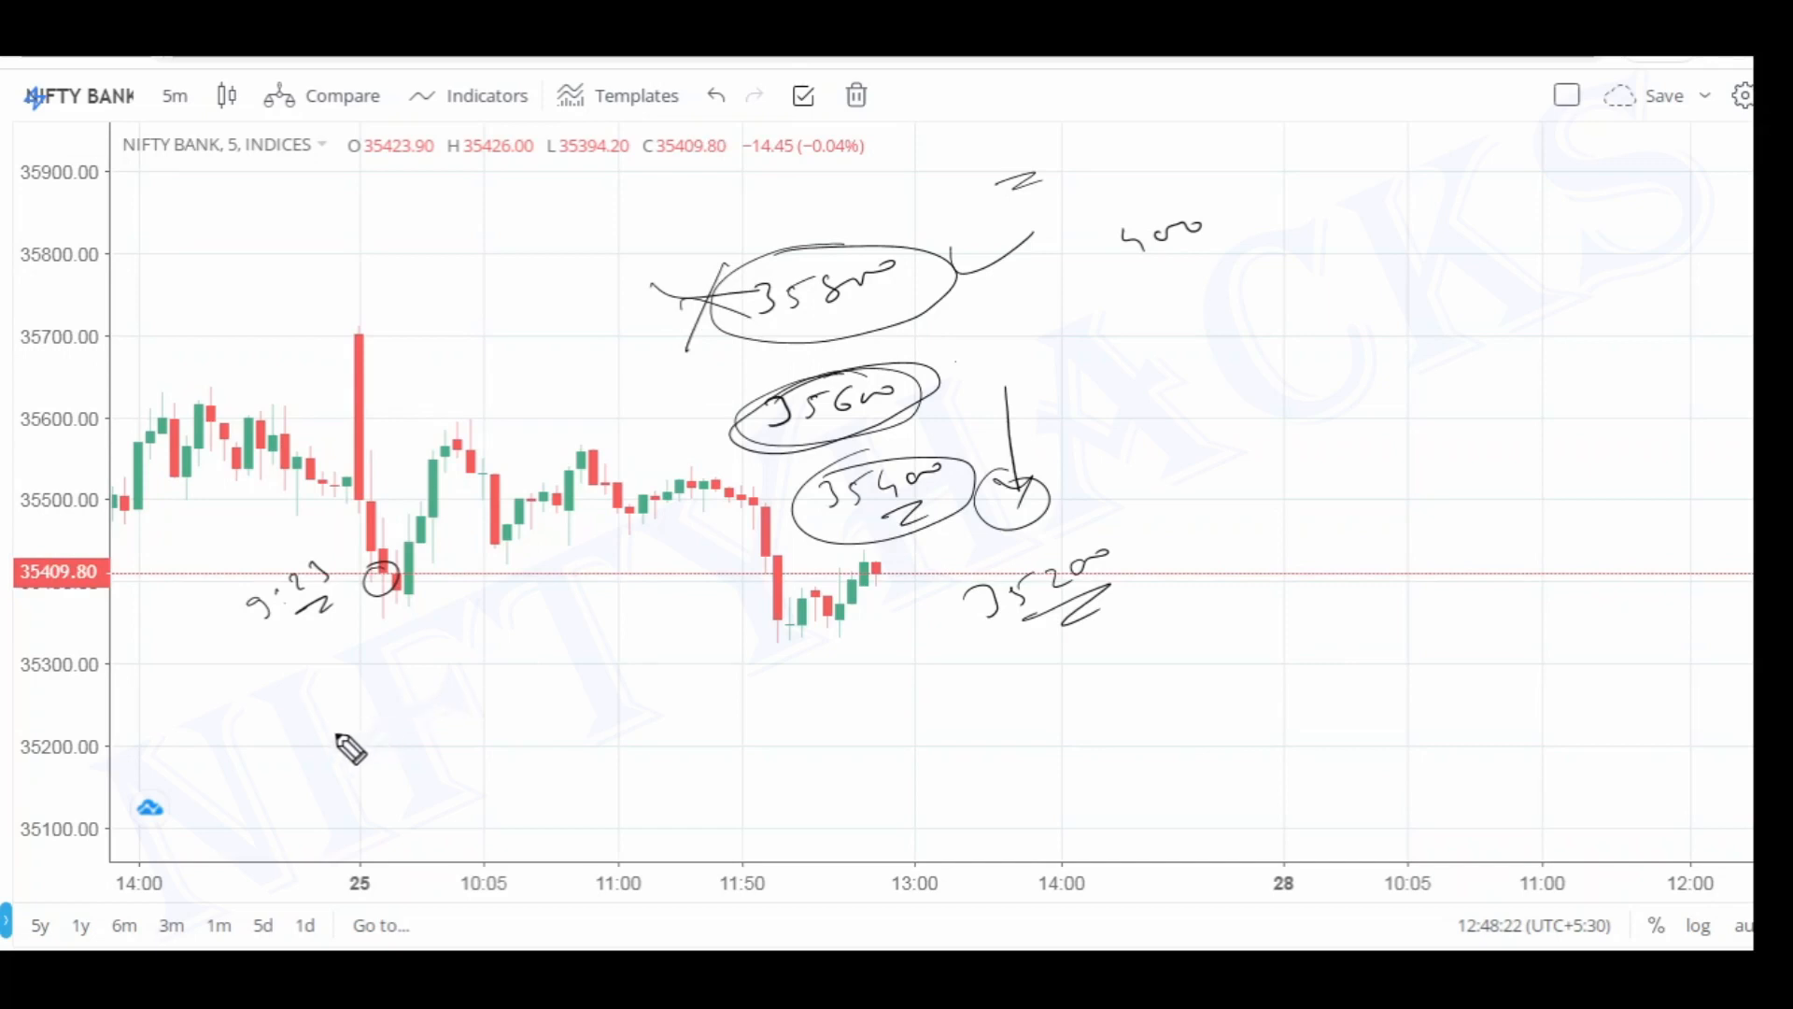
mouse_move(366, 722)
left_mouse_down()
mouse_move(355, 750)
mouse_move(422, 735)
left_mouse_up()
mouse_move(425, 717)
left_mouse_down()
mouse_move(446, 700)
mouse_move(448, 729)
left_mouse_up()
left_click_drag(430, 764, 456, 742)
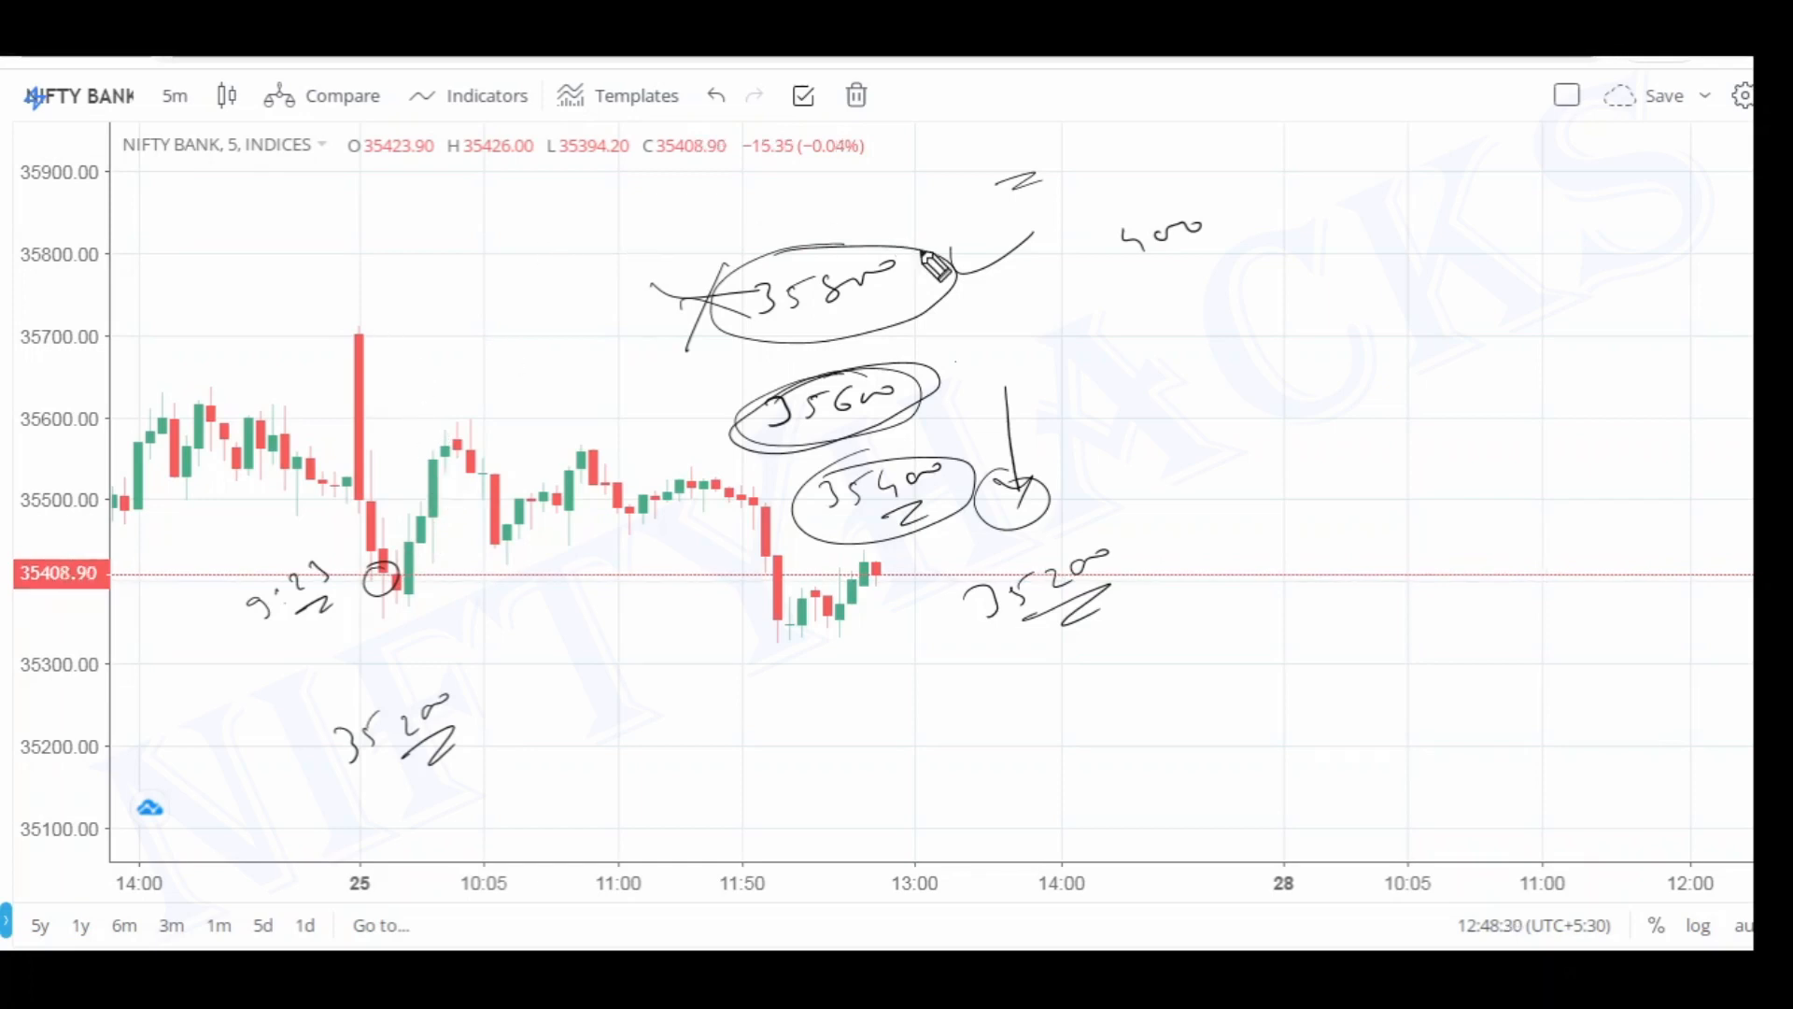
Draw an arrow from 35800 up to an underlined 36000, cross out 35400, and leave the annotation mode
mouse_move(911, 250)
left_mouse_down()
mouse_move(918, 197)
mouse_move(925, 211)
left_mouse_up()
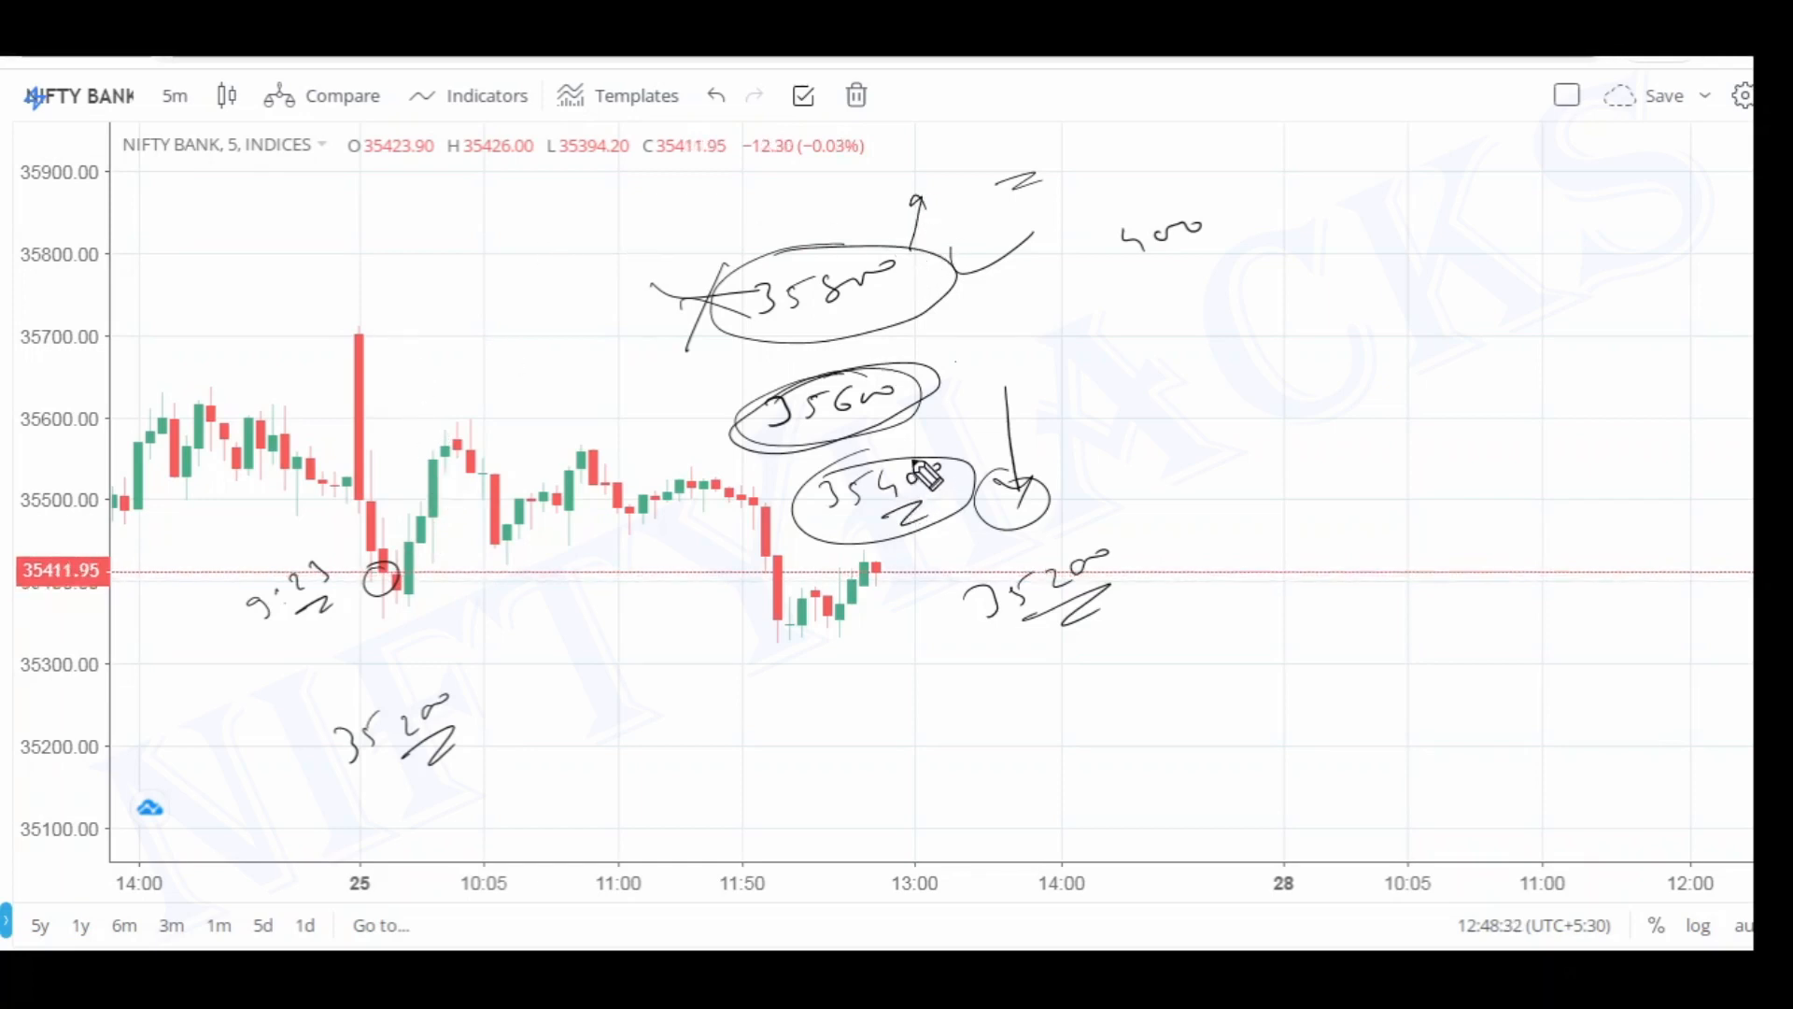
left_click_drag(945, 451, 908, 487)
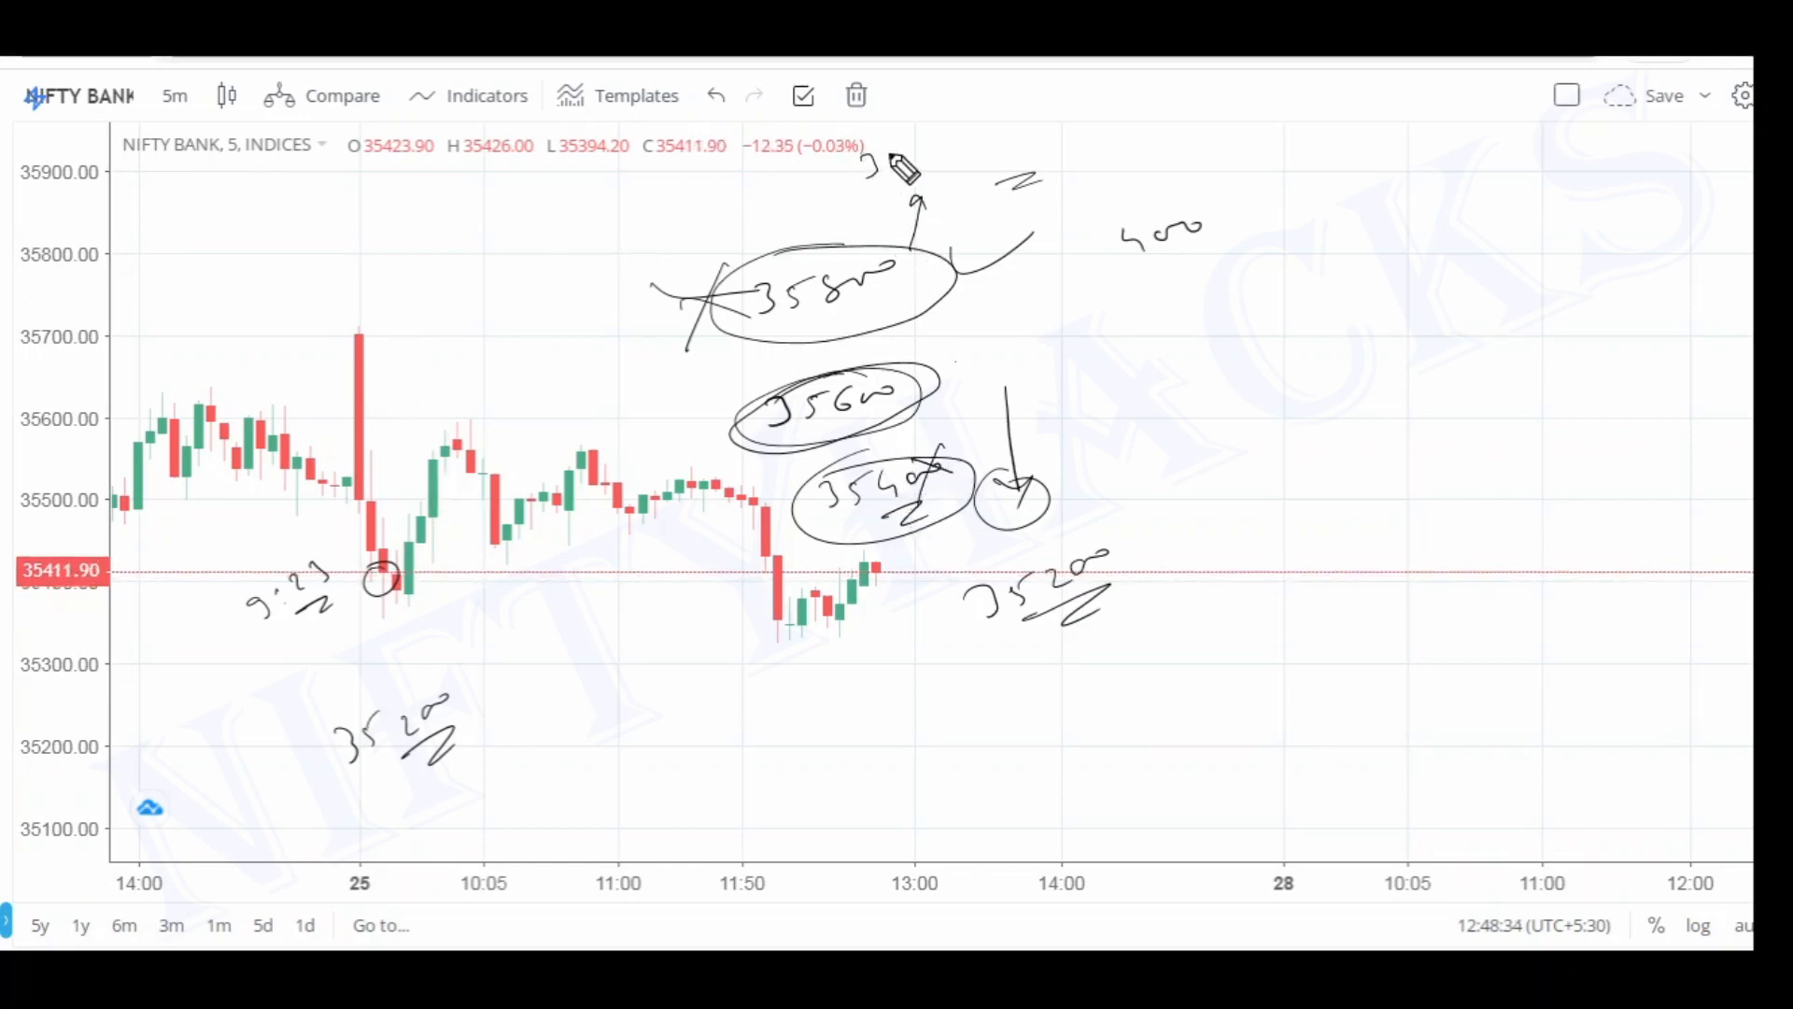
mouse_move(892, 158)
left_mouse_down()
mouse_move(937, 149)
mouse_move(971, 168)
mouse_move(920, 187)
left_mouse_up()
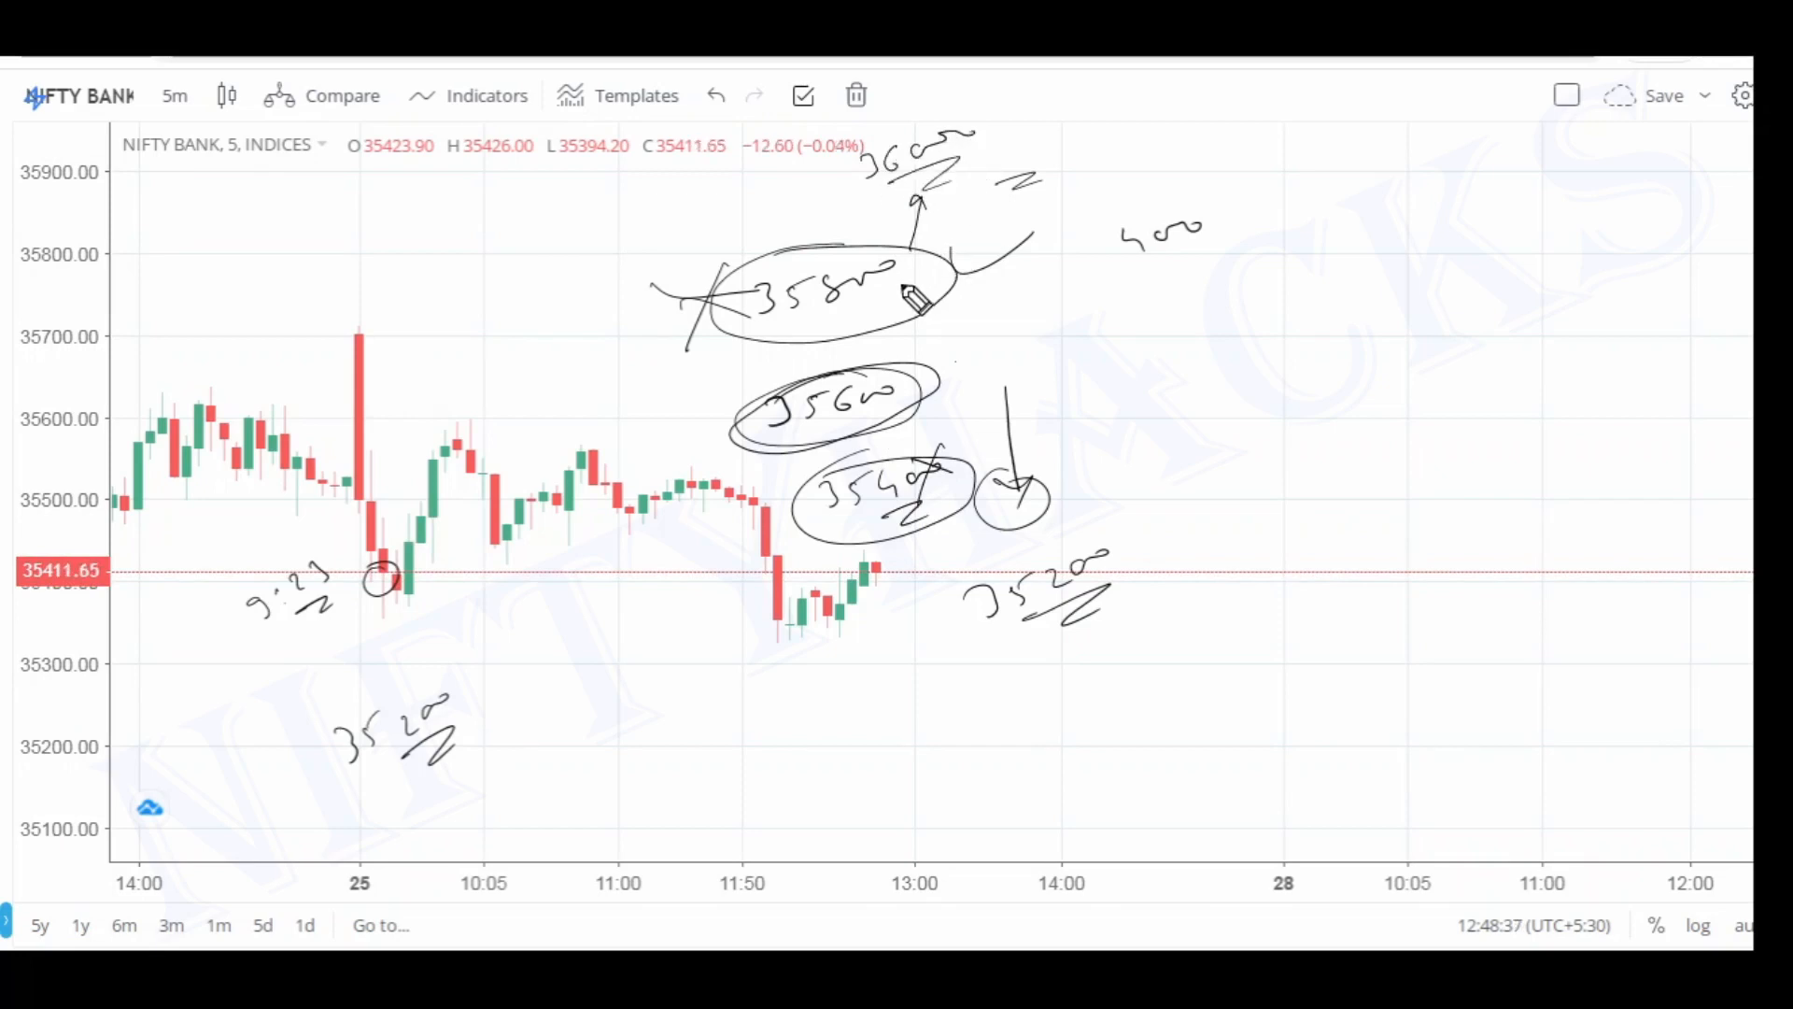
key("Escape")
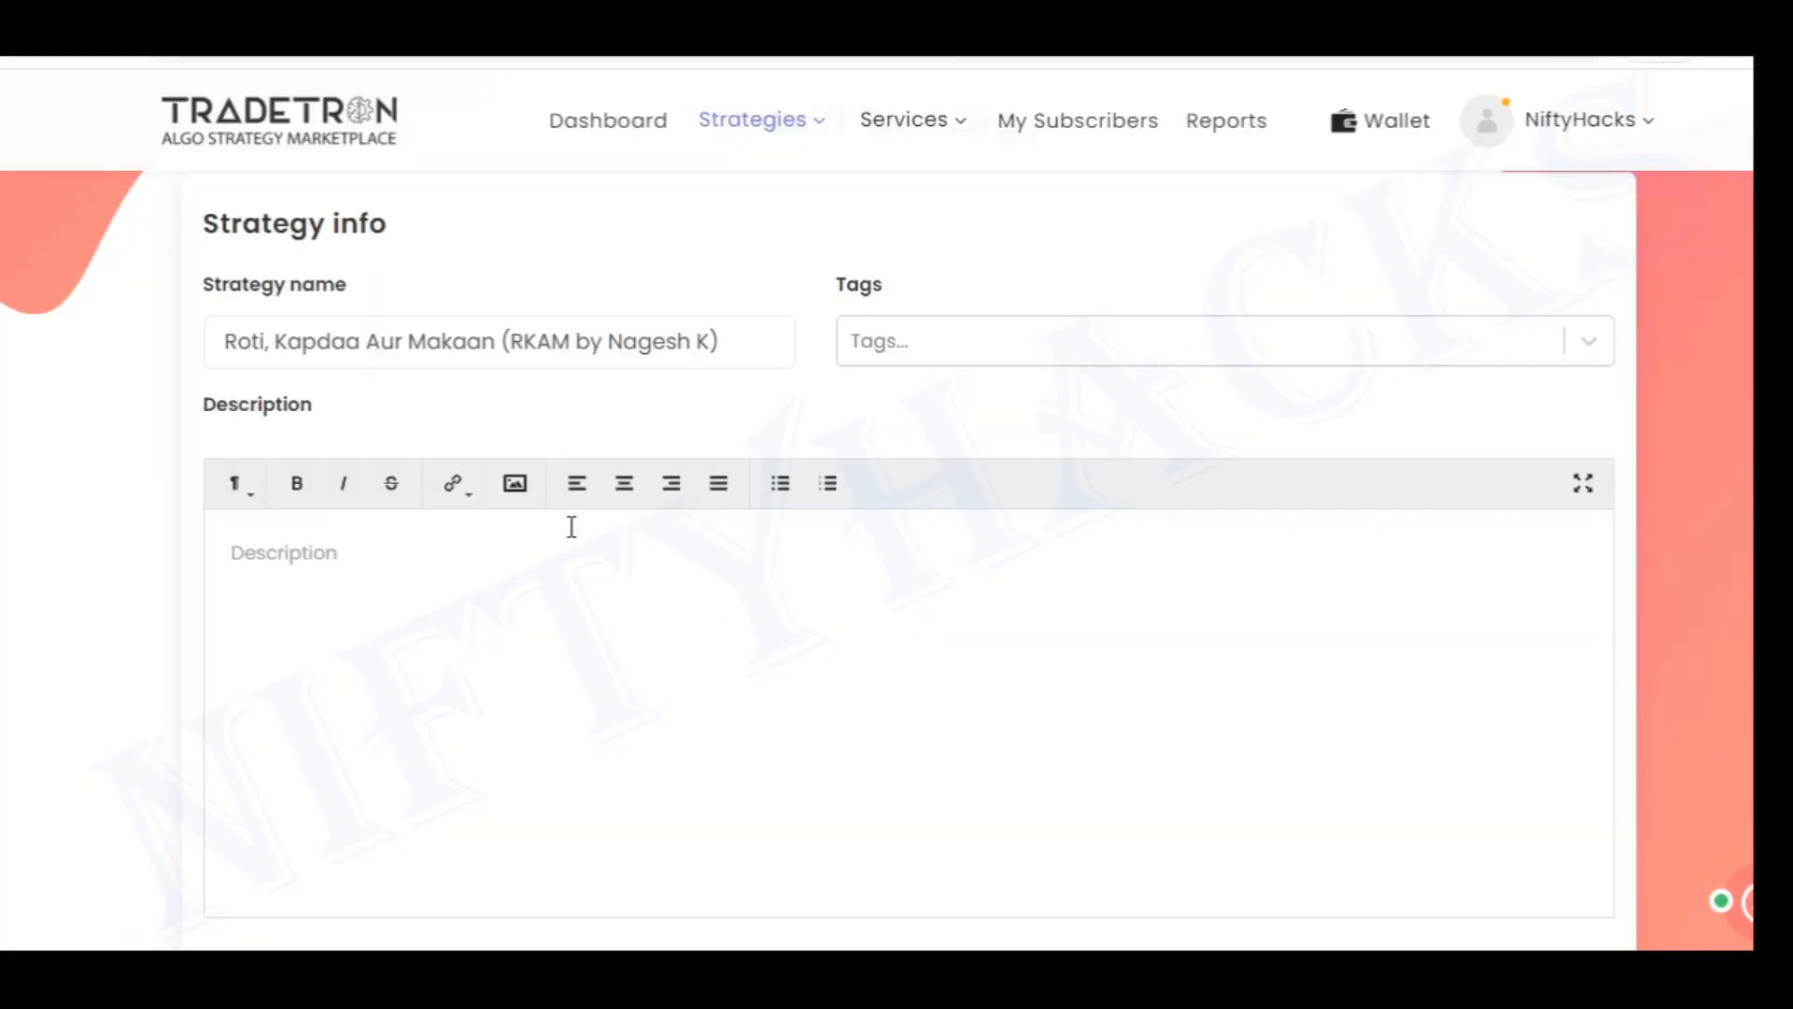
Open the Entry conditions of Set №1 in the Condition Builder and examine the time, position and Round conditions
scroll(120, 548, "down", 6)
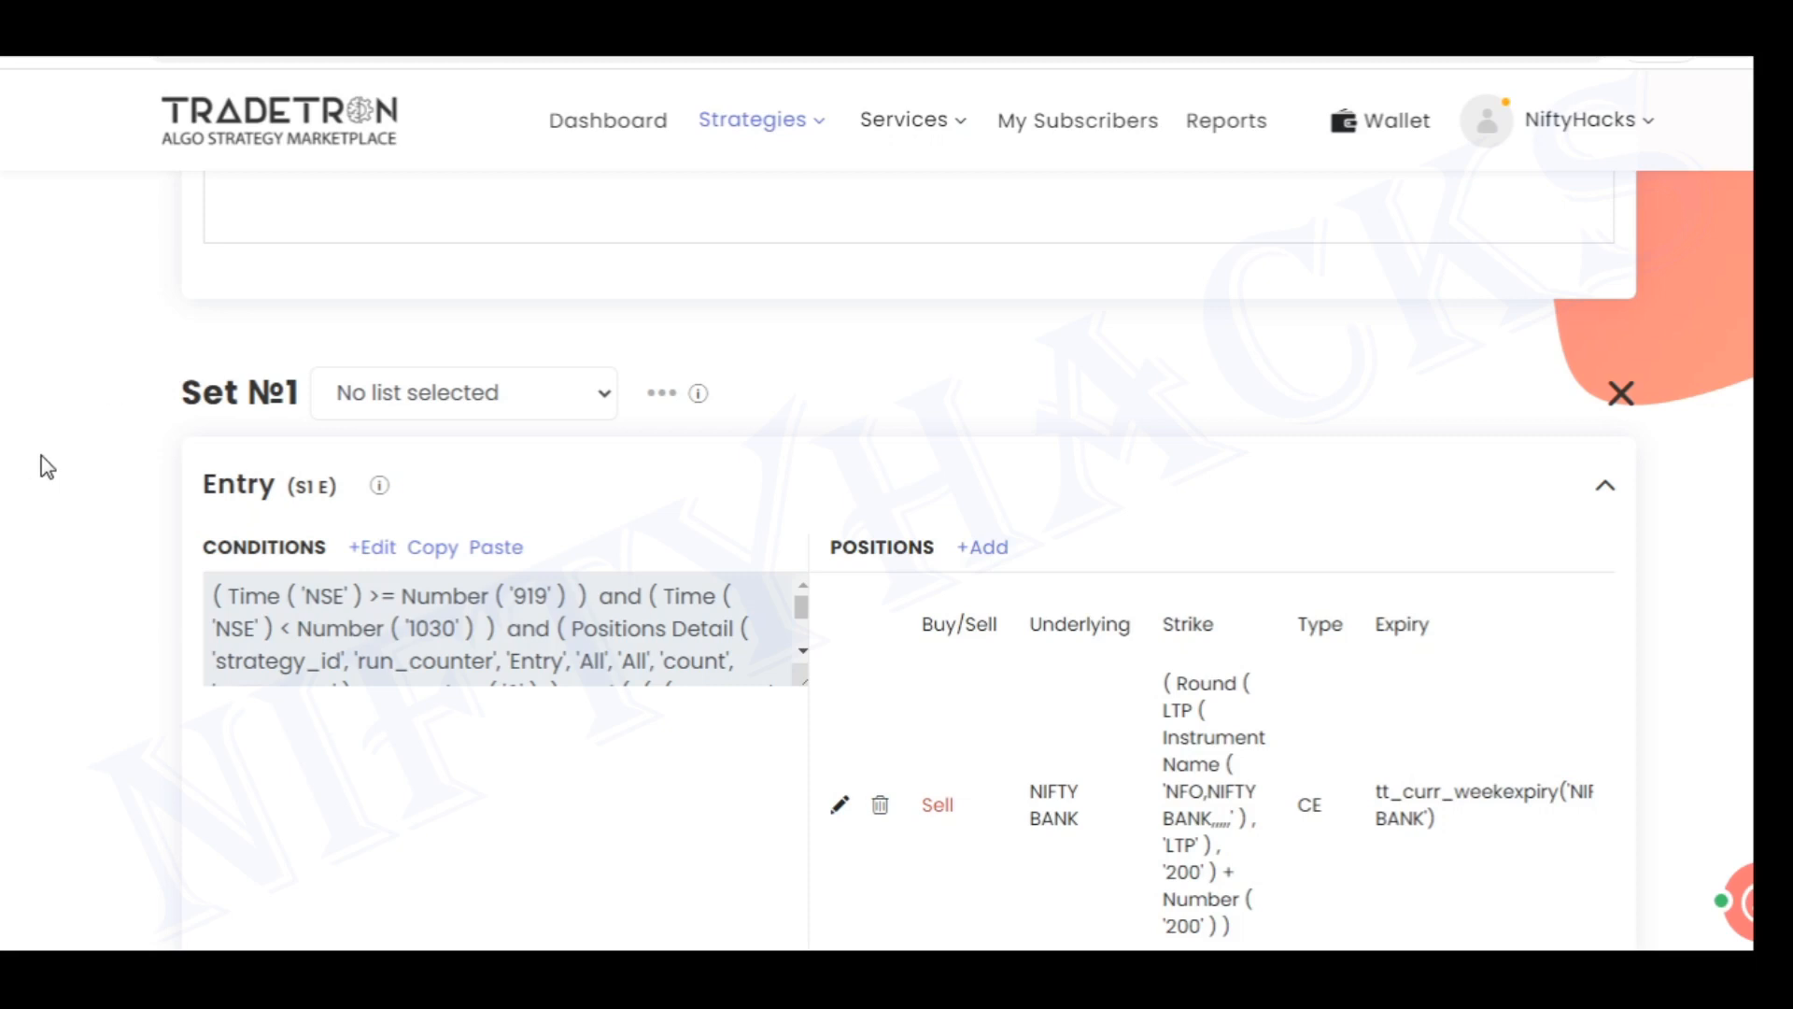
scroll(47, 467, "down", 2)
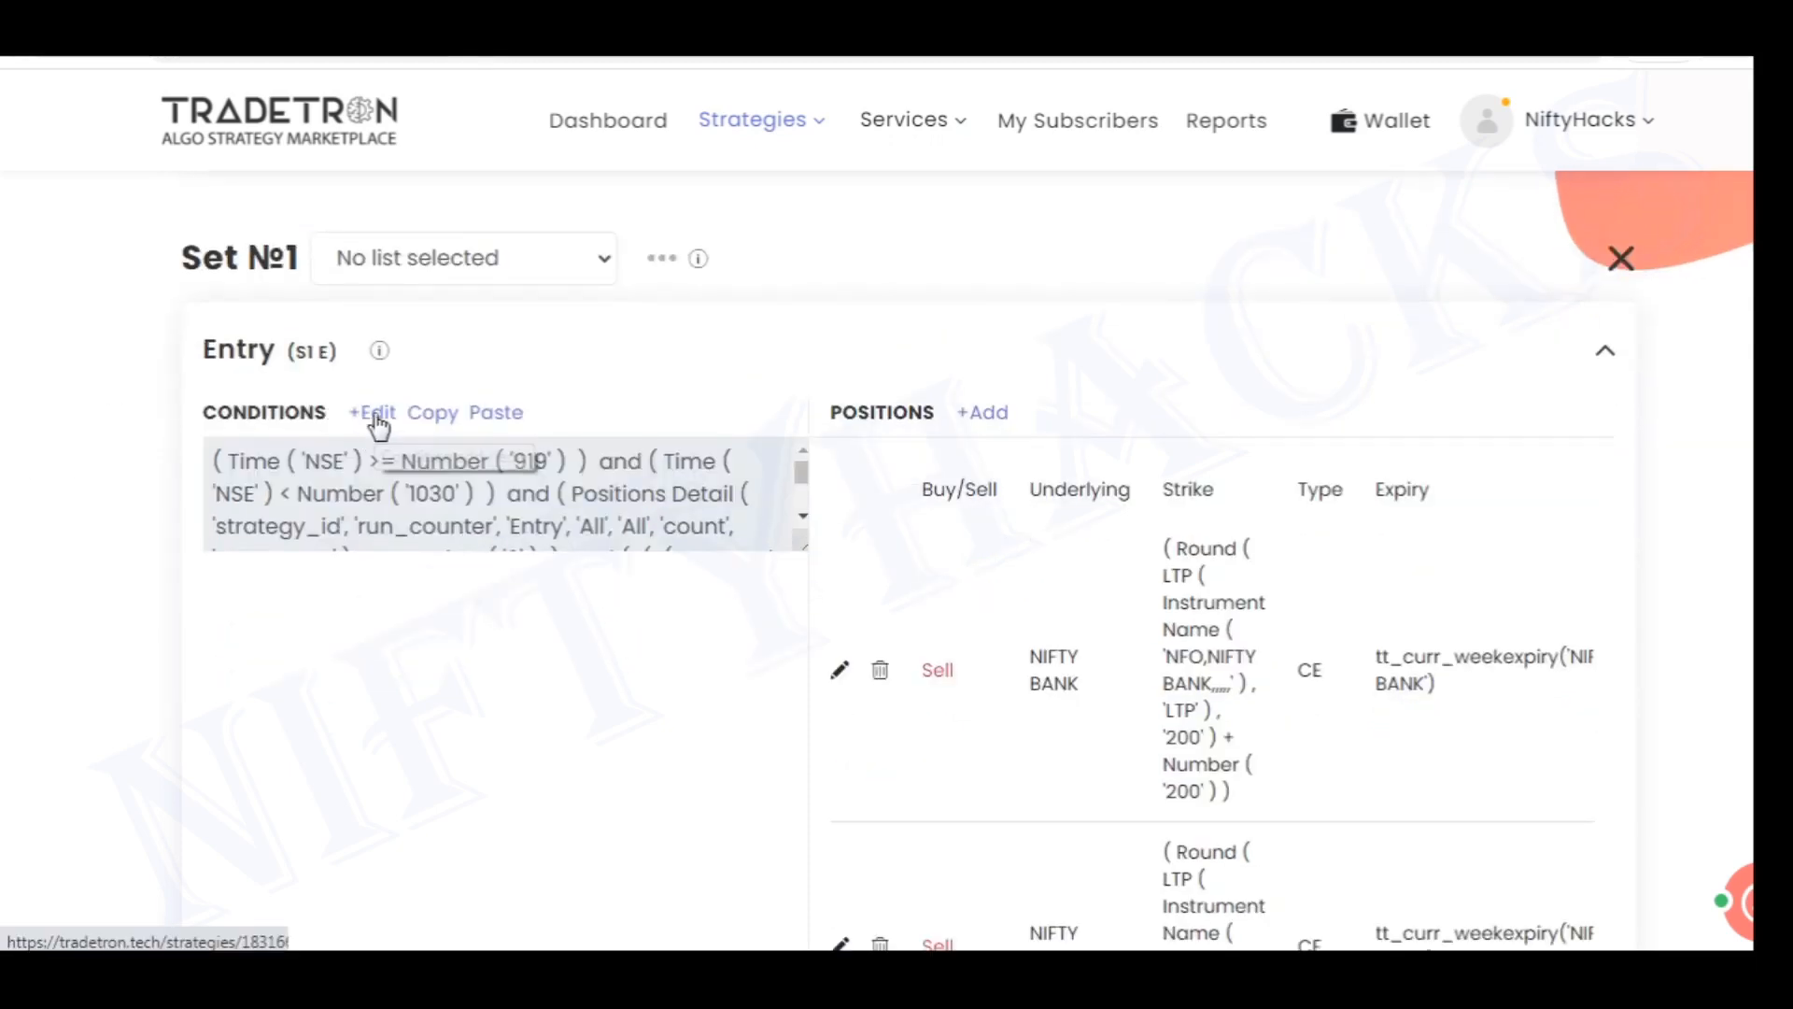
left_click(375, 416)
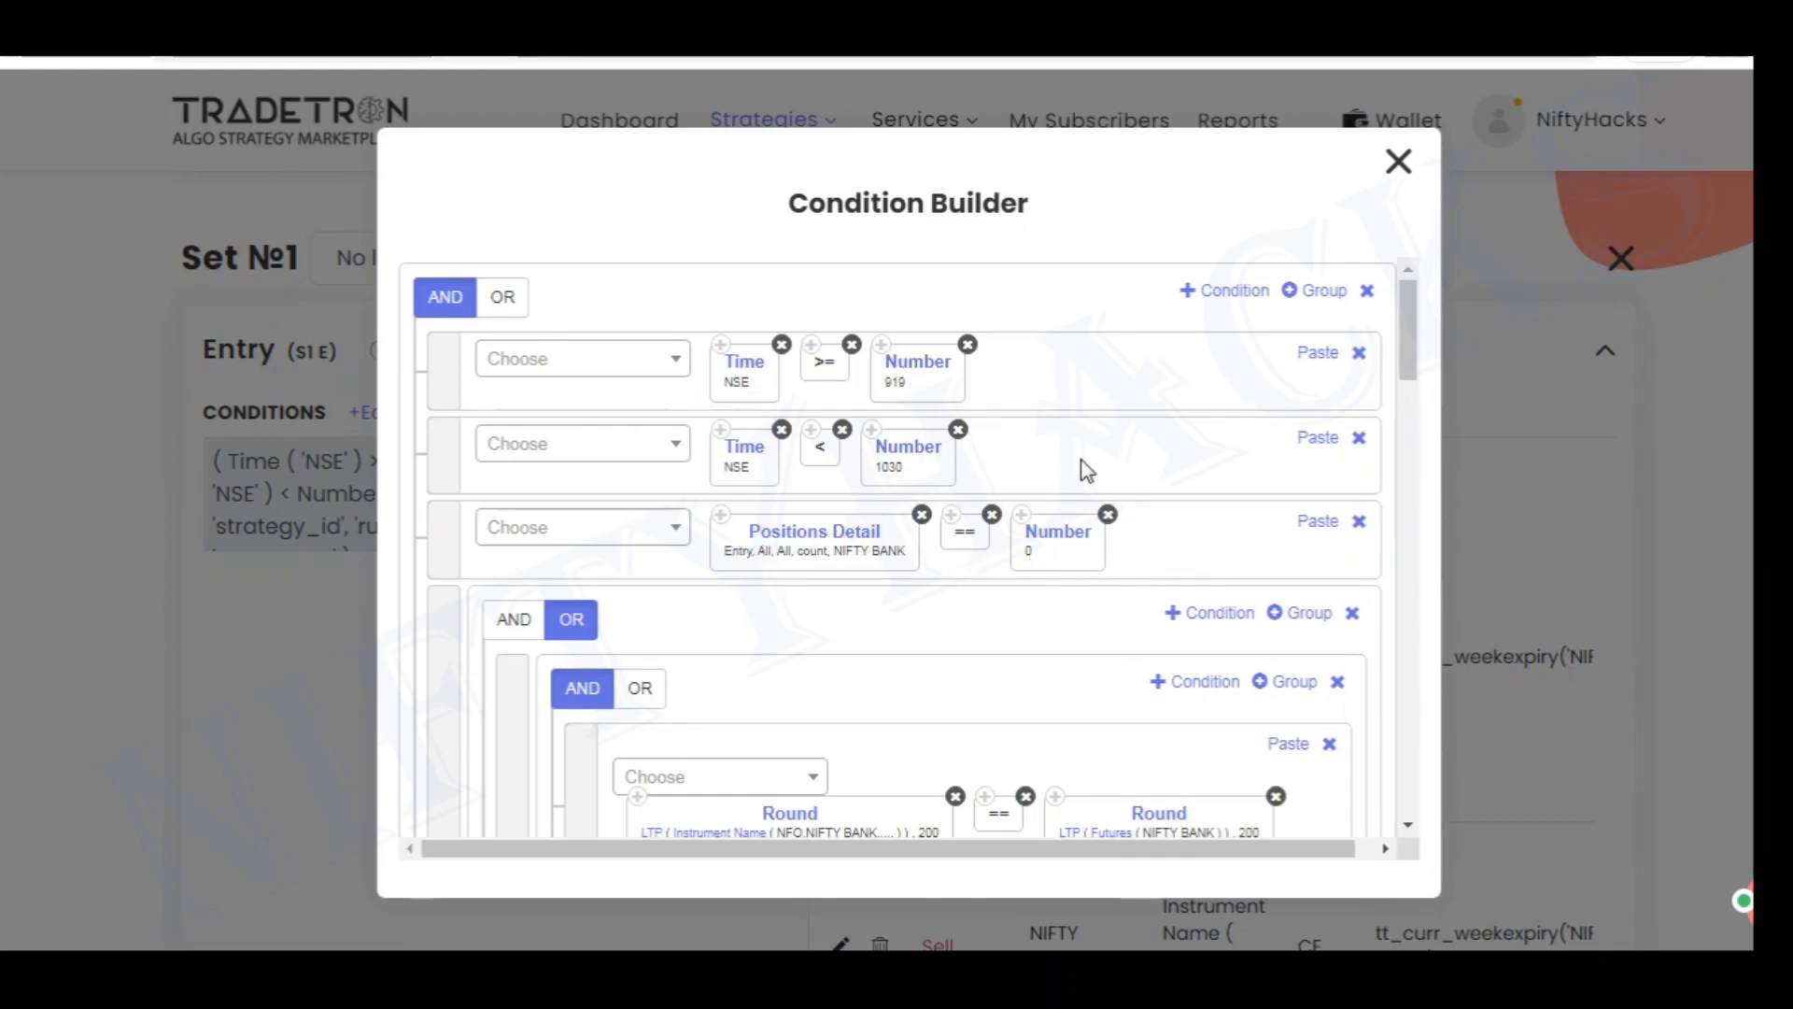
mouse_move(1411, 356)
left_mouse_down()
mouse_move(1411, 395)
mouse_move(1408, 353)
left_mouse_up()
left_click_drag(1412, 372, 1410, 408)
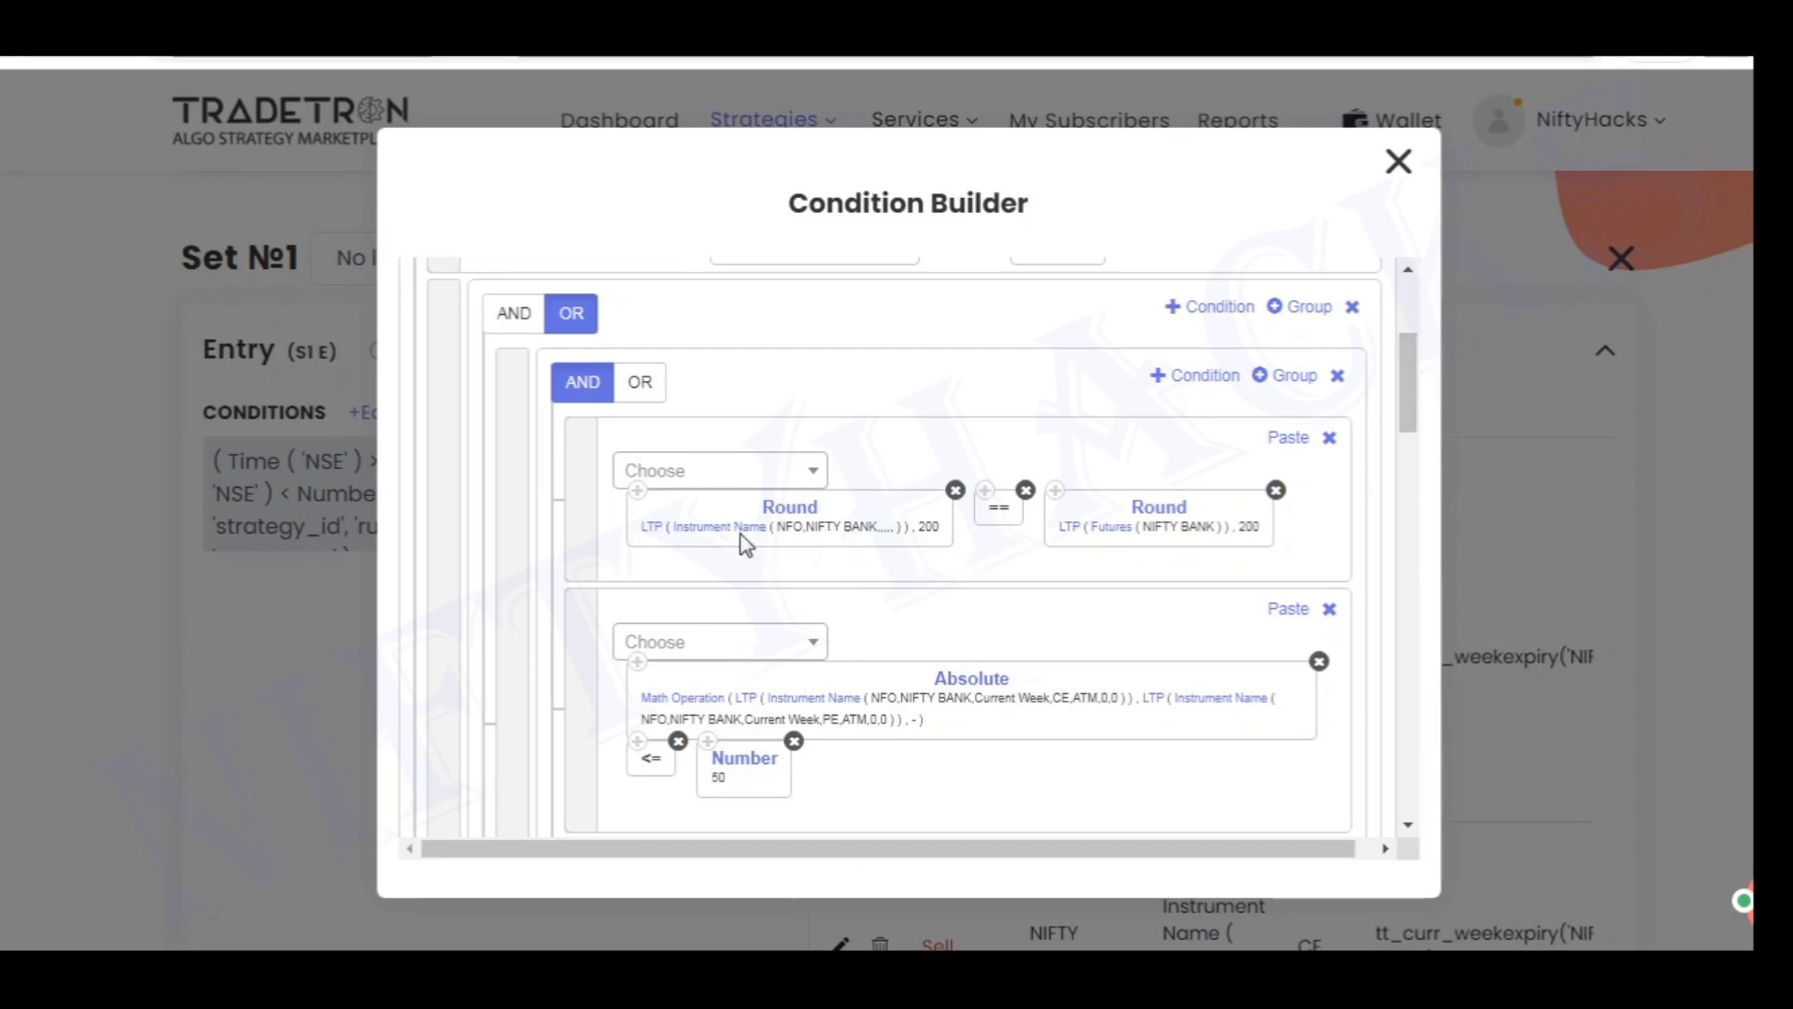
Inspect the parameters of the first group's Round keyword and of the CE instrument in its first Absolute condition
left_click(797, 513)
left_click(664, 520)
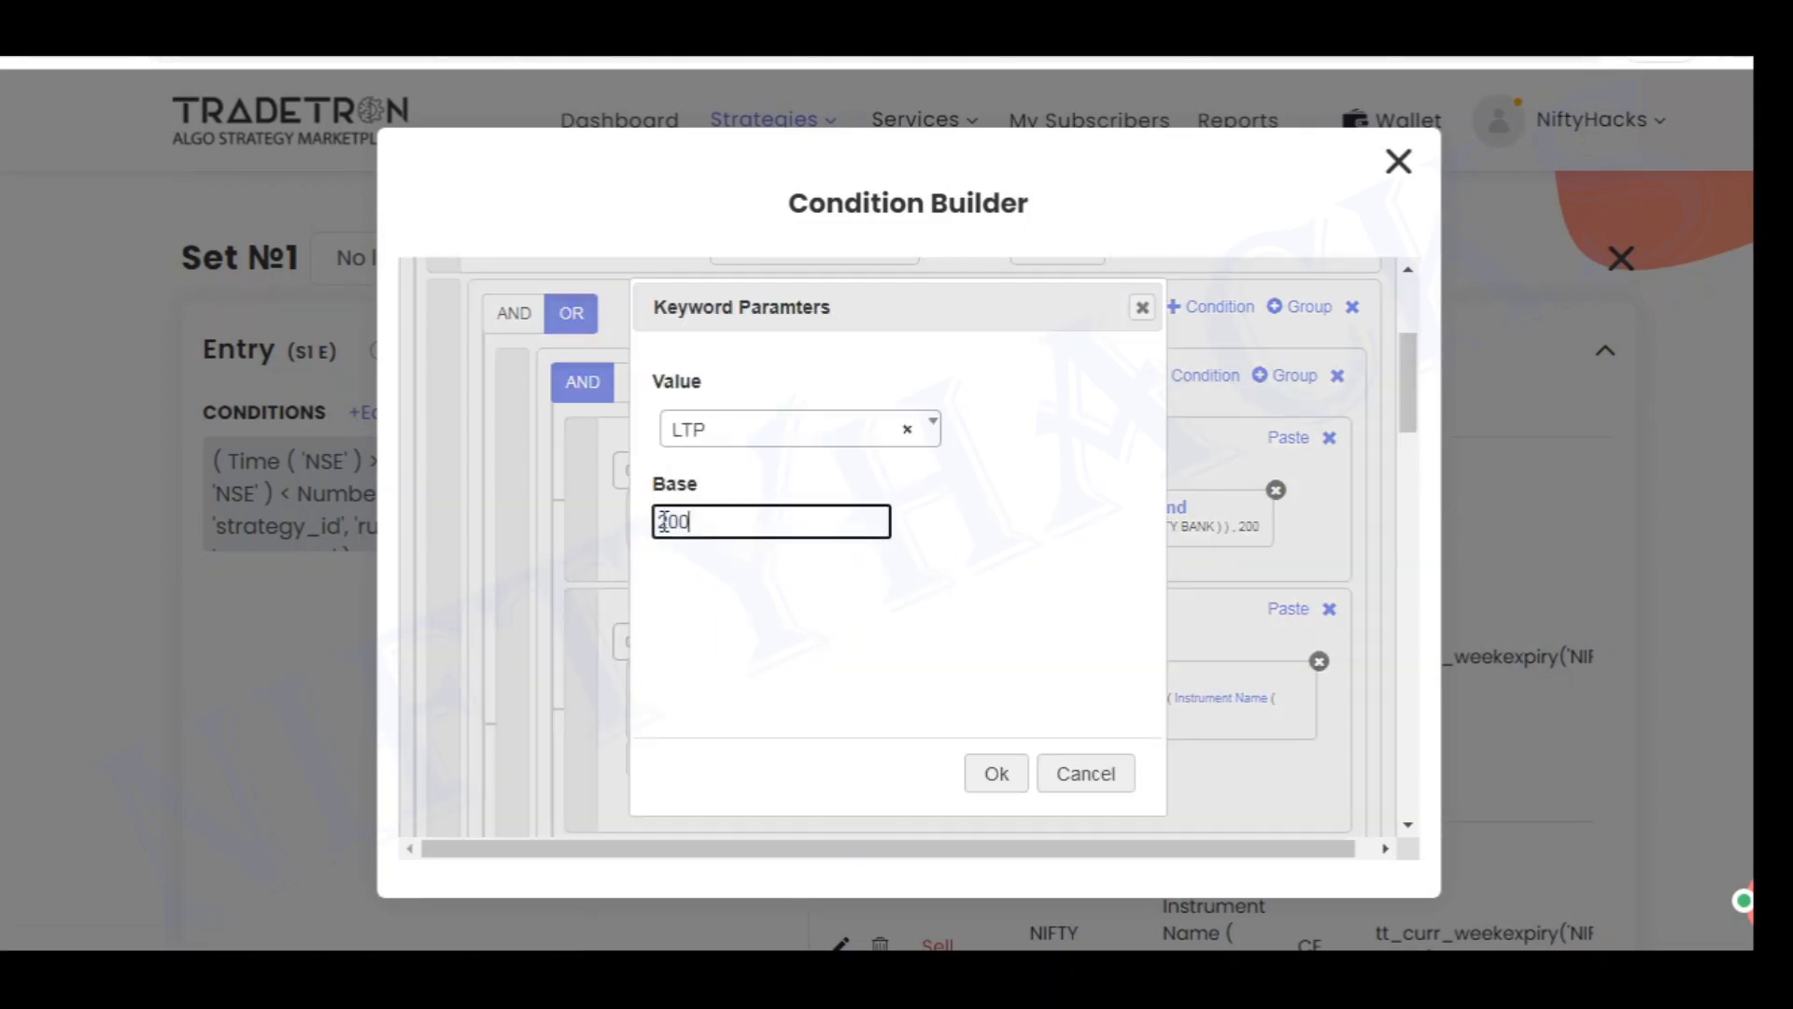
left_click(1145, 311)
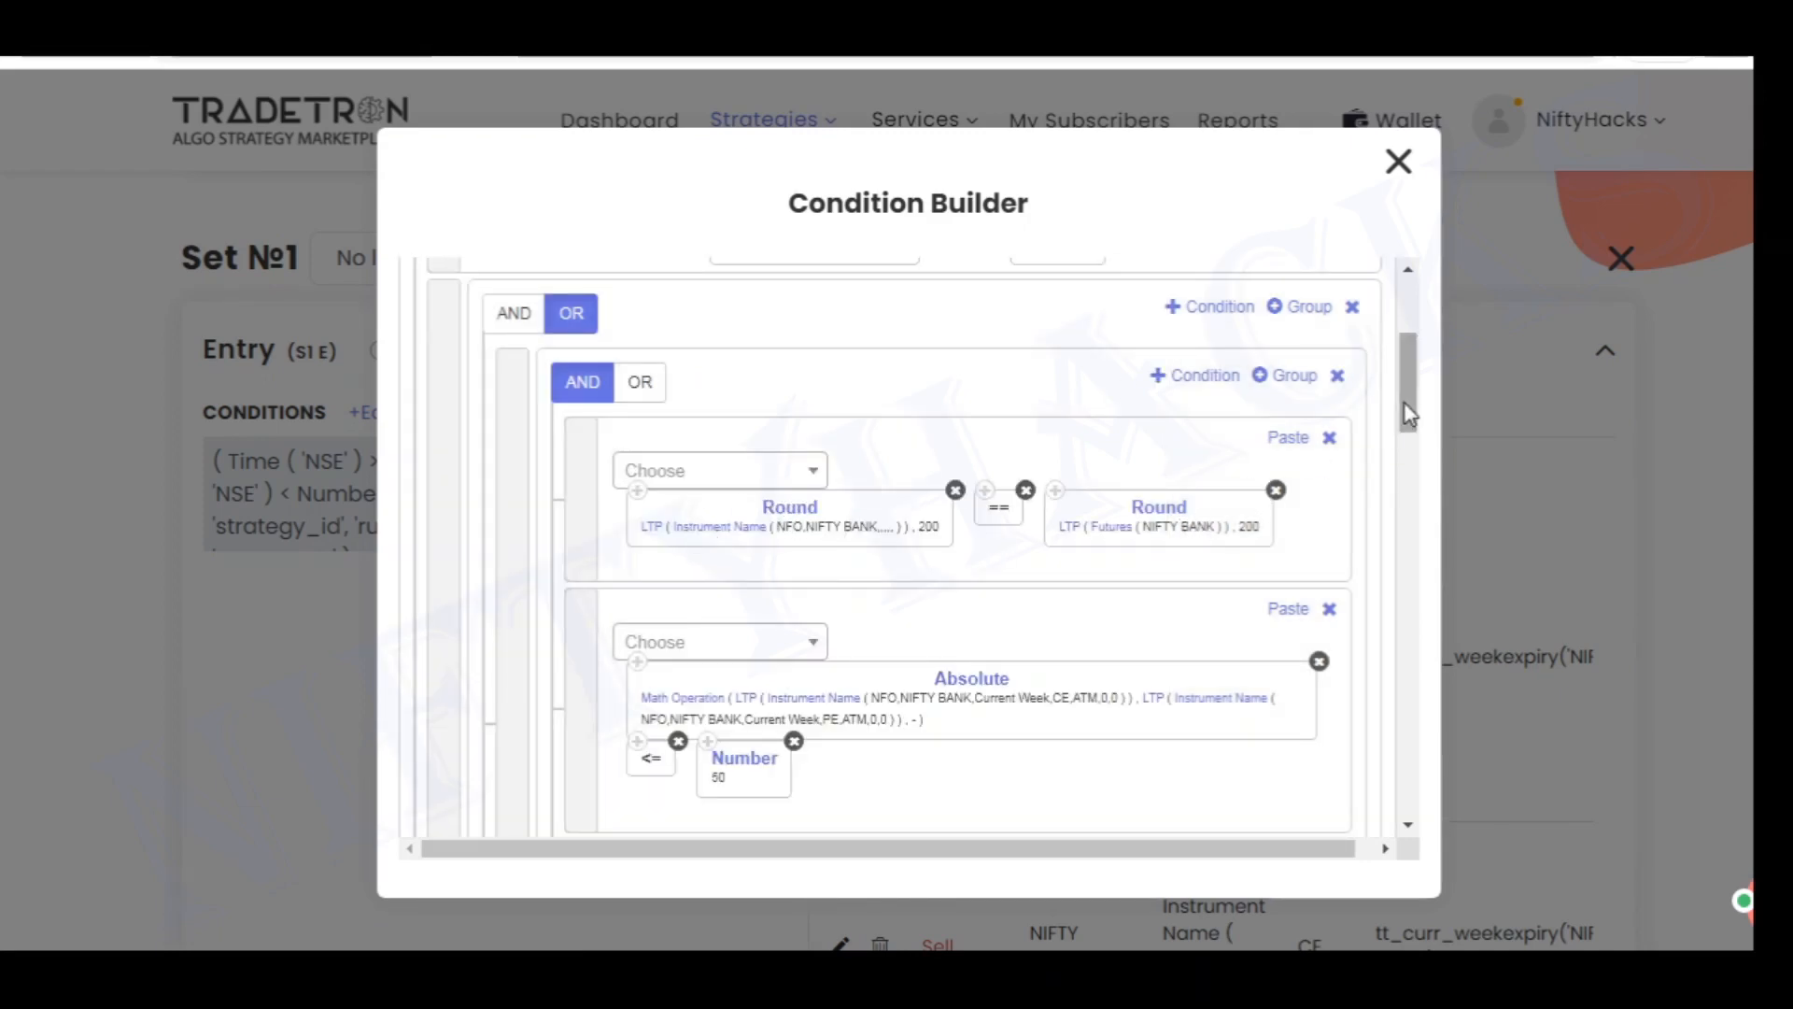
left_click_drag(1407, 400, 1410, 436)
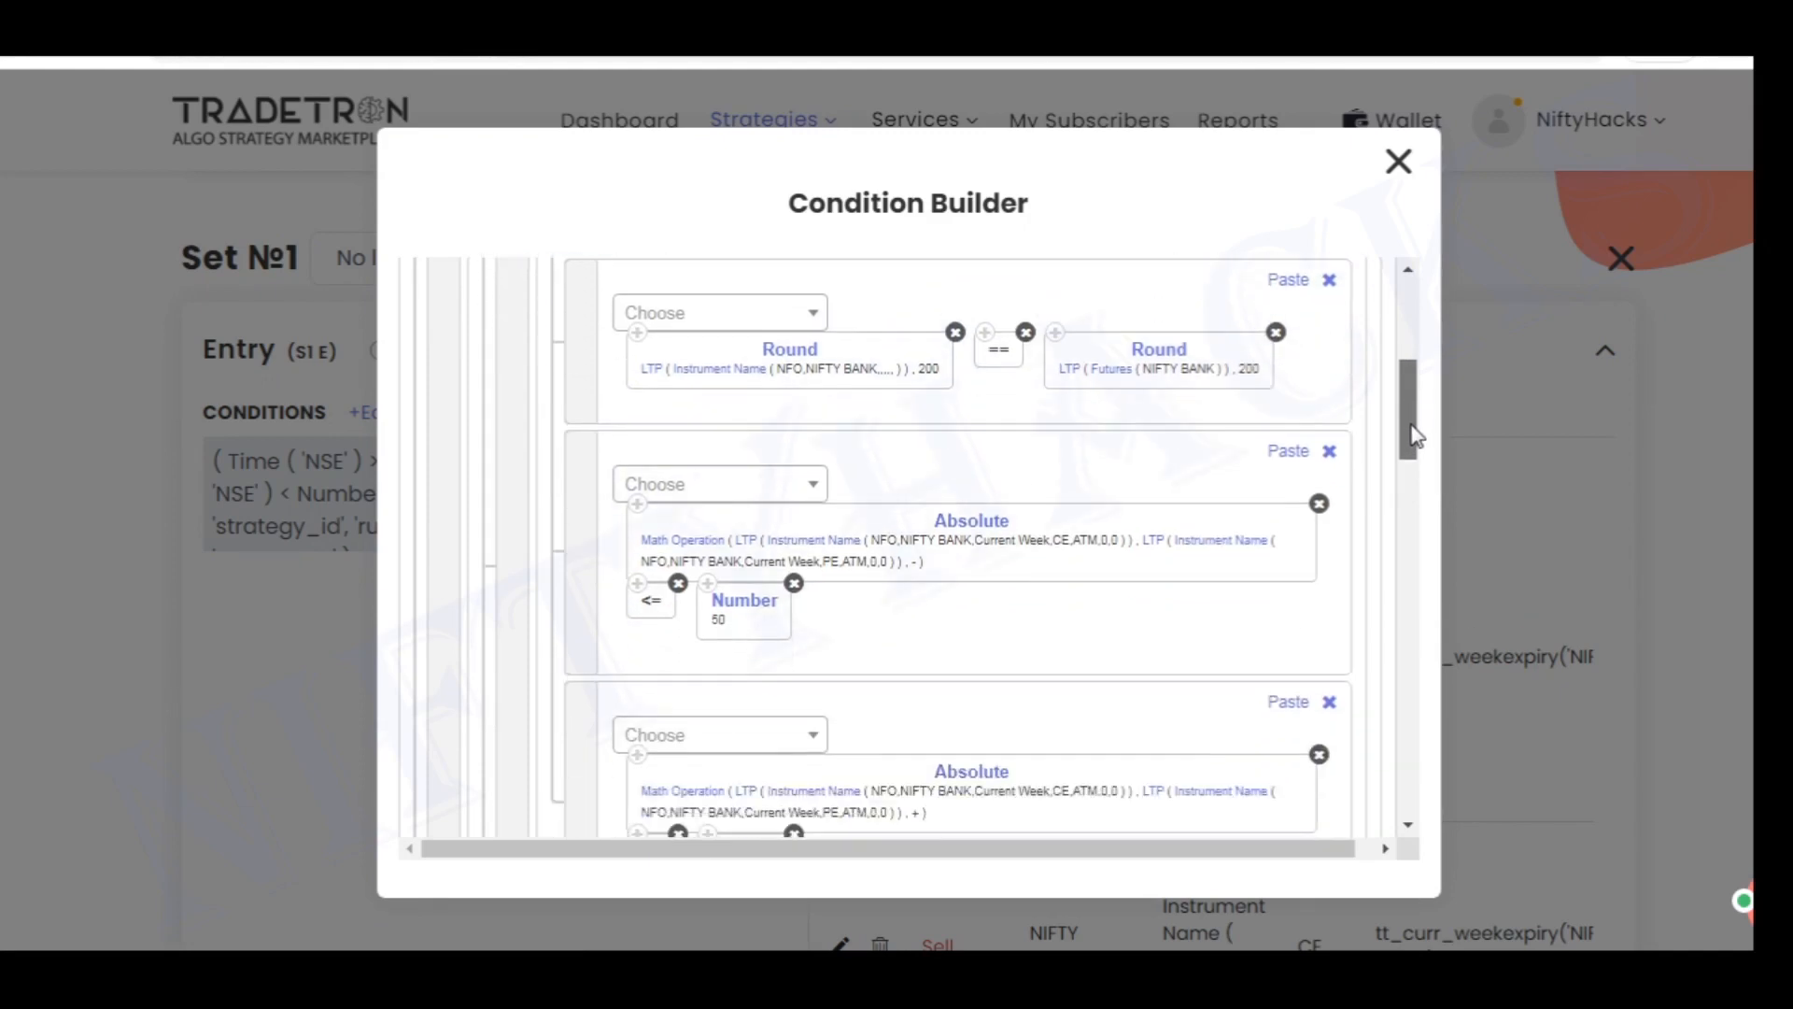
left_click(834, 557)
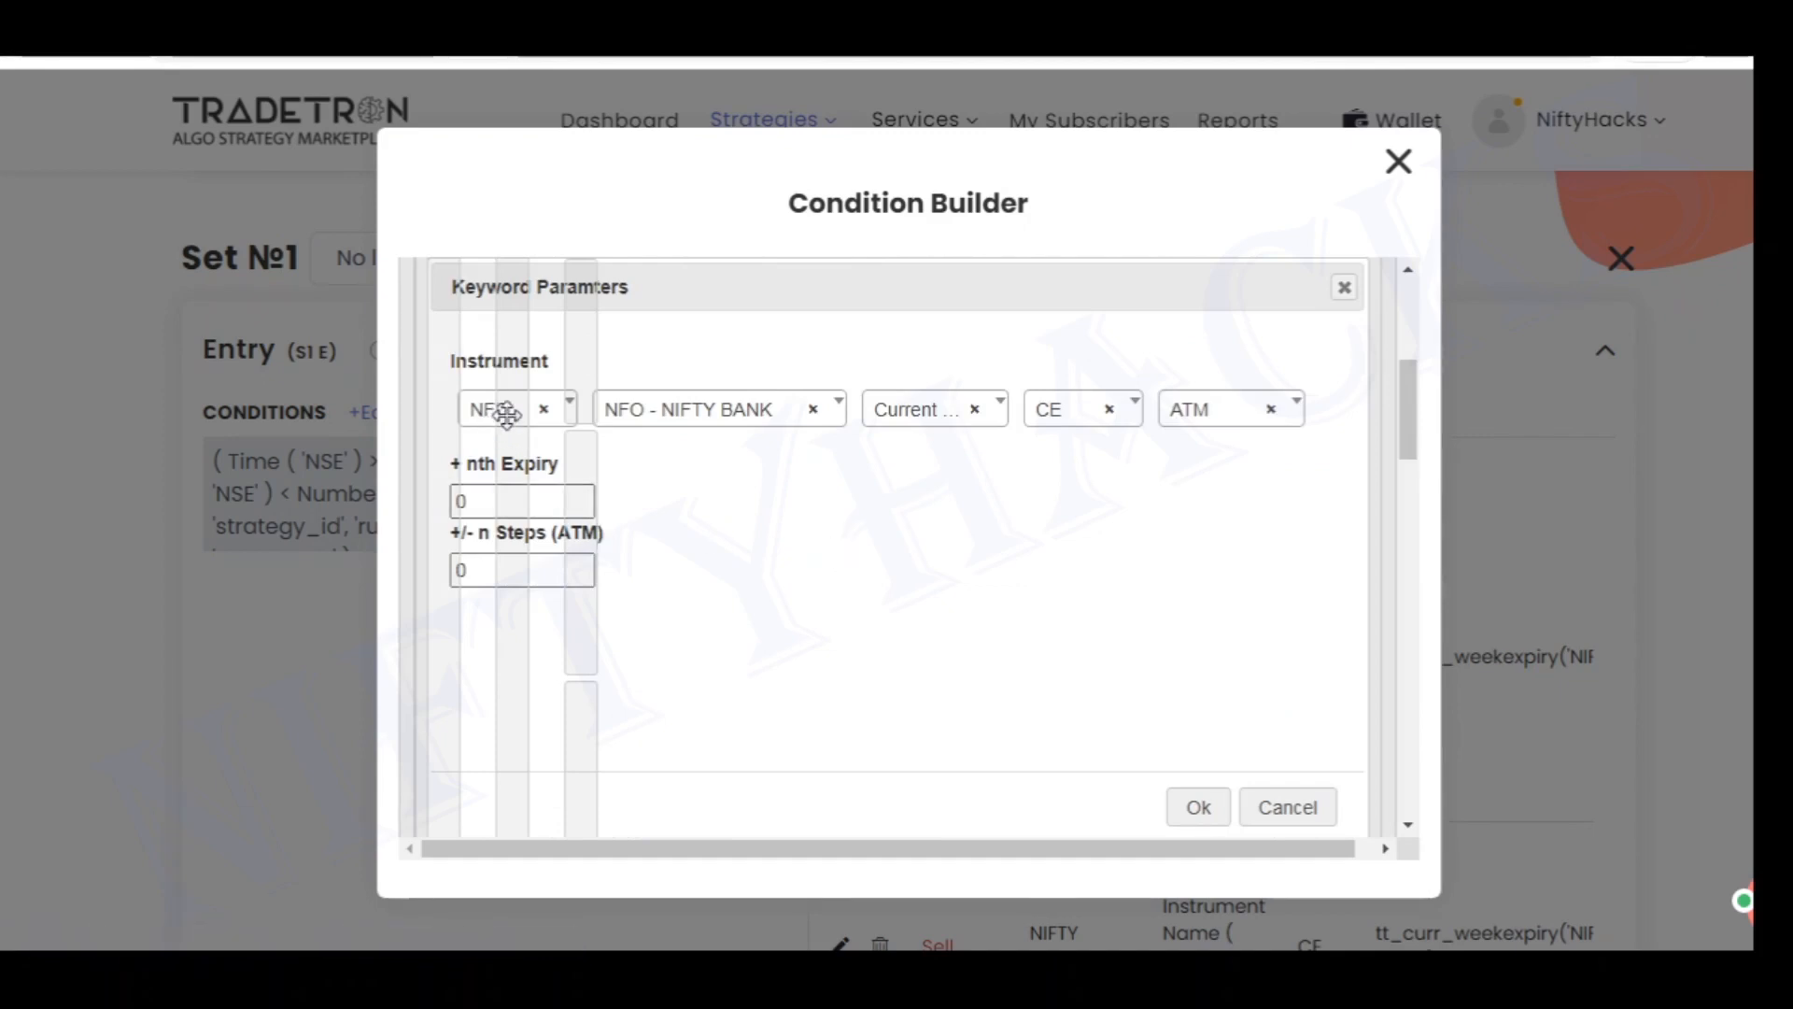
left_click(1342, 288)
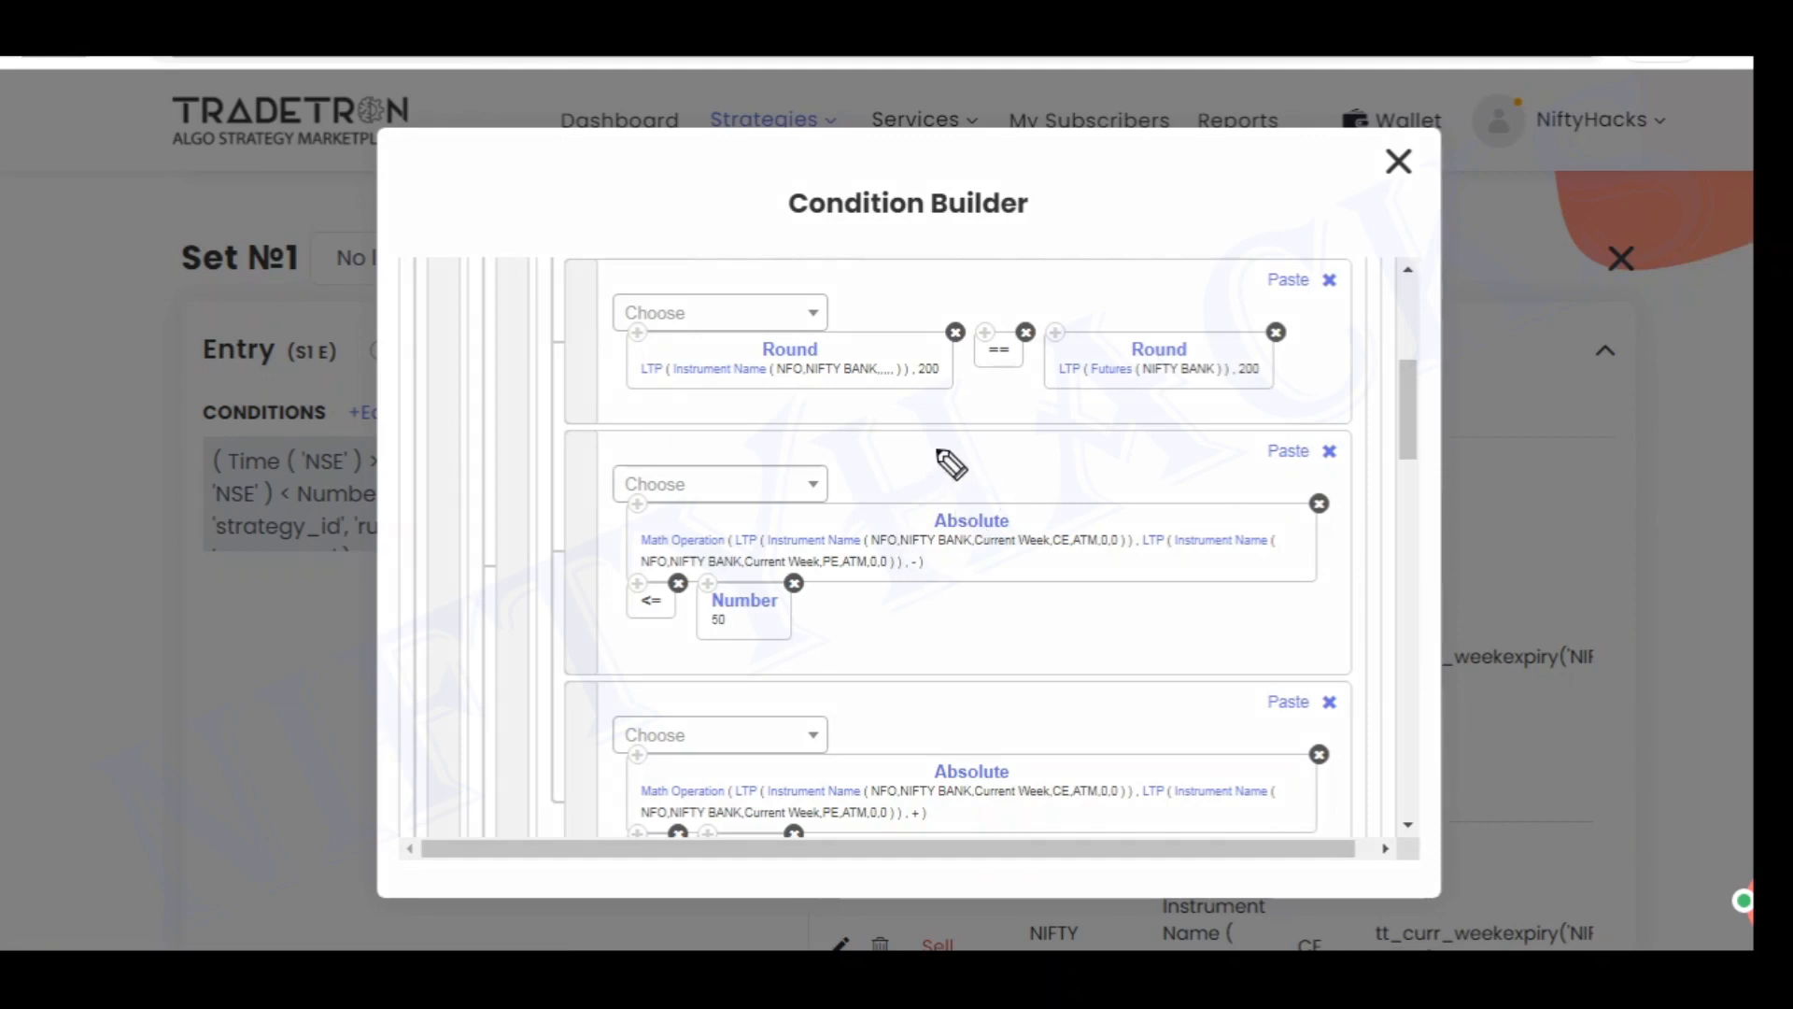
Annotate the first Absolute condition with CE, 200 − 230 and a circled −30, and draw an arrow from Absolute turning the result into +30
left_click_drag(936, 447, 925, 466)
left_click_drag(959, 446, 959, 465)
mouse_move(1052, 433)
left_mouse_down()
mouse_move(1073, 451)
mouse_move(1110, 423)
left_mouse_up()
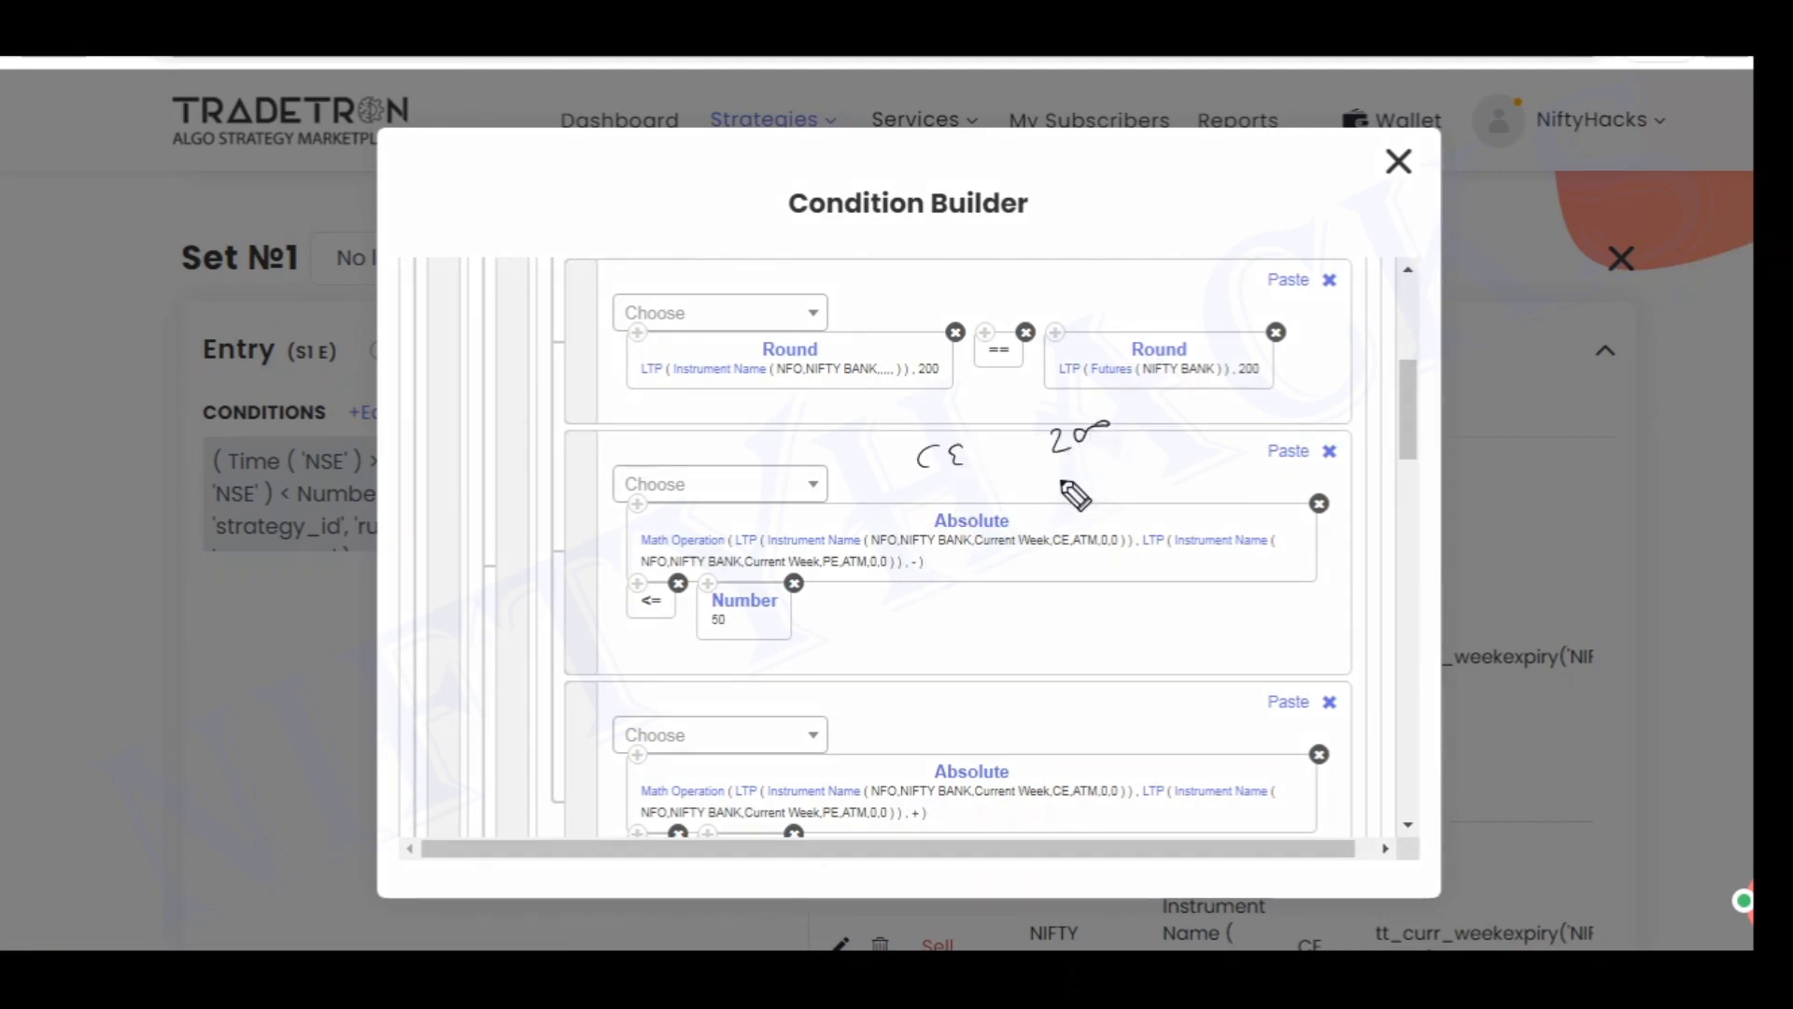
mouse_move(1063, 478)
left_mouse_down()
mouse_move(1081, 497)
mouse_move(1104, 485)
mouse_move(1050, 506)
mouse_move(1147, 482)
left_mouse_up()
left_click_drag(1076, 575, 1089, 570)
mouse_move(1110, 545)
left_mouse_down()
mouse_move(1112, 560)
mouse_move(1141, 540)
mouse_move(1158, 574)
mouse_move(1037, 571)
left_mouse_up()
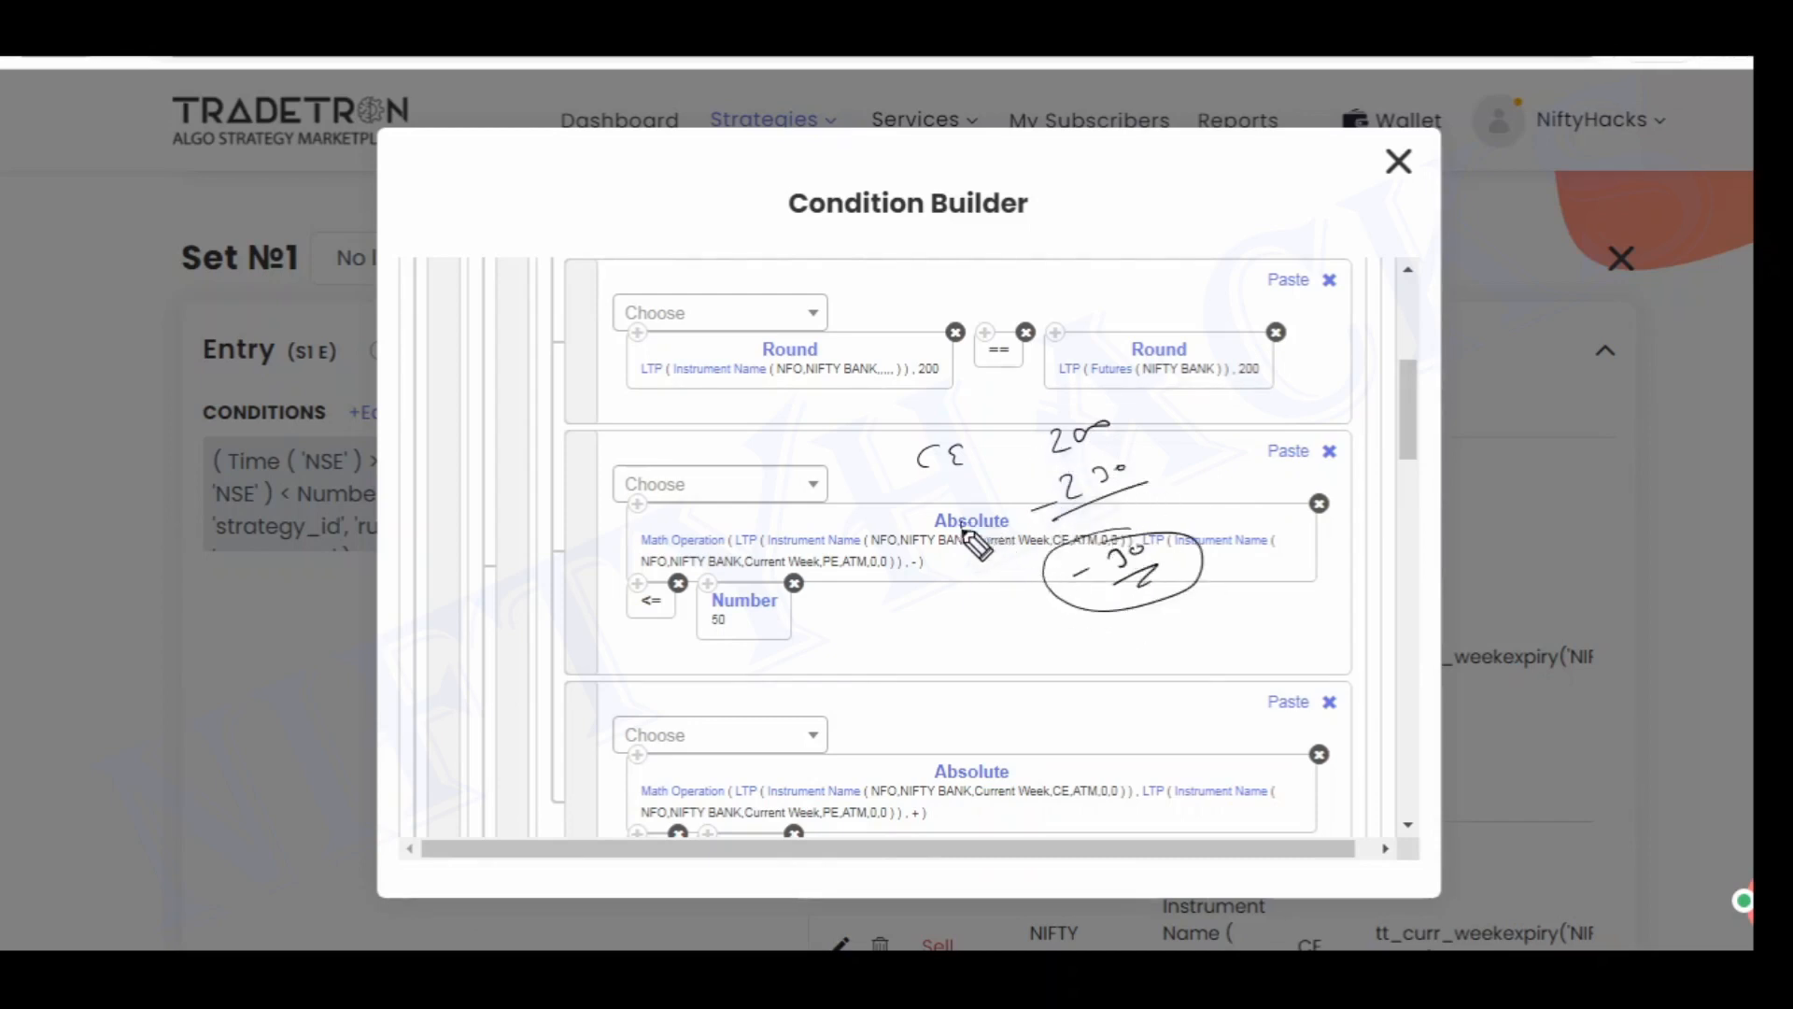
mouse_move(962, 525)
left_mouse_down()
mouse_move(1027, 579)
mouse_move(1081, 582)
mouse_move(1155, 534)
left_mouse_up()
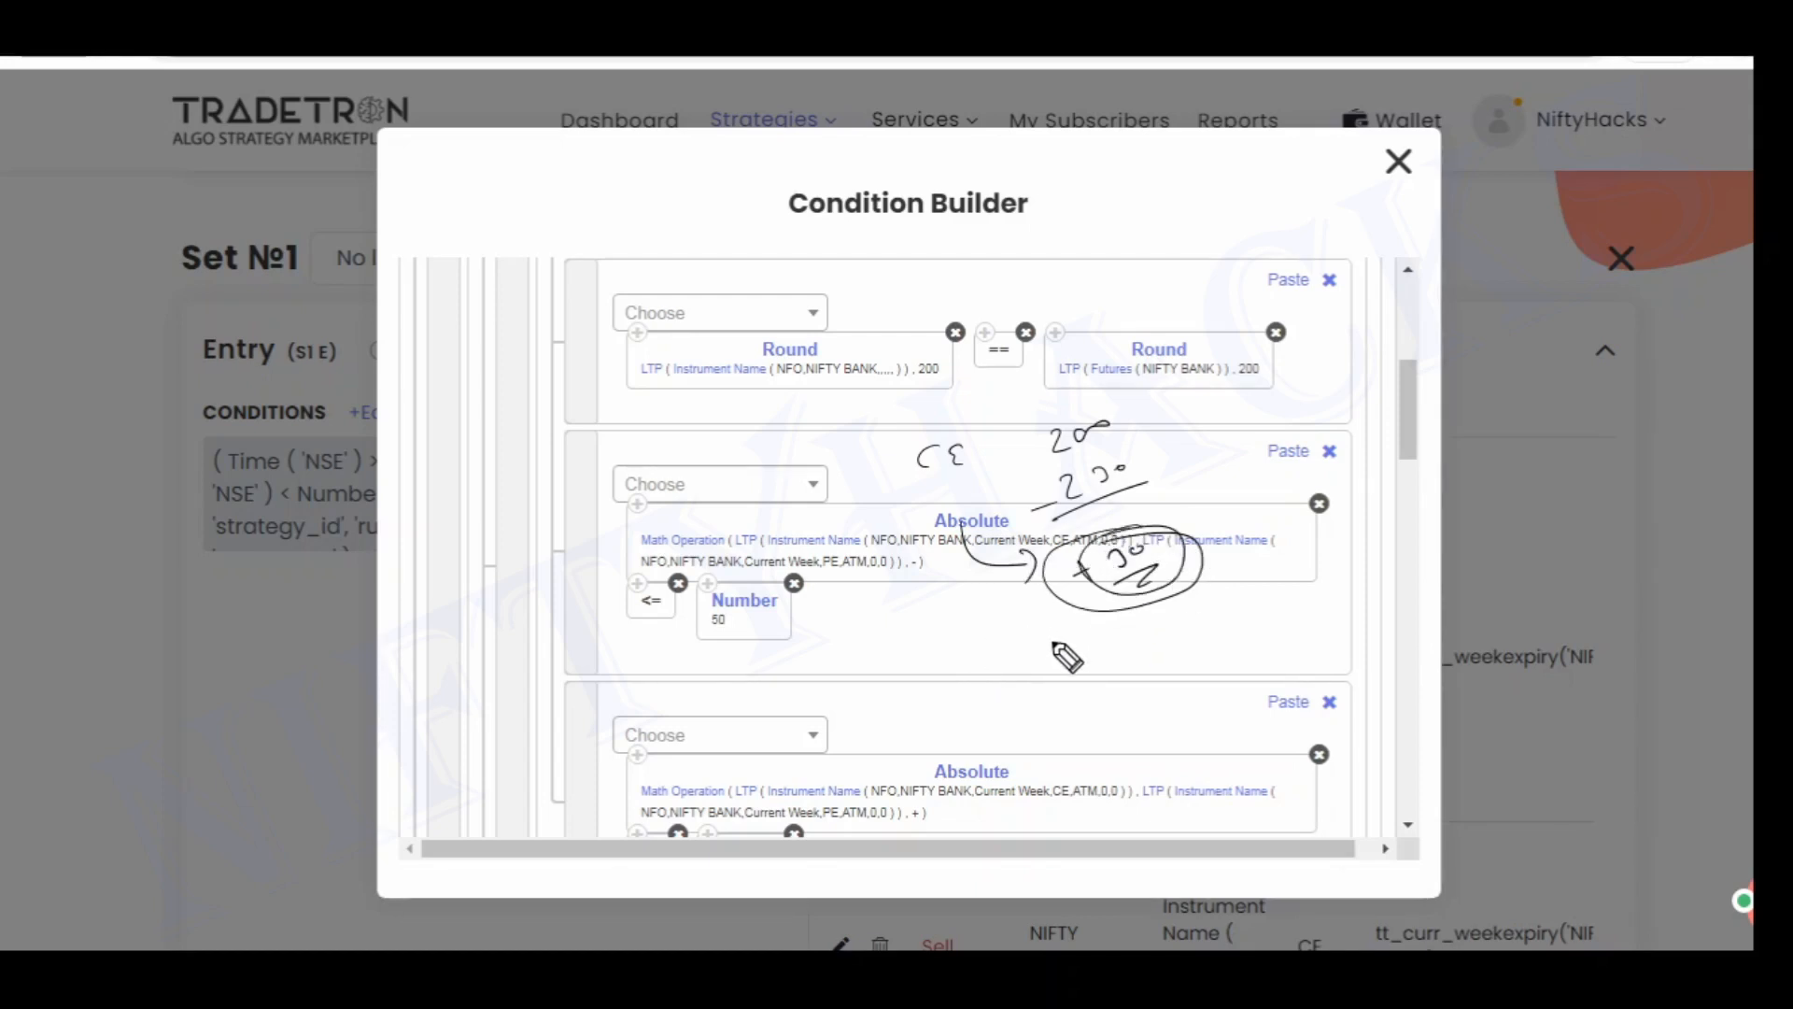
Circle the Number 50 limit, overwrite 230 as 260 with a cross beside it, and leave the annotation mode
mouse_move(756, 581)
left_mouse_down()
mouse_move(798, 637)
mouse_move(761, 583)
left_mouse_up()
mouse_move(924, 546)
left_mouse_down()
mouse_move(1047, 512)
mouse_move(1104, 463)
mouse_move(1097, 487)
mouse_move(1077, 435)
mouse_move(1099, 430)
mouse_move(1101, 483)
mouse_move(1194, 452)
left_mouse_up()
left_click_drag(1180, 444, 1175, 469)
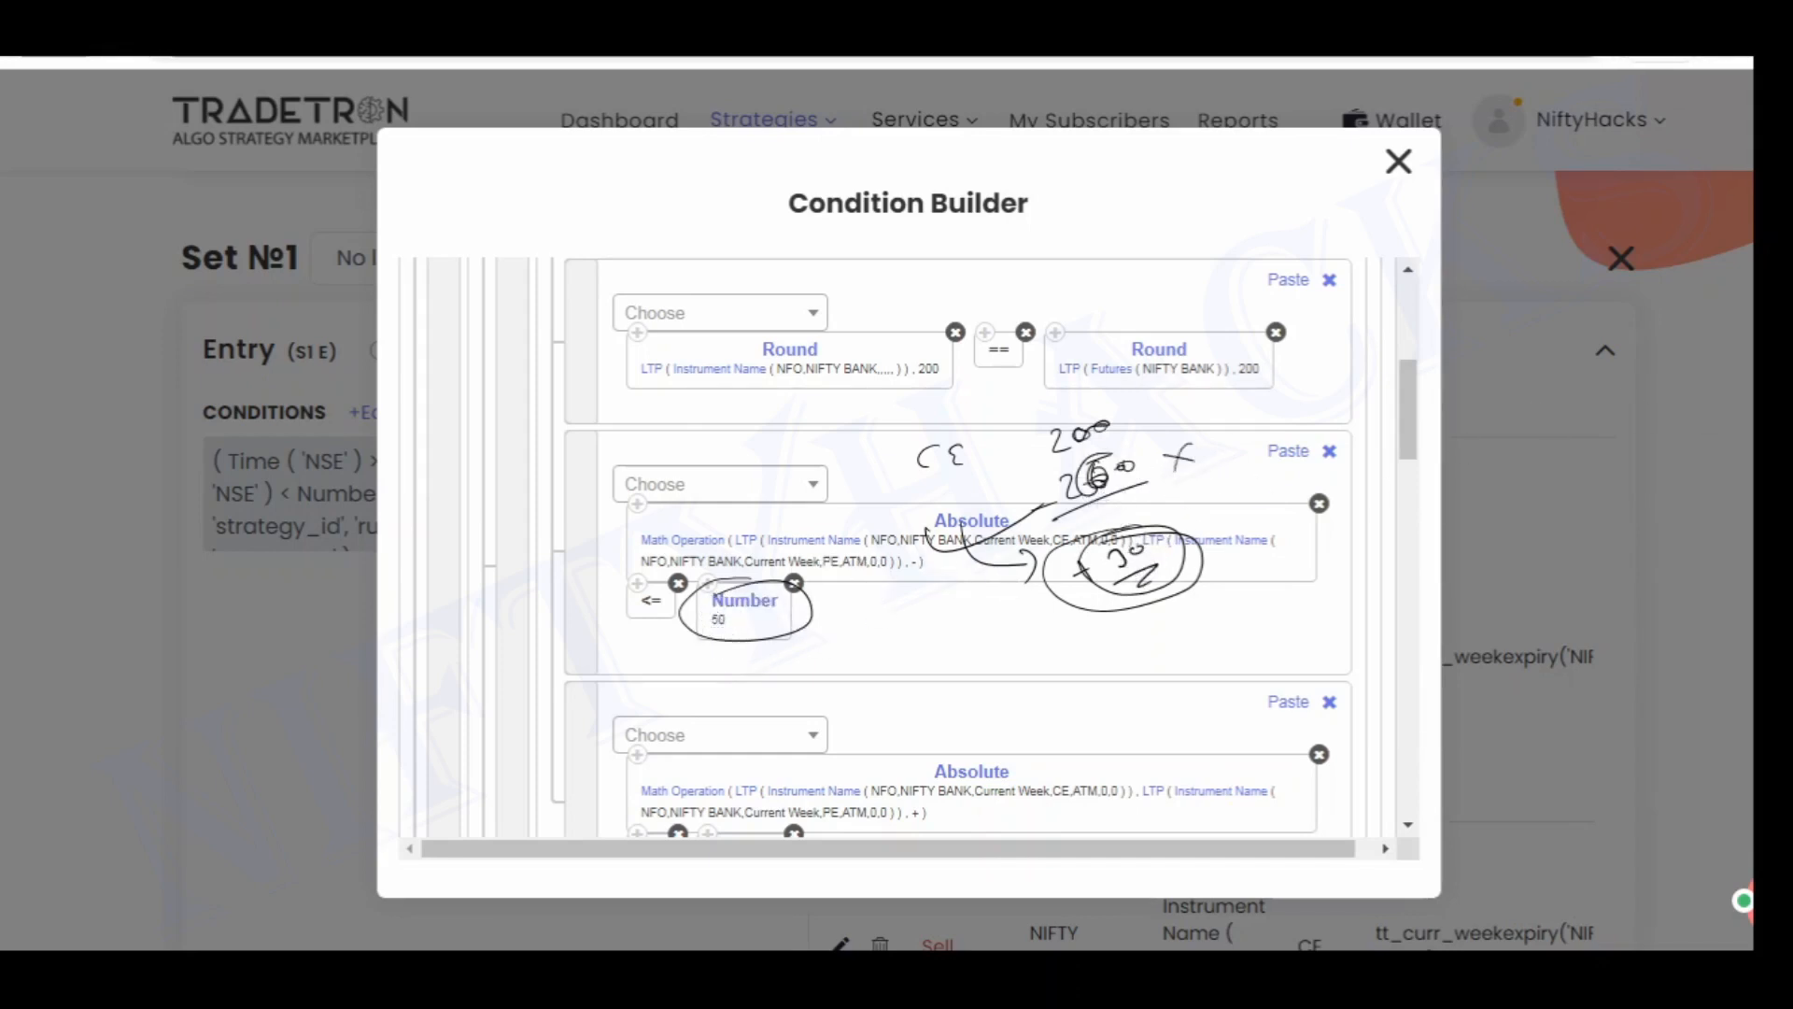
left_click(1772, 406)
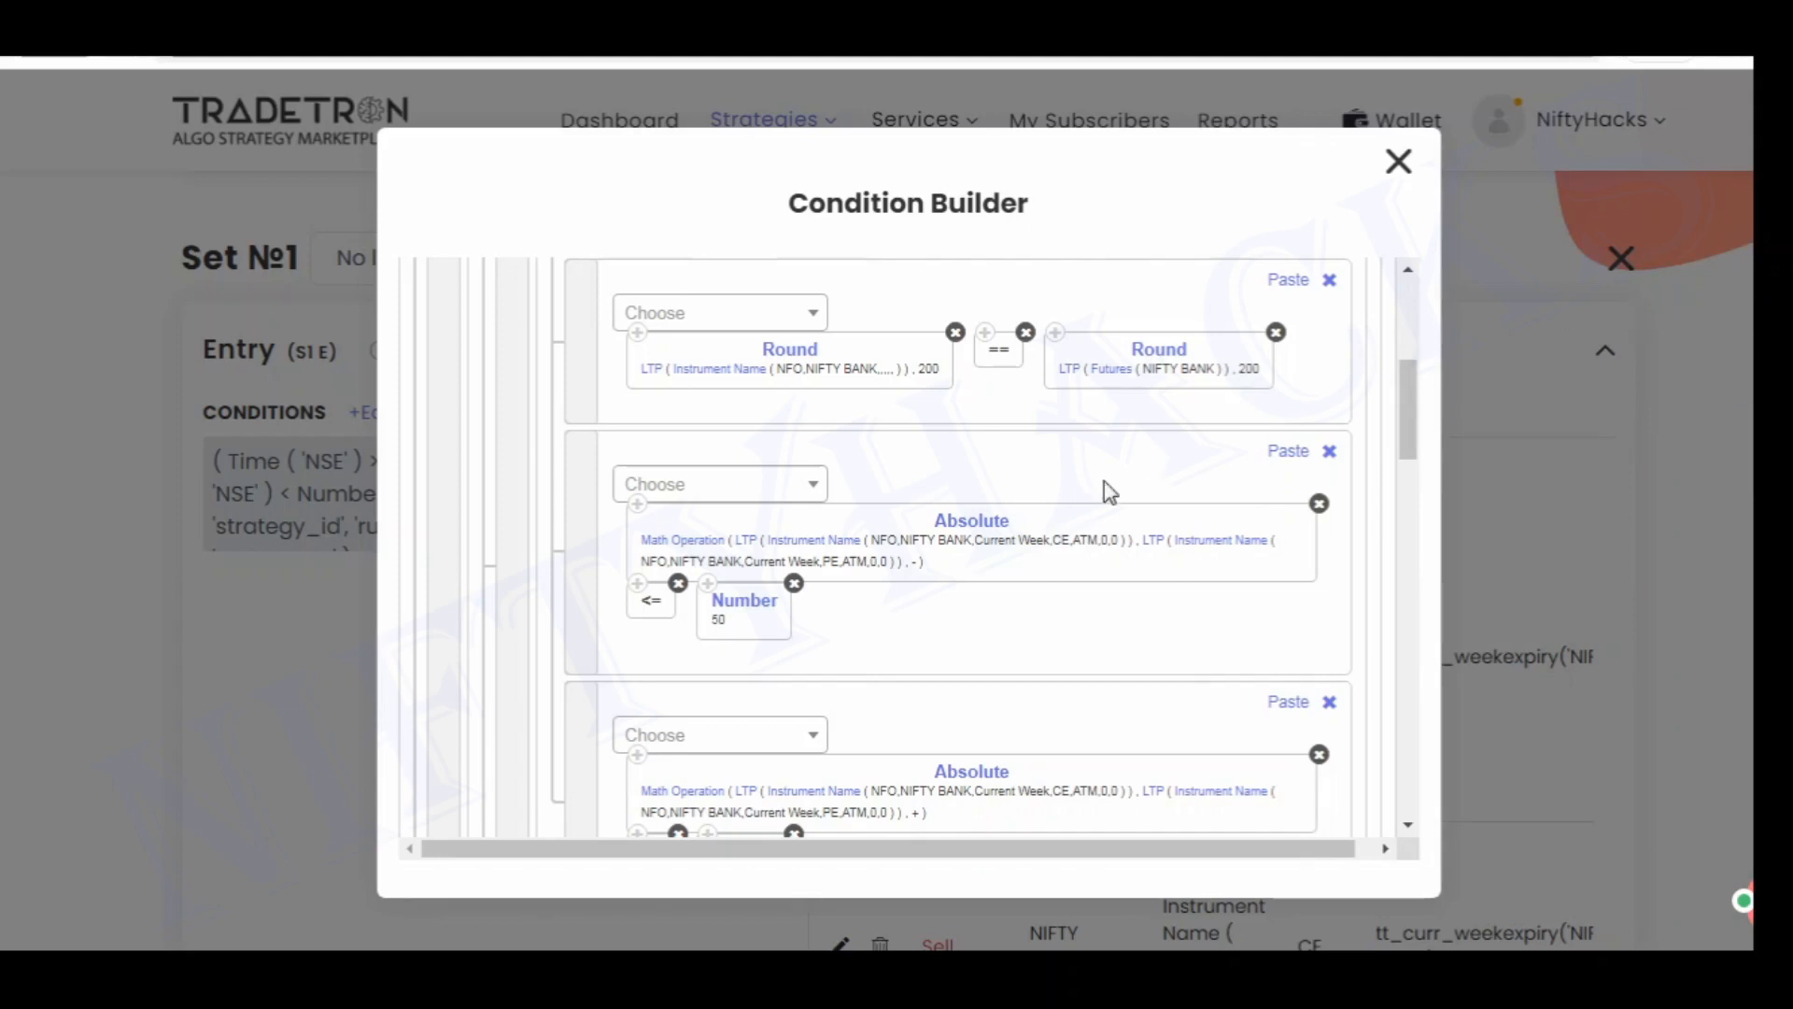
Inspect the Absolute and Math Operation parameters of the first group's difference condition, including the Operator choices
left_click(970, 525)
left_click(1138, 307)
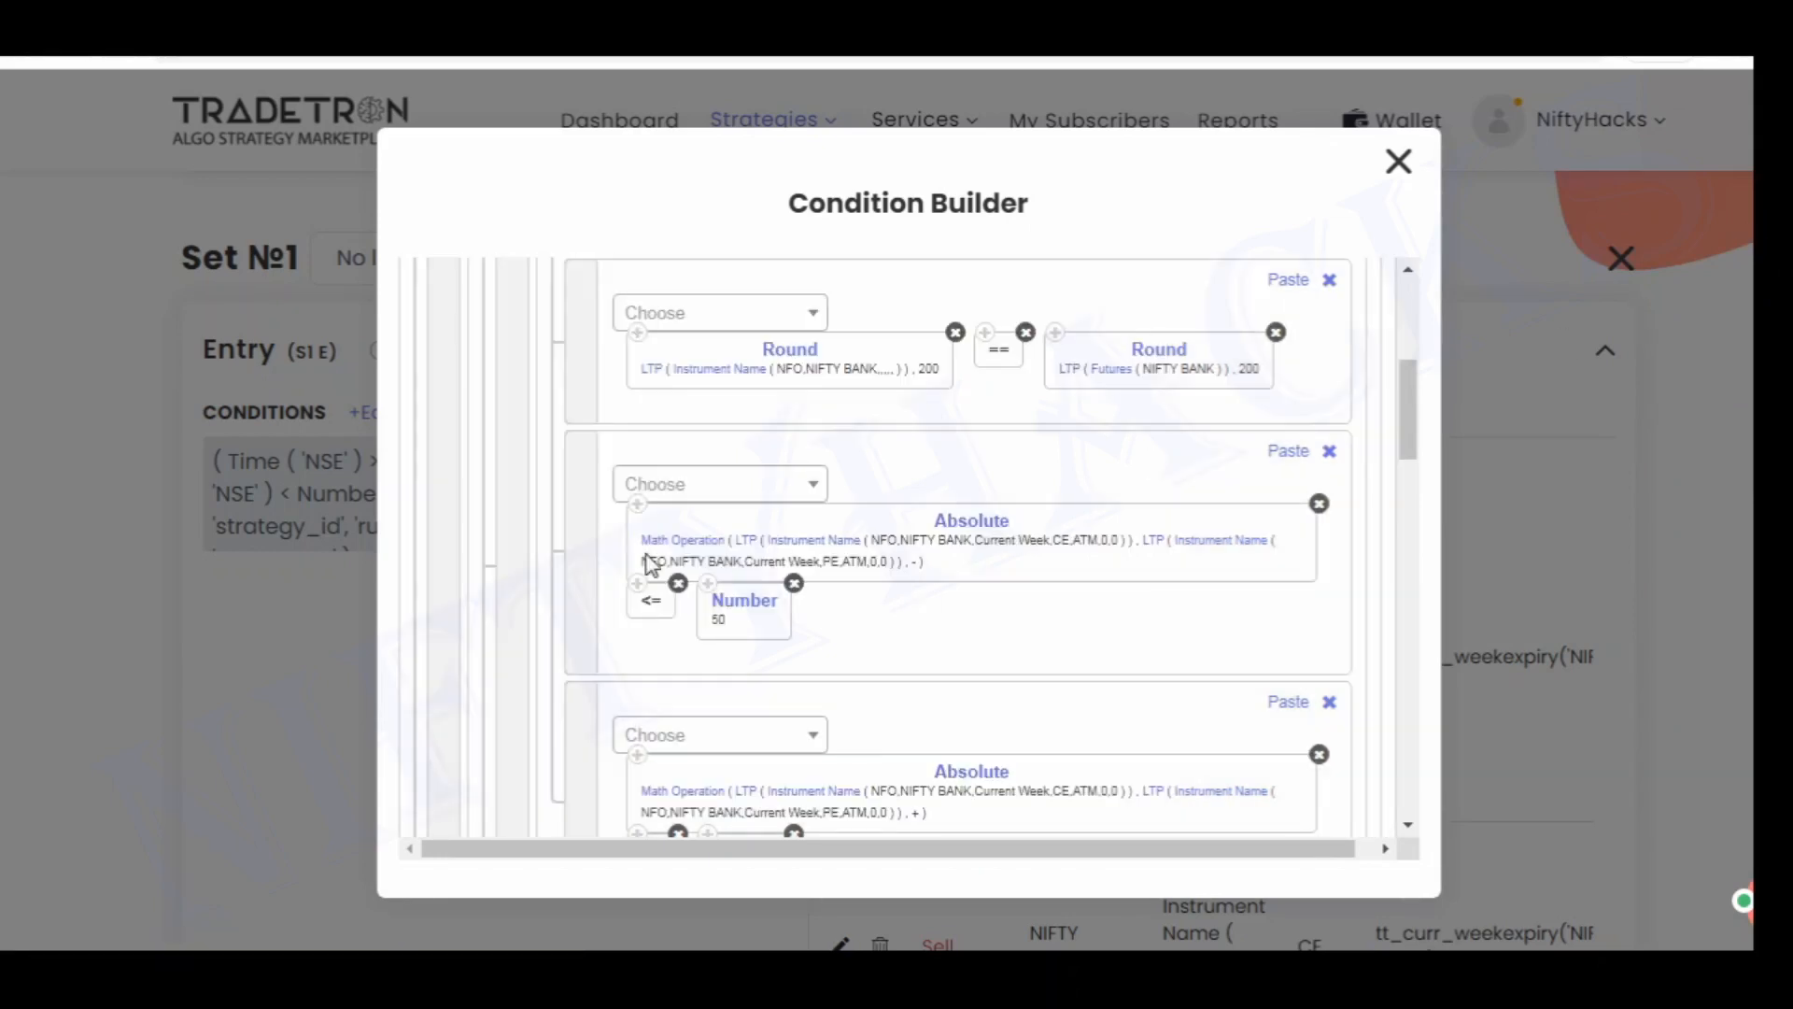
left_click(673, 542)
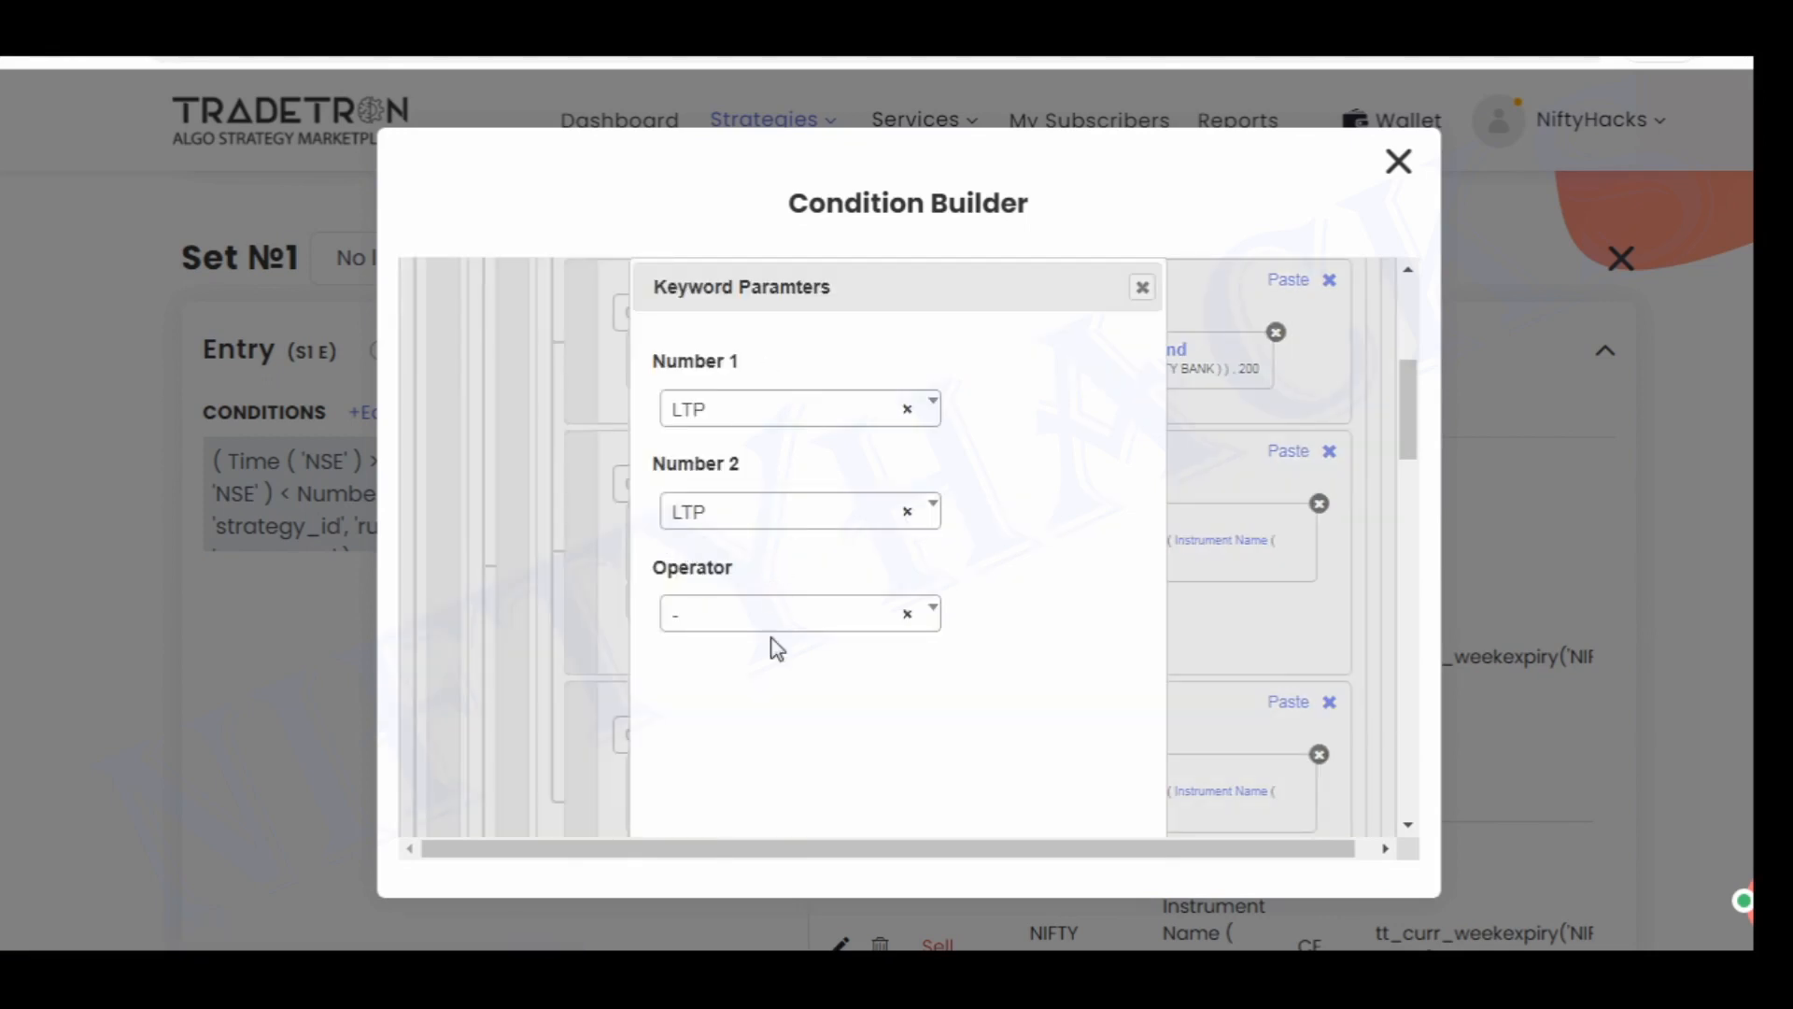
left_click(741, 624)
left_click(741, 624)
left_click(1140, 290)
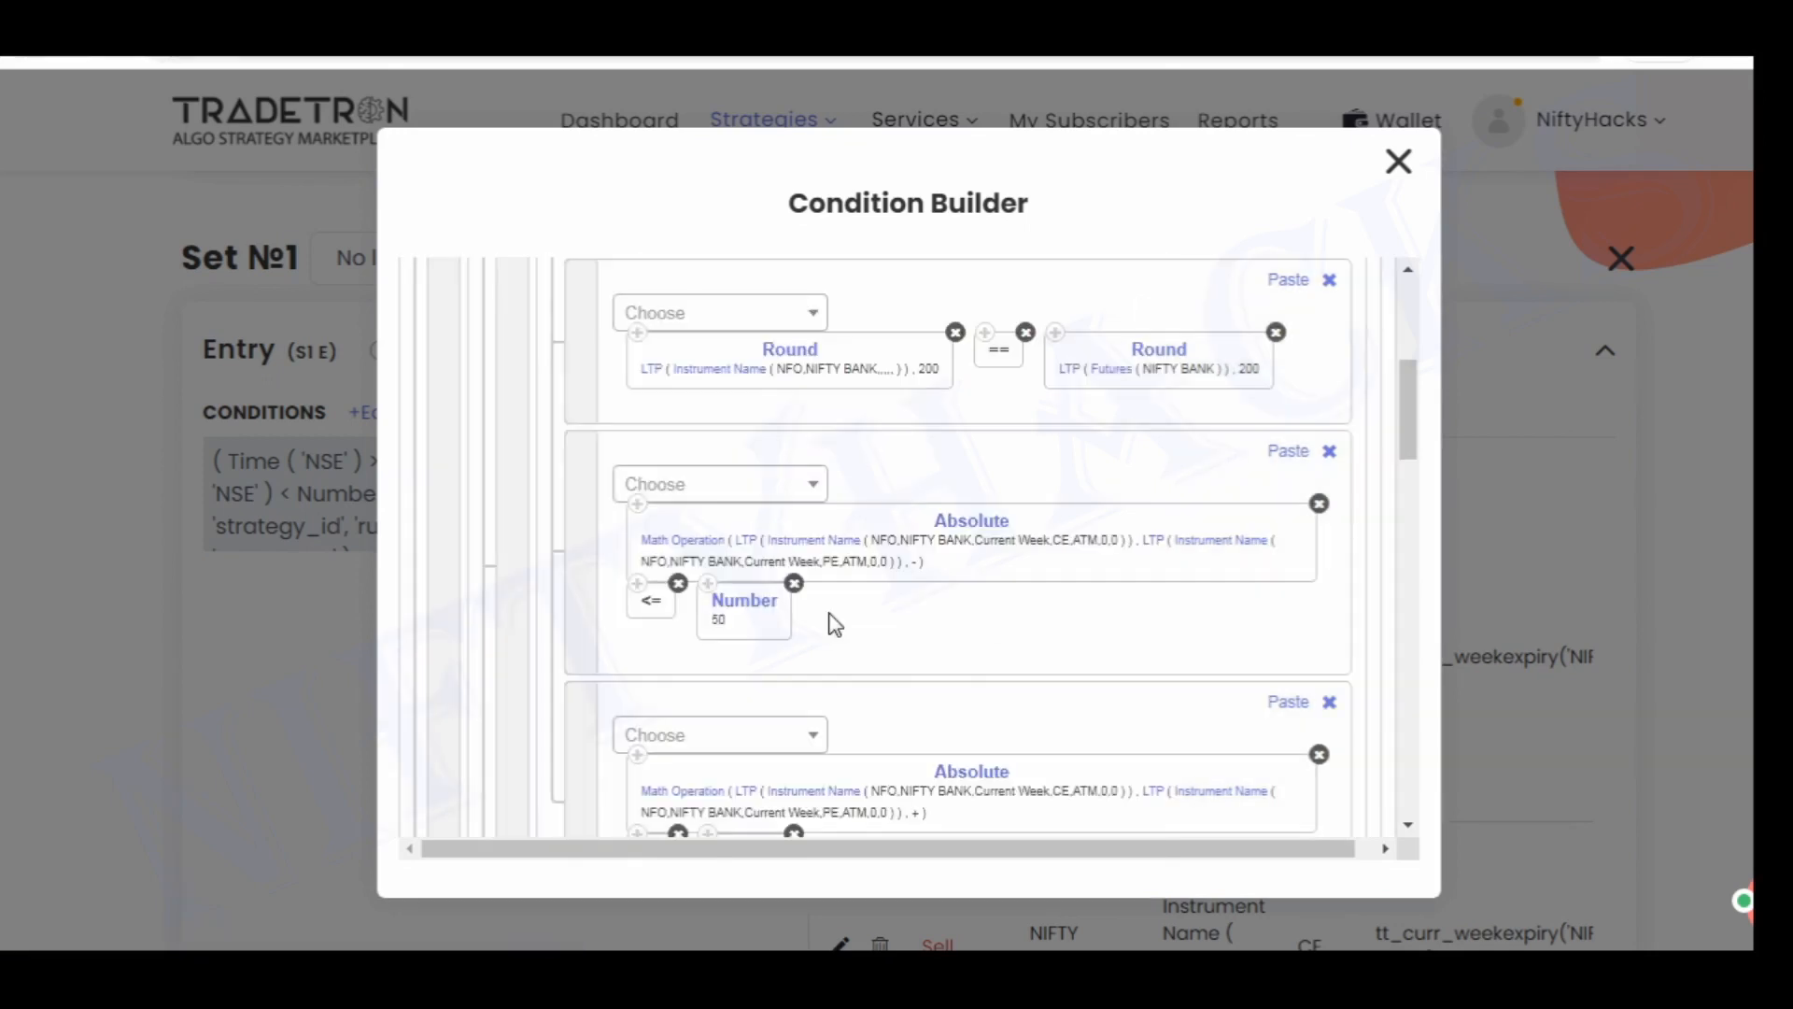
Check the CE instrument's parameters and expiry choices, and compare the first group's difference and sum conditions
left_click(814, 558)
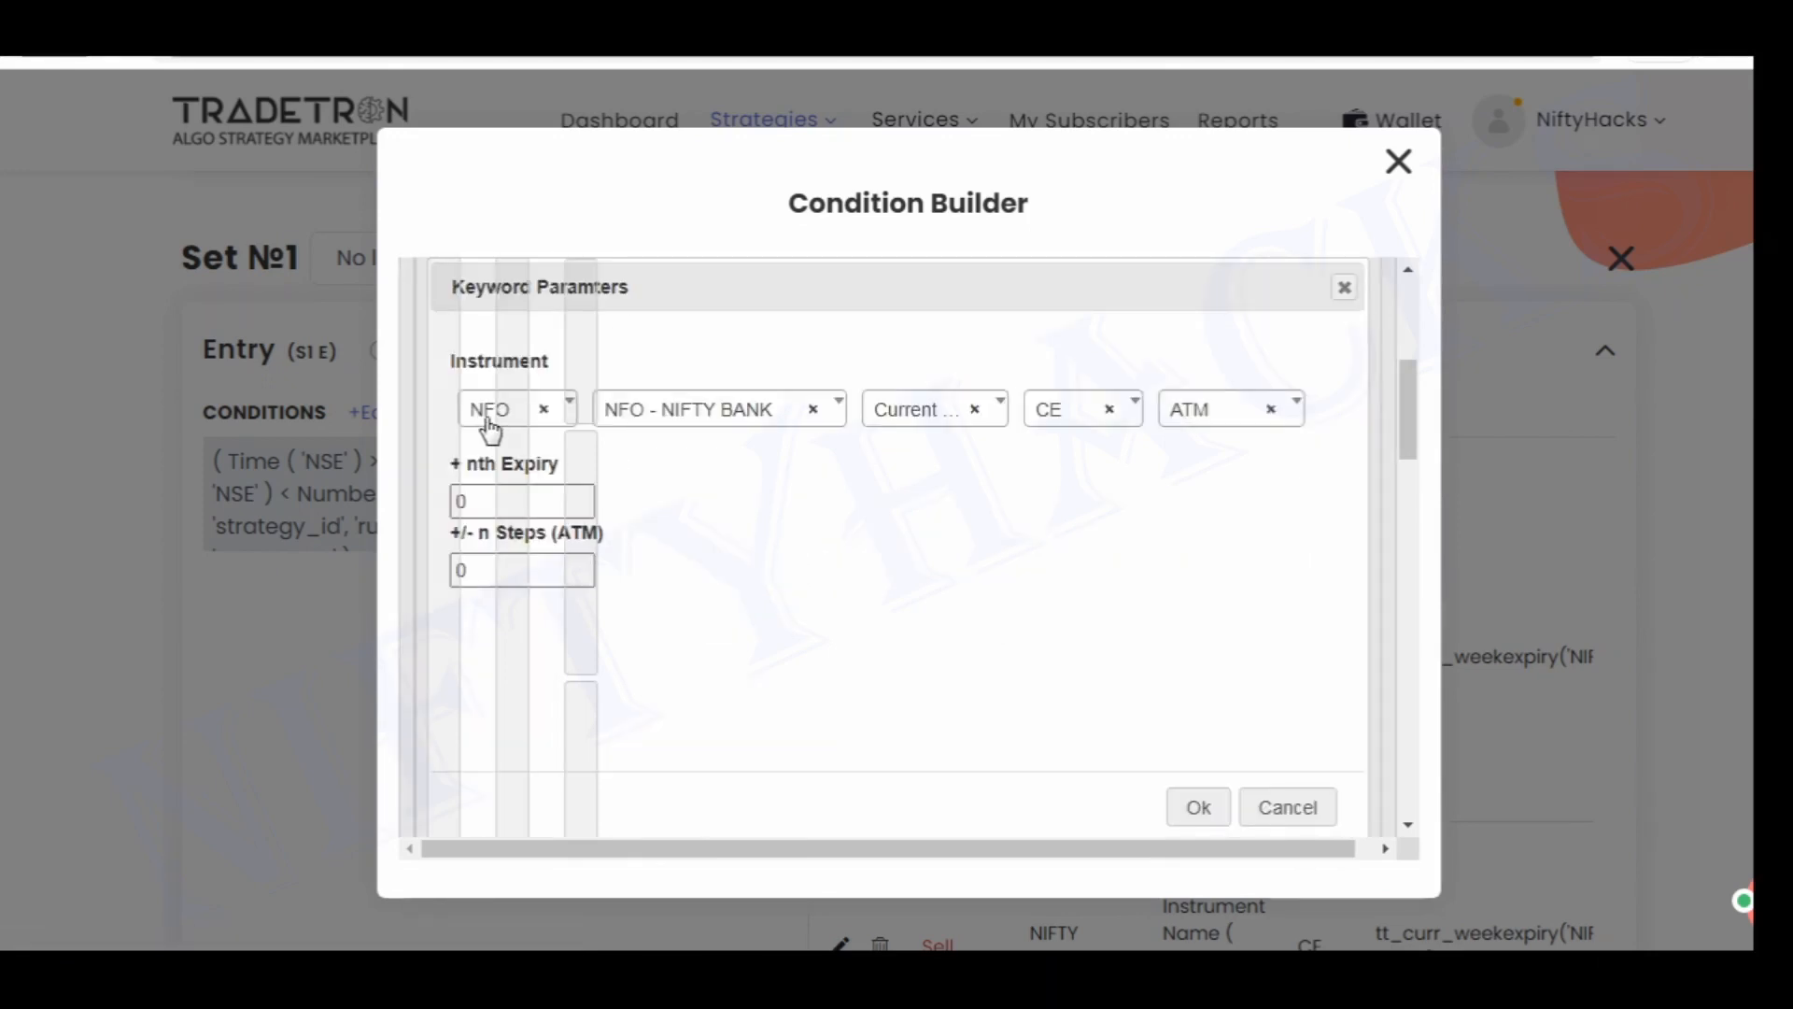
left_click(941, 426)
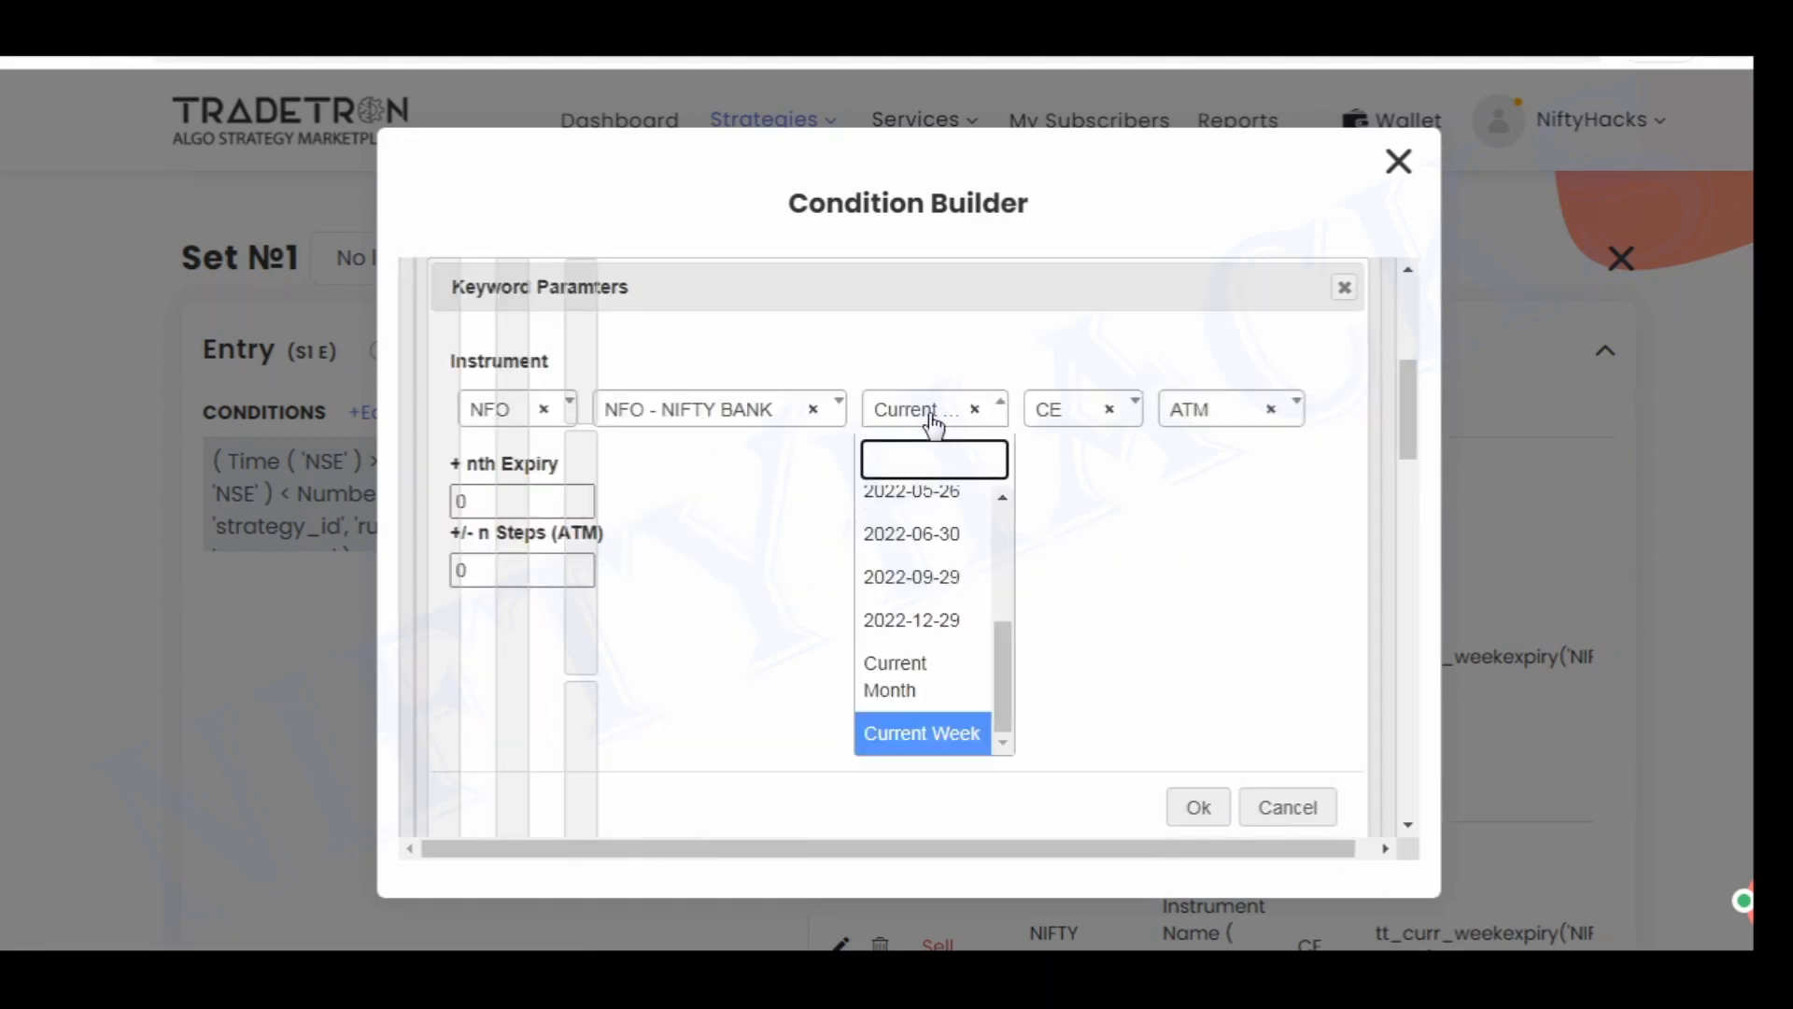
left_click(934, 425)
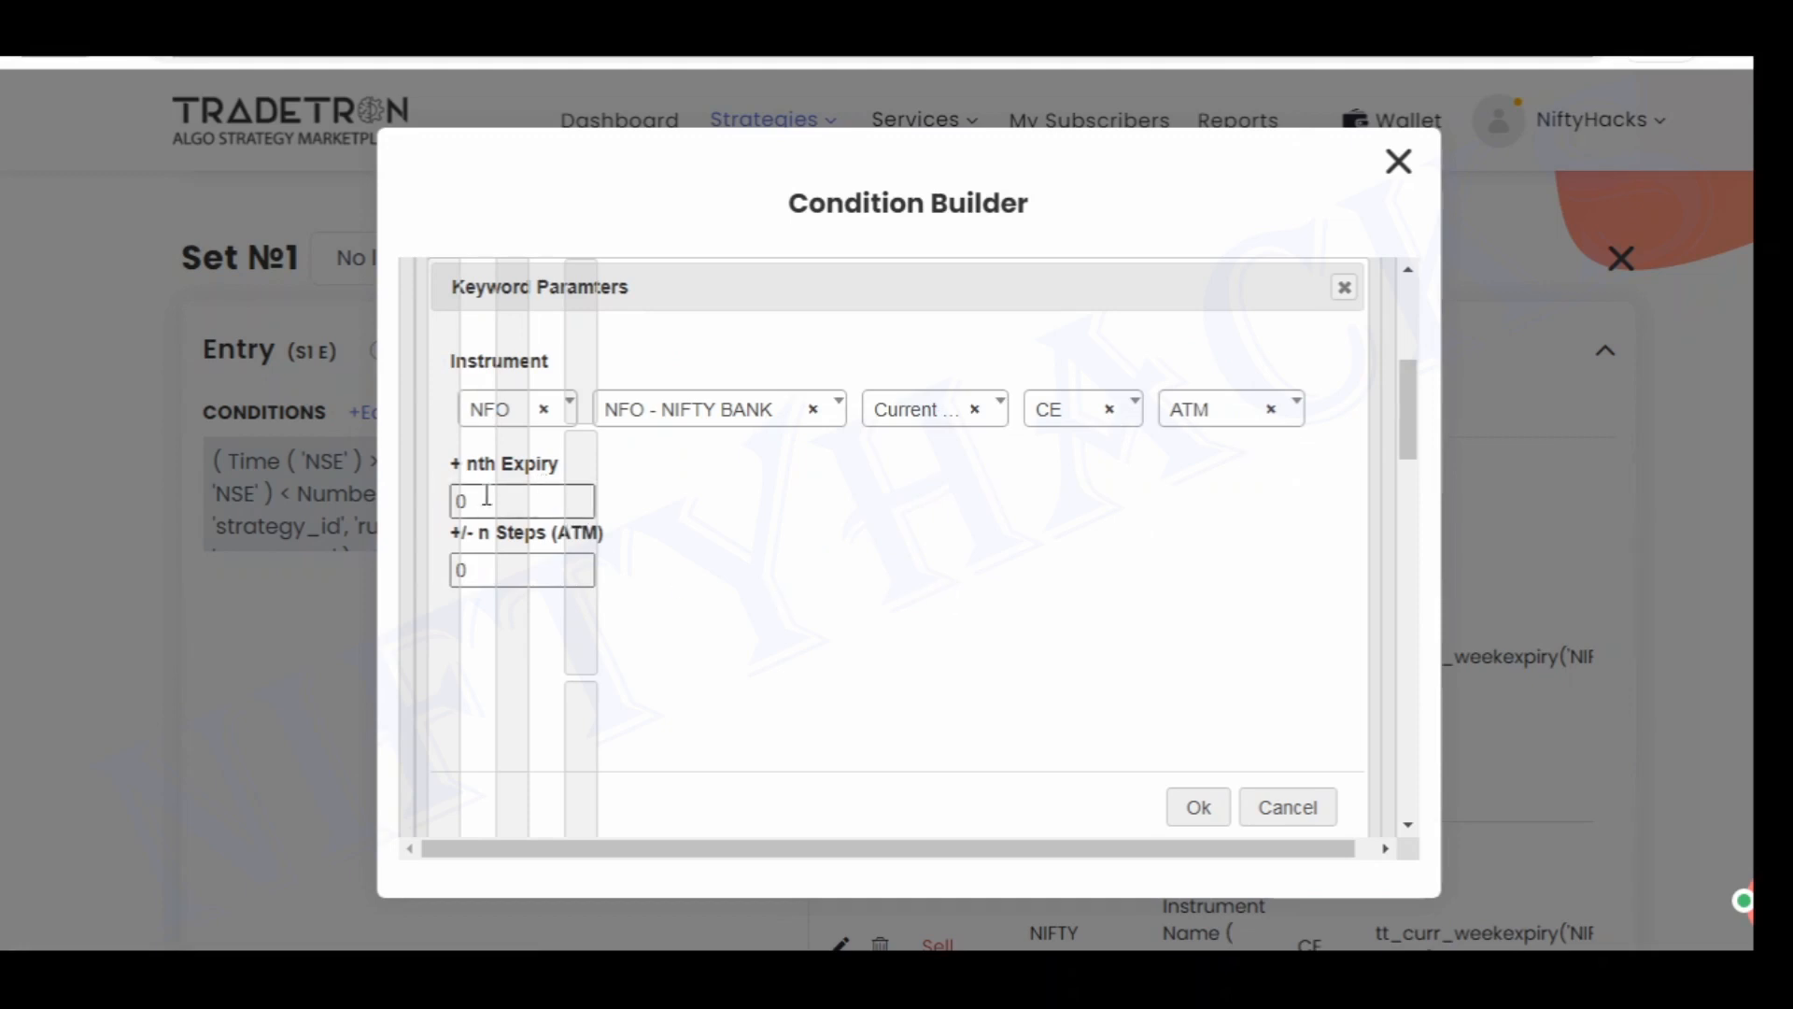
left_click(1299, 805)
scroll(899, 638, "down", 2)
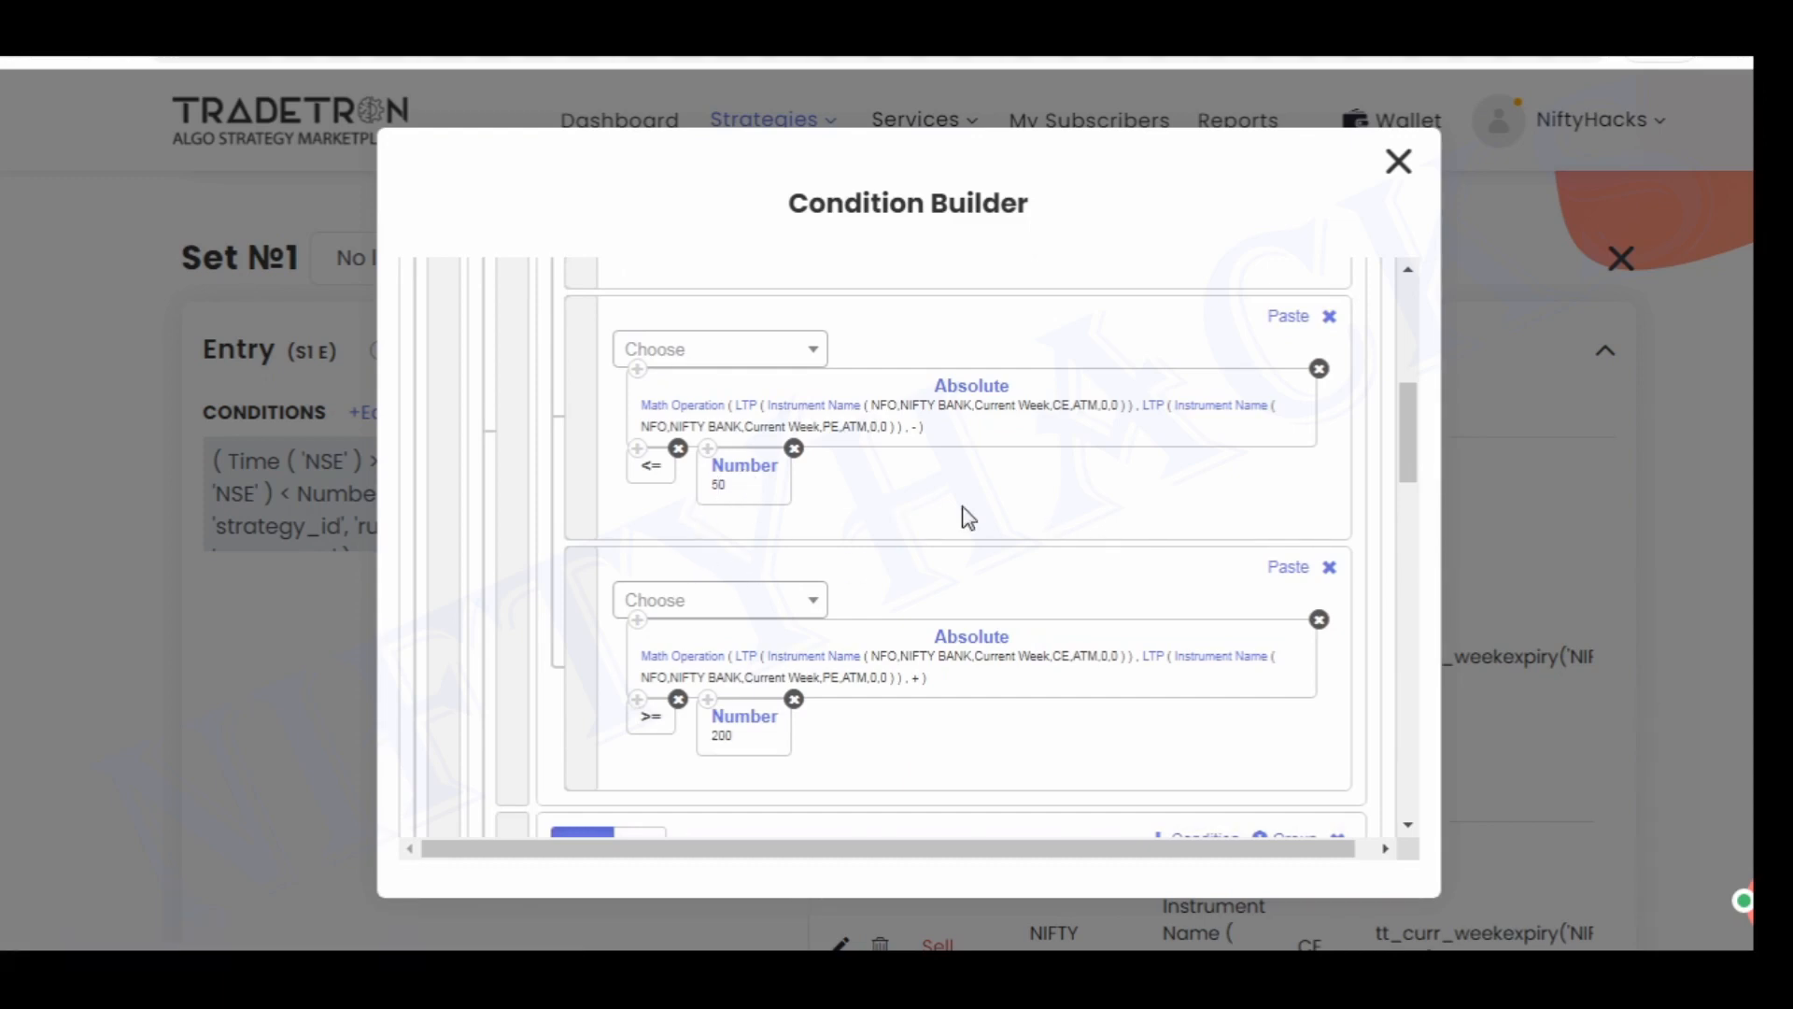
scroll(962, 509, "down", 2)
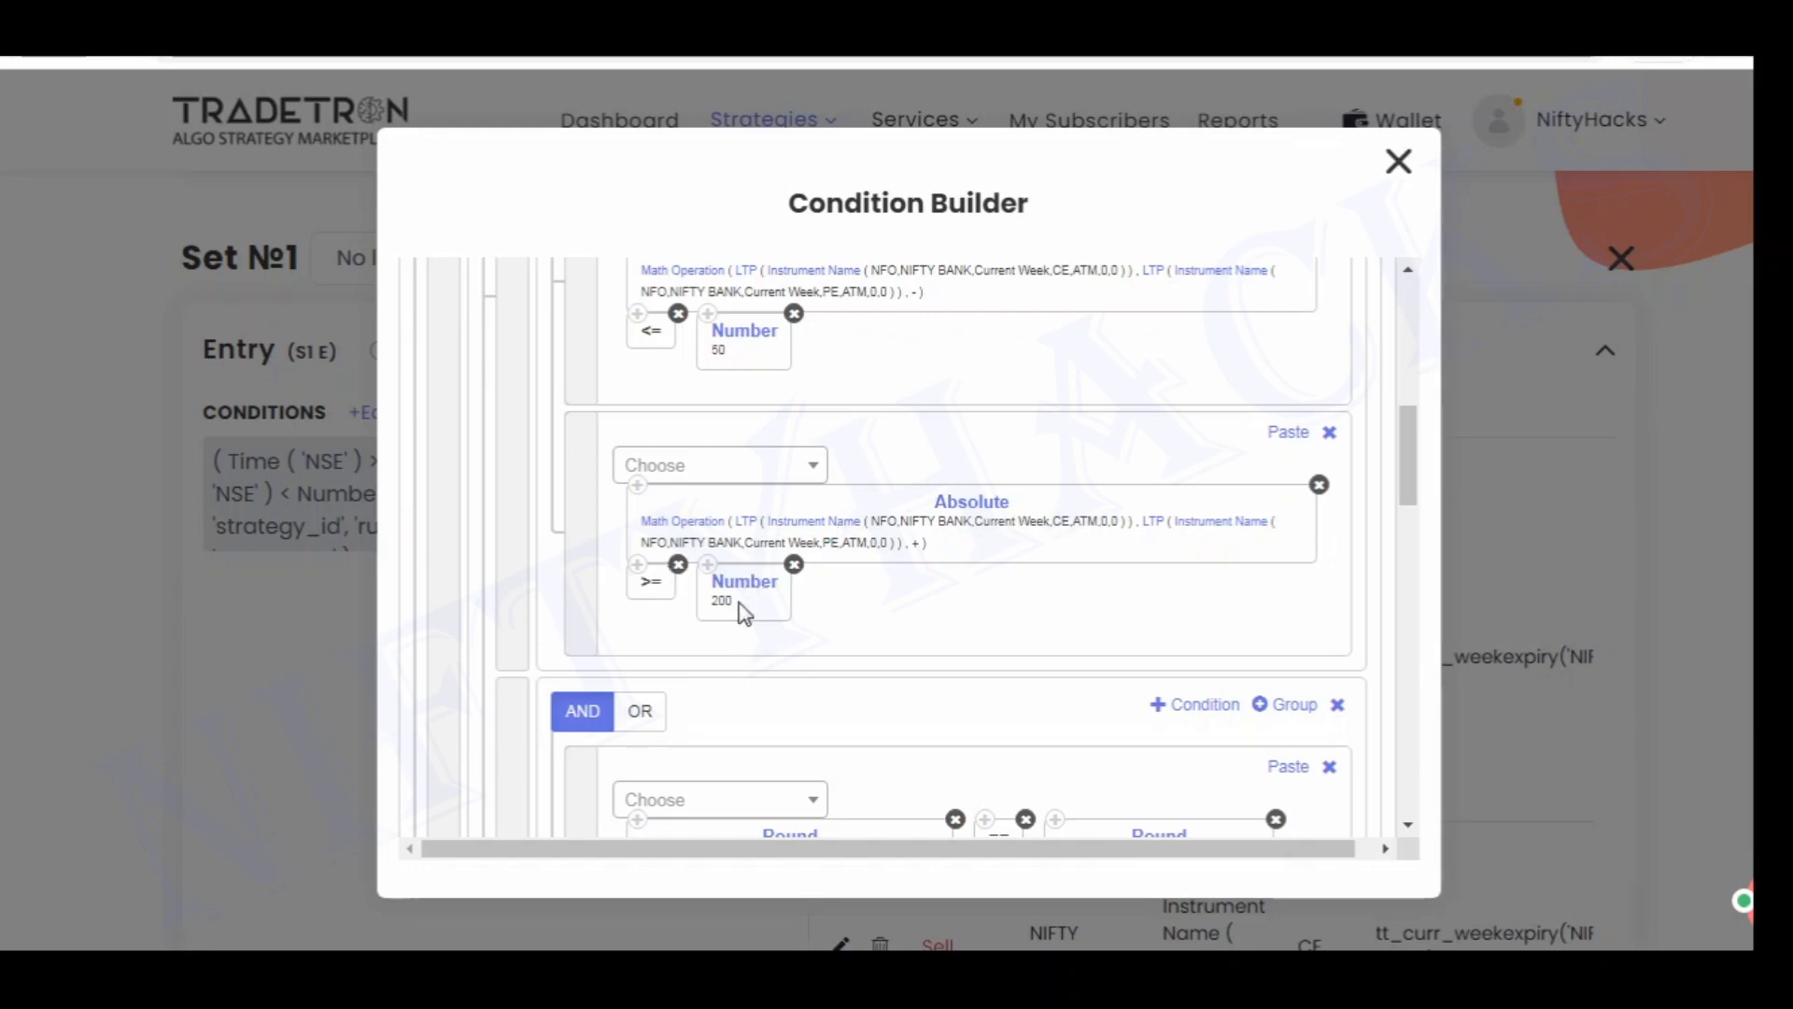
scroll(934, 549, "up", 4)
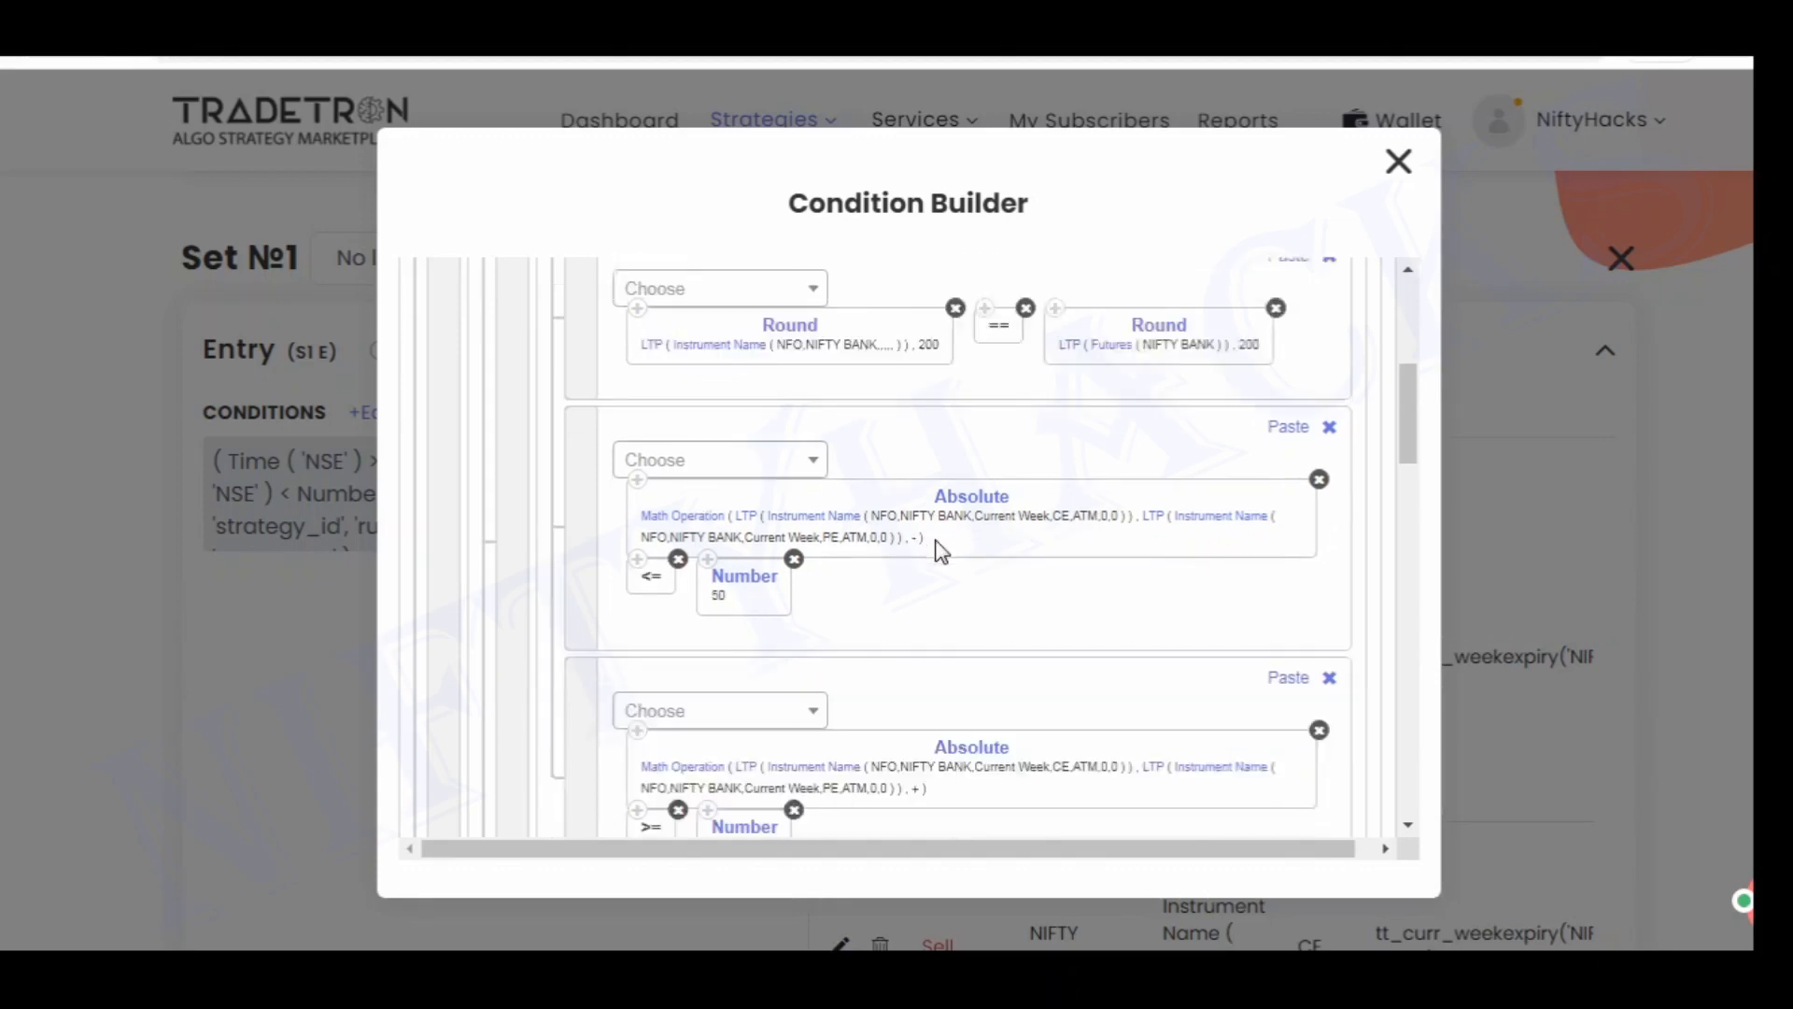
scroll(840, 467, "down", 5)
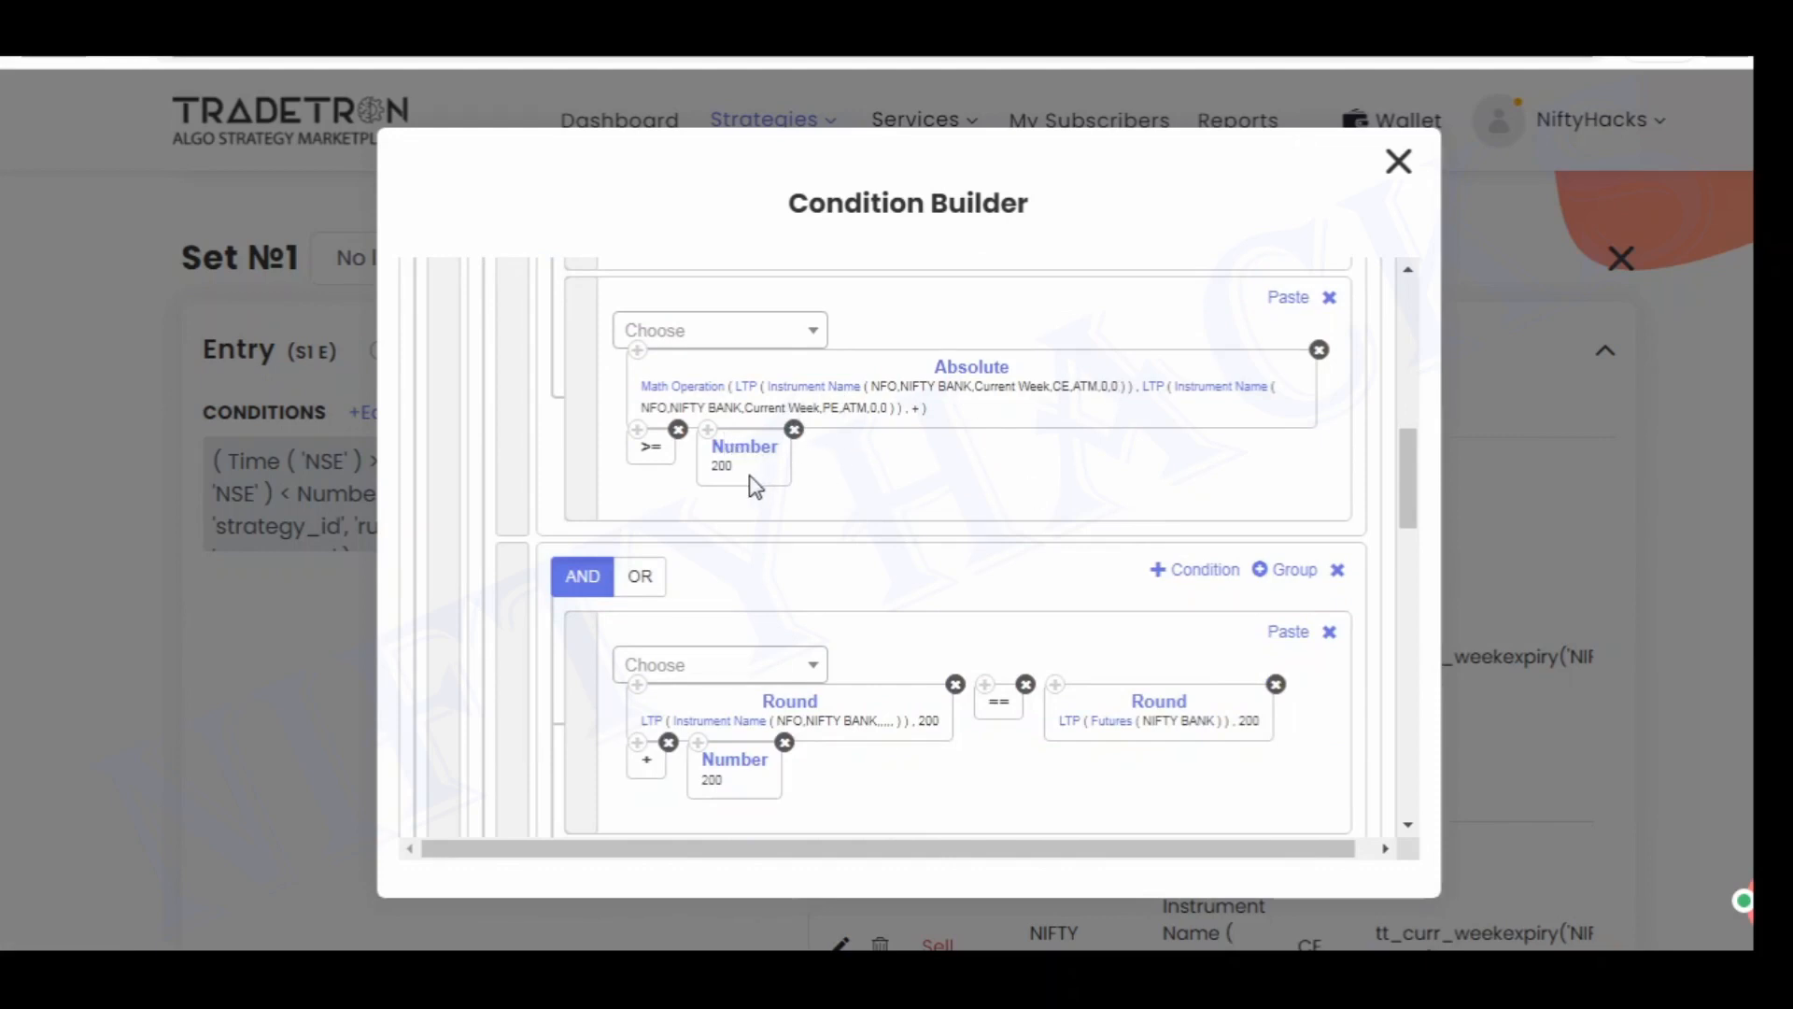
Examine the second group's Round condition and the CE and PE instrument parameters of its difference condition
scroll(945, 454, "down", 3)
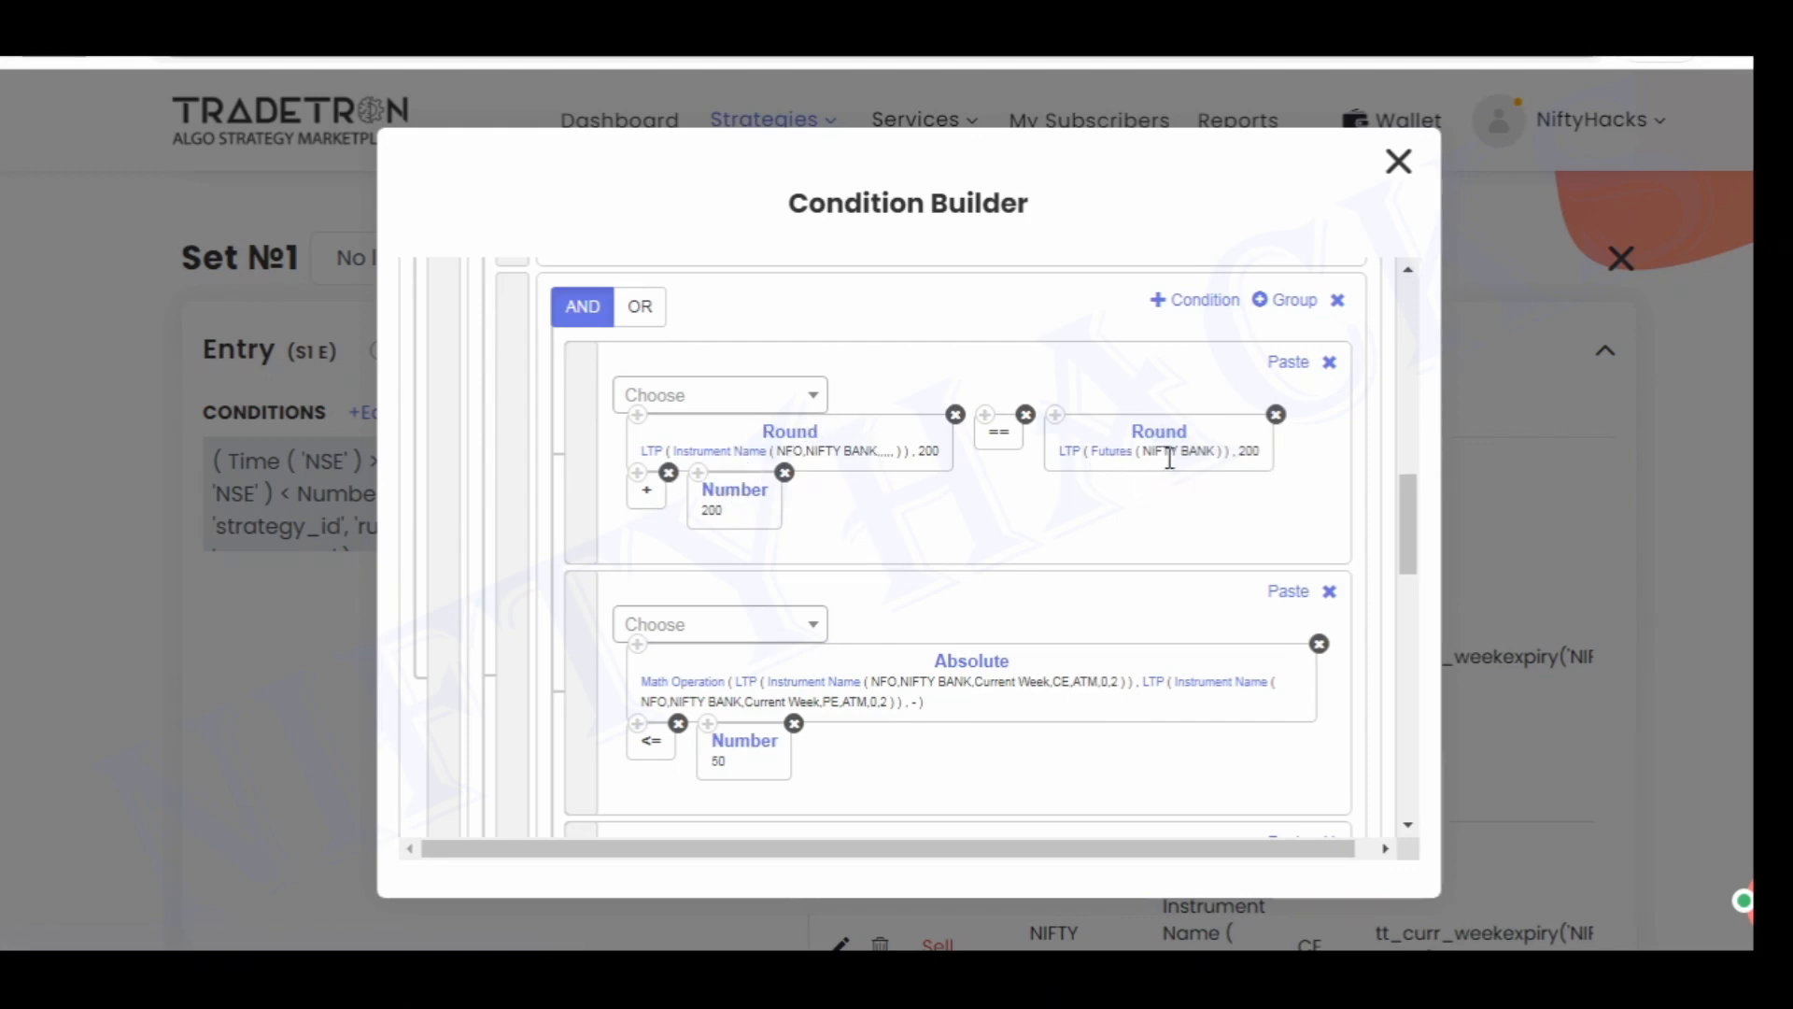
scroll(1018, 585, "down", 2)
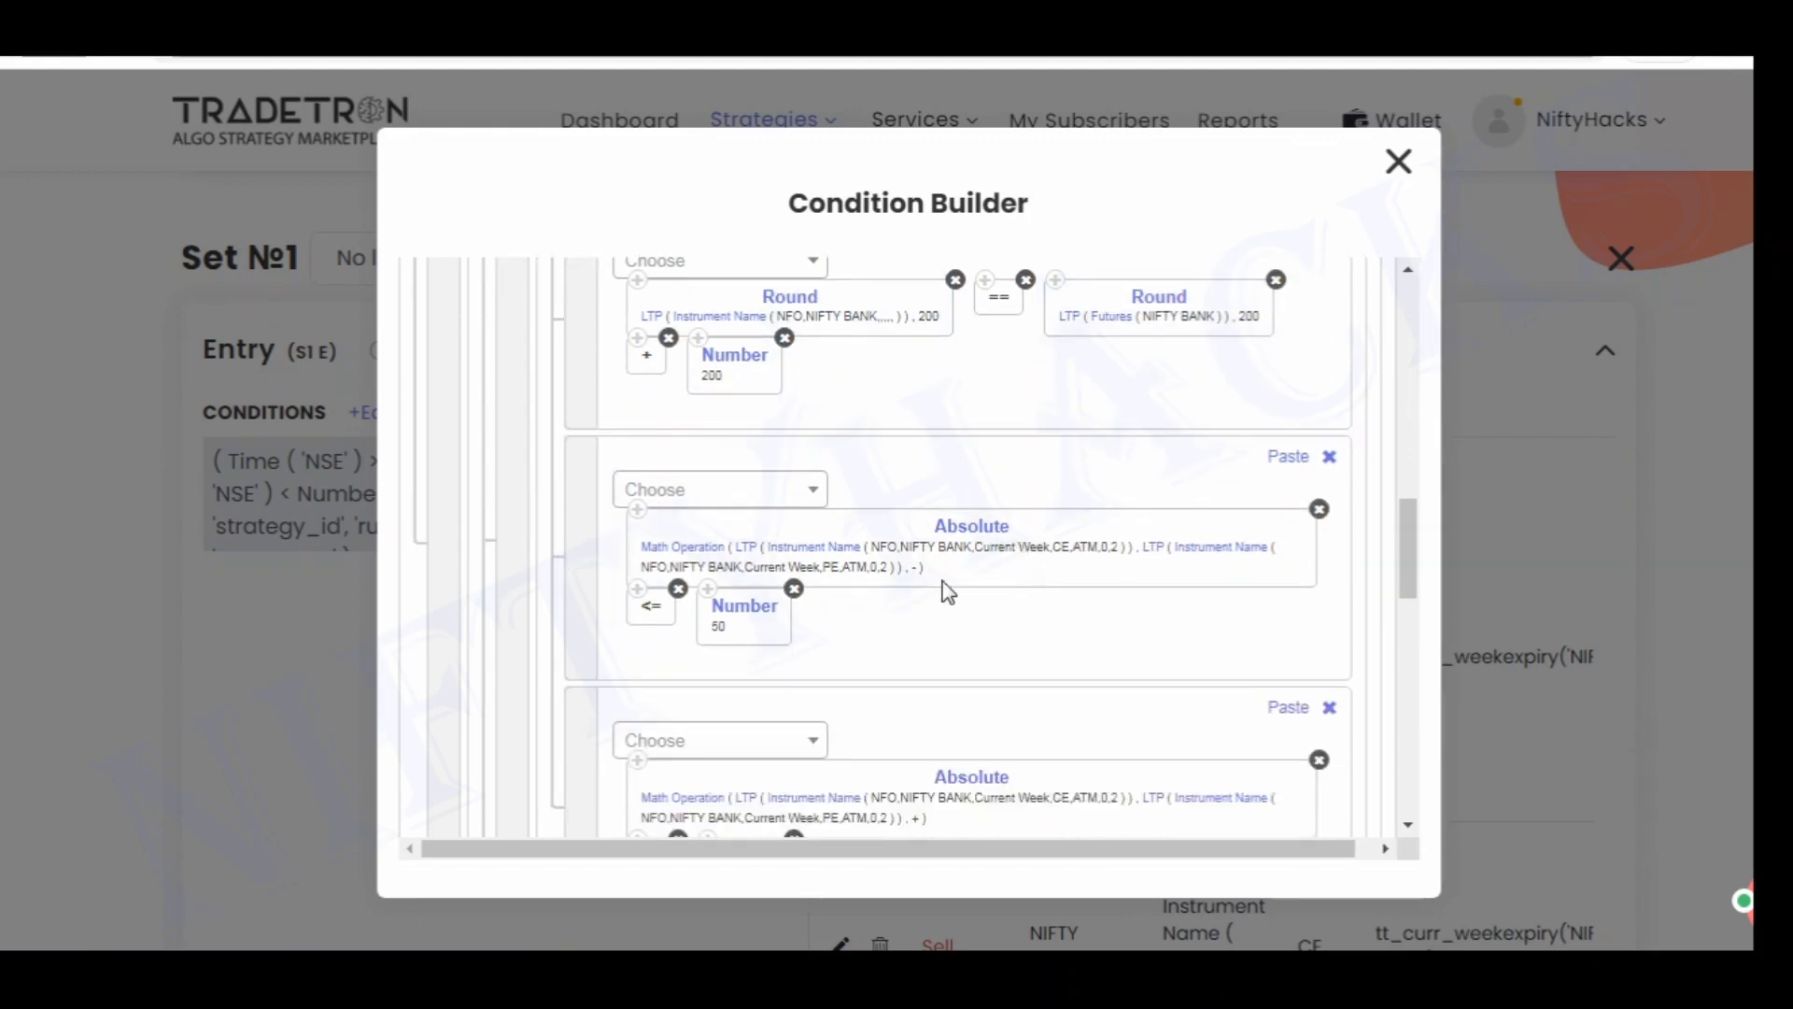
left_click(820, 553)
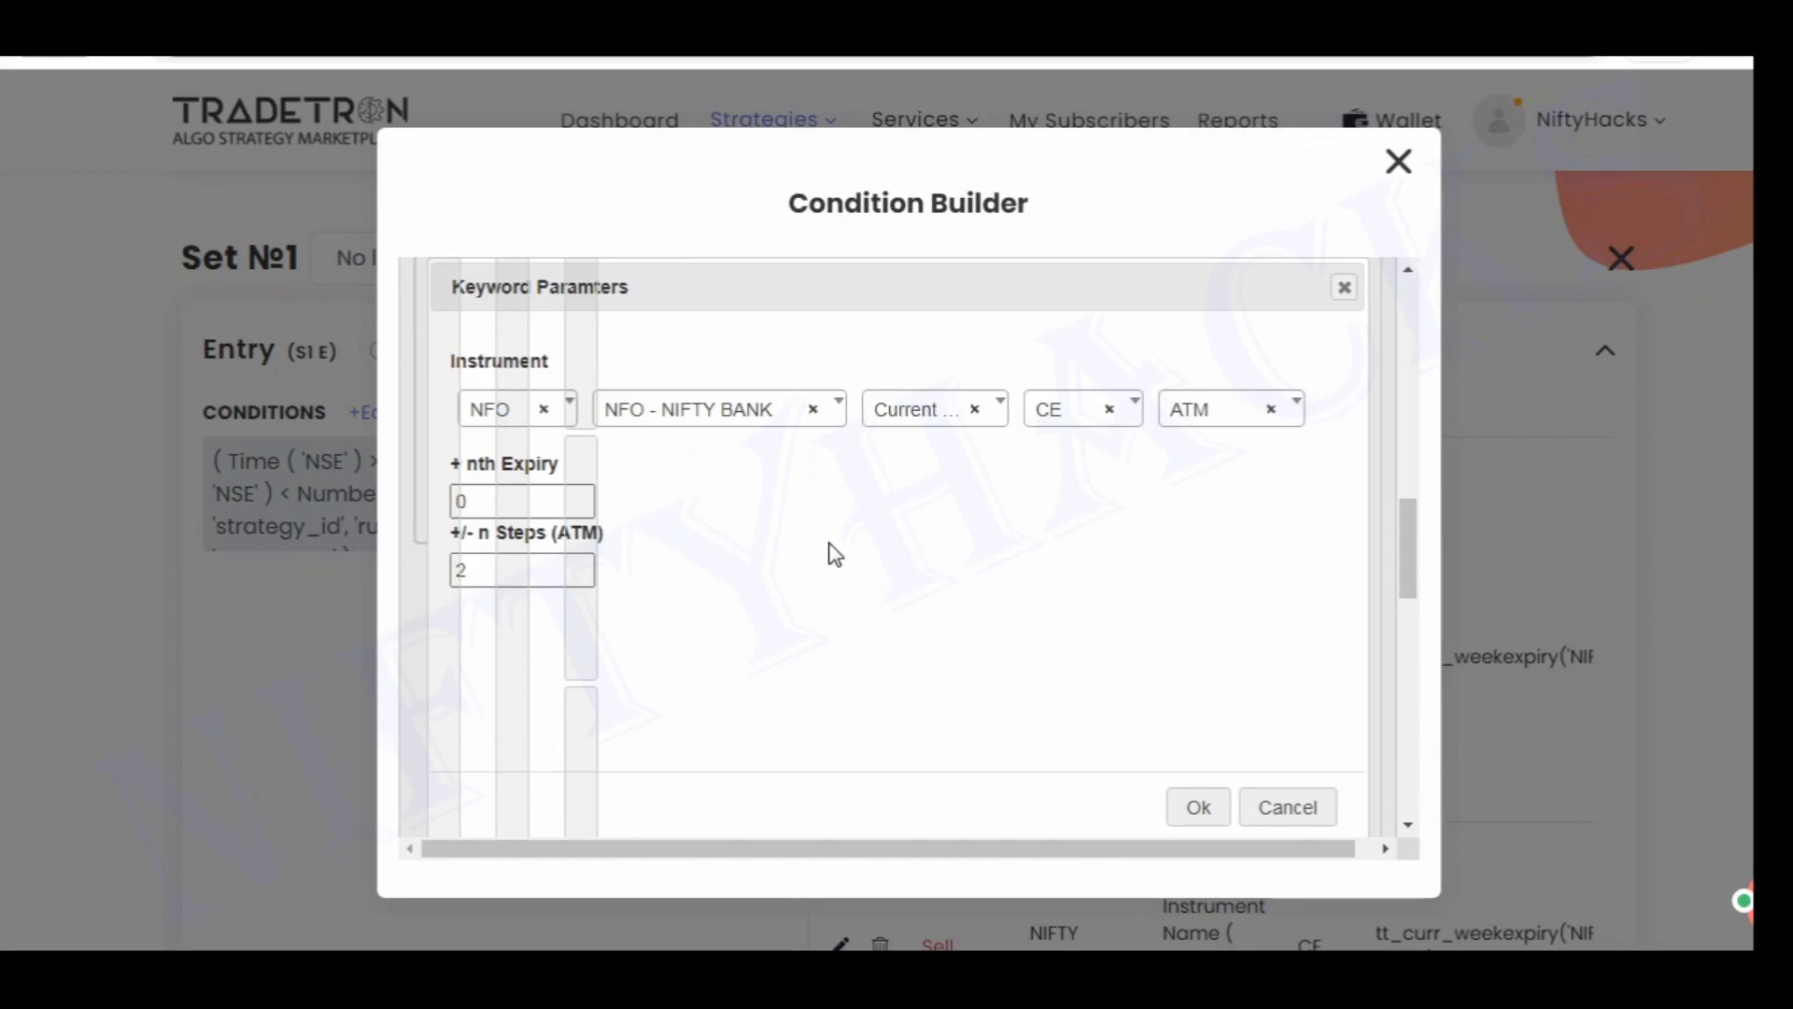
left_click(1344, 288)
left_click(1344, 287)
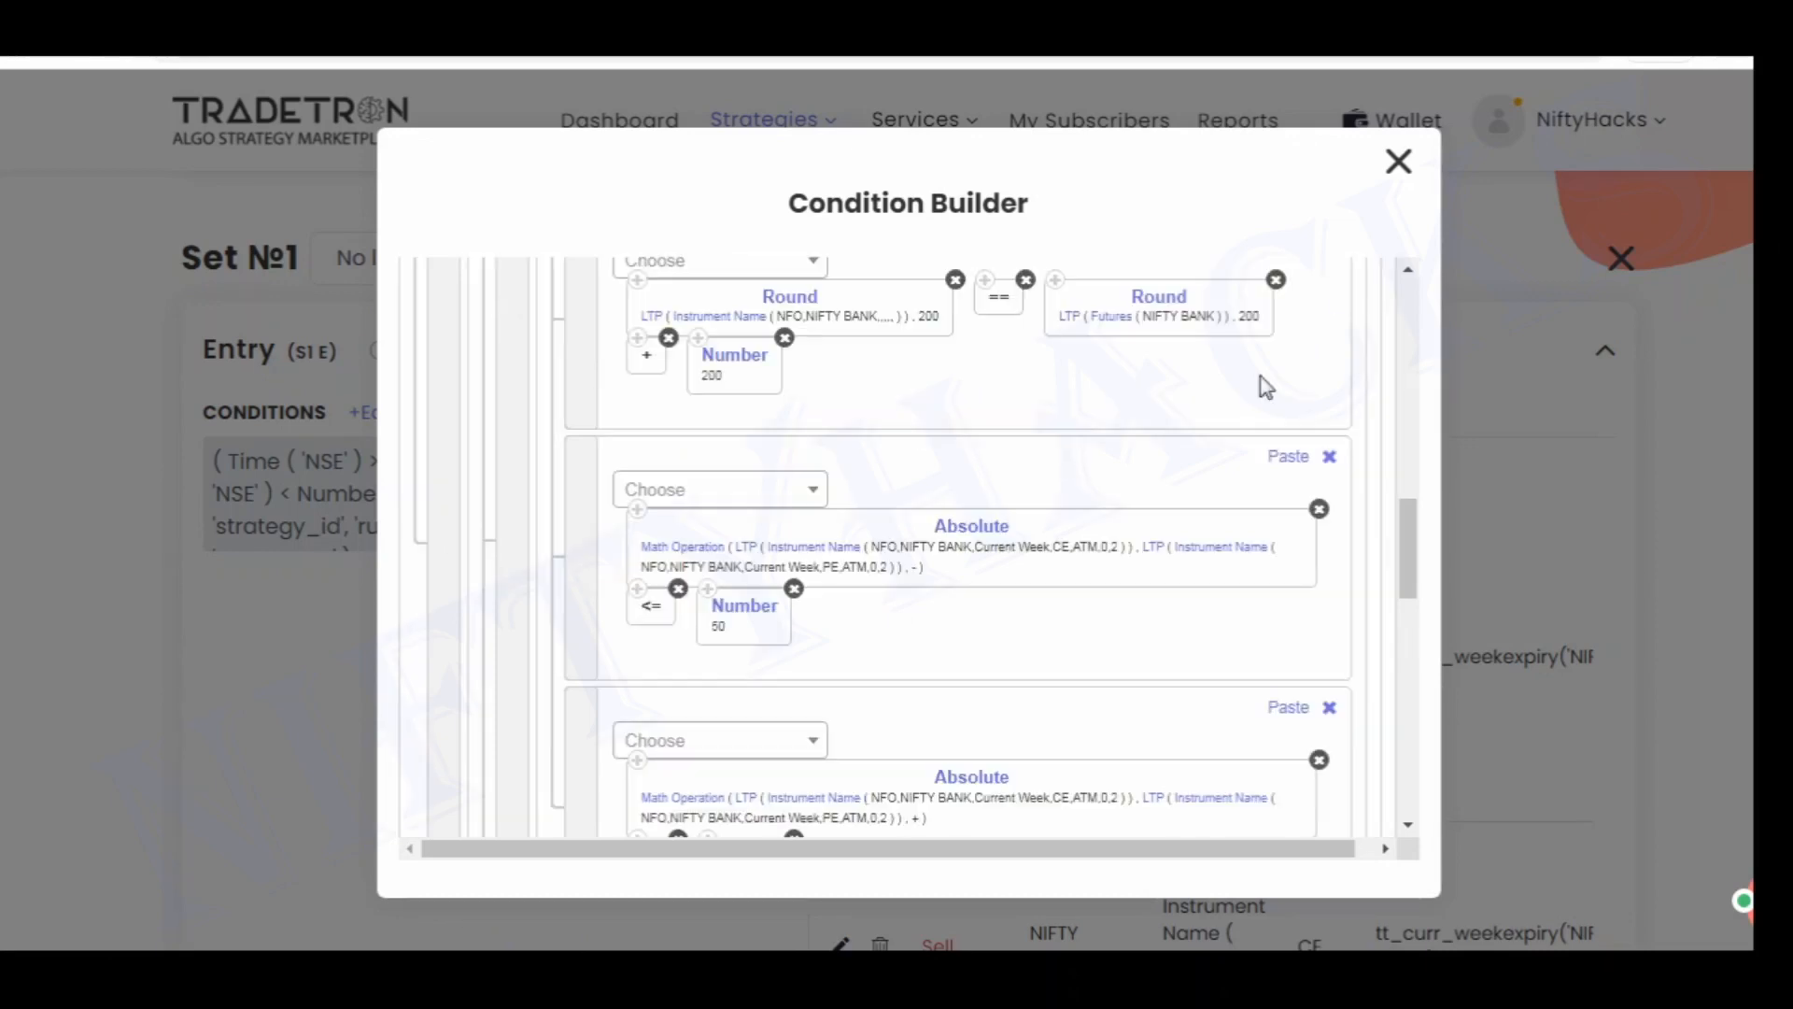
left_click(1221, 551)
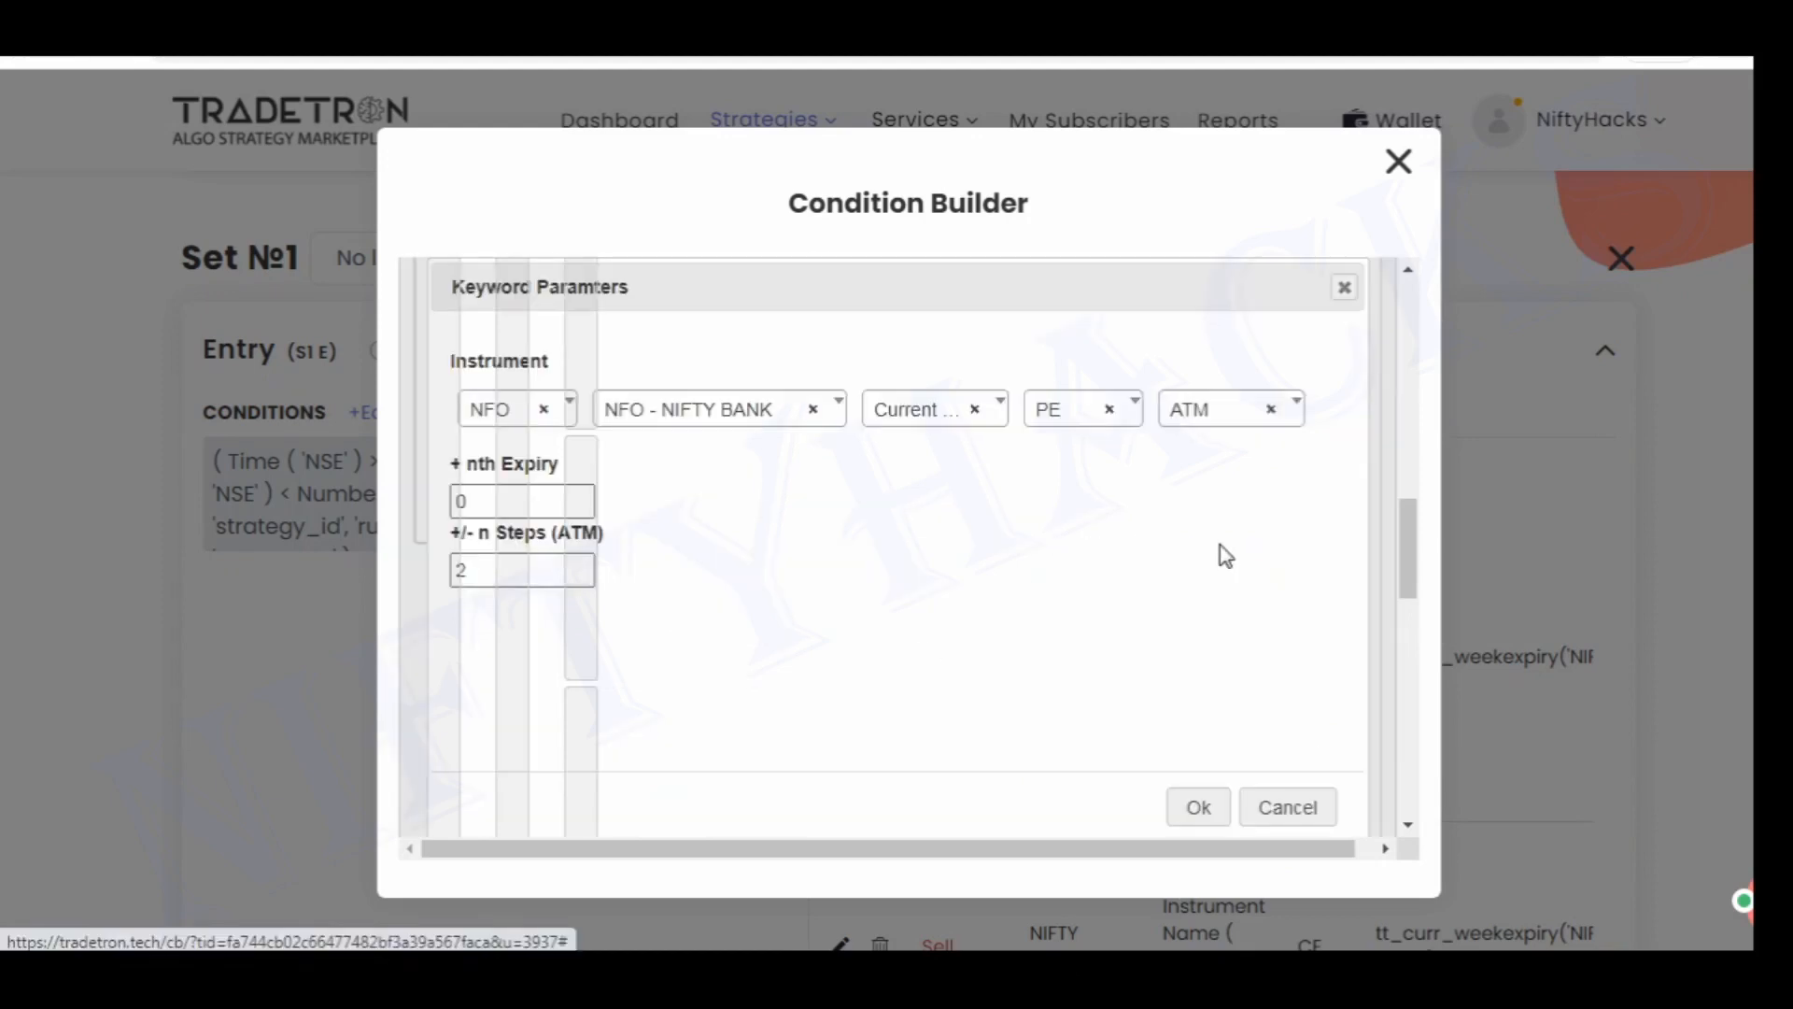
left_click_drag(481, 575, 430, 577)
left_click(955, 572)
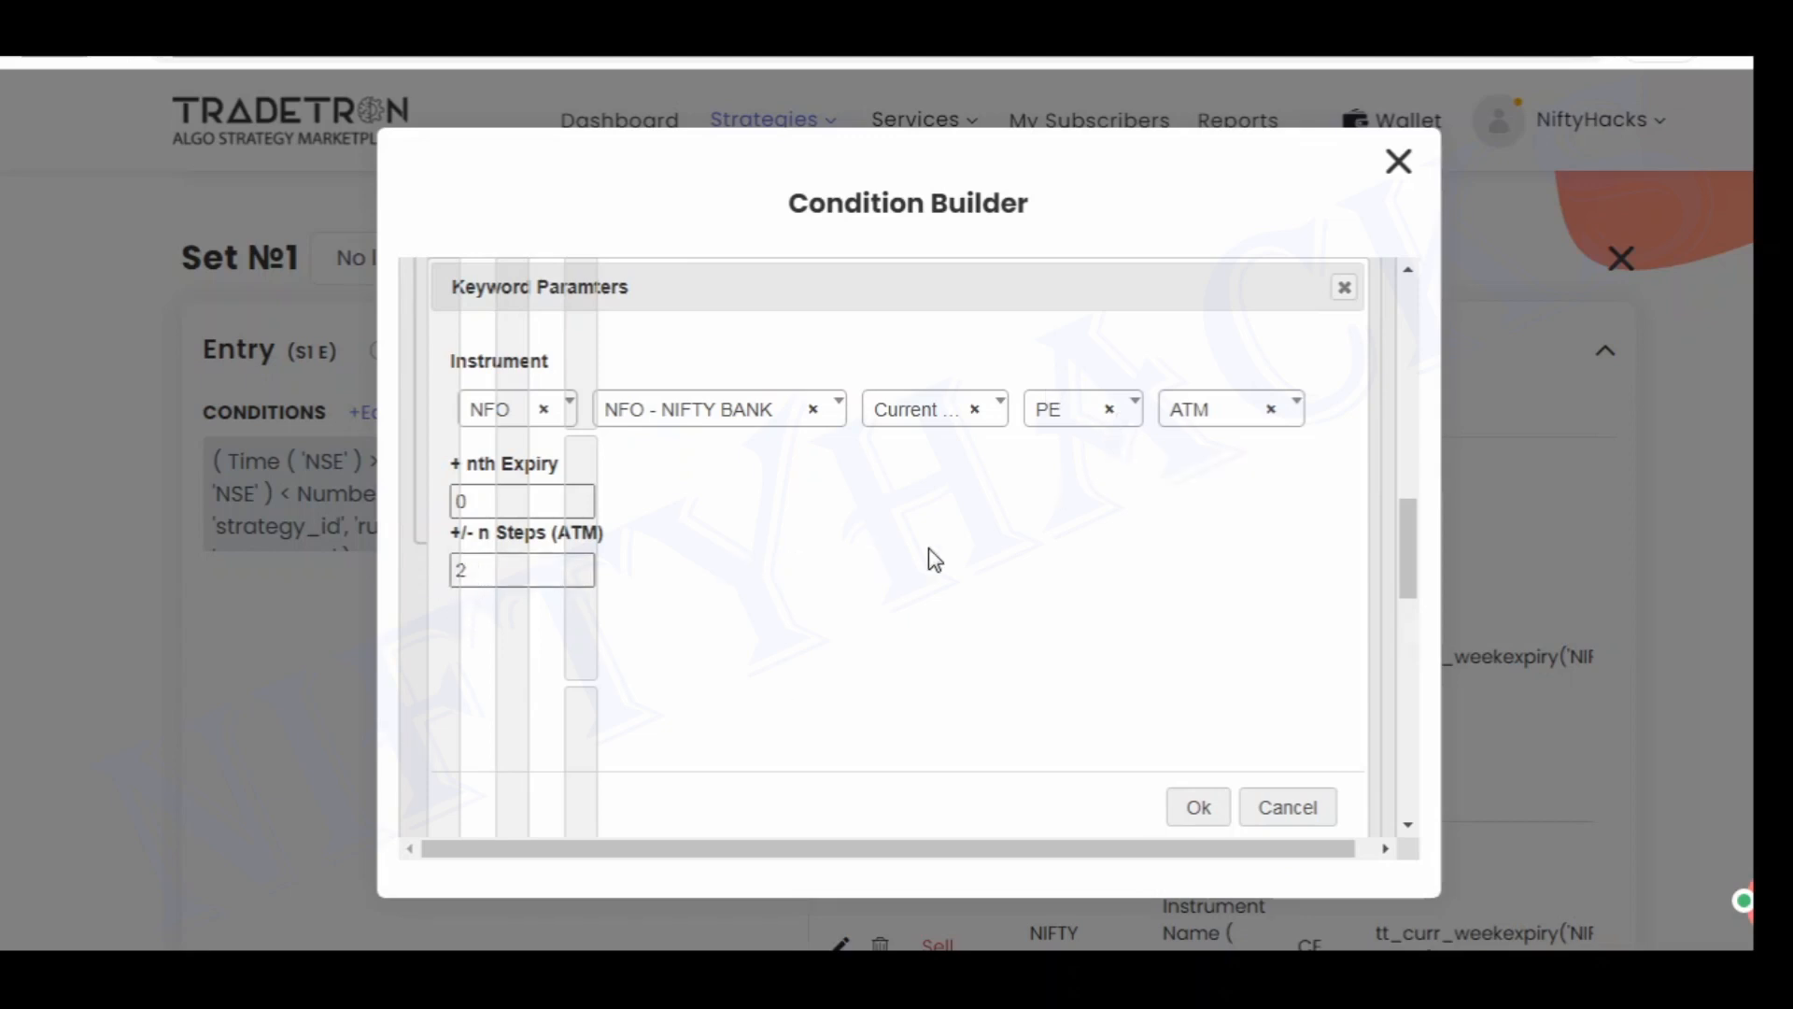
left_click(1344, 287)
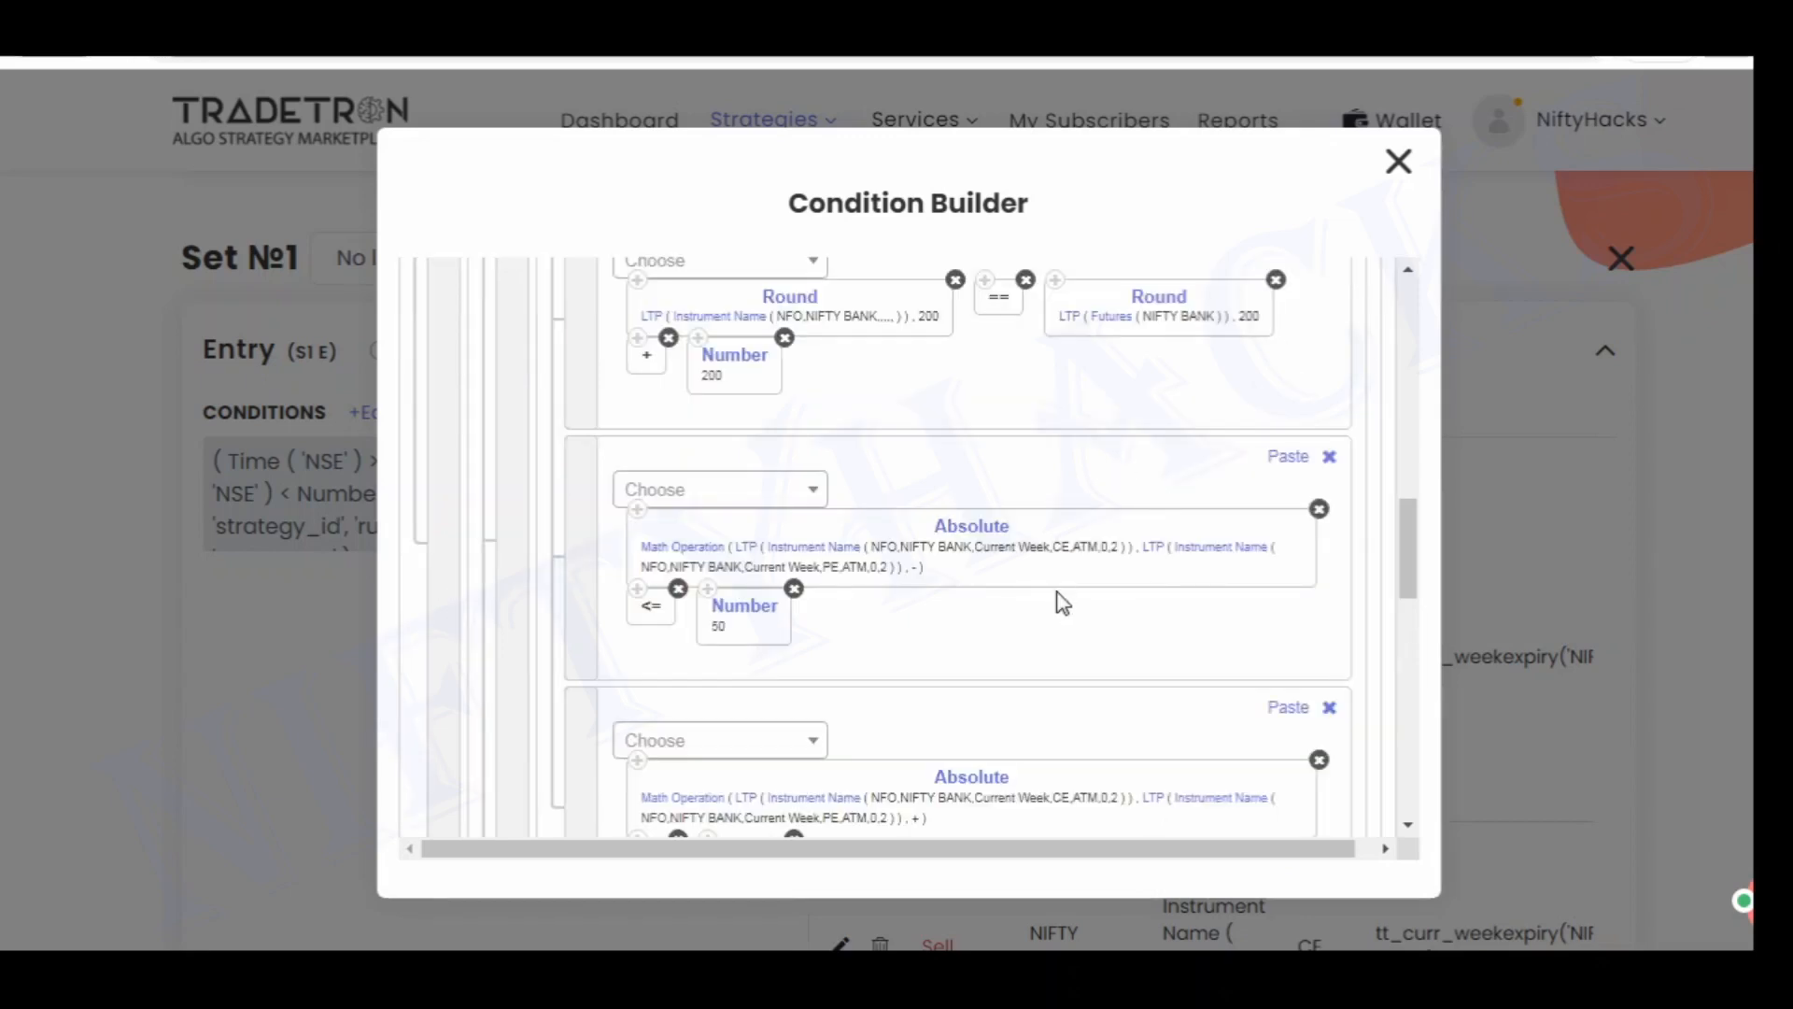
Examine the Value and Base parameters of the left-hand Round keyword in the second group
scroll(1069, 649, "up", 1)
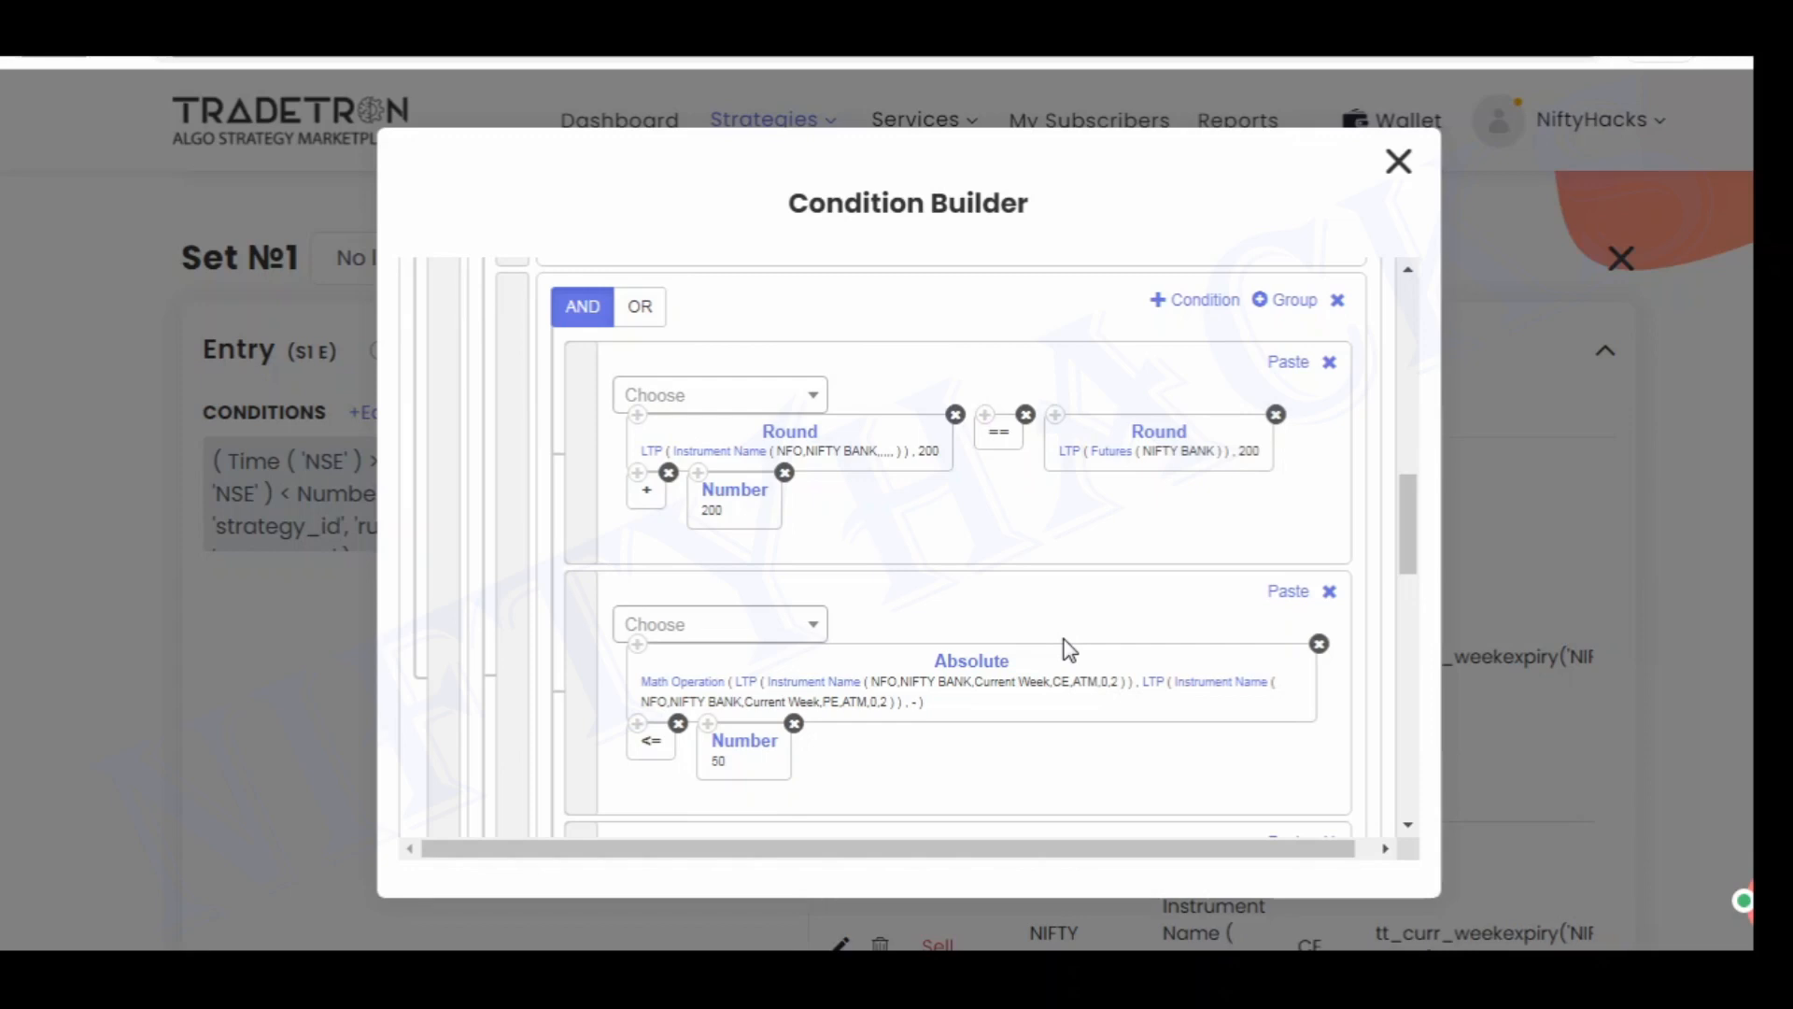
left_click(765, 435)
left_click_drag(696, 523, 651, 538)
left_click(1142, 309)
left_click(792, 436)
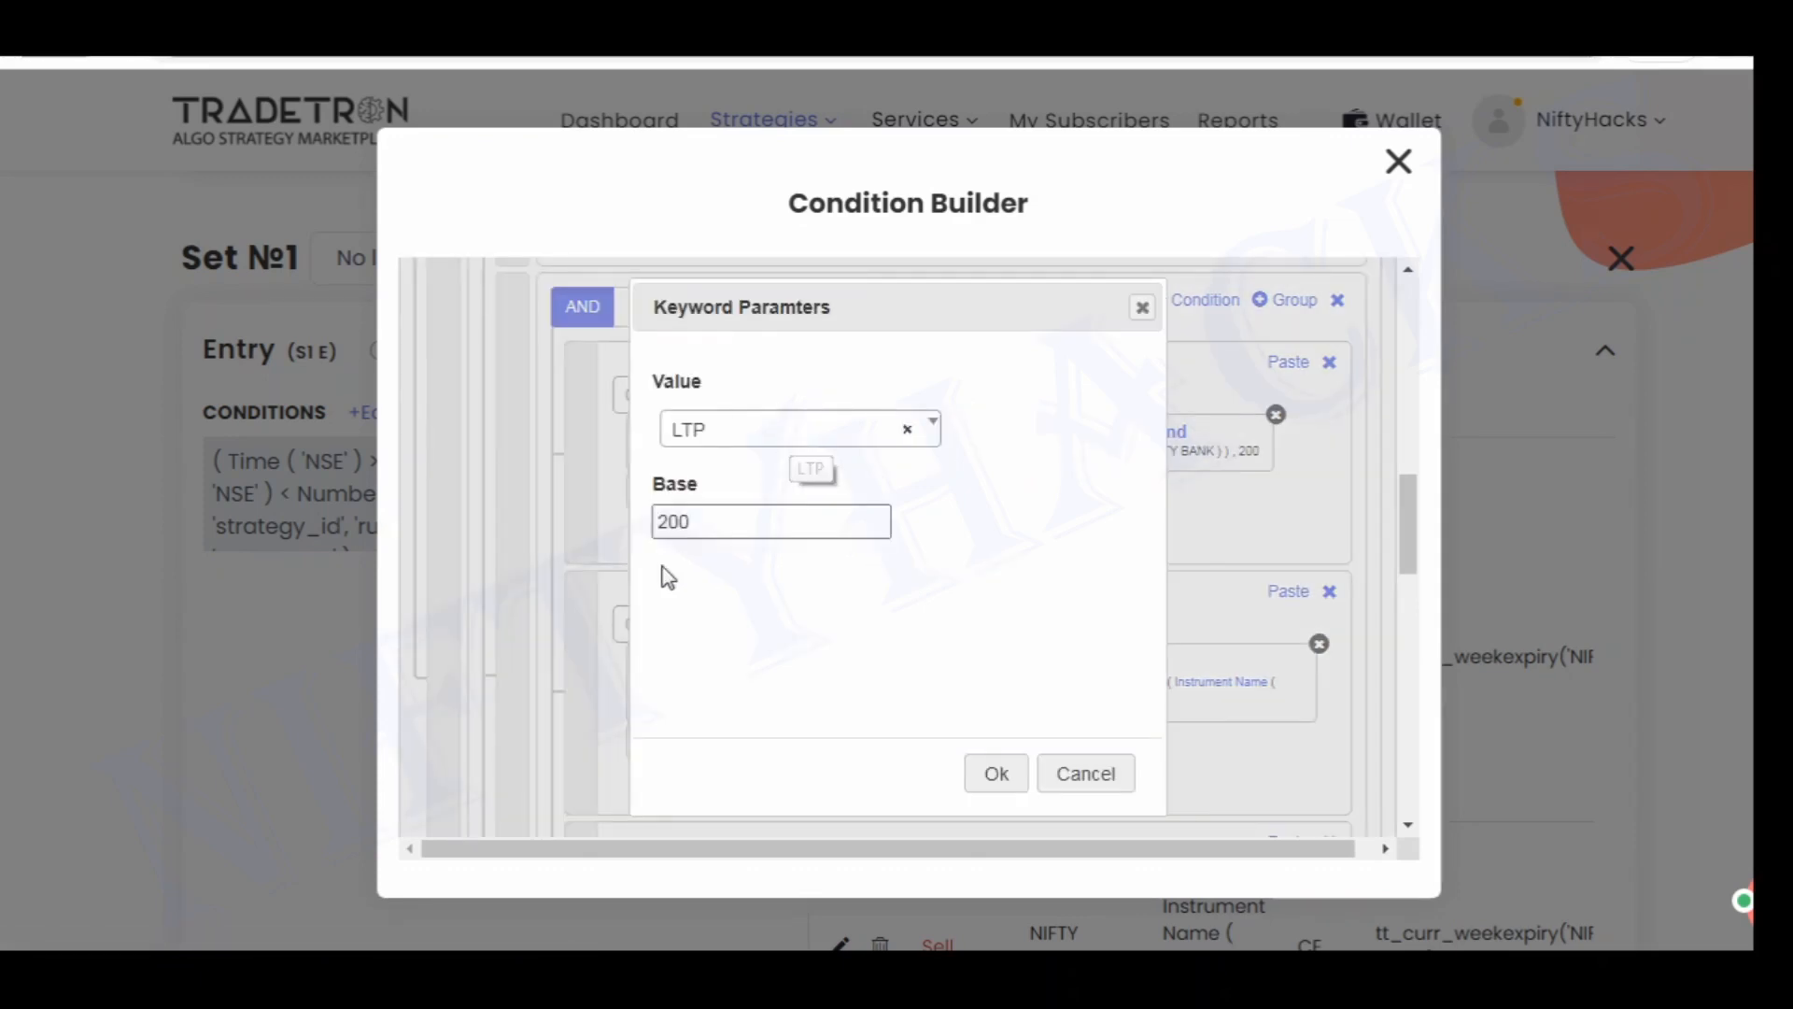
left_click(1141, 308)
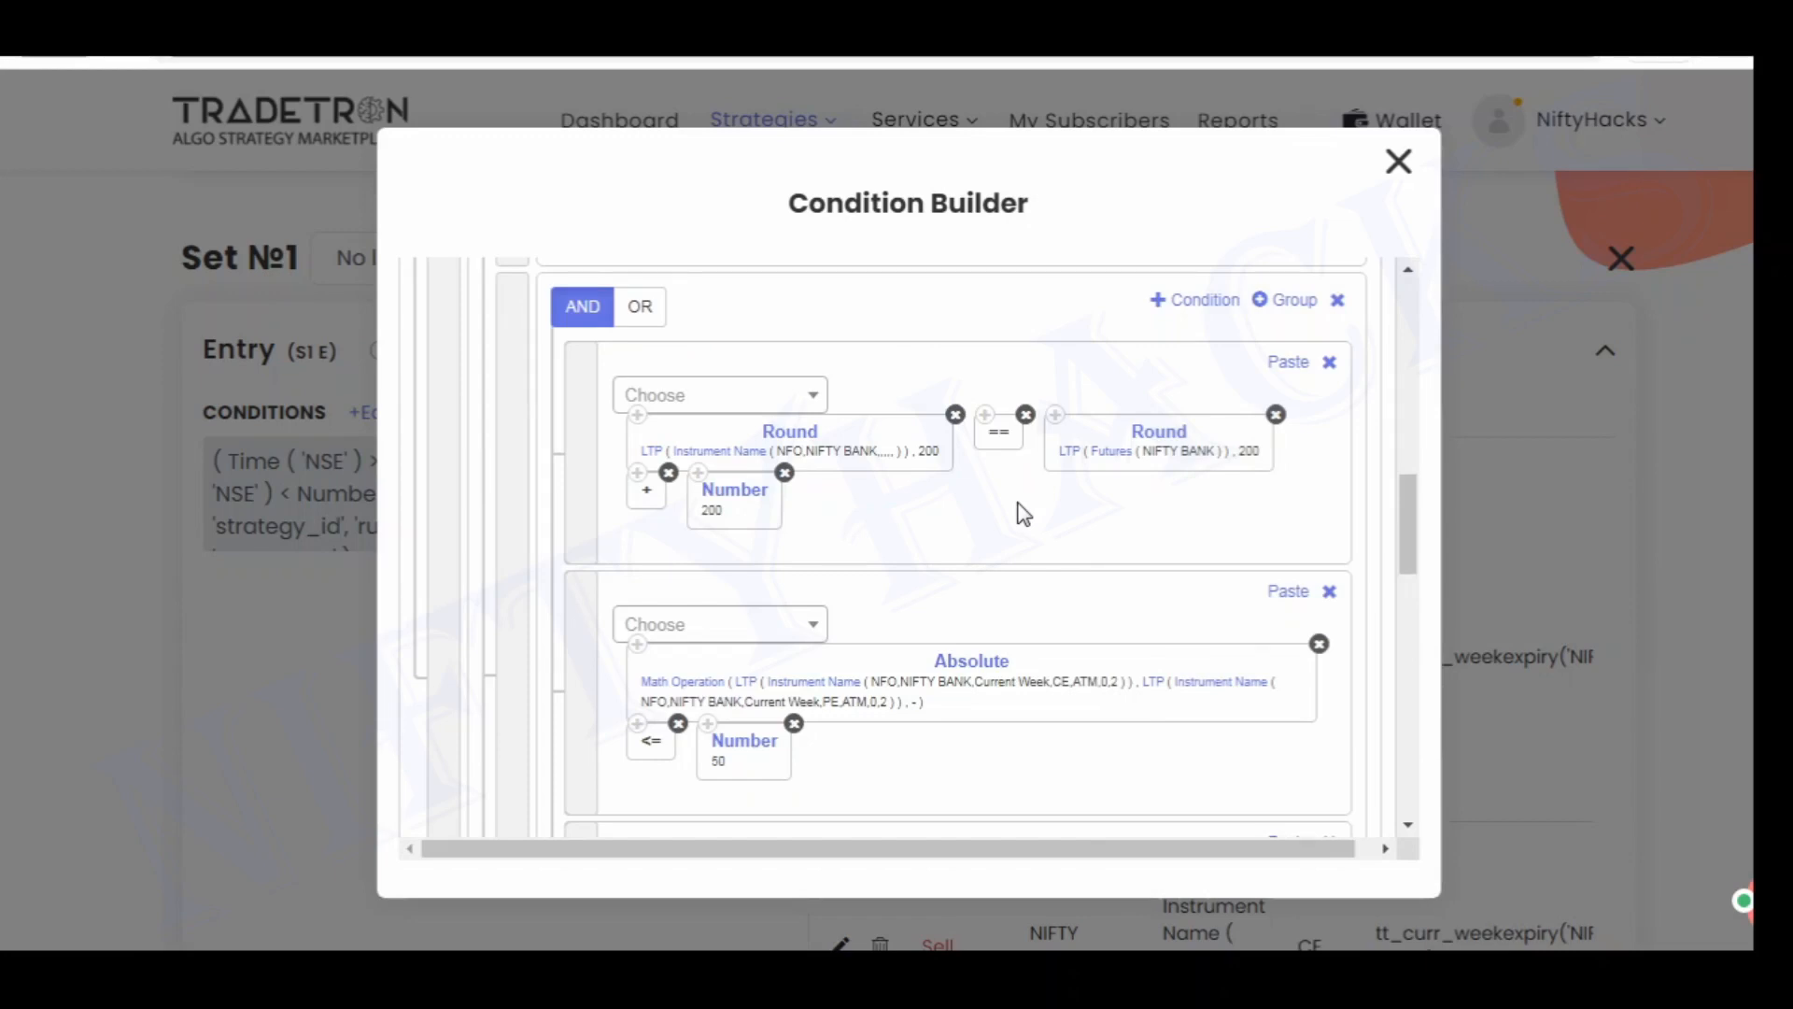
left_click(803, 439)
left_click(1141, 308)
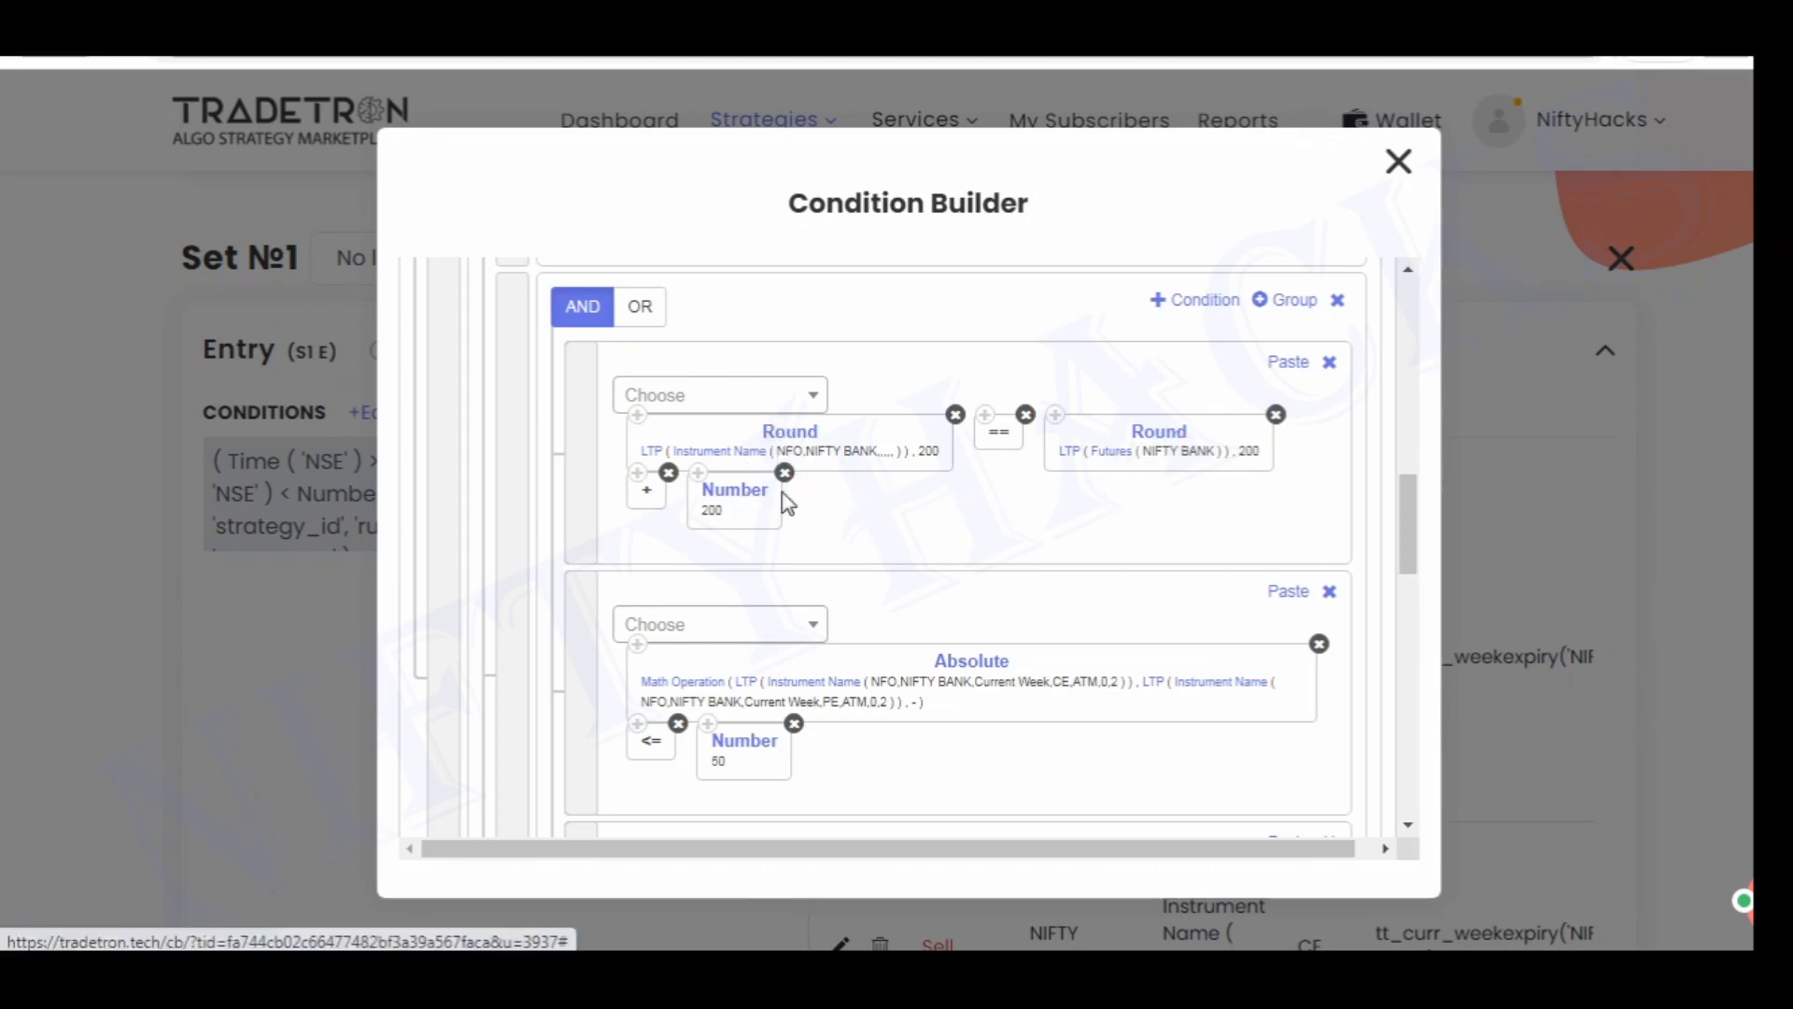
Review the second group's difference and sum conditions, including the CE instrument parameters, and continue to the third group's Round condition
scroll(1033, 504, "down", 2)
scroll(1033, 505, "down", 2)
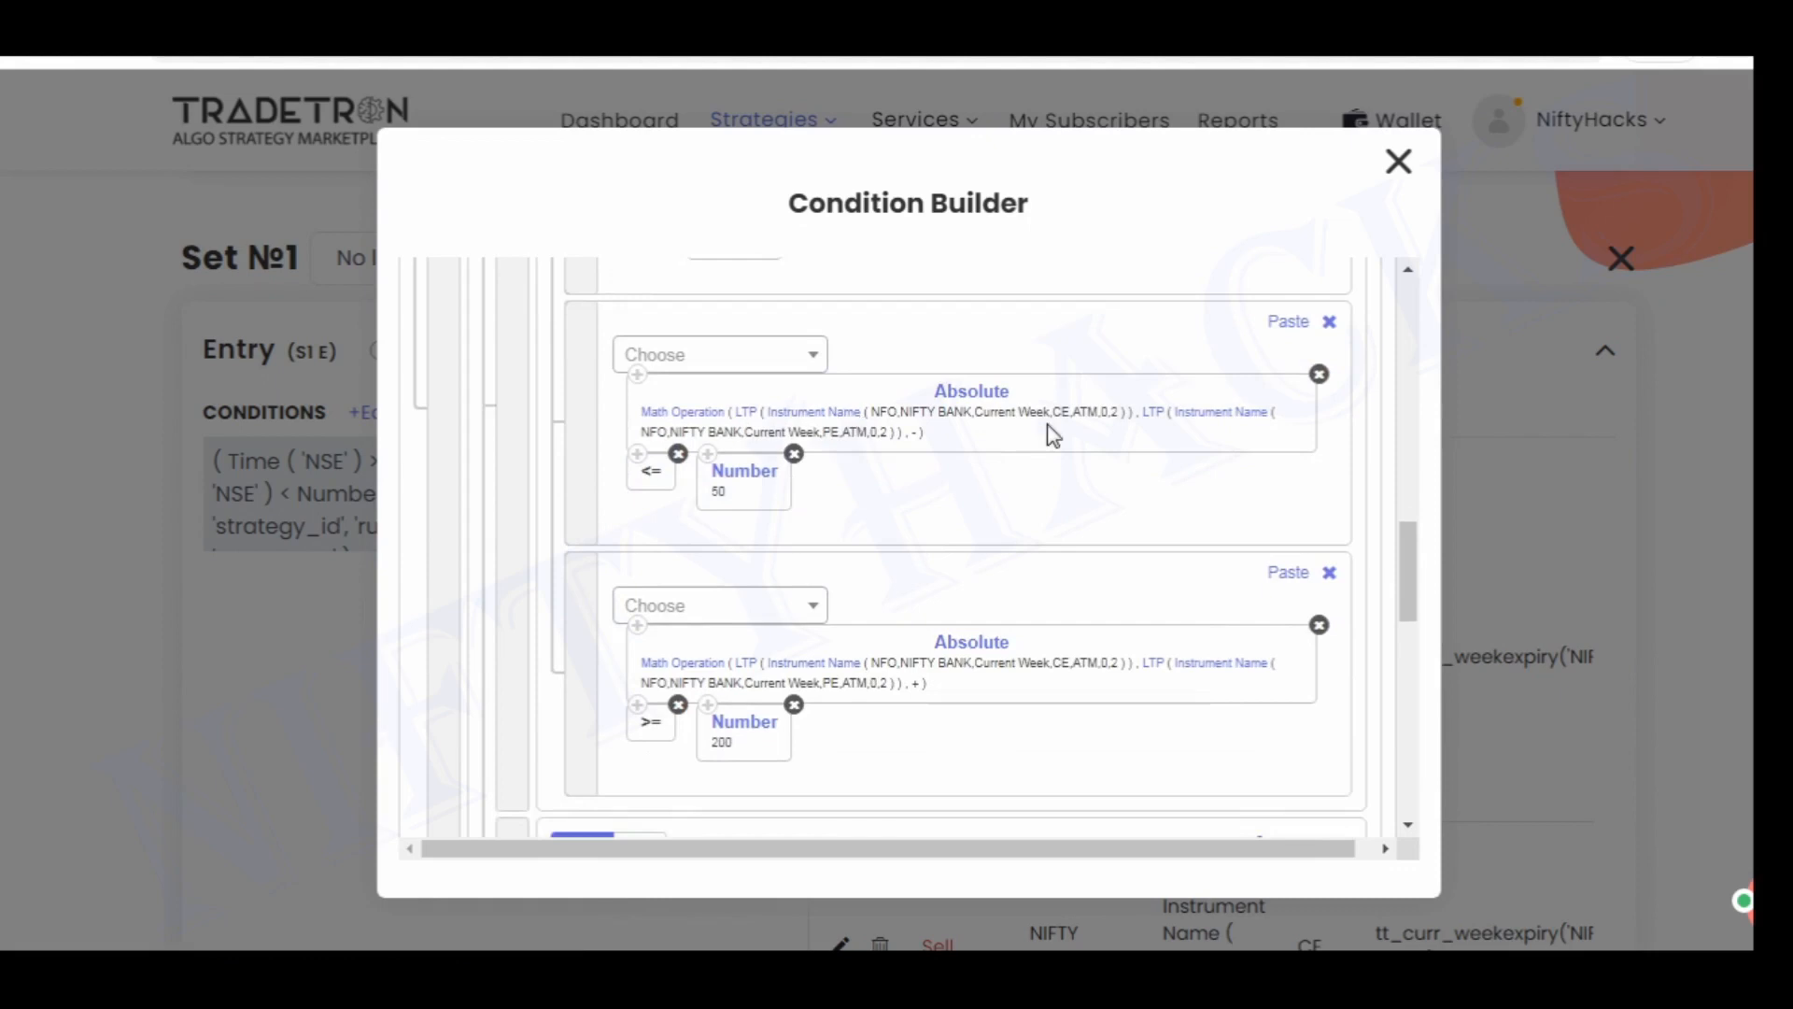
left_click(792, 412)
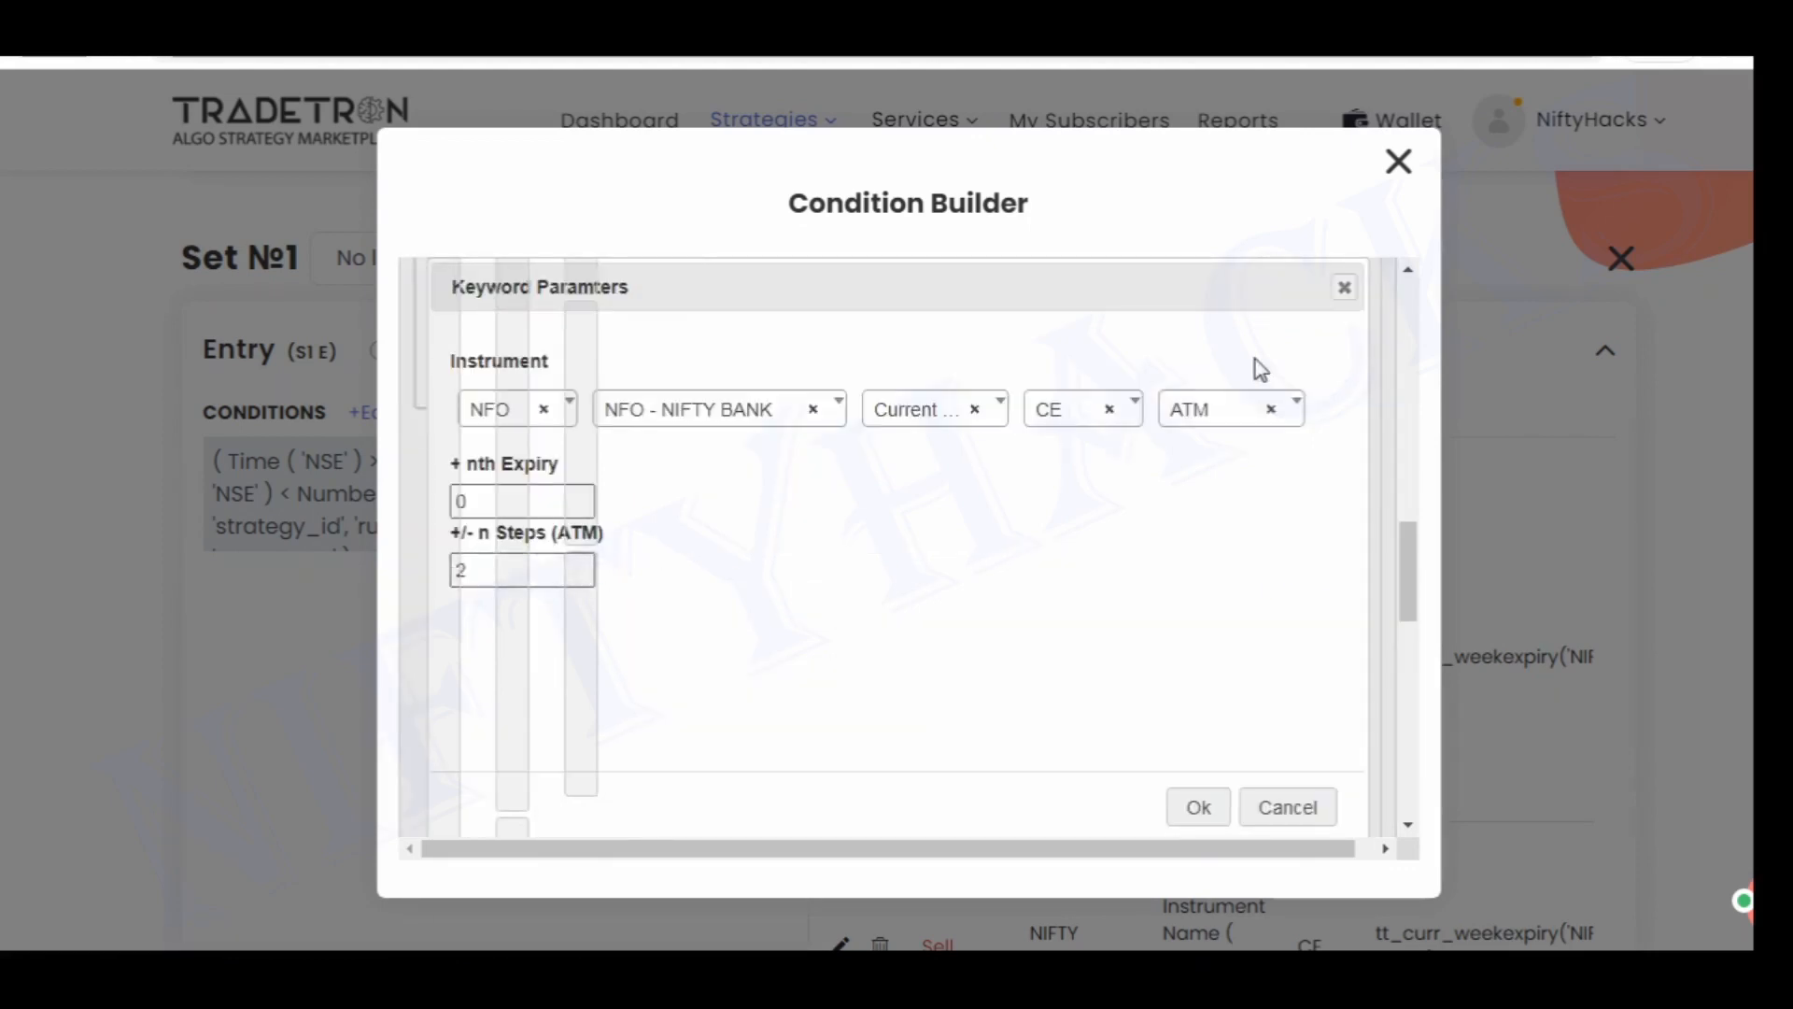
left_click(1344, 287)
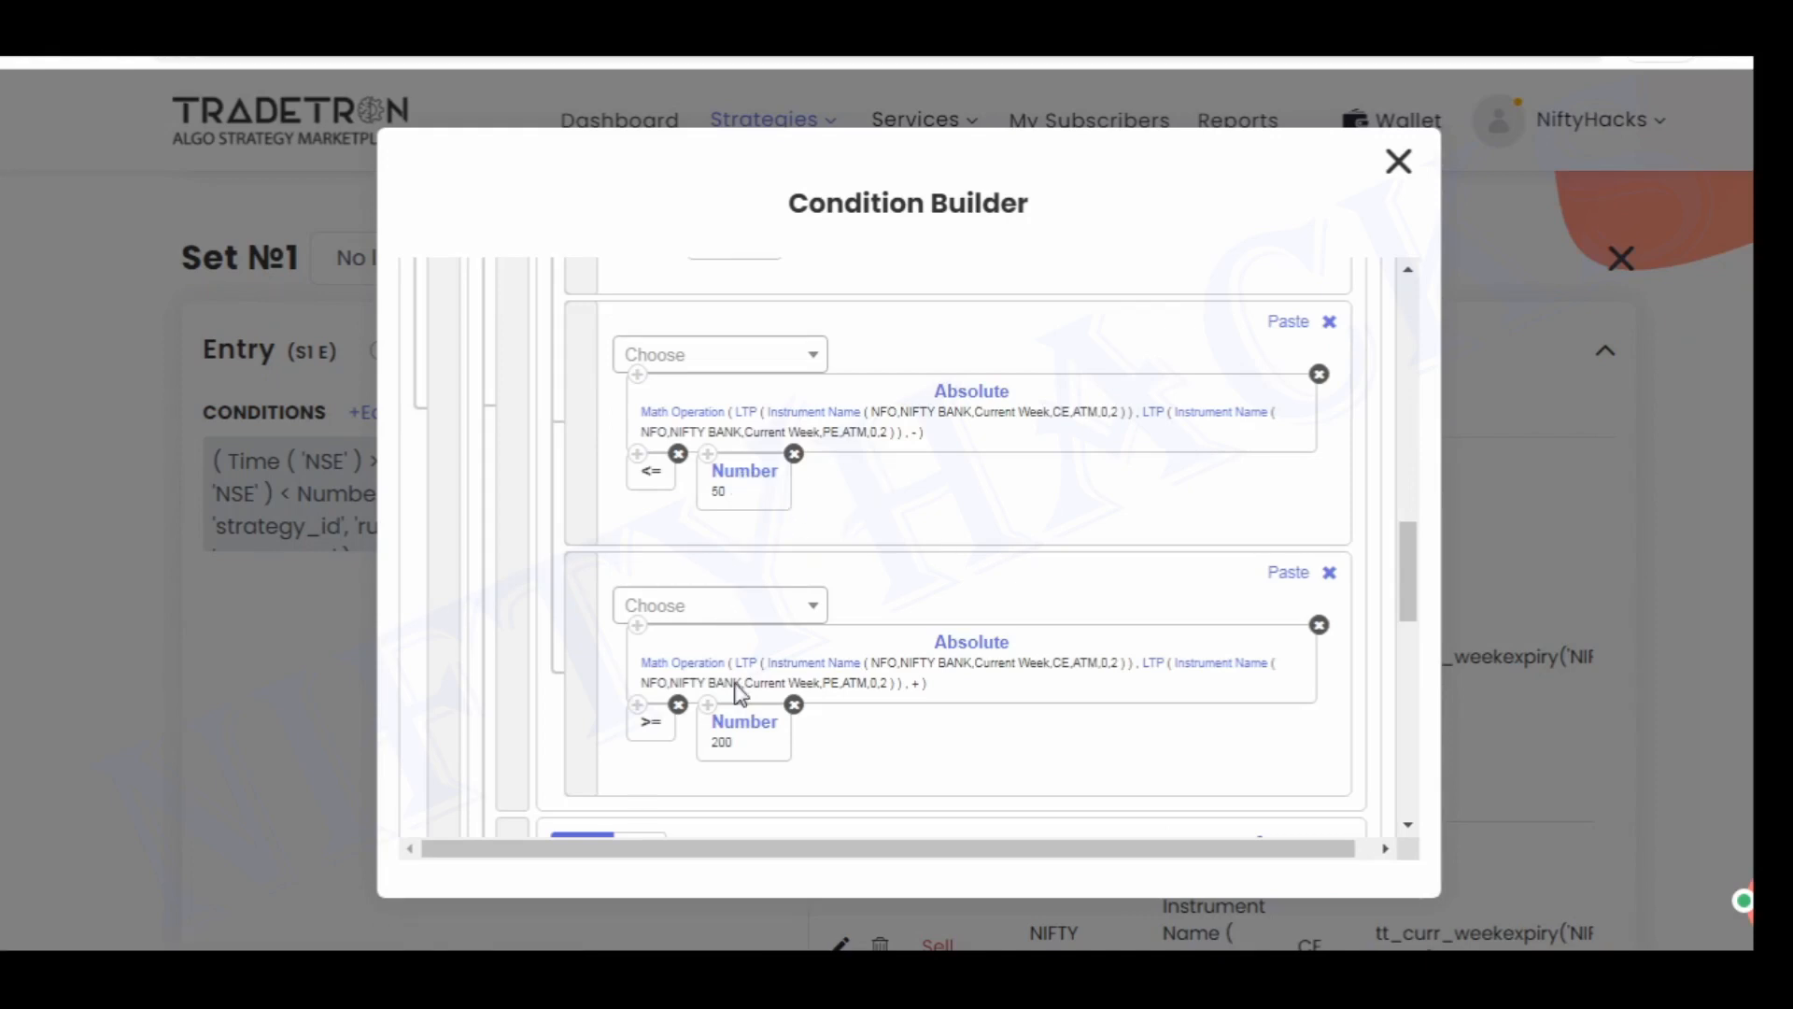
scroll(934, 732, "down", 3)
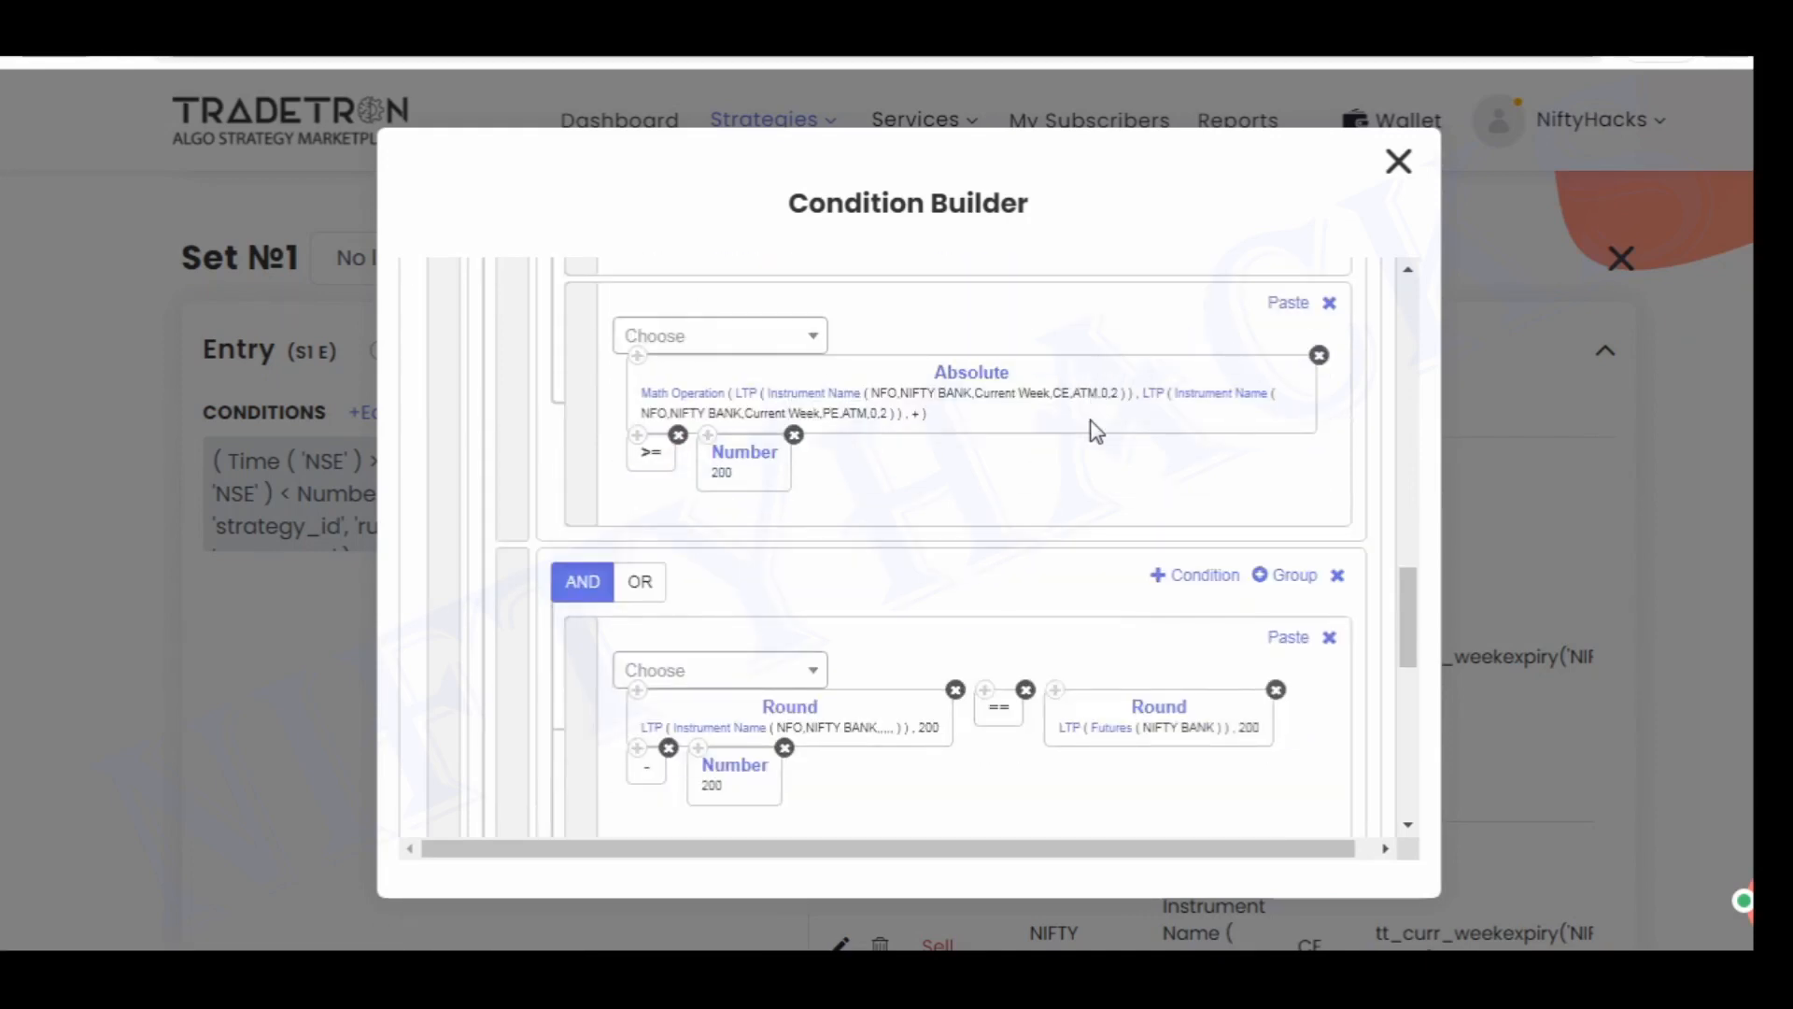
Examine the Round condition of the third condition group, including the right-hand Round keyword of the futures price
scroll(1089, 449, "down", 2)
scroll(1089, 476, "down", 2)
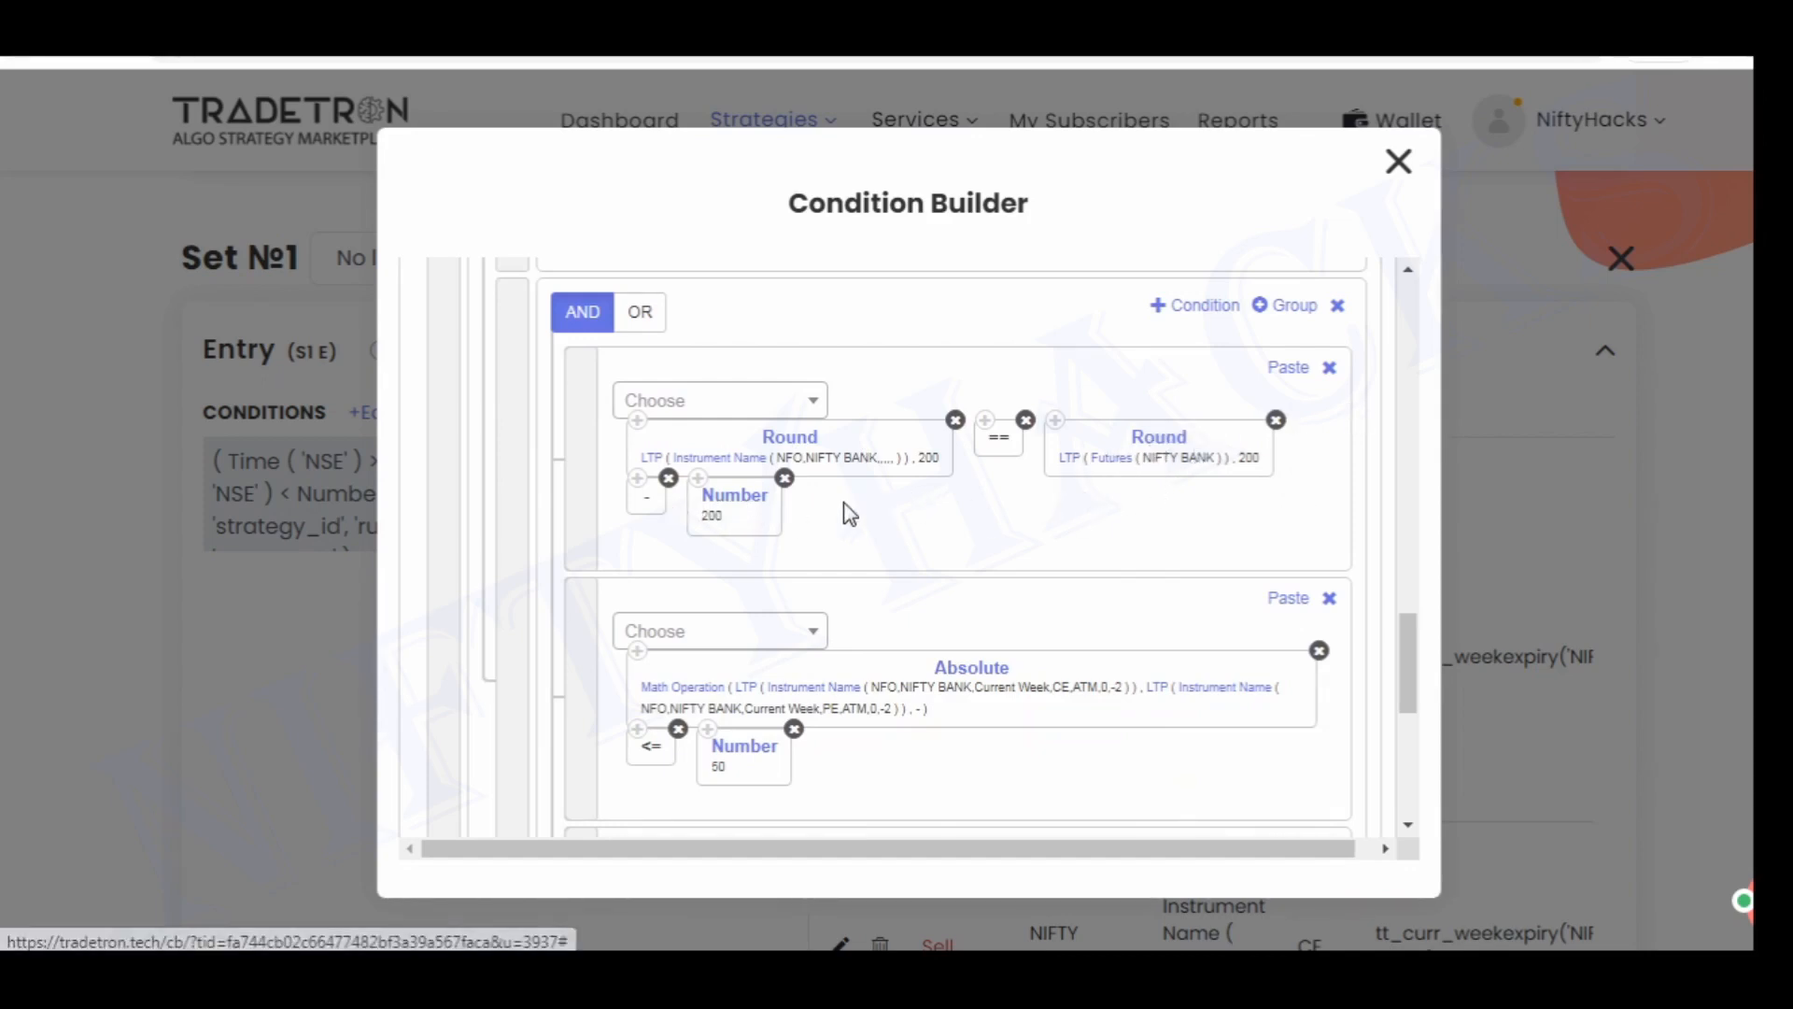
left_click(1160, 439)
left_click(1076, 772)
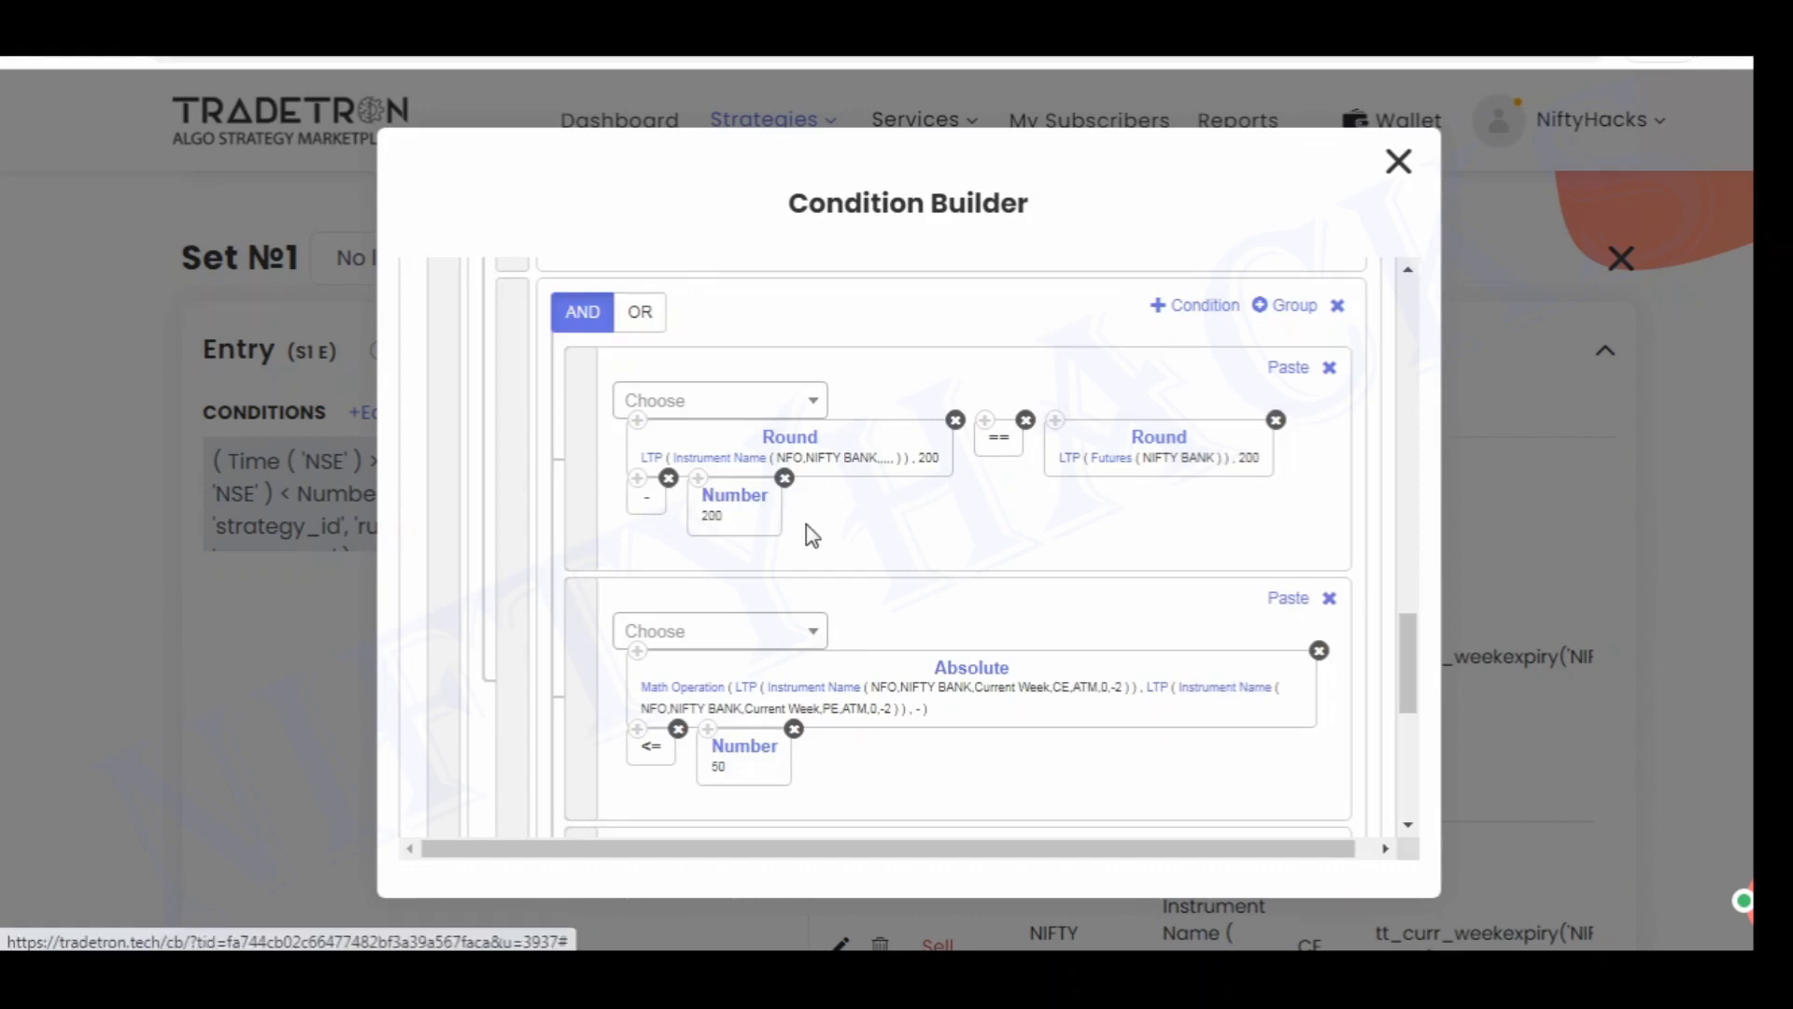
left_click_drag(1410, 661, 1409, 693)
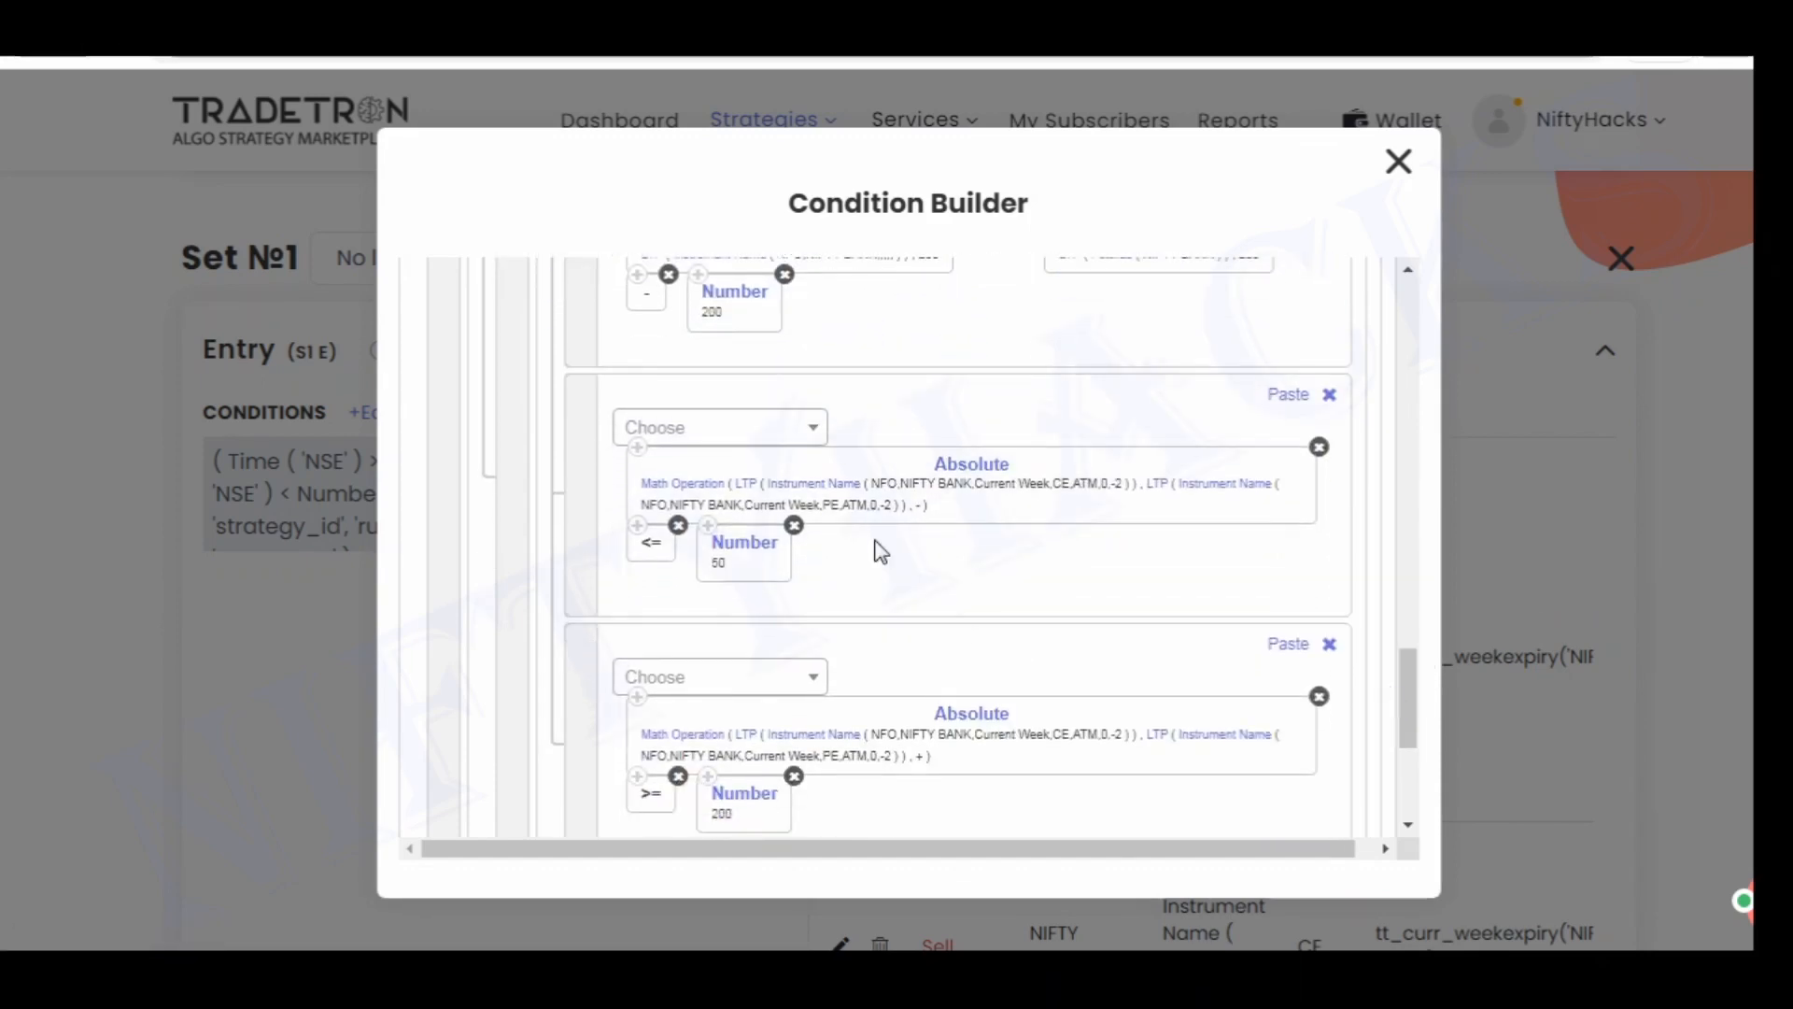
Check the CE and PE instrument parameters of the third group's difference condition, review its sum condition, and close the Condition Builder
left_click(835, 492)
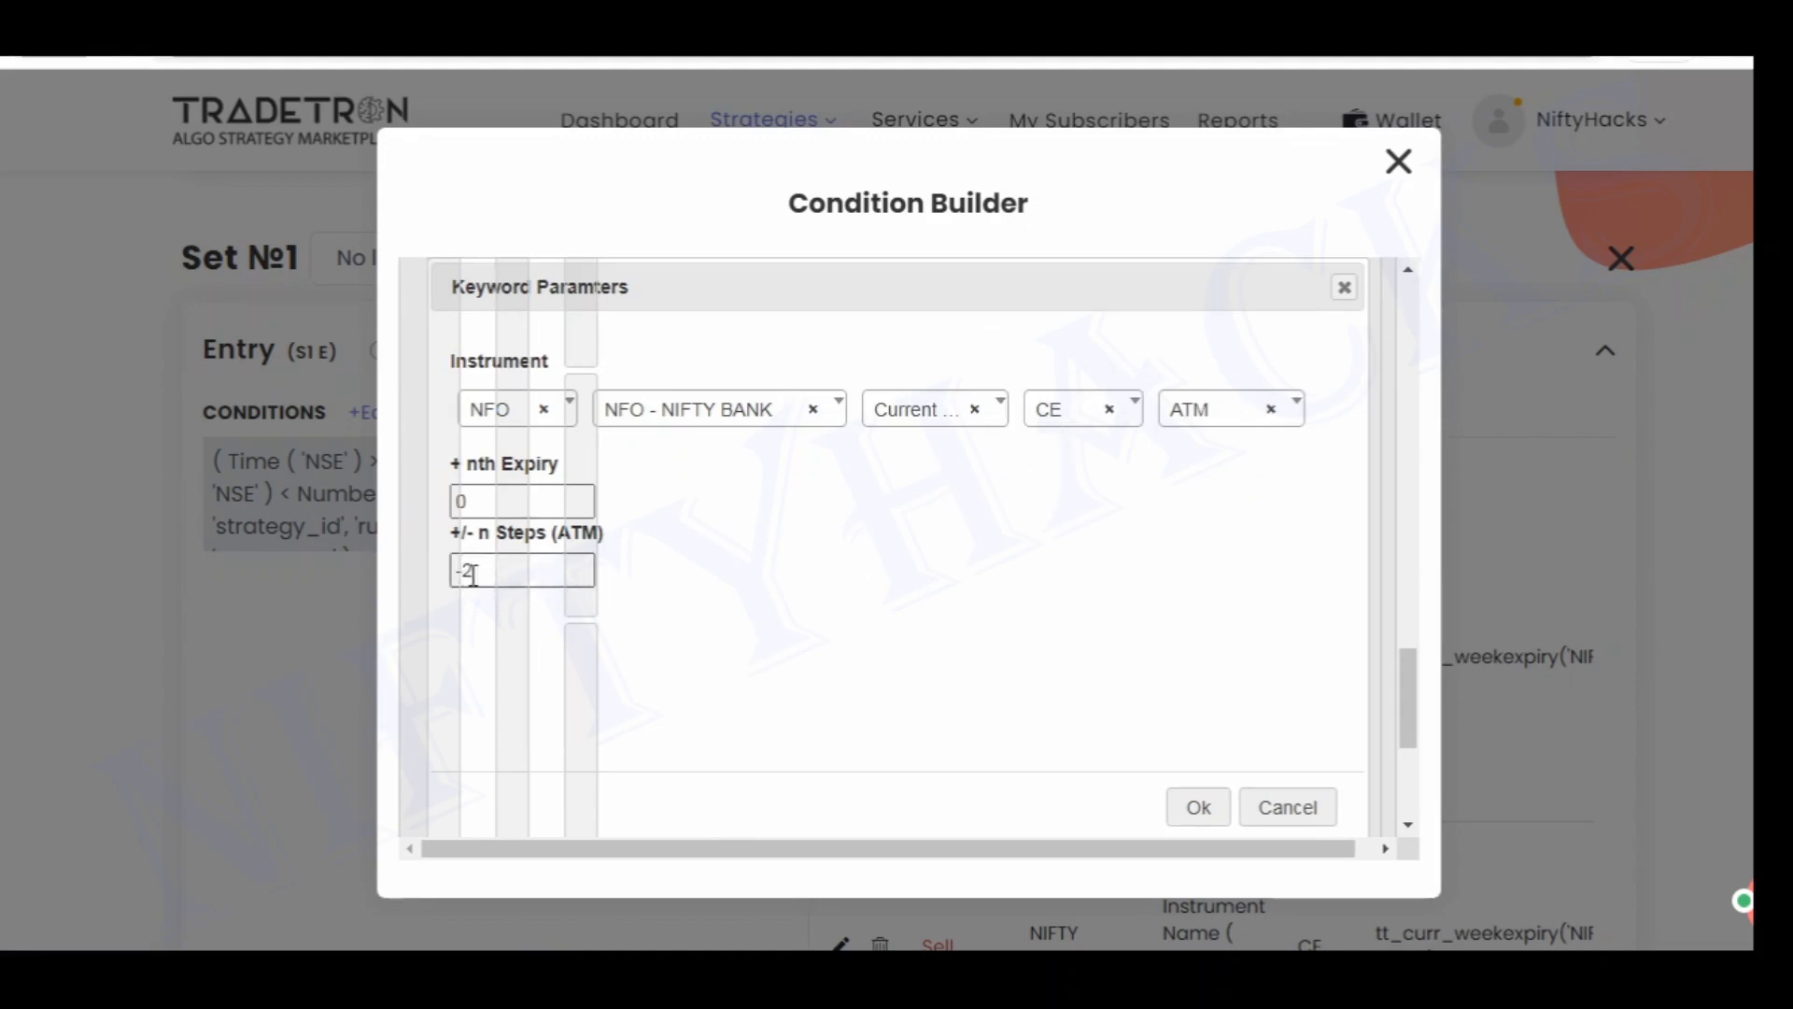
left_click(1344, 289)
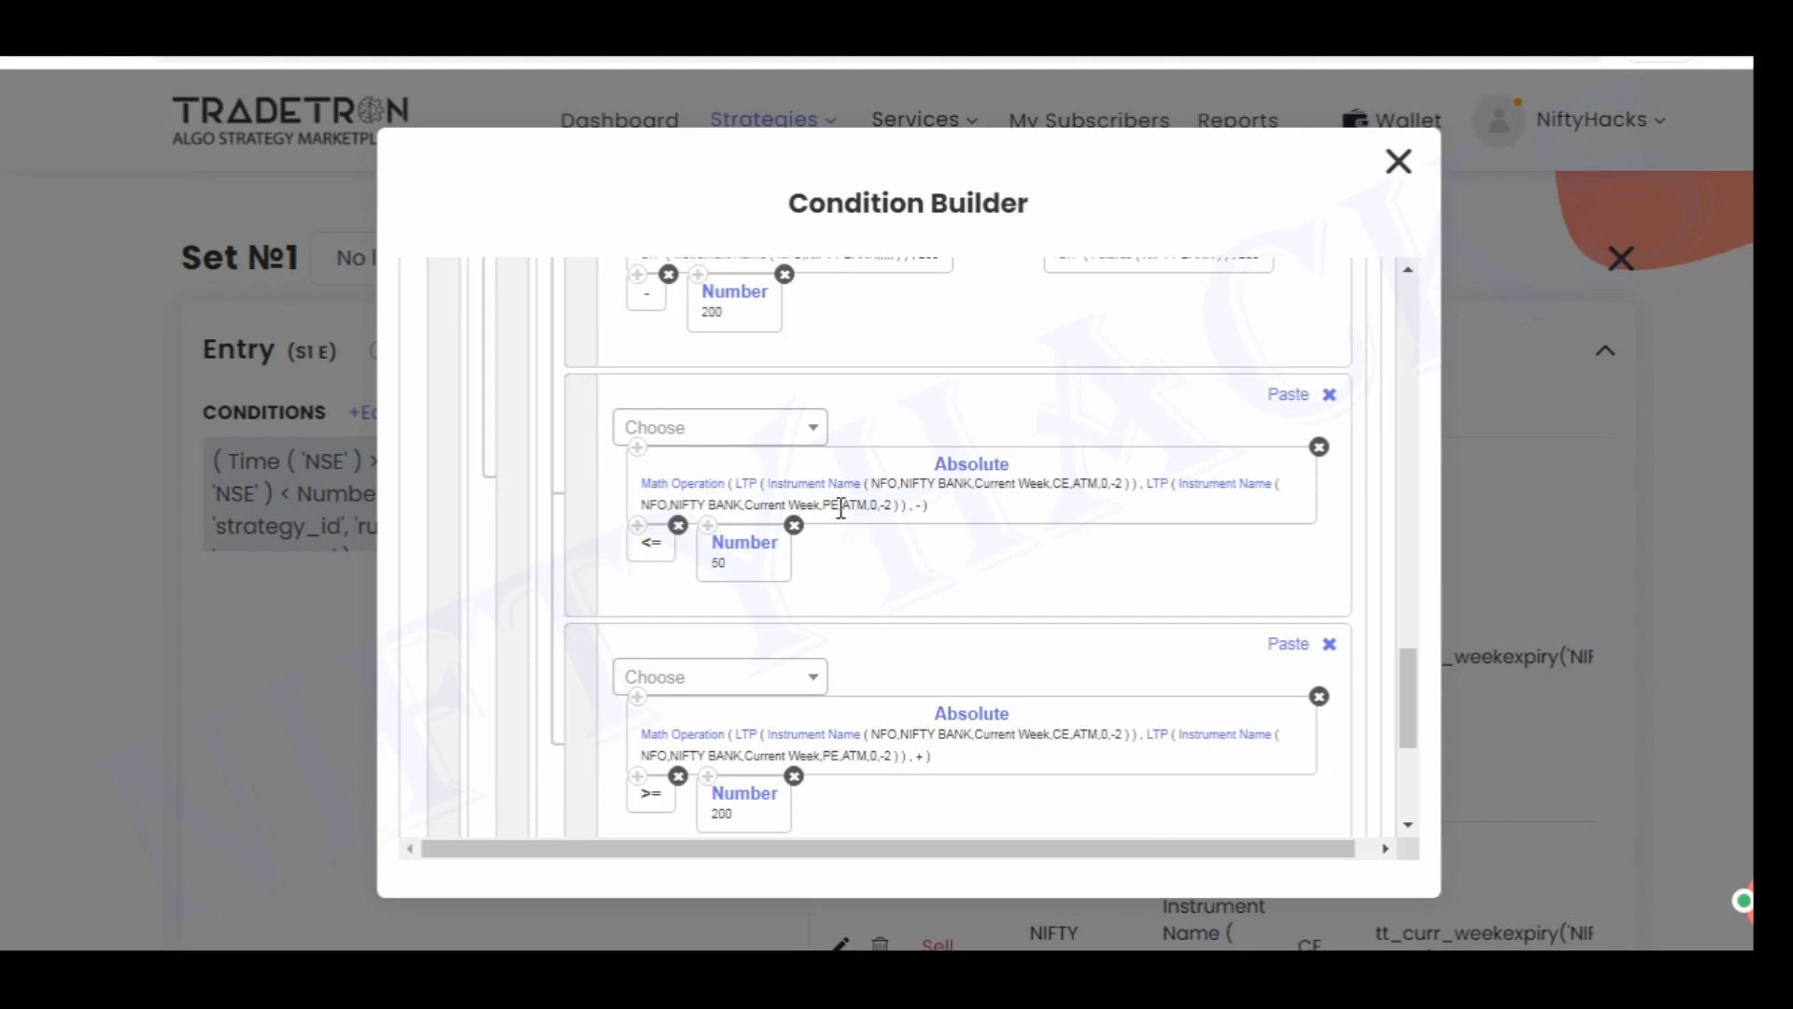
left_click(1197, 485)
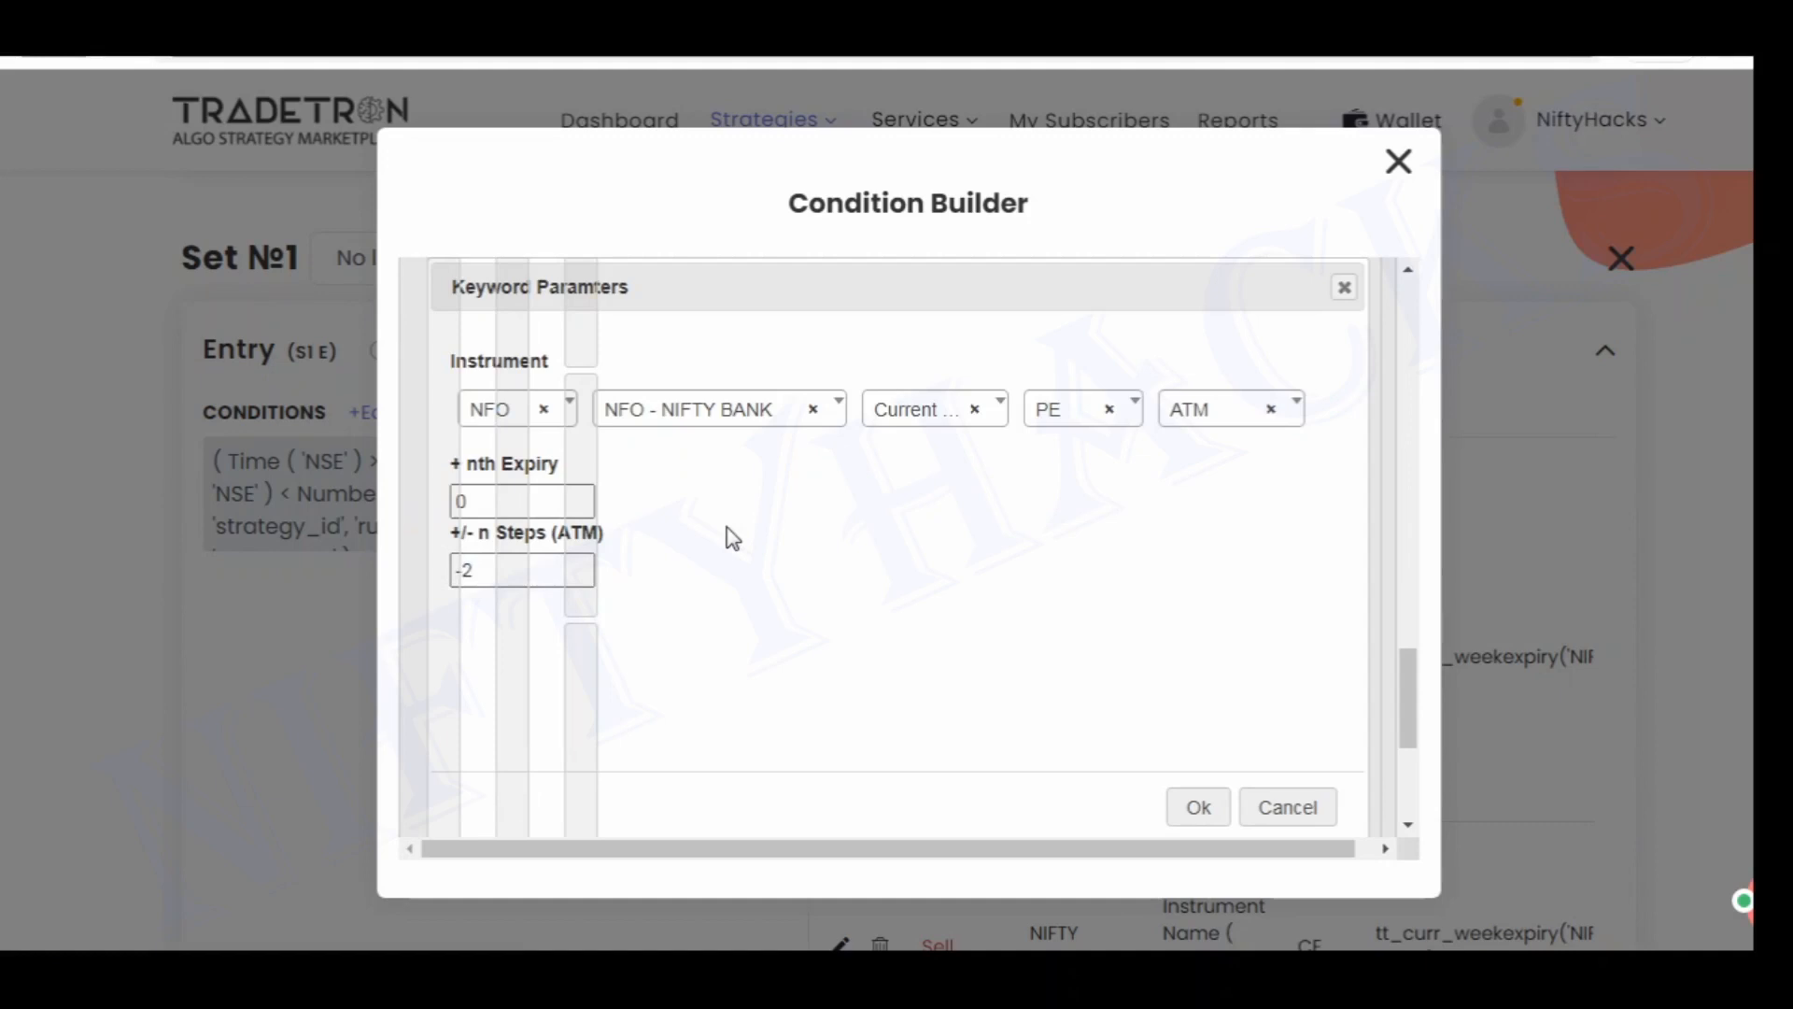
left_click(1345, 290)
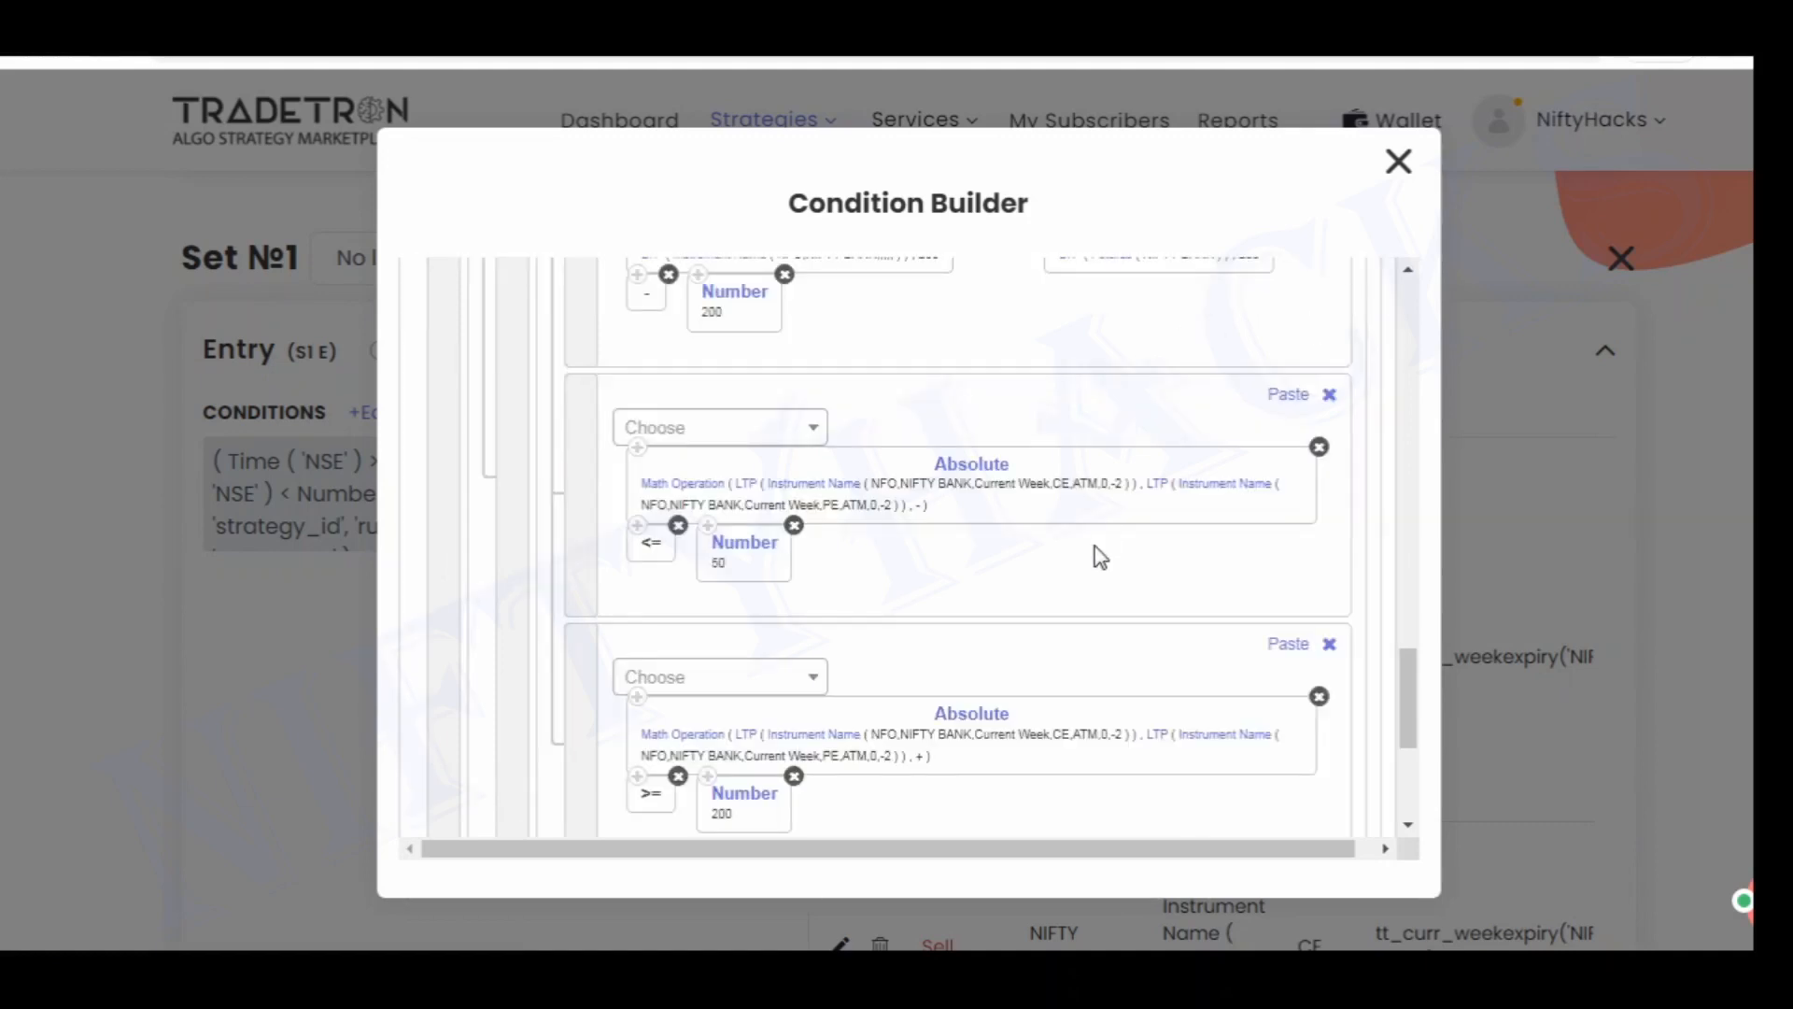
scroll(1100, 558, "down", 3)
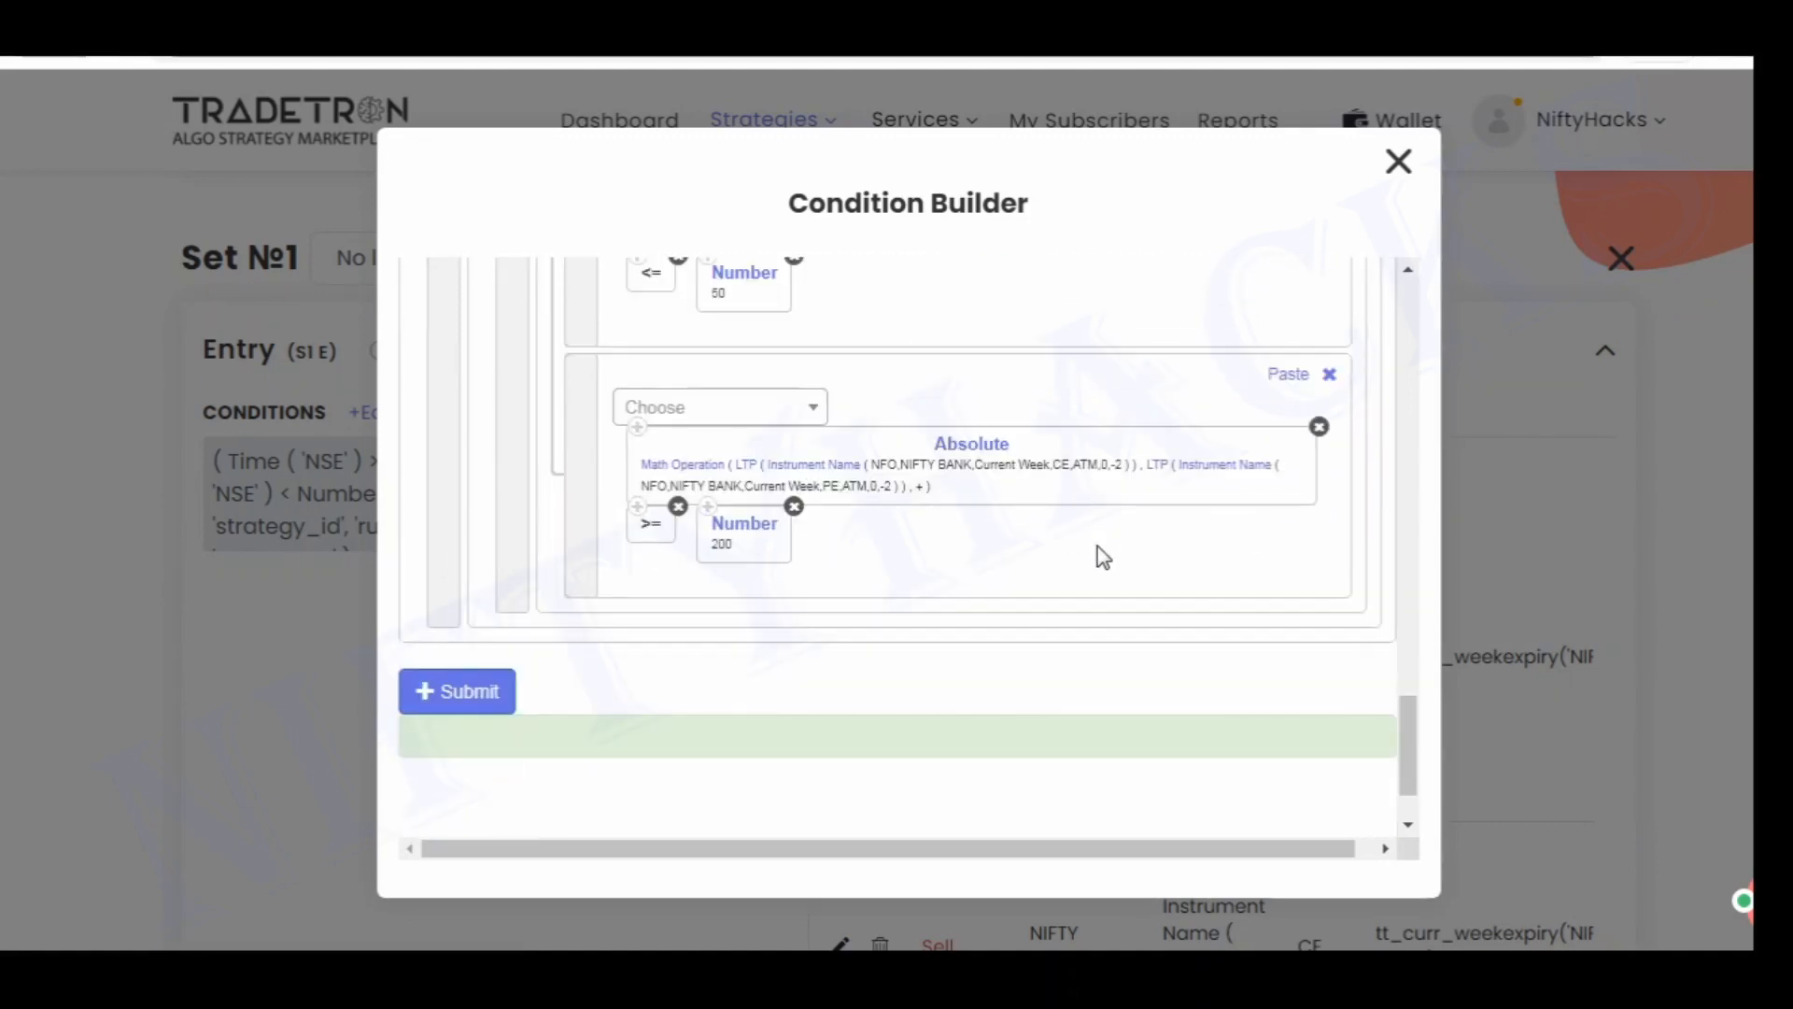
left_click(1397, 162)
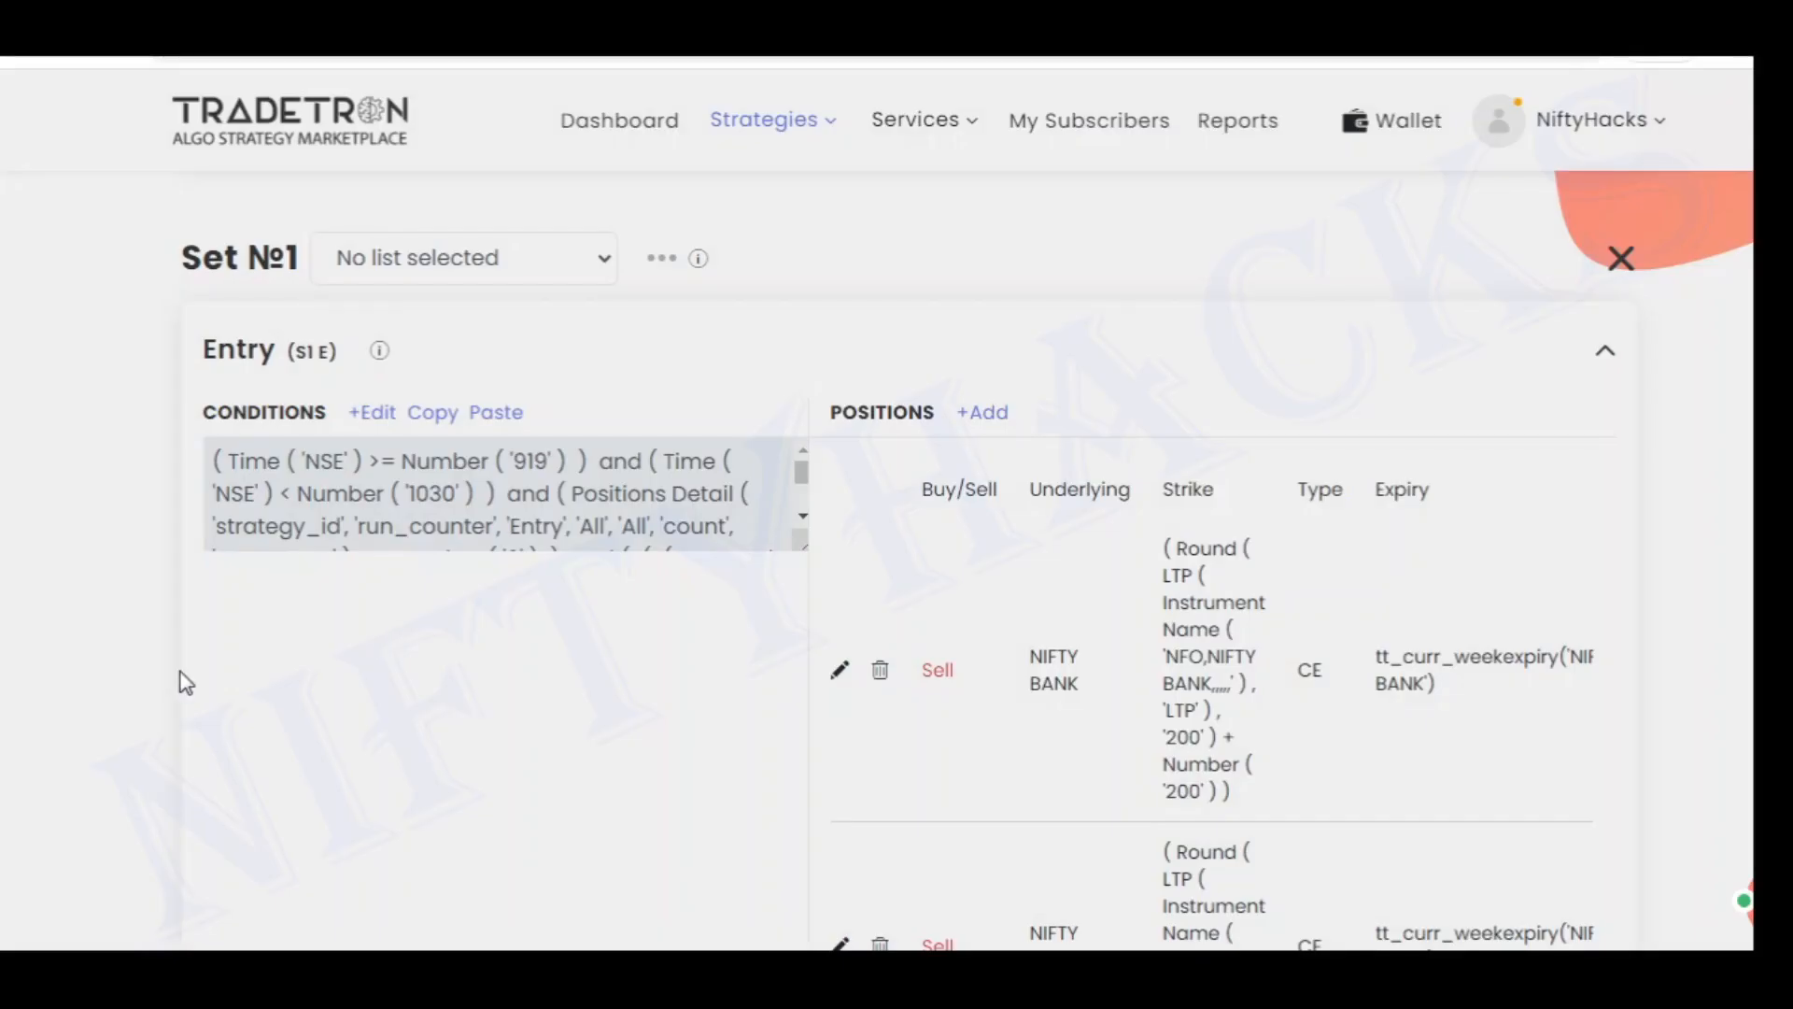
Inspect the first CE sell position's settings and its strike formula, including the Round keyword's Value and Base parameters
scroll(120, 654, "down", 3)
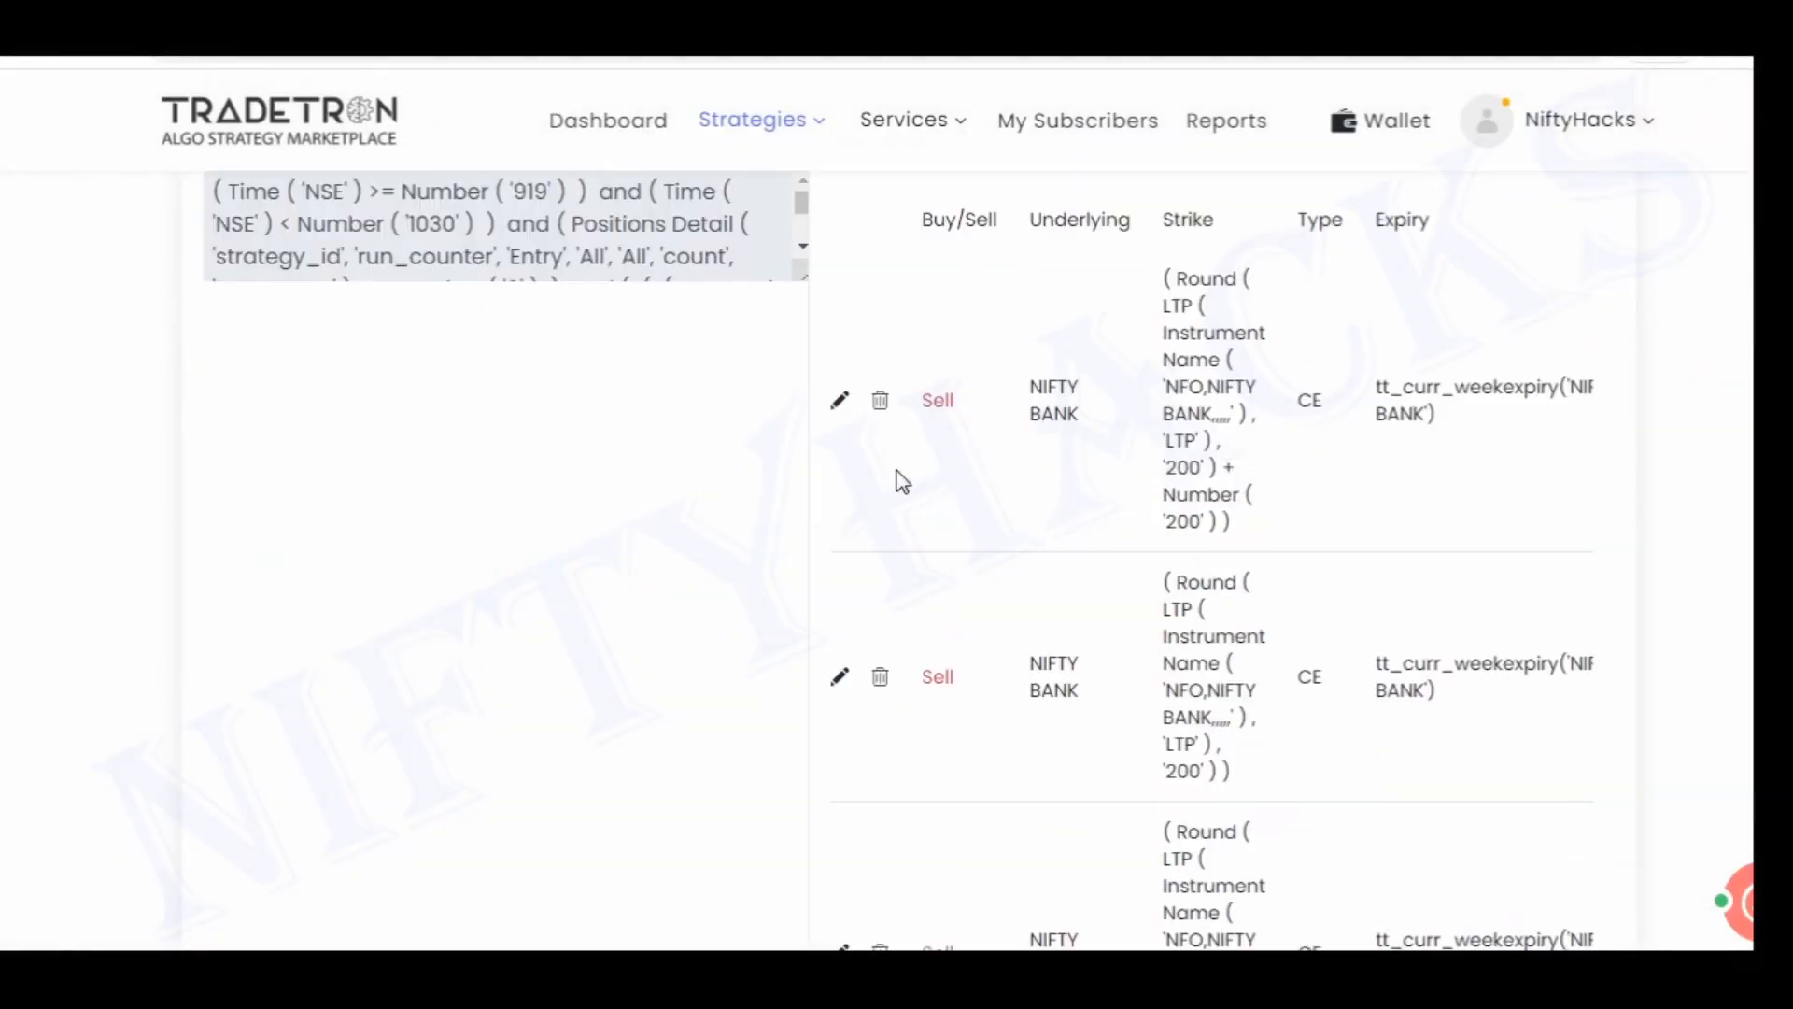
left_click(840, 402)
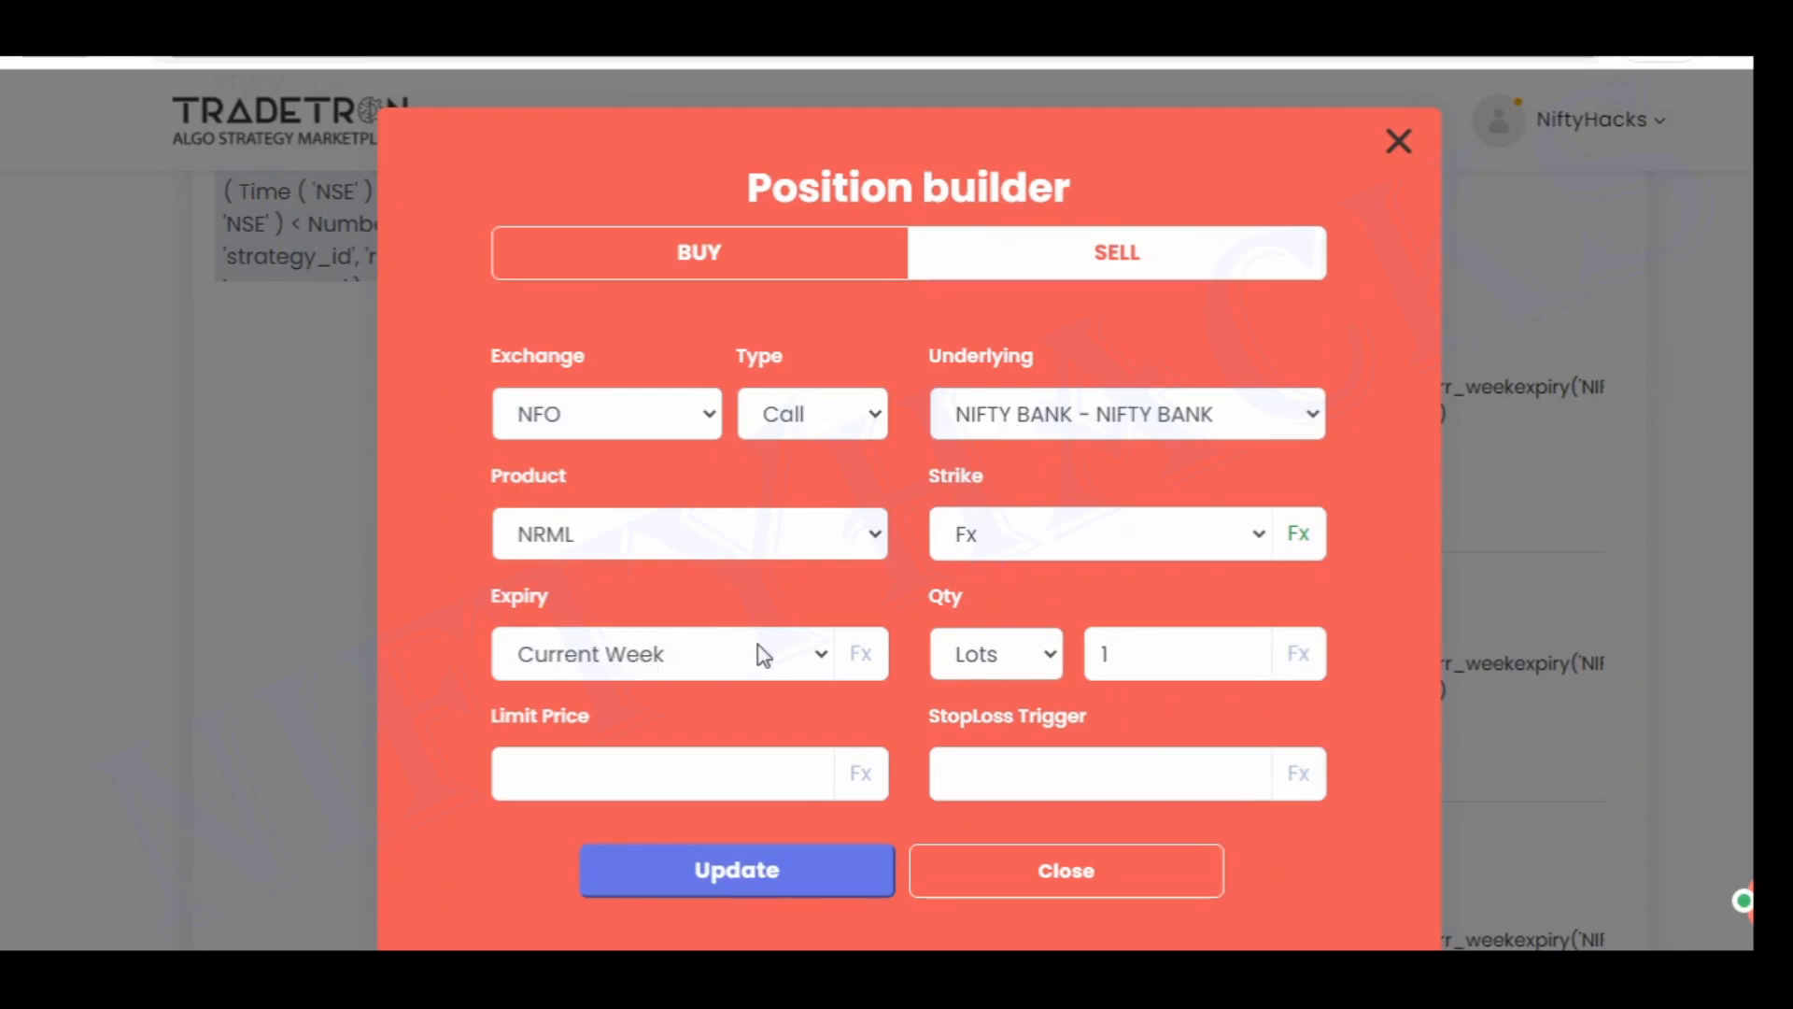
left_click(1303, 534)
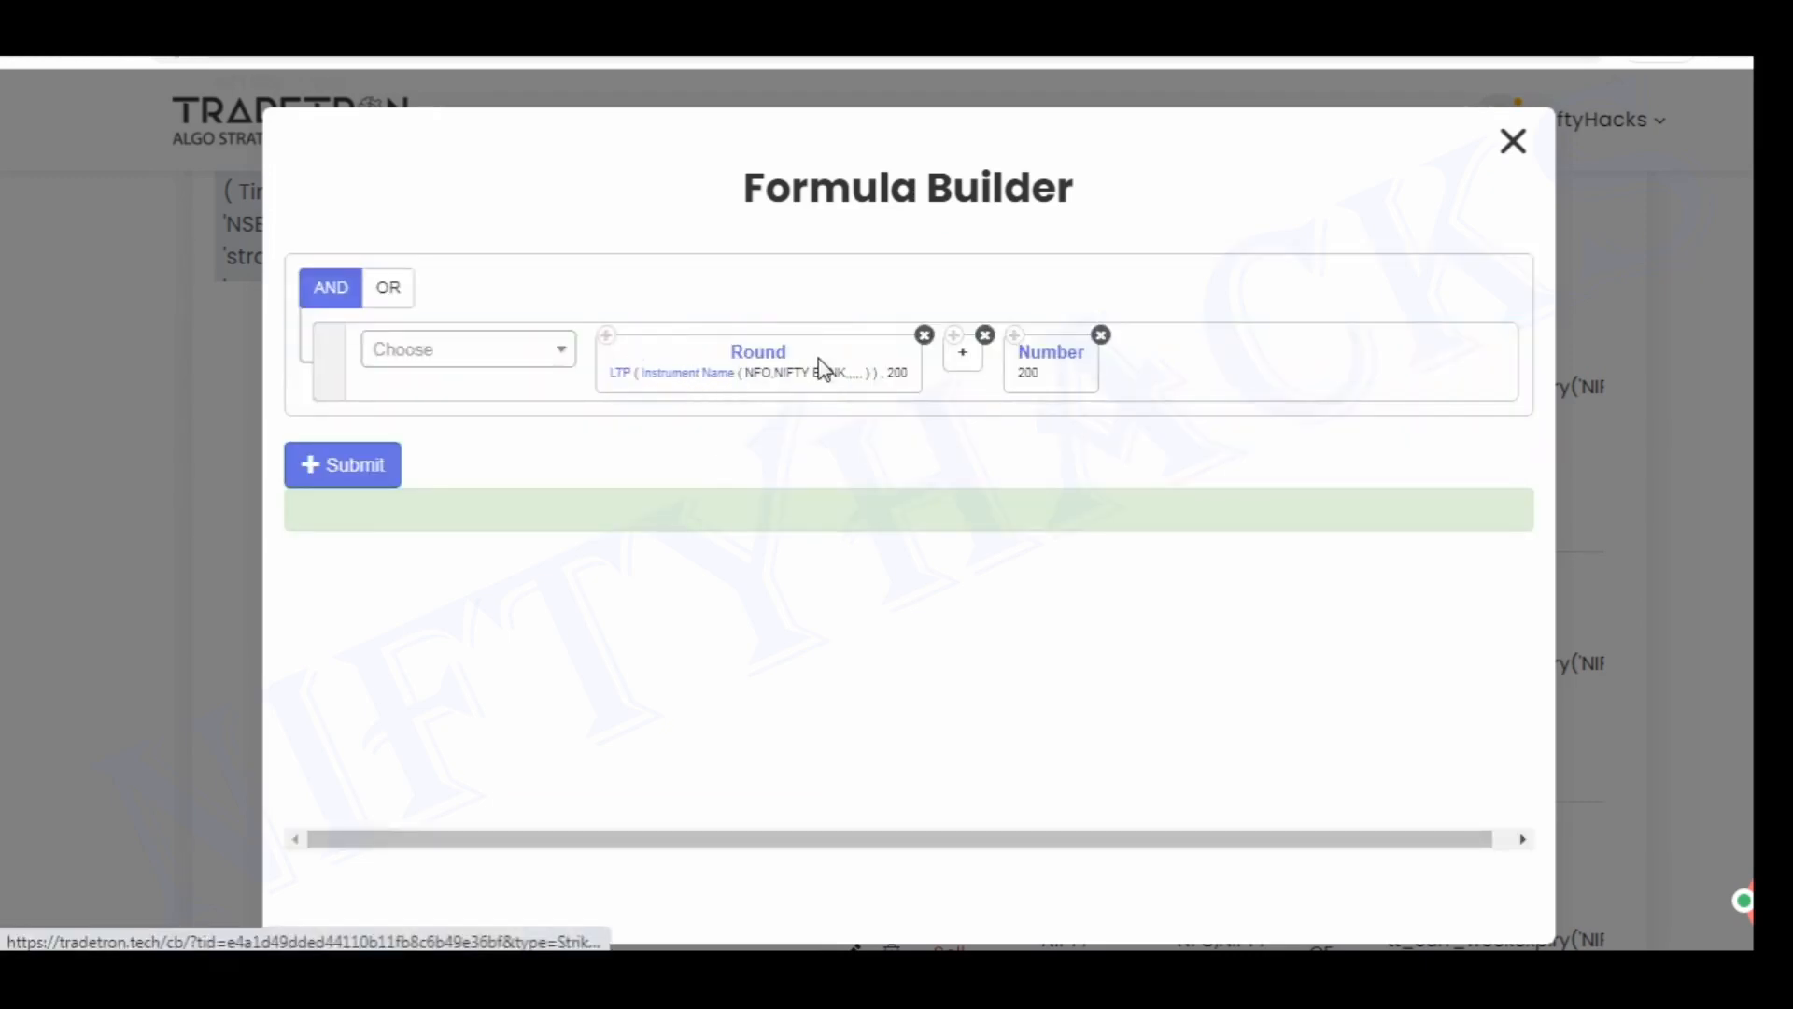
left_click(761, 361)
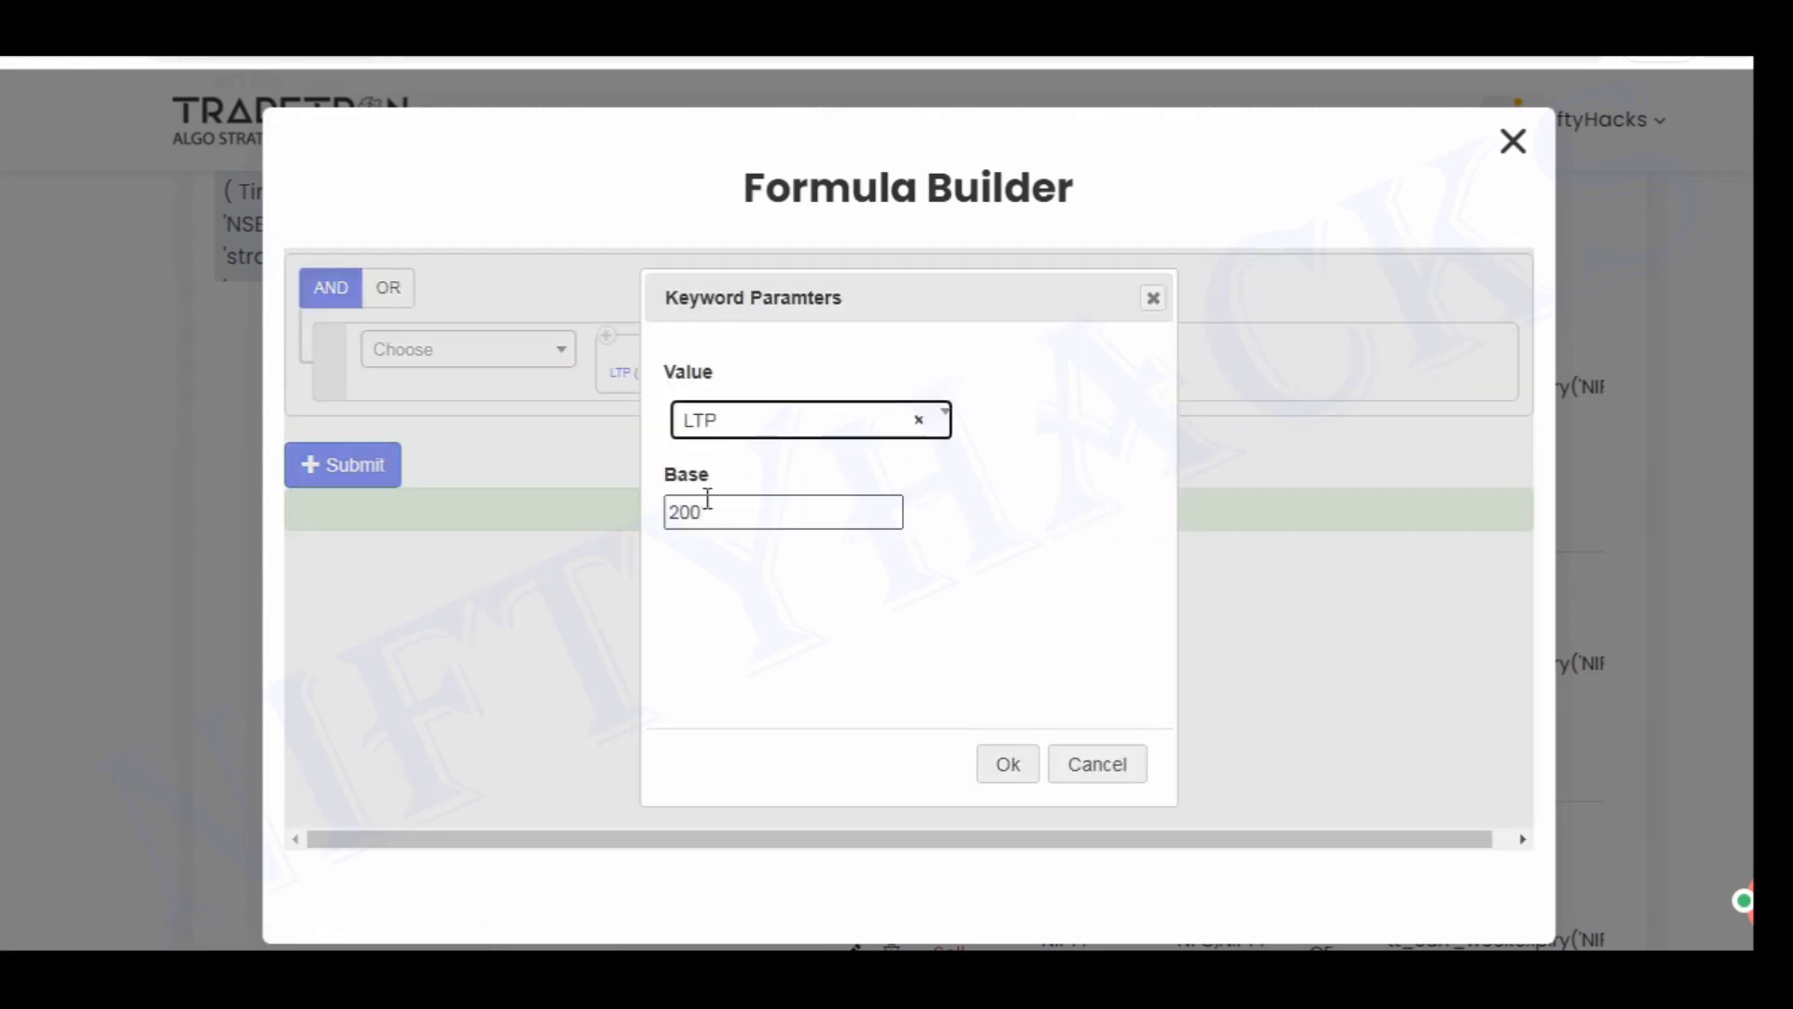
double_click(812, 511)
left_click(1155, 299)
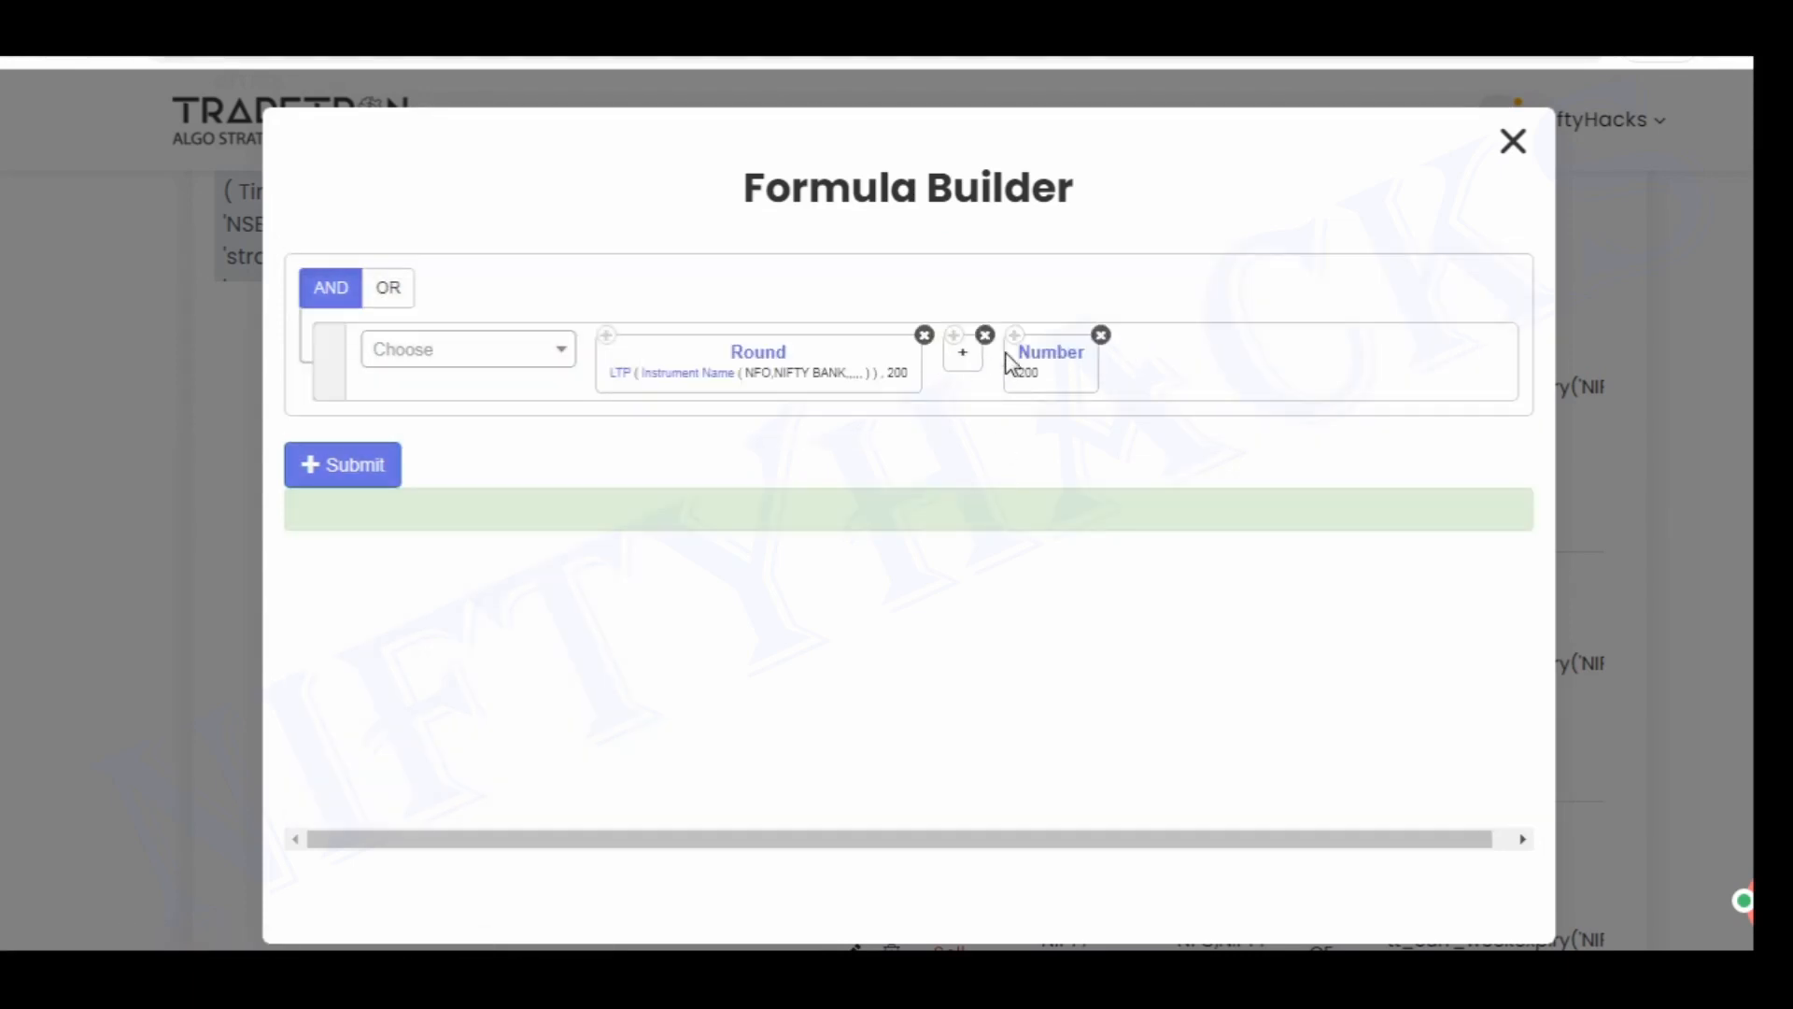
left_click(1513, 142)
left_click(1027, 867)
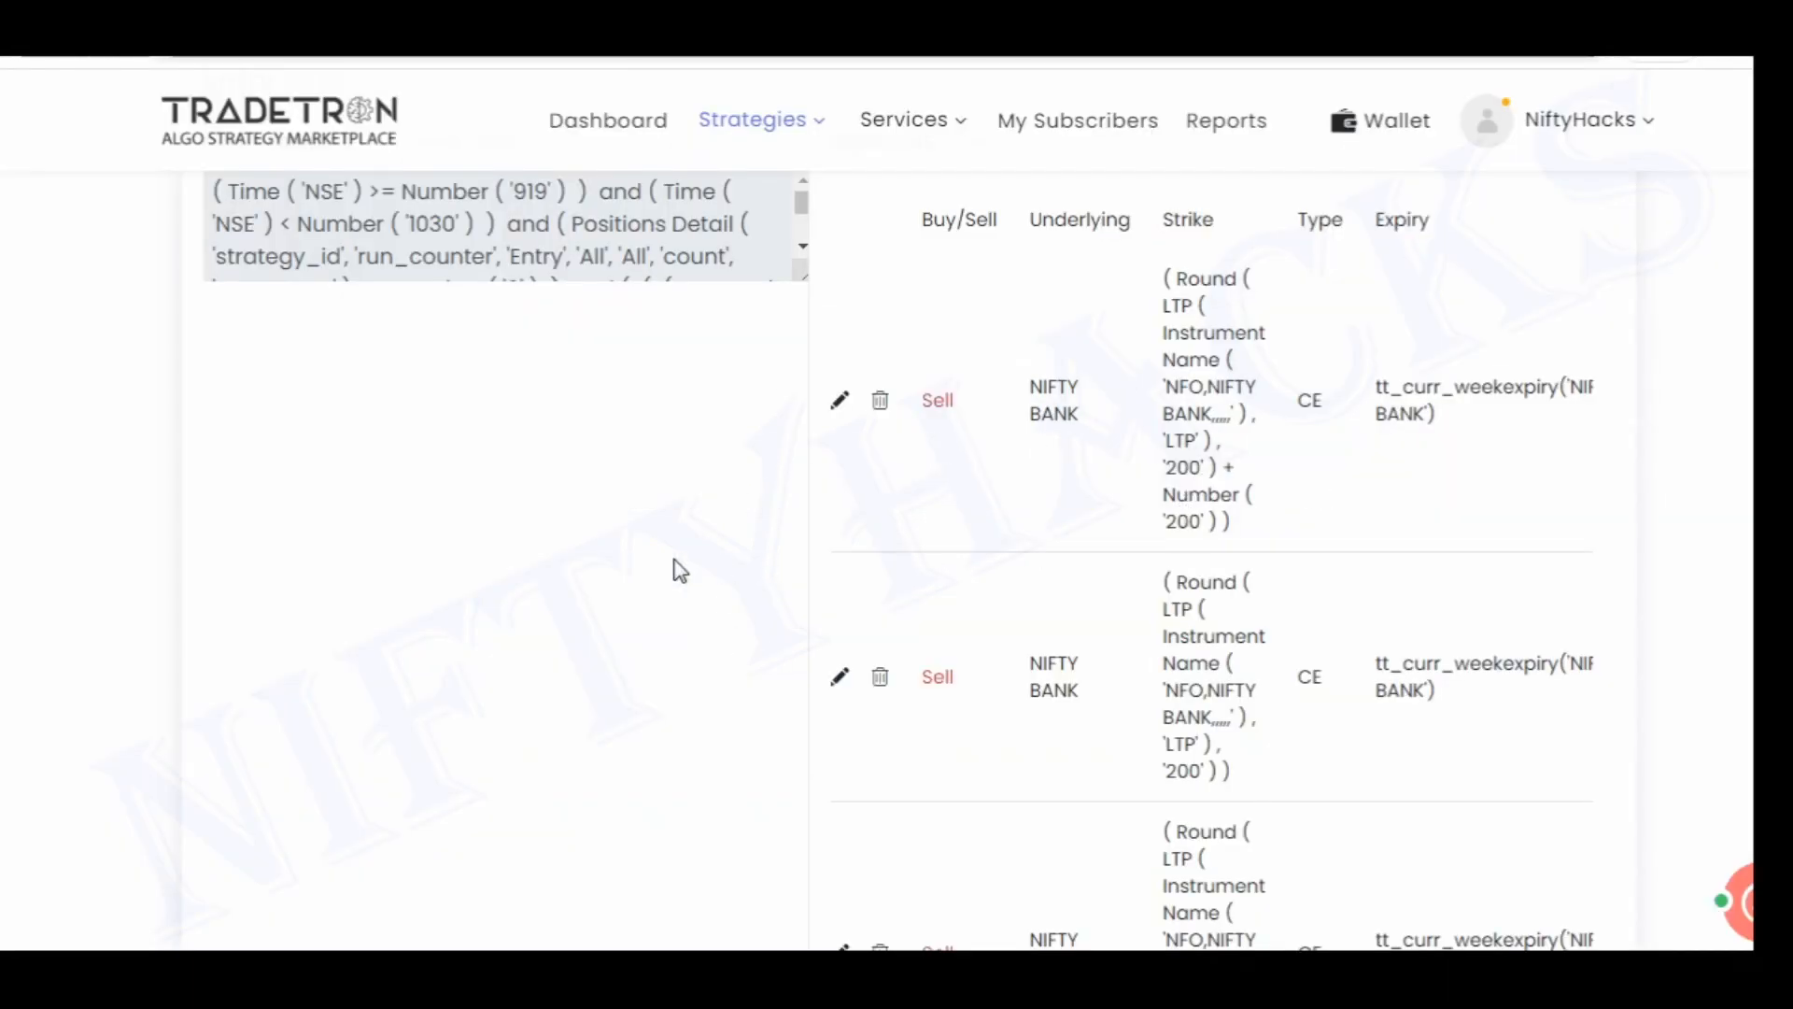
Inspect the second CE sell position and its strike formula, closing both without changes
scroll(672, 568, "down", 3)
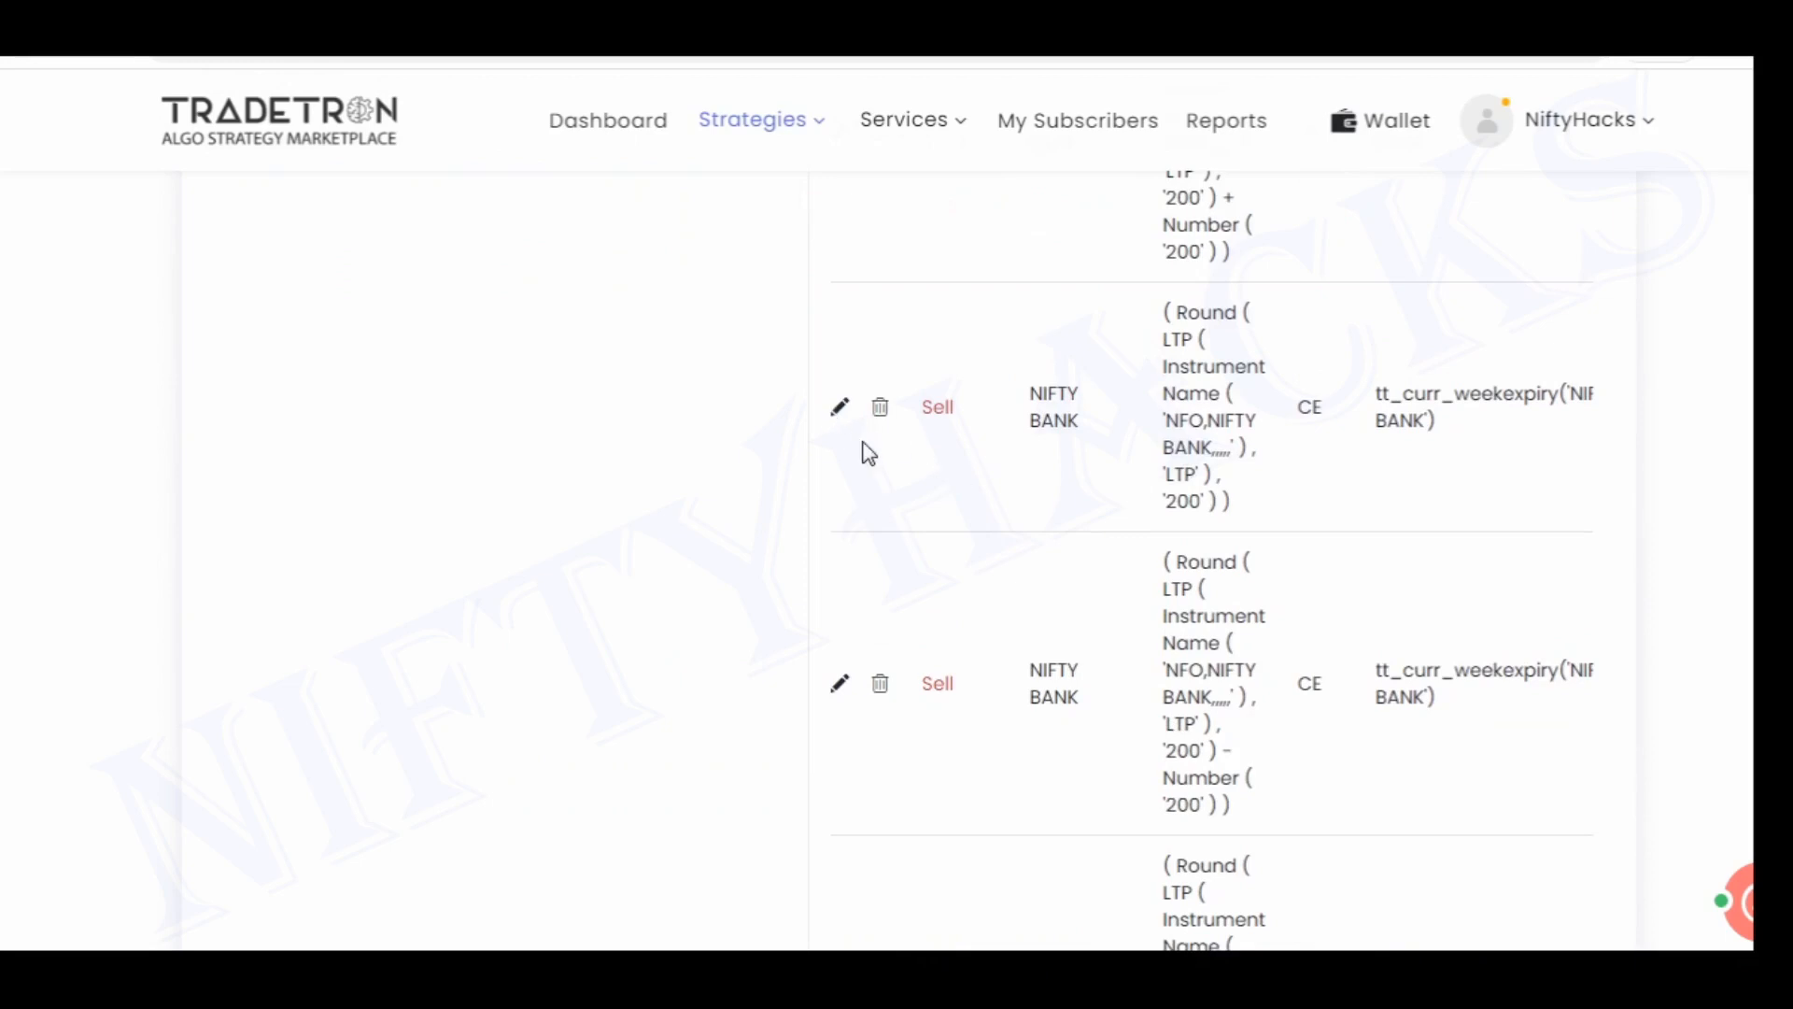
left_click(840, 406)
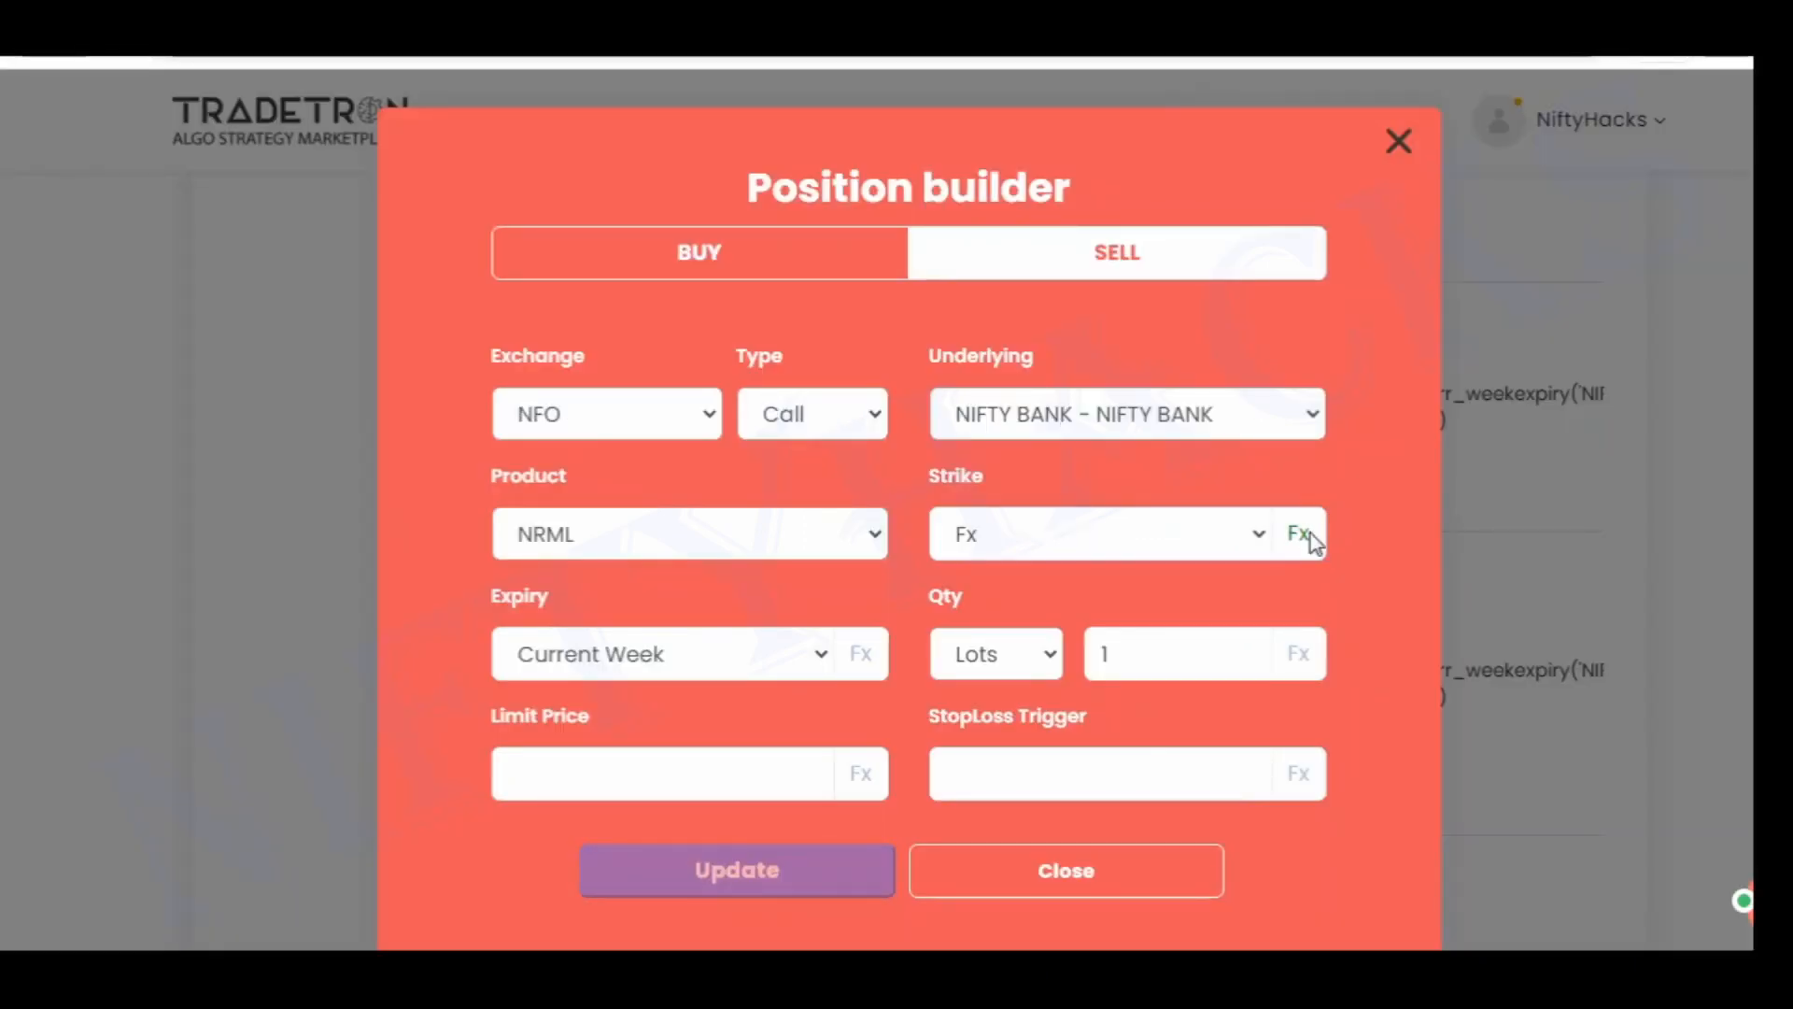
left_click(1300, 534)
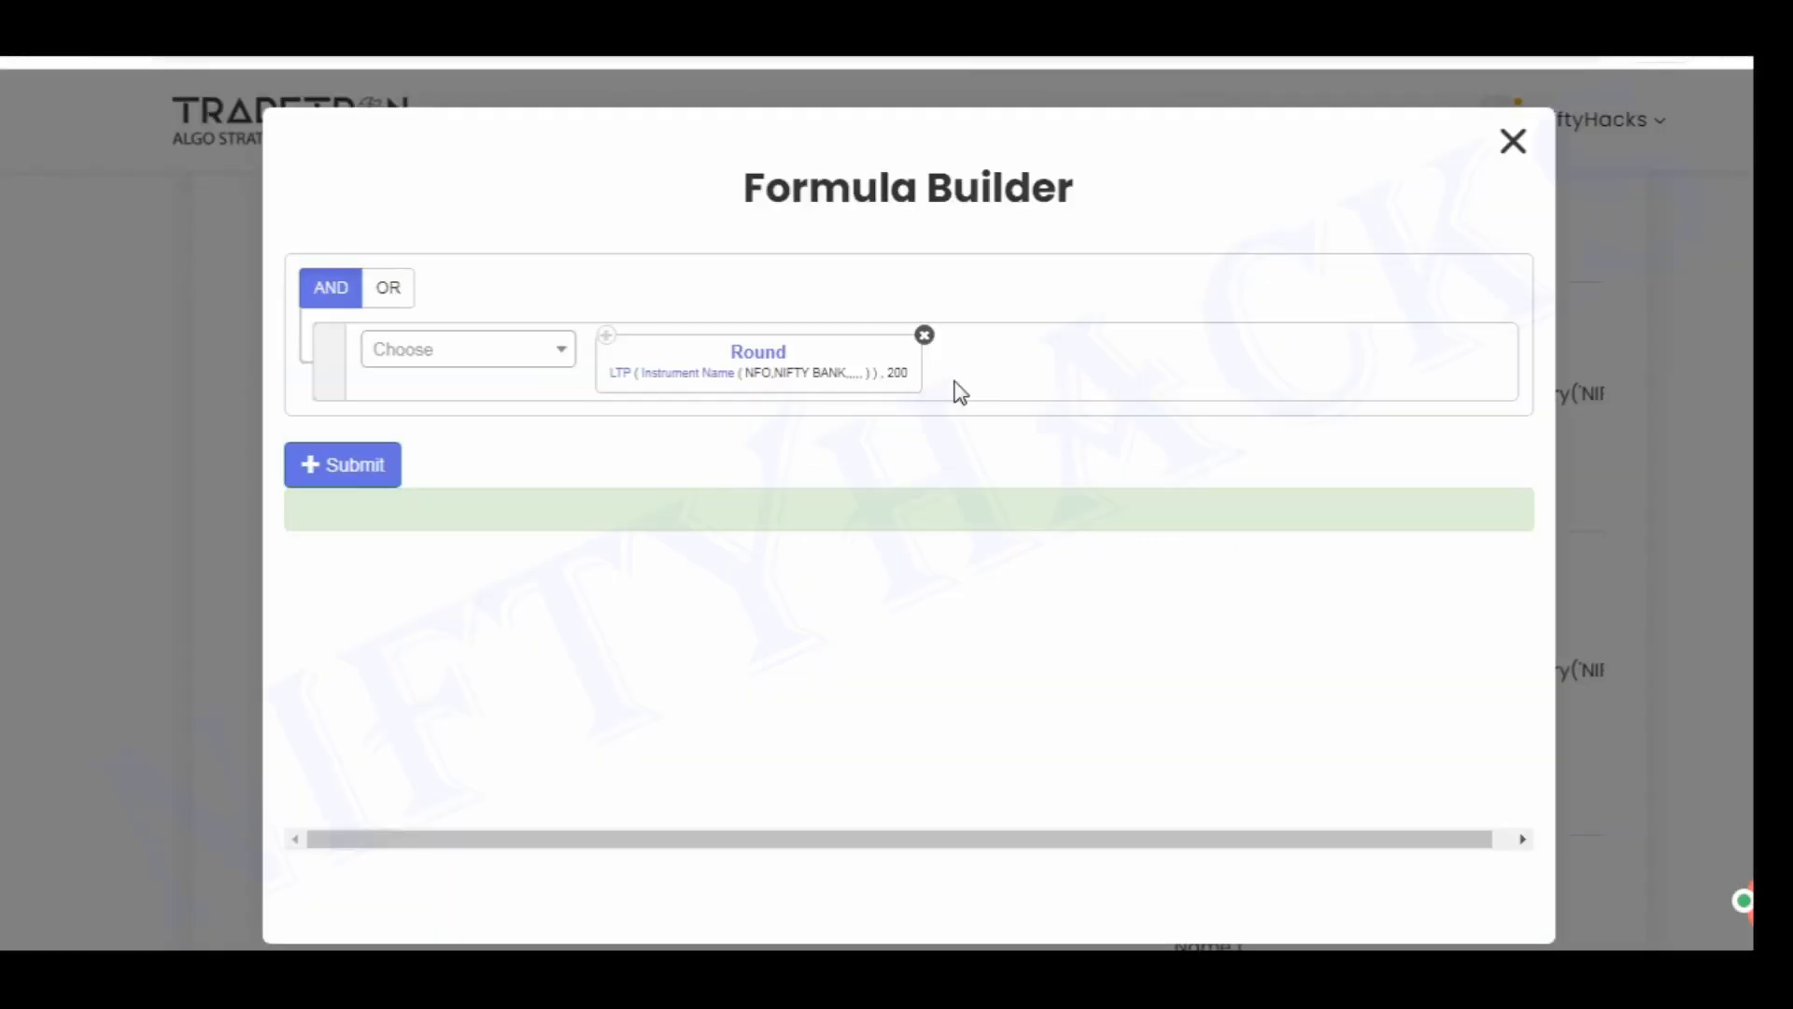
left_click(1513, 141)
left_click(1395, 139)
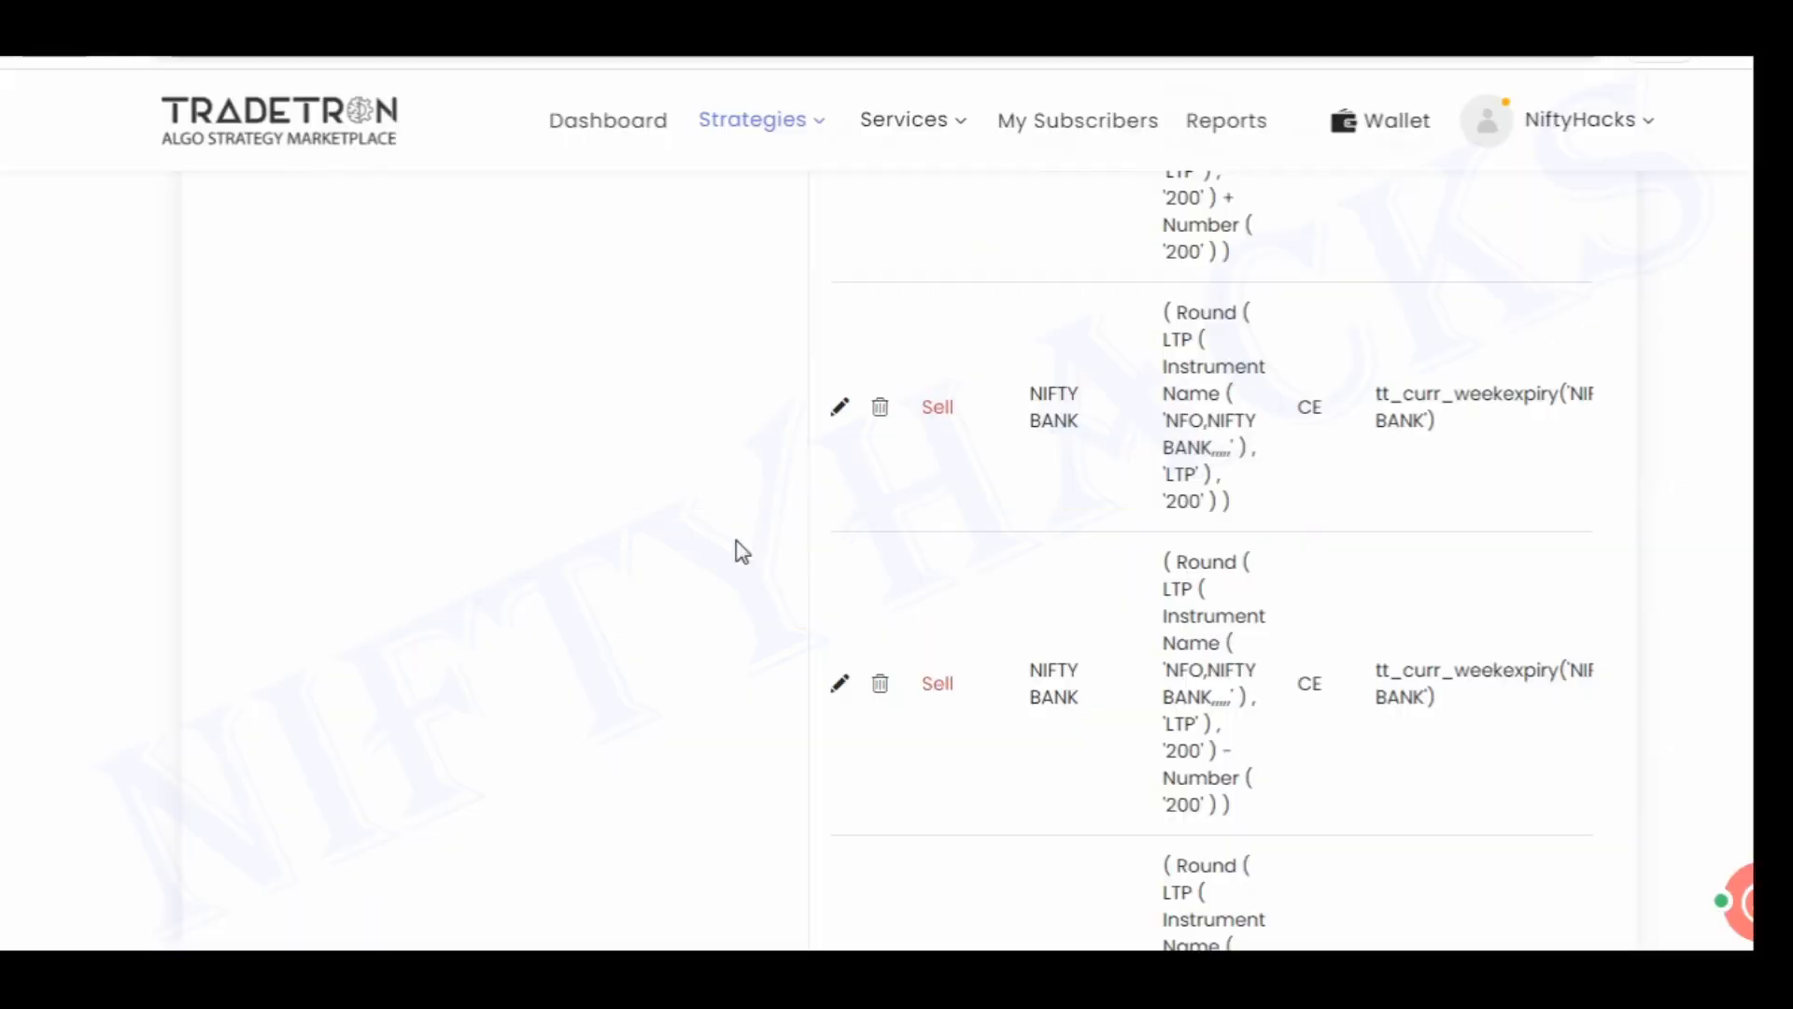
Review the strike formulas of the remaining CE and PE sell positions in the Entry section and glance at the first Repair Once section
scroll(713, 556, "down", 2)
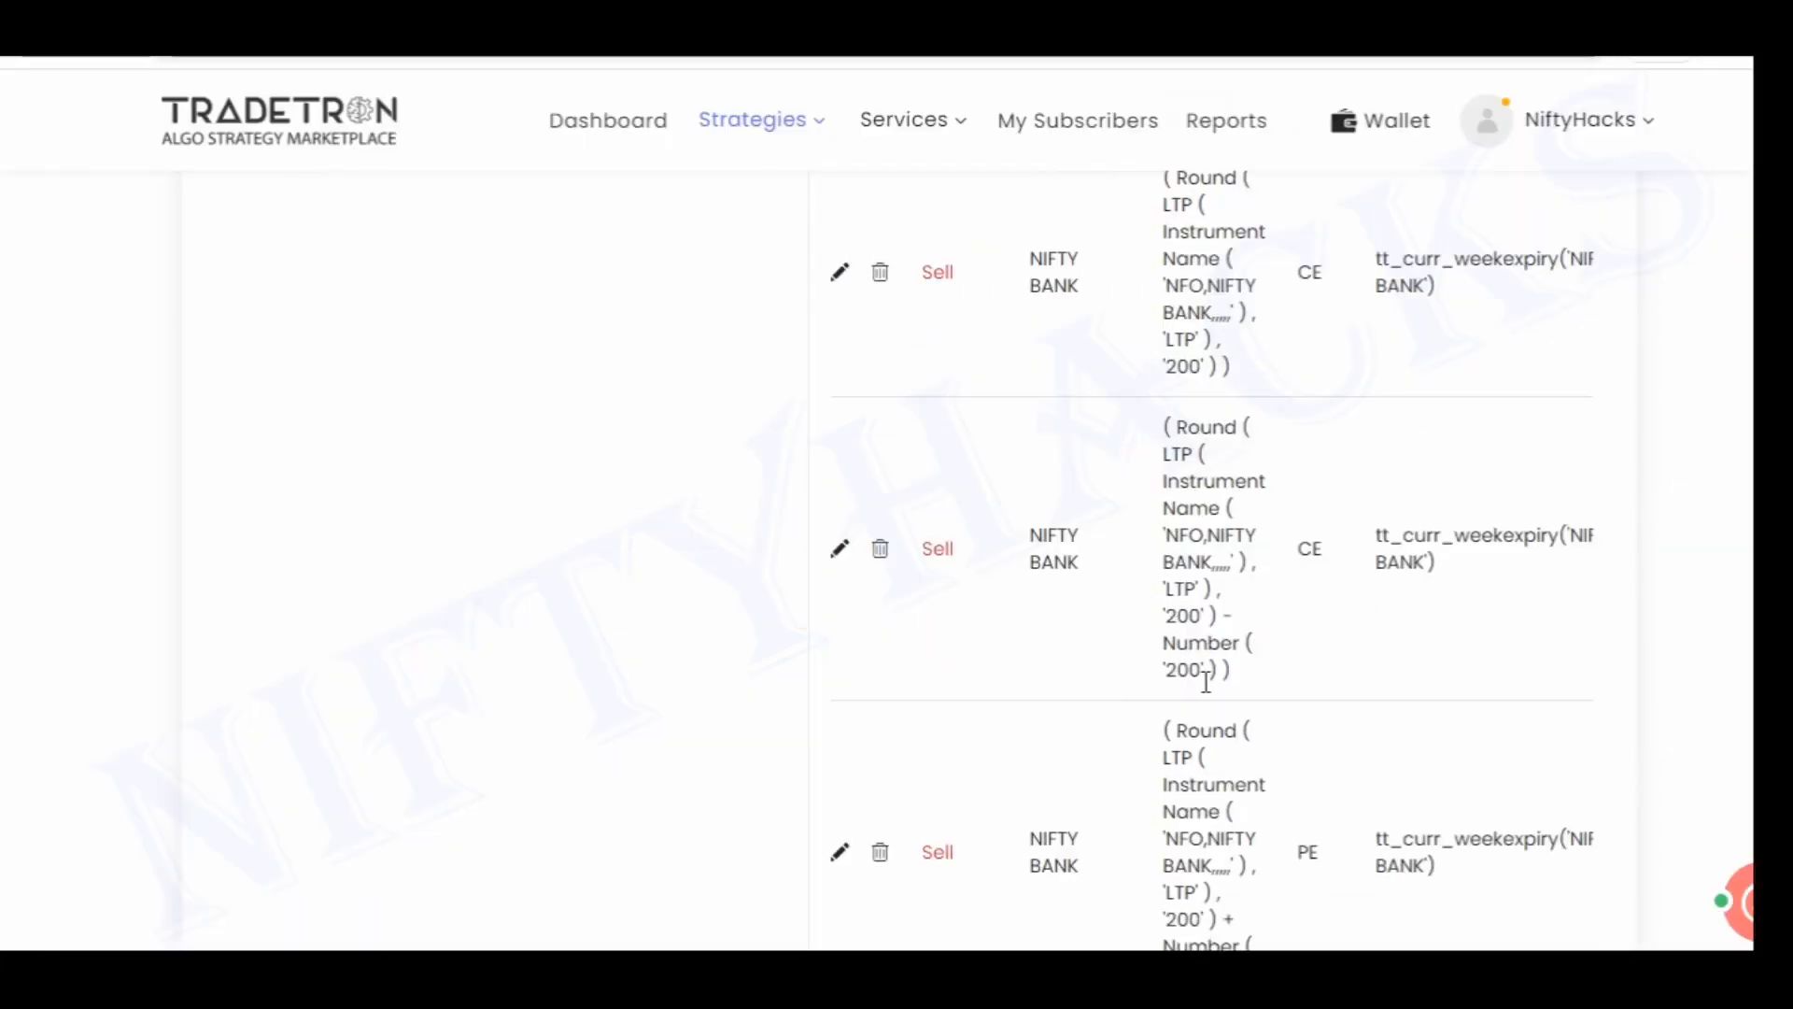
scroll(742, 660, "down", 4)
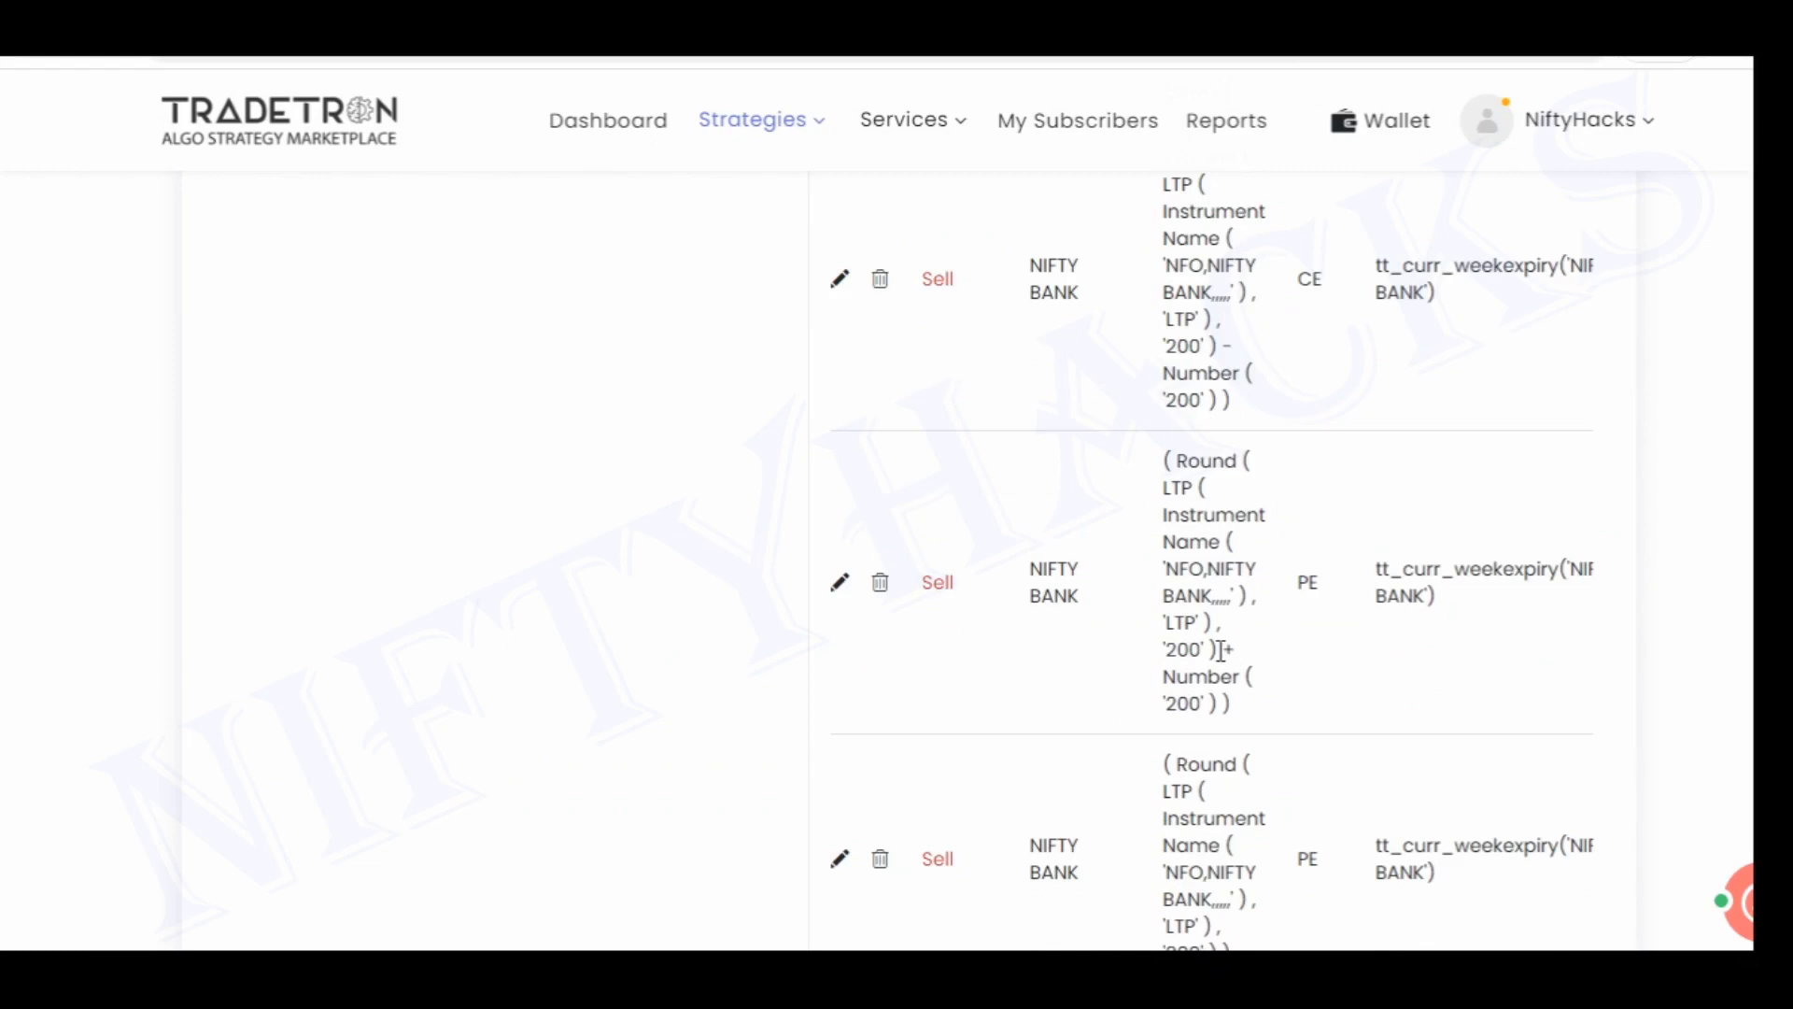
scroll(552, 661, "down", 8)
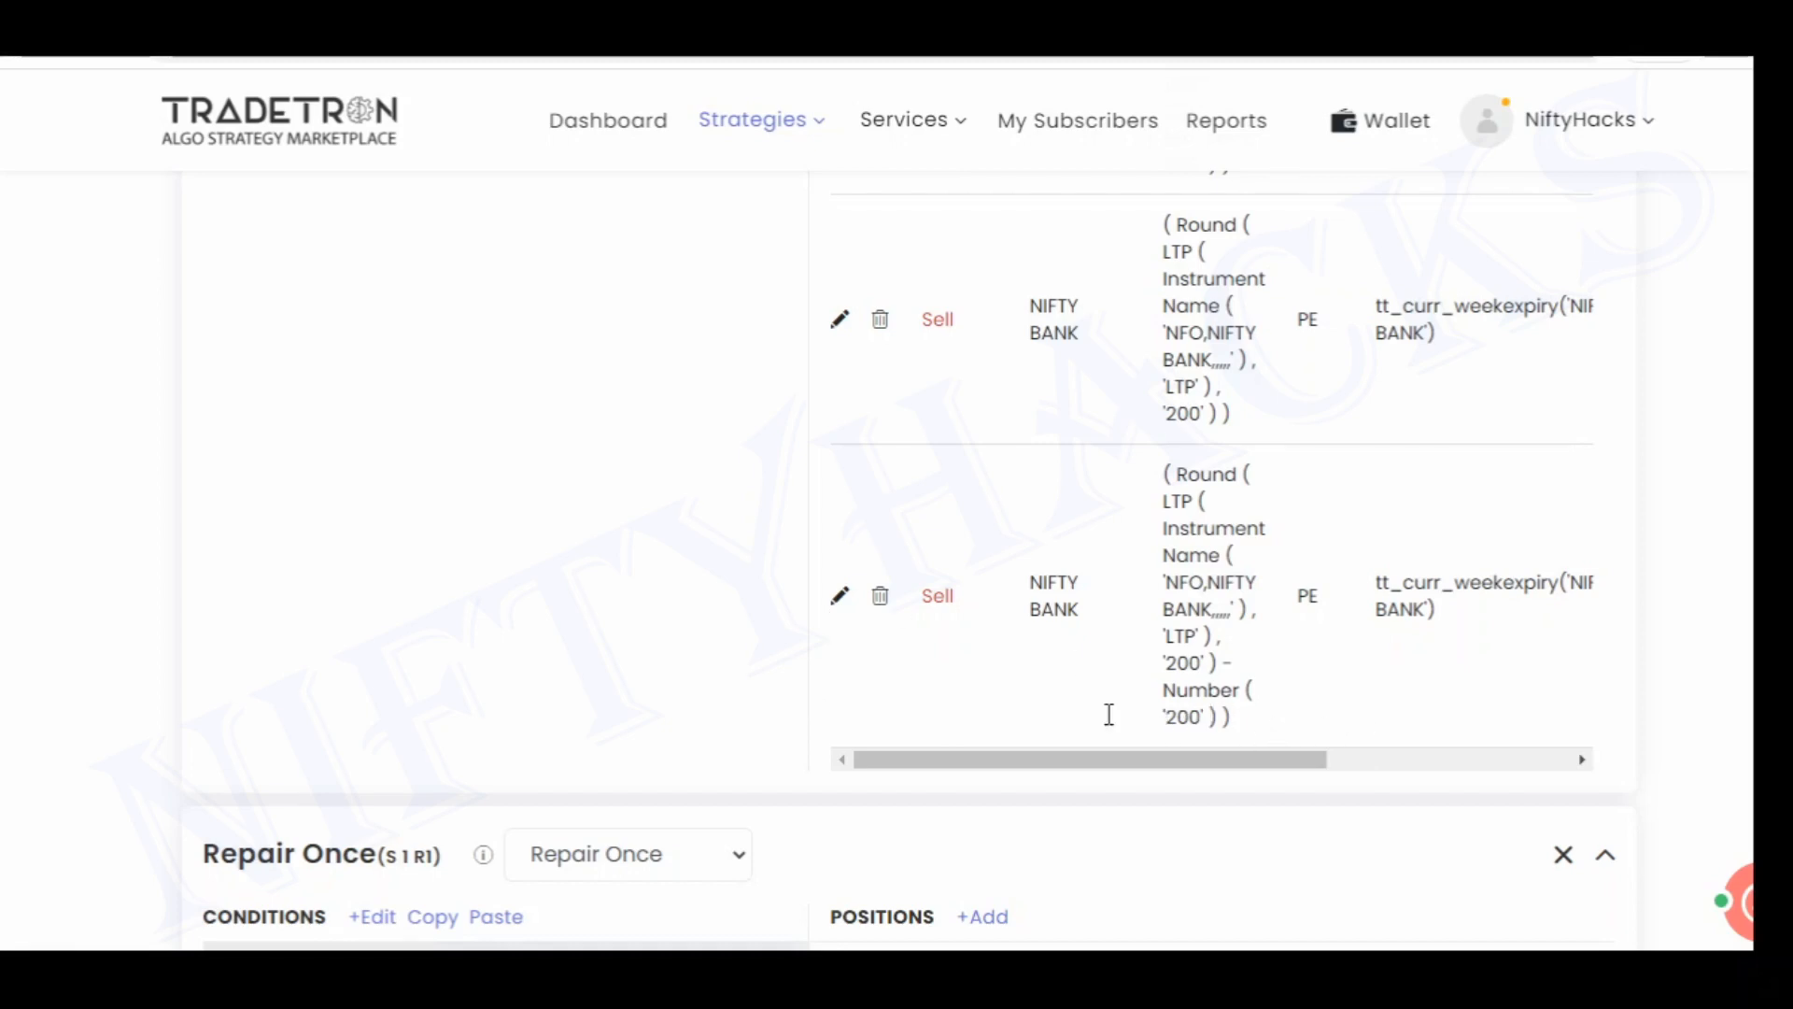
scroll(140, 610, "down", 8)
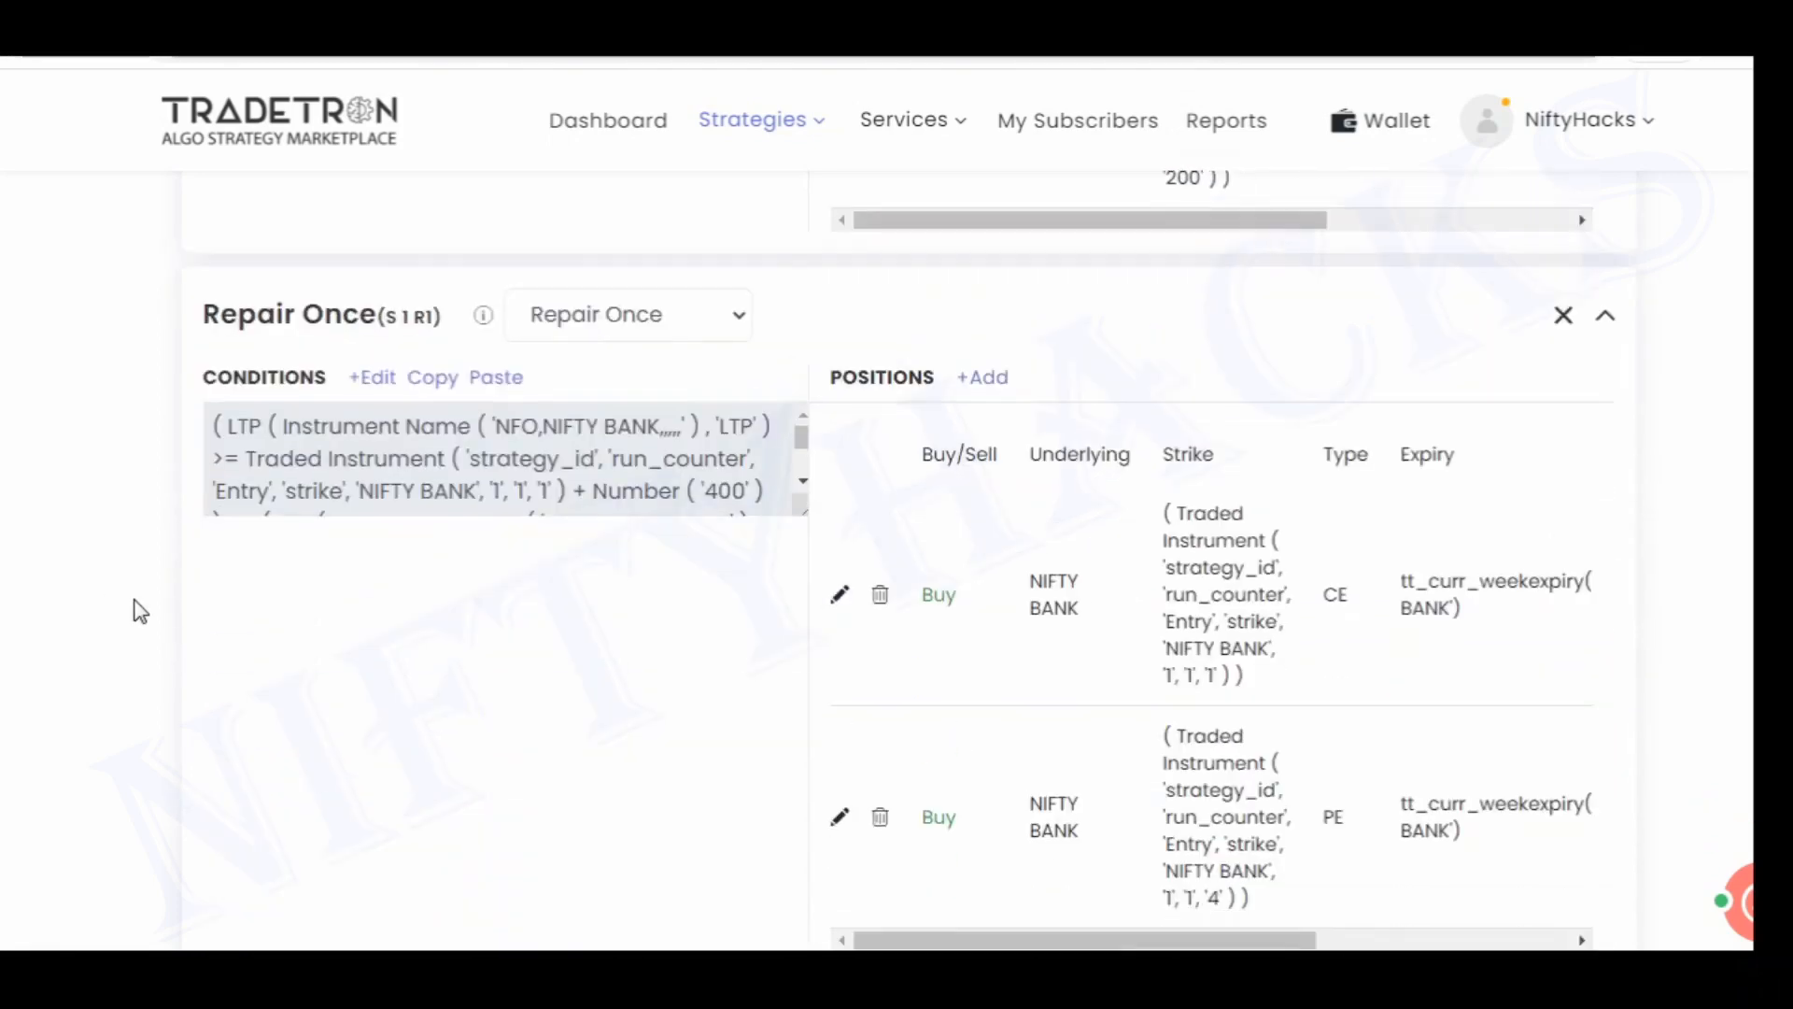
scroll(40, 533, "up", 10)
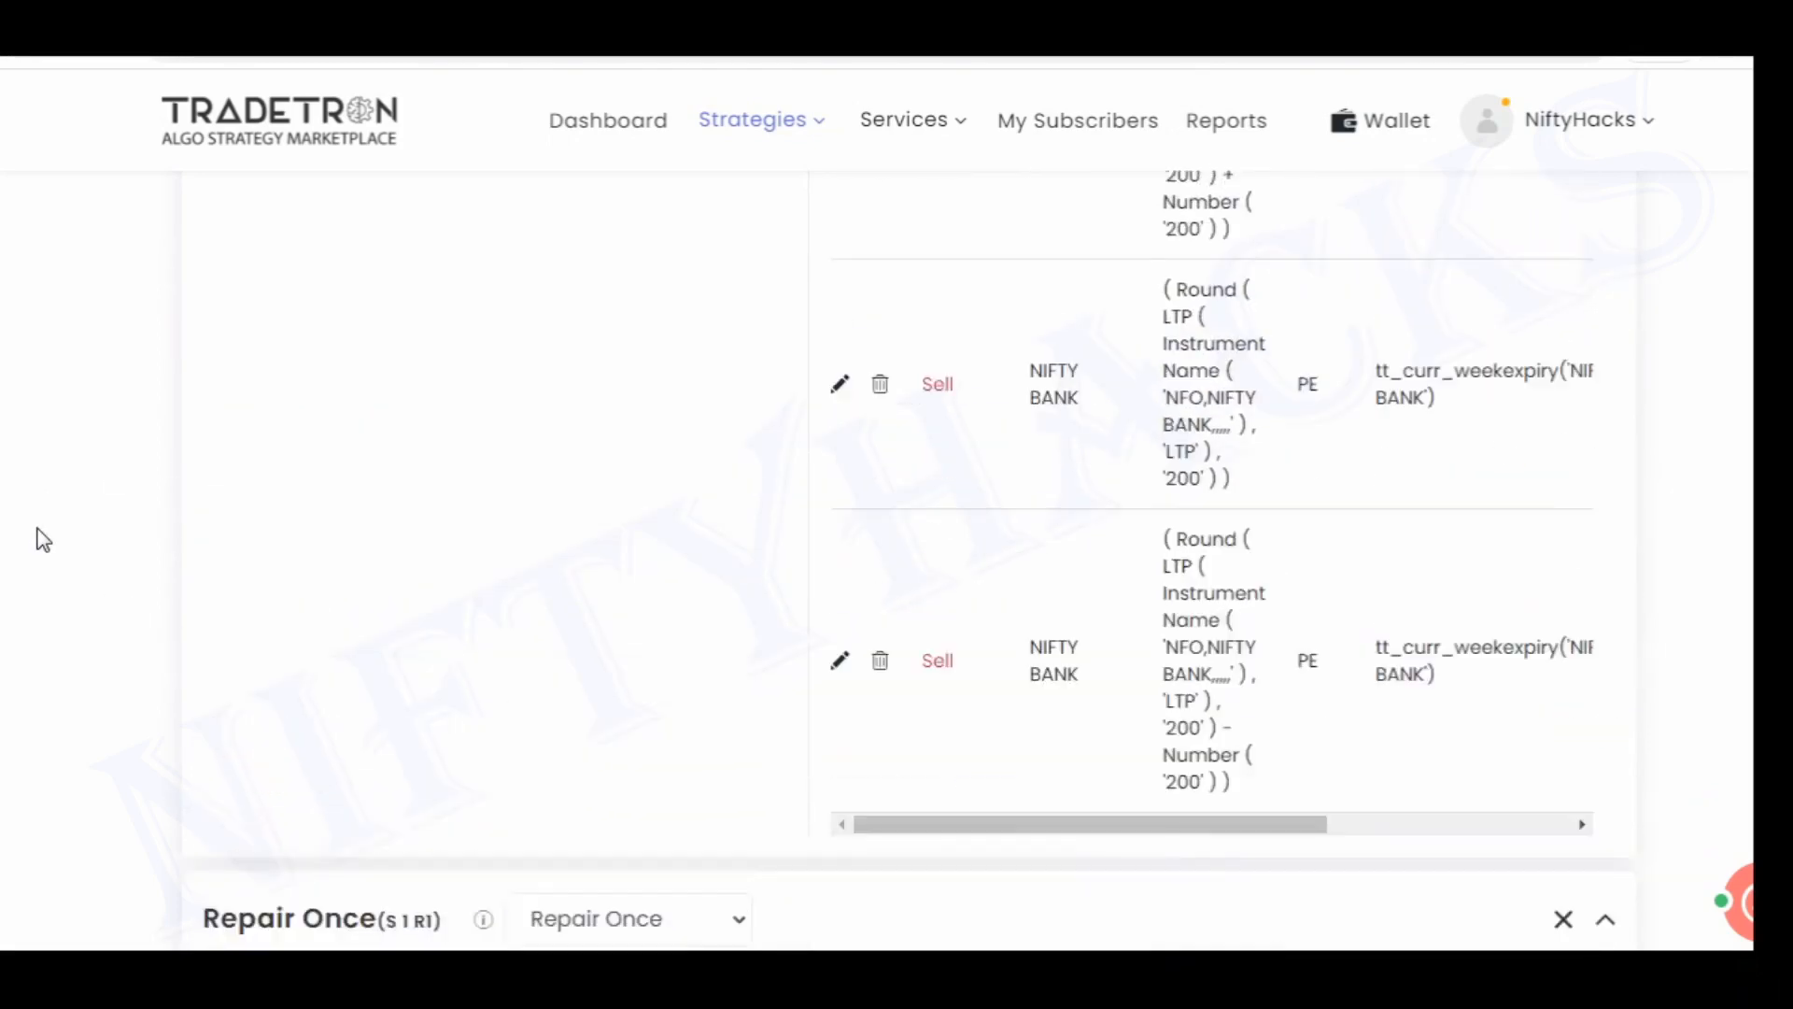
scroll(41, 533, "up", 3)
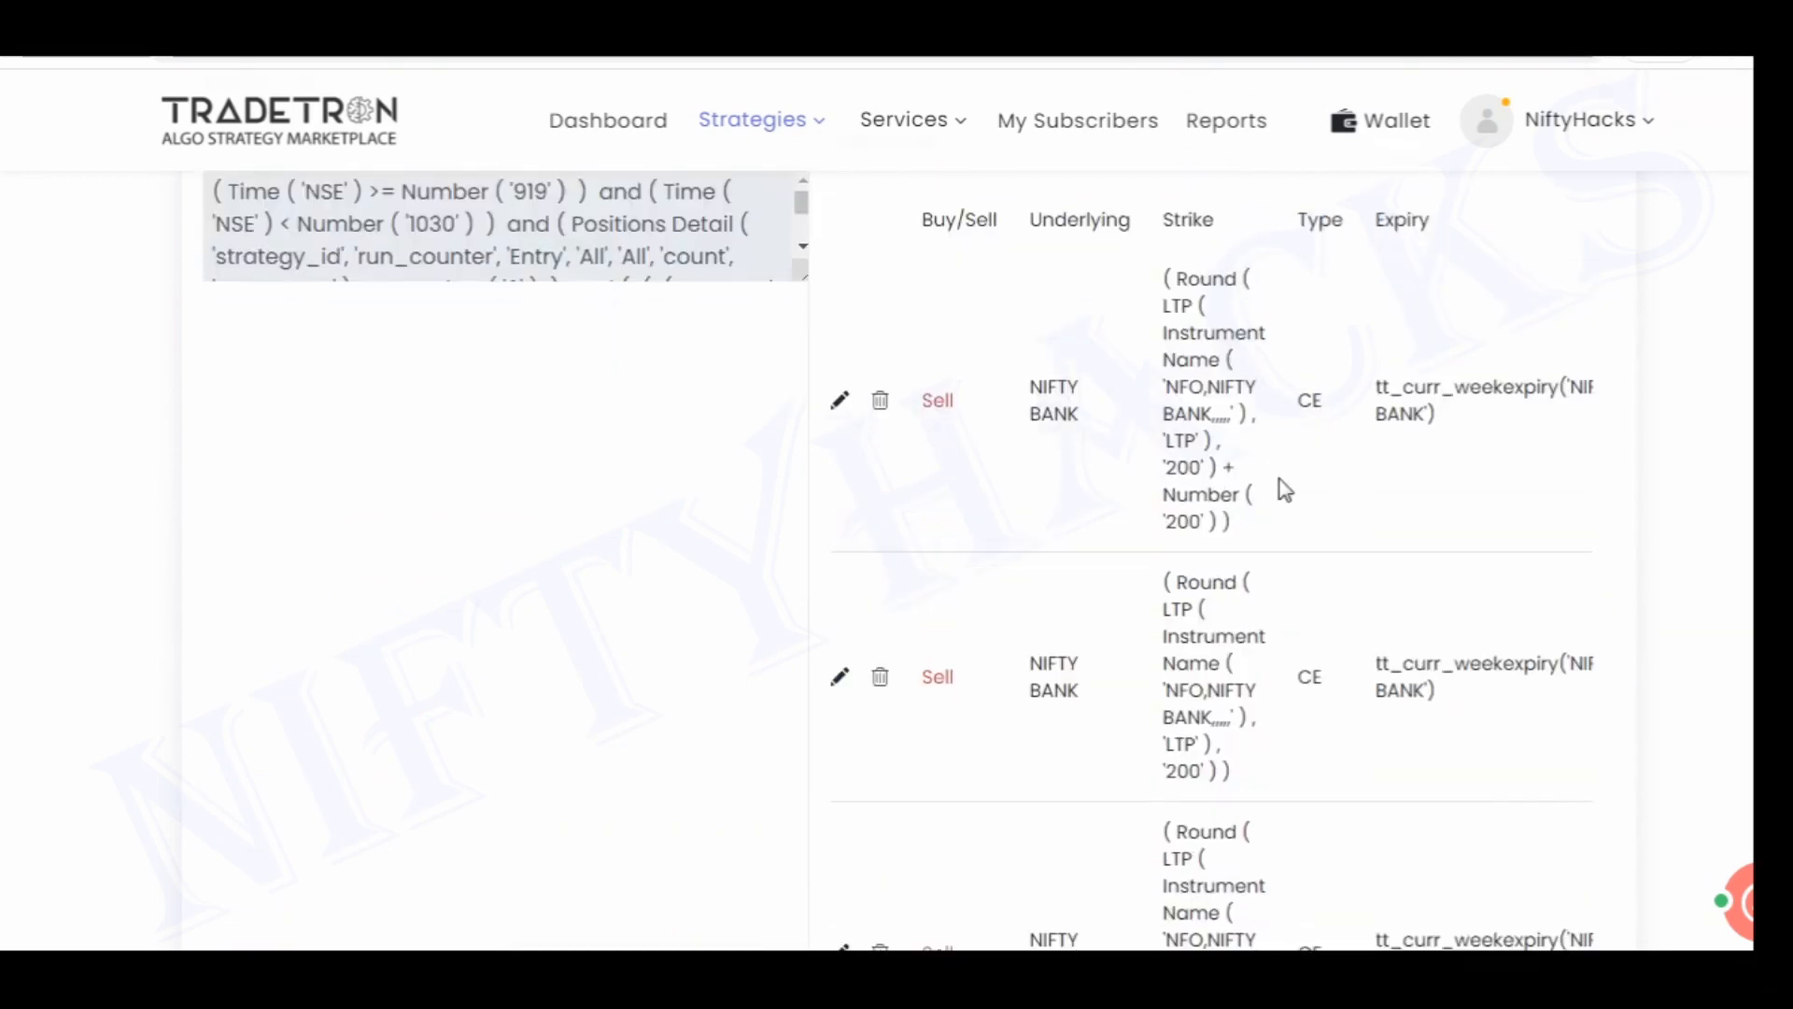
Compare the strike formulas of the CE and PE sell positions, highlighting the plus-200 formula in the first position of each type
left_click_drag(1178, 484, 1237, 480)
scroll(552, 624, "down", 5)
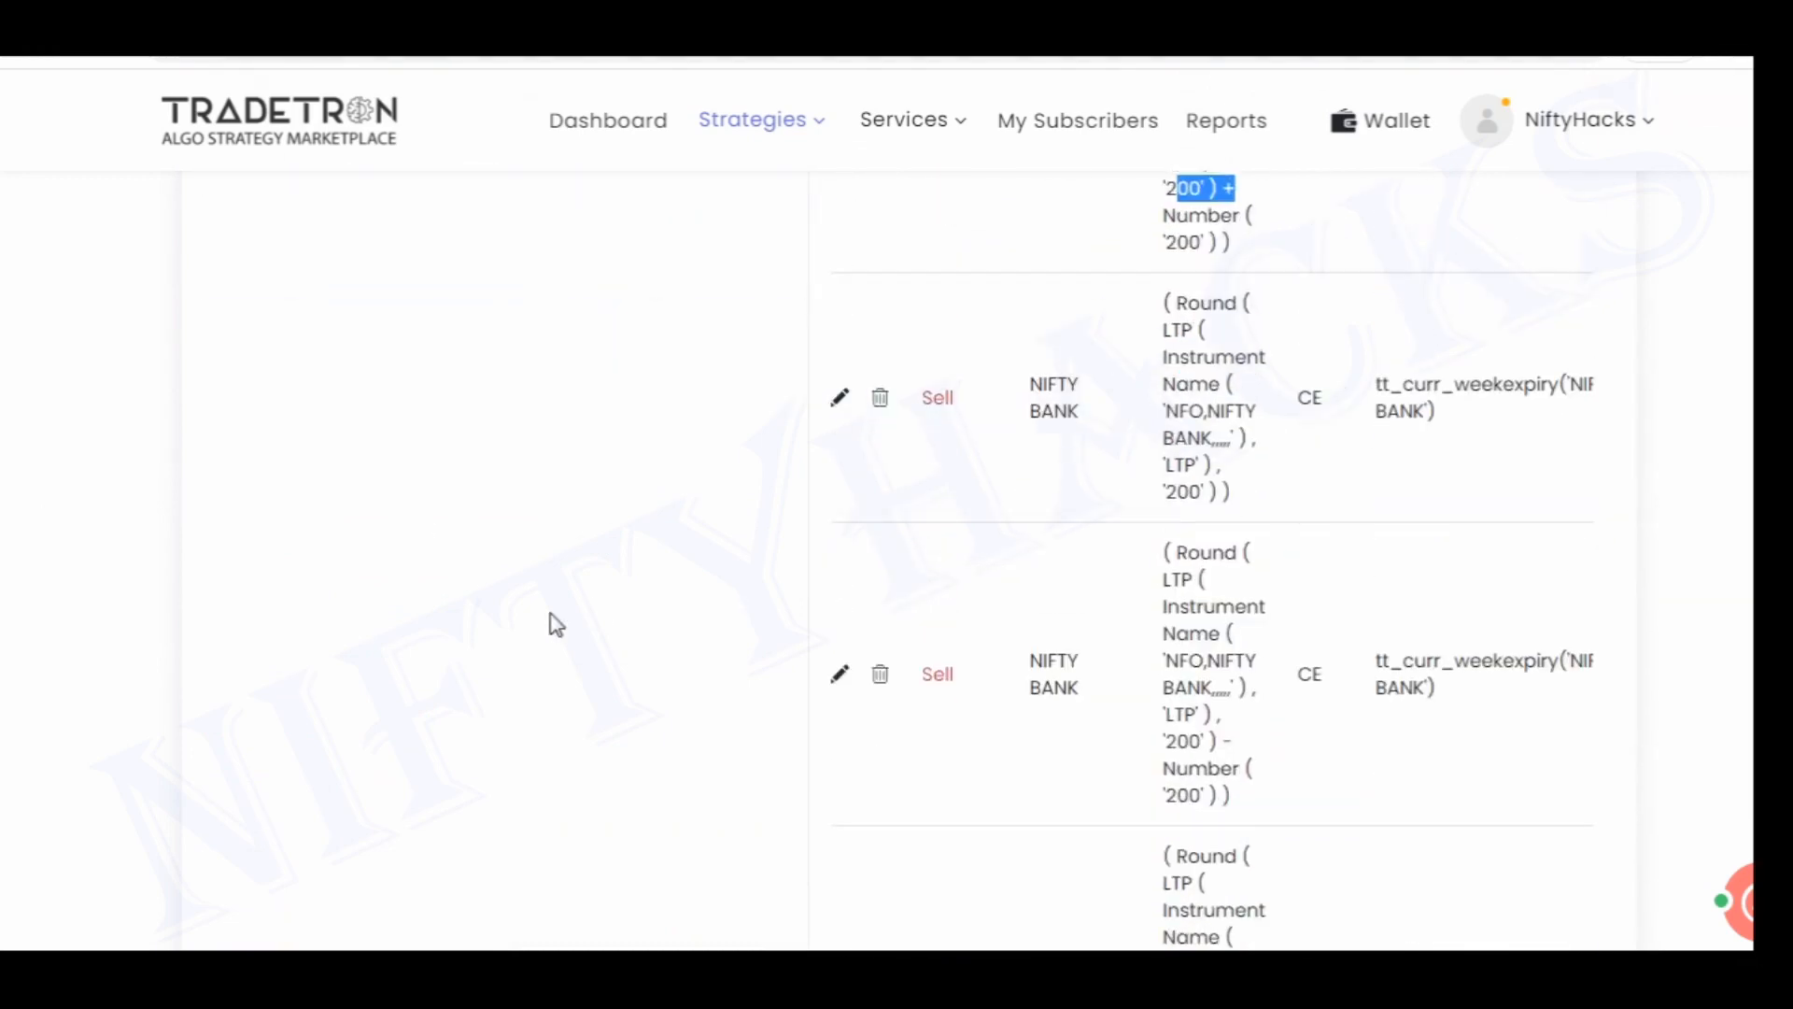
left_click_drag(1177, 774, 1342, 716)
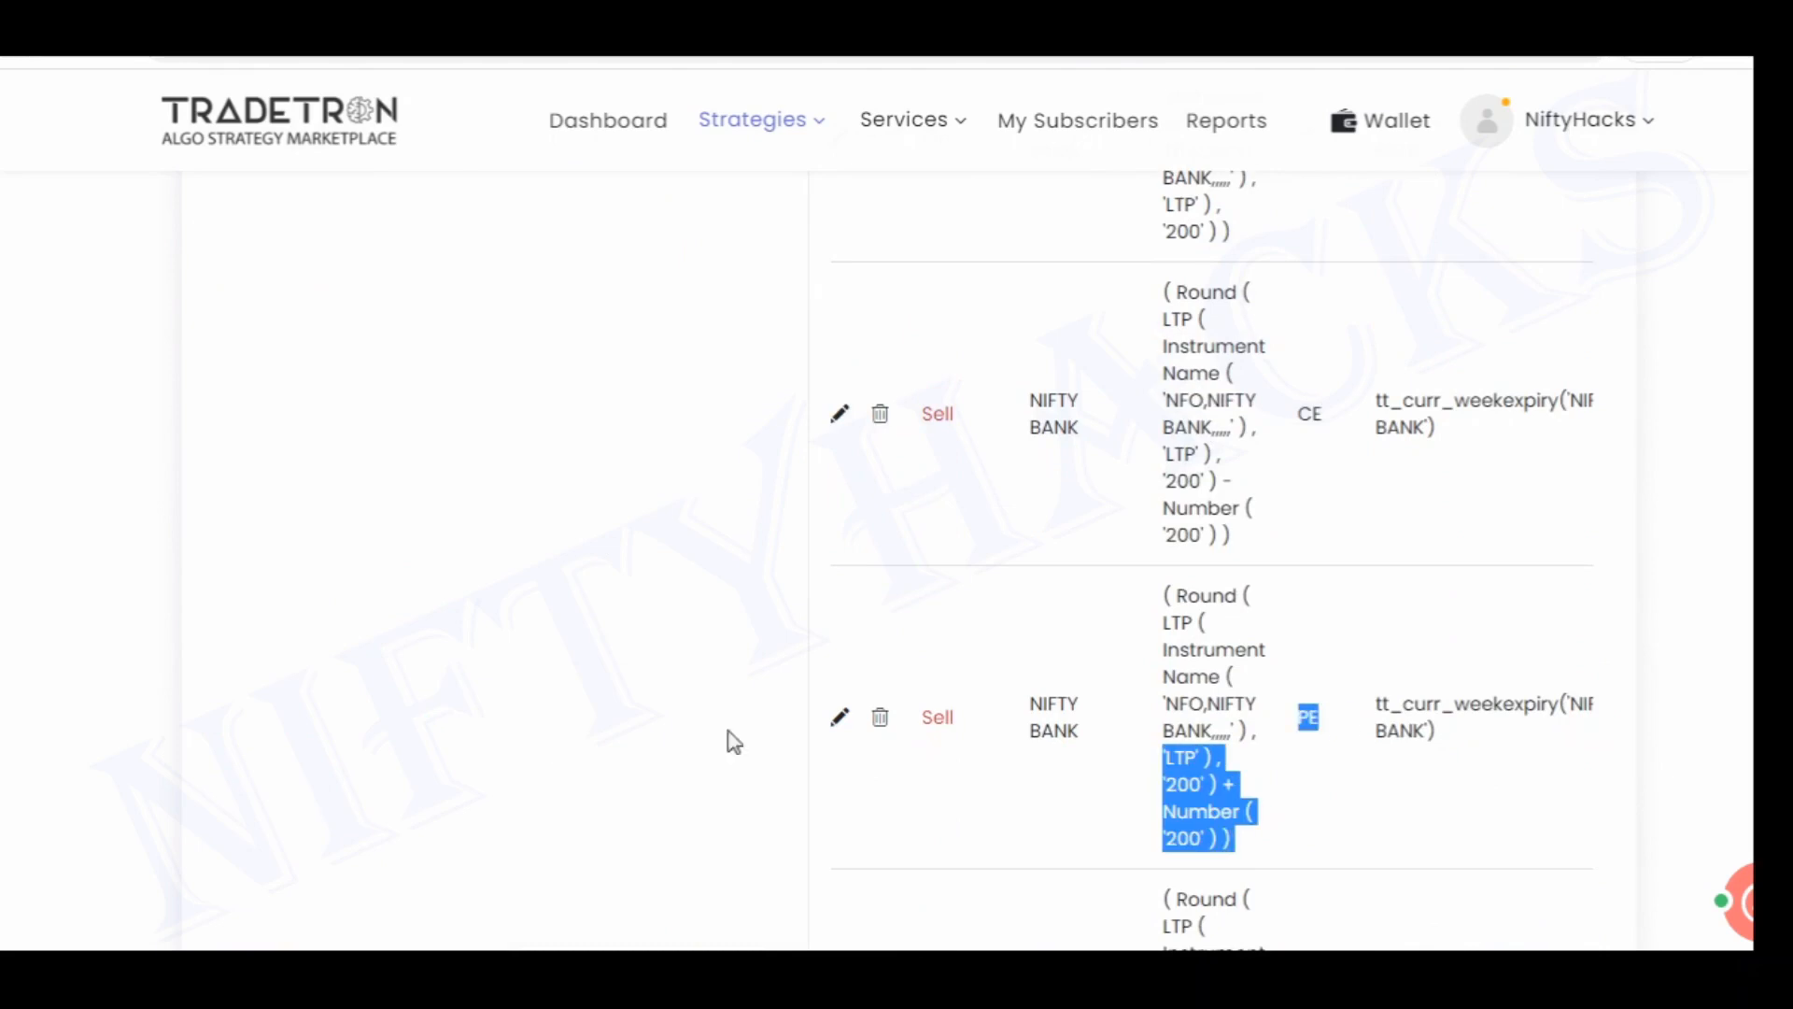
left_click(551, 734)
scroll(725, 747, "up", 4)
scroll(679, 654, "up", 3)
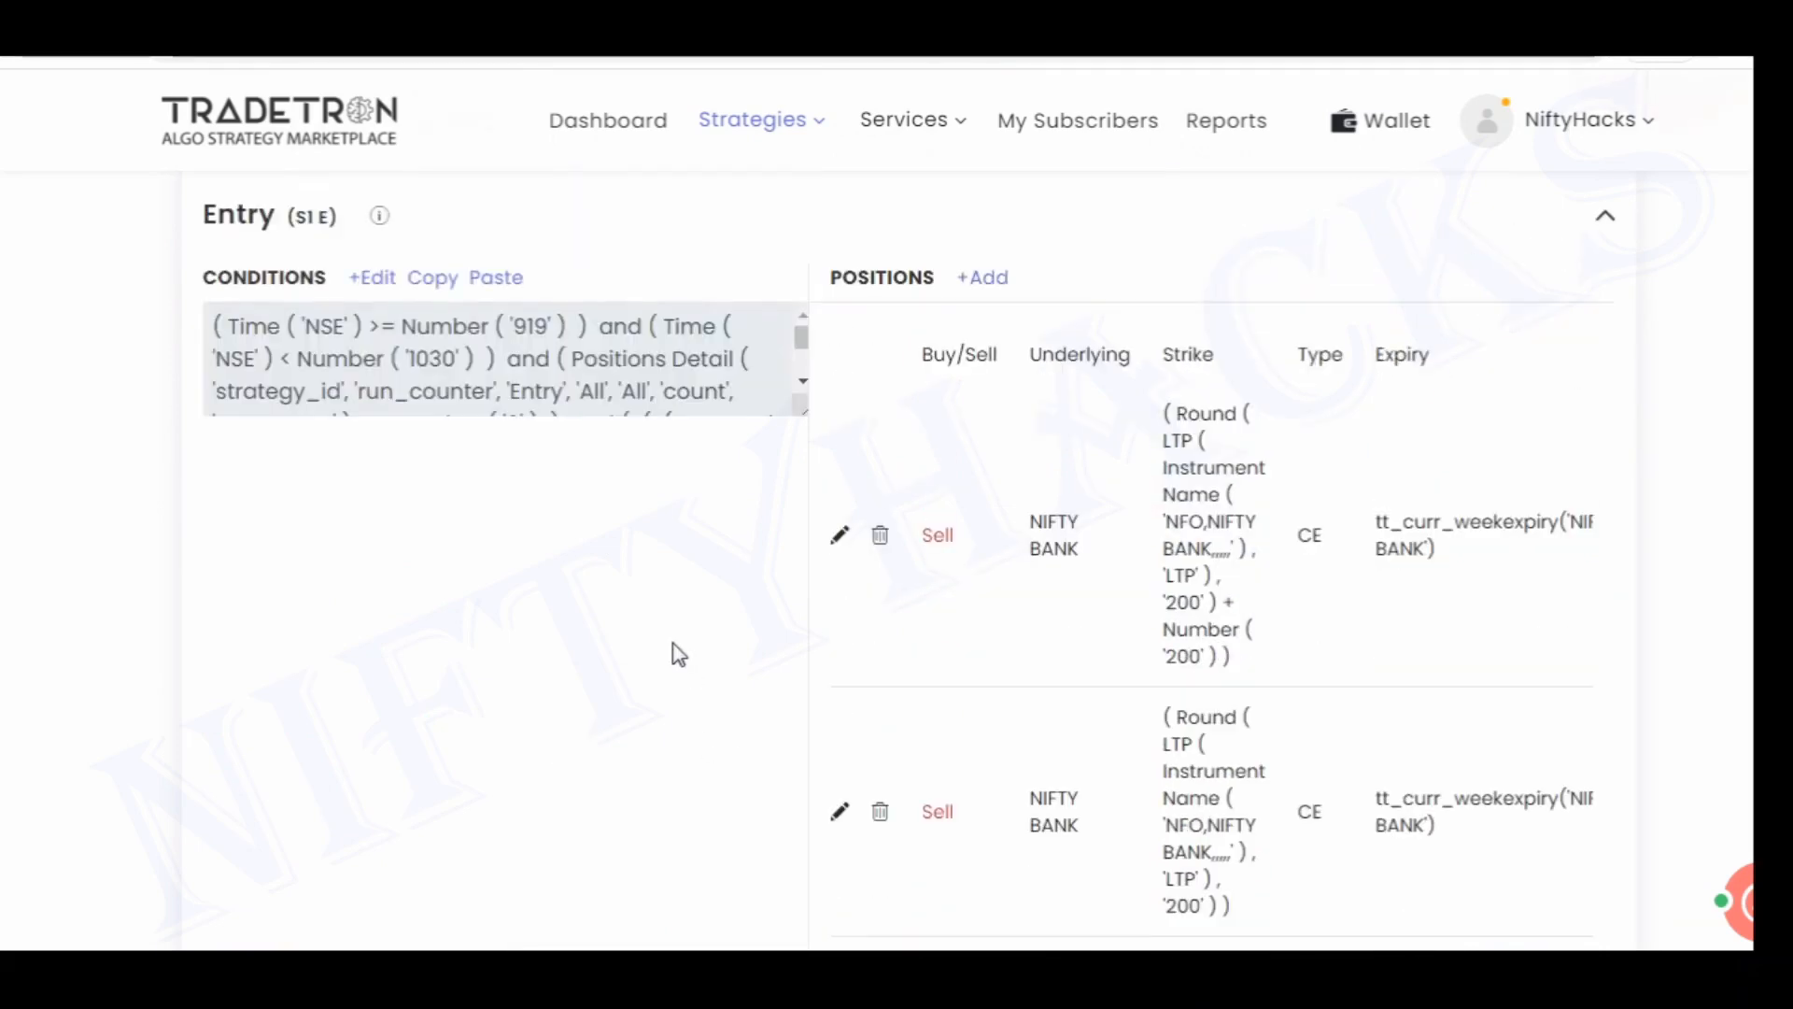
scroll(692, 684, "down", 5)
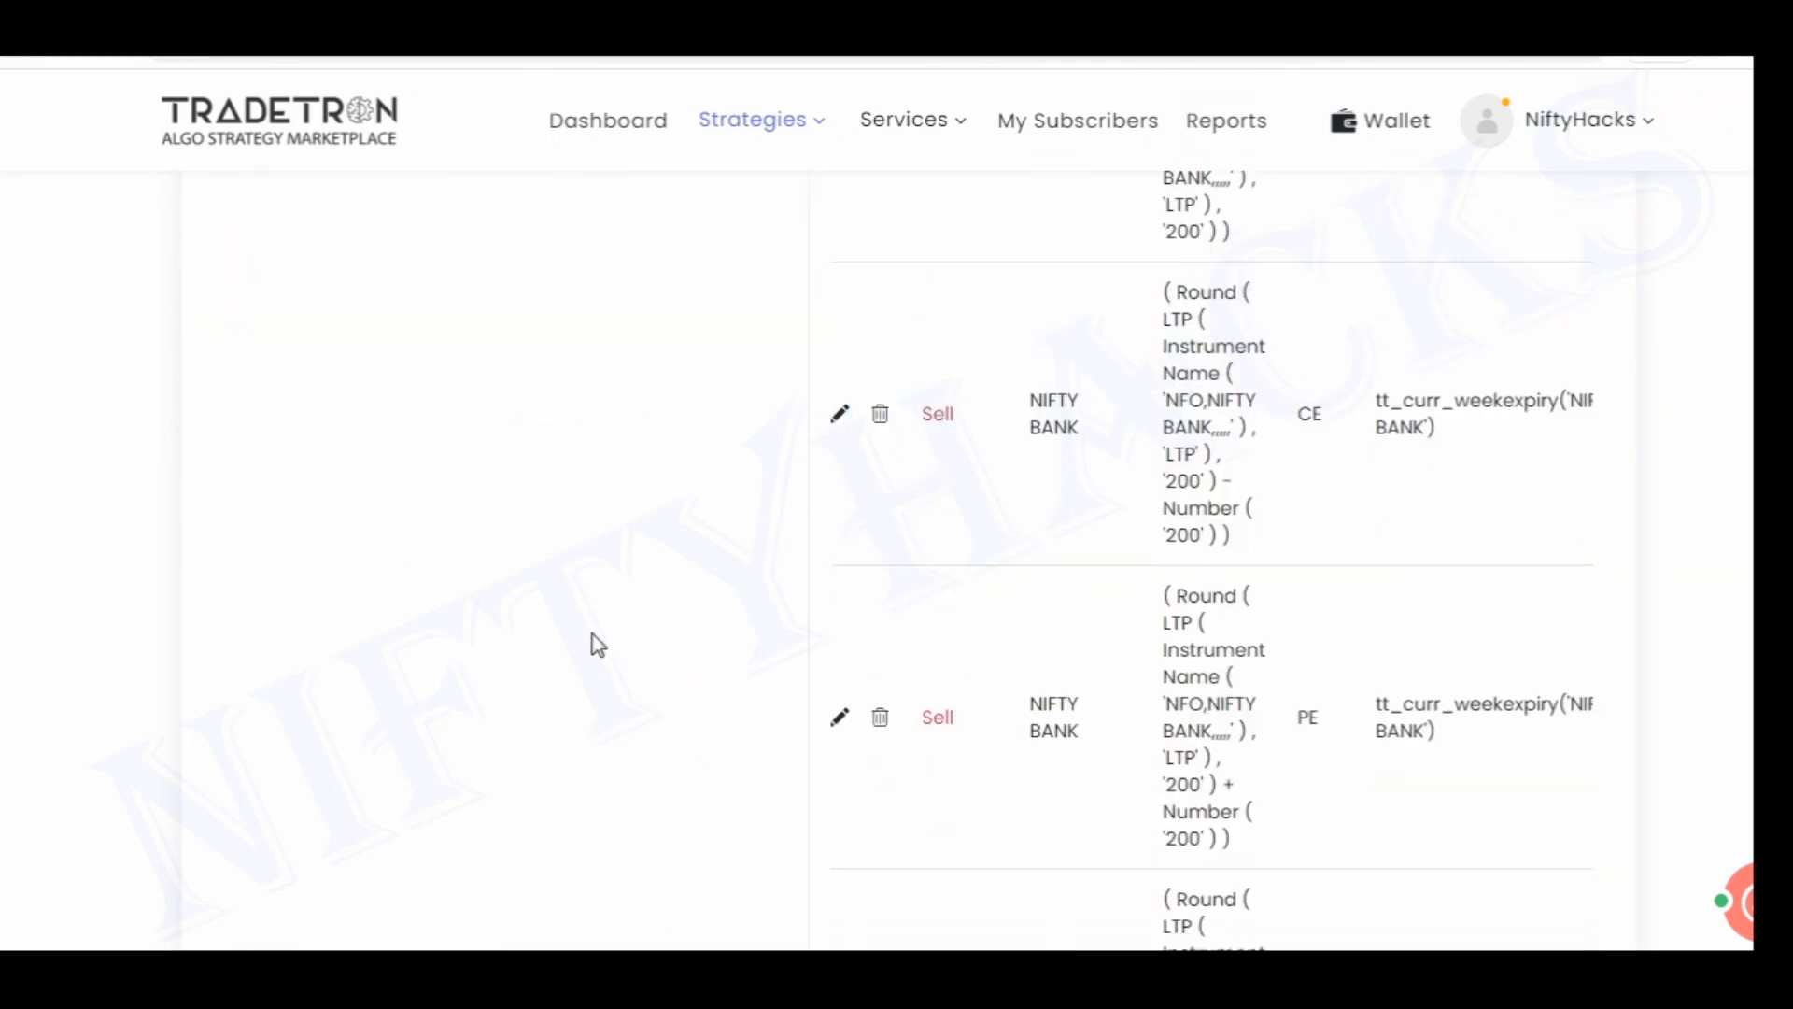
scroll(596, 642, "up", 6)
scroll(430, 672, "down", 3)
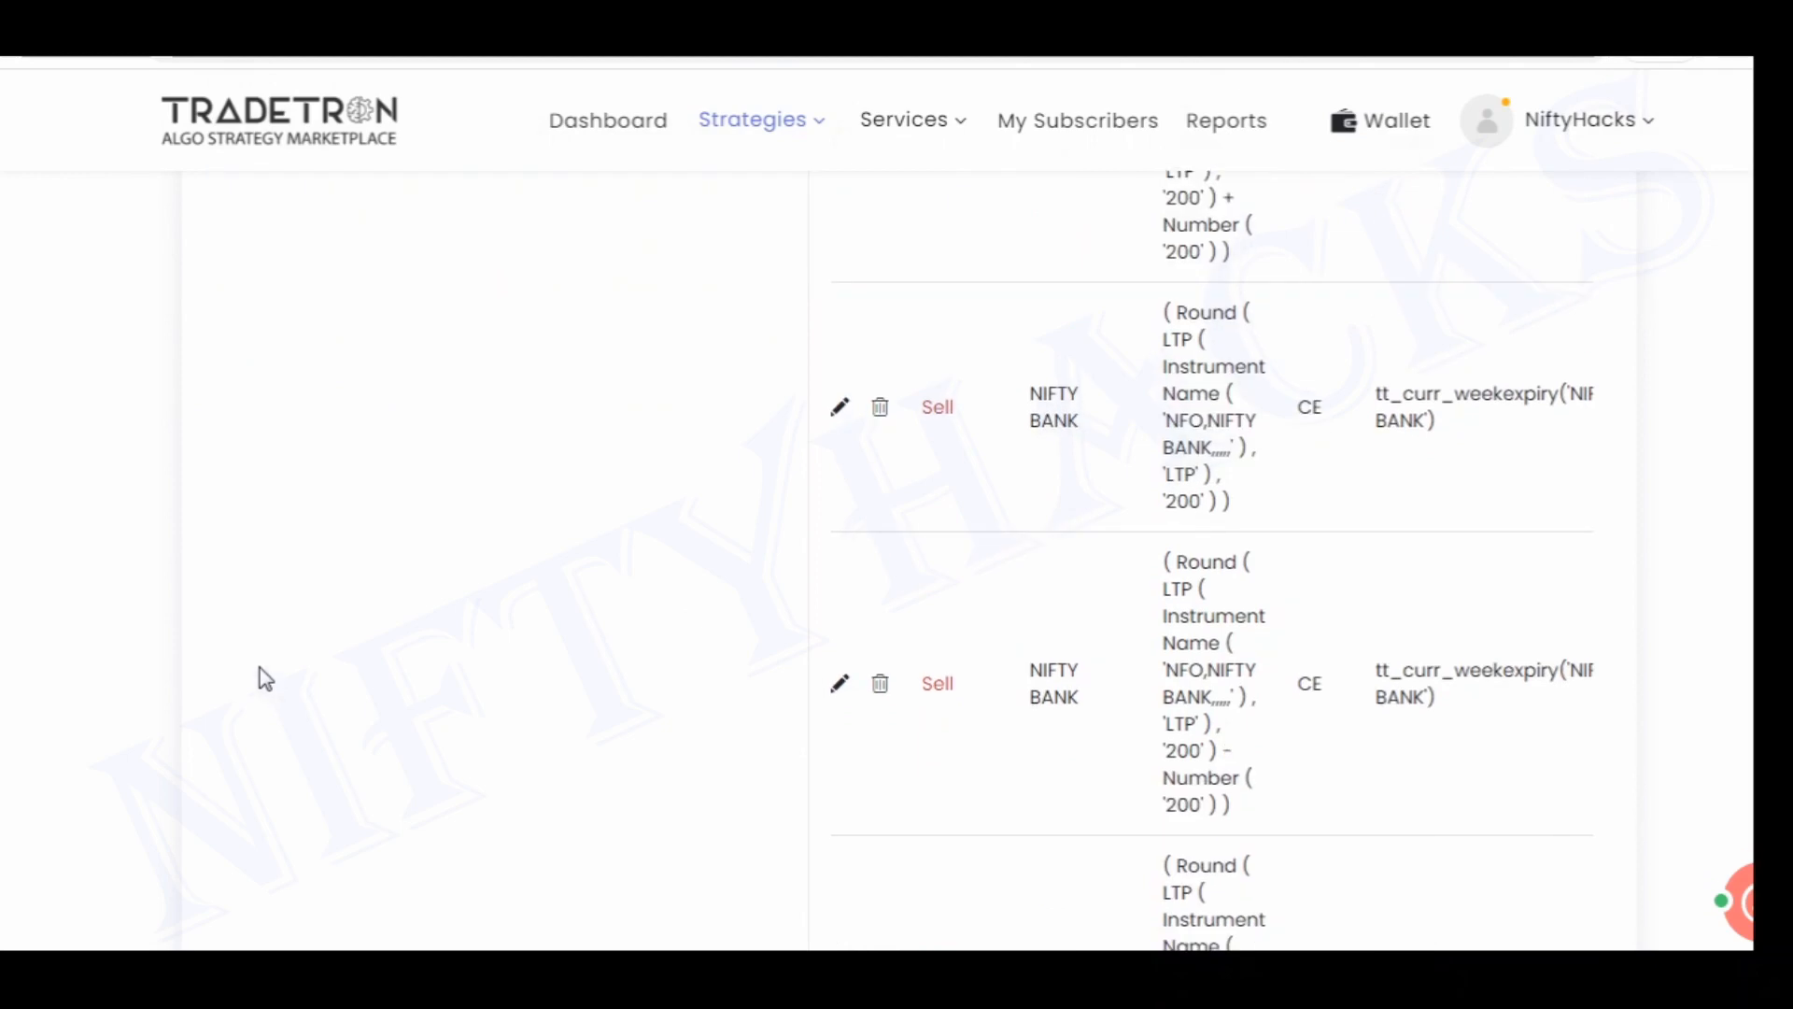
Examine the conditions of the first Repair Once section (S1 R1) in the Condition Builder and close it unchanged
scroll(265, 678, "down", 10)
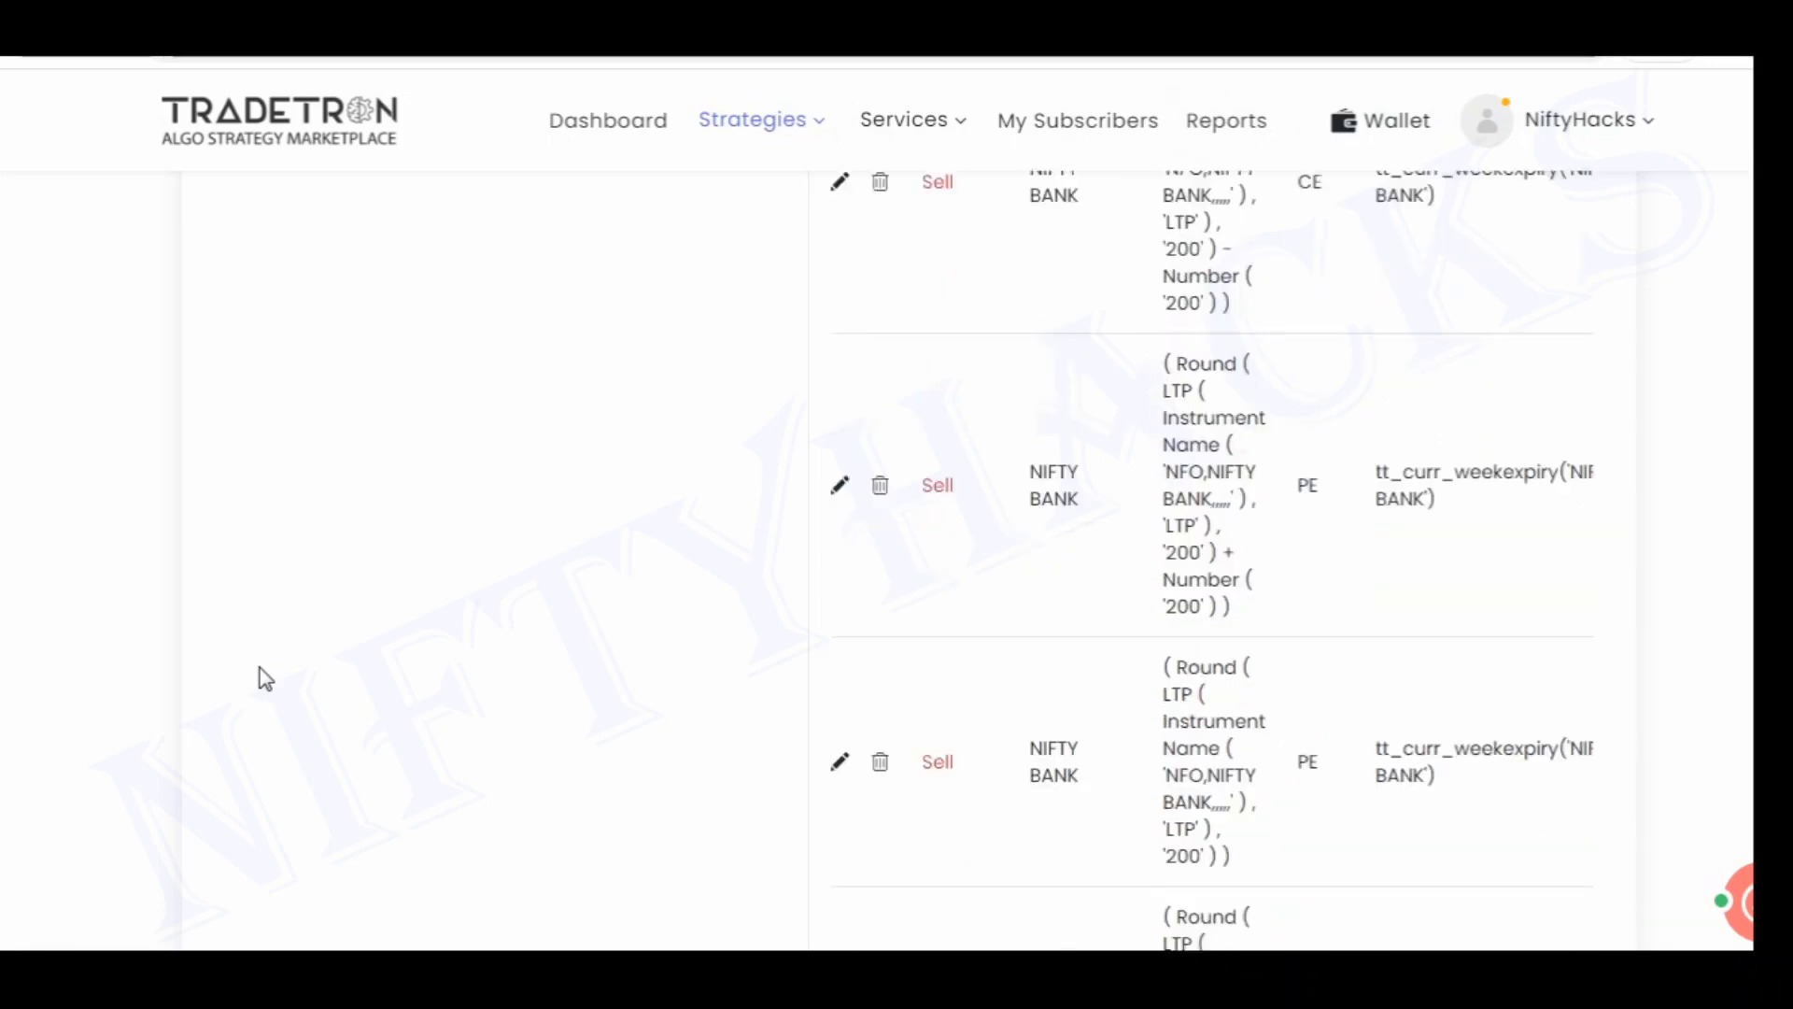
scroll(166, 703, "down", 2)
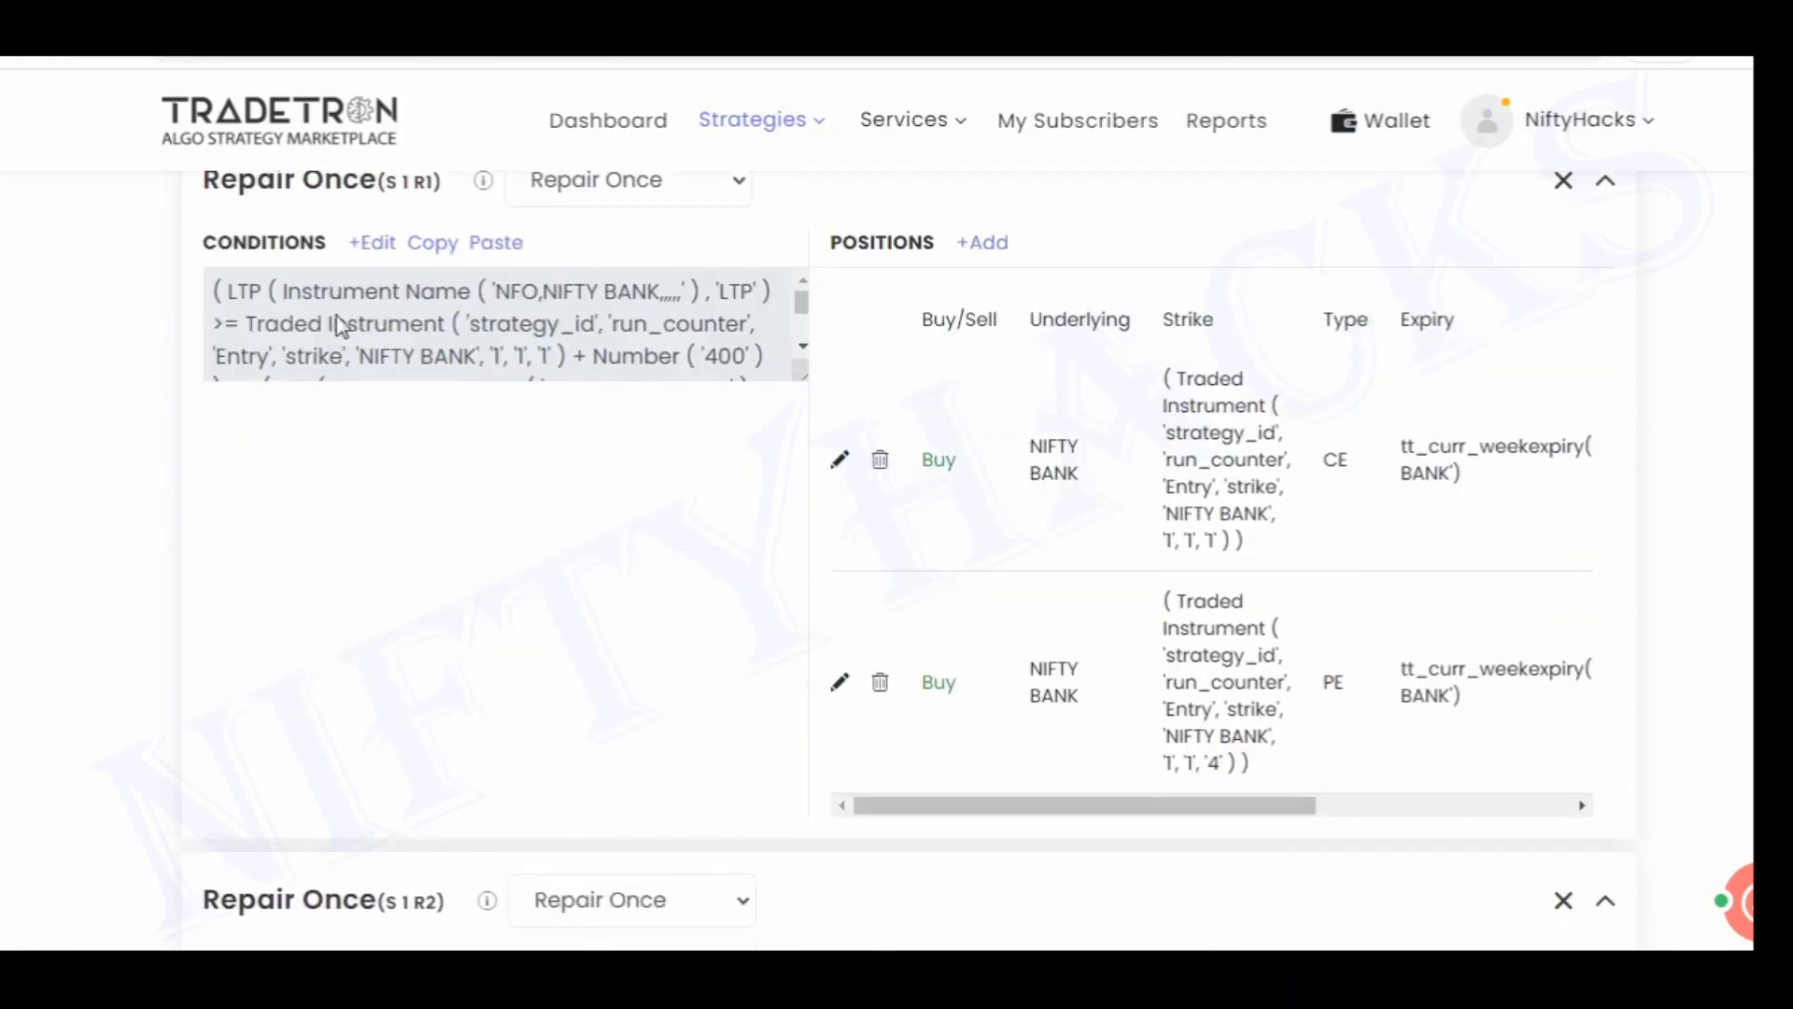
scroll(231, 507, "up", 1)
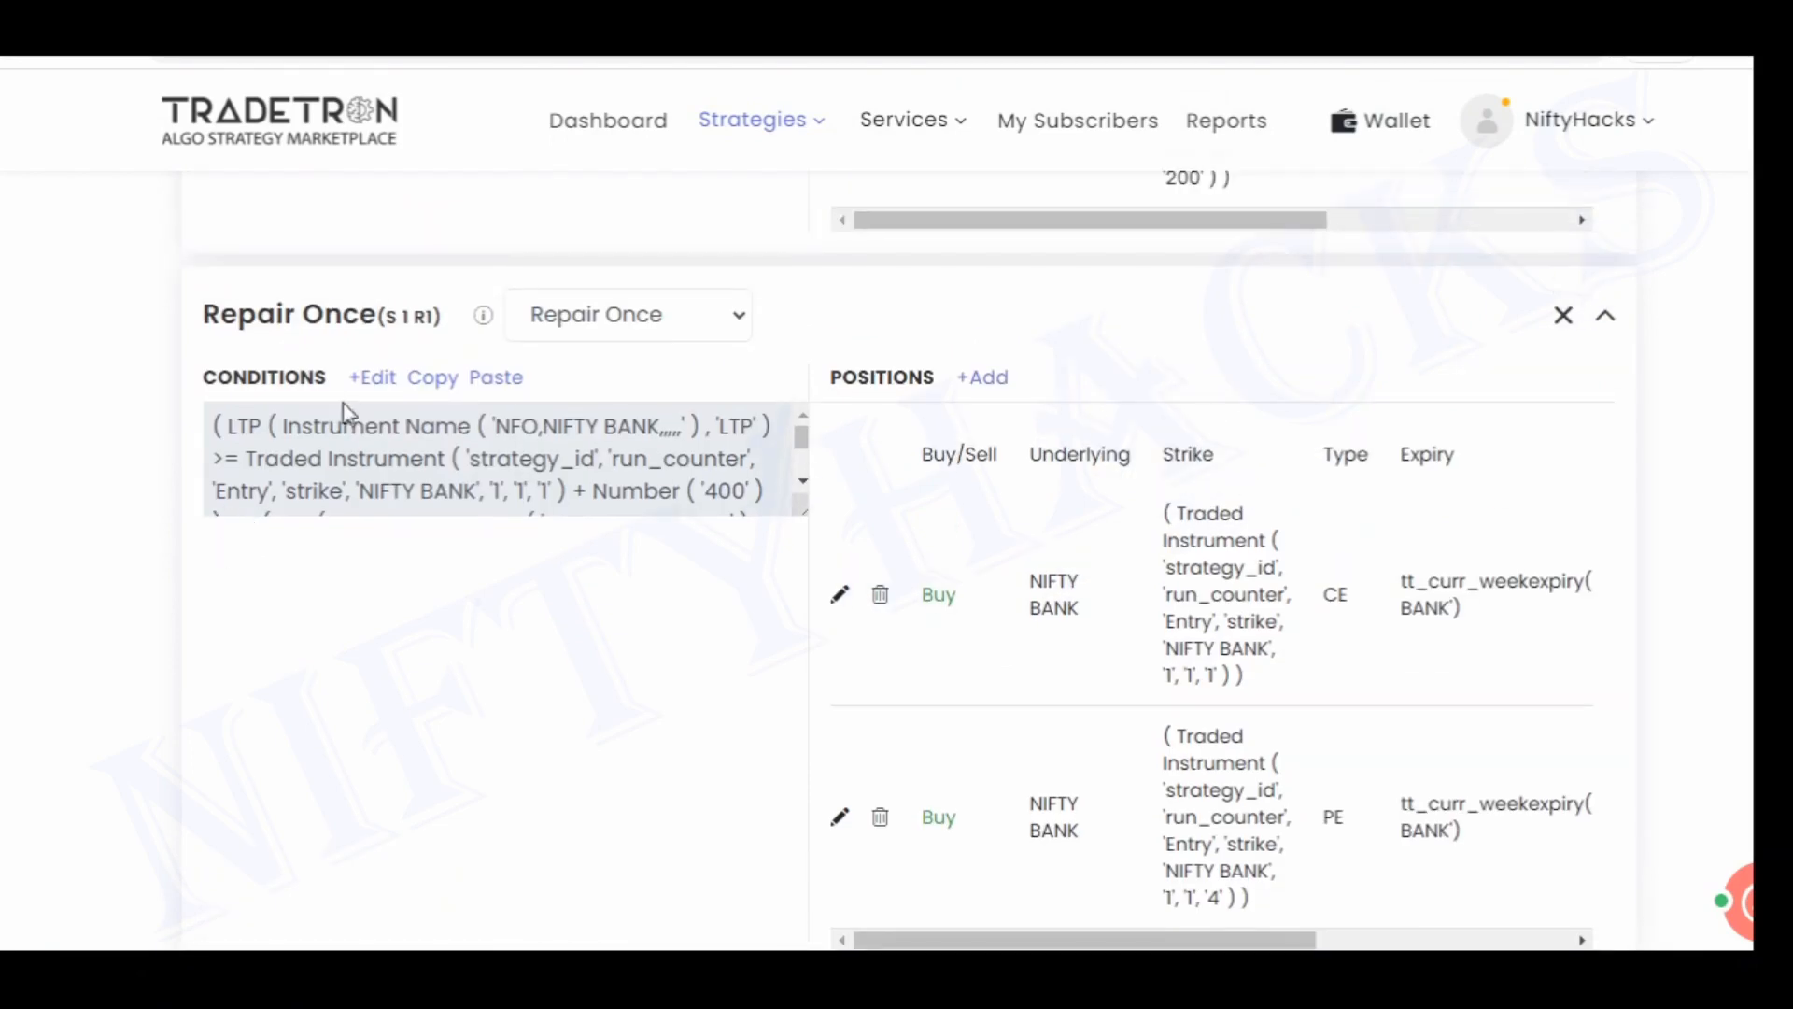
left_click(362, 377)
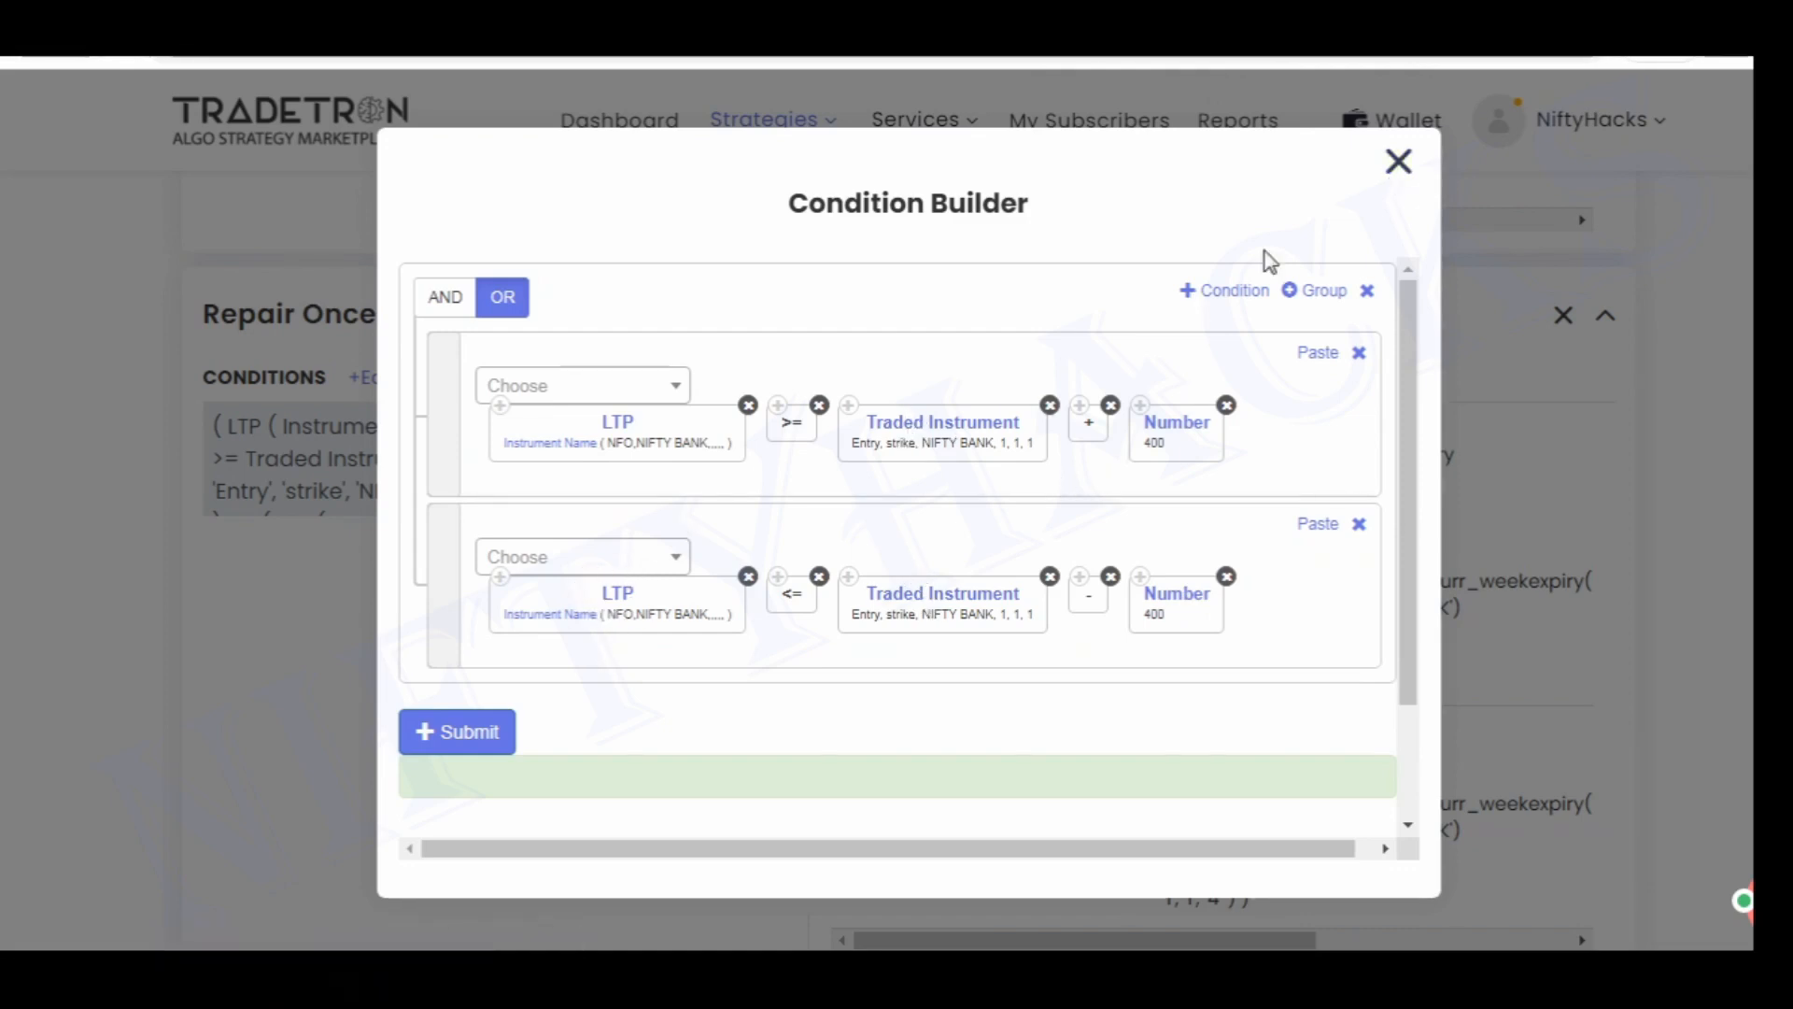
left_click(1398, 163)
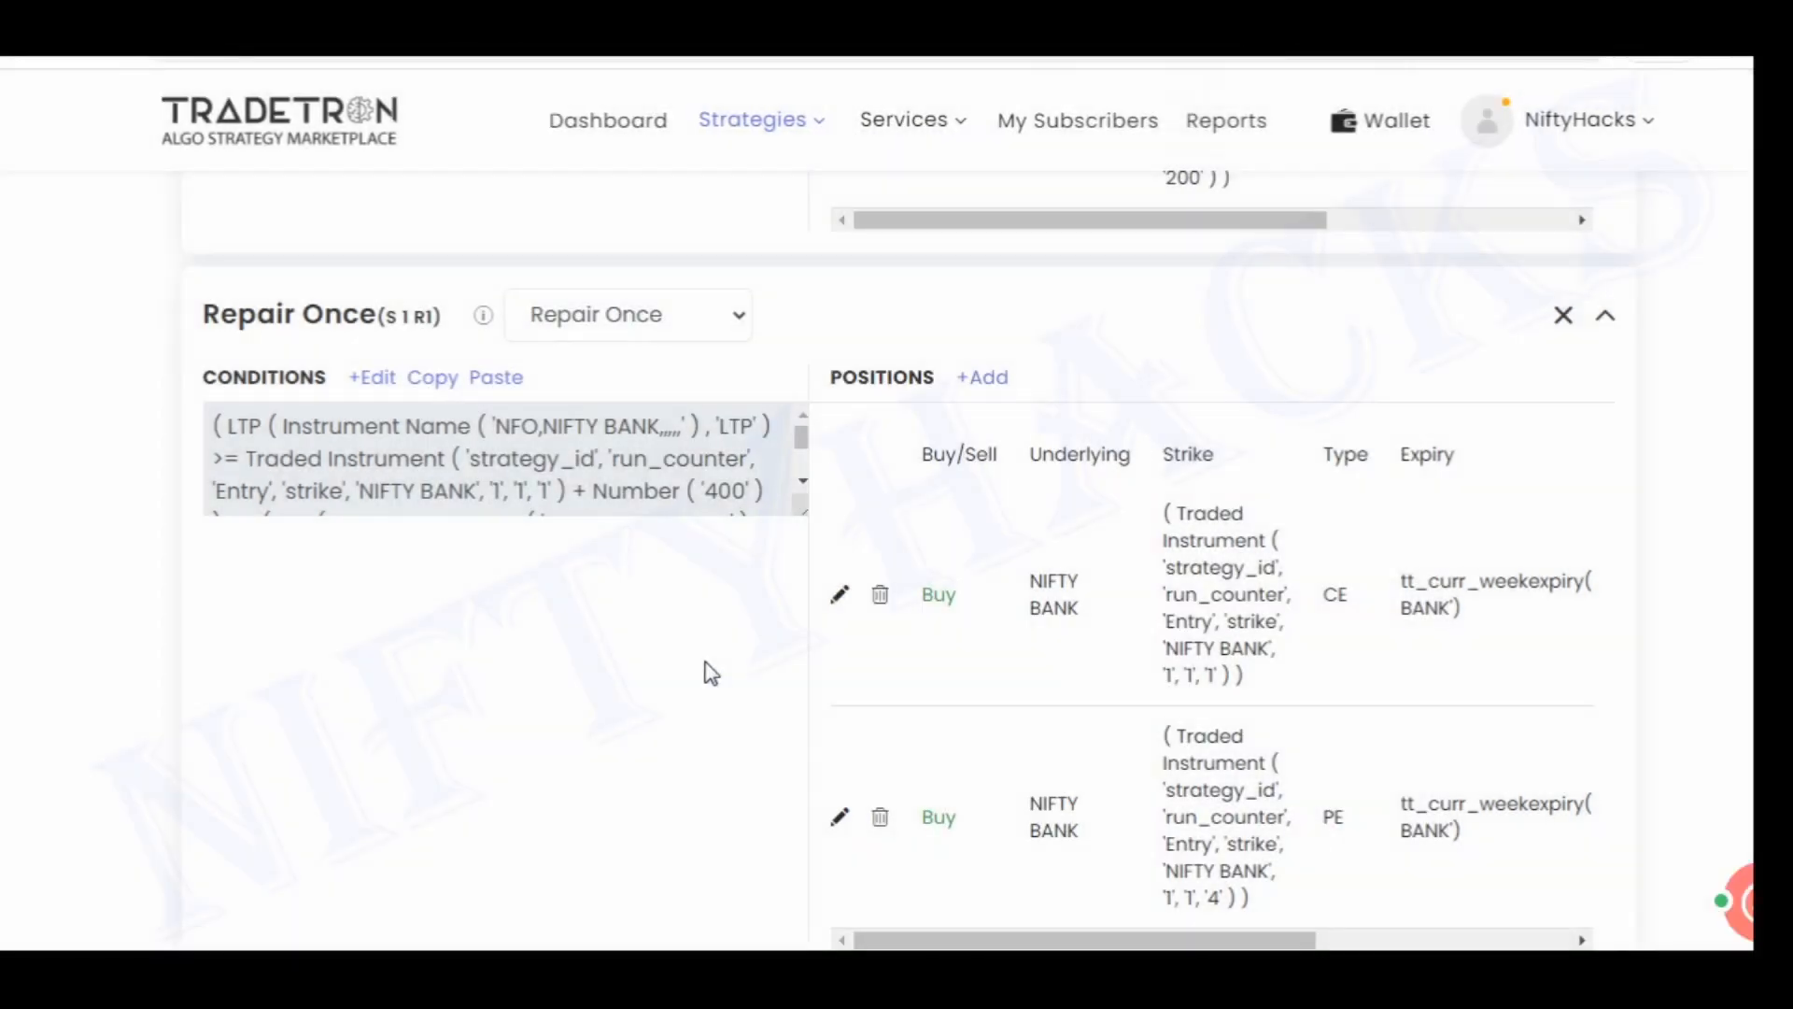
Inspect the strike formula of the CE buy position in the first Repair Once section (S1 R1), closing it without changes
scroll(709, 672, "down", 2)
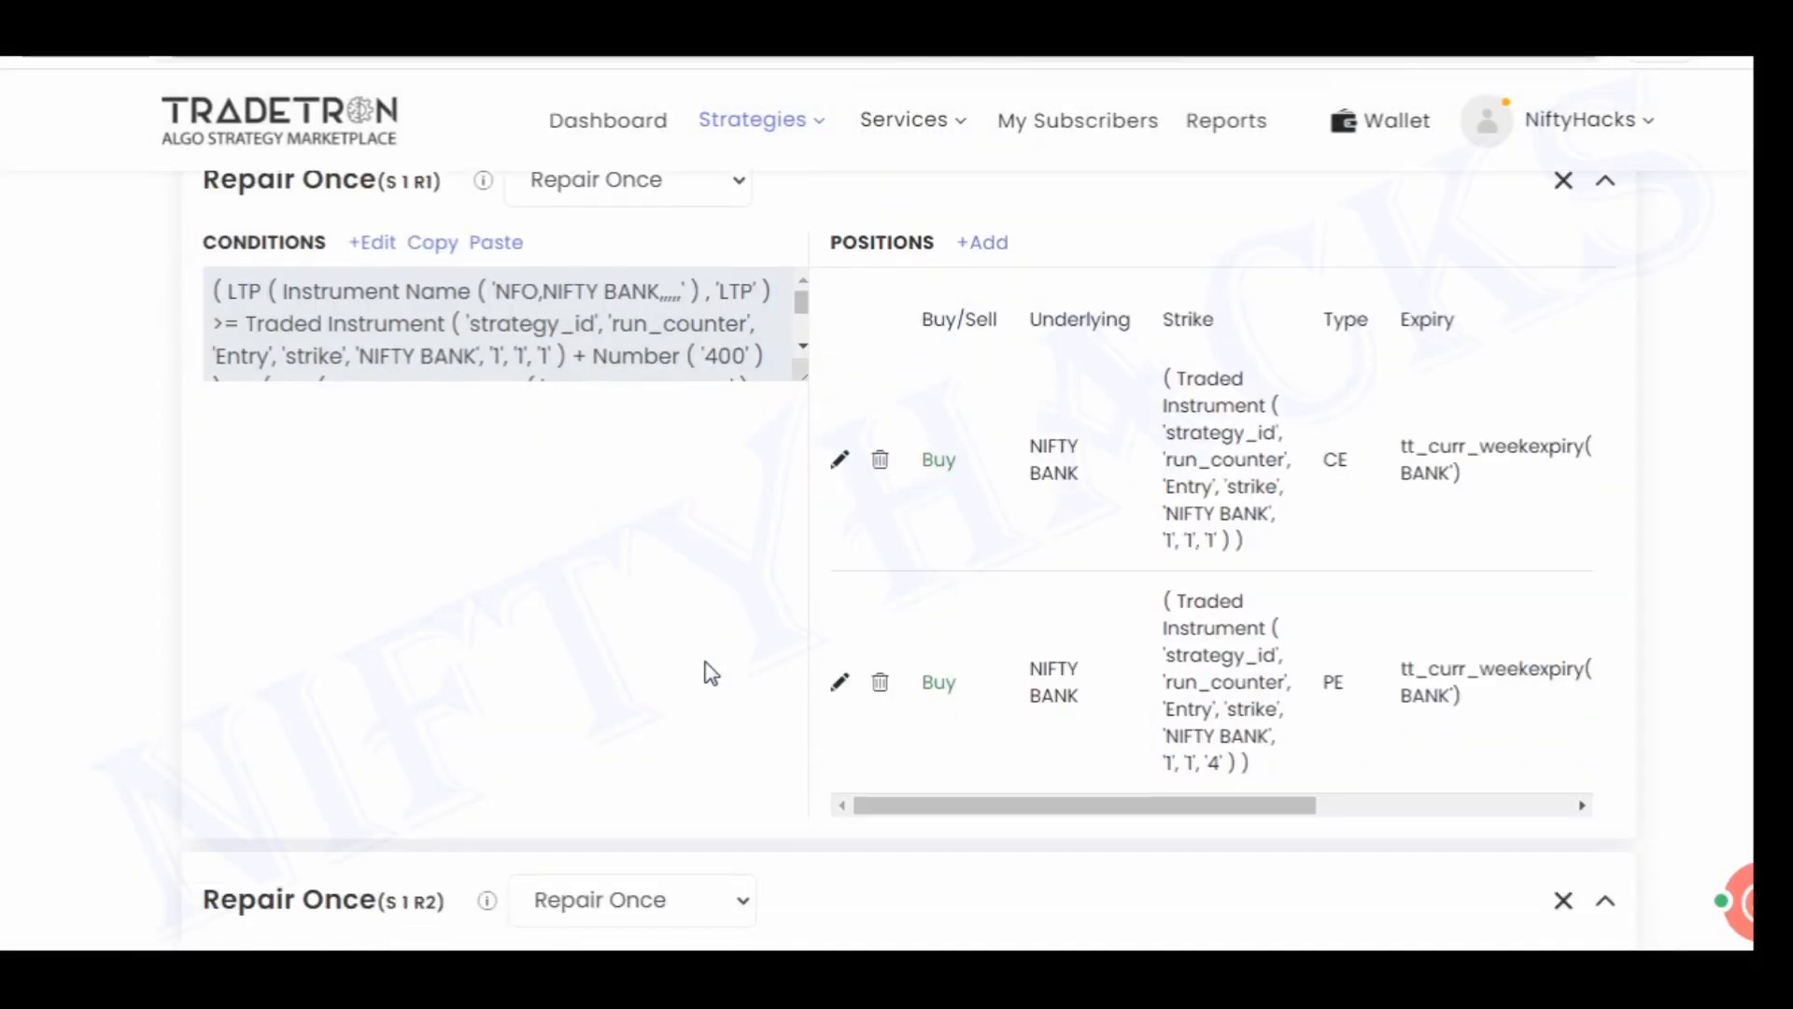
left_click(840, 461)
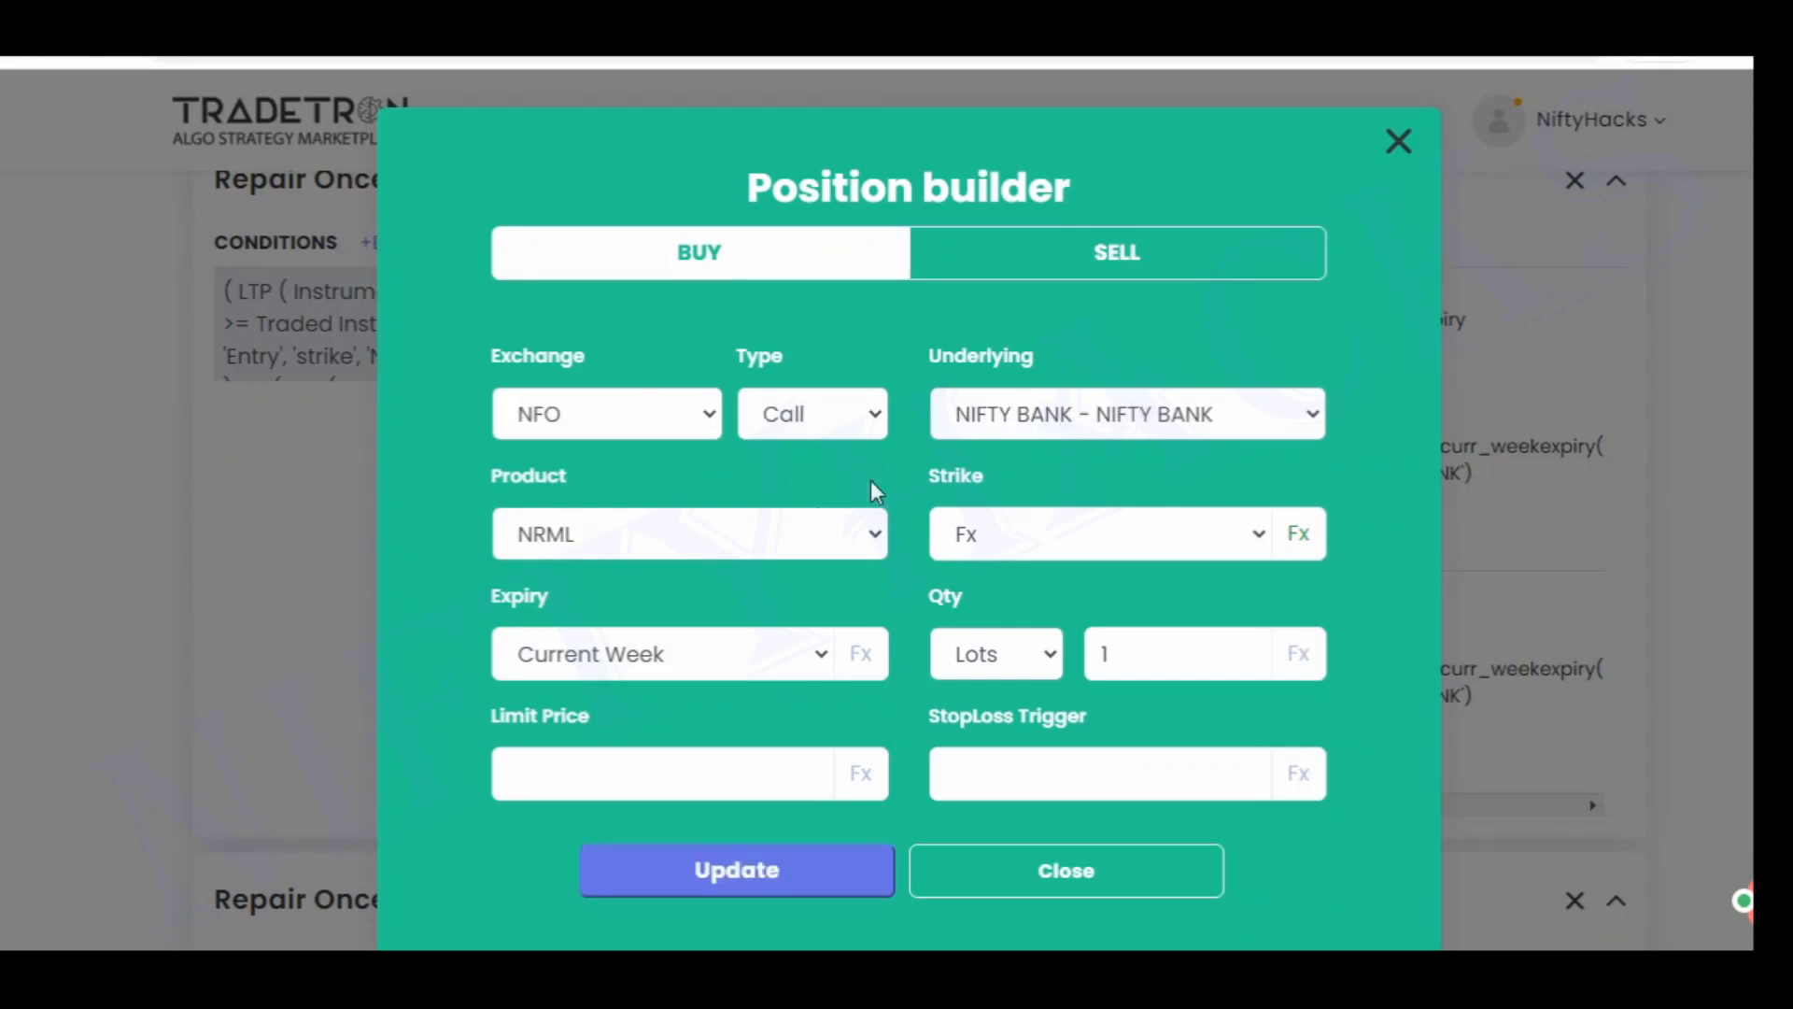
left_click(1300, 539)
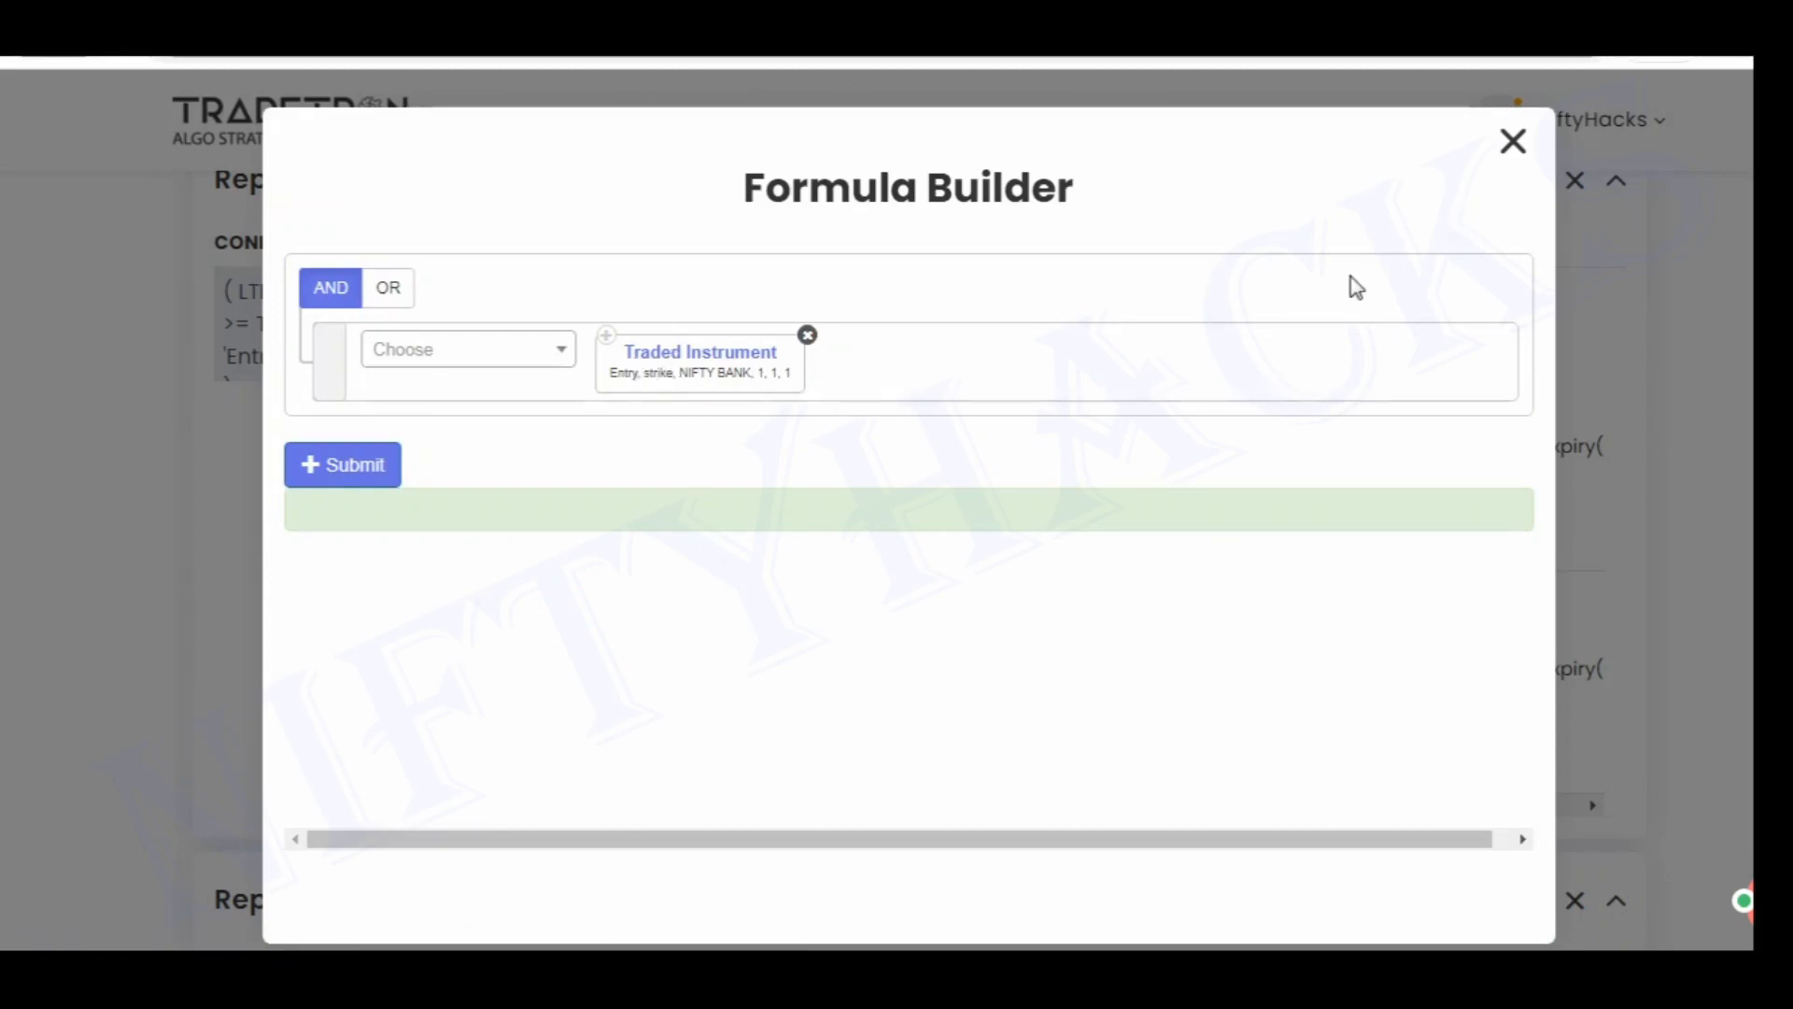
left_click(1515, 145)
left_click(1065, 878)
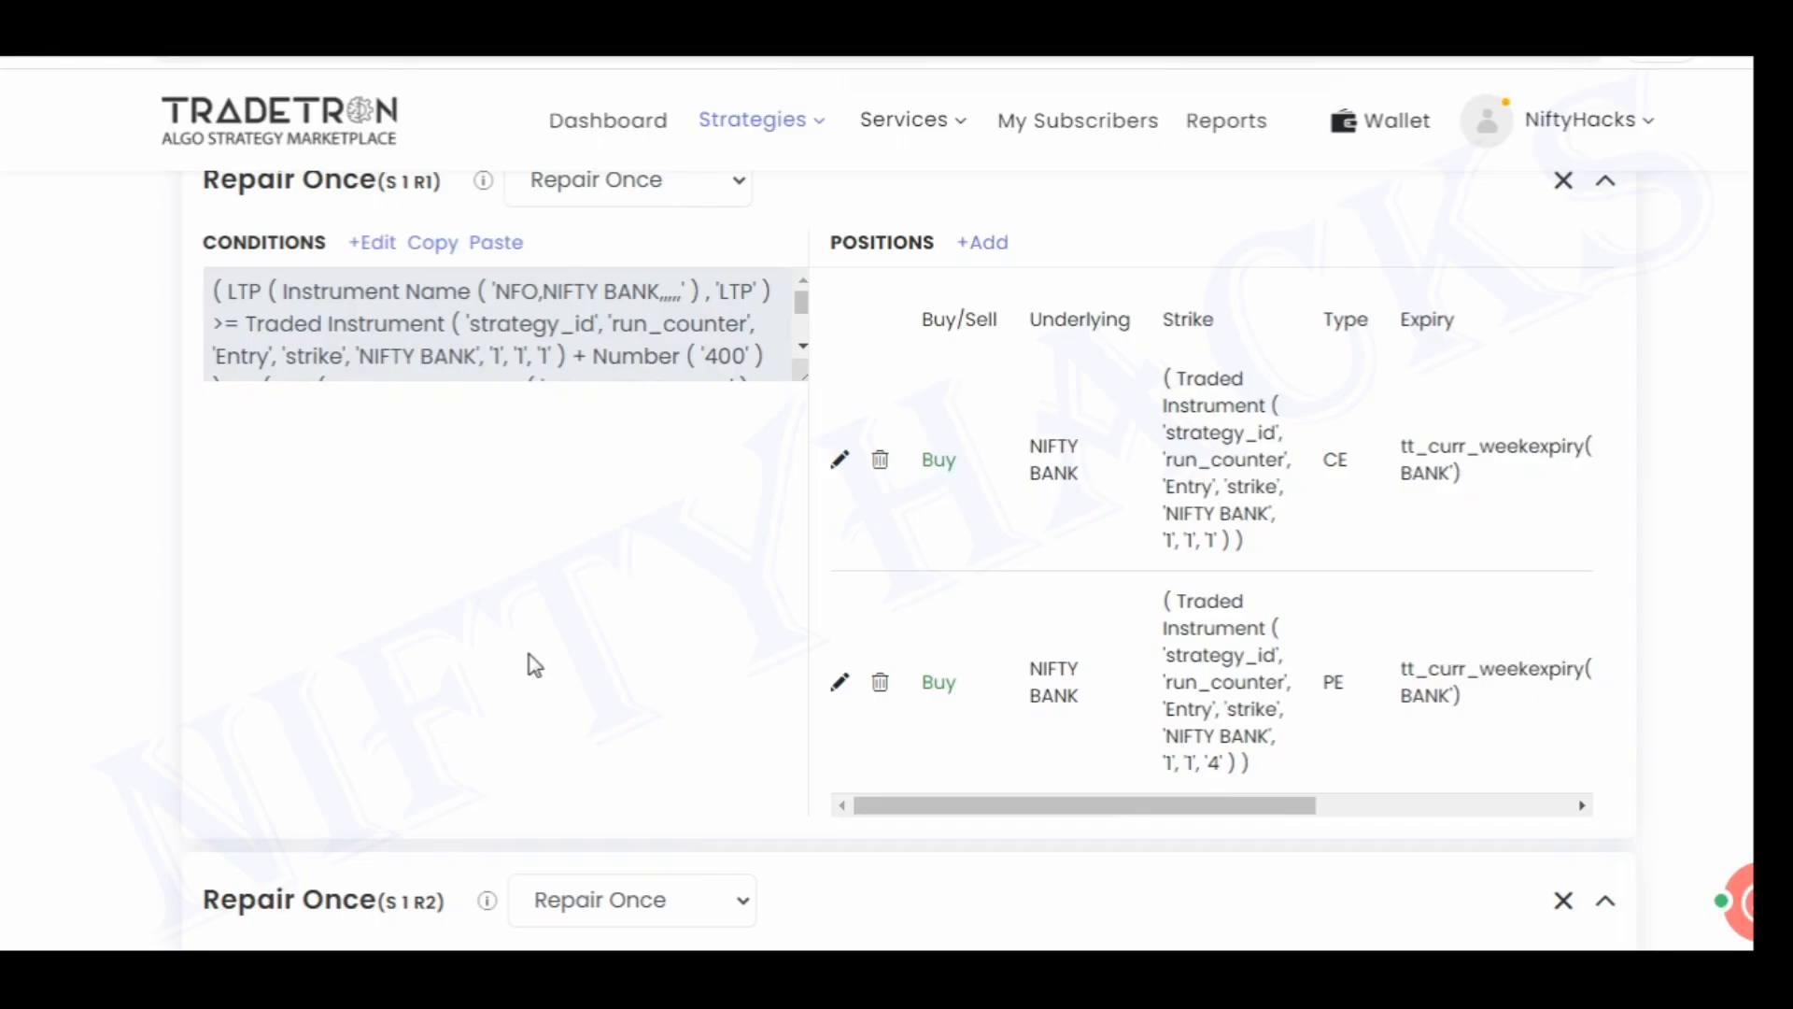
Glance at the YouTube video on the Multi Straddle Options strategy, then return to Tradetron and look over Set 1's Entry sell positions
scroll(180, 656, "up", 5)
left_click(467, 38)
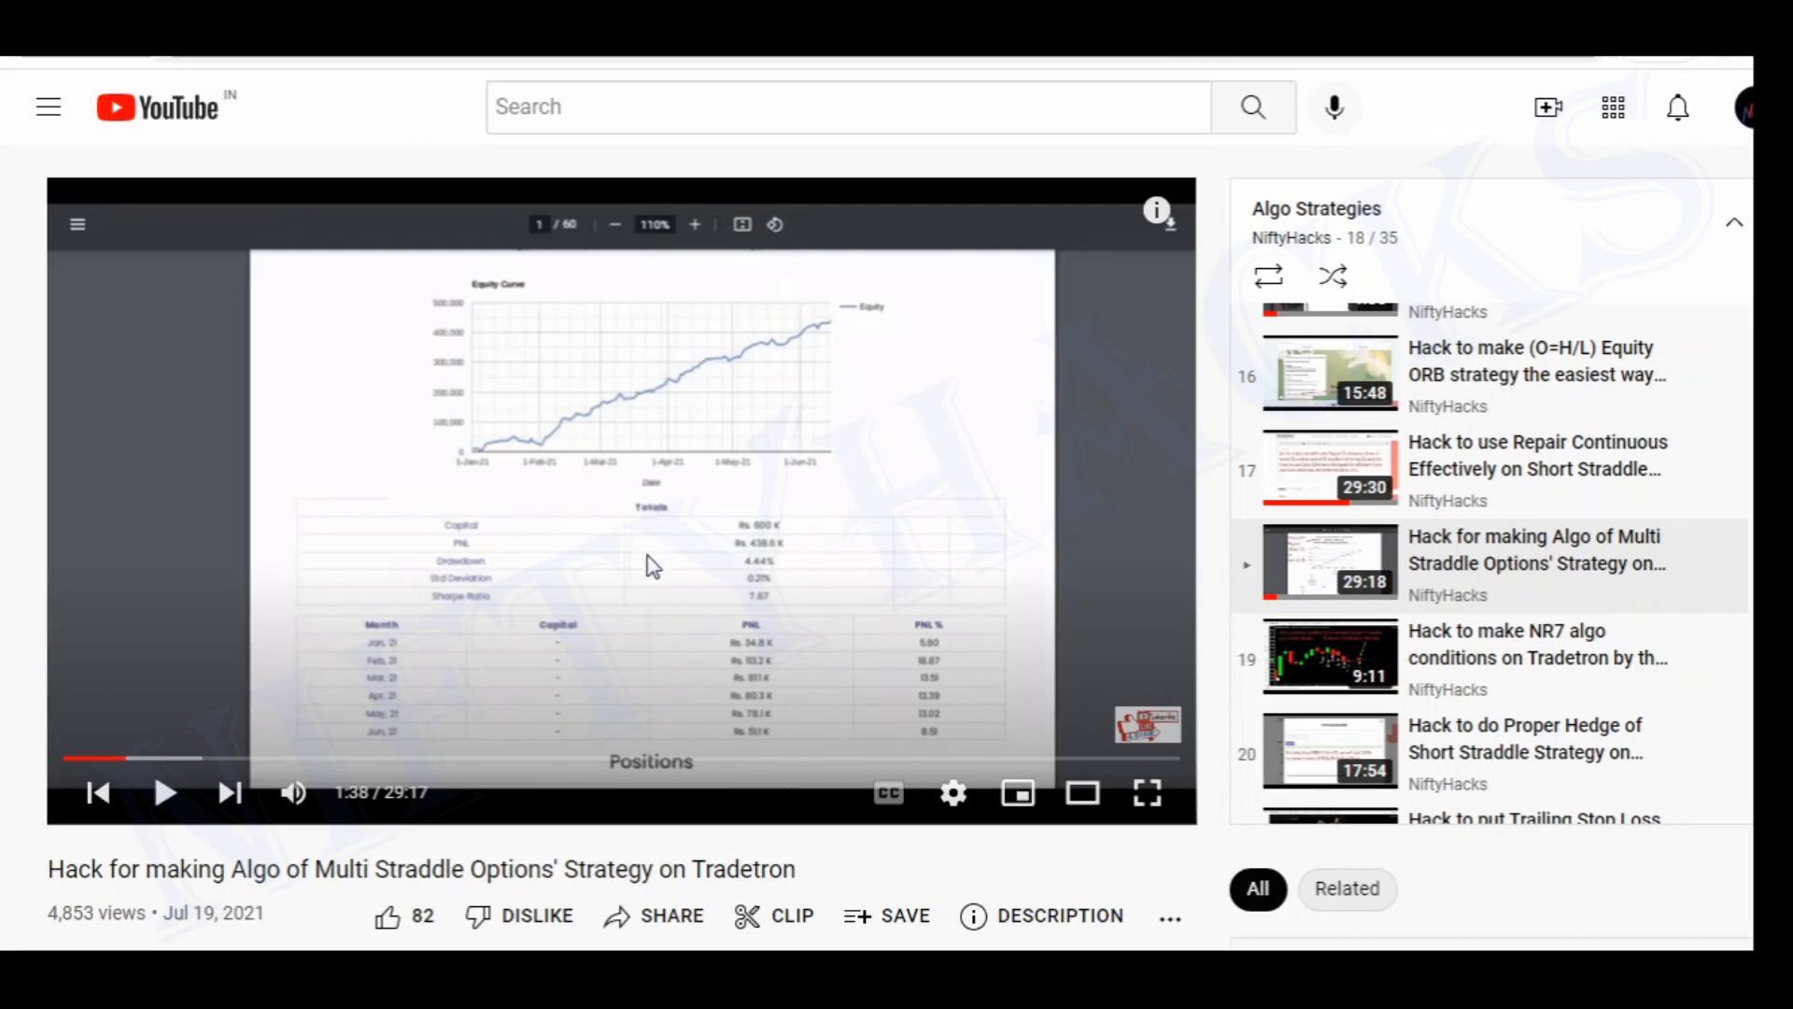
key("ctrl+shift+Tab")
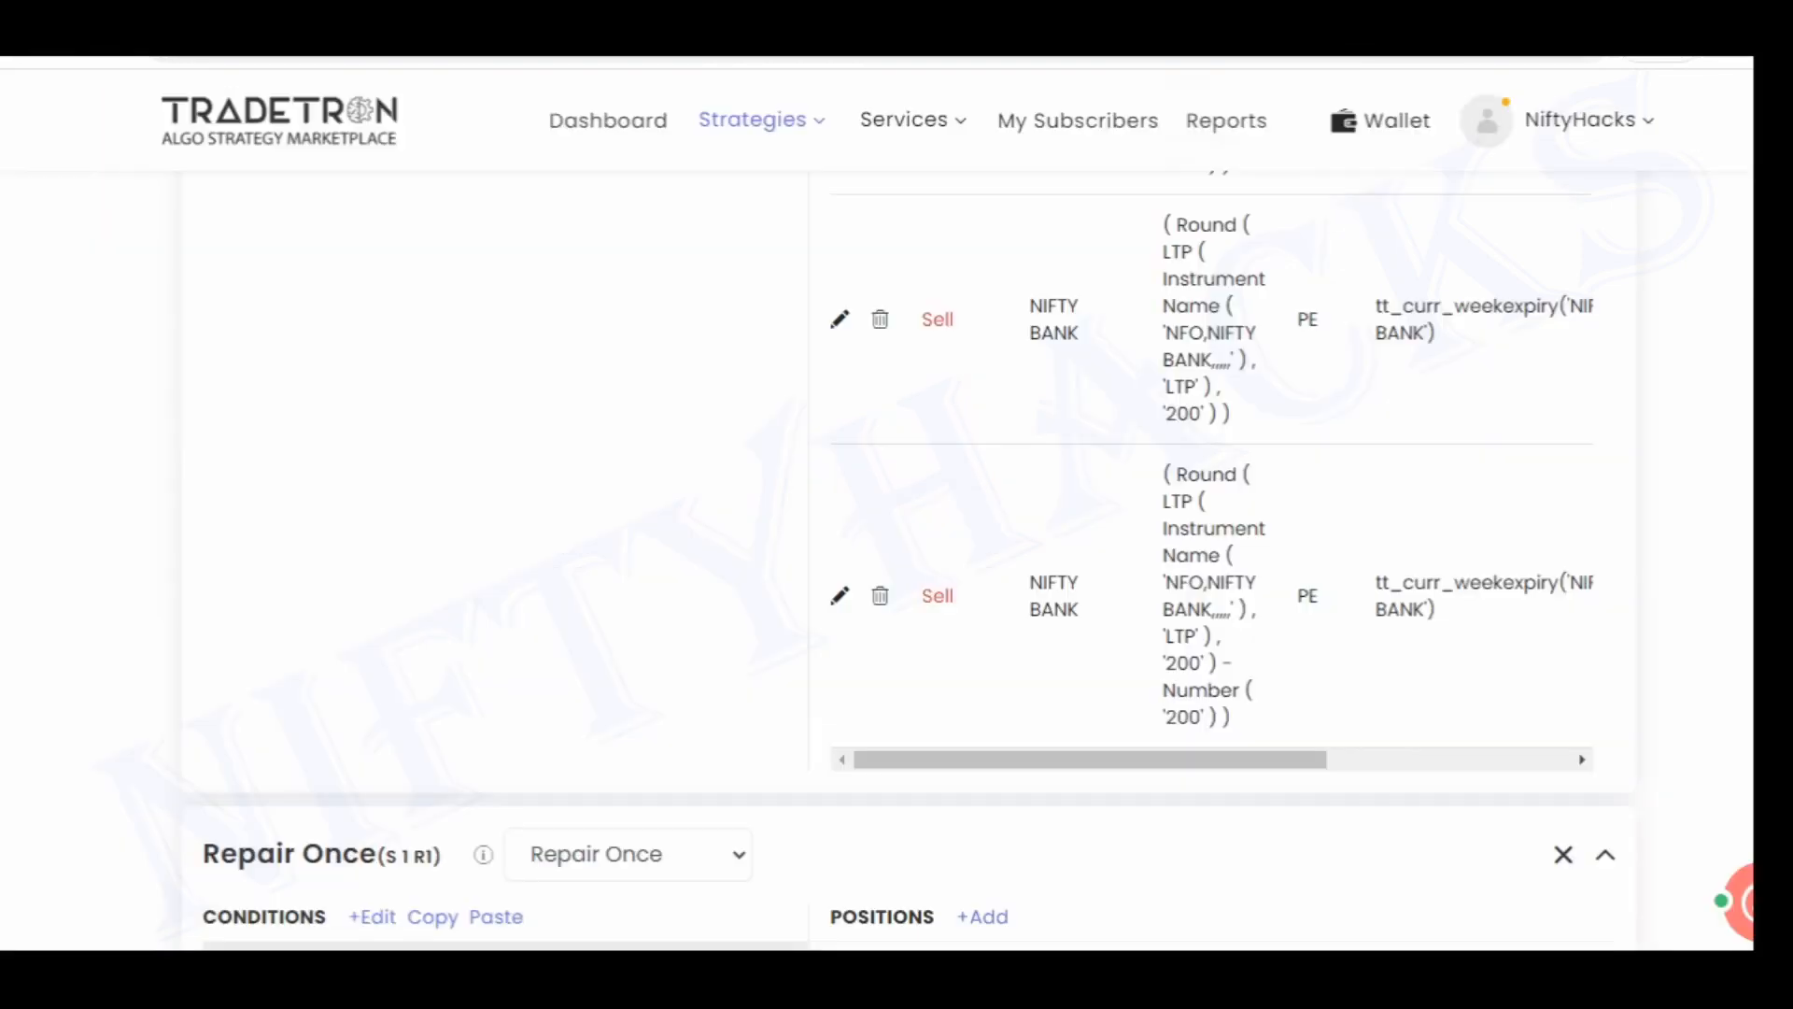
scroll(580, 547, "up", 5)
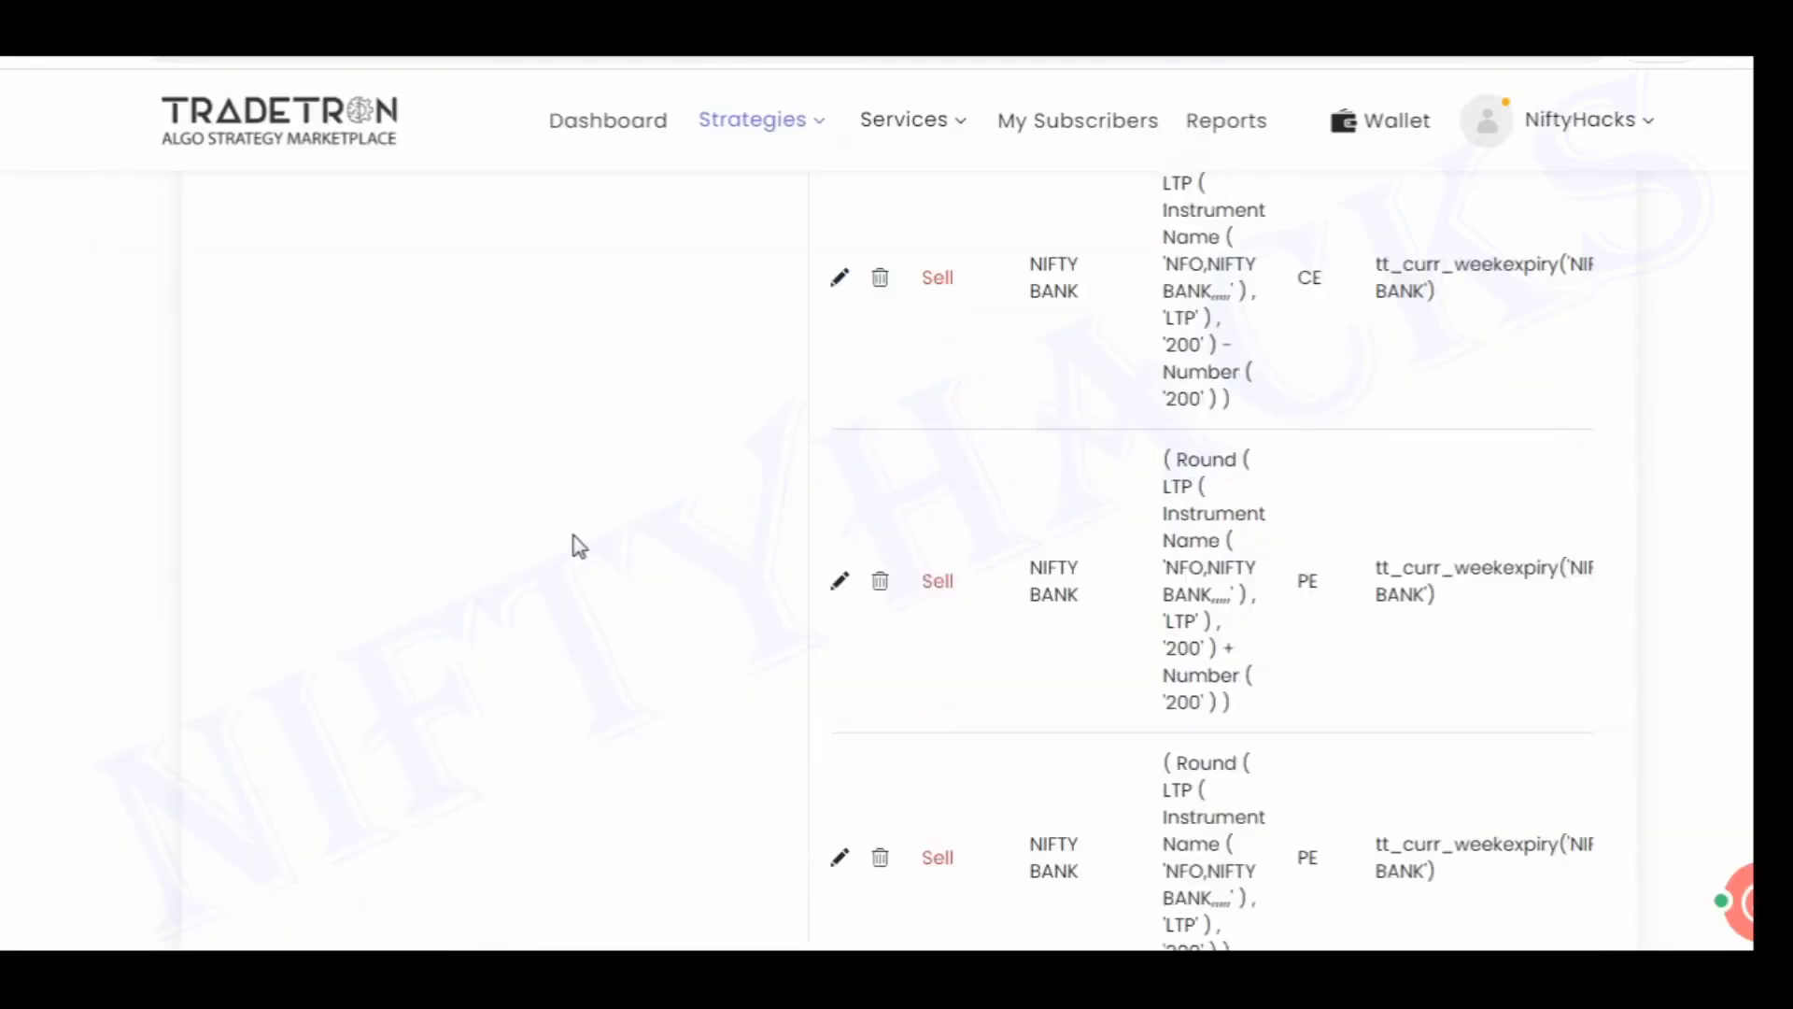
scroll(579, 546, "down", 10)
Examine the conditions of the second Repair Once section (S1 R2) in the Condition Builder and close it unchanged
scroll(579, 546, "down", 3)
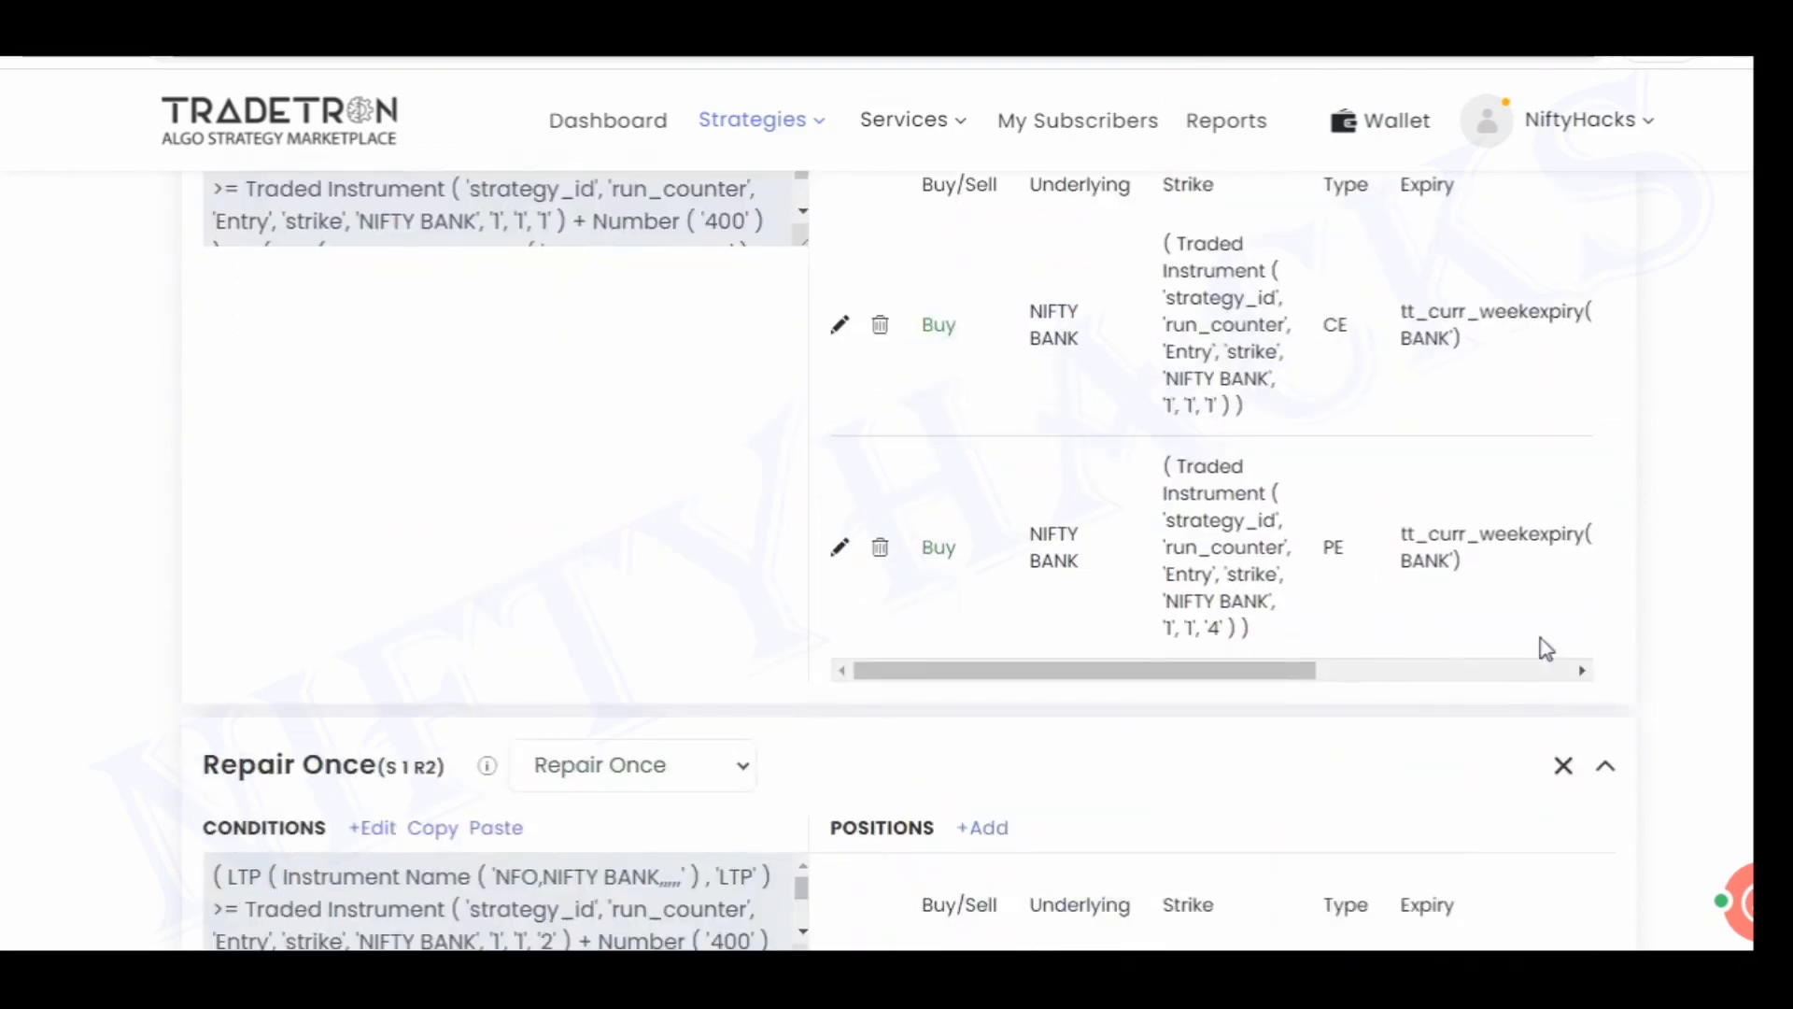
scroll(159, 628, "down", 4)
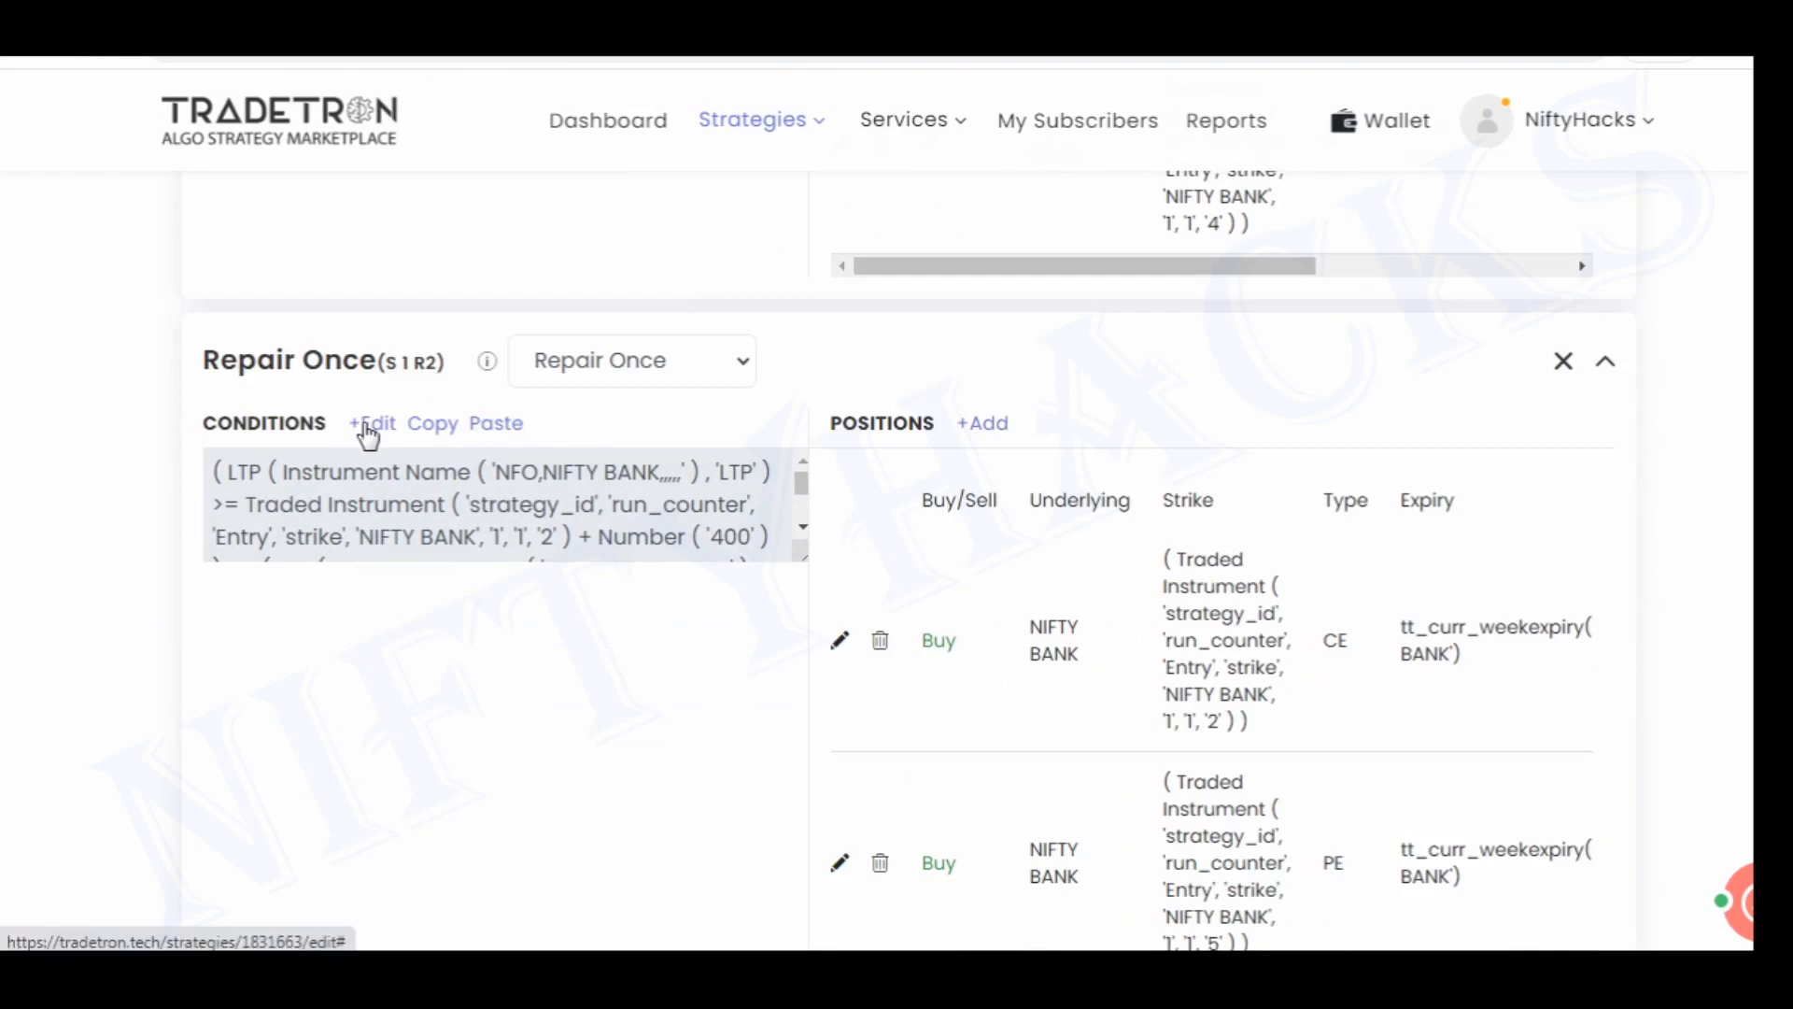
left_click(366, 425)
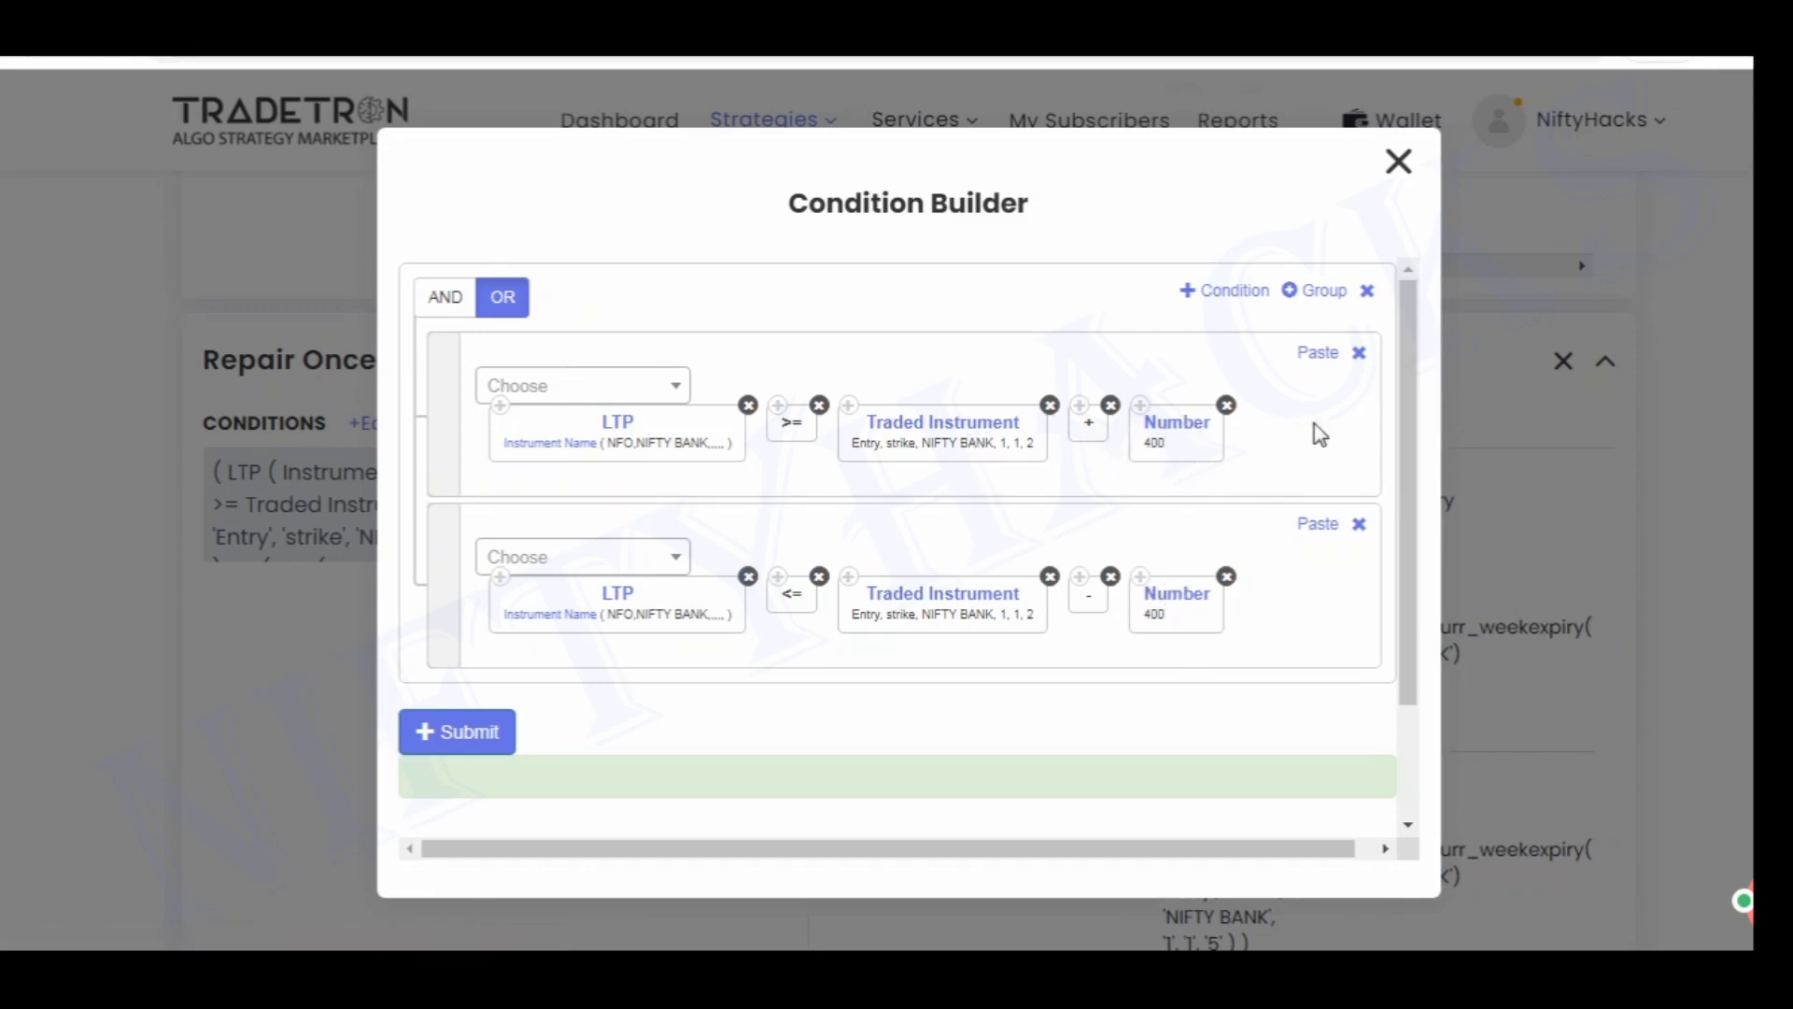
left_click(1400, 163)
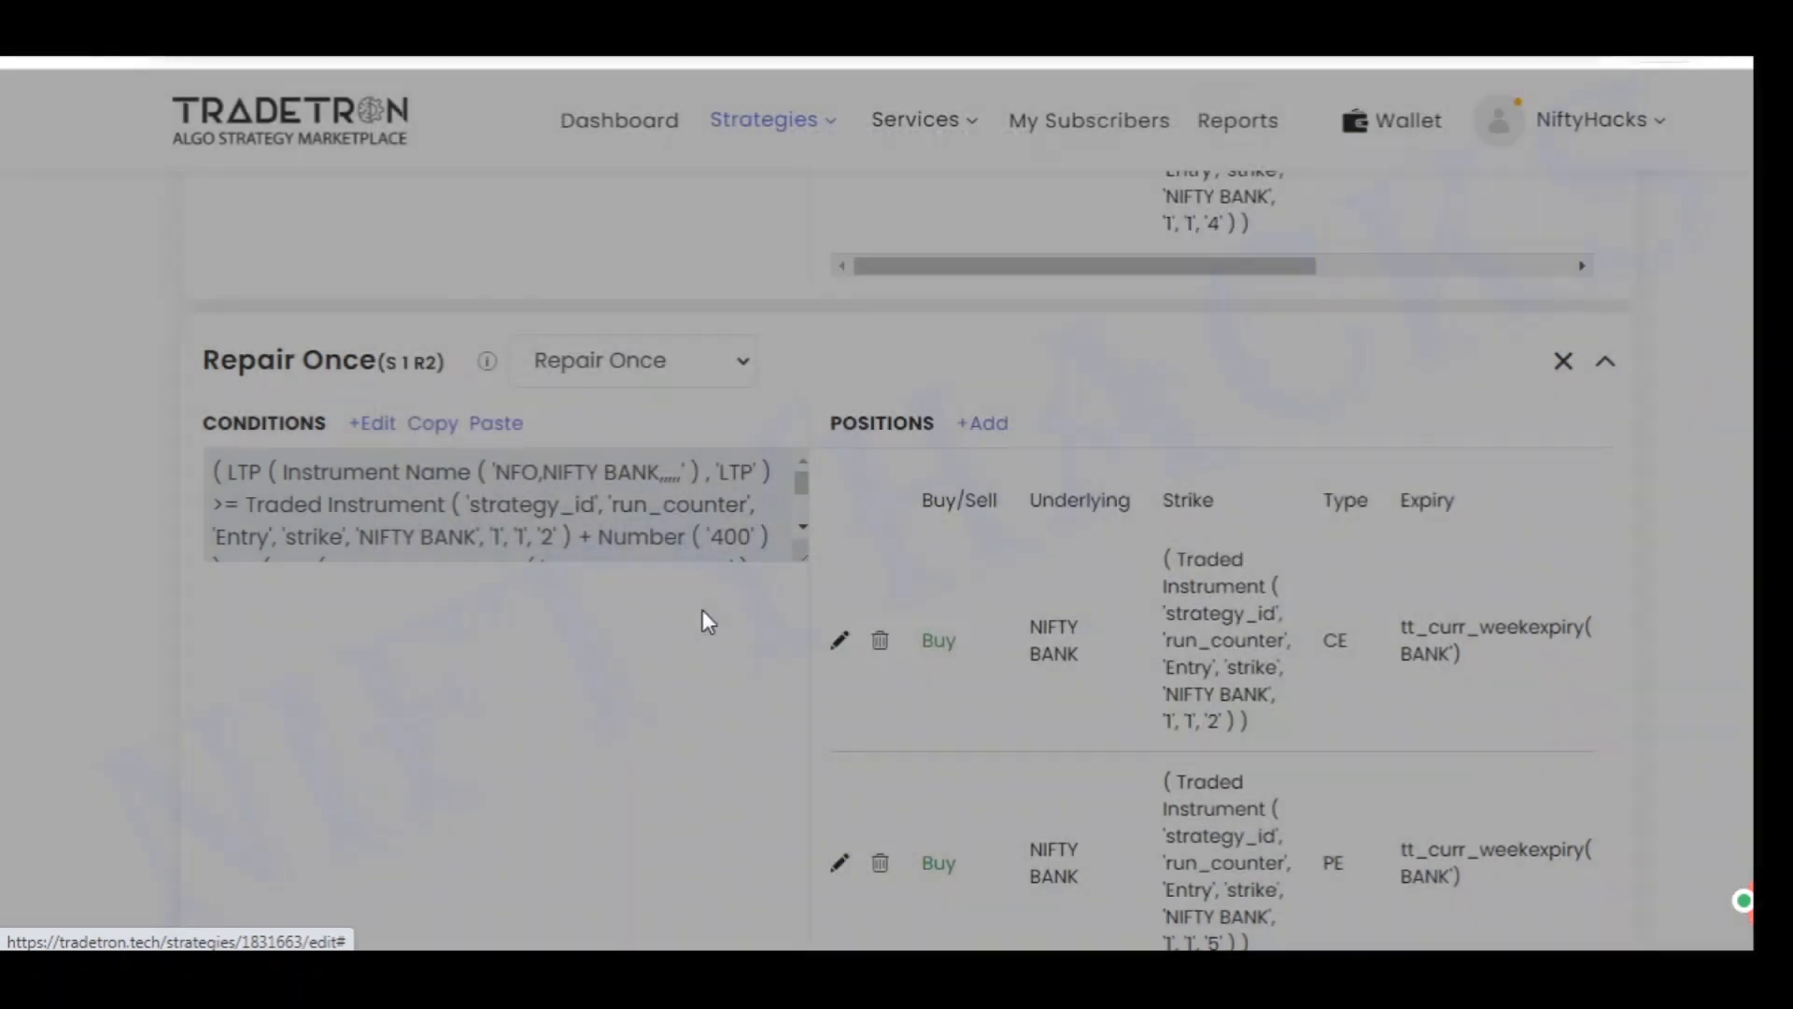
Compare the strike formulas of the CE and PE buy positions in S1 R2, highlighting the final Traded Instrument parameters of each
scroll(708, 621, "down", 3)
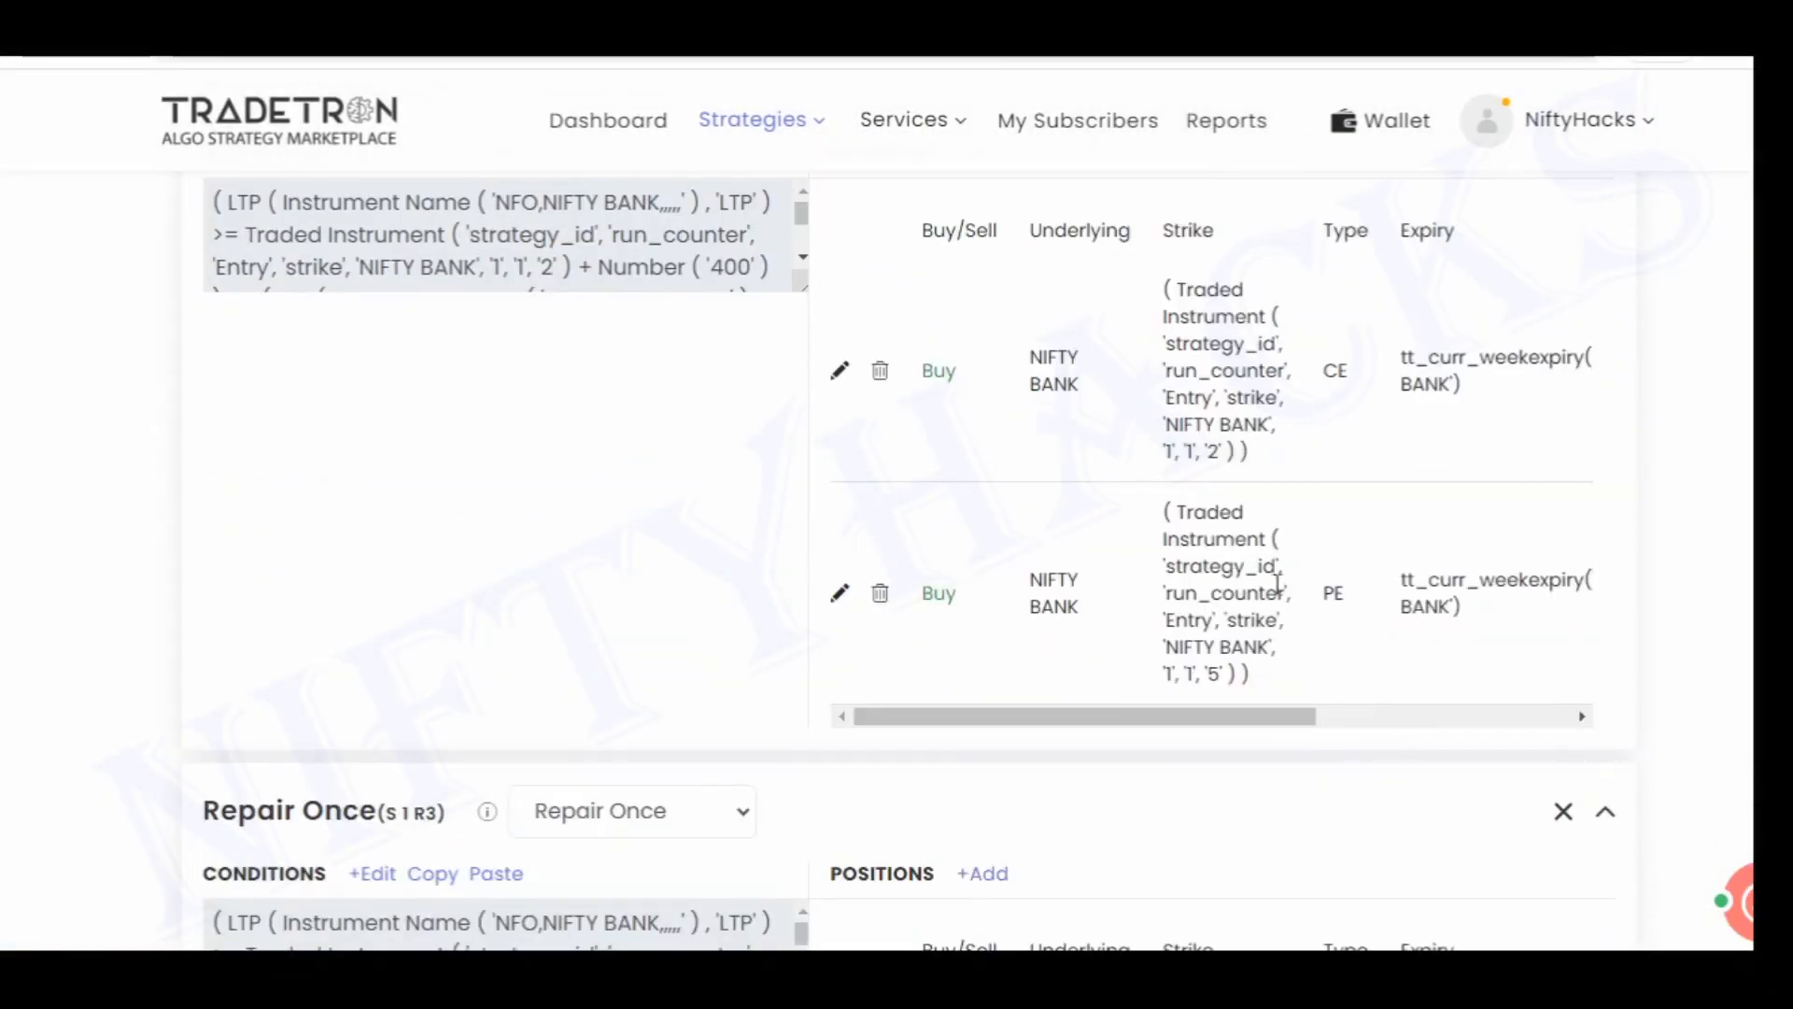
left_click_drag(1206, 670, 1239, 668)
left_click_drag(1202, 454, 1256, 474)
left_click(664, 548)
Examine the conditions of the third Repair Once section (S1 R3), pointing out the Traded Instrument's final parameter, and close the builder unchanged
scroll(670, 557, "down", 3)
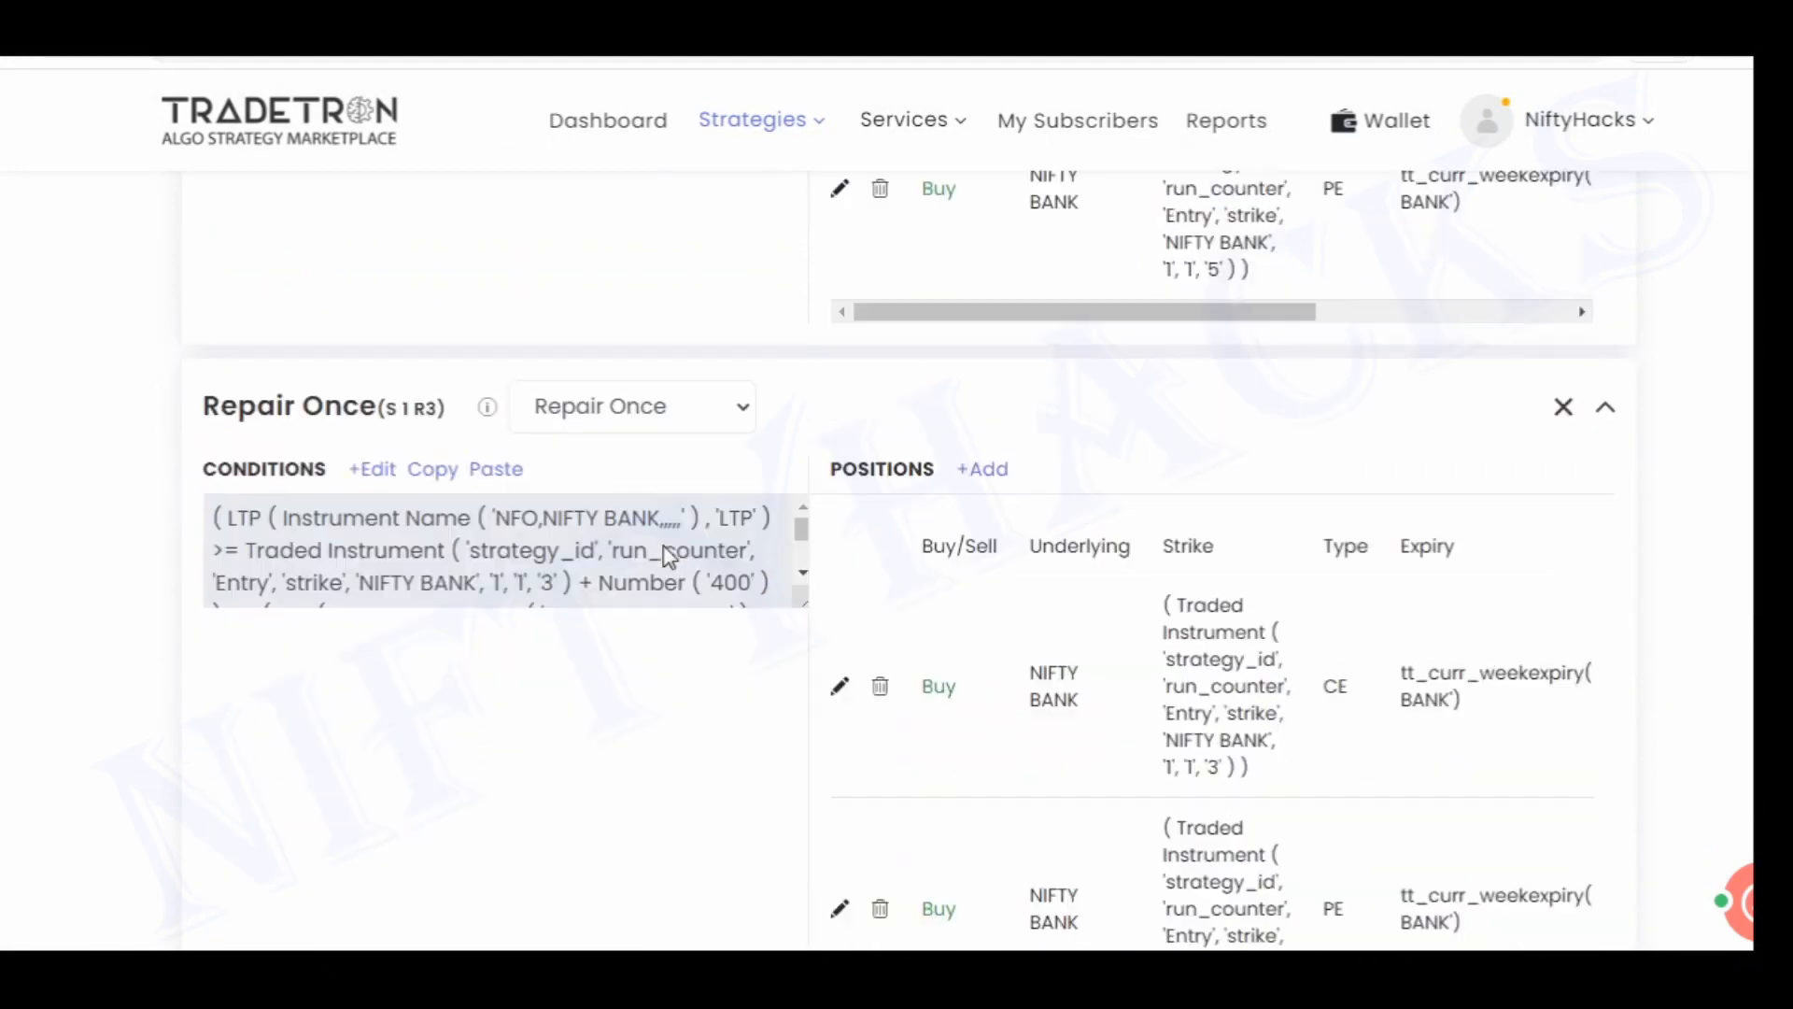
scroll(594, 676, "down", 2)
left_click(369, 335)
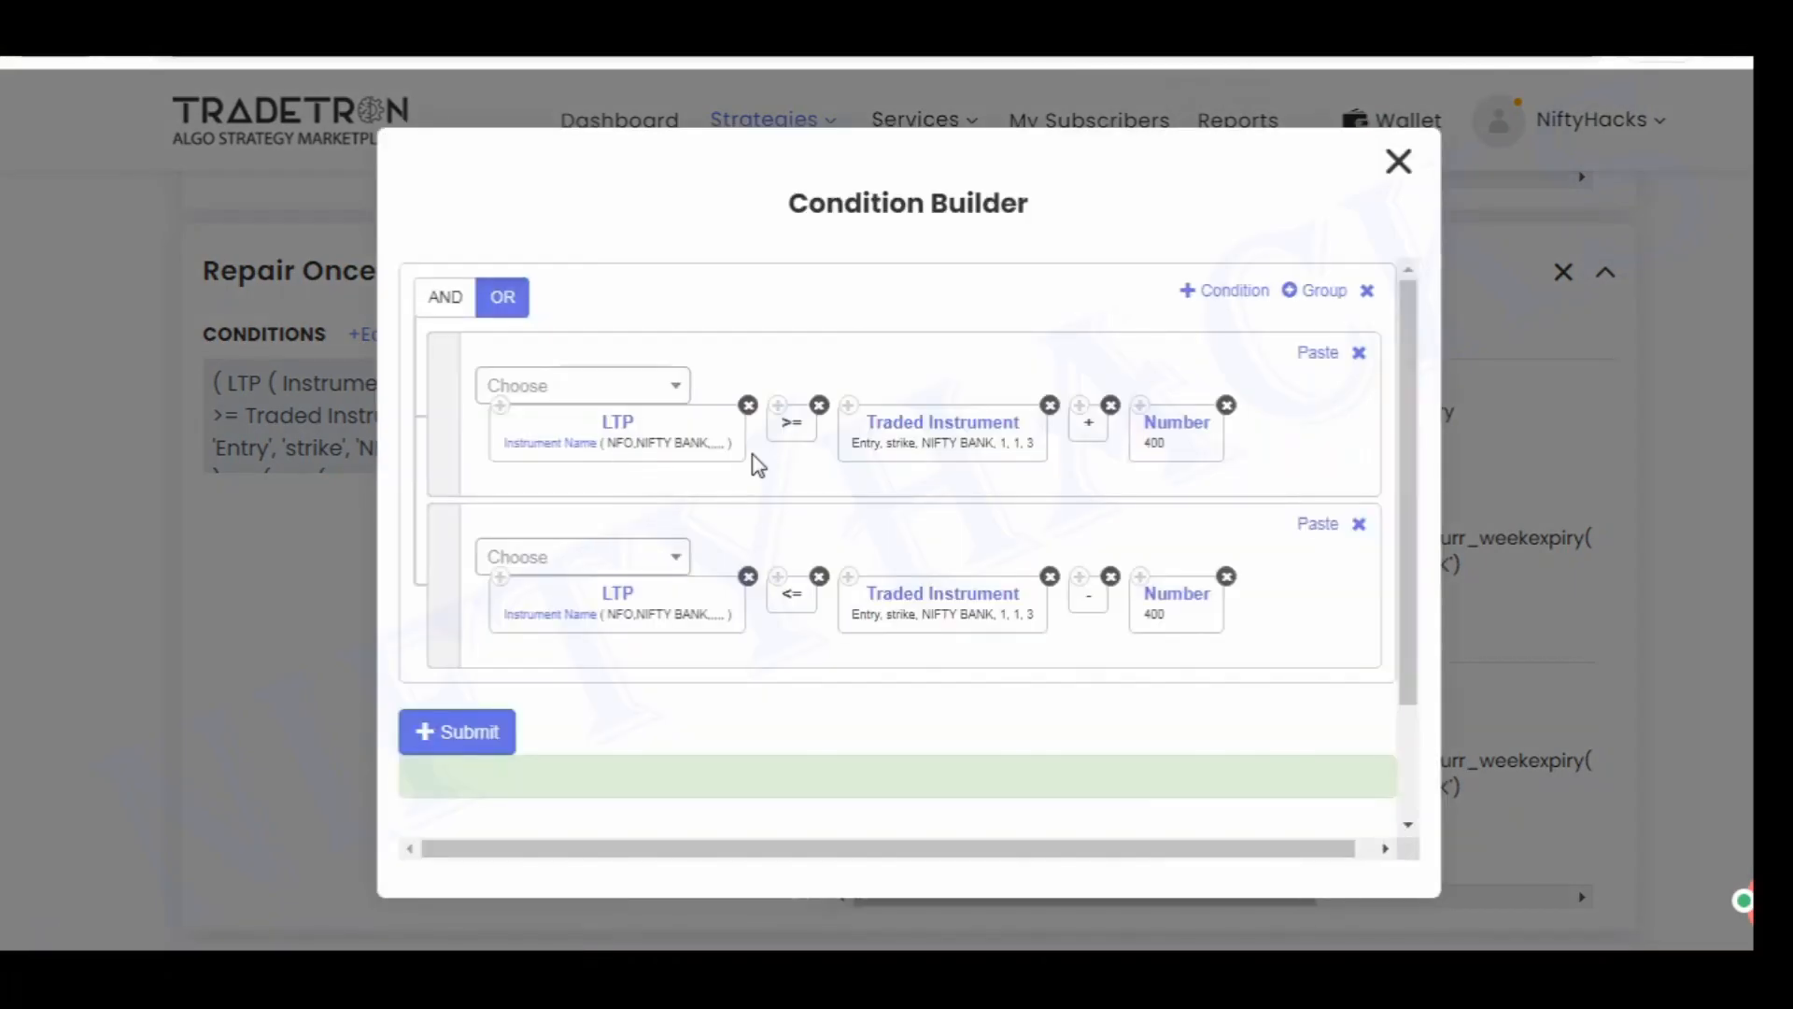
left_click_drag(1039, 445, 1052, 453)
left_click(1398, 163)
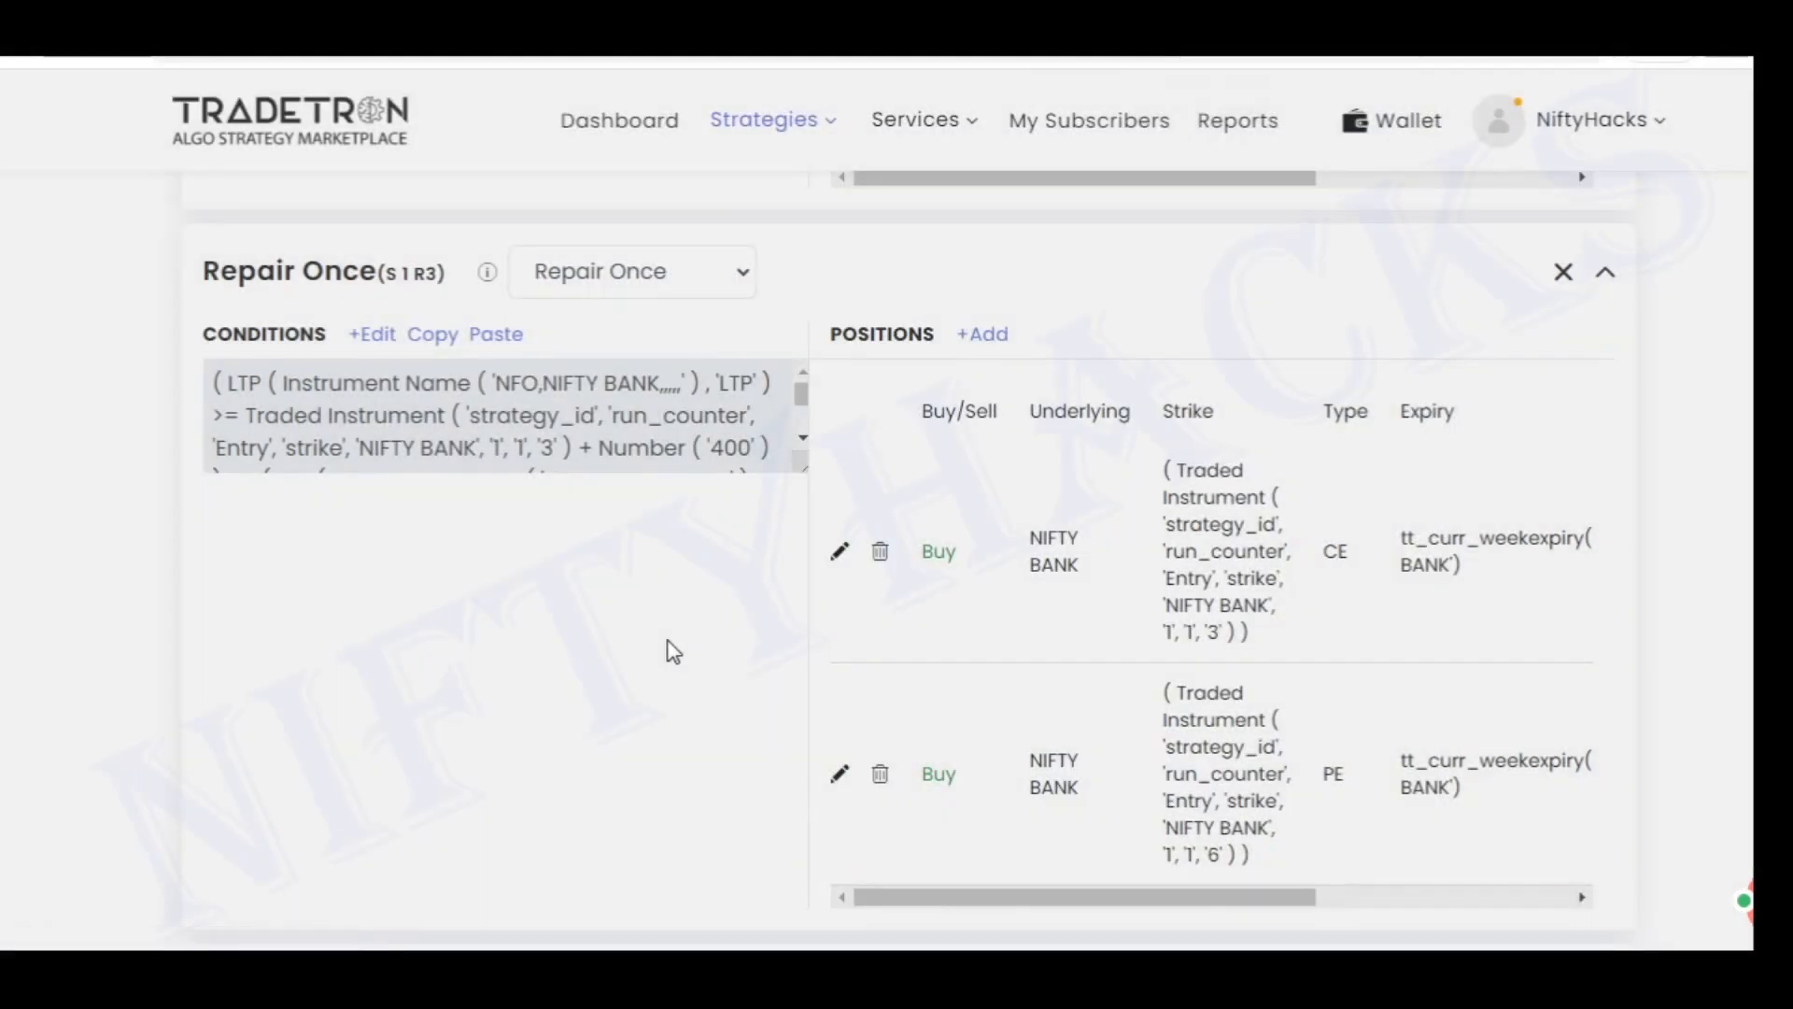
Inspect the strike formula of the CE buy position in the S1 R3 section, closing both builders without changes
left_click(840, 551)
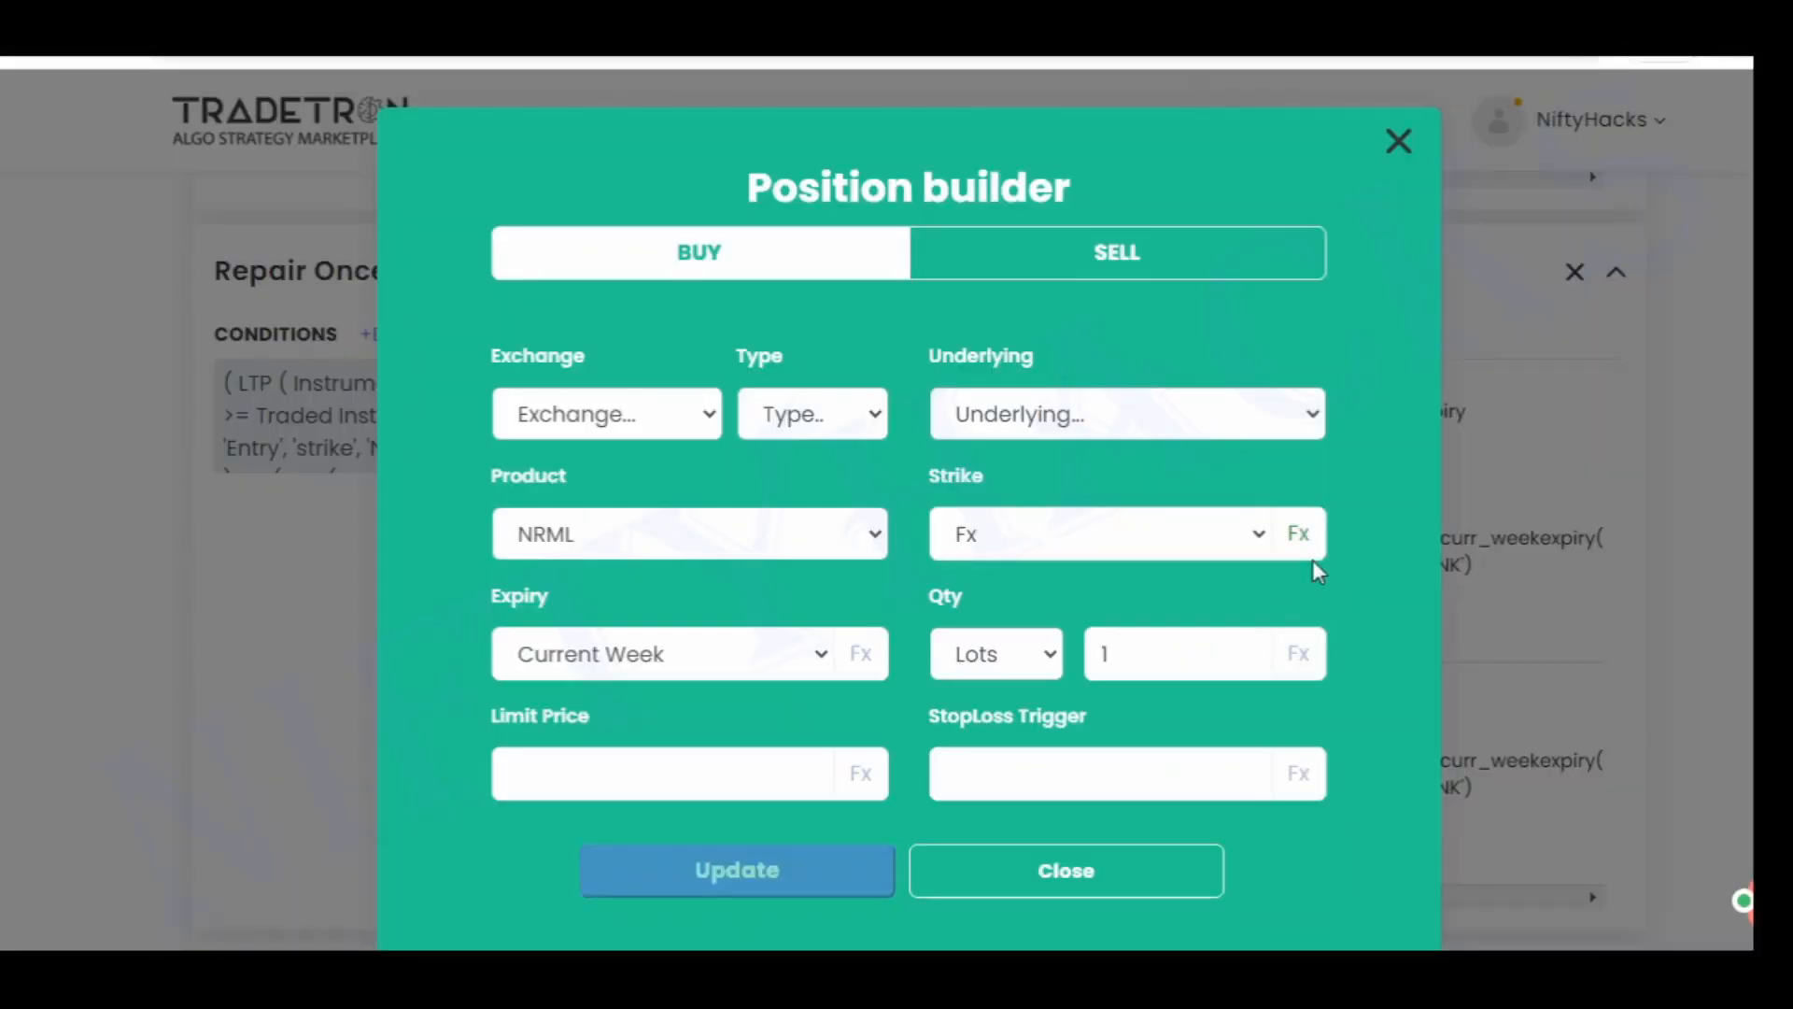
left_click(1310, 540)
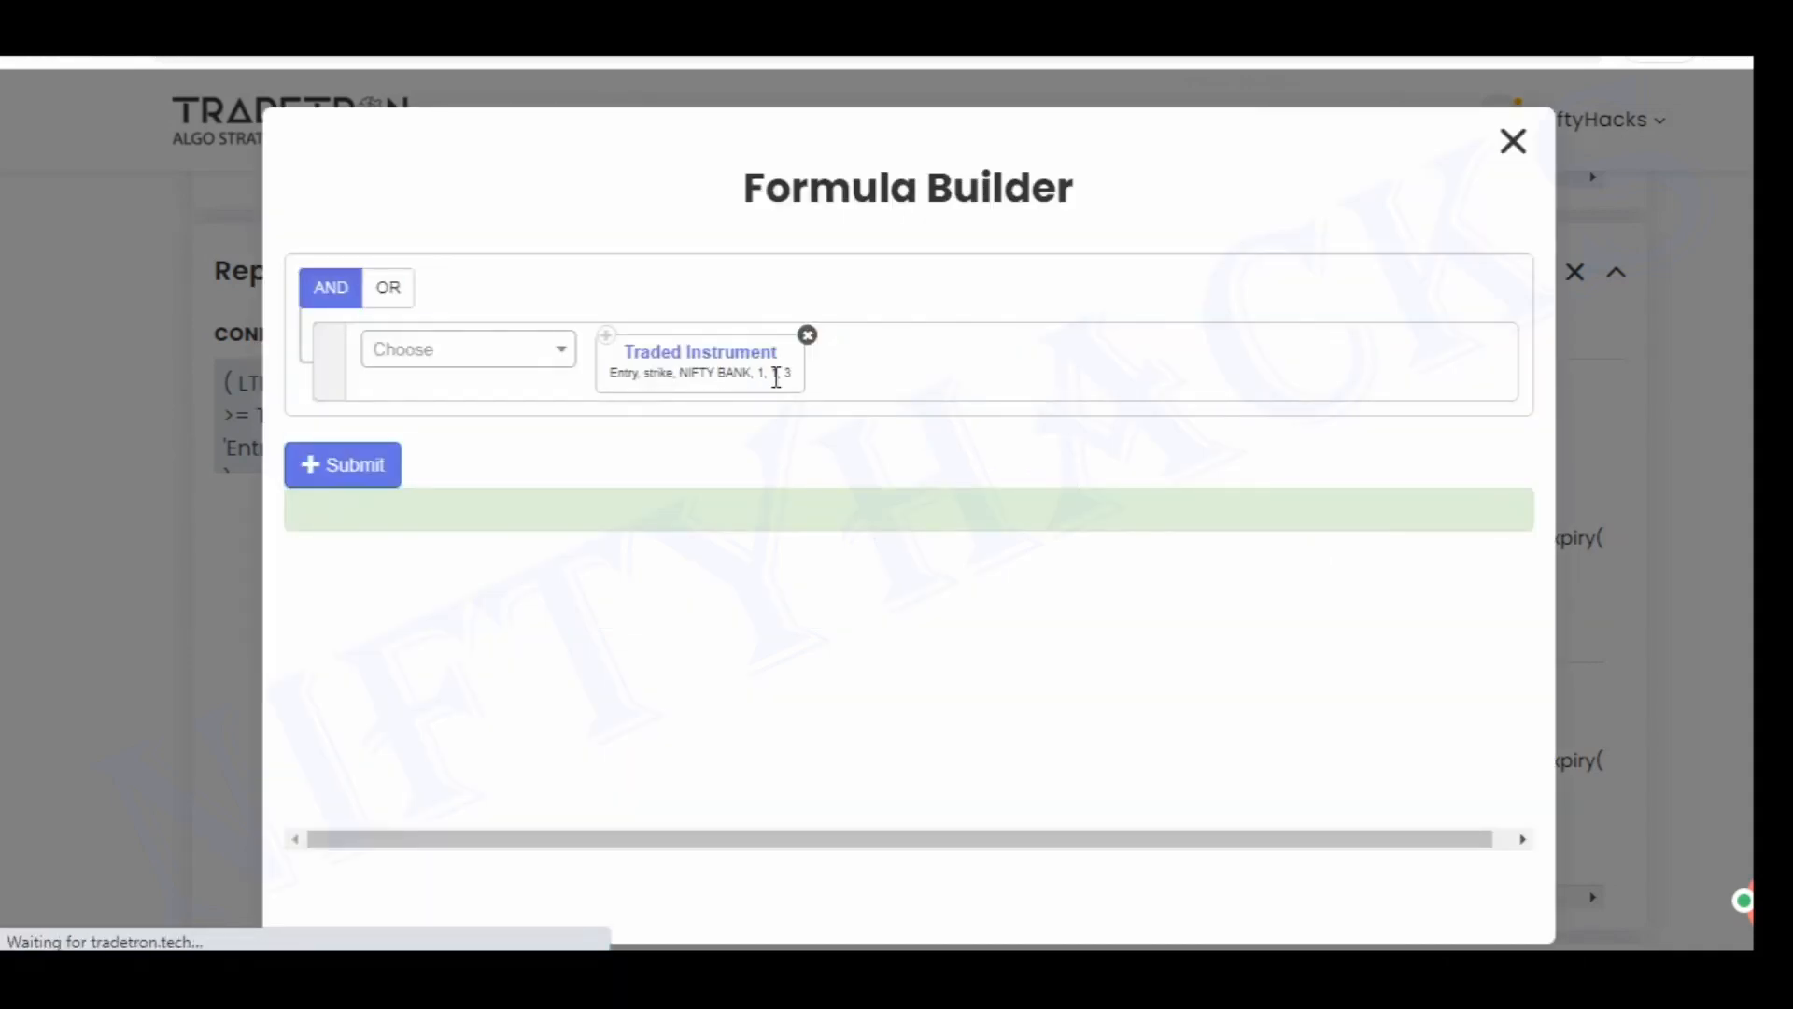
left_click(1511, 146)
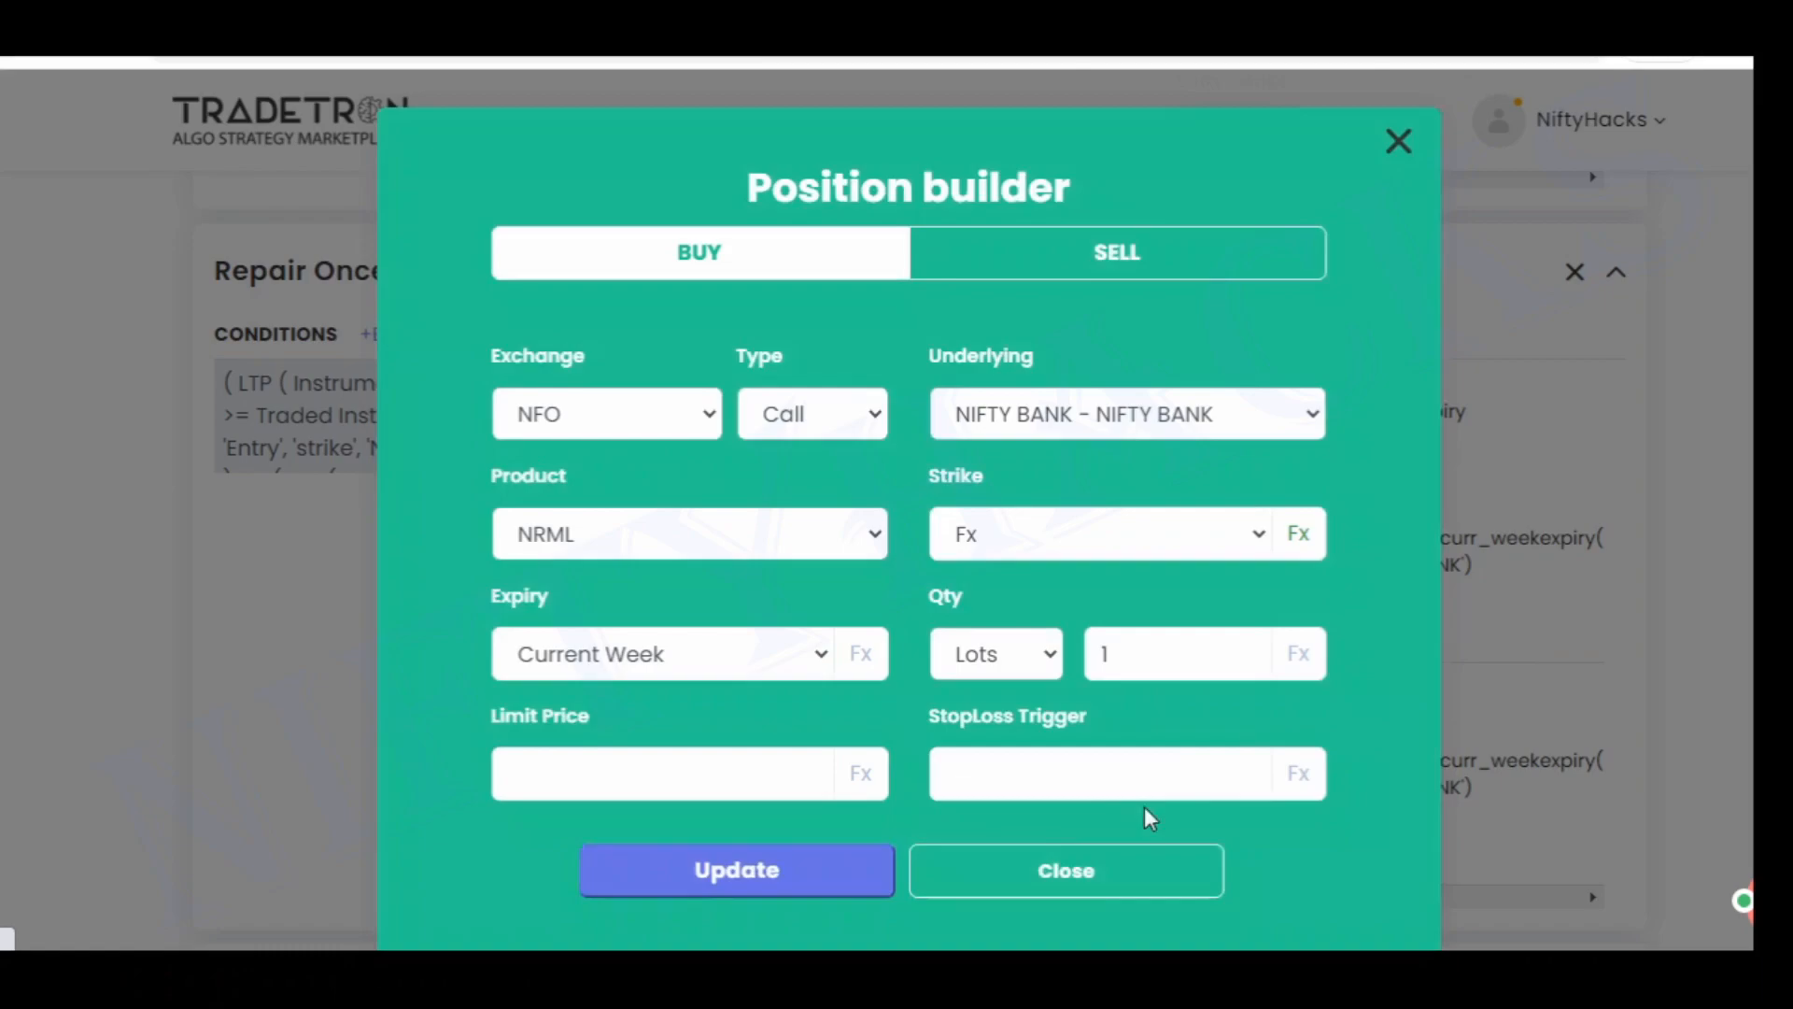
left_click(1105, 871)
Move past Set 1's Exit section to Set 2, view its Entry conditions in the Condition Builder and close it unchanged
scroll(766, 720, "down", 3)
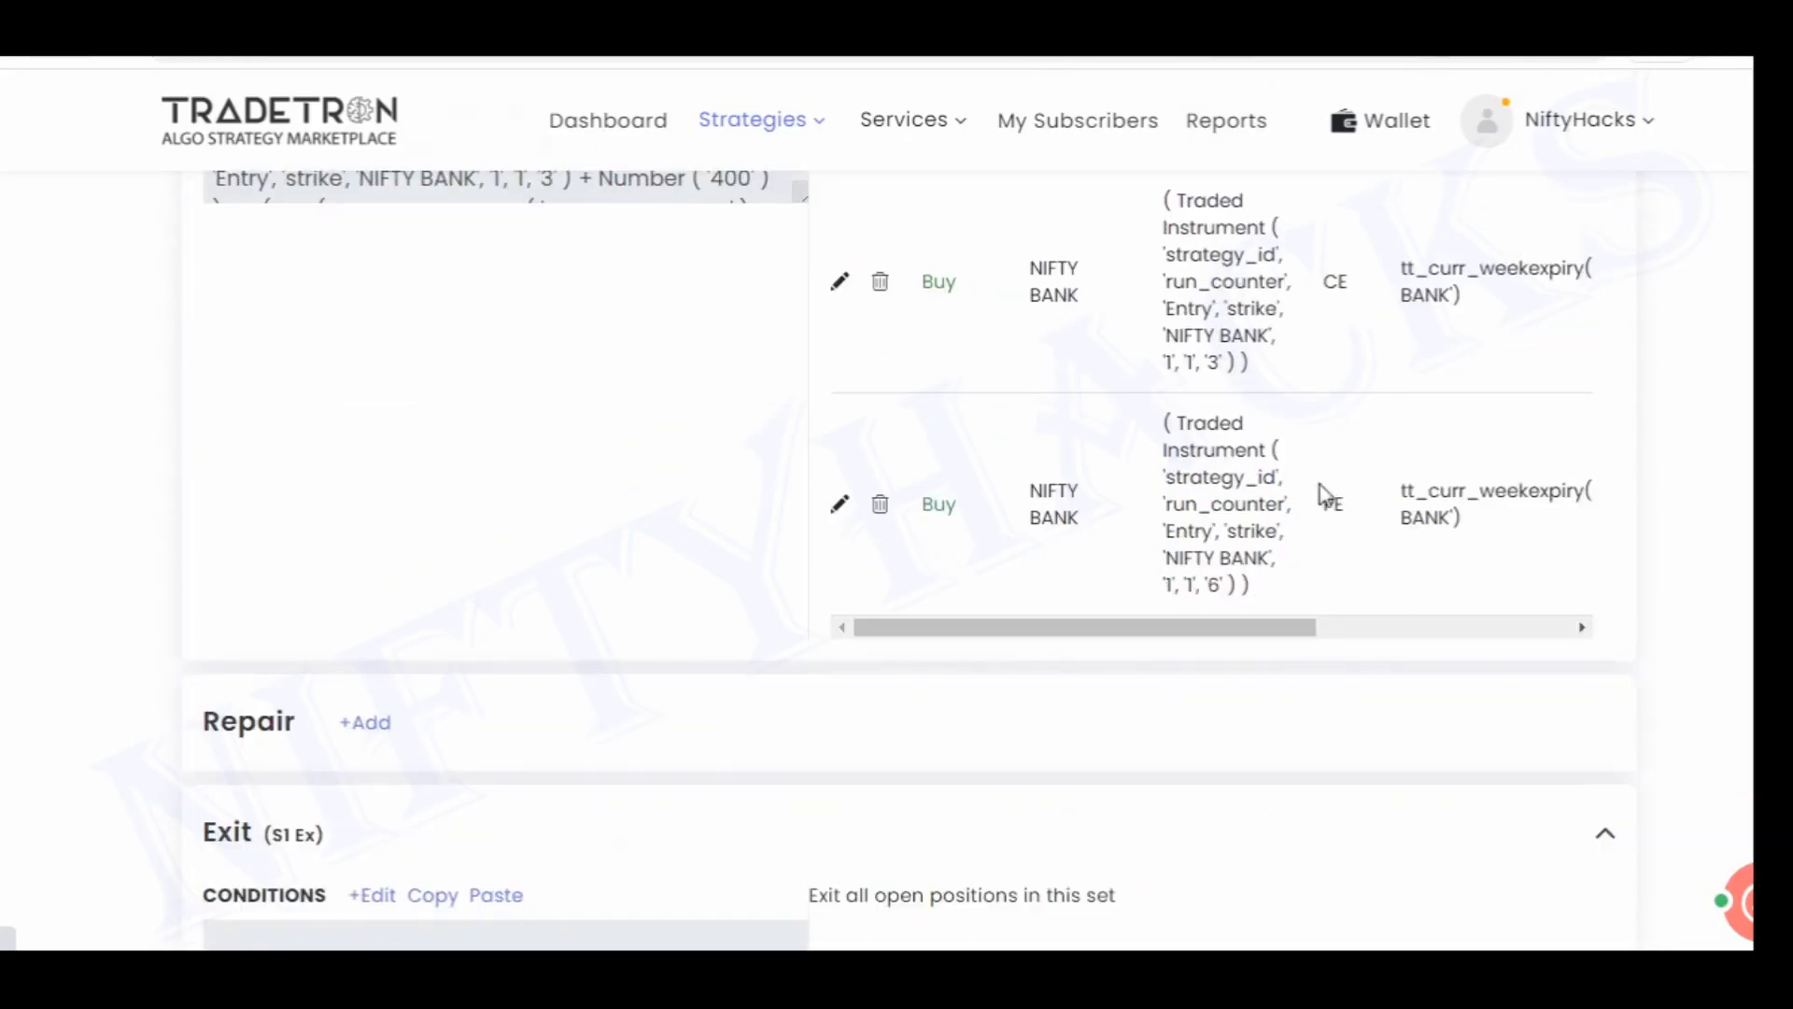
scroll(82, 646, "down", 10)
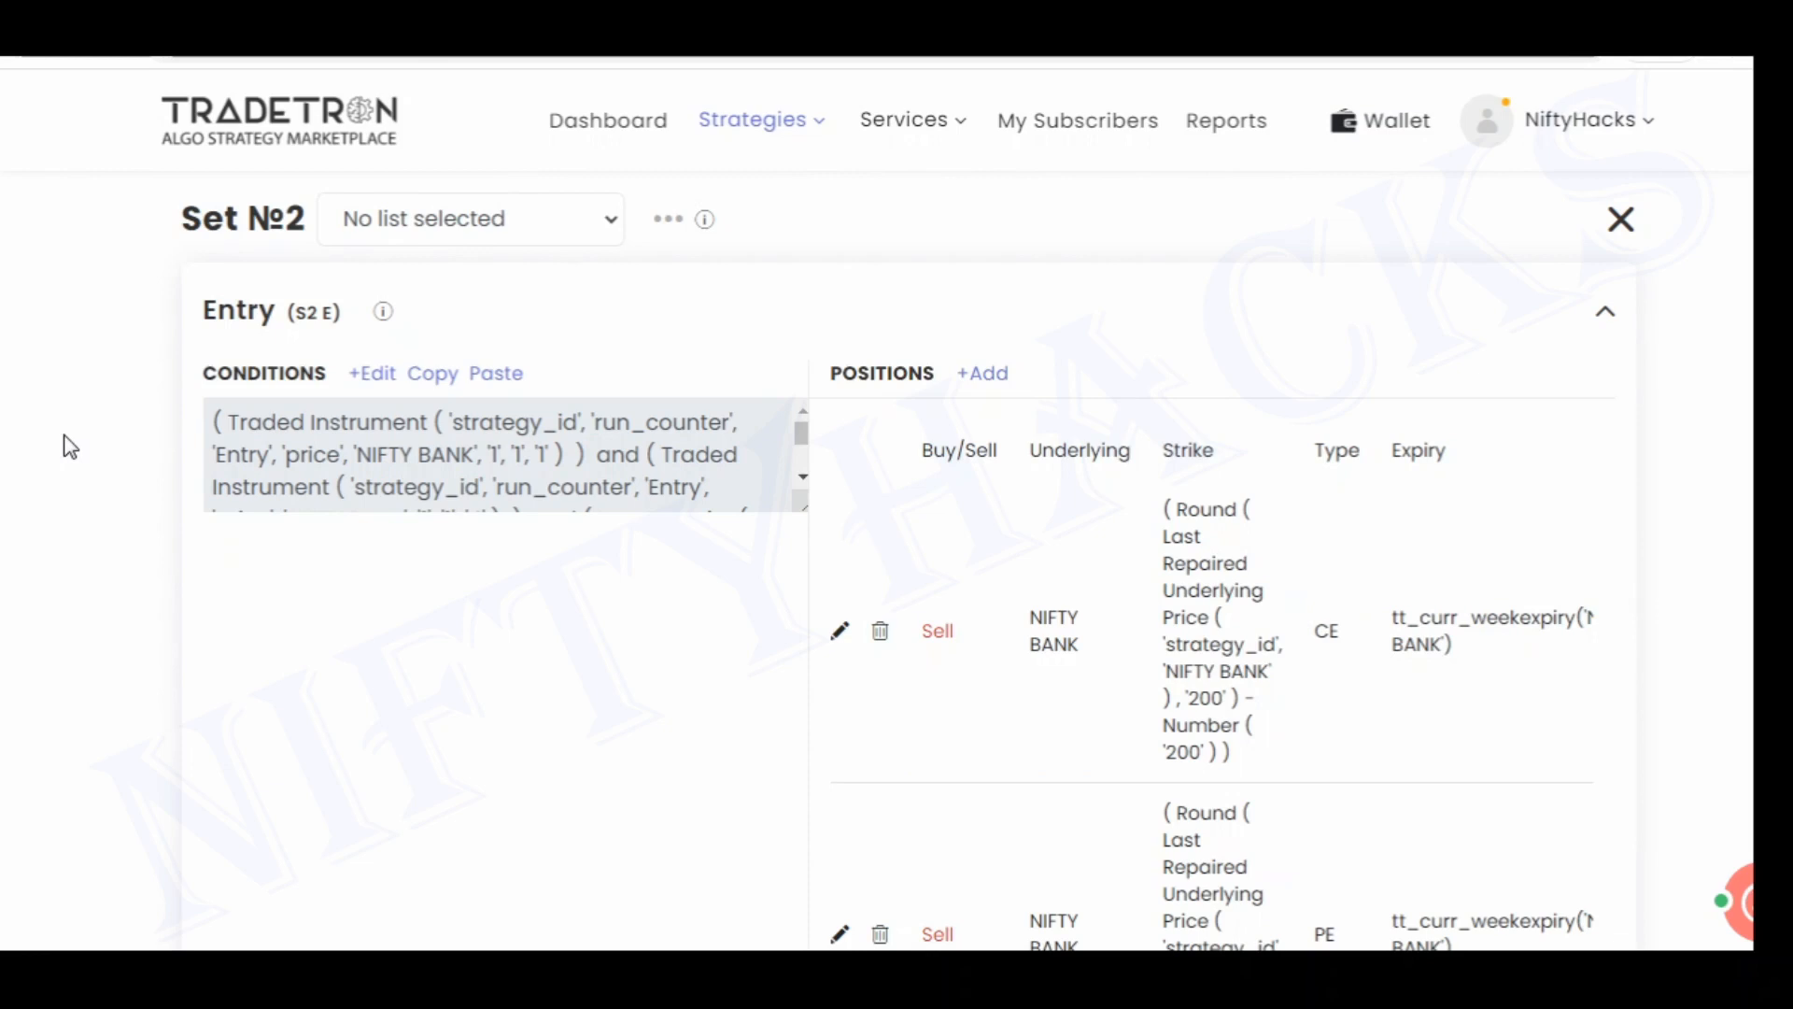
left_click(387, 371)
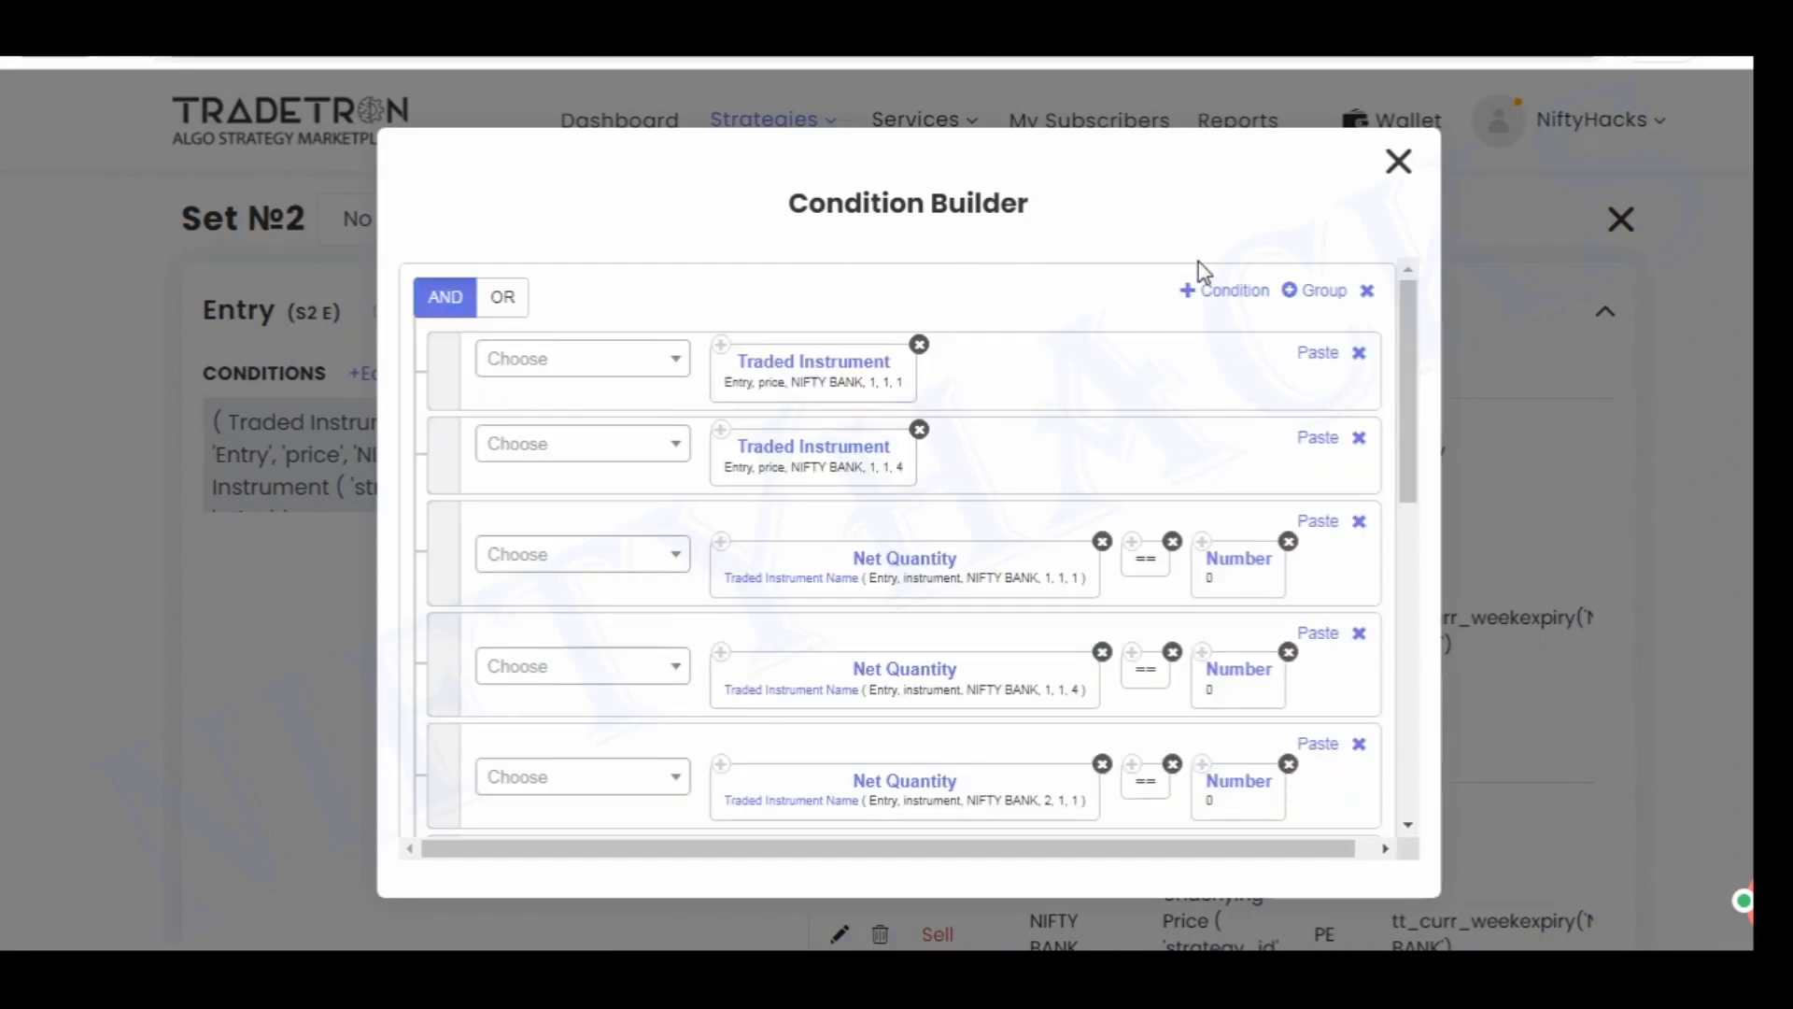
left_click(1396, 165)
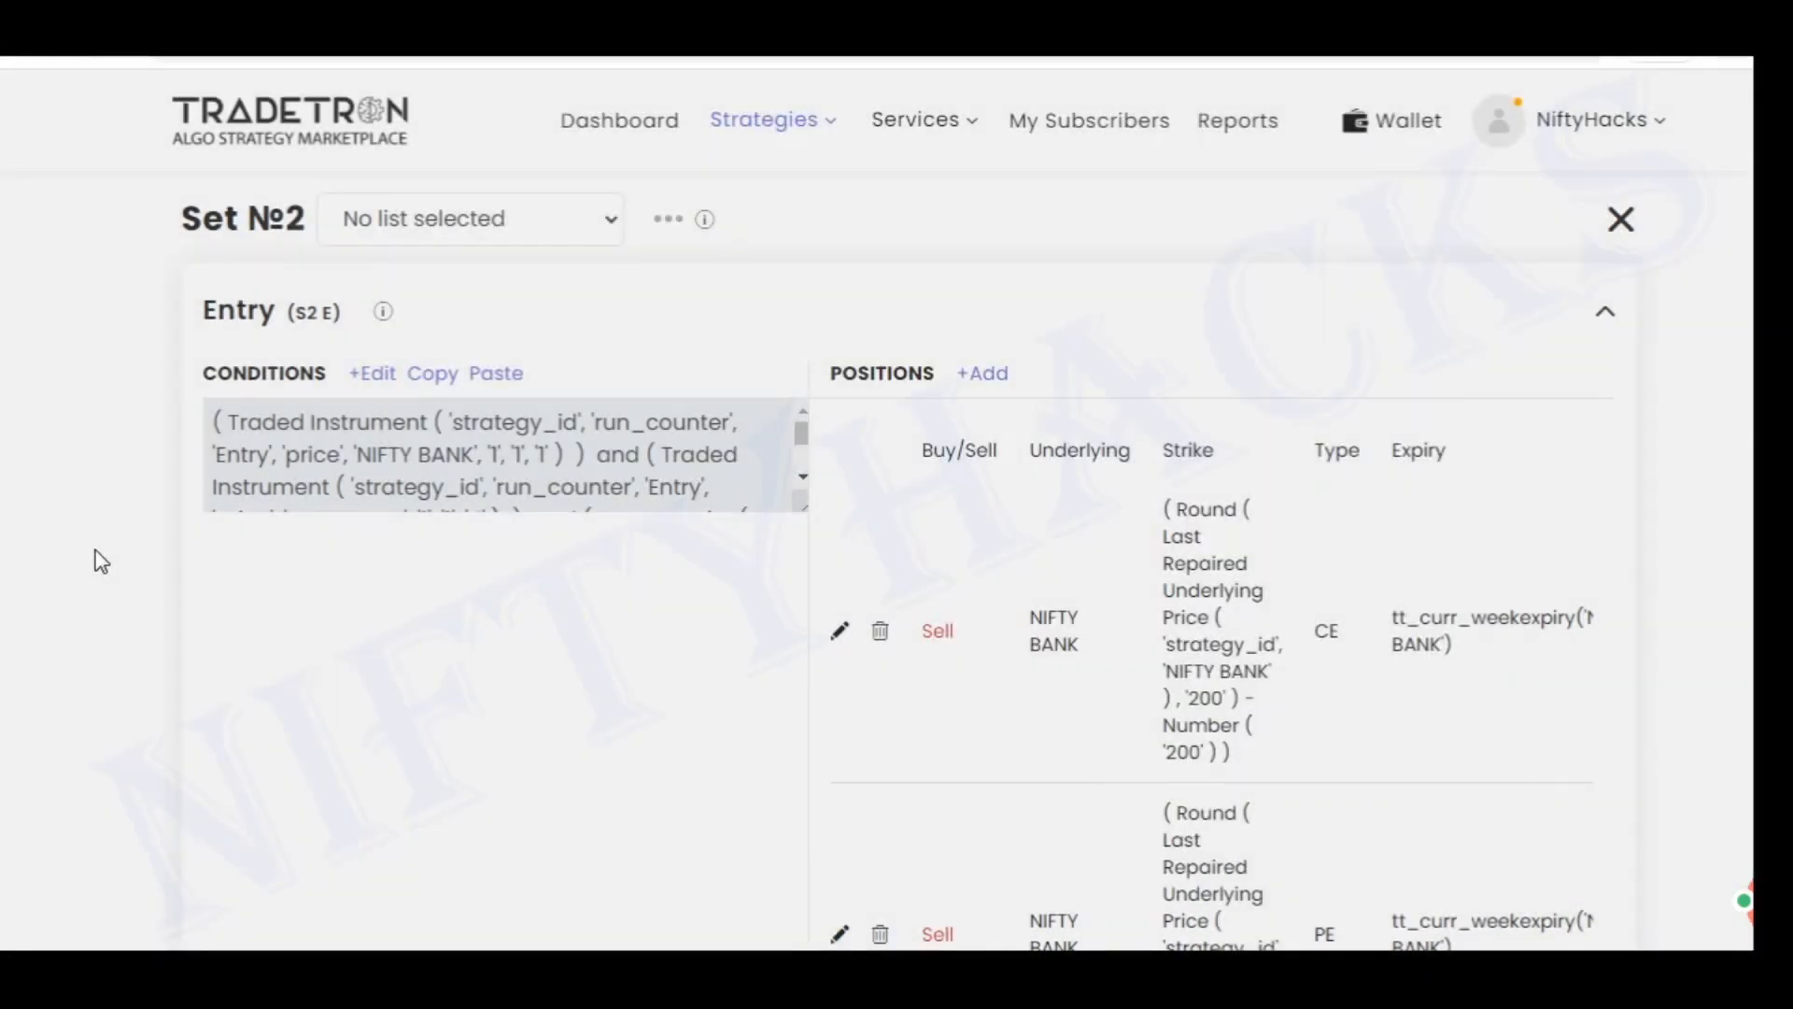
Revisit Set 1's Entry sell positions and first Repair Once section, and check the 5-minute NIFTY BANK chart before returning to the strategy
scroll(101, 562, "down", 15)
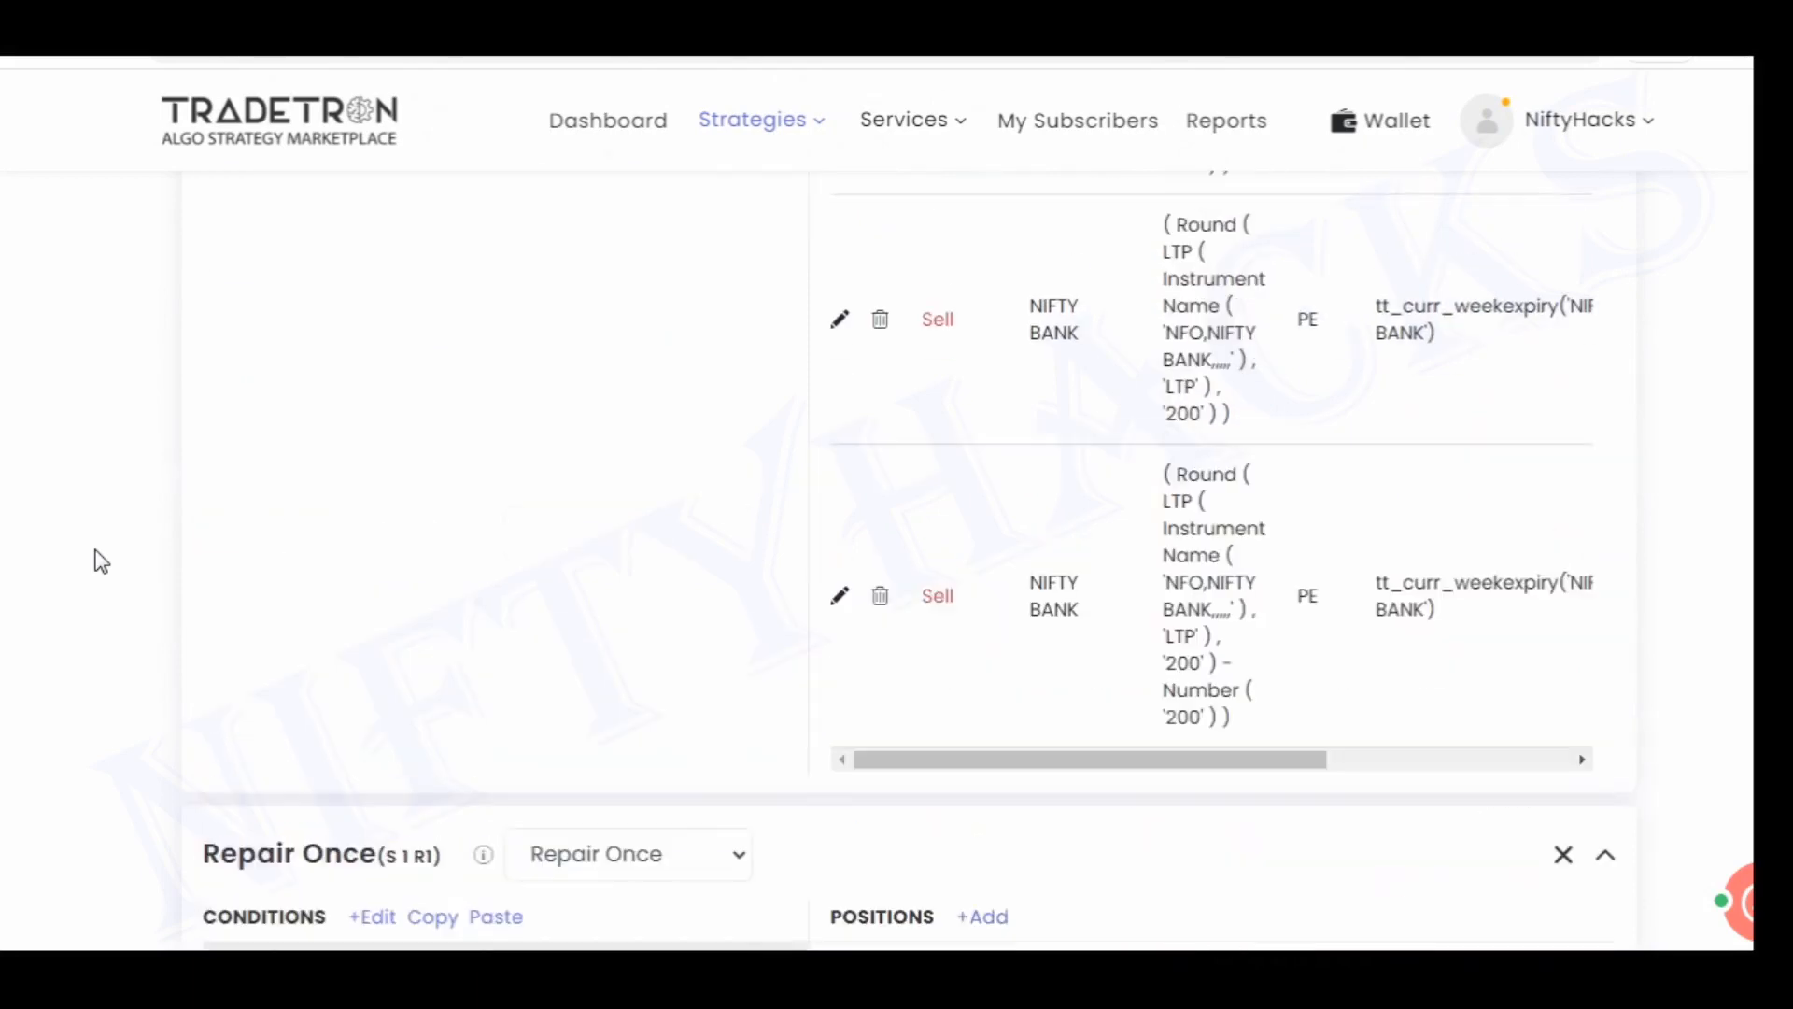
scroll(101, 562, "down", 6)
scroll(163, 456, "up", 3)
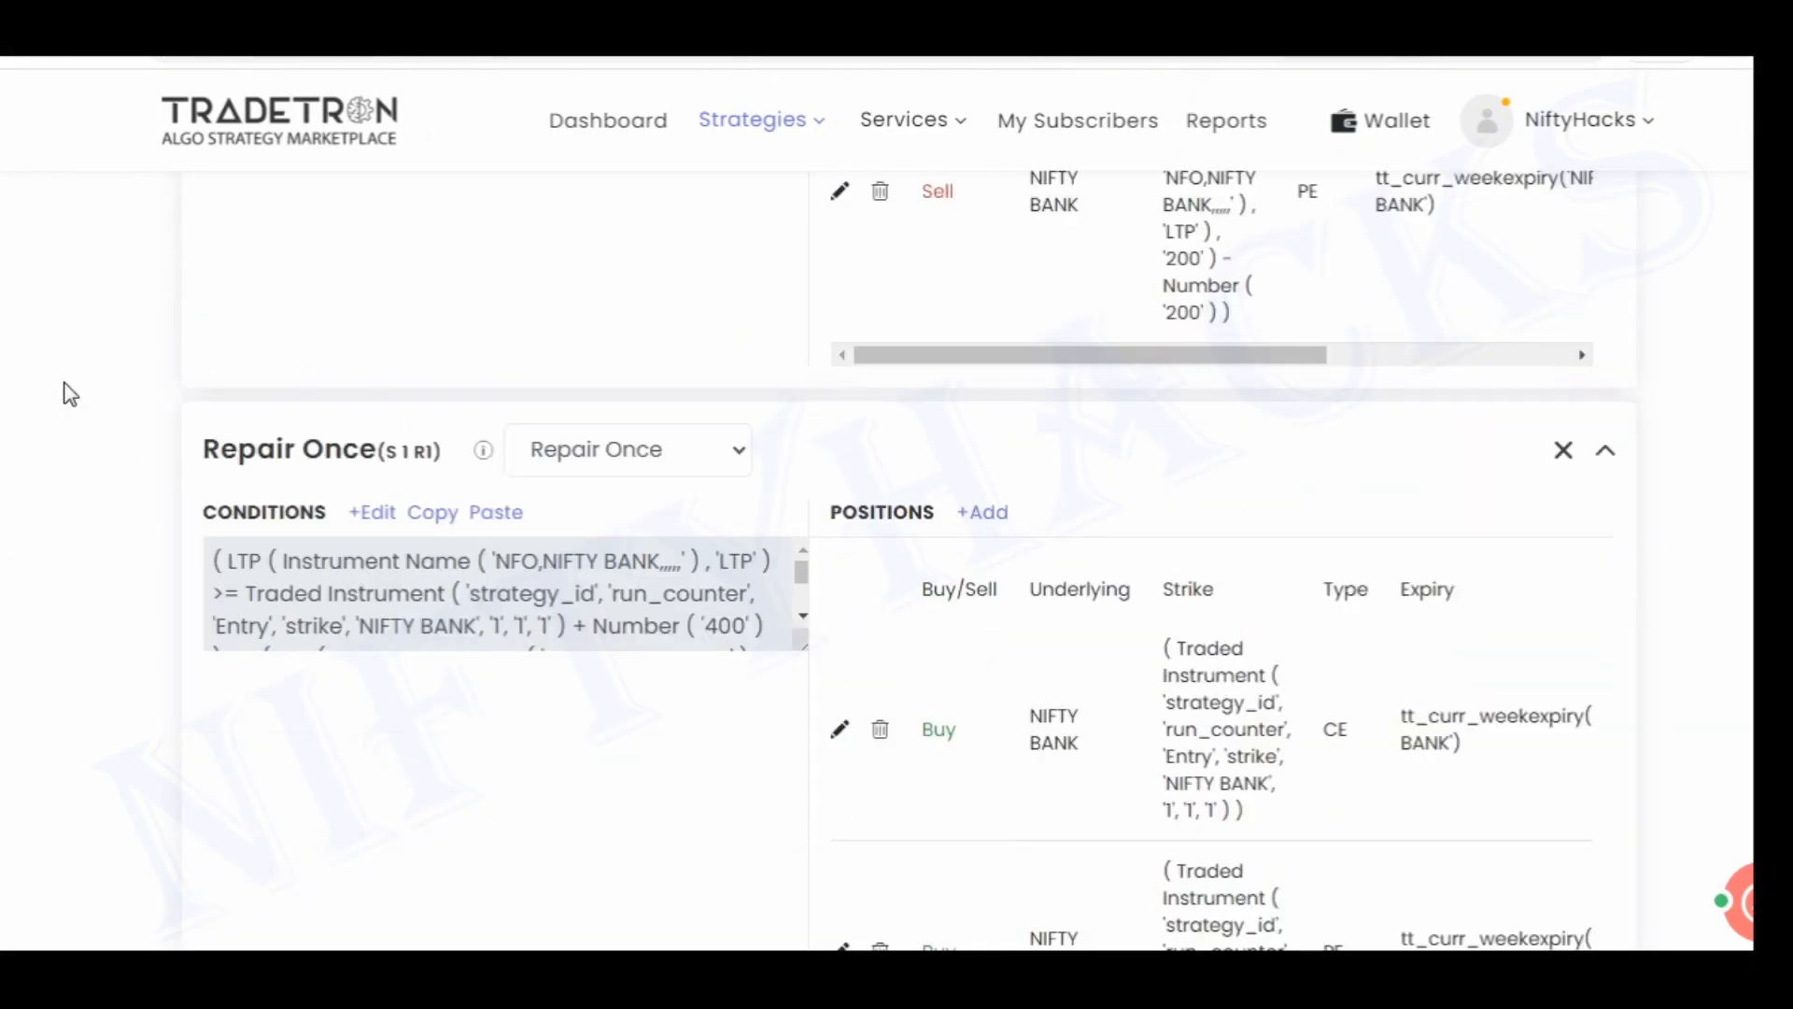
scroll(54, 687, "up", 8)
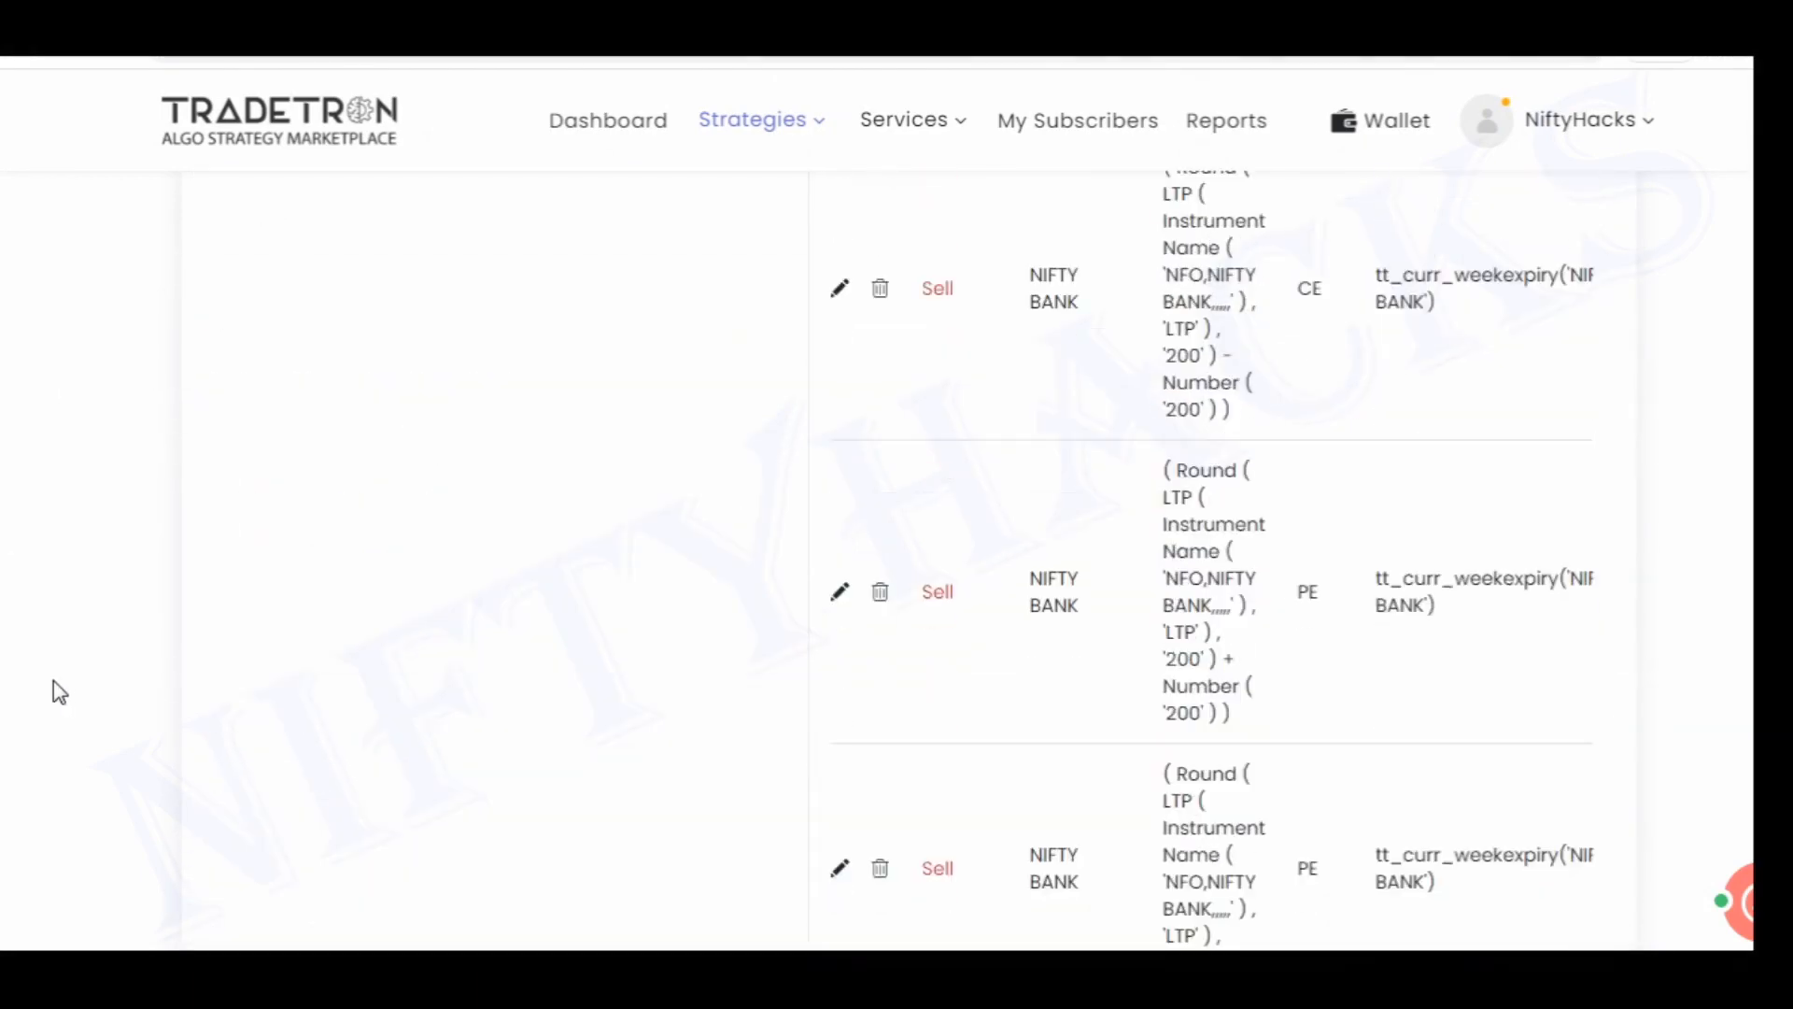
scroll(53, 686, "up", 4)
scroll(625, 760, "down", 6)
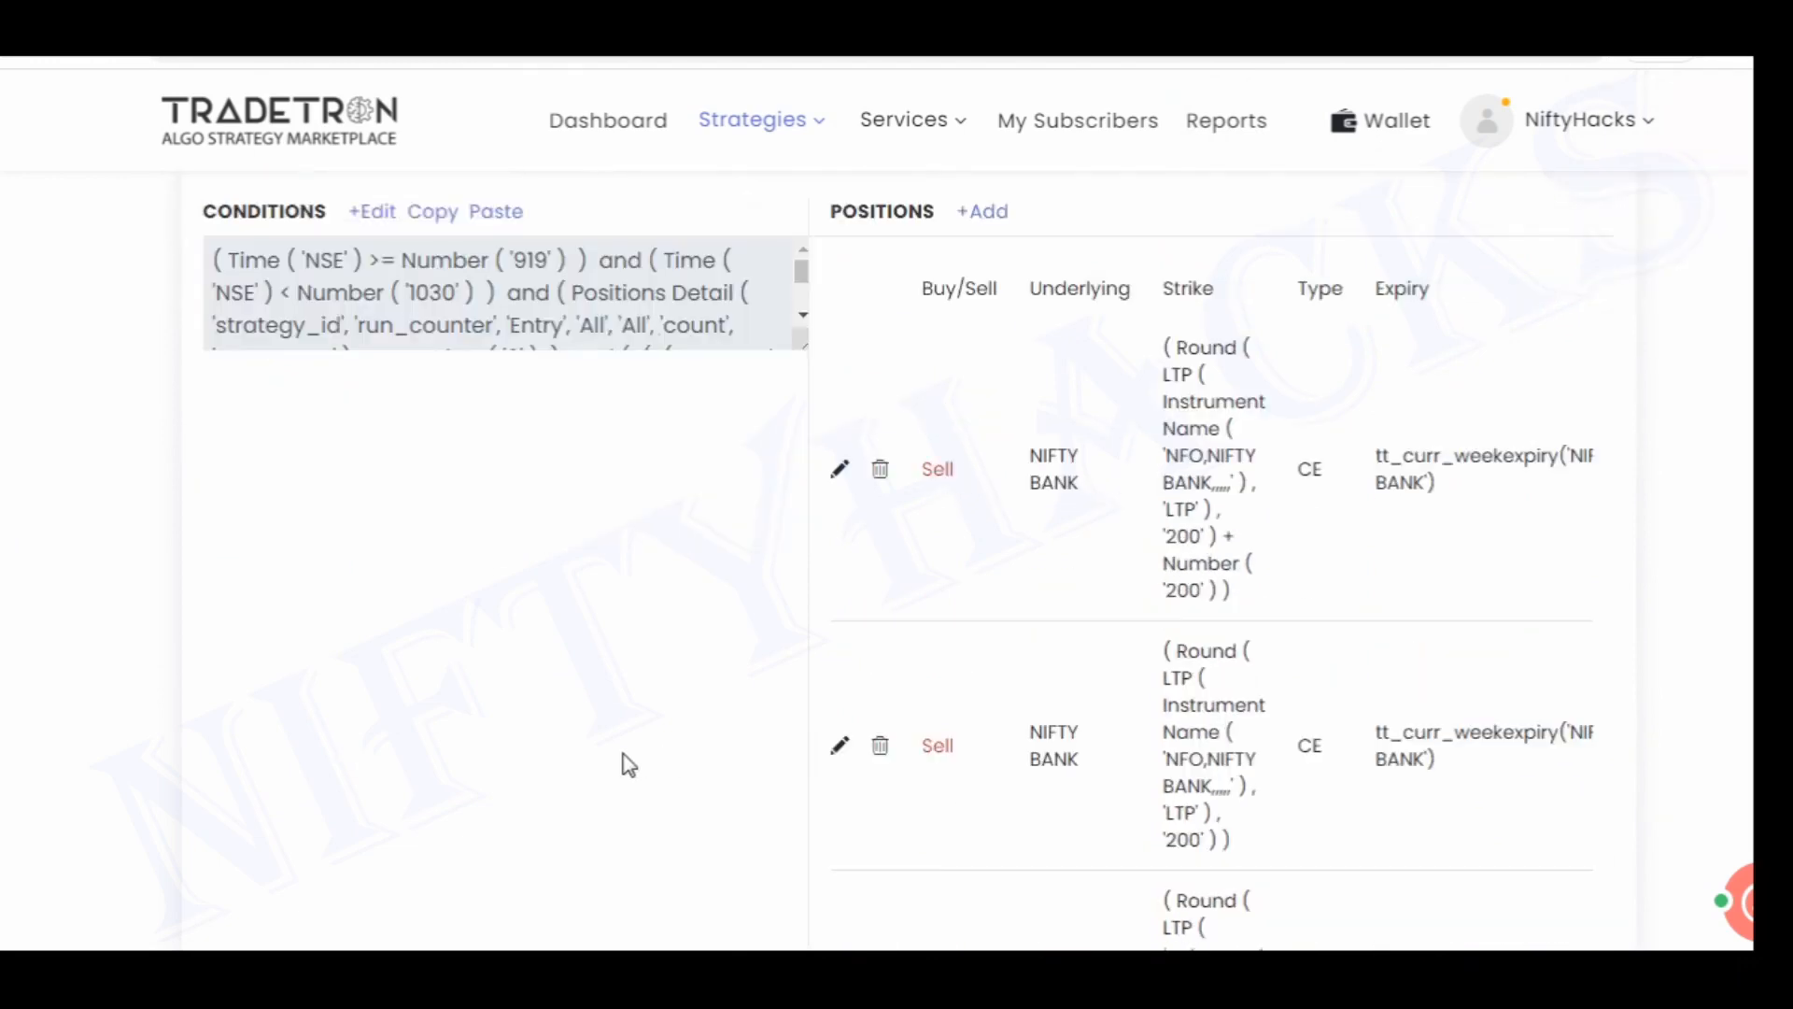
scroll(1311, 846, "down", 2)
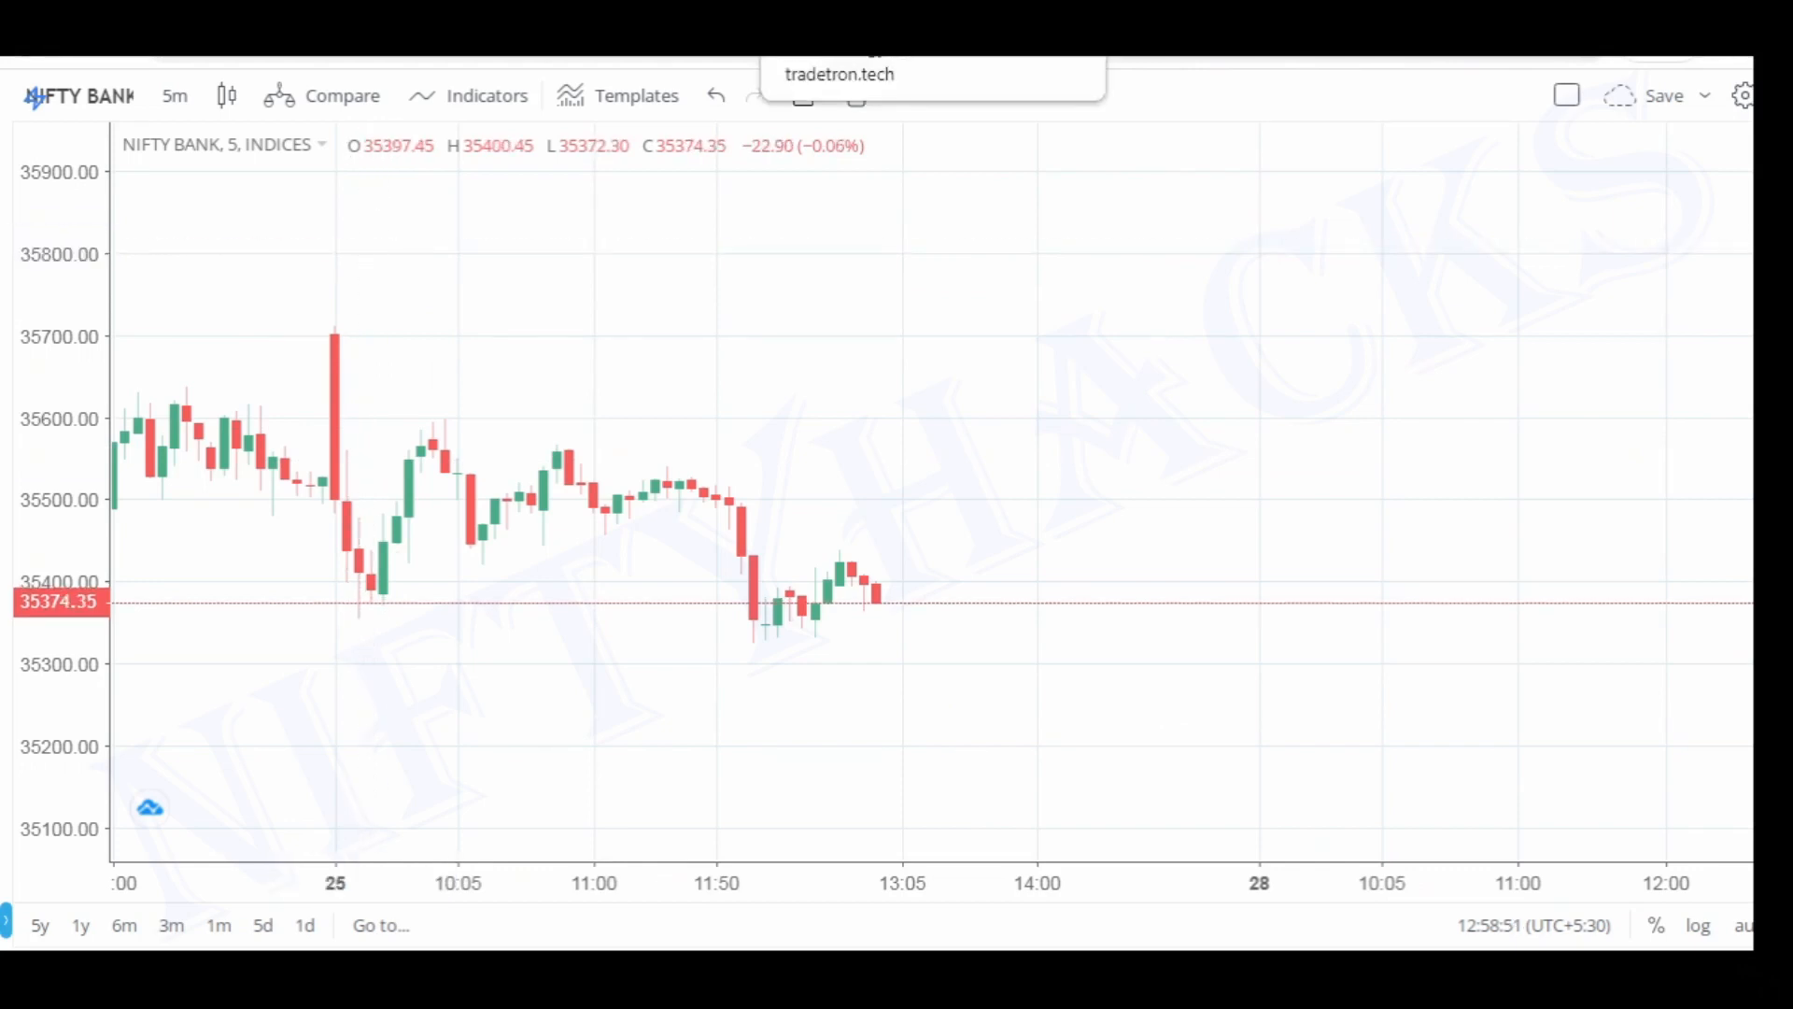
left_click(855, 11)
Read through Set 2's full list of Entry conditions, covering the Traded Instrument prices, Net Quantity checks and underlying-price comparison
scroll(277, 529, "down", 6)
scroll(75, 544, "down", 10)
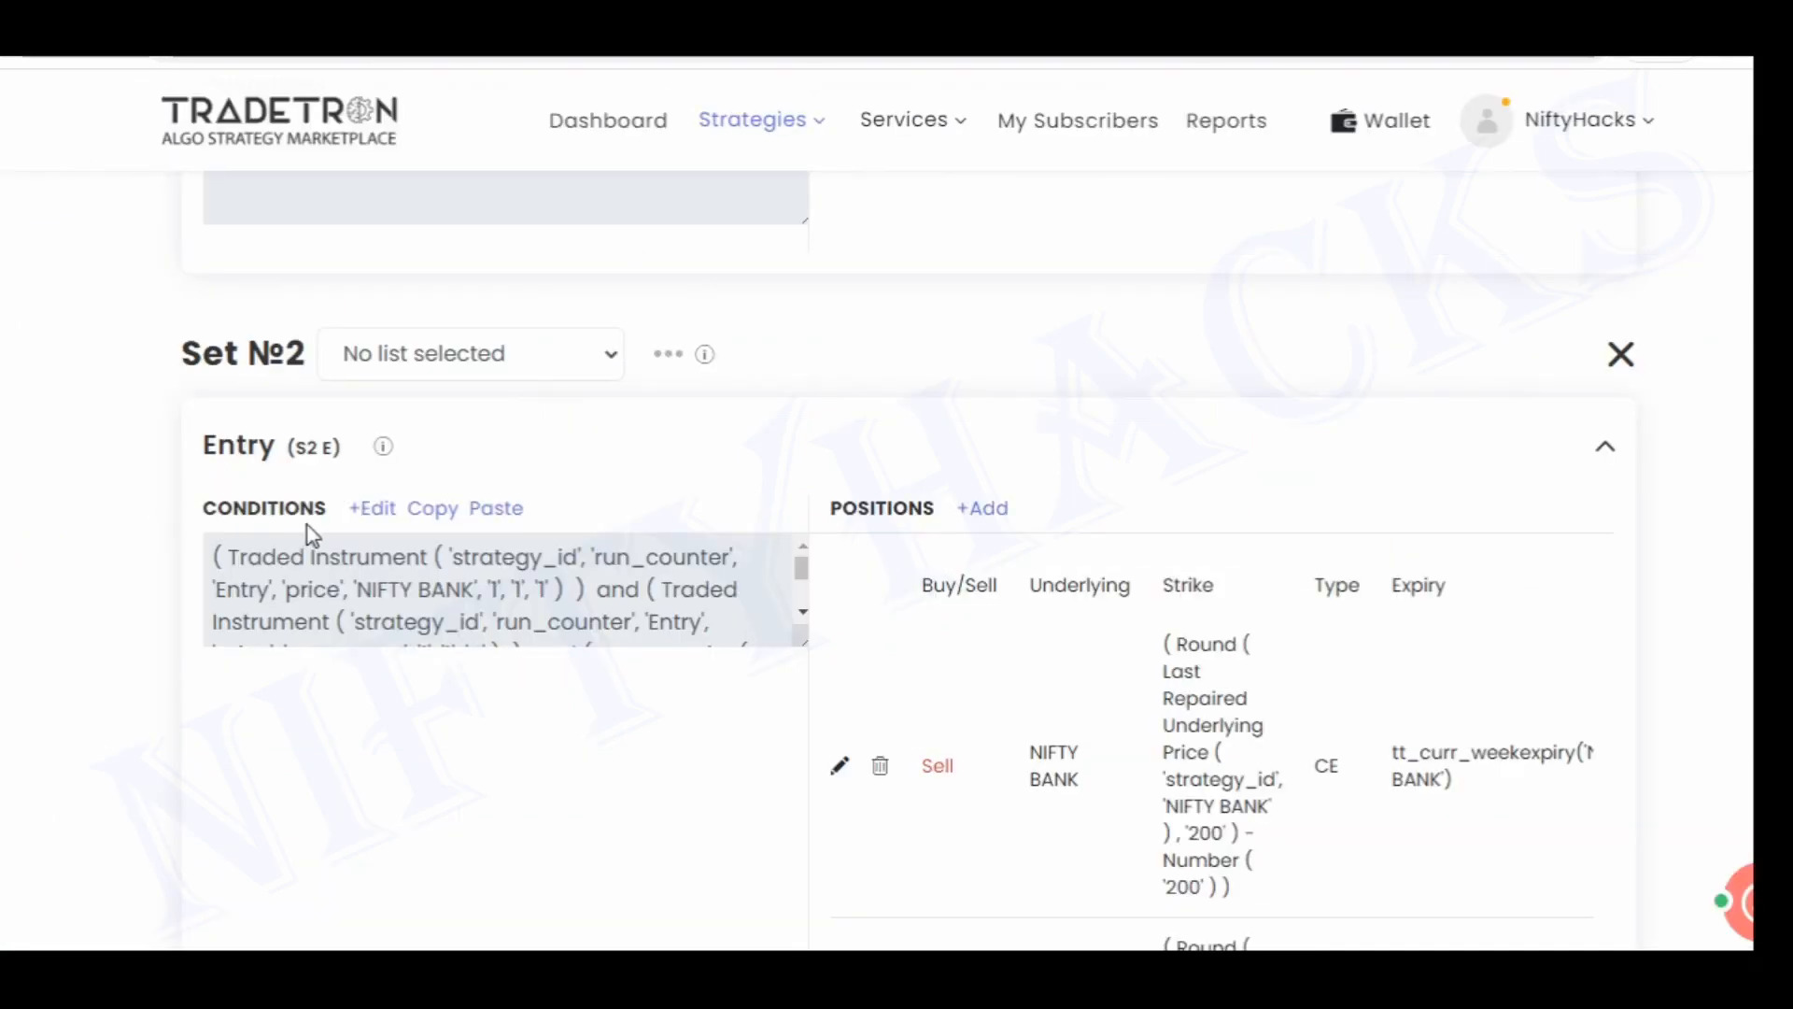
left_click(372, 510)
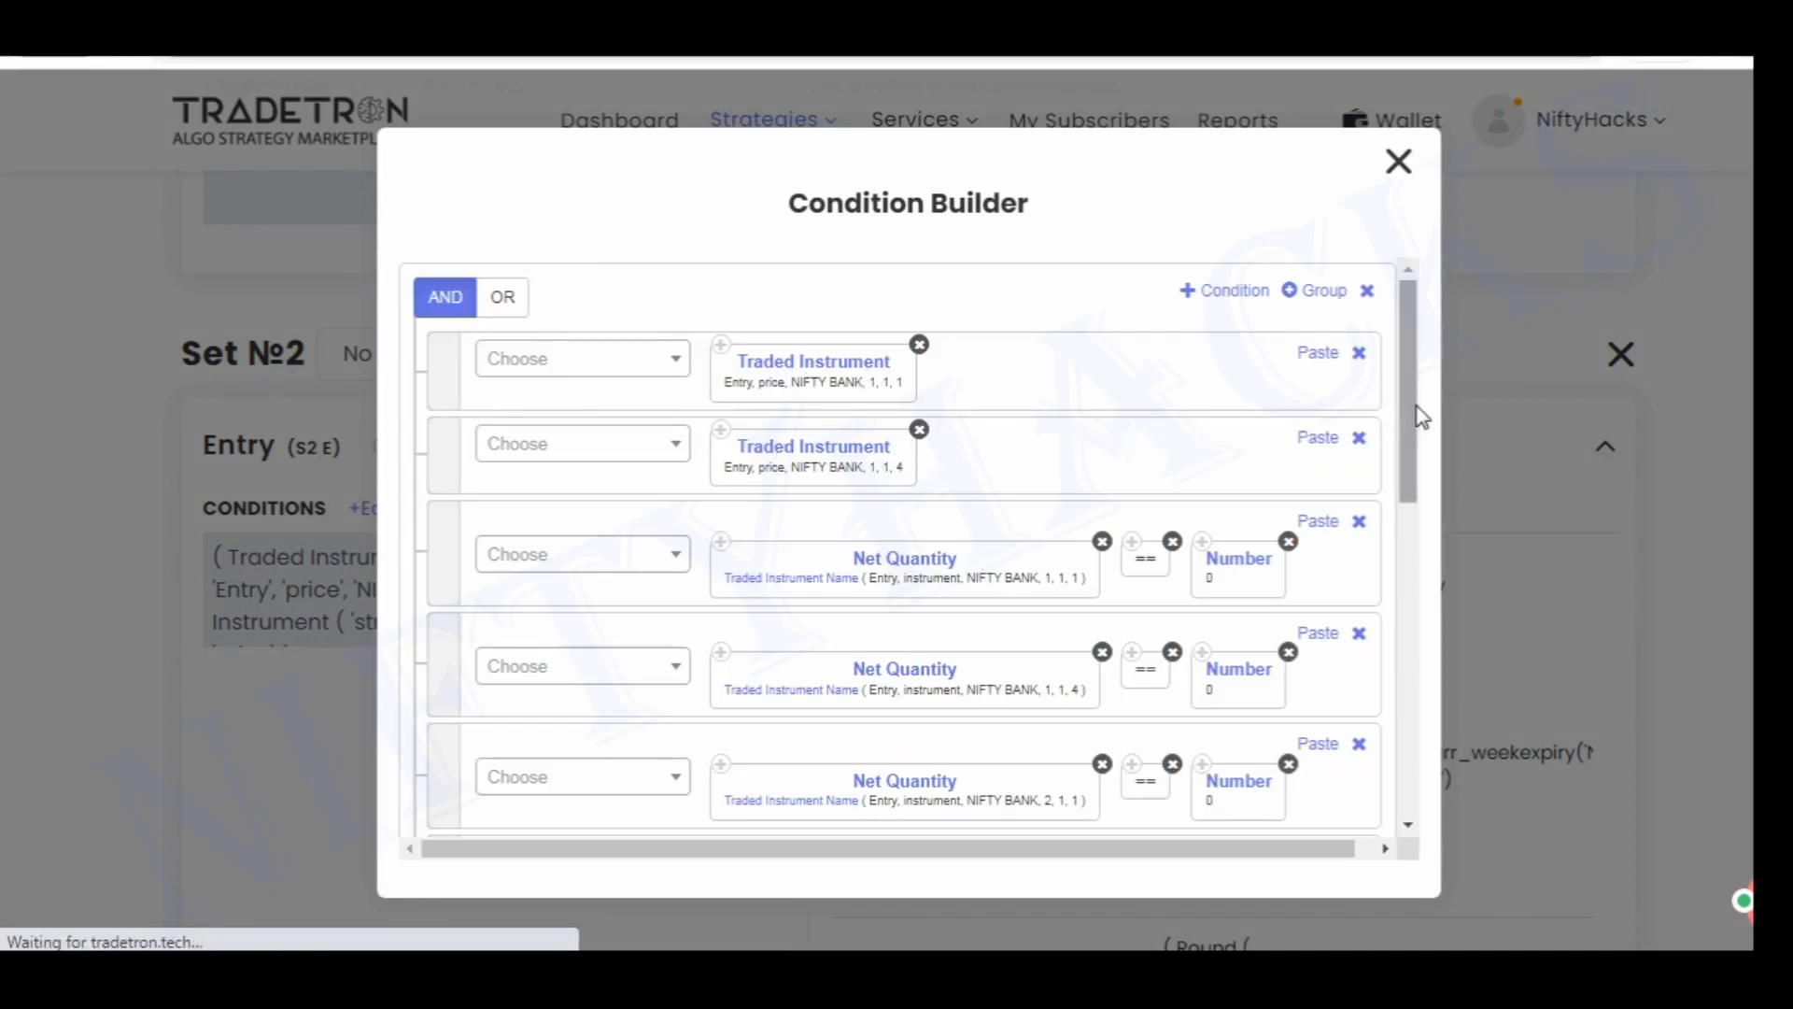
left_click_drag(1415, 406, 1414, 440)
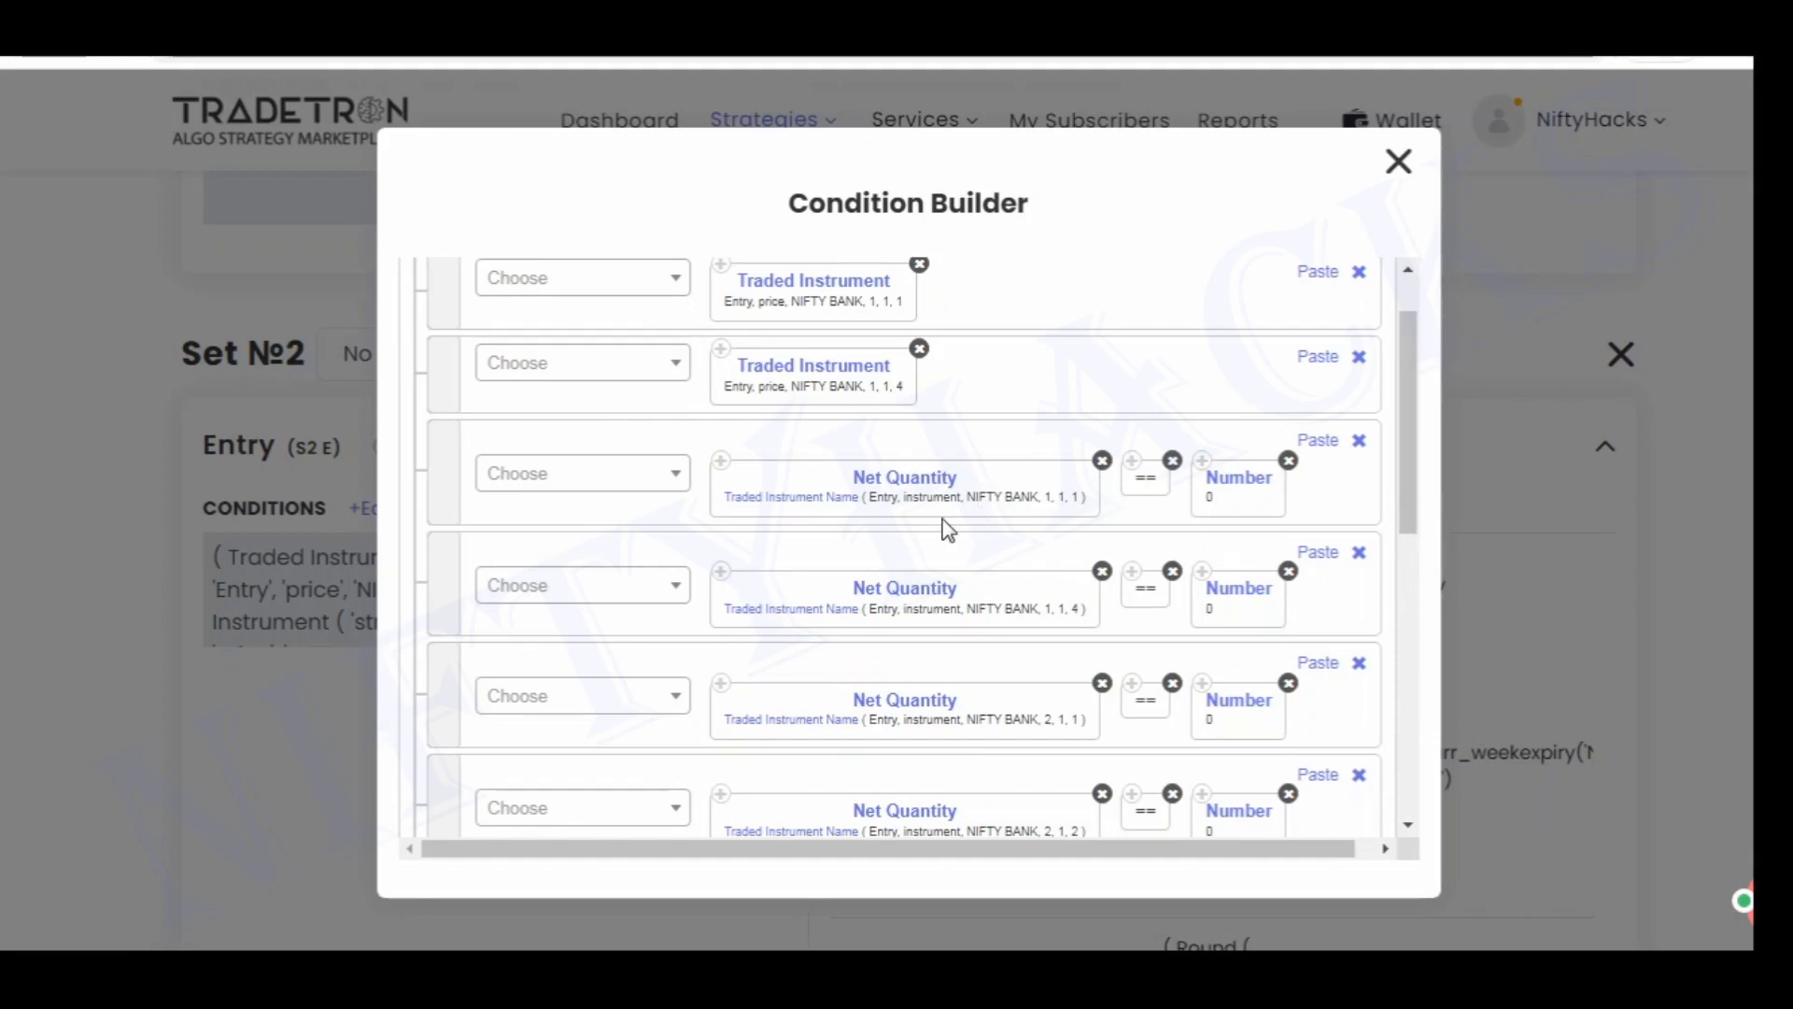
left_click_drag(1415, 474, 1409, 604)
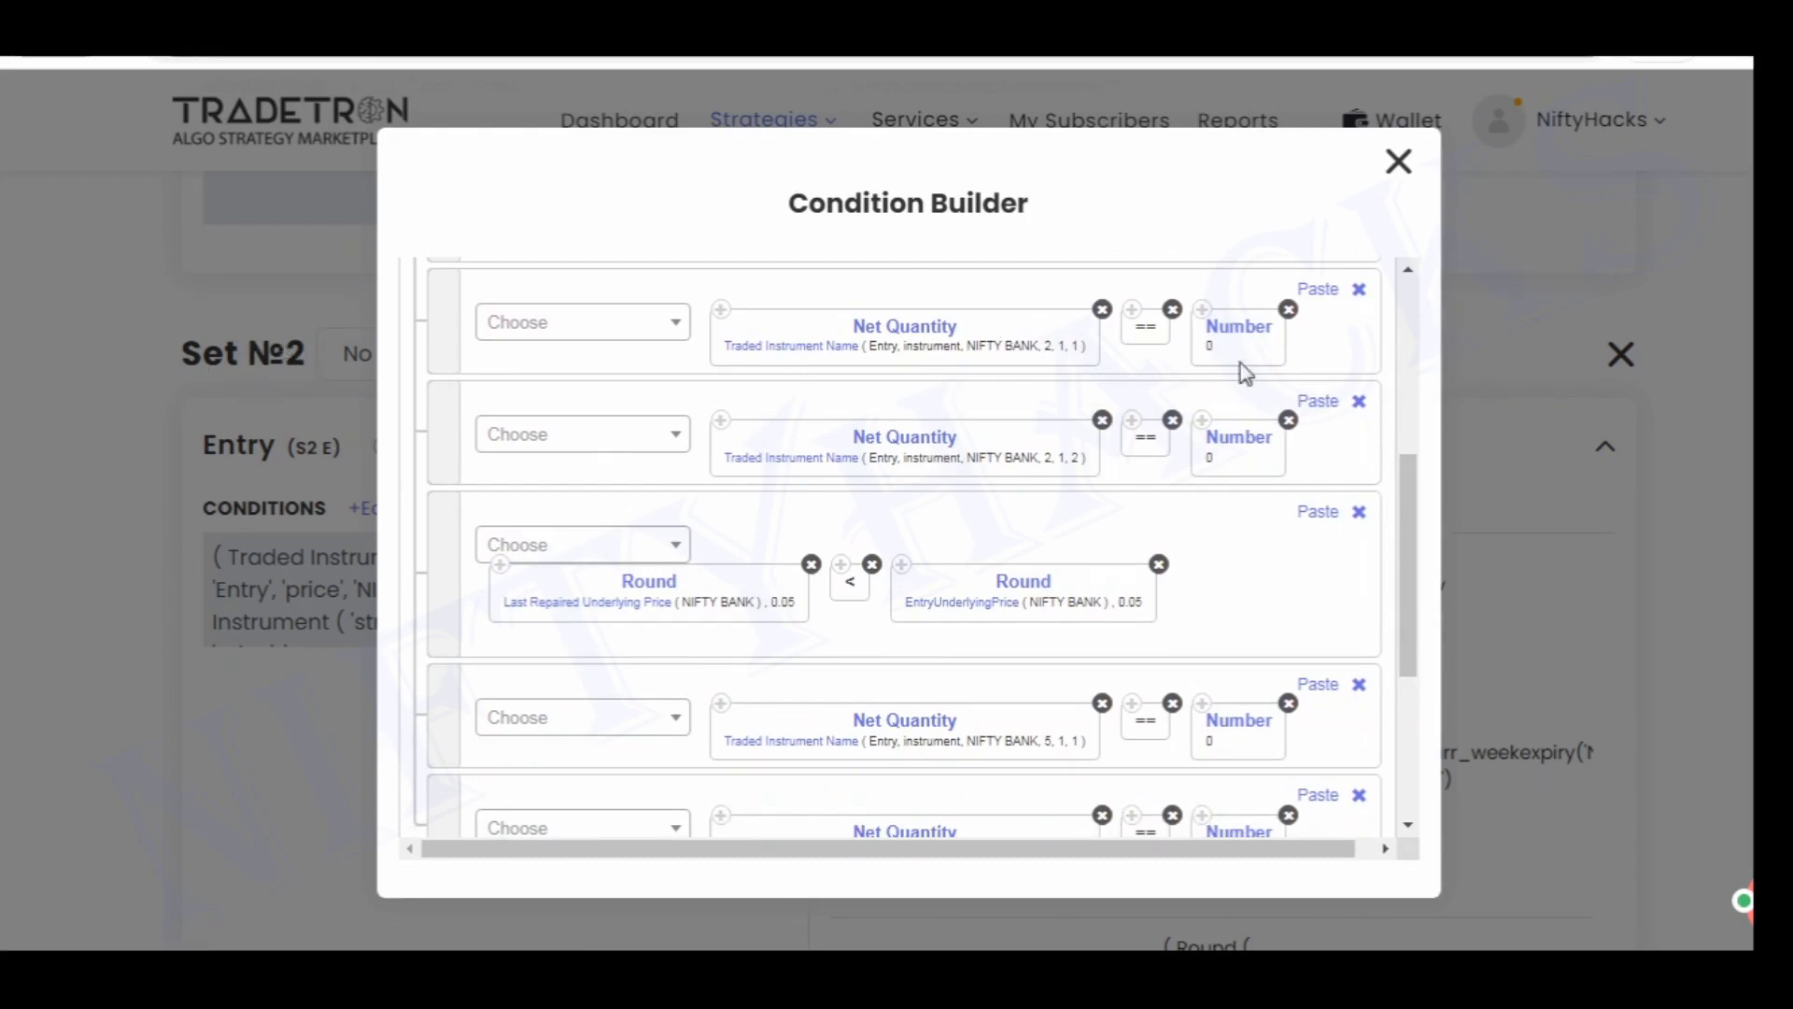
left_click_drag(1409, 552, 1410, 662)
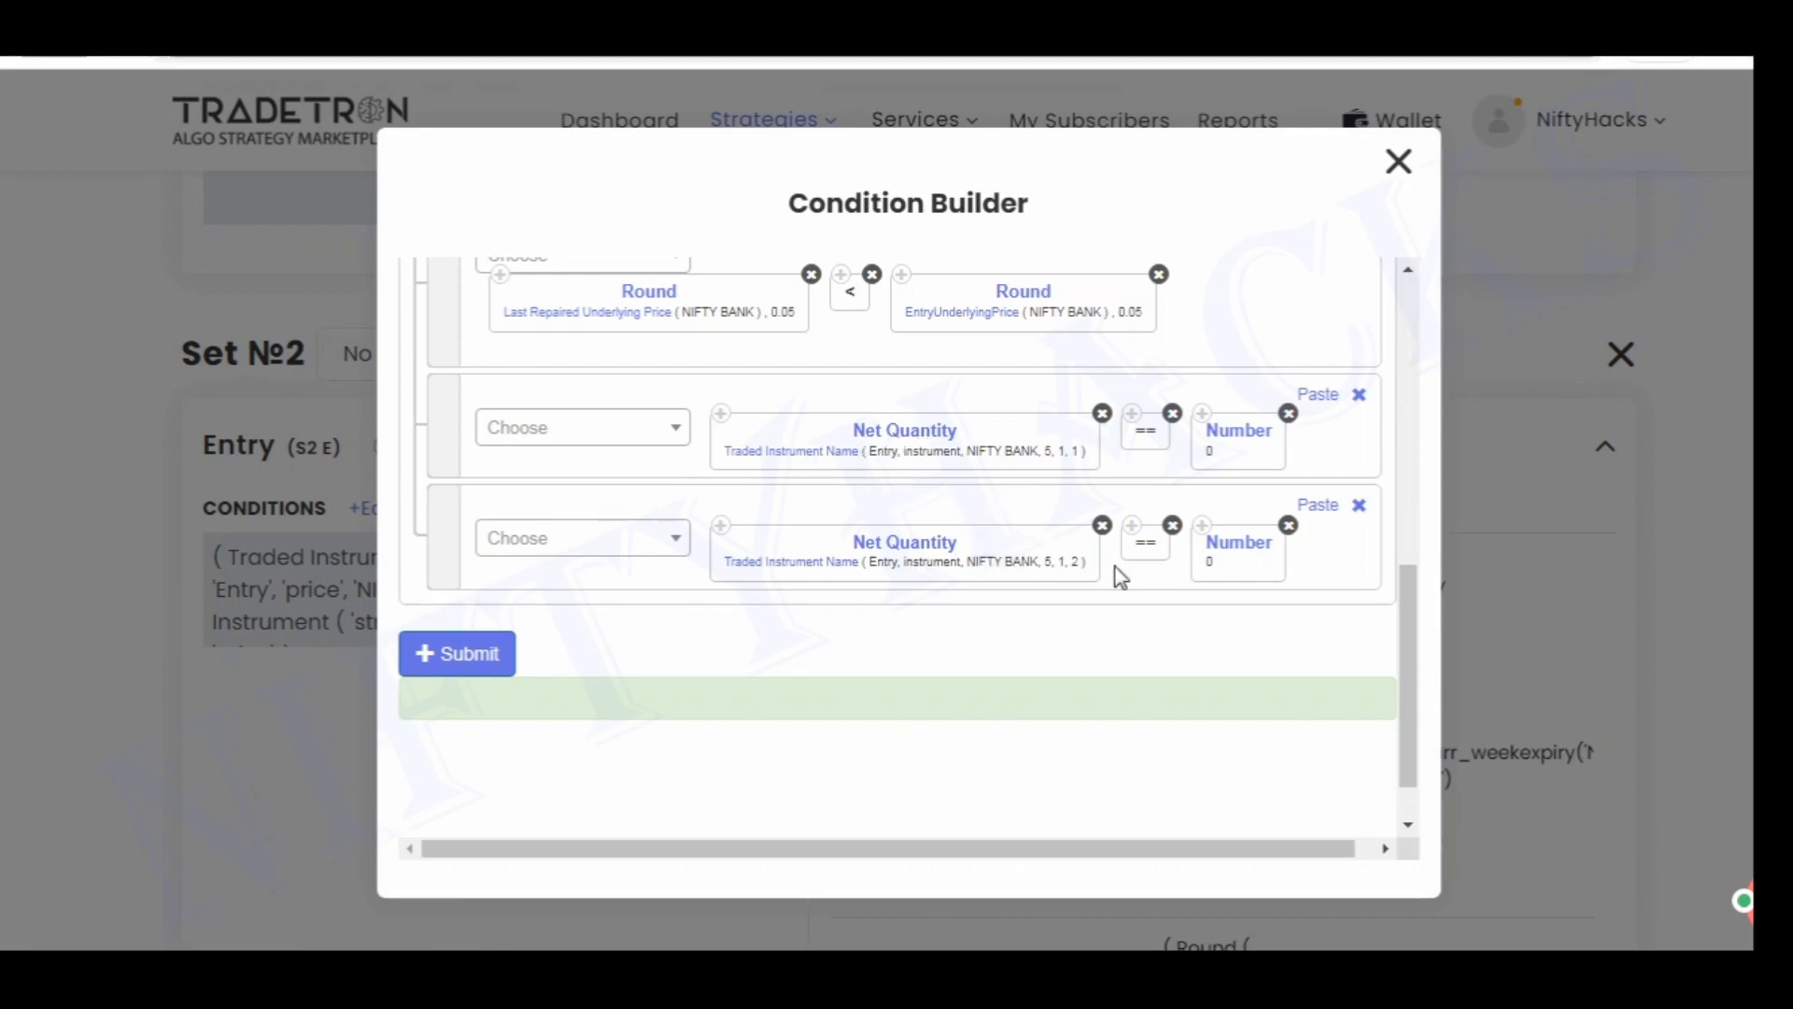
Circle the Set 2 condition comparing Last Repaired Underlying Price with EntryUnderlyingPrice, and clear the annotation
left_click_drag(1409, 608, 1409, 527)
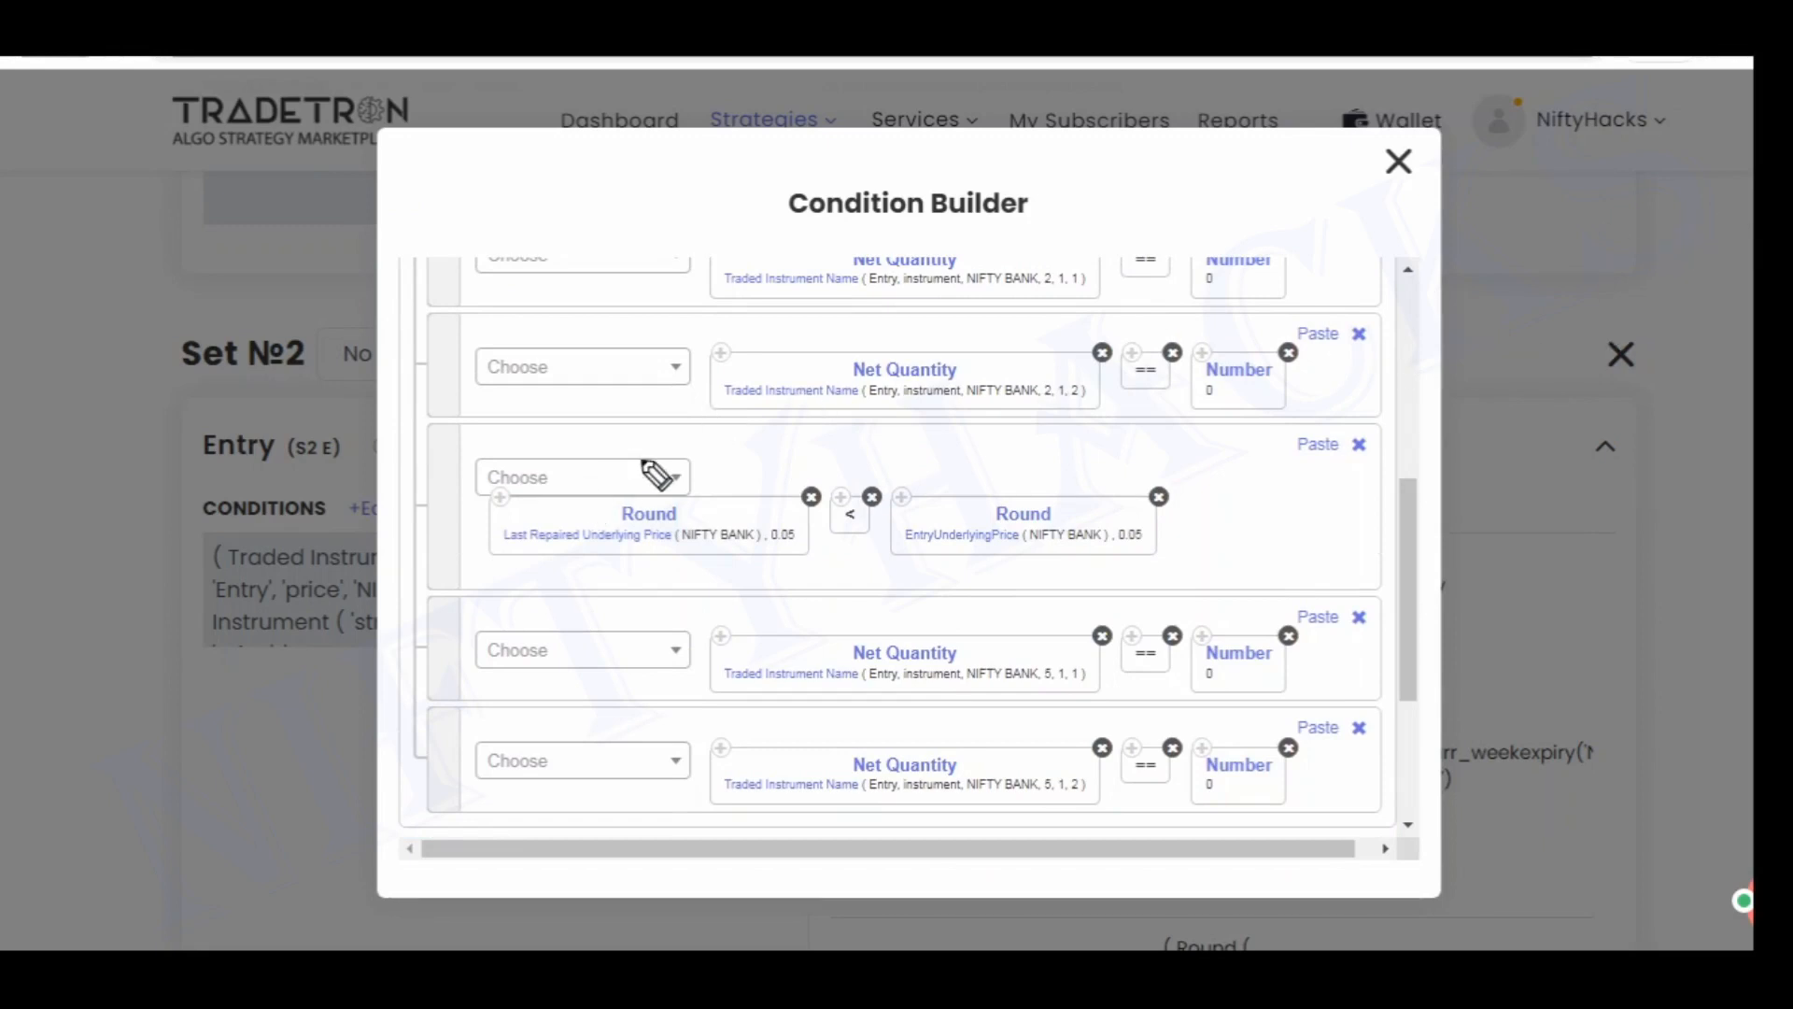
mouse_move(644, 461)
left_mouse_down()
mouse_move(492, 508)
mouse_move(849, 557)
mouse_move(1084, 472)
mouse_move(657, 454)
left_mouse_up()
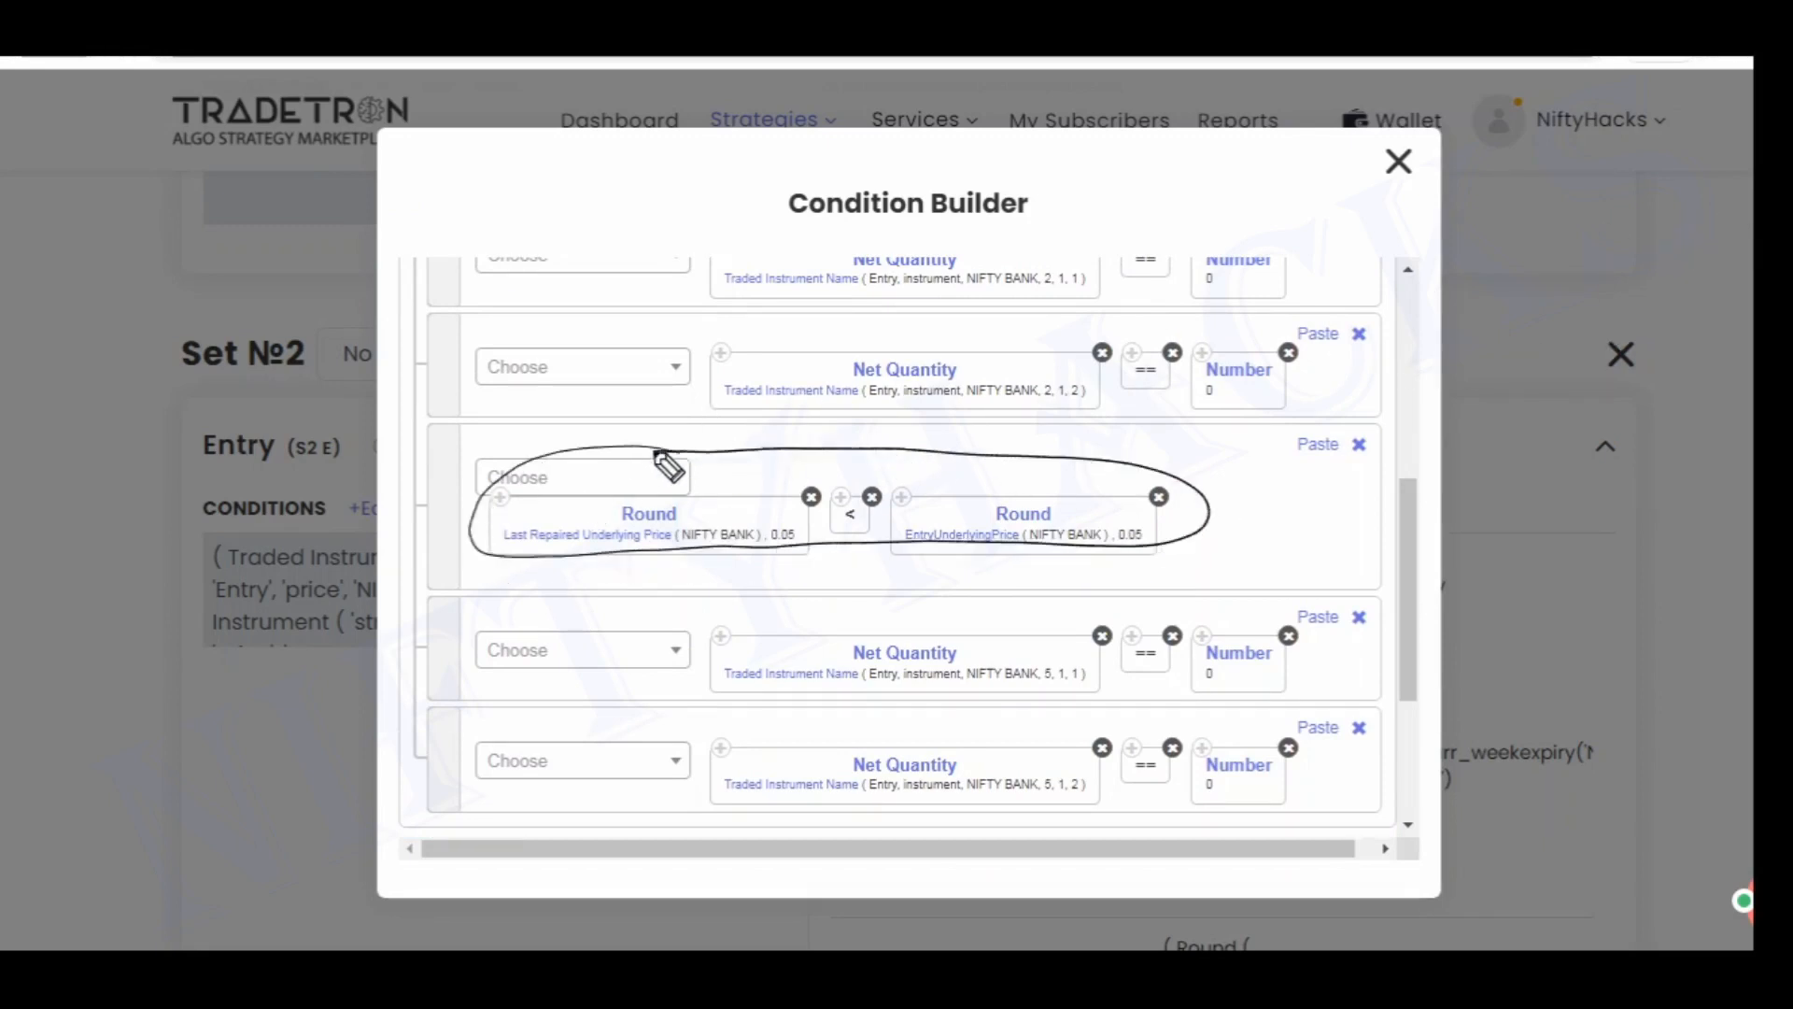
left_click(1748, 457)
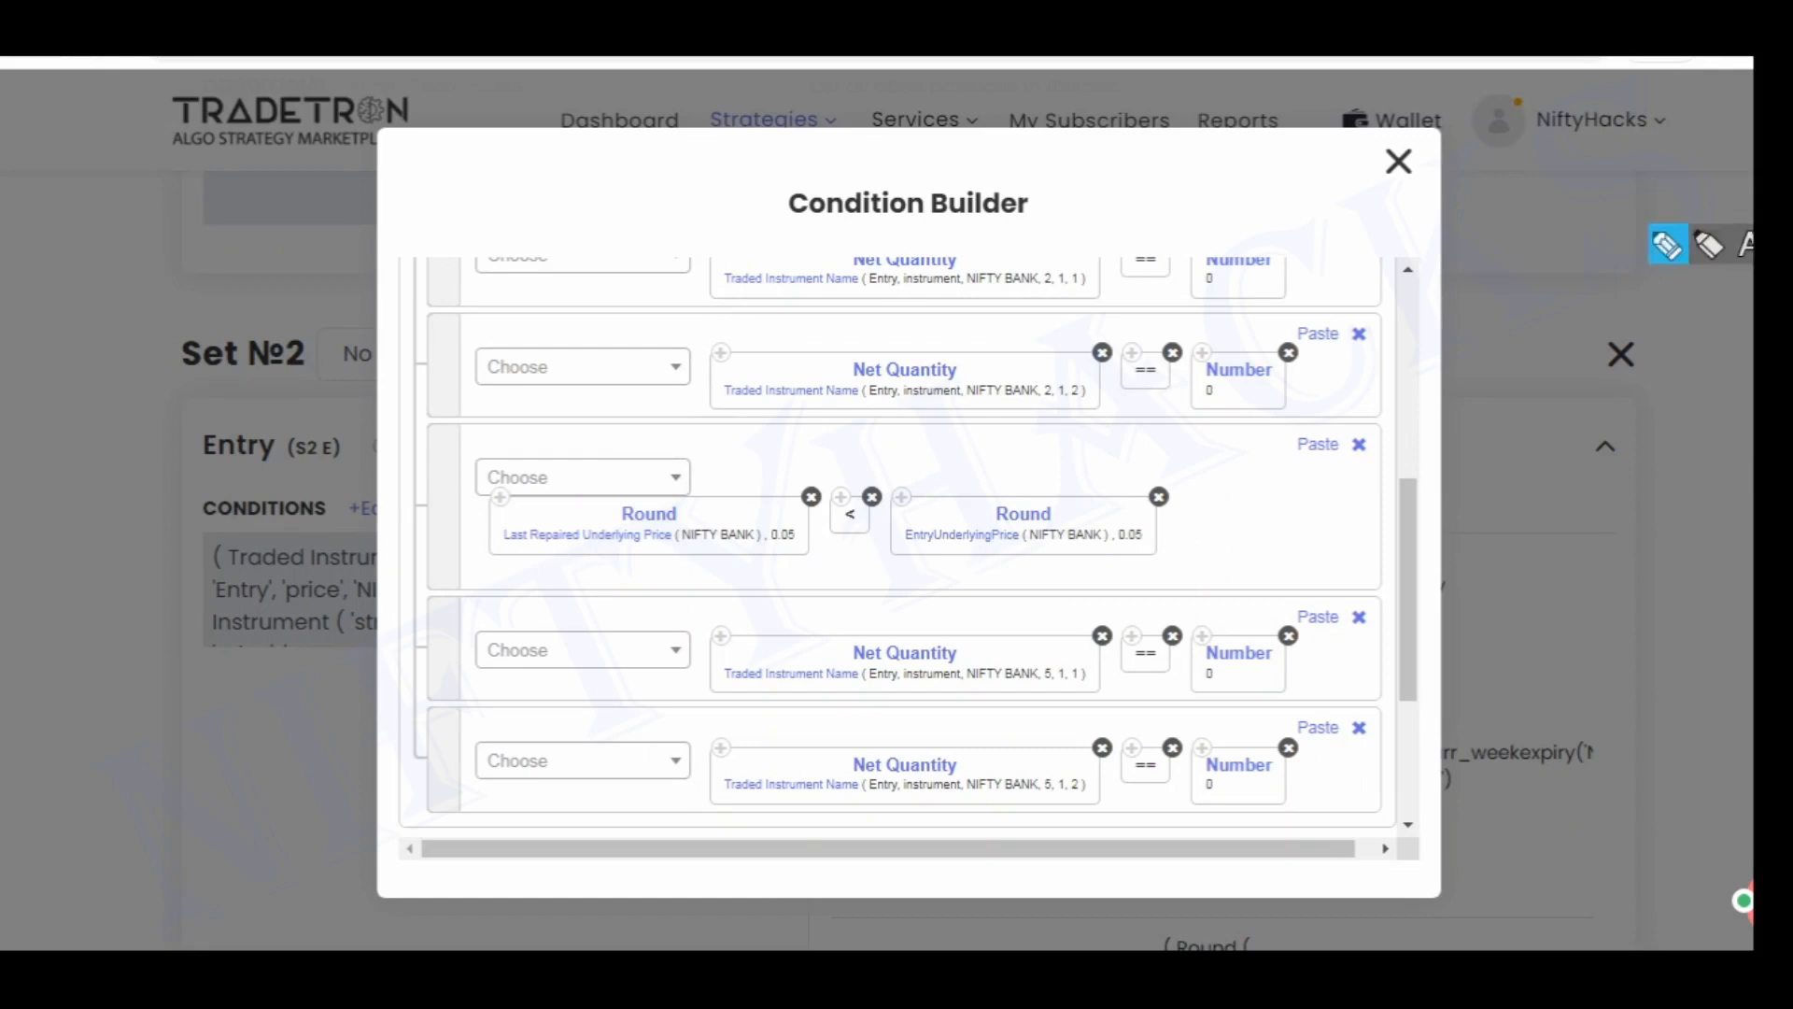
Underline Last Repaired Underlying Price and EntryUnderlyingPrice in Set 2's comparison condition, and end the annotation
left_click_drag(506, 546, 679, 543)
left_click_drag(900, 541, 1030, 545)
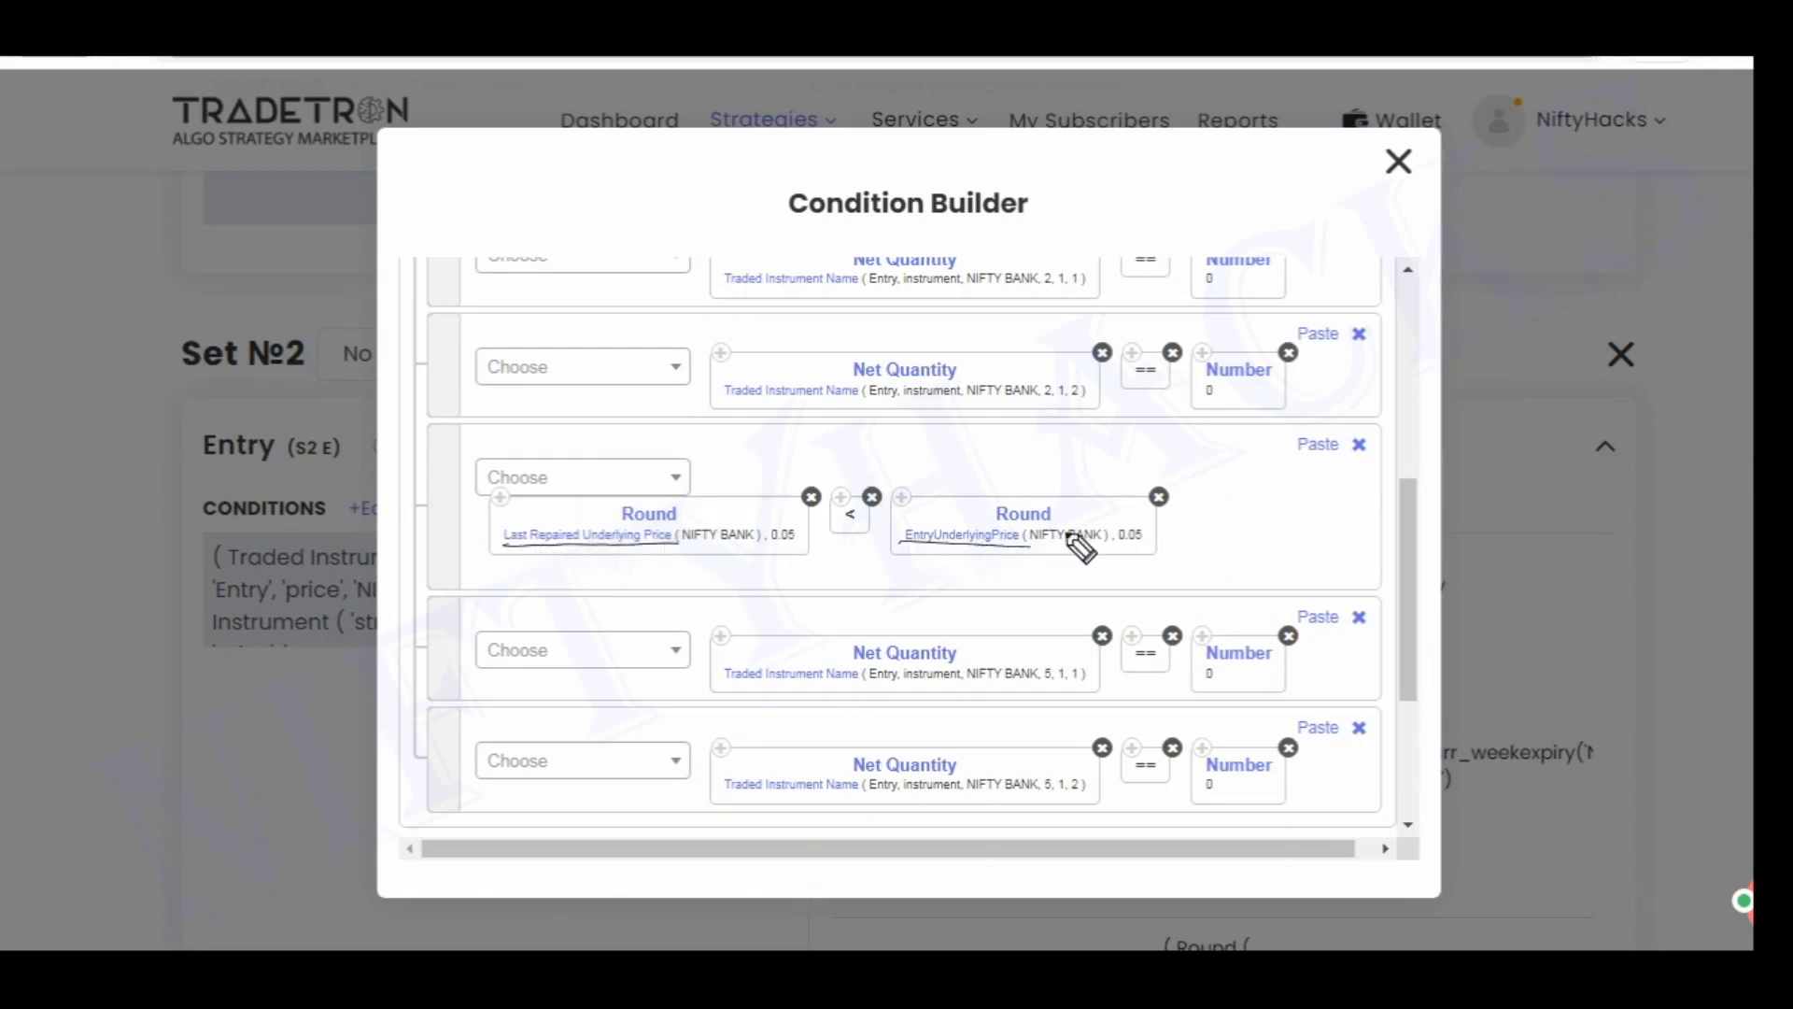
left_click(1744, 900)
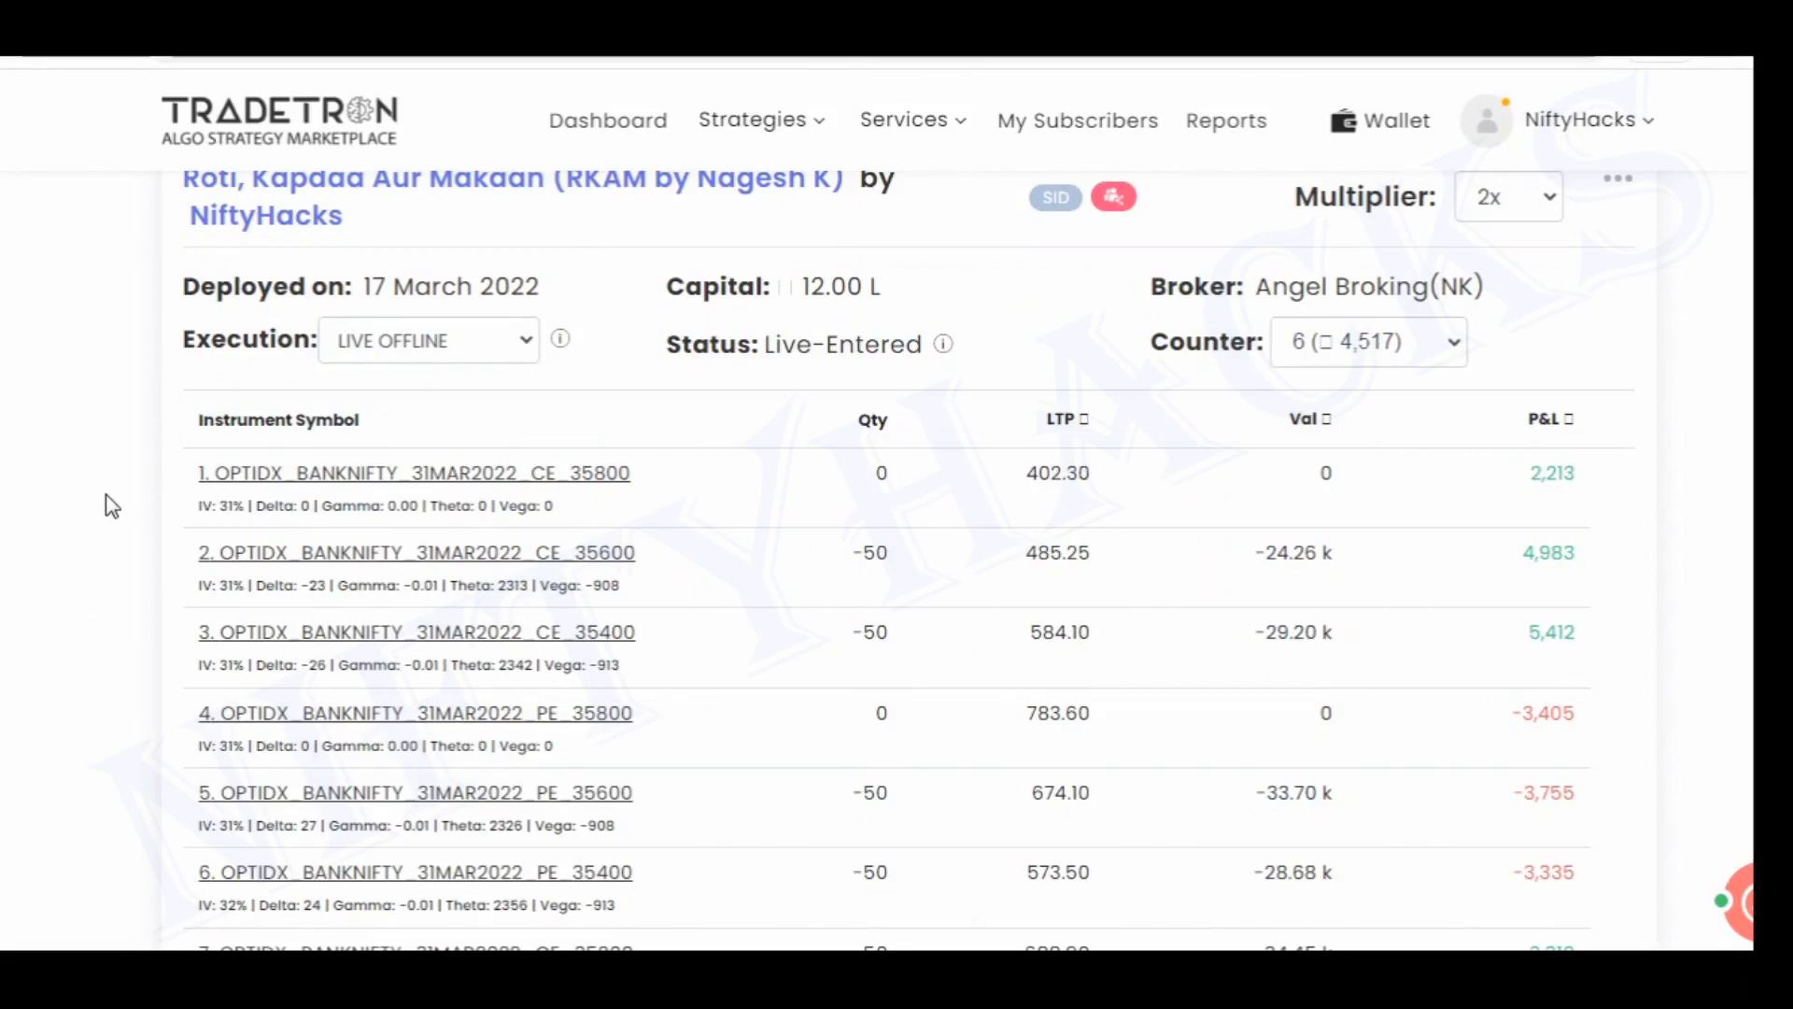
In the deployed RKAM strategy's position list, circle the row numbers and strikes of the 35800 CE and PE positions
scroll(112, 504, "down", 2)
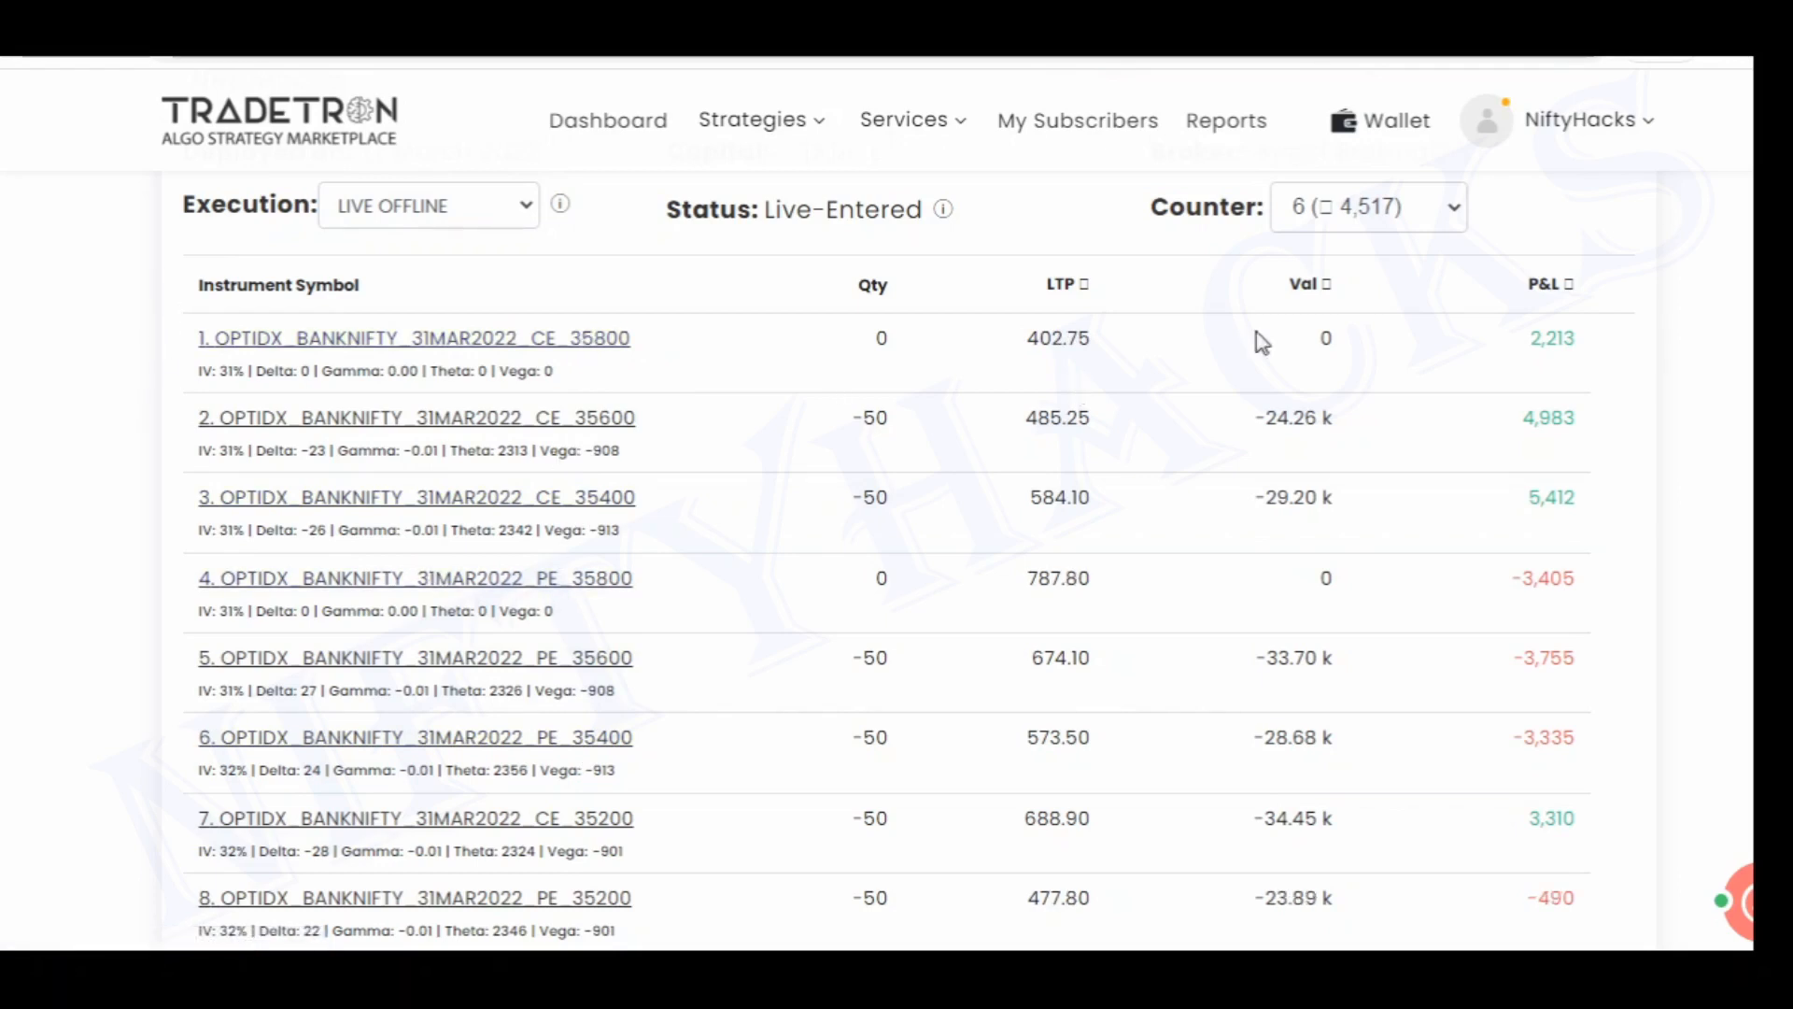
left_click(211, 342)
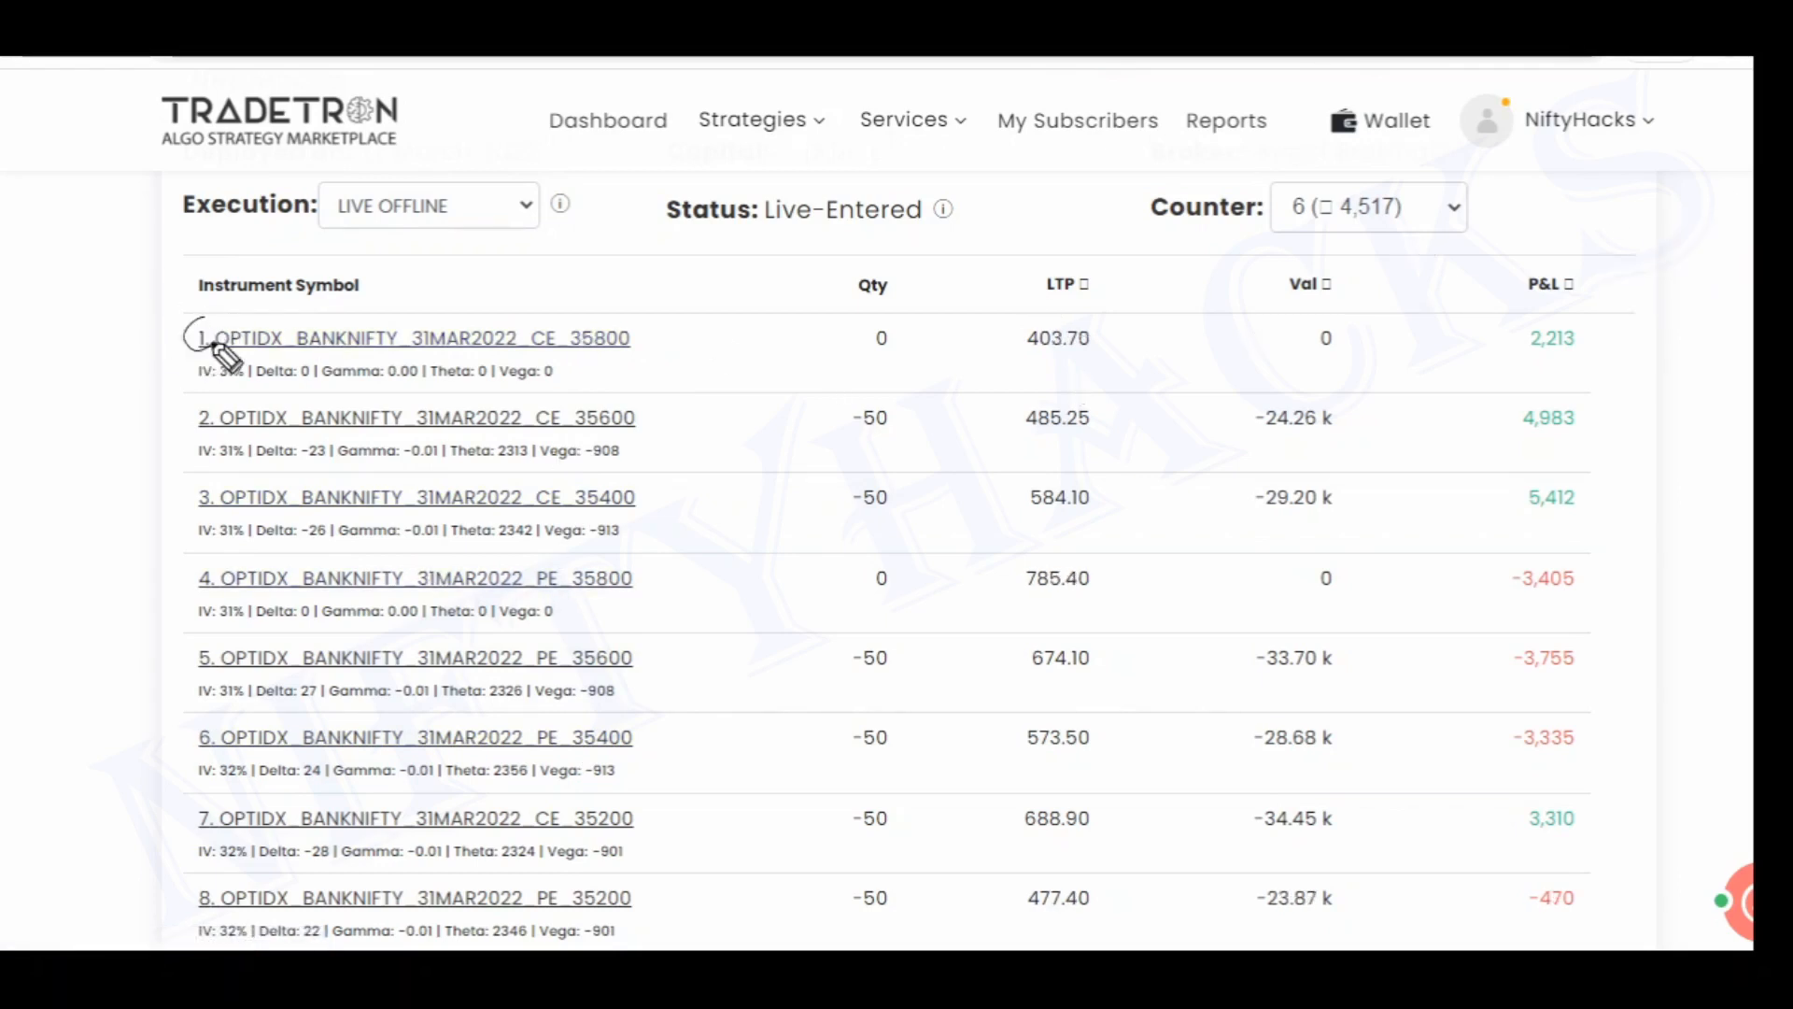
left_click_drag(207, 560, 200, 598)
left_click_drag(601, 319, 577, 357)
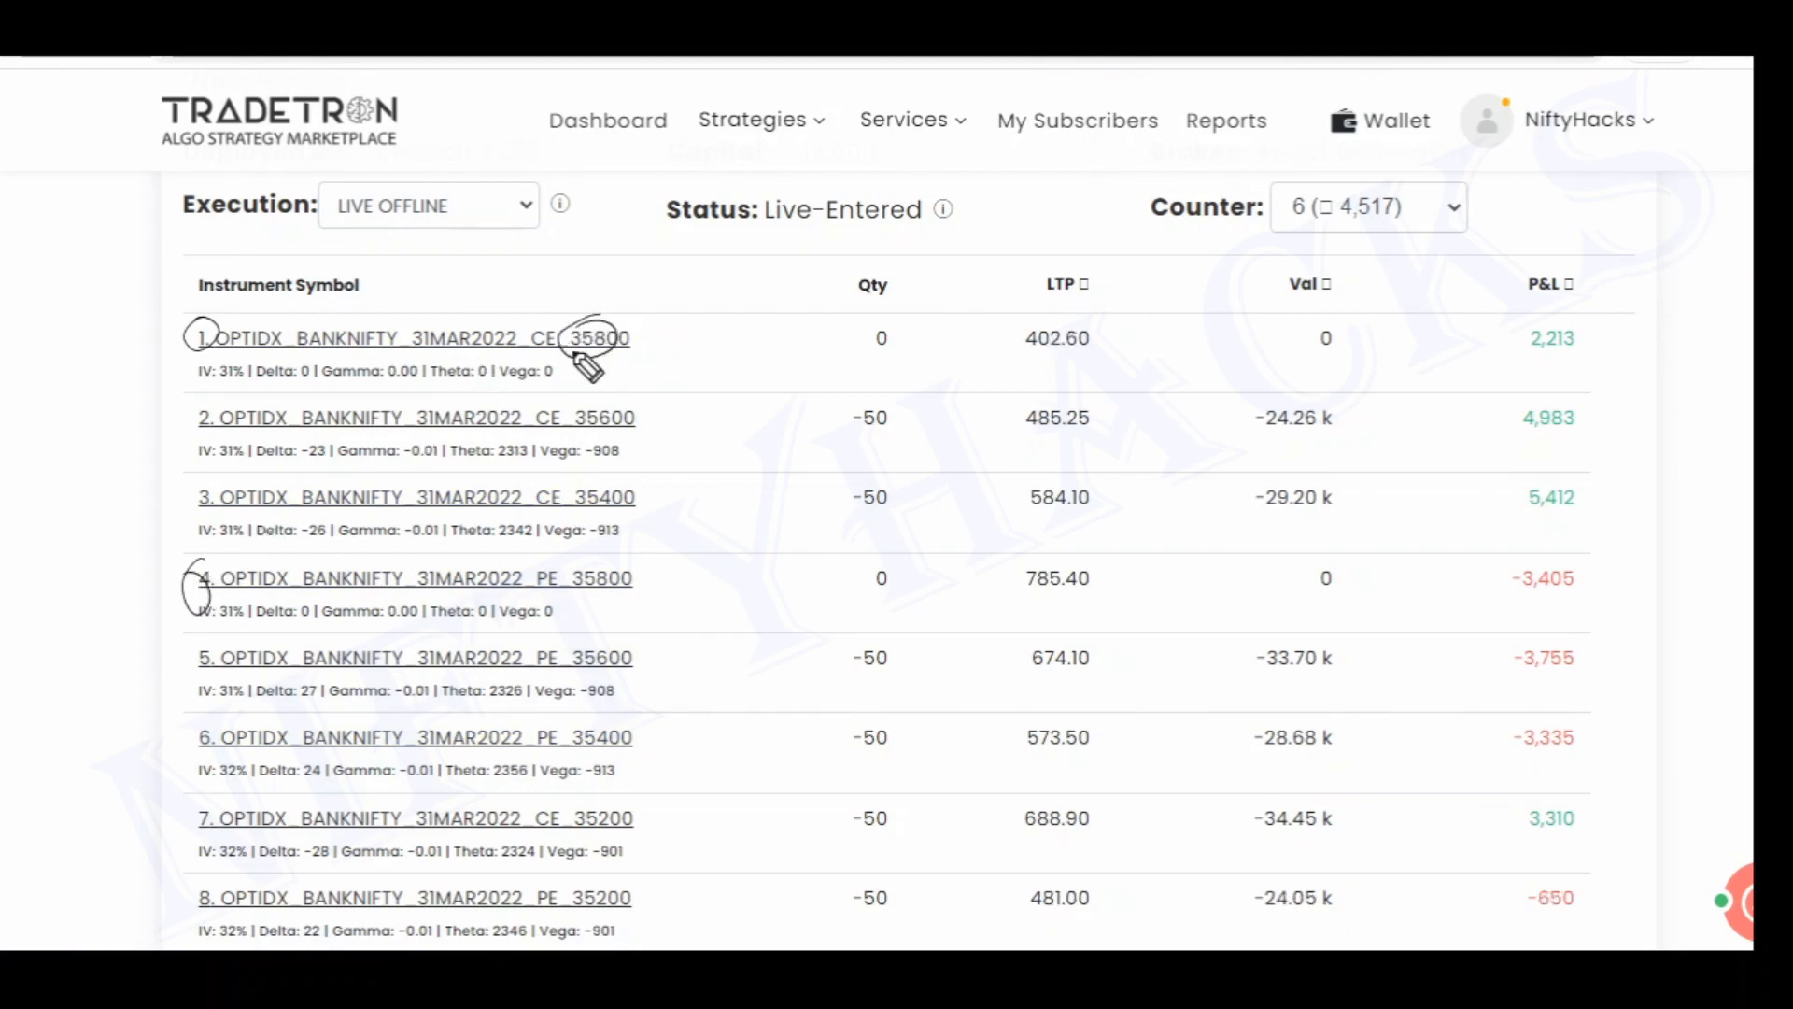
left_click_drag(602, 559, 586, 592)
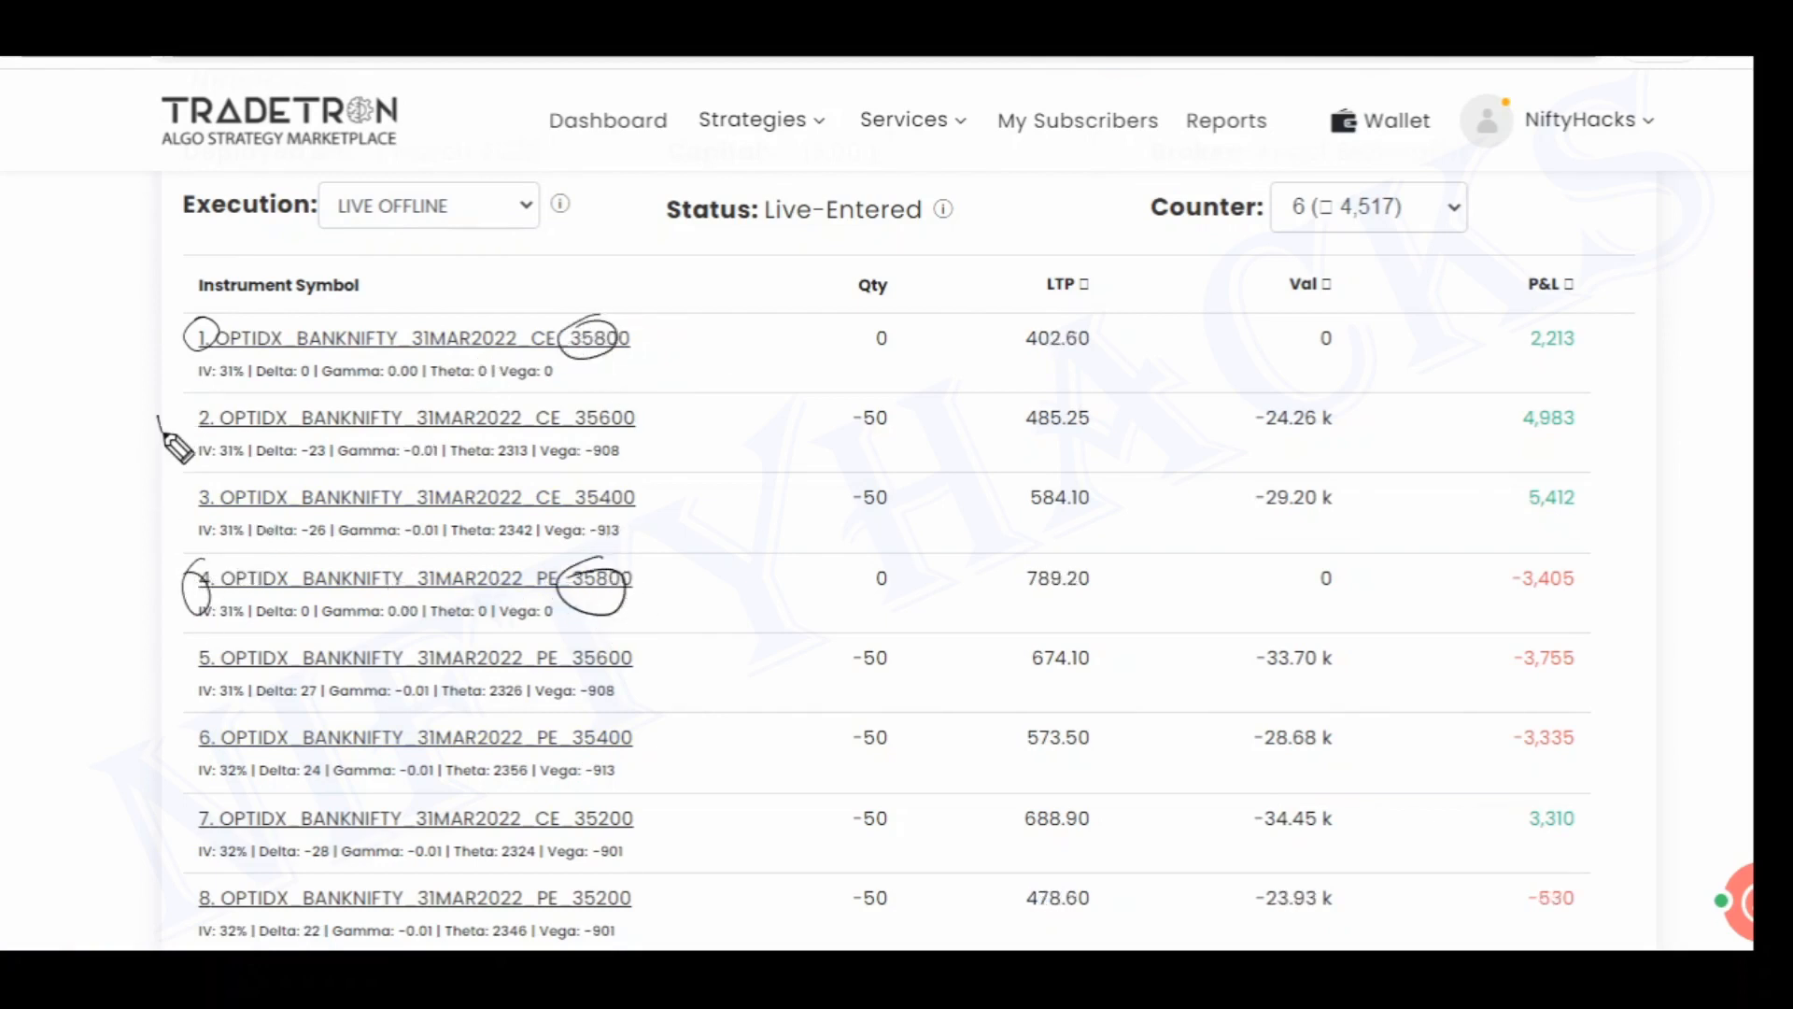
Tick the row numbers and strikes of the 35600 CE and 35600 PE positions
left_click_drag(165, 435, 208, 411)
left_click_drag(175, 665, 217, 654)
left_click_drag(530, 677, 588, 651)
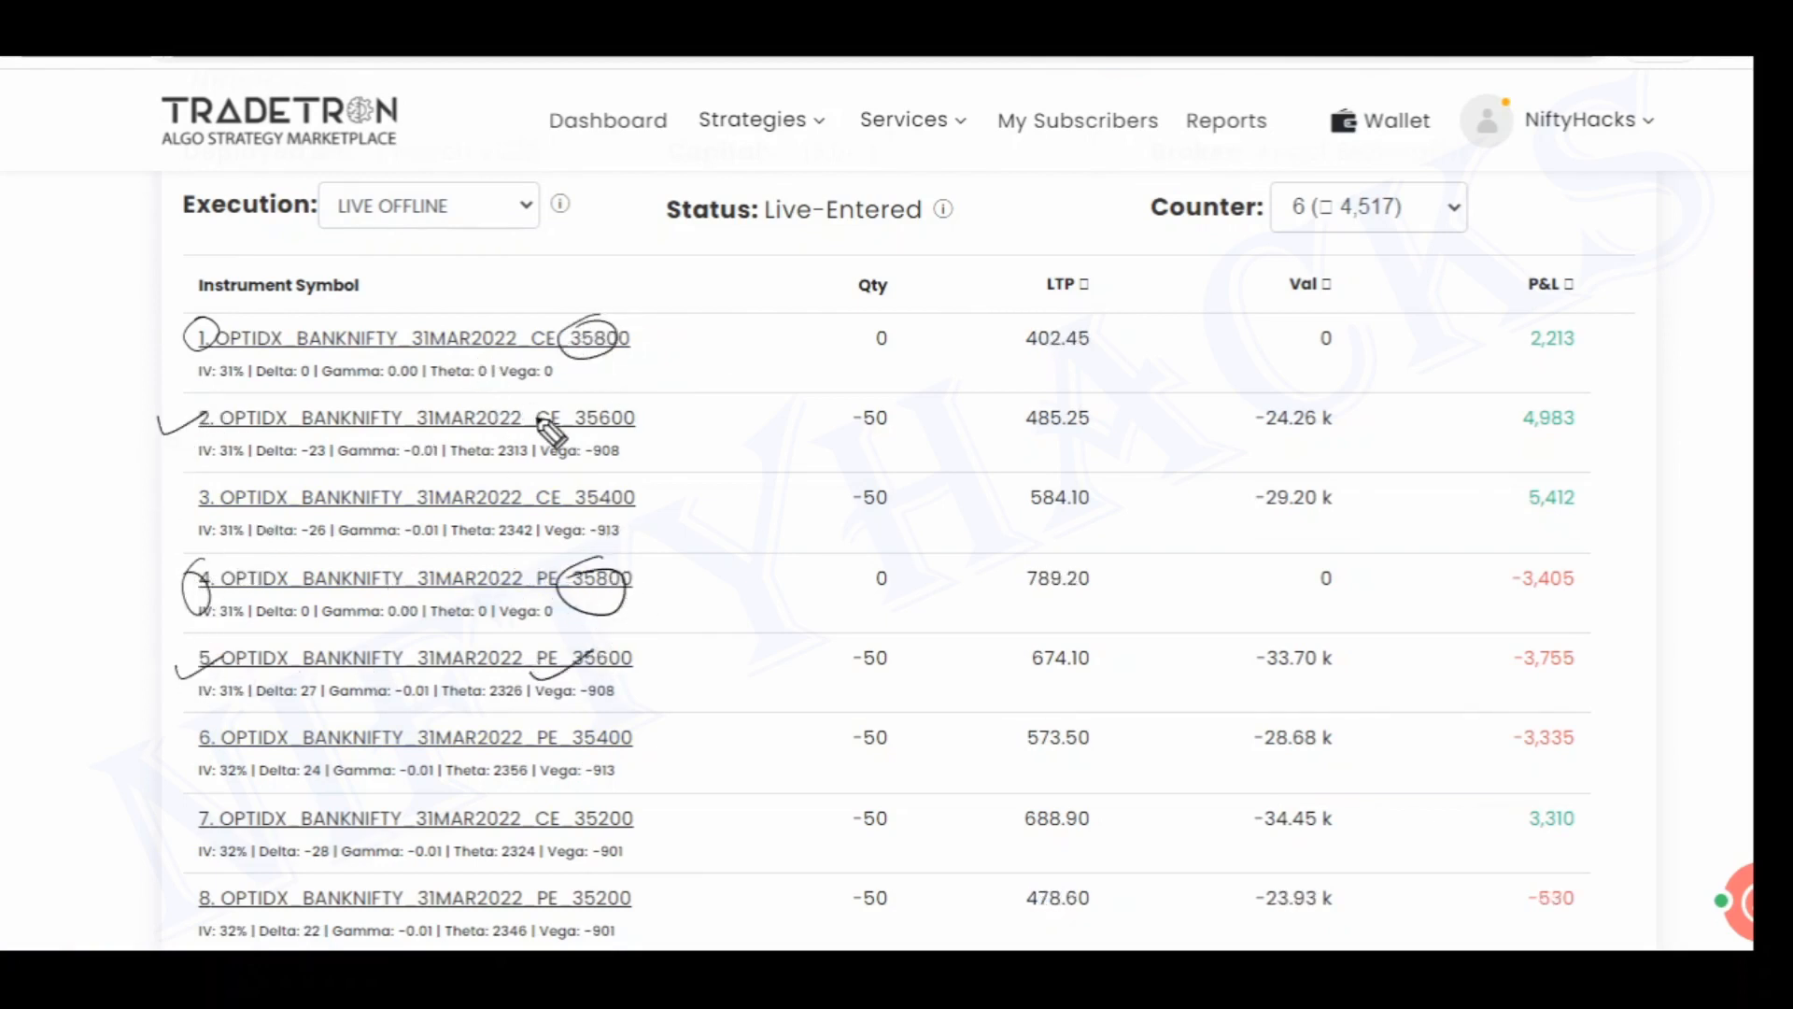
left_click_drag(539, 421, 614, 412)
Mark the row numbers and strikes of the 35400 CE and 35400 PE positions with stars
left_click_drag(177, 503, 209, 509)
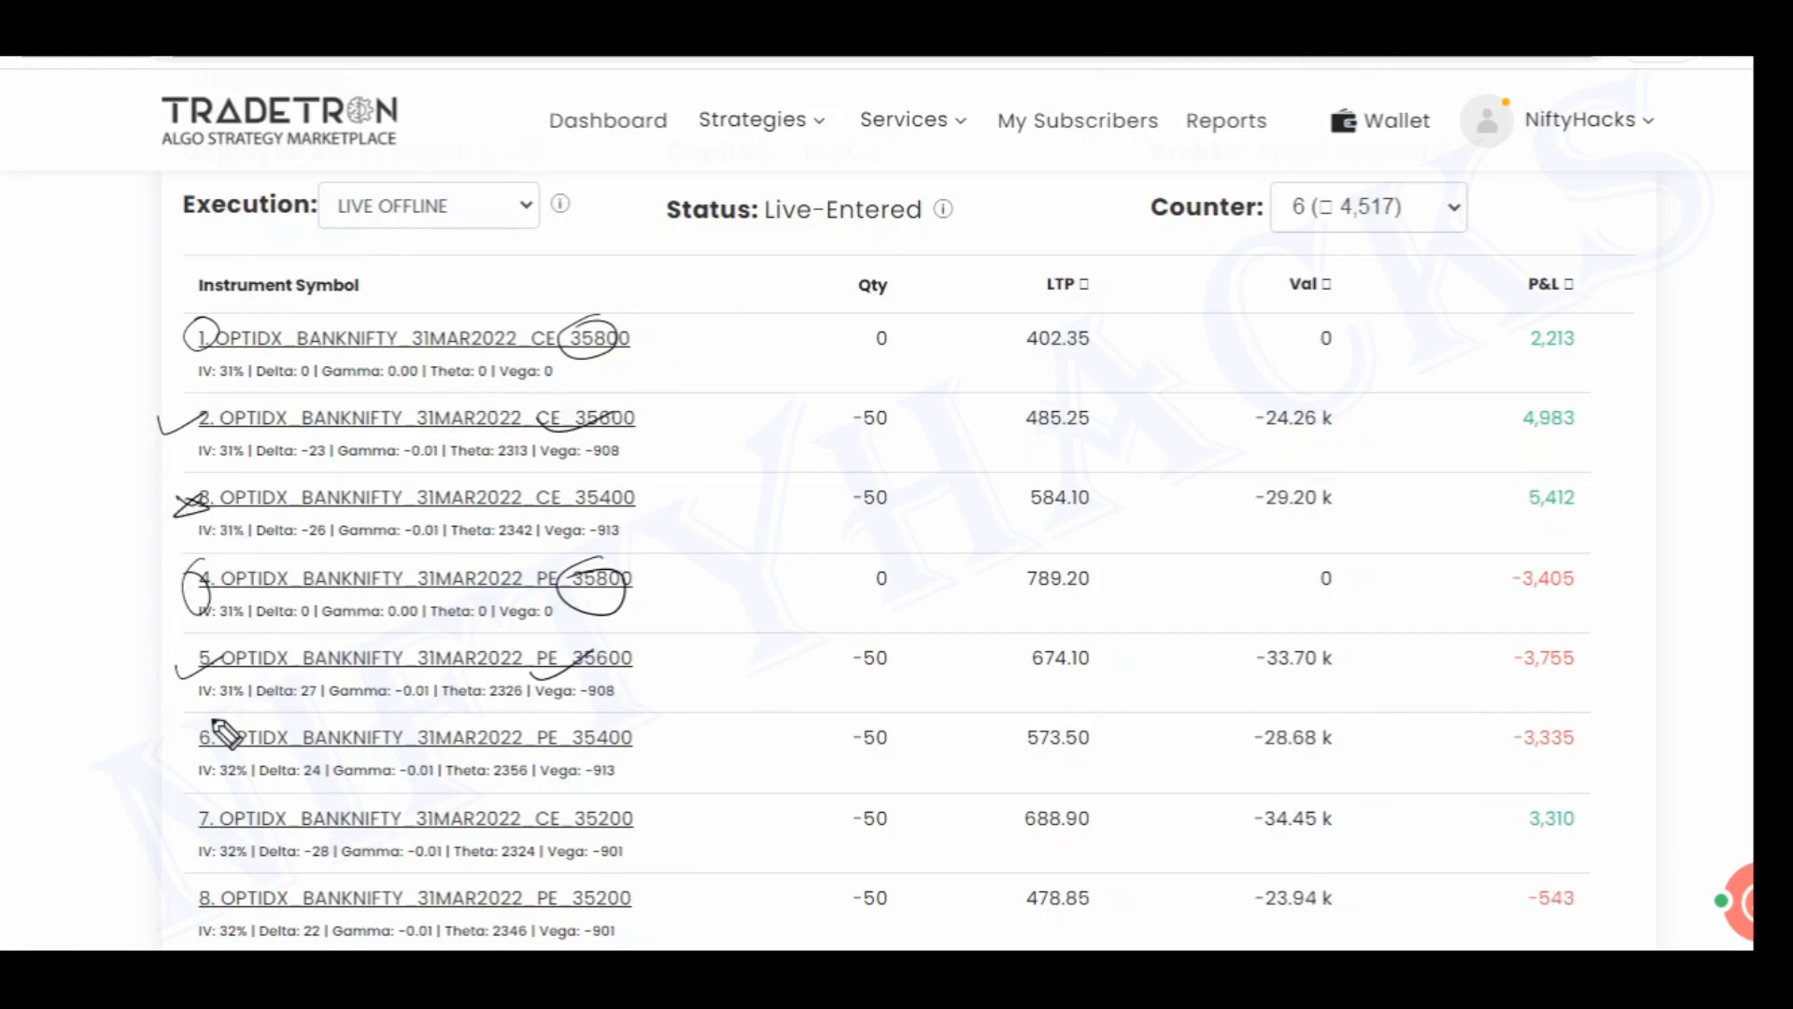
left_click_drag(207, 718, 210, 745)
left_click_drag(565, 717, 594, 740)
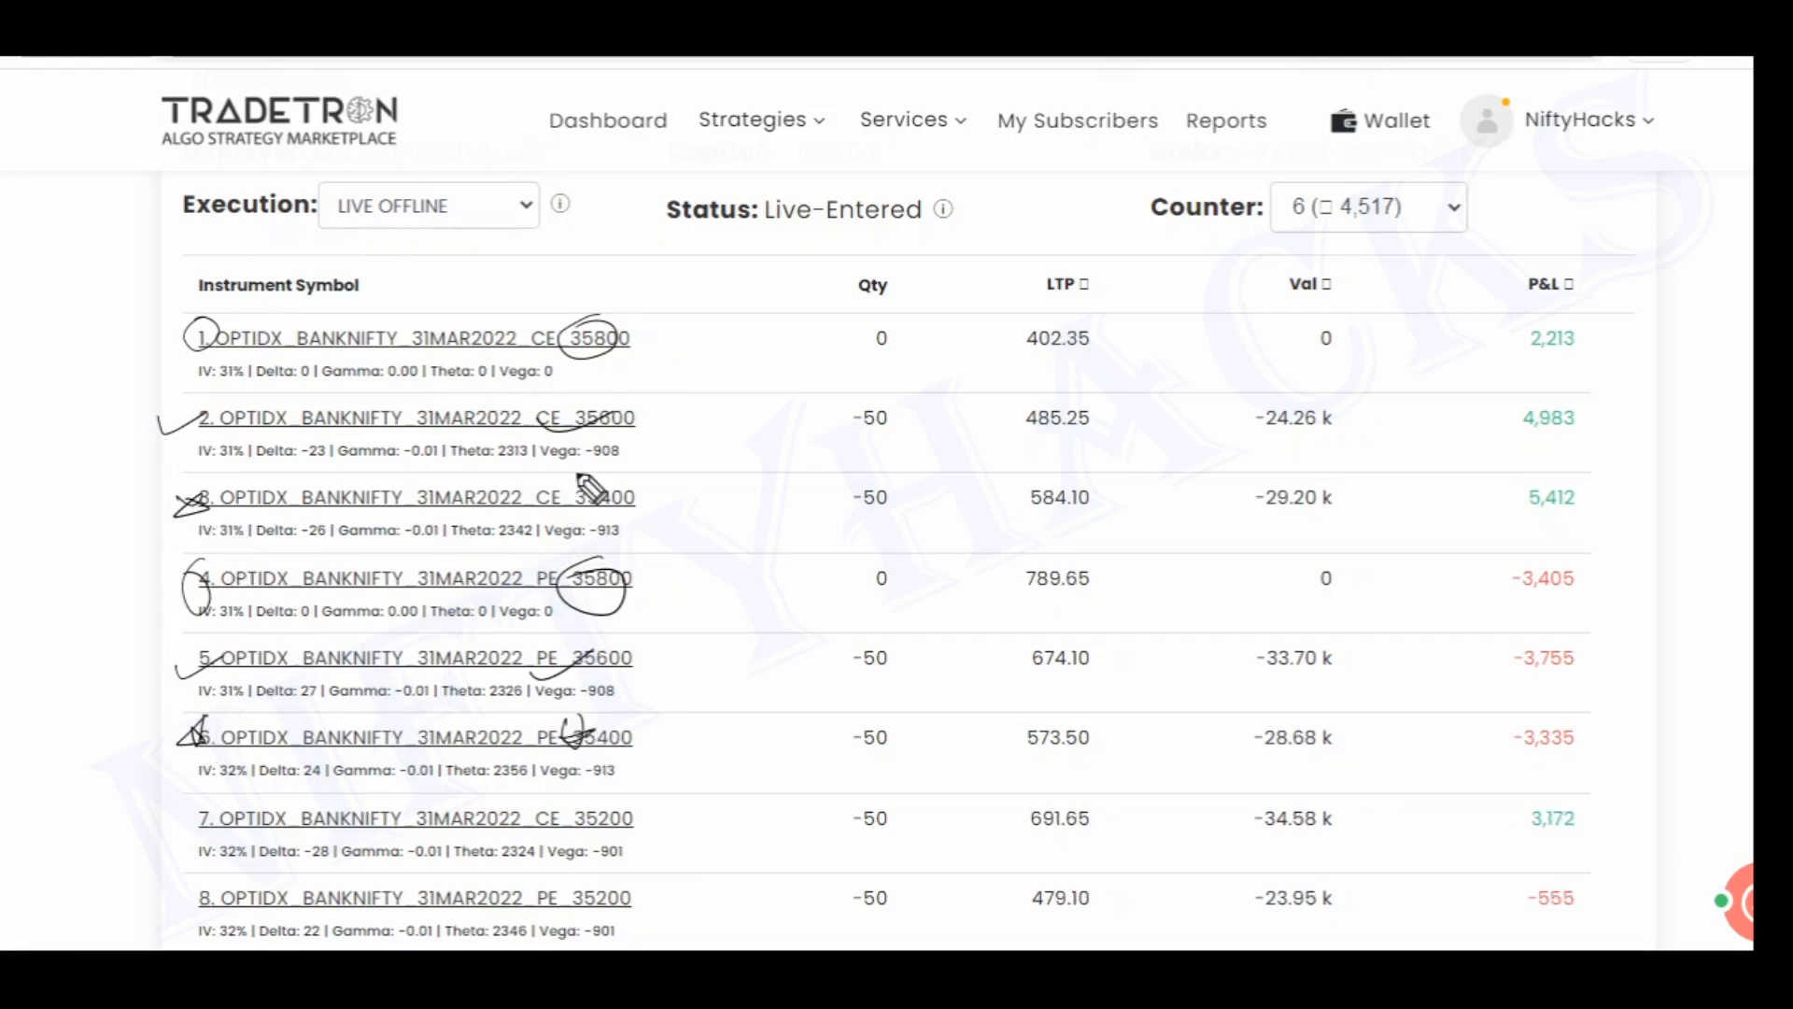
left_click_drag(579, 464, 564, 474)
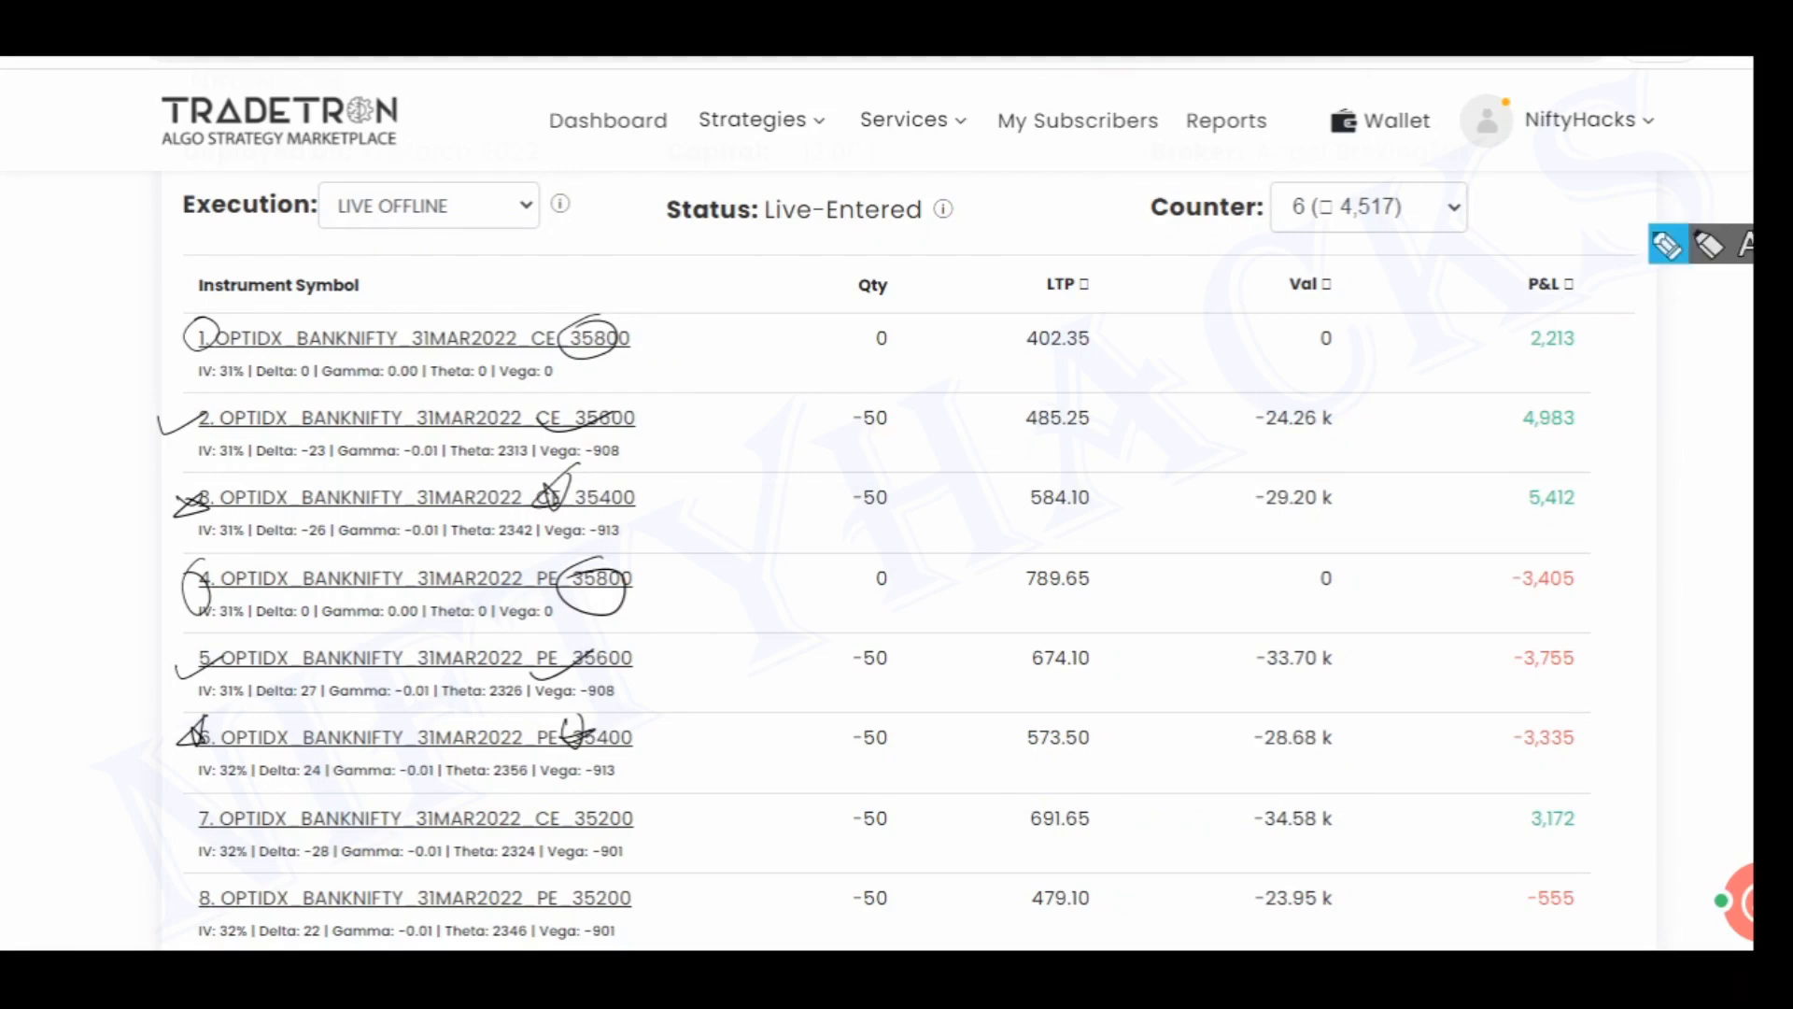
Clear the row marks, bracket positions 1 to 6 together as one group, and end the annotation
key("Escape")
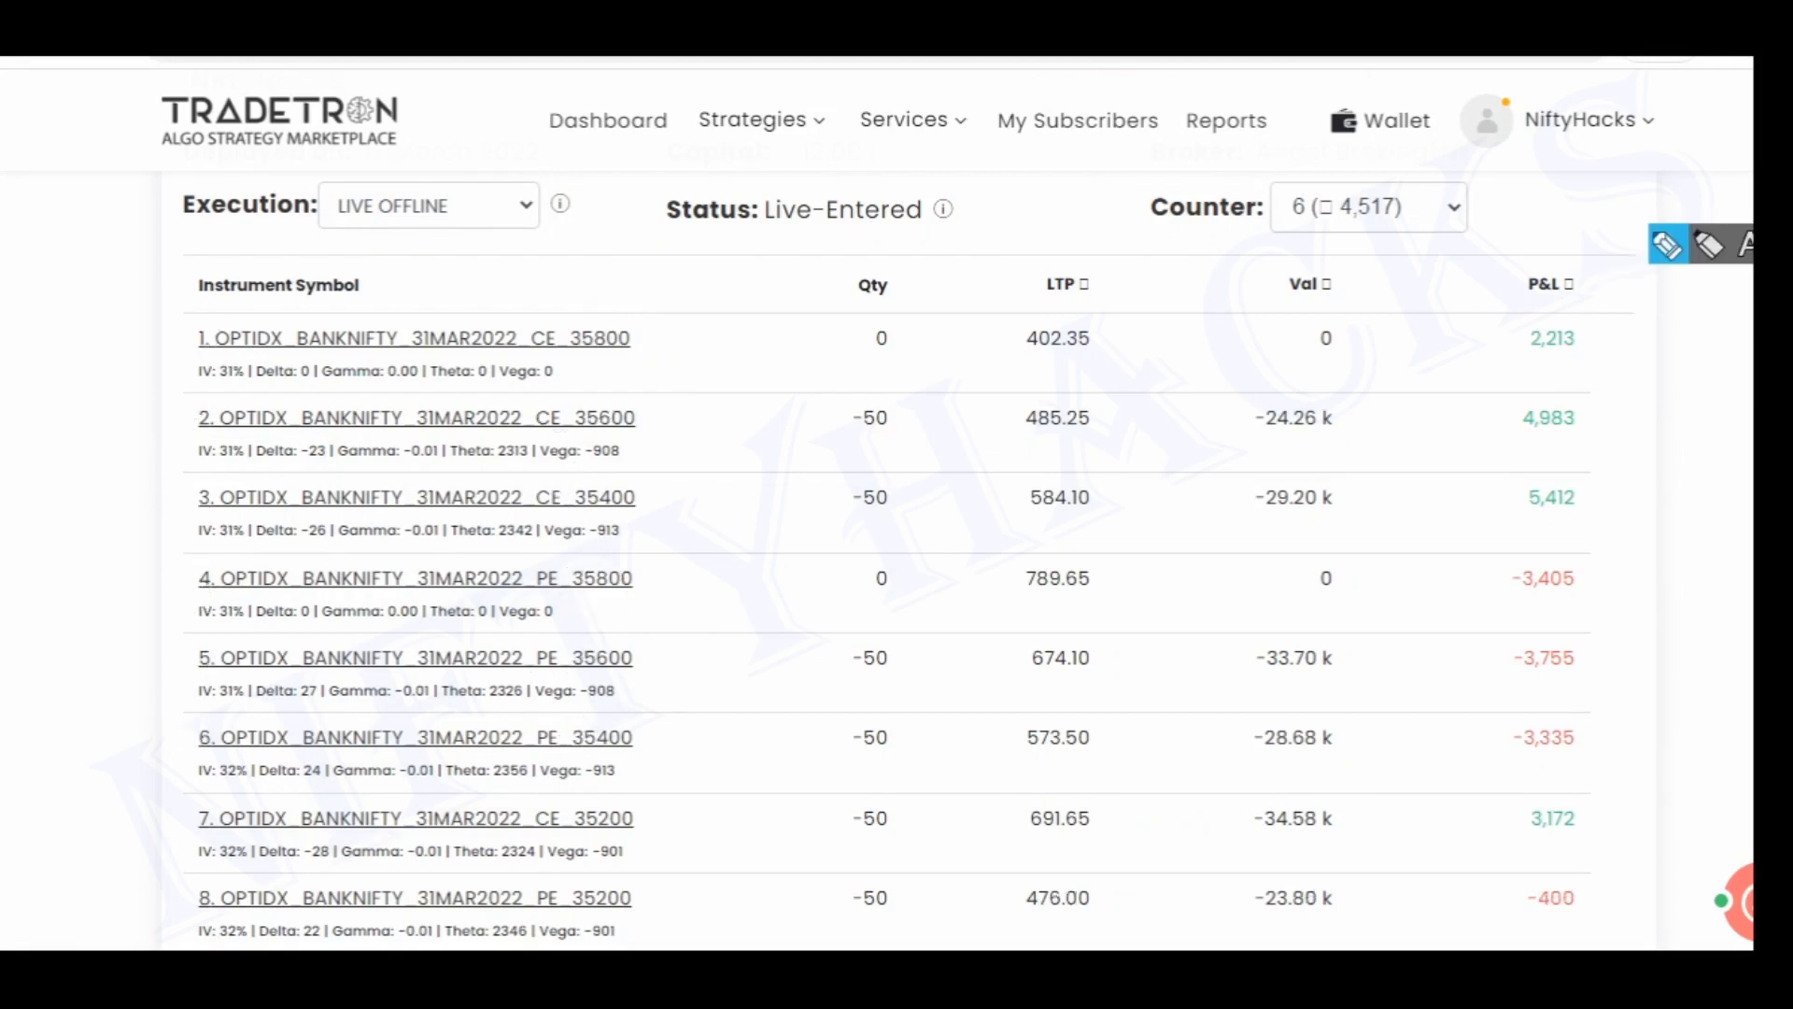
mouse_move(201, 332)
left_mouse_down()
mouse_move(140, 551)
mouse_move(210, 738)
left_mouse_up()
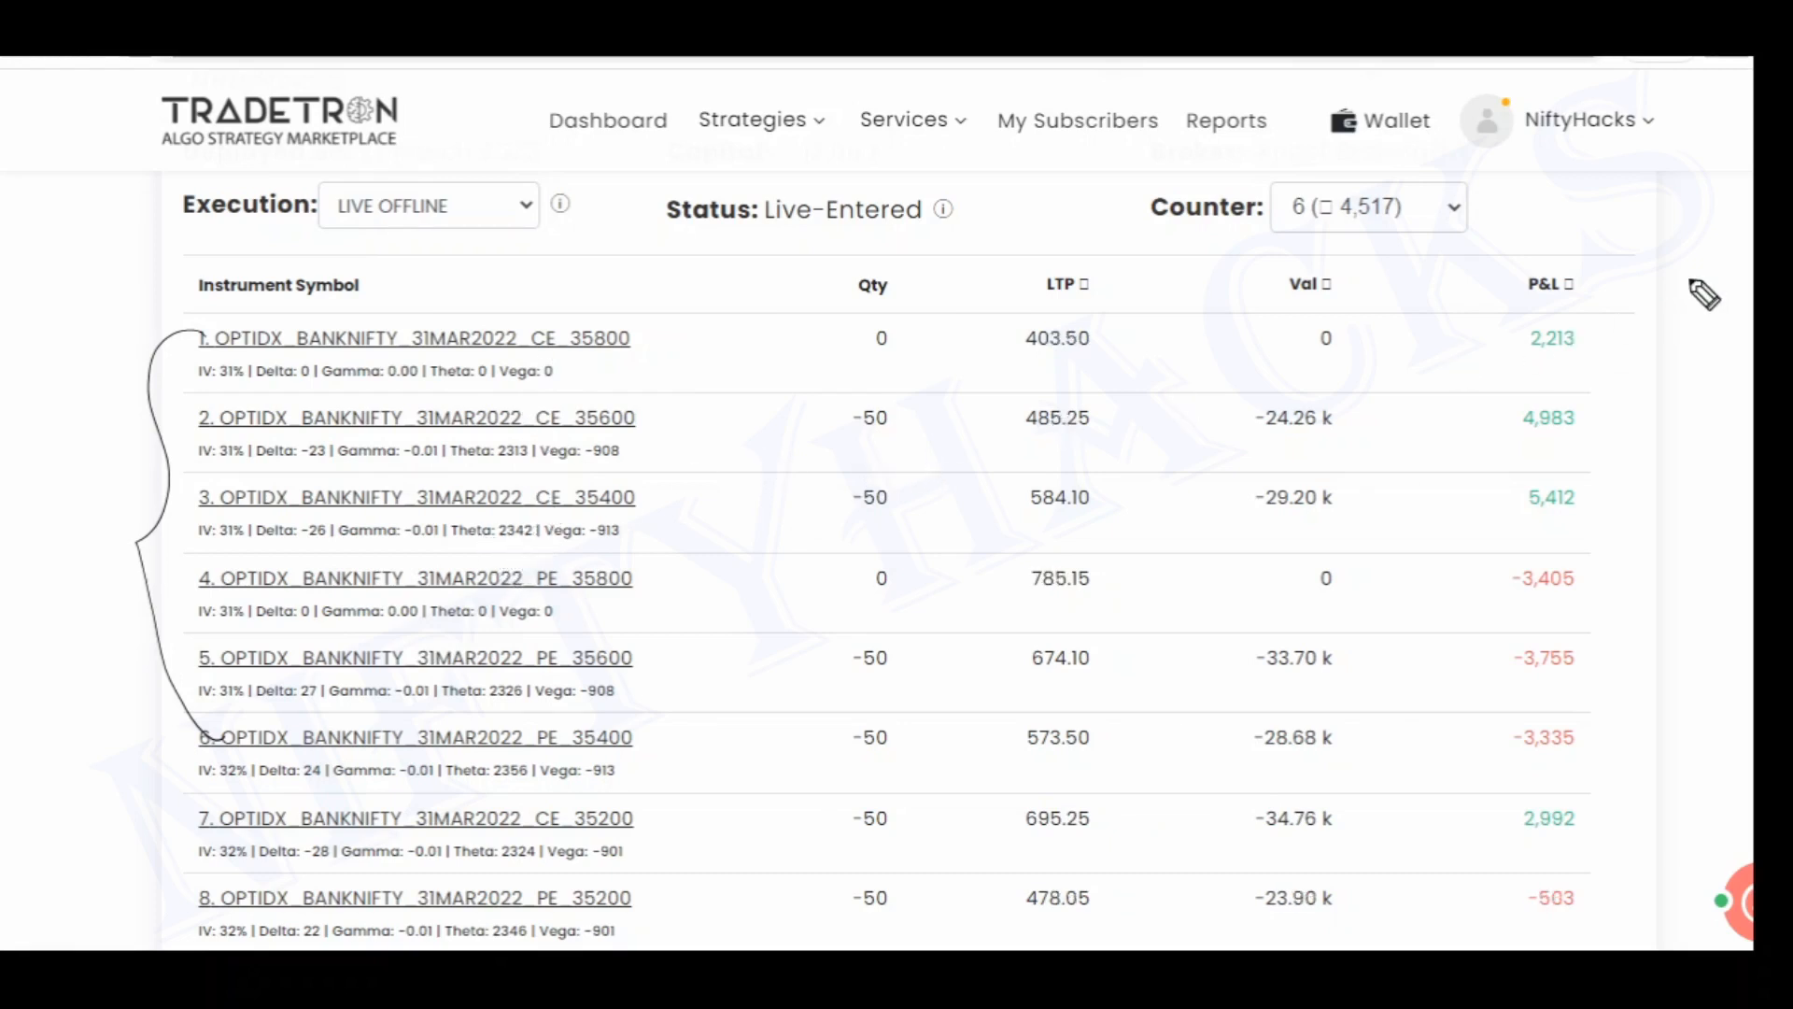
left_click(1768, 435)
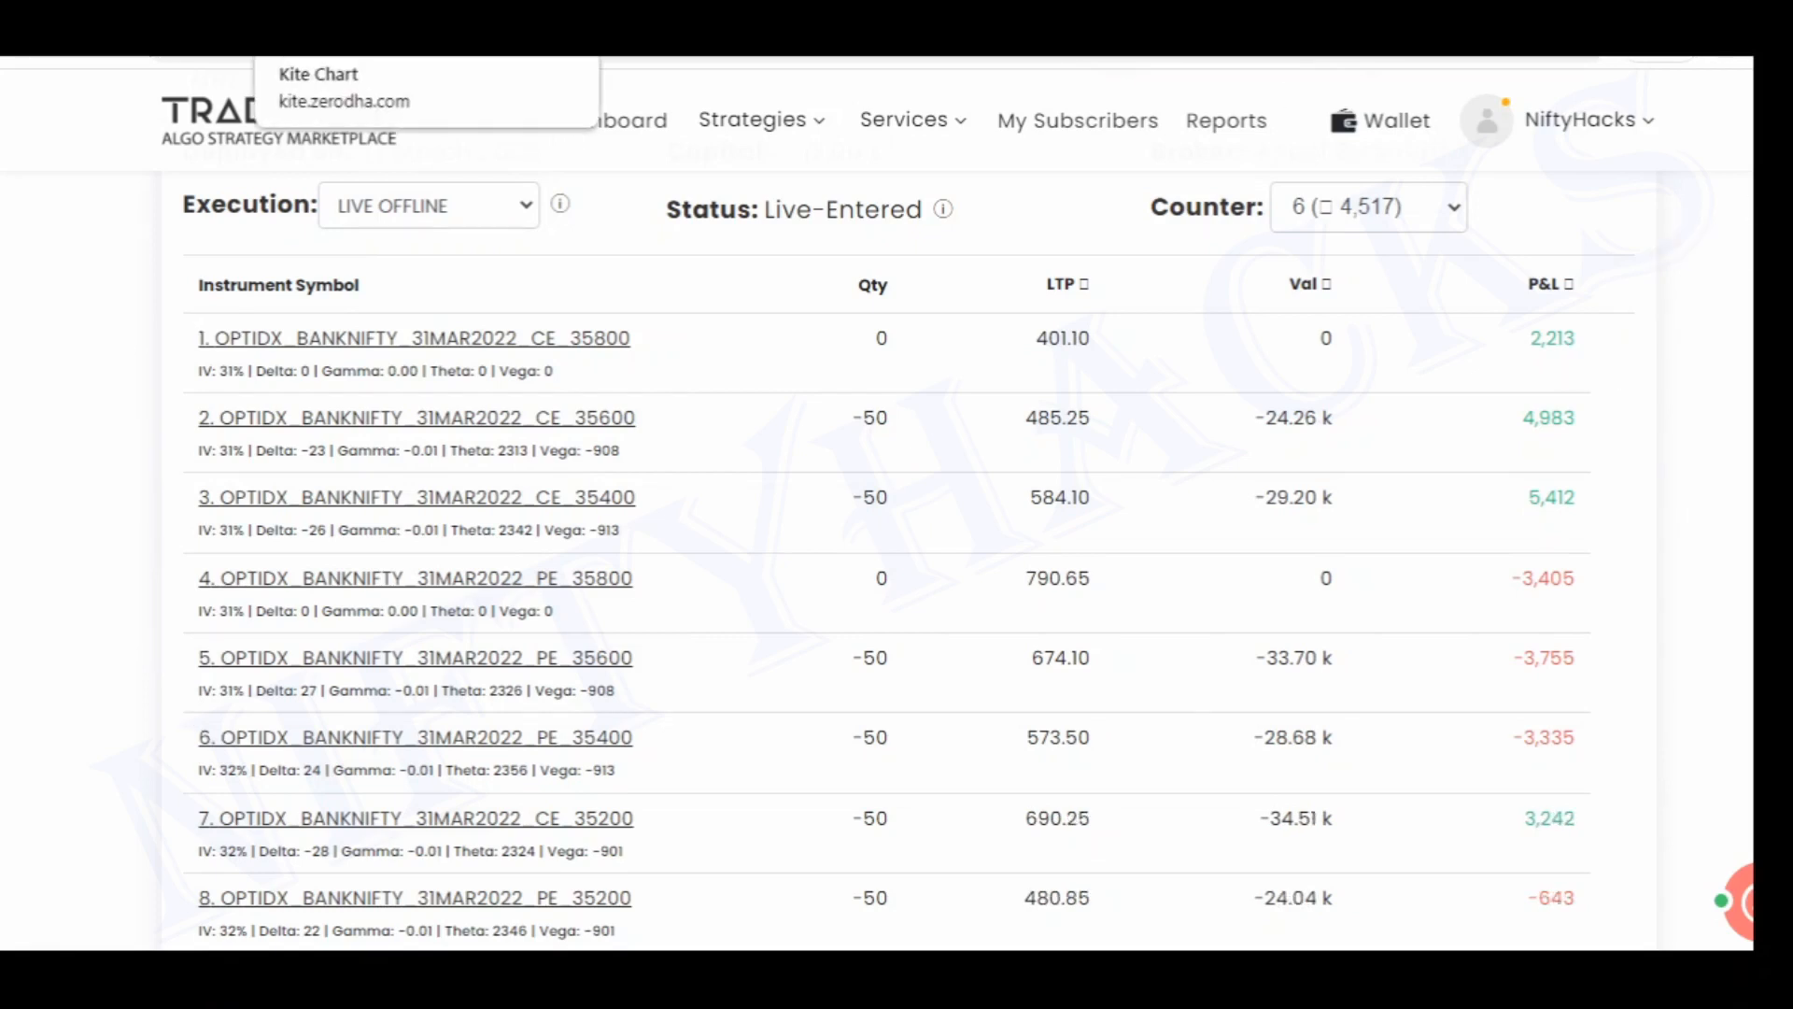
Switch to the Kite NIFTY BANK chart, circle the entry candle near 35500 and write the underlined range 35500 - 35600
left_click(360, 19)
left_click(1768, 245)
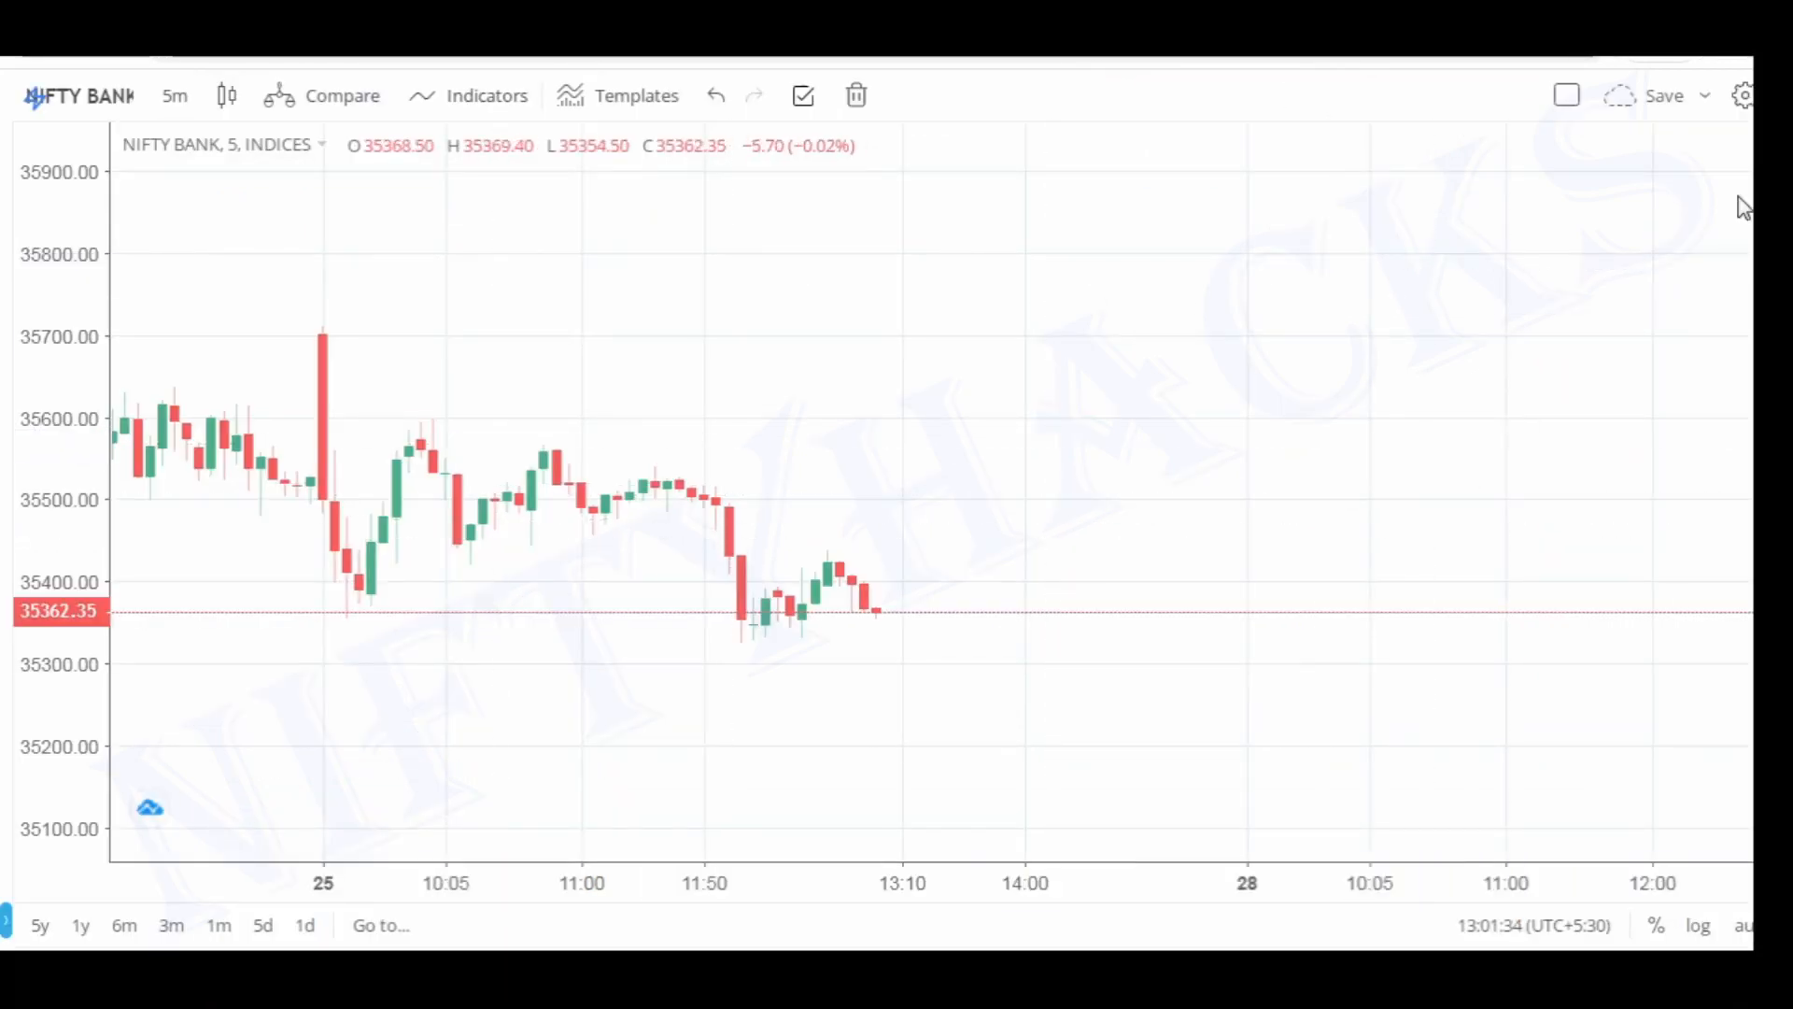
left_click_drag(329, 500, 322, 516)
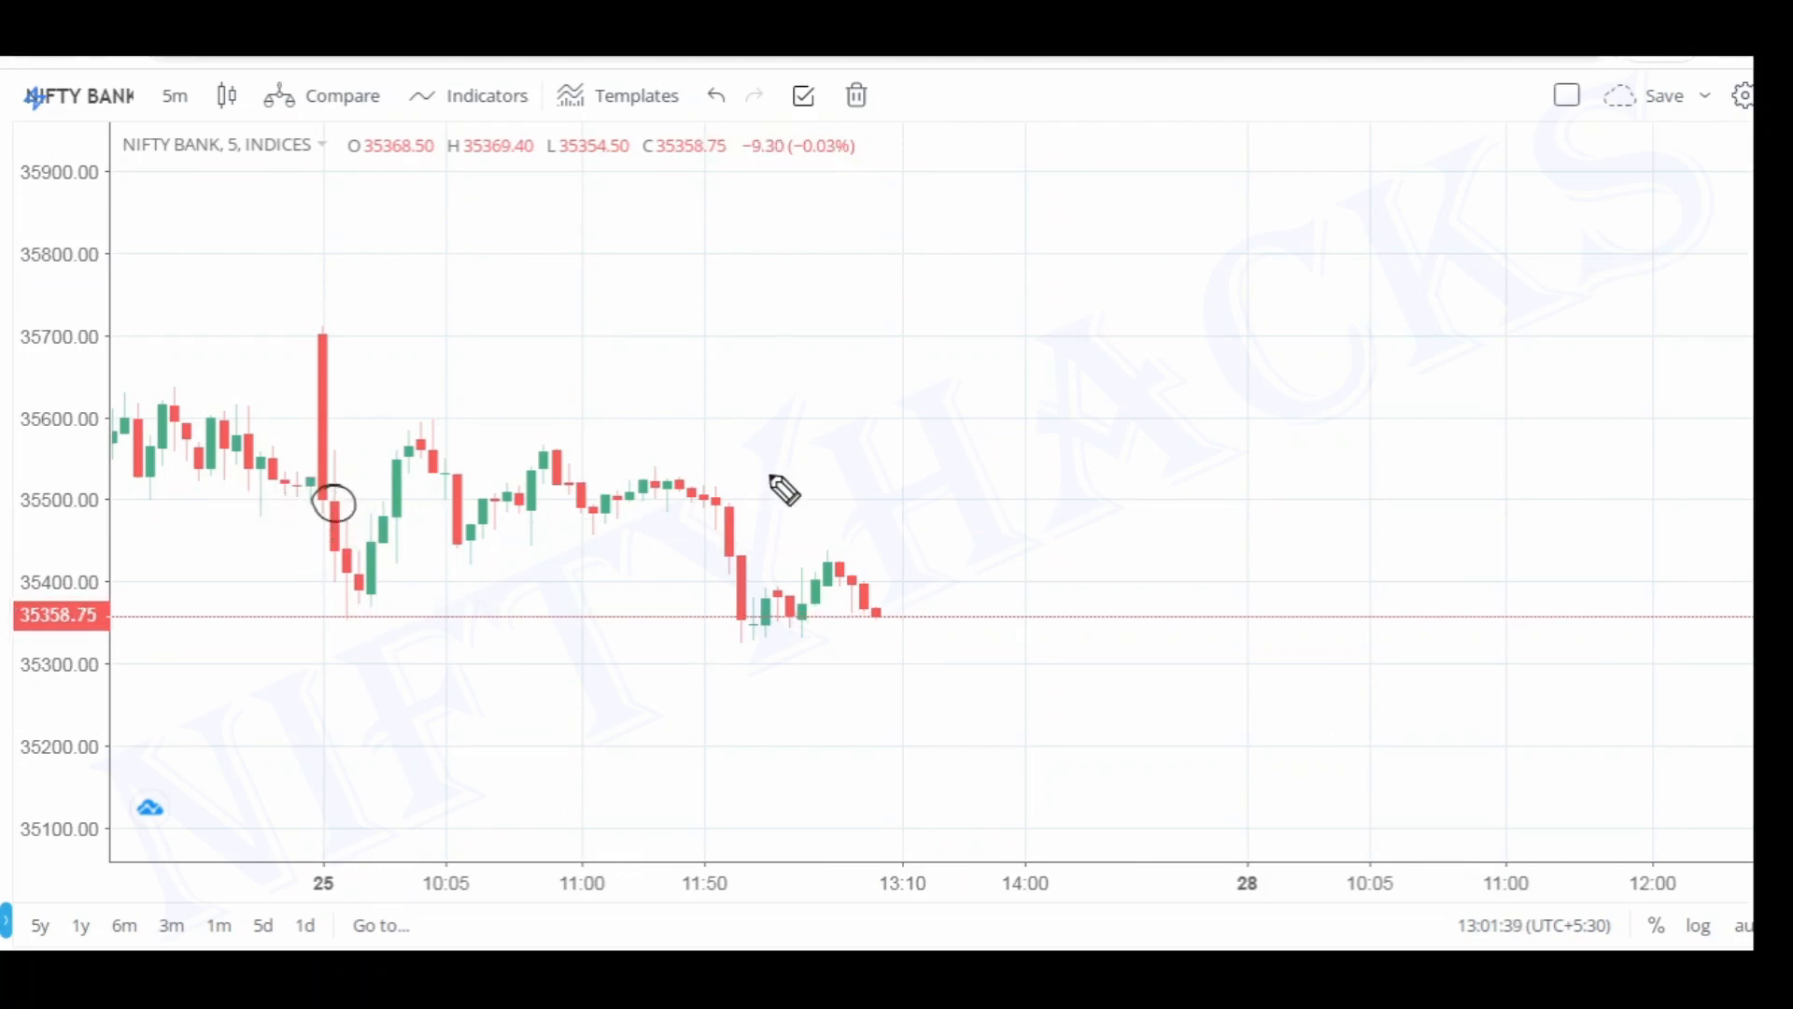
left_click_drag(779, 462, 779, 490)
left_click_drag(813, 458, 1040, 417)
left_click_drag(1058, 396, 1074, 400)
mouse_move(905, 481)
left_mouse_down()
mouse_move(1084, 425)
mouse_move(942, 487)
left_mouse_up()
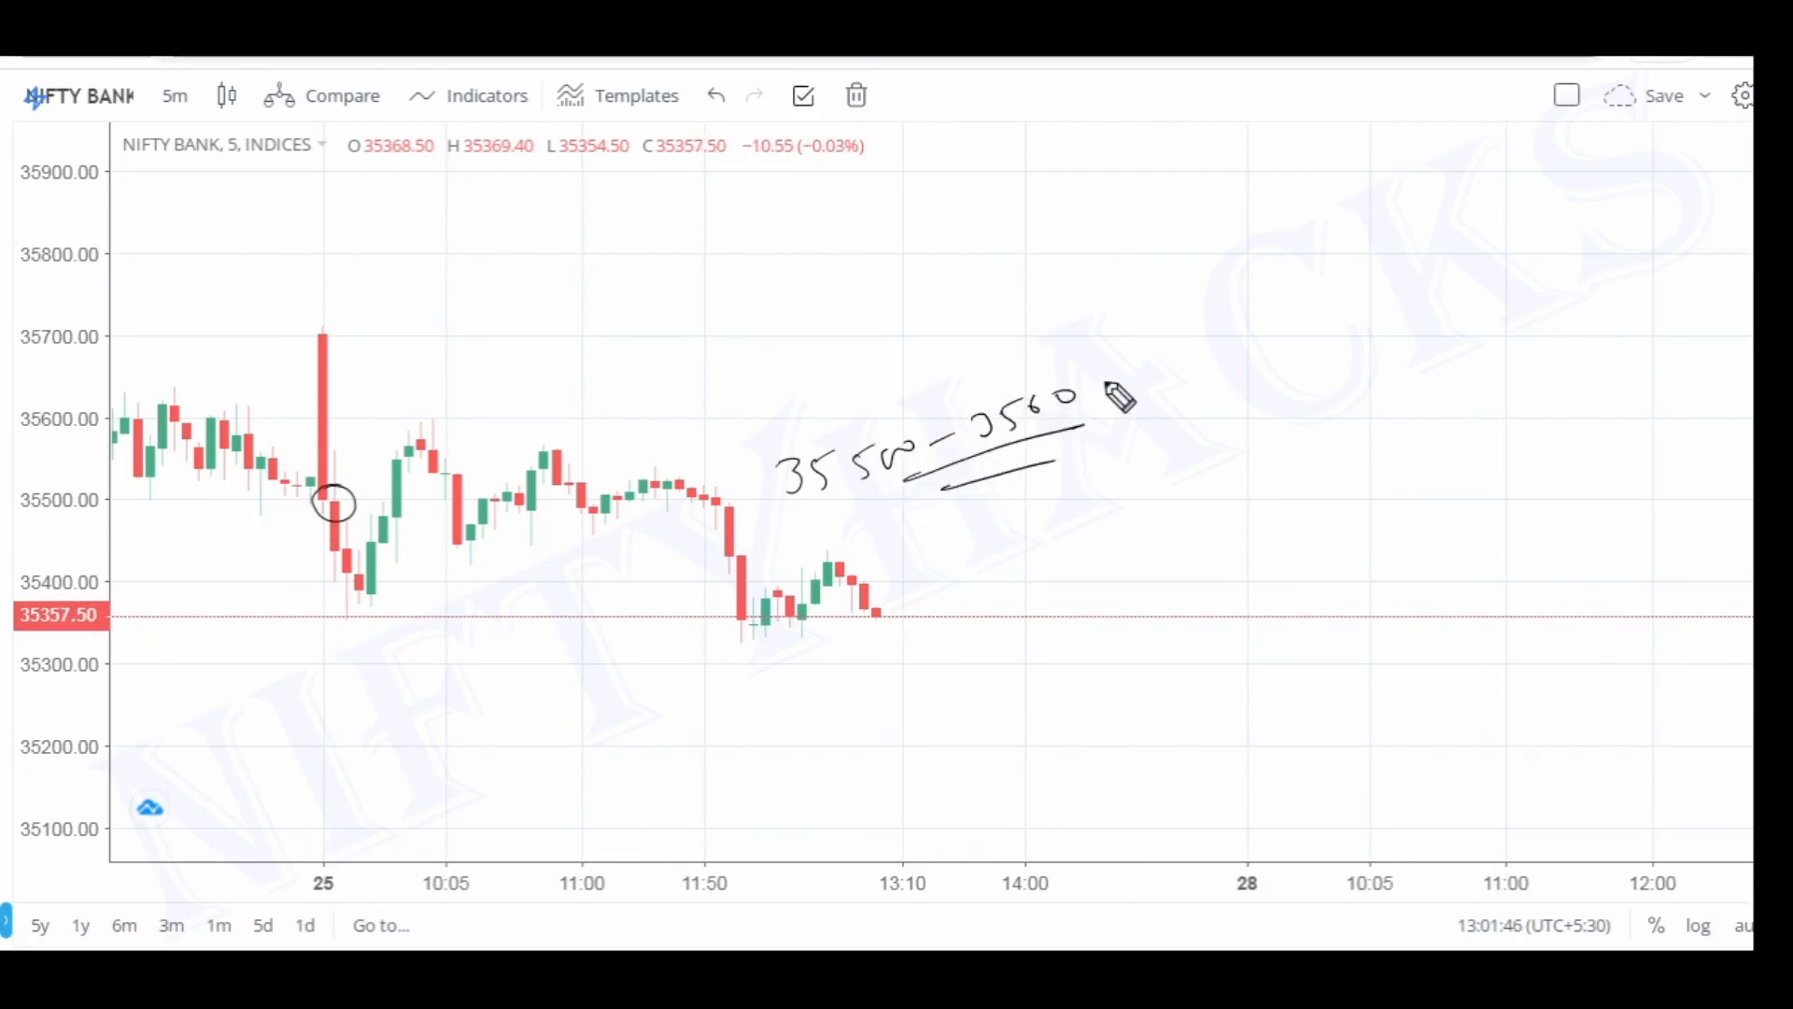
left_click_drag(1108, 383, 1102, 383)
left_click_drag(346, 482, 342, 480)
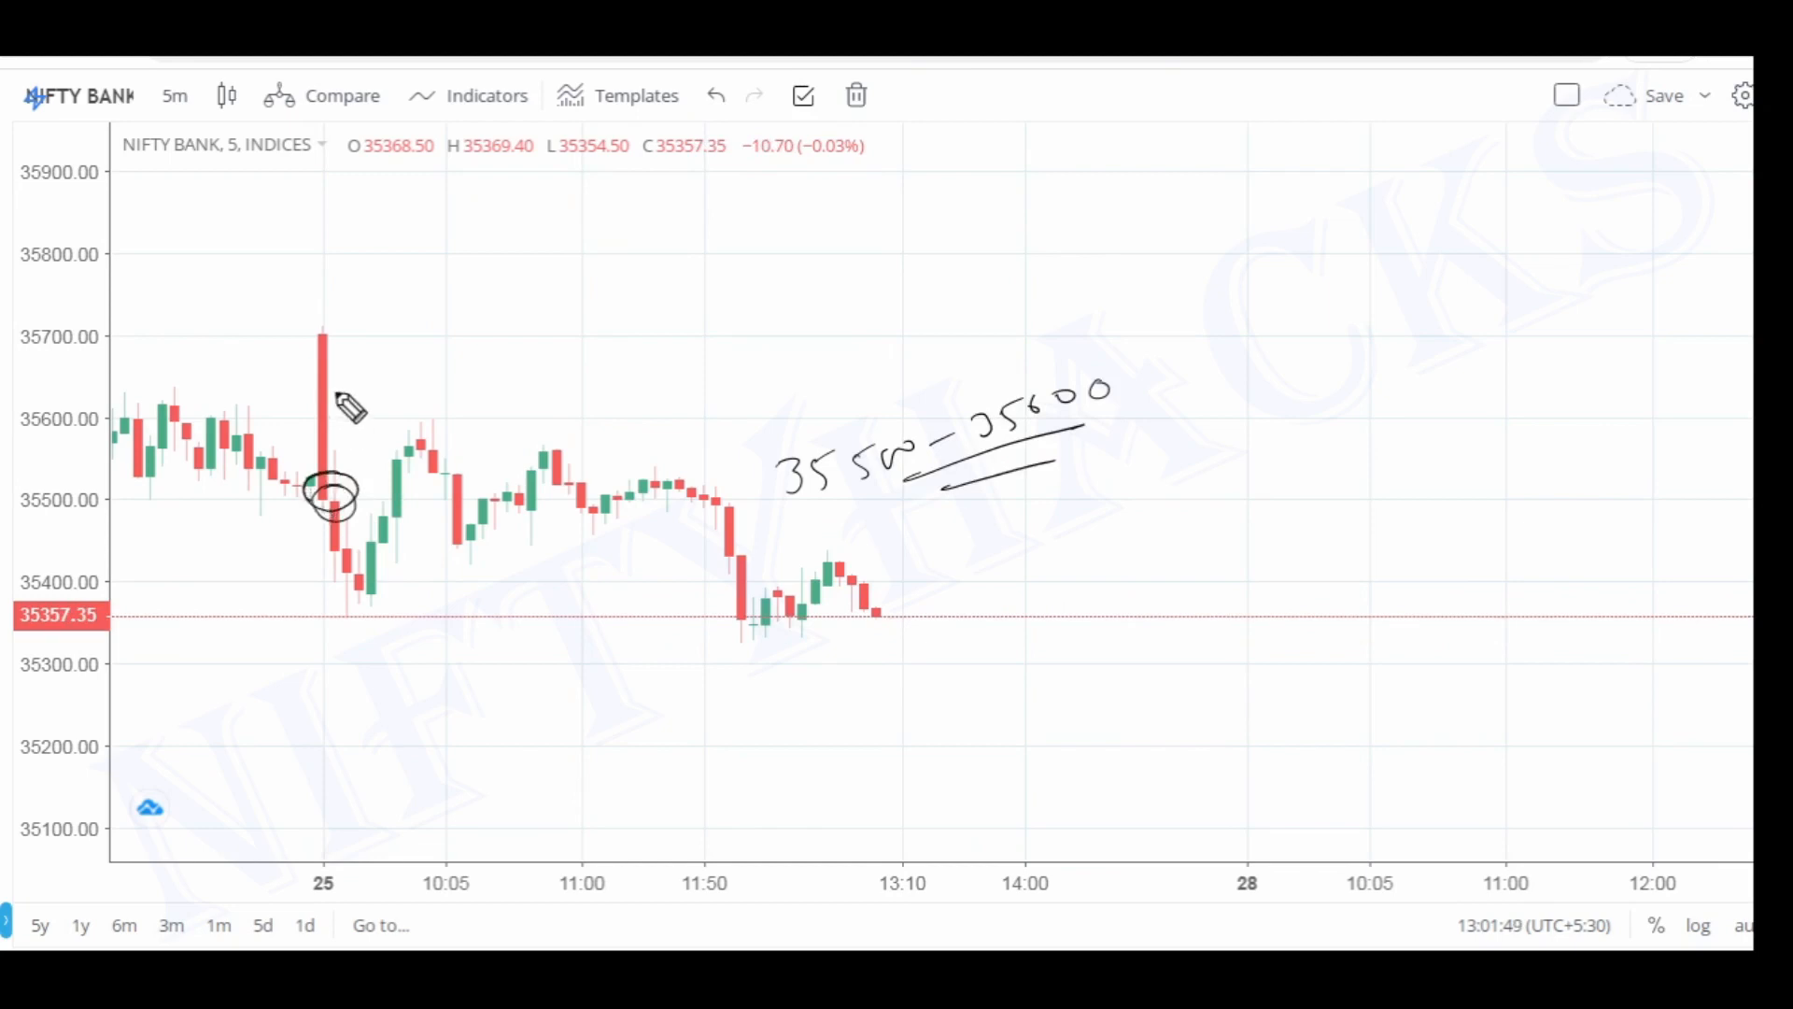
Link the 35600 and 35500 levels beside the entry candle, and tick the levels near 35600, 35800 and 35400
left_click_drag(344, 415, 362, 481)
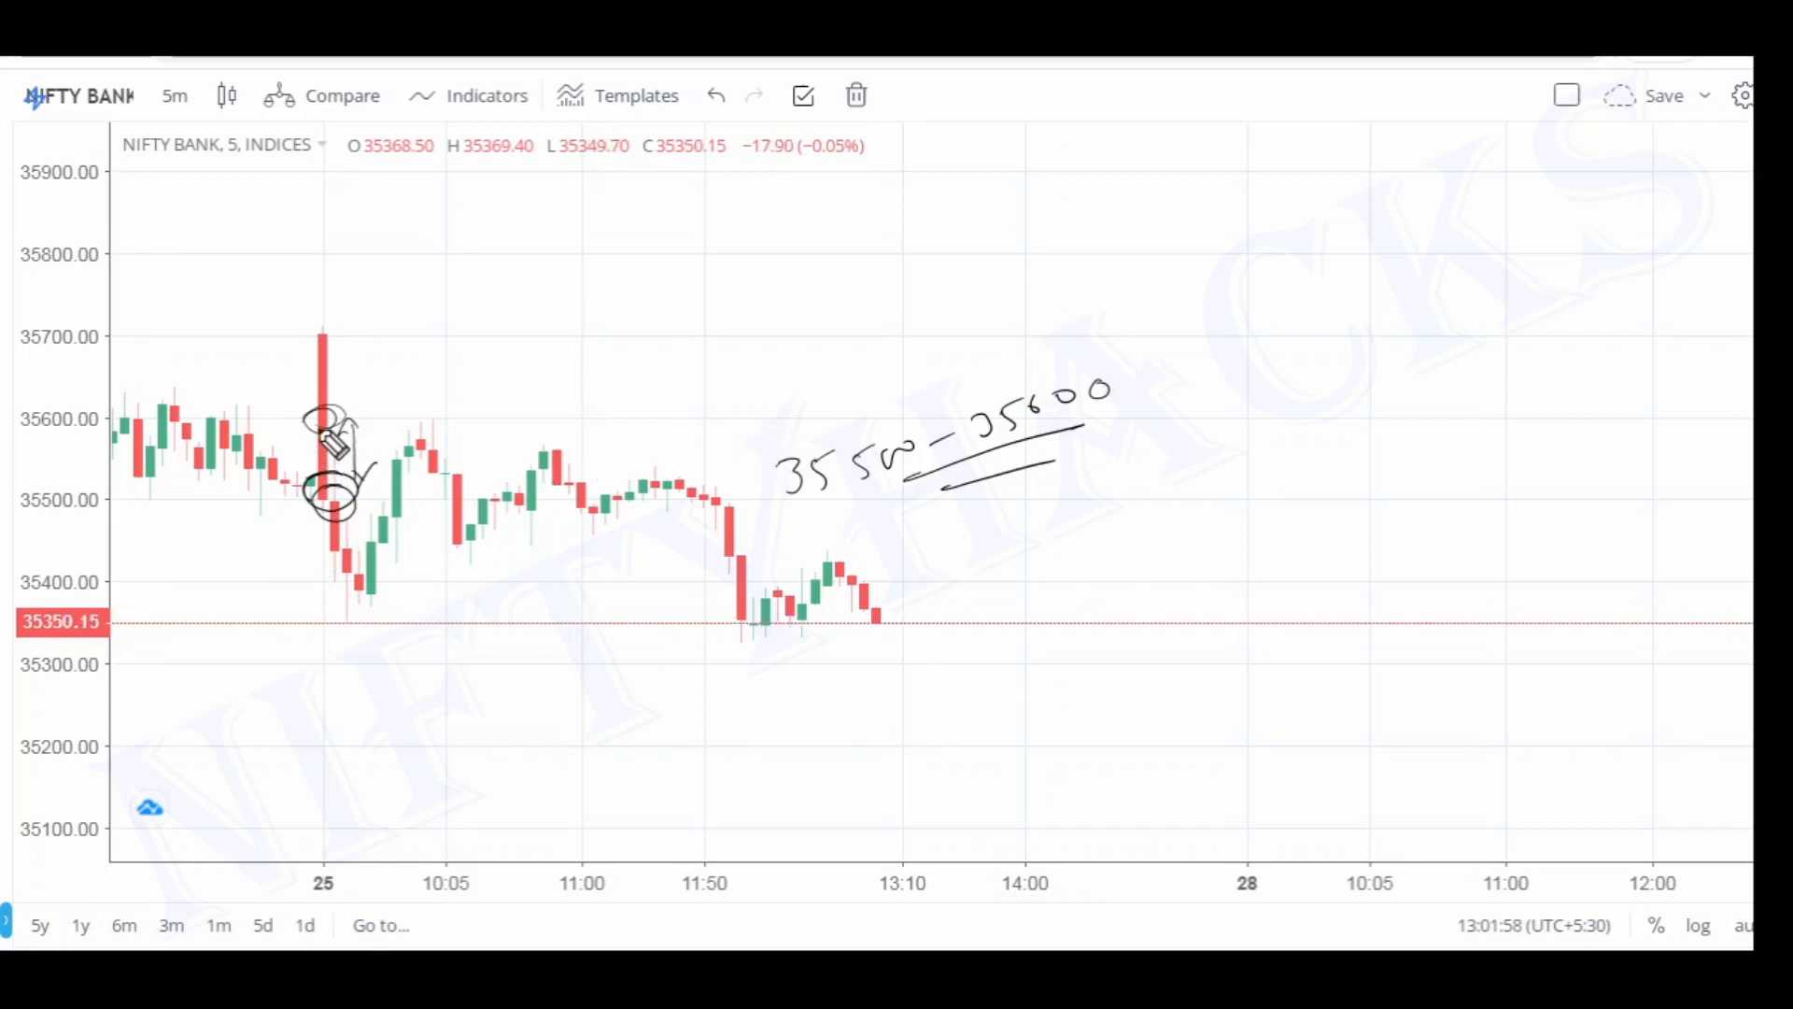
left_click_drag(338, 459, 467, 388)
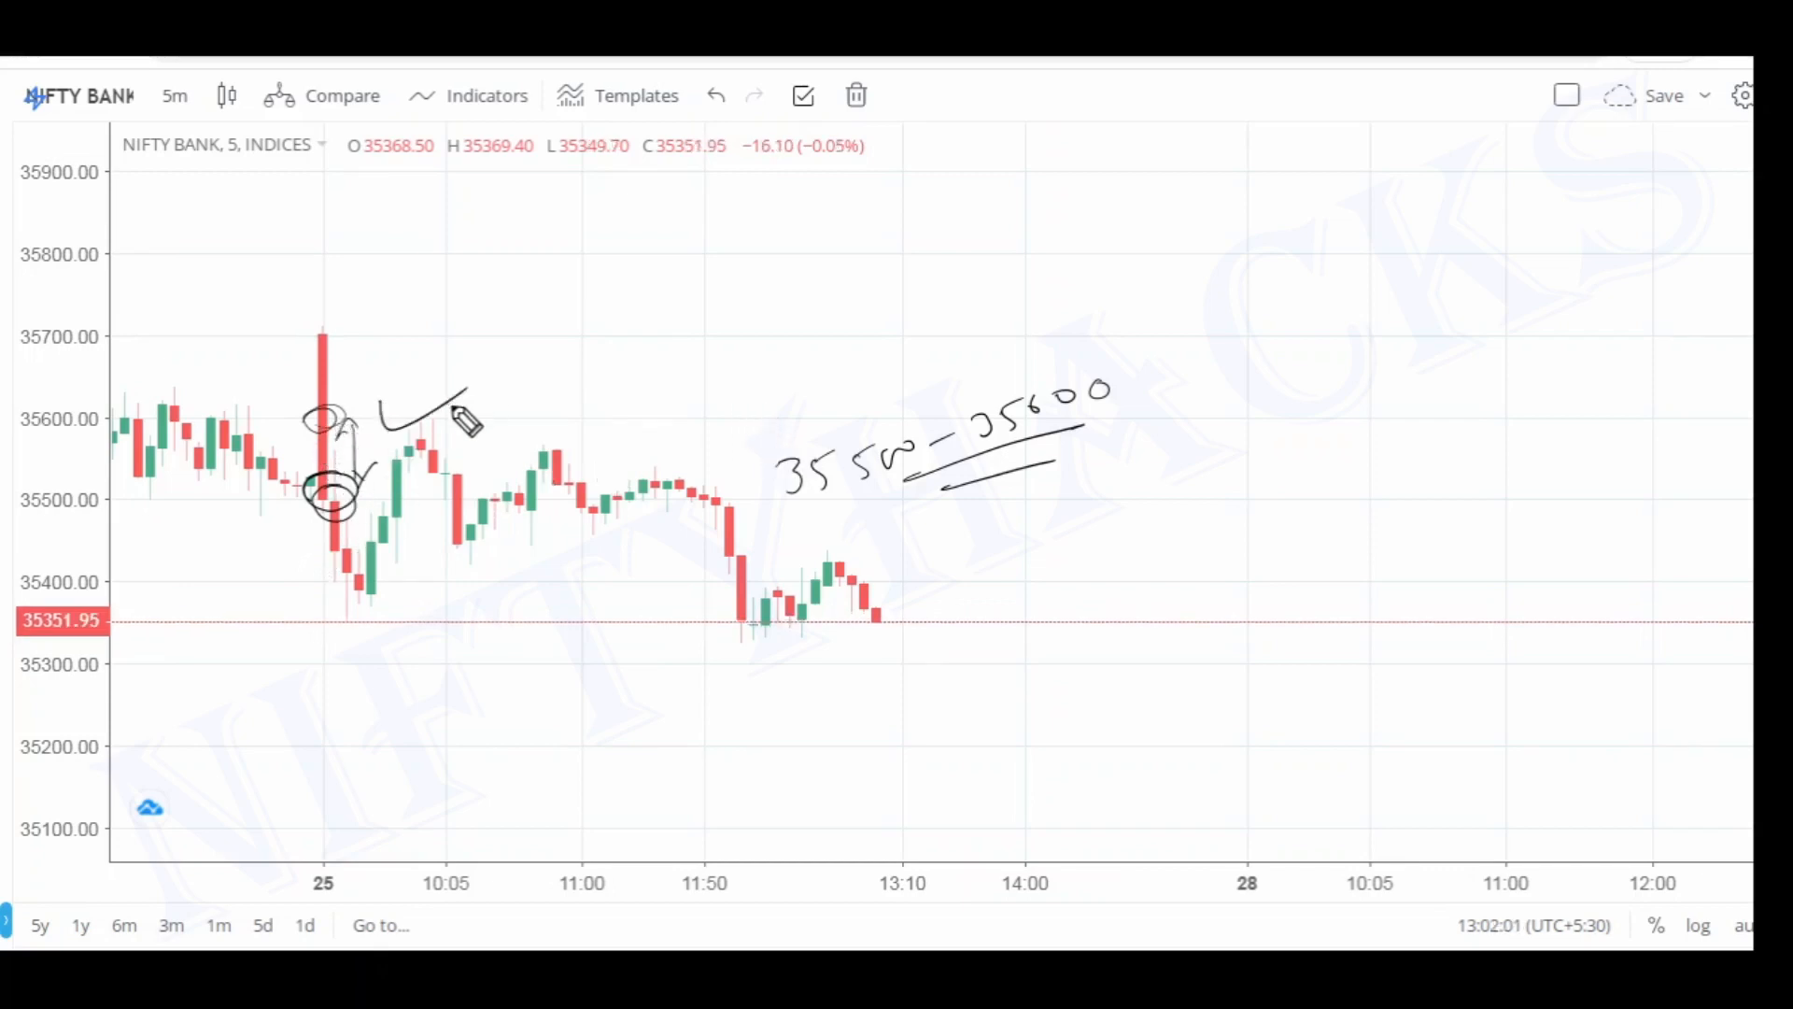
left_click_drag(364, 259, 432, 241)
left_click_drag(277, 572, 371, 560)
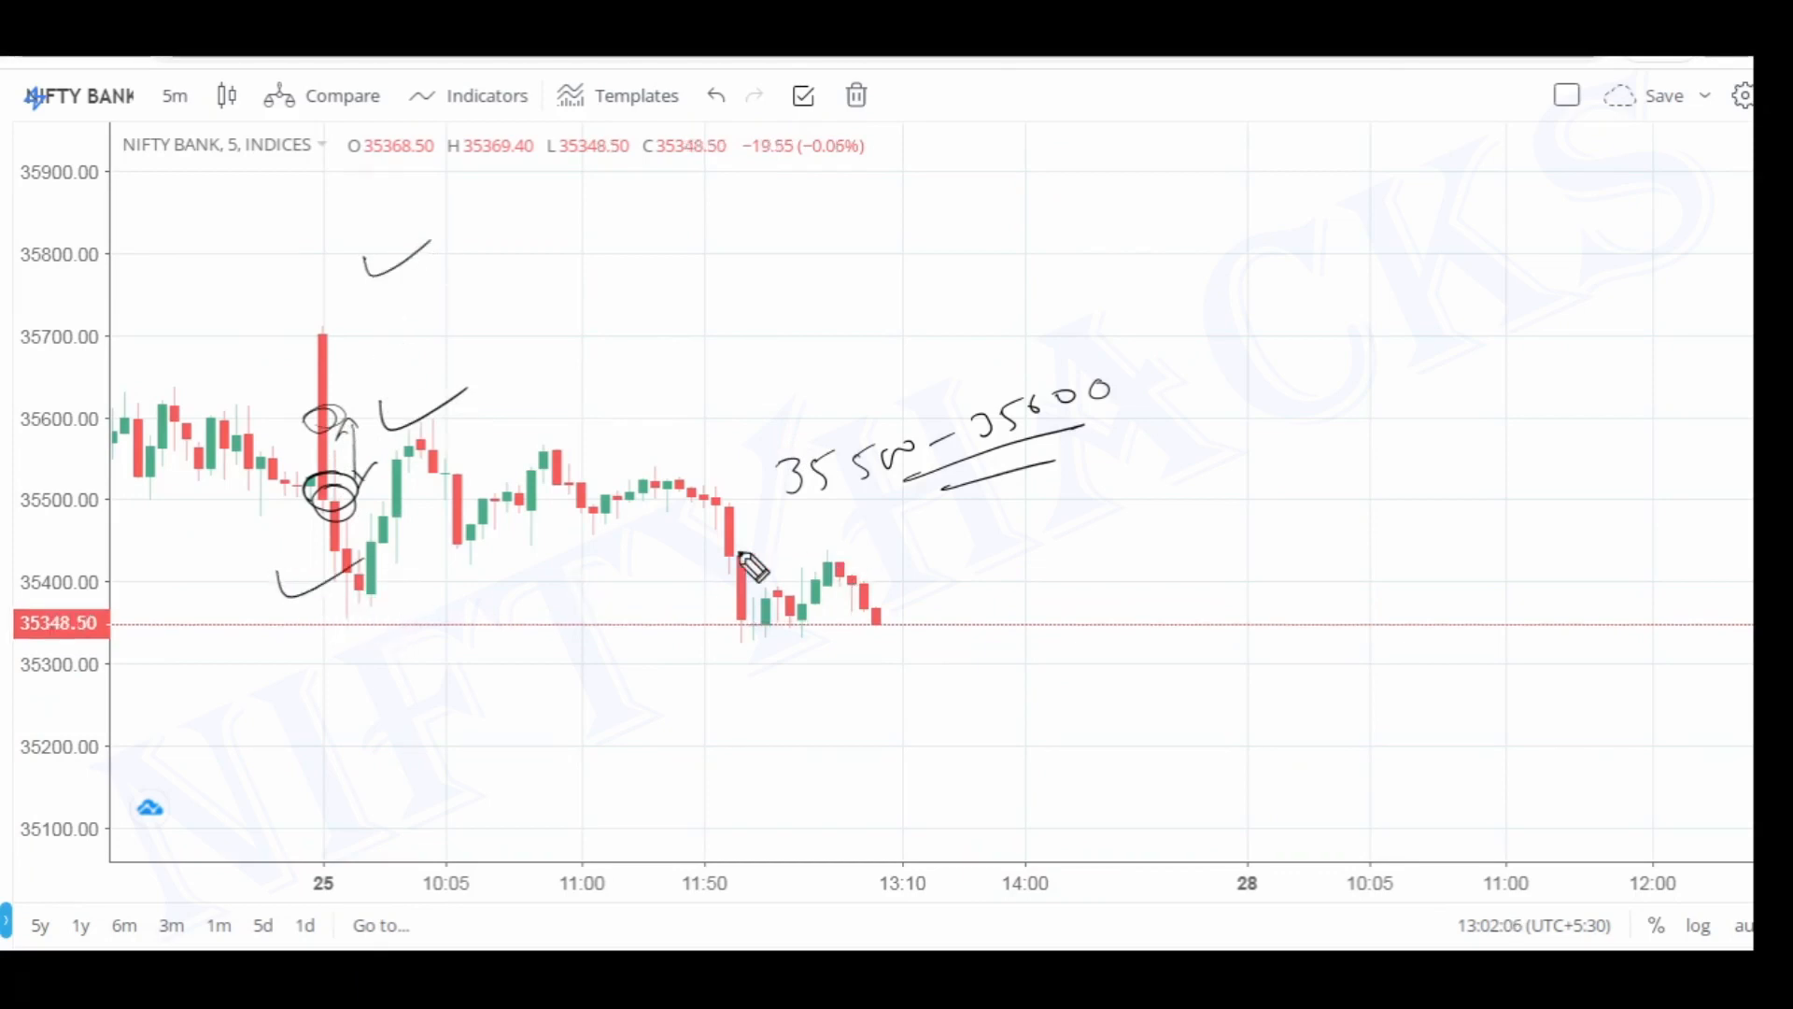
Label the entry point EUP with arrows linking it to the 35500 - 35600 range, and write LRUP underlined above
mouse_move(342, 482)
left_mouse_down()
mouse_move(516, 399)
mouse_move(507, 411)
left_mouse_up()
mouse_move(635, 364)
left_mouse_down()
mouse_move(643, 390)
mouse_move(665, 351)
mouse_move(864, 411)
mouse_move(836, 429)
left_mouse_up()
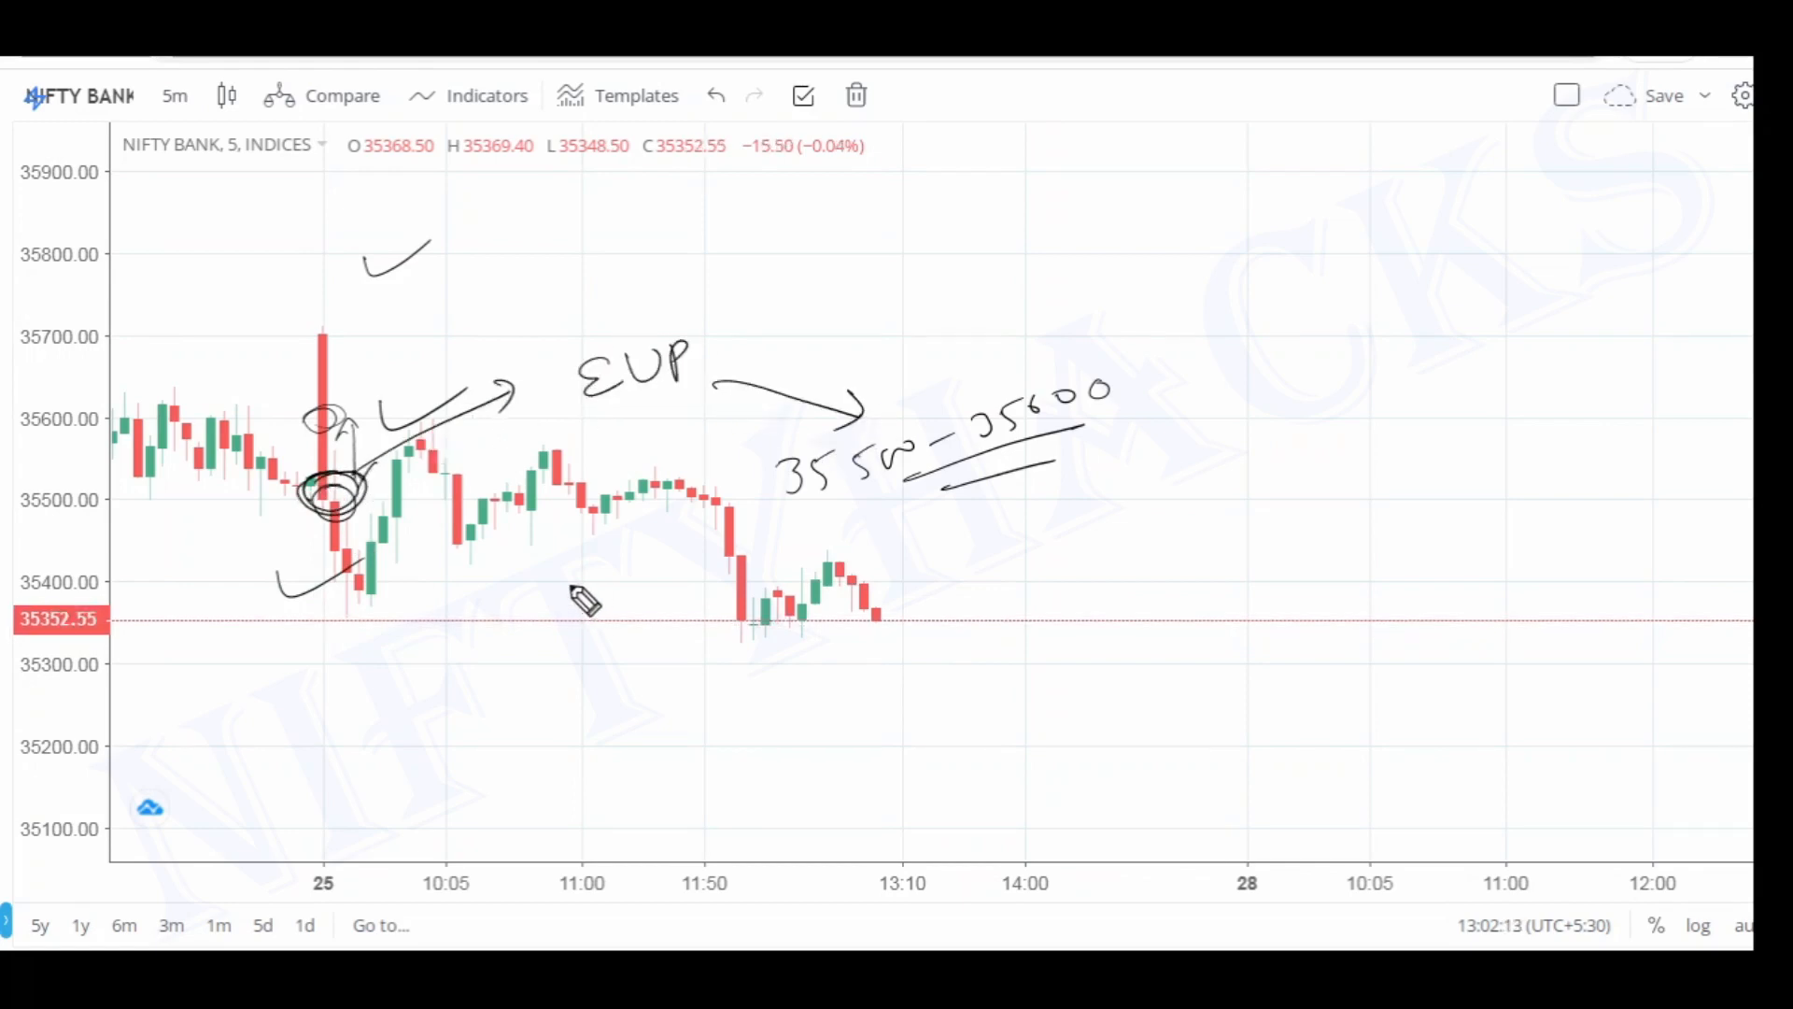
mouse_move(960, 211)
left_mouse_down()
mouse_move(986, 245)
mouse_move(1056, 240)
mouse_move(1072, 213)
left_mouse_up()
mouse_move(1091, 208)
left_mouse_down()
mouse_move(1105, 228)
mouse_move(1088, 274)
left_mouse_up()
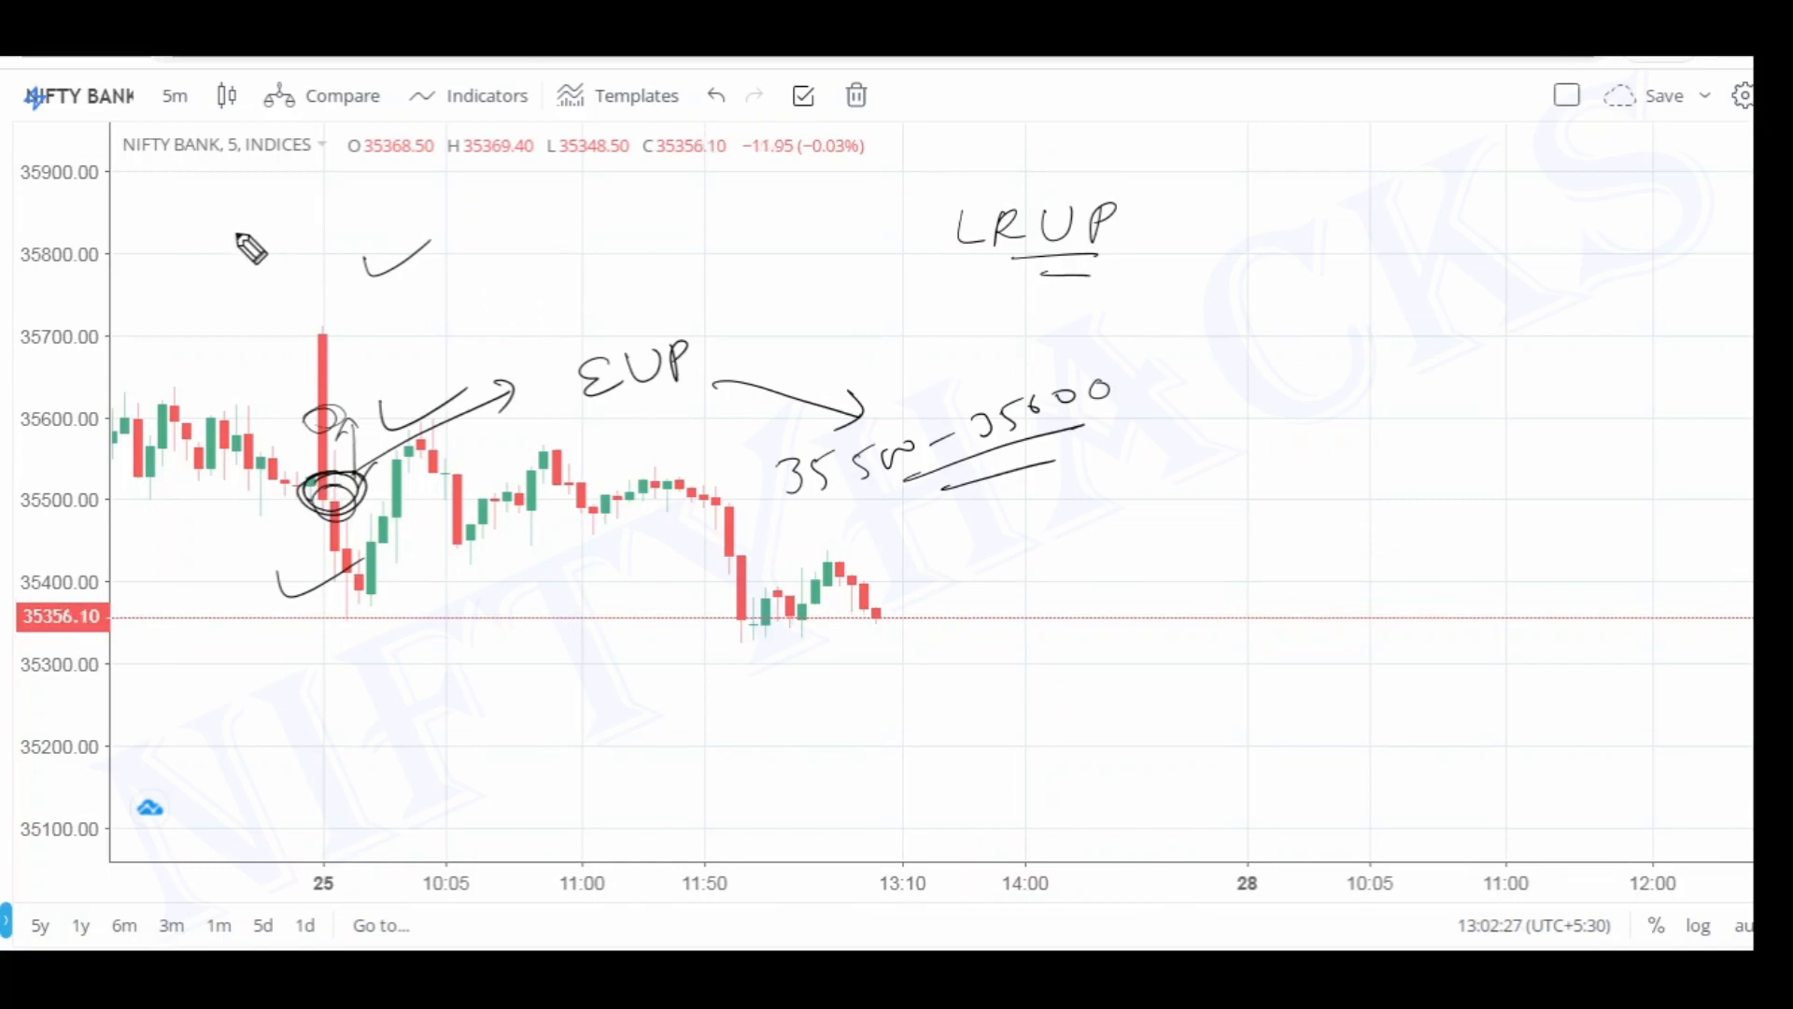
Circle the 35800 level and label it Exit, circle the candle lows and the 35400 level, and end the annotation
mouse_move(88, 244)
left_mouse_down()
mouse_move(108, 287)
mouse_move(96, 237)
mouse_move(220, 249)
mouse_move(266, 221)
mouse_move(278, 247)
left_mouse_up()
left_click_drag(251, 270, 276, 262)
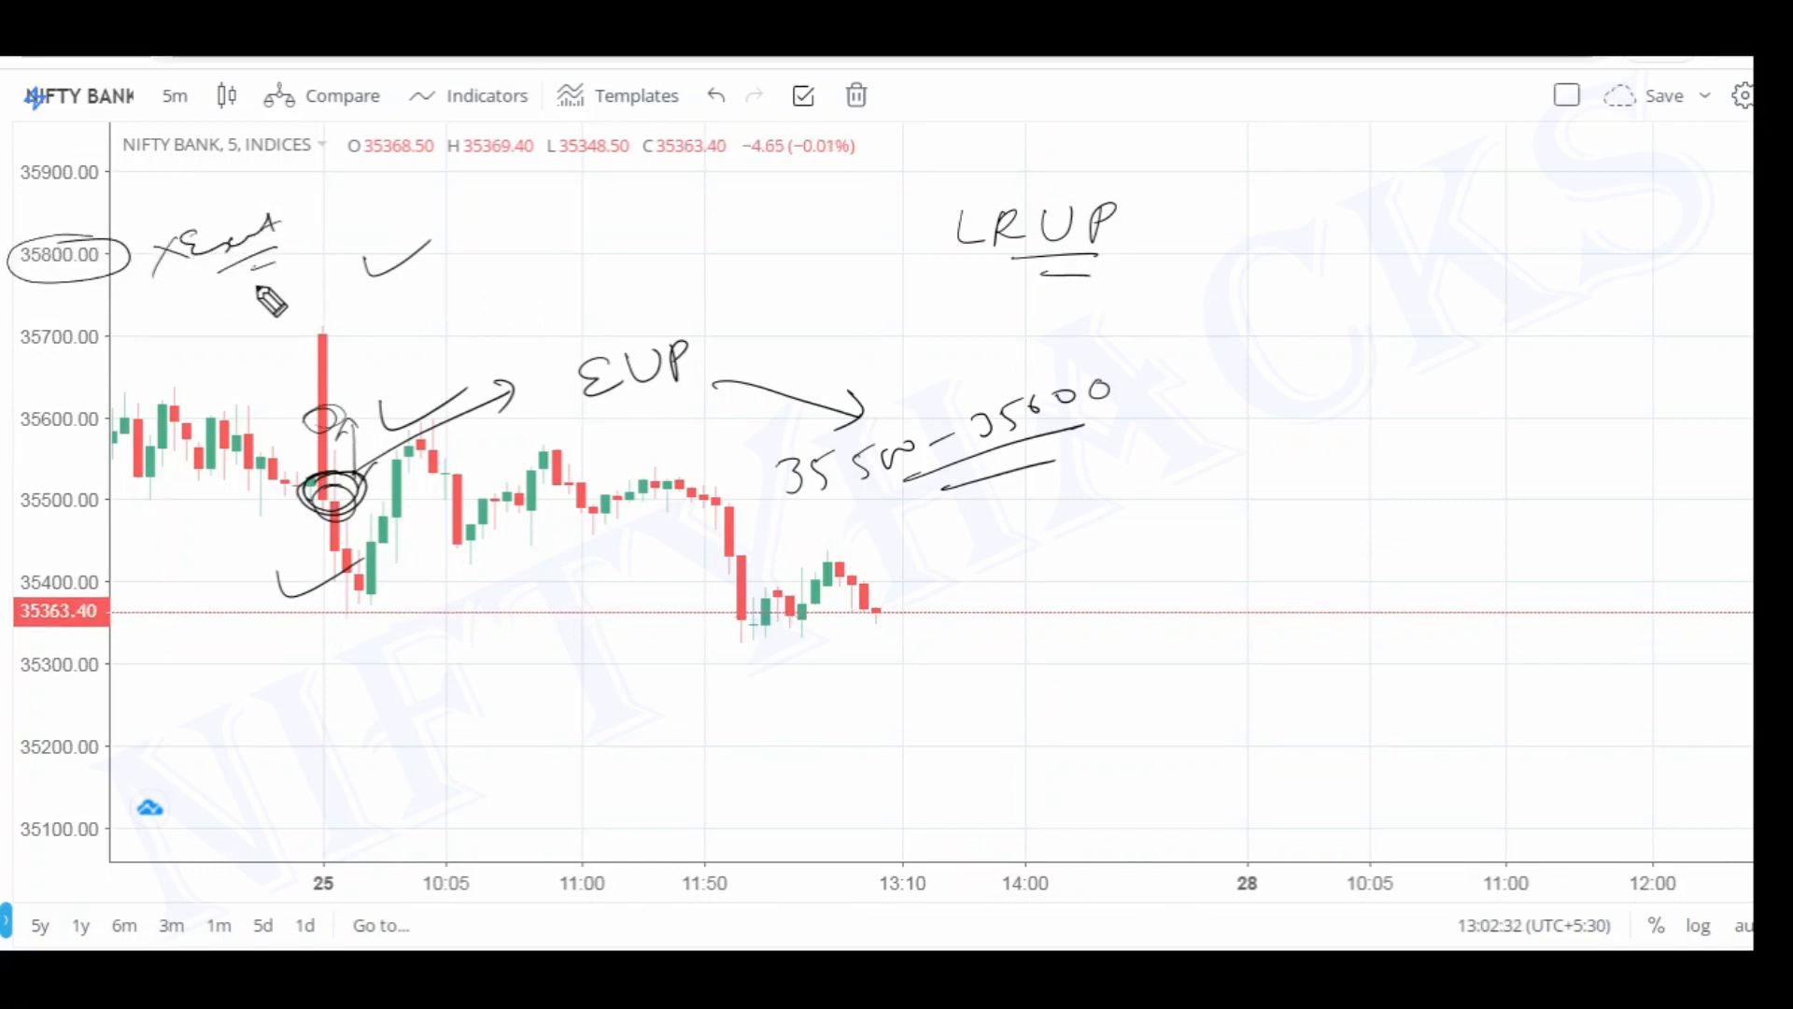
mouse_move(375, 607)
left_mouse_down()
mouse_move(352, 571)
mouse_move(322, 581)
left_mouse_up()
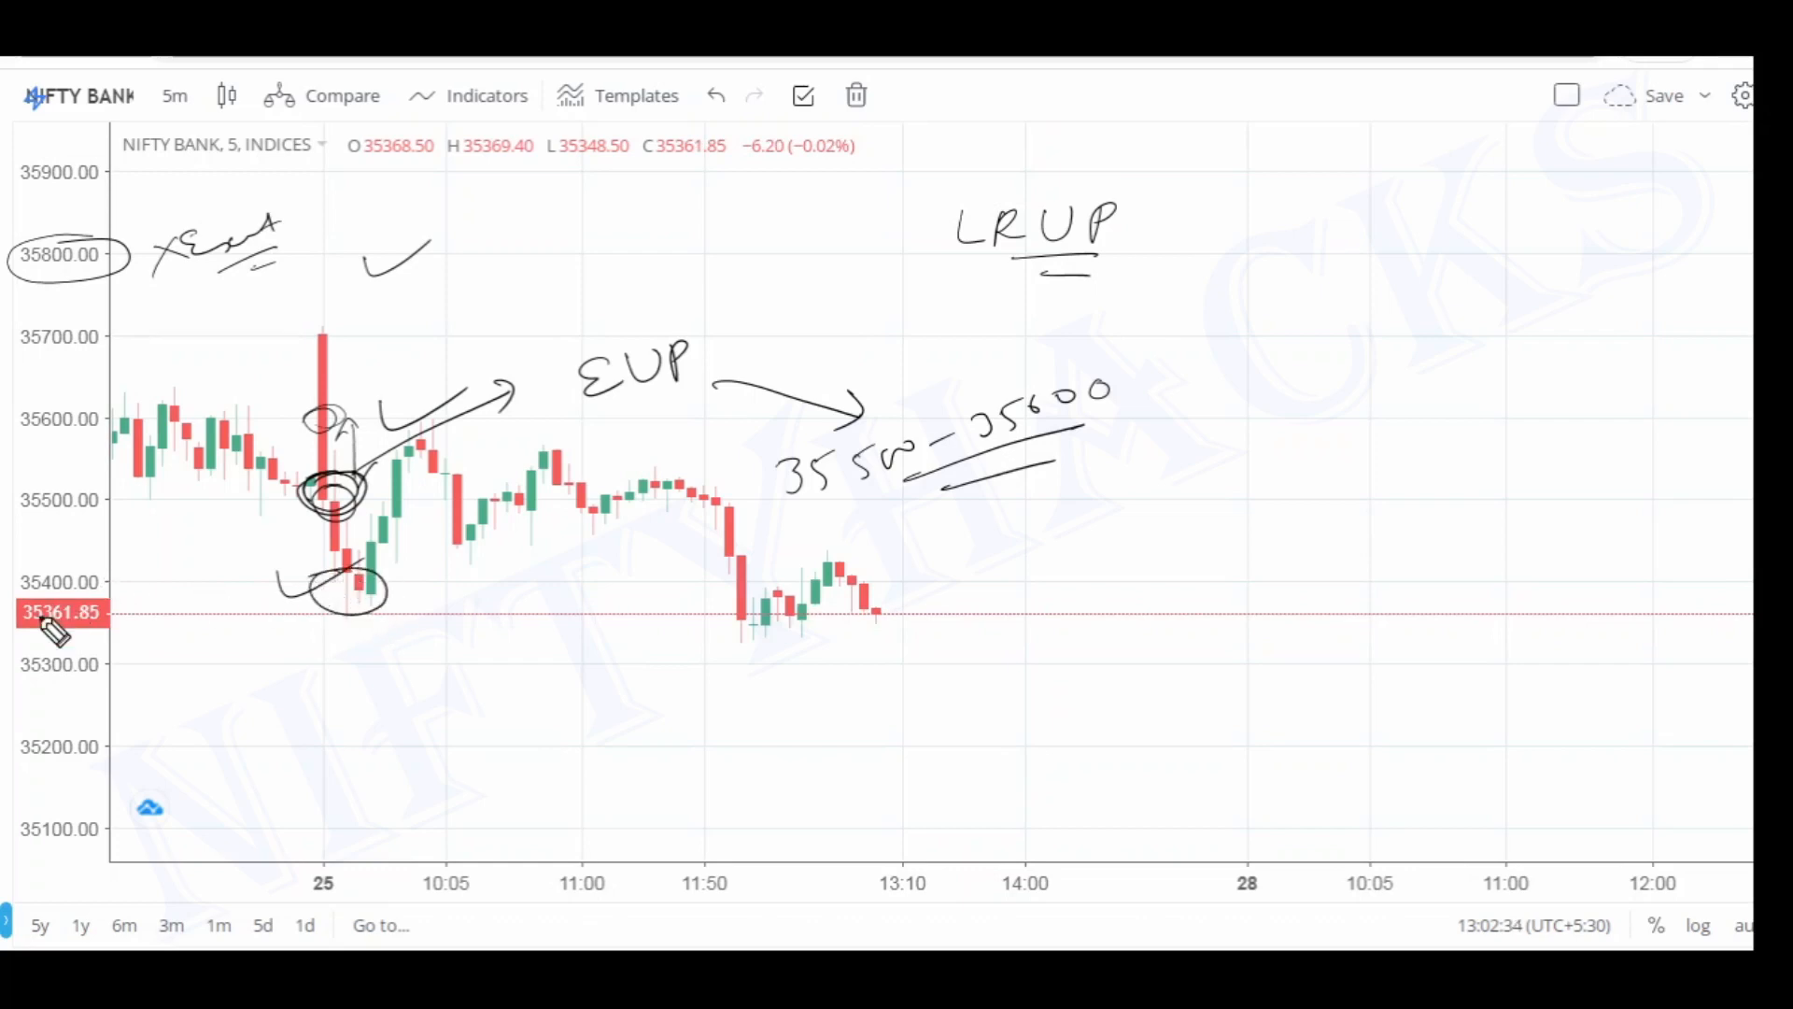
left_click_drag(39, 618, 128, 583)
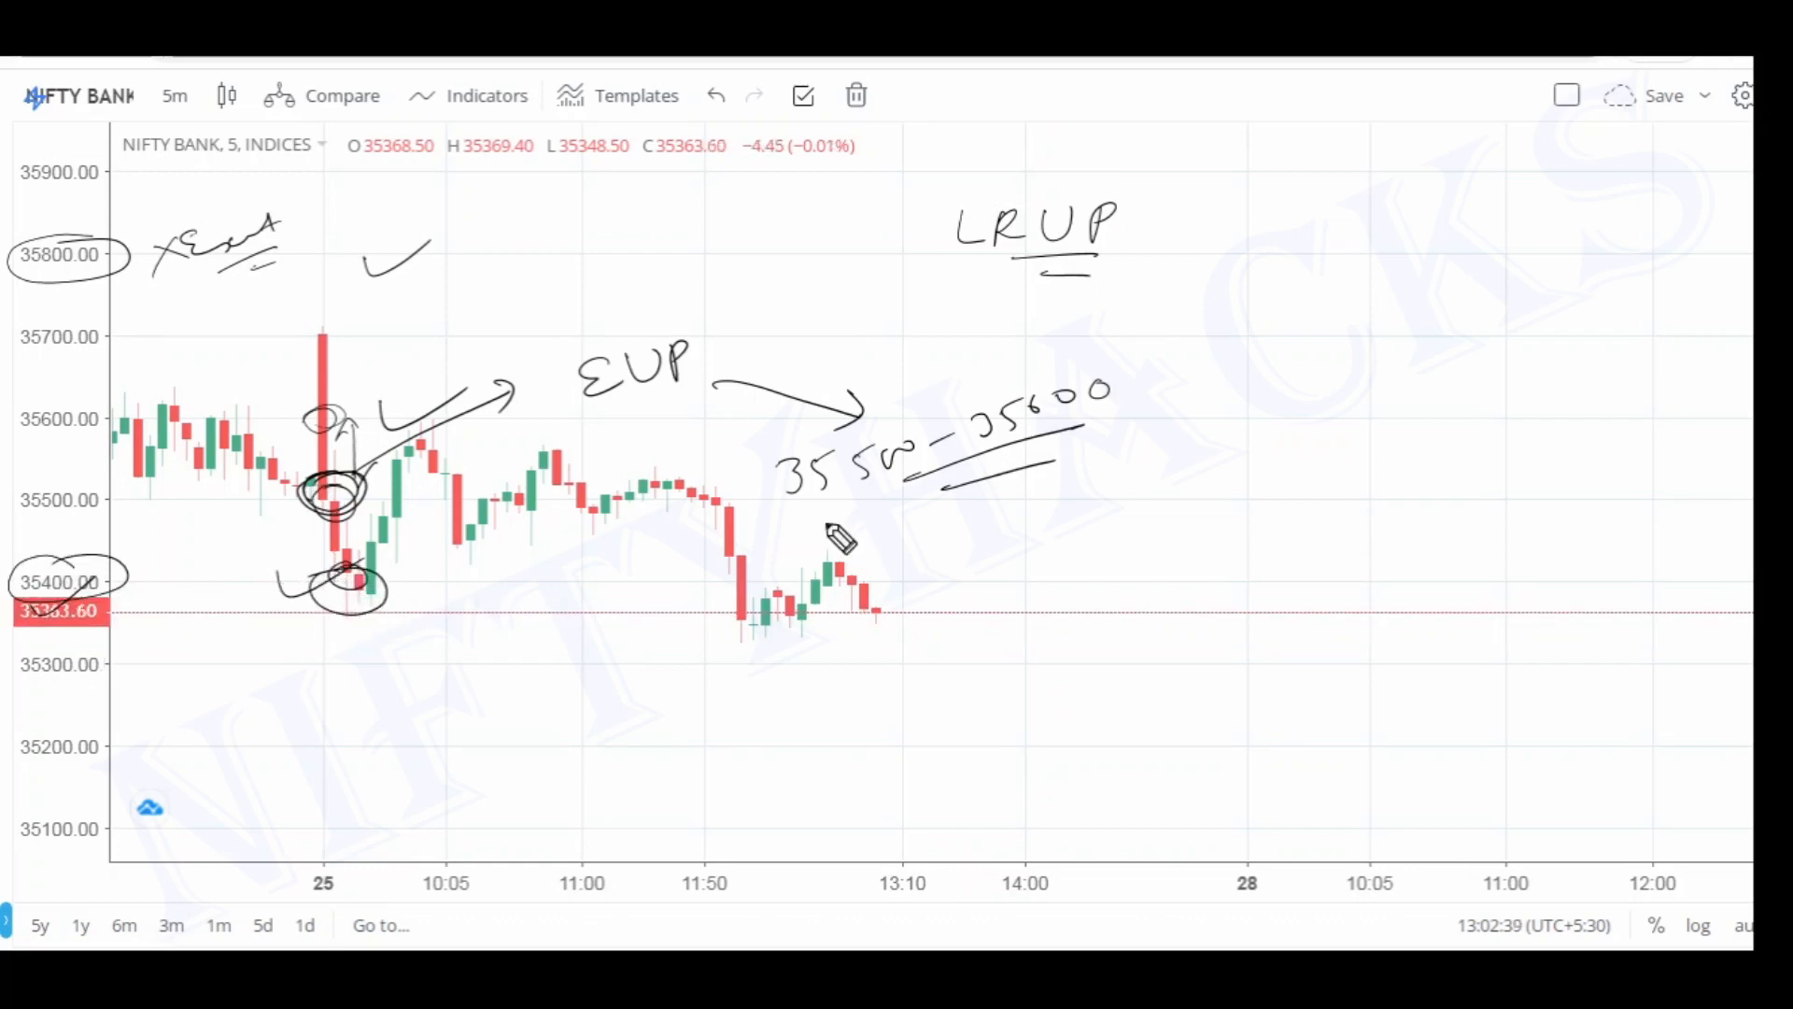
left_click(1773, 280)
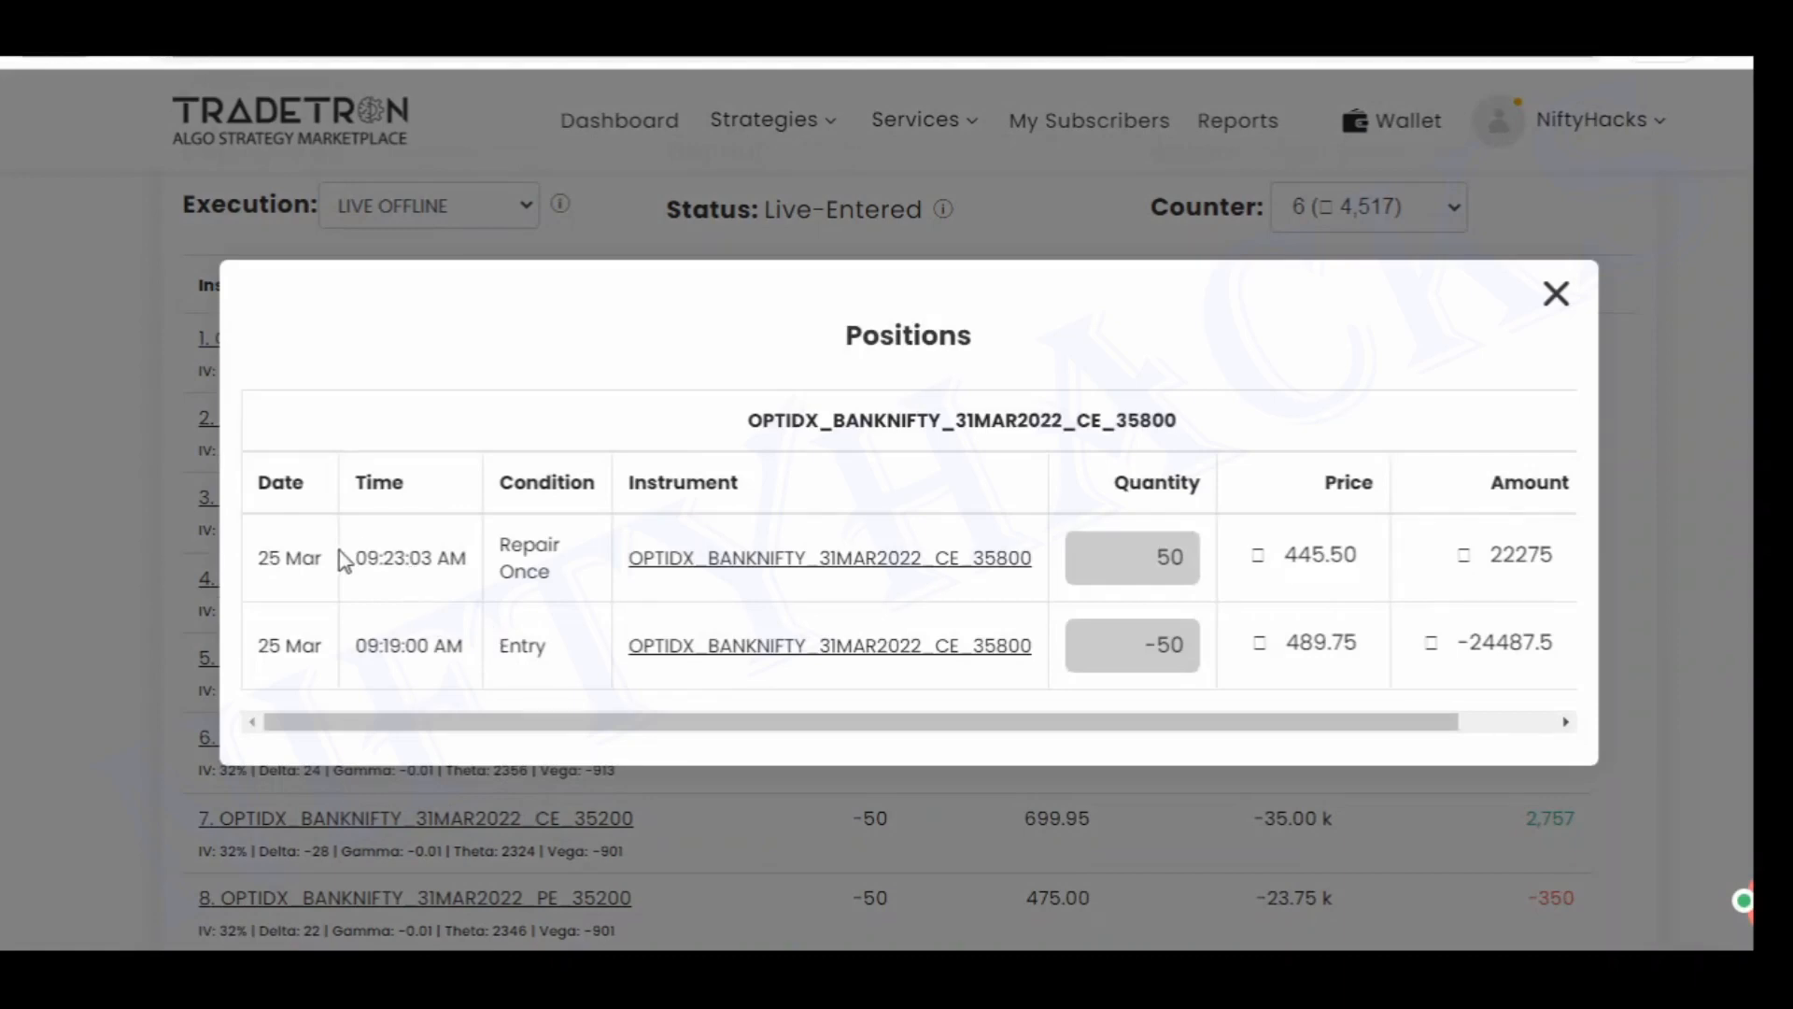
Check the 35800 CE Repair Once time and the 35200 CE Entry time in their Tradetron position details
left_click_drag(355, 558, 458, 560)
left_click(1556, 293)
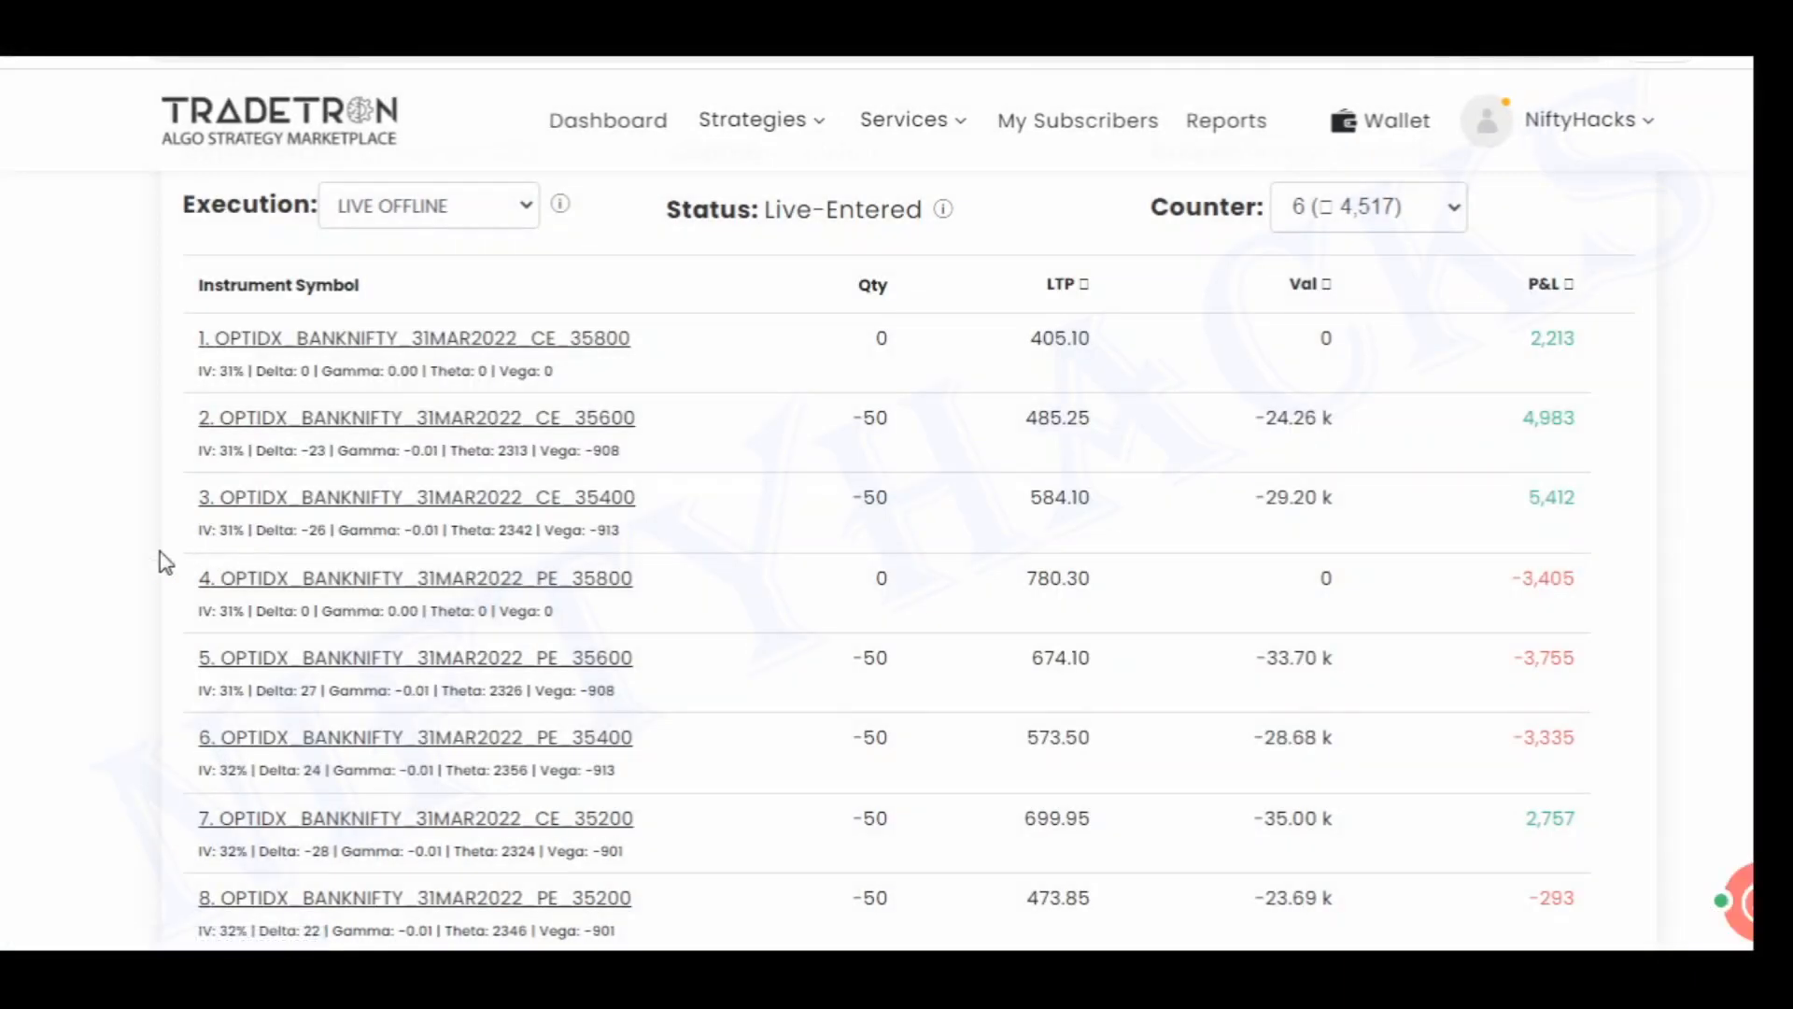
scroll(163, 561, "down", 2)
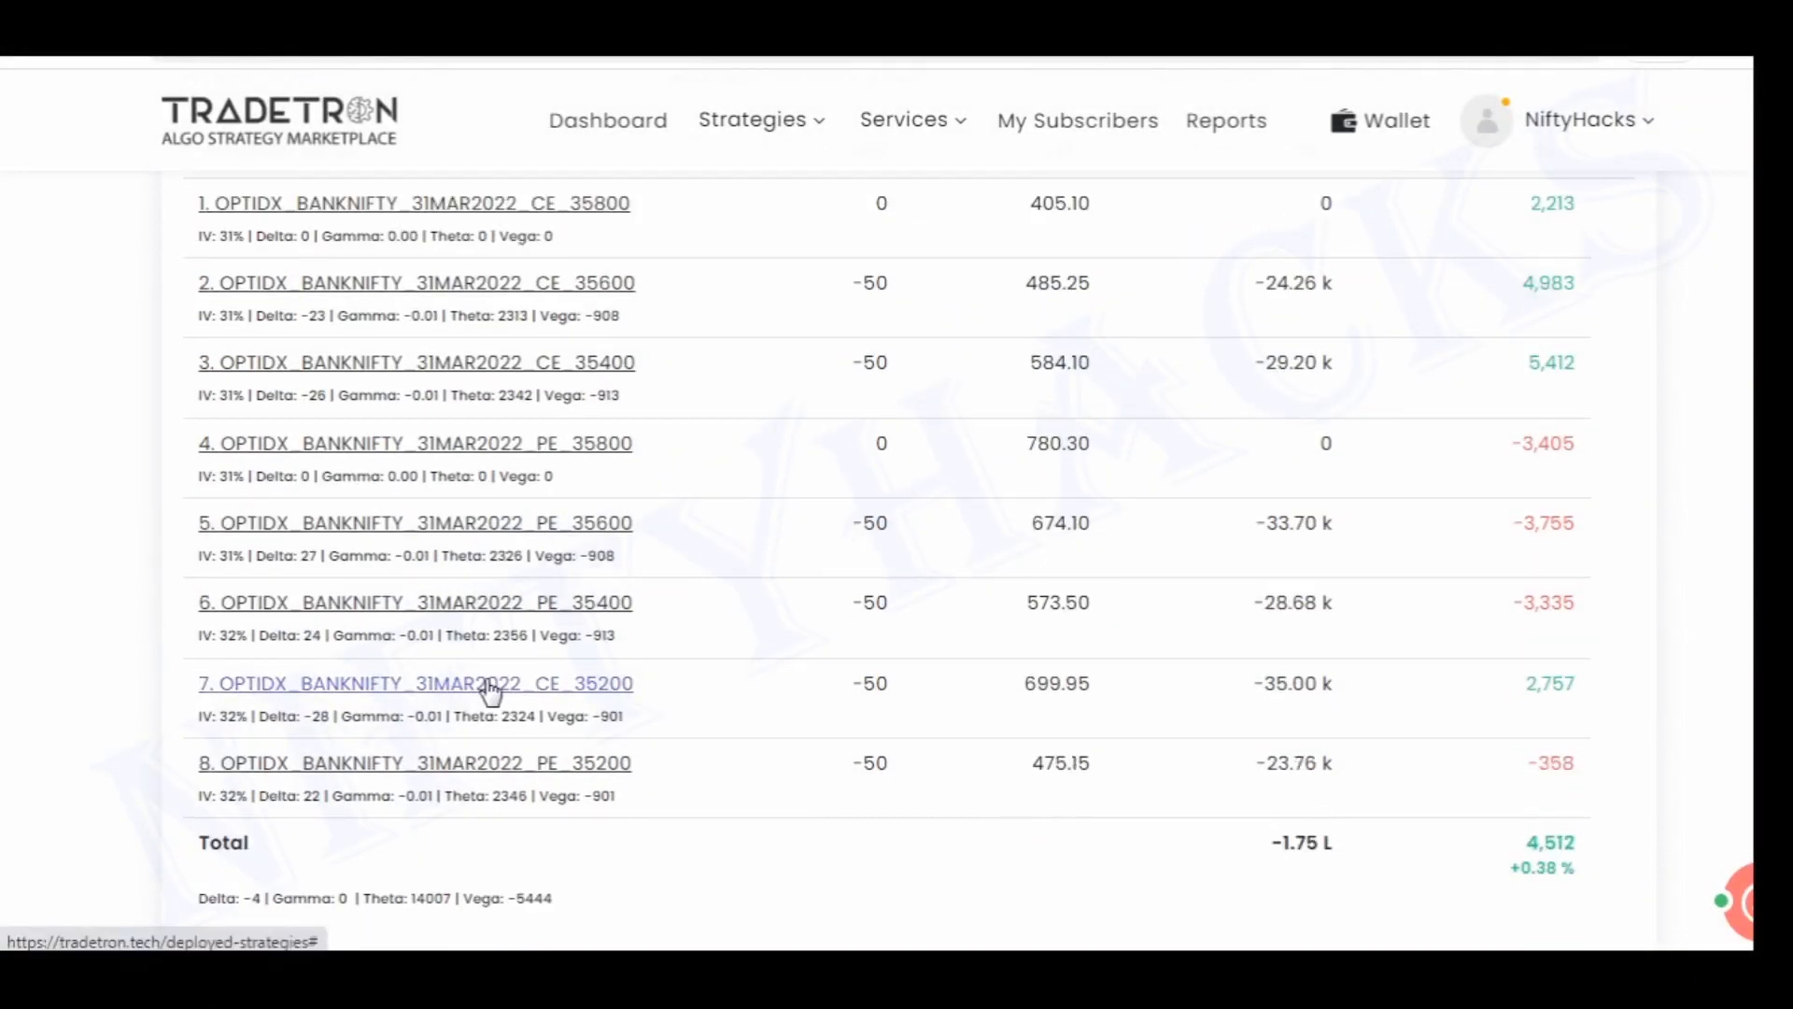
left_click(488, 688)
left_click_drag(366, 601, 495, 601)
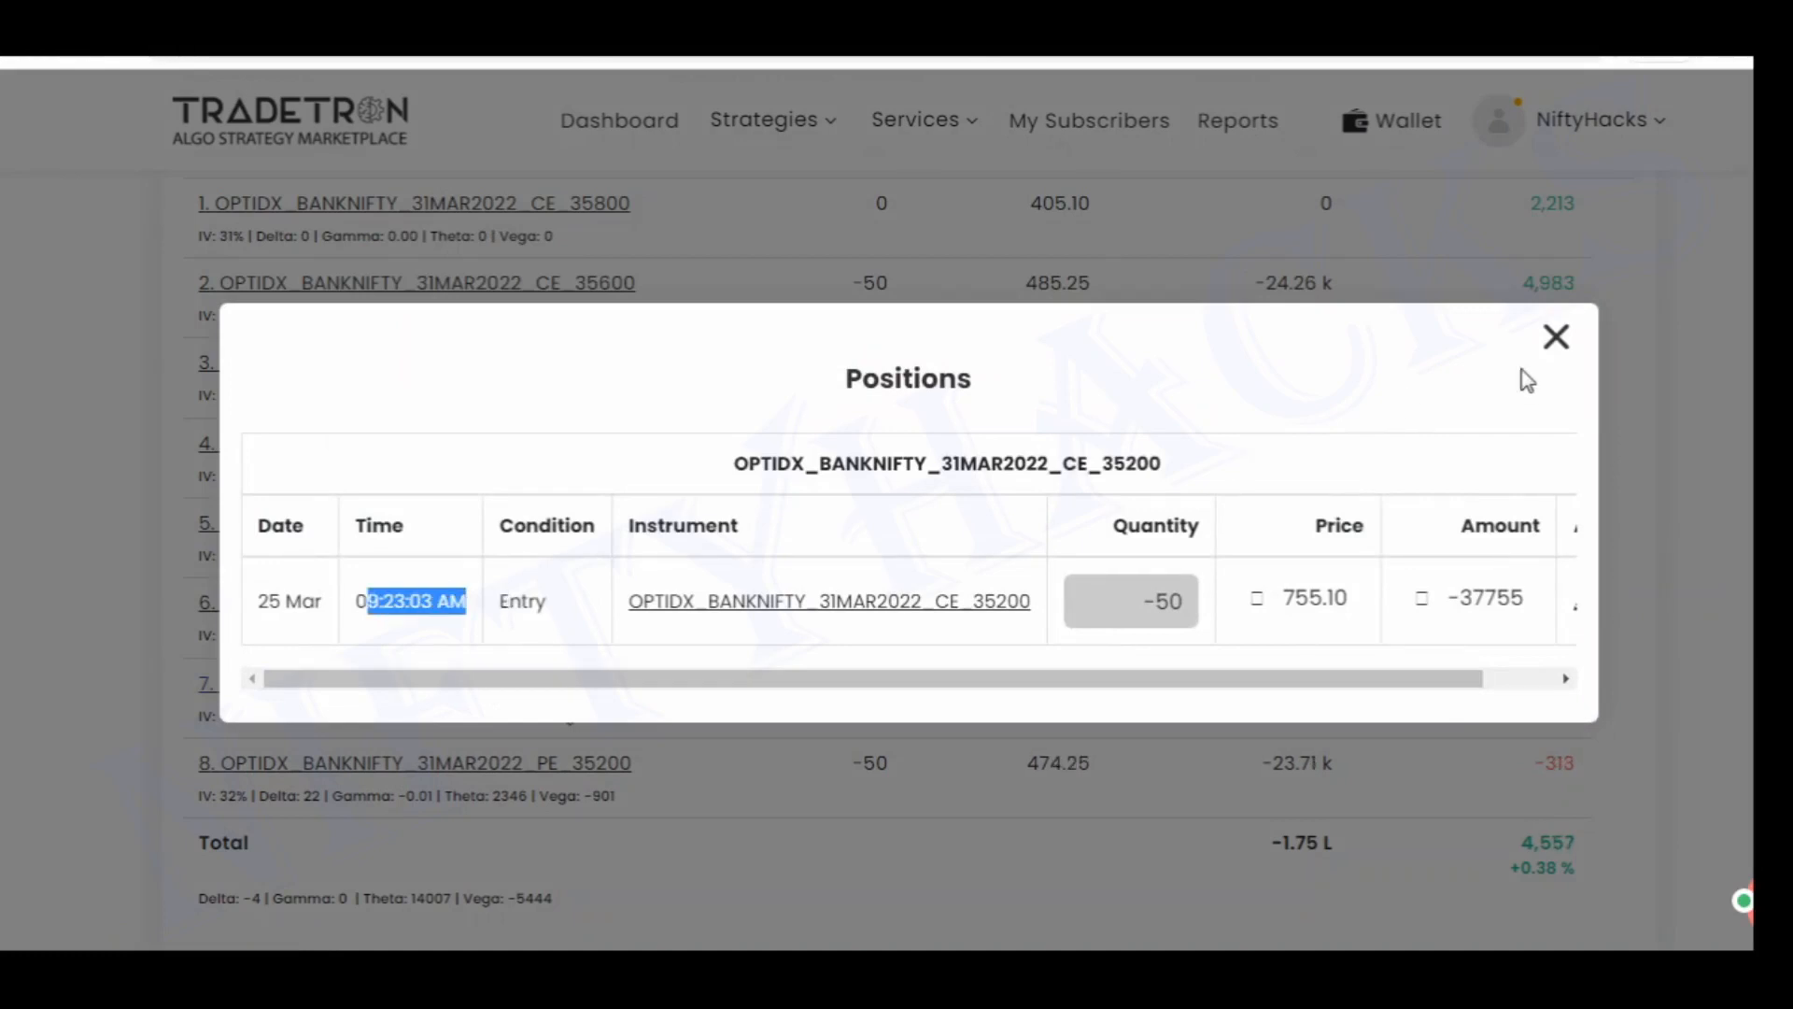
left_click(1556, 338)
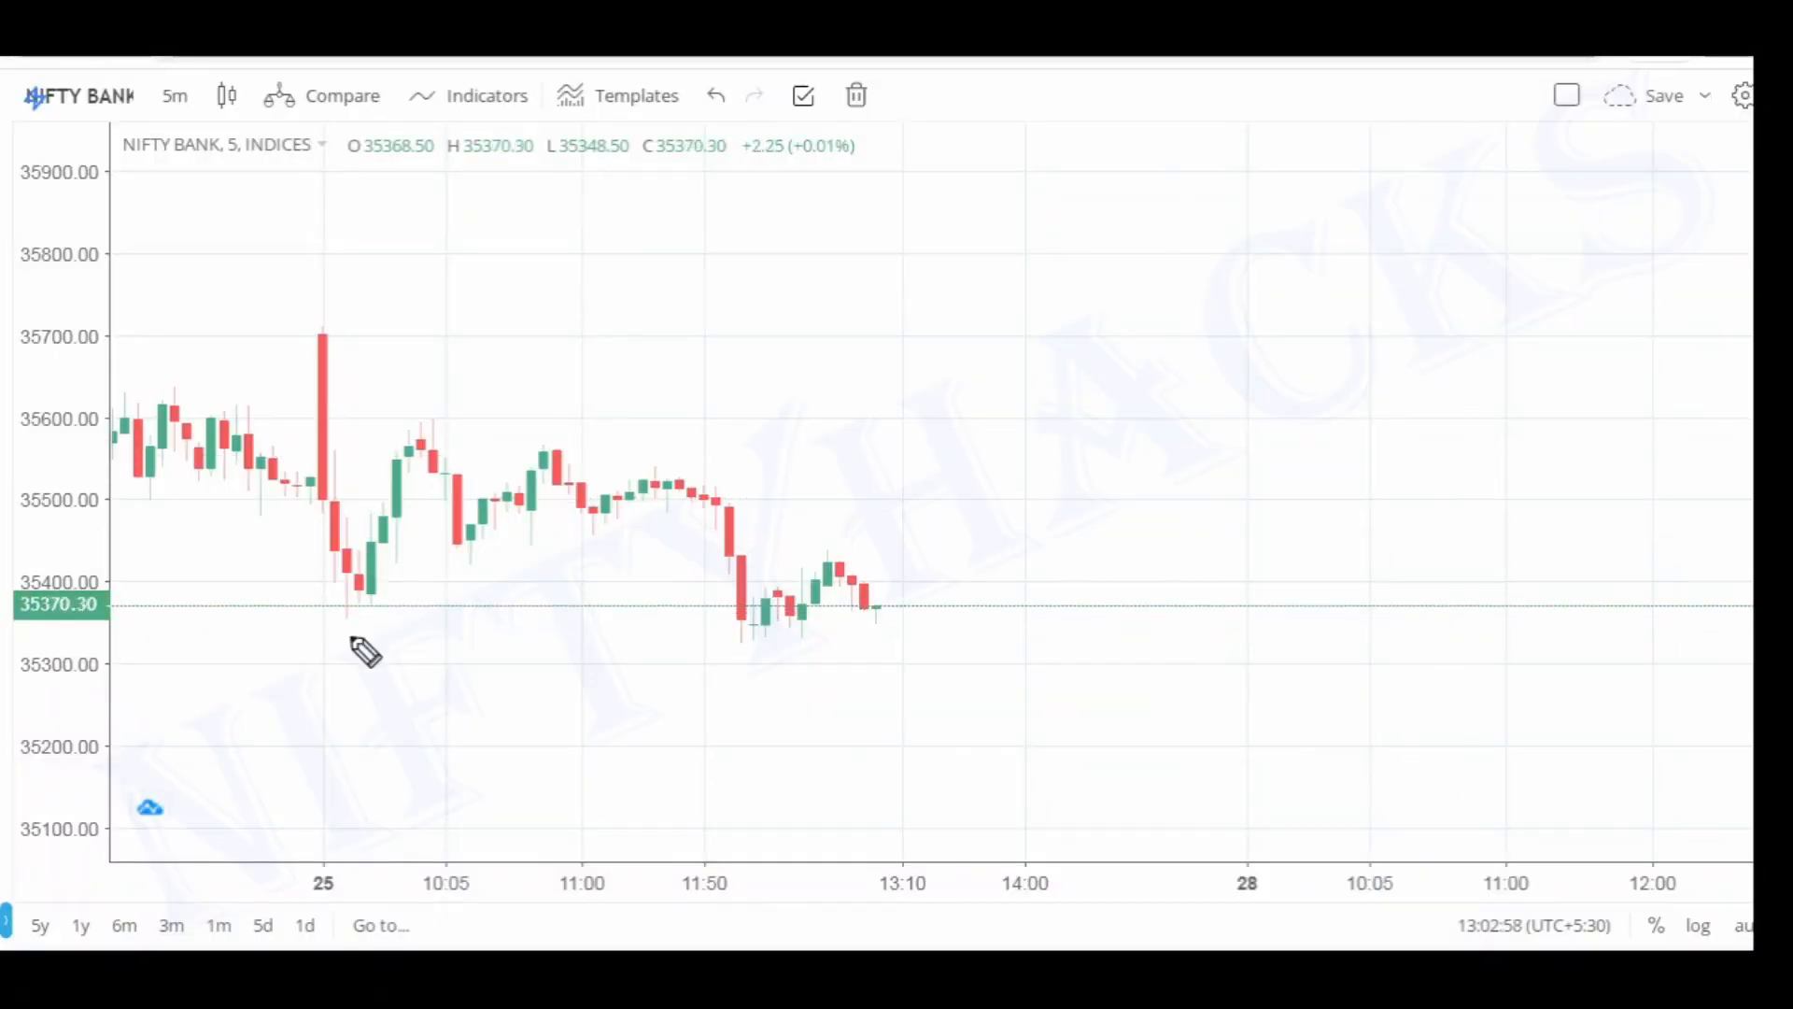
Back on the NIFTY BANK chart, circle the low near 35400, tick 35600, 35400 and 35200, and cross out 35800
mouse_move(349, 593)
left_mouse_down()
mouse_move(333, 608)
mouse_move(345, 589)
left_mouse_up()
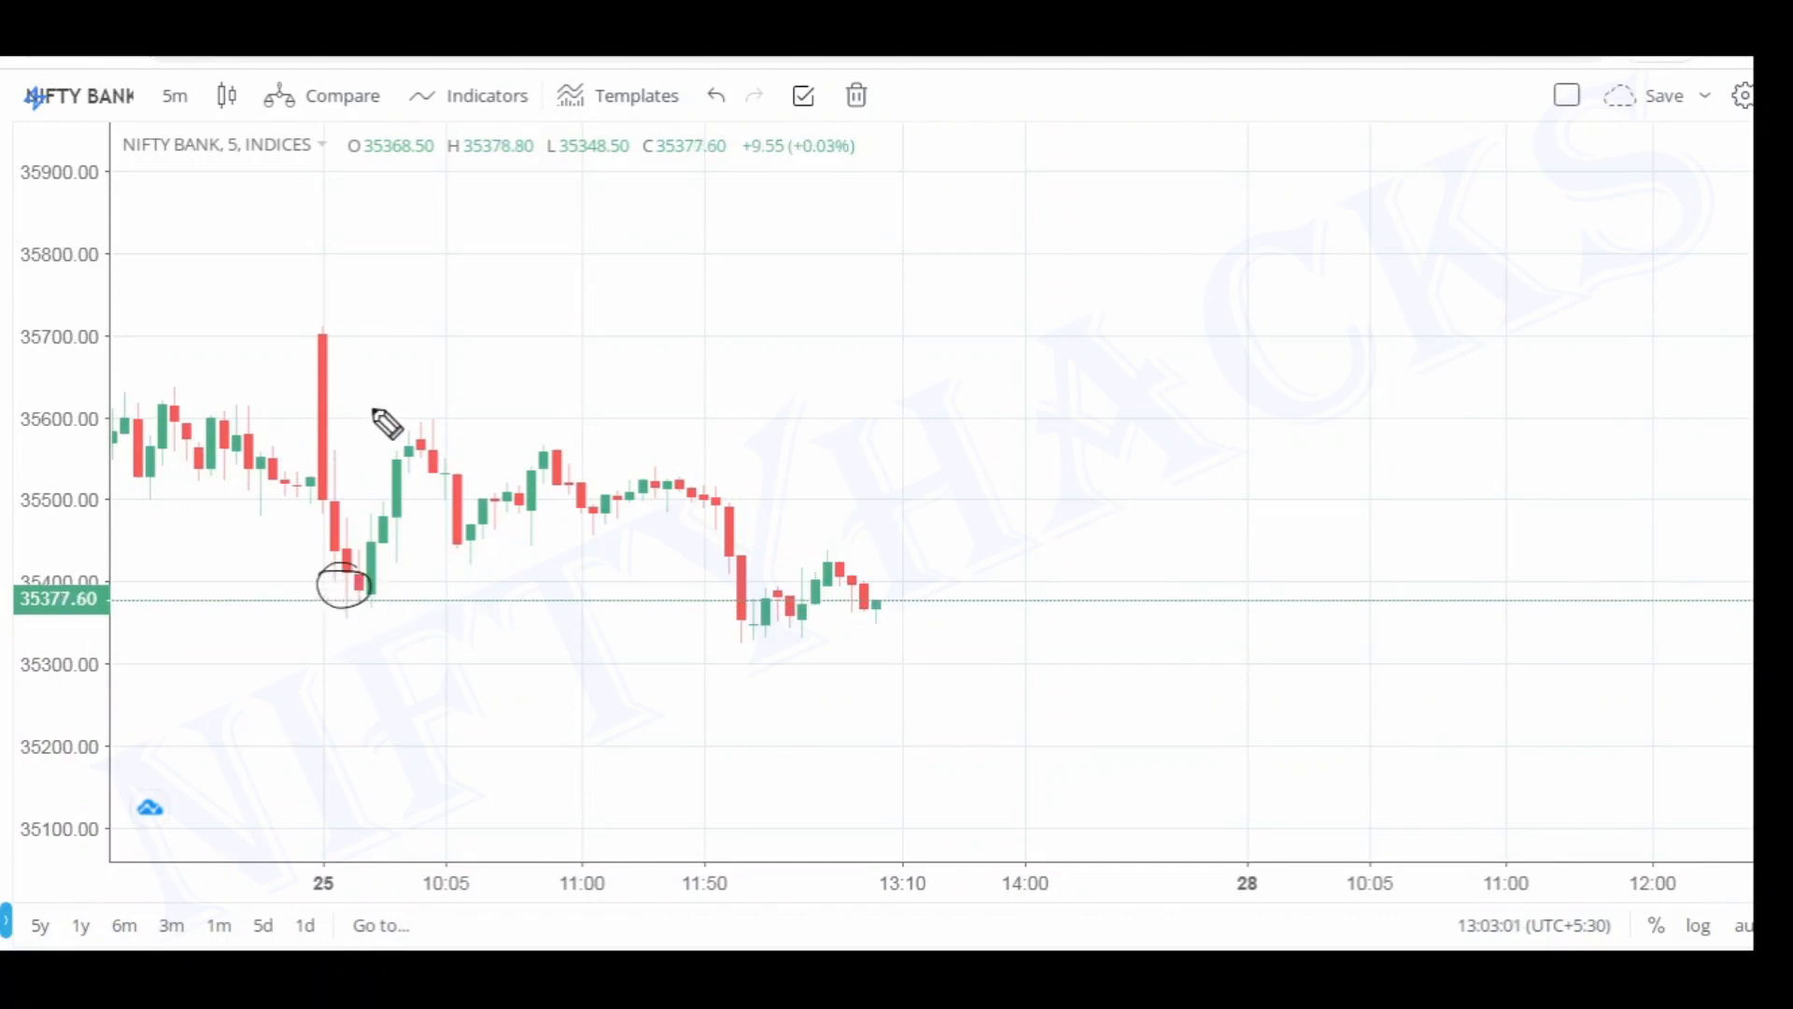
left_click_drag(56, 419, 125, 408)
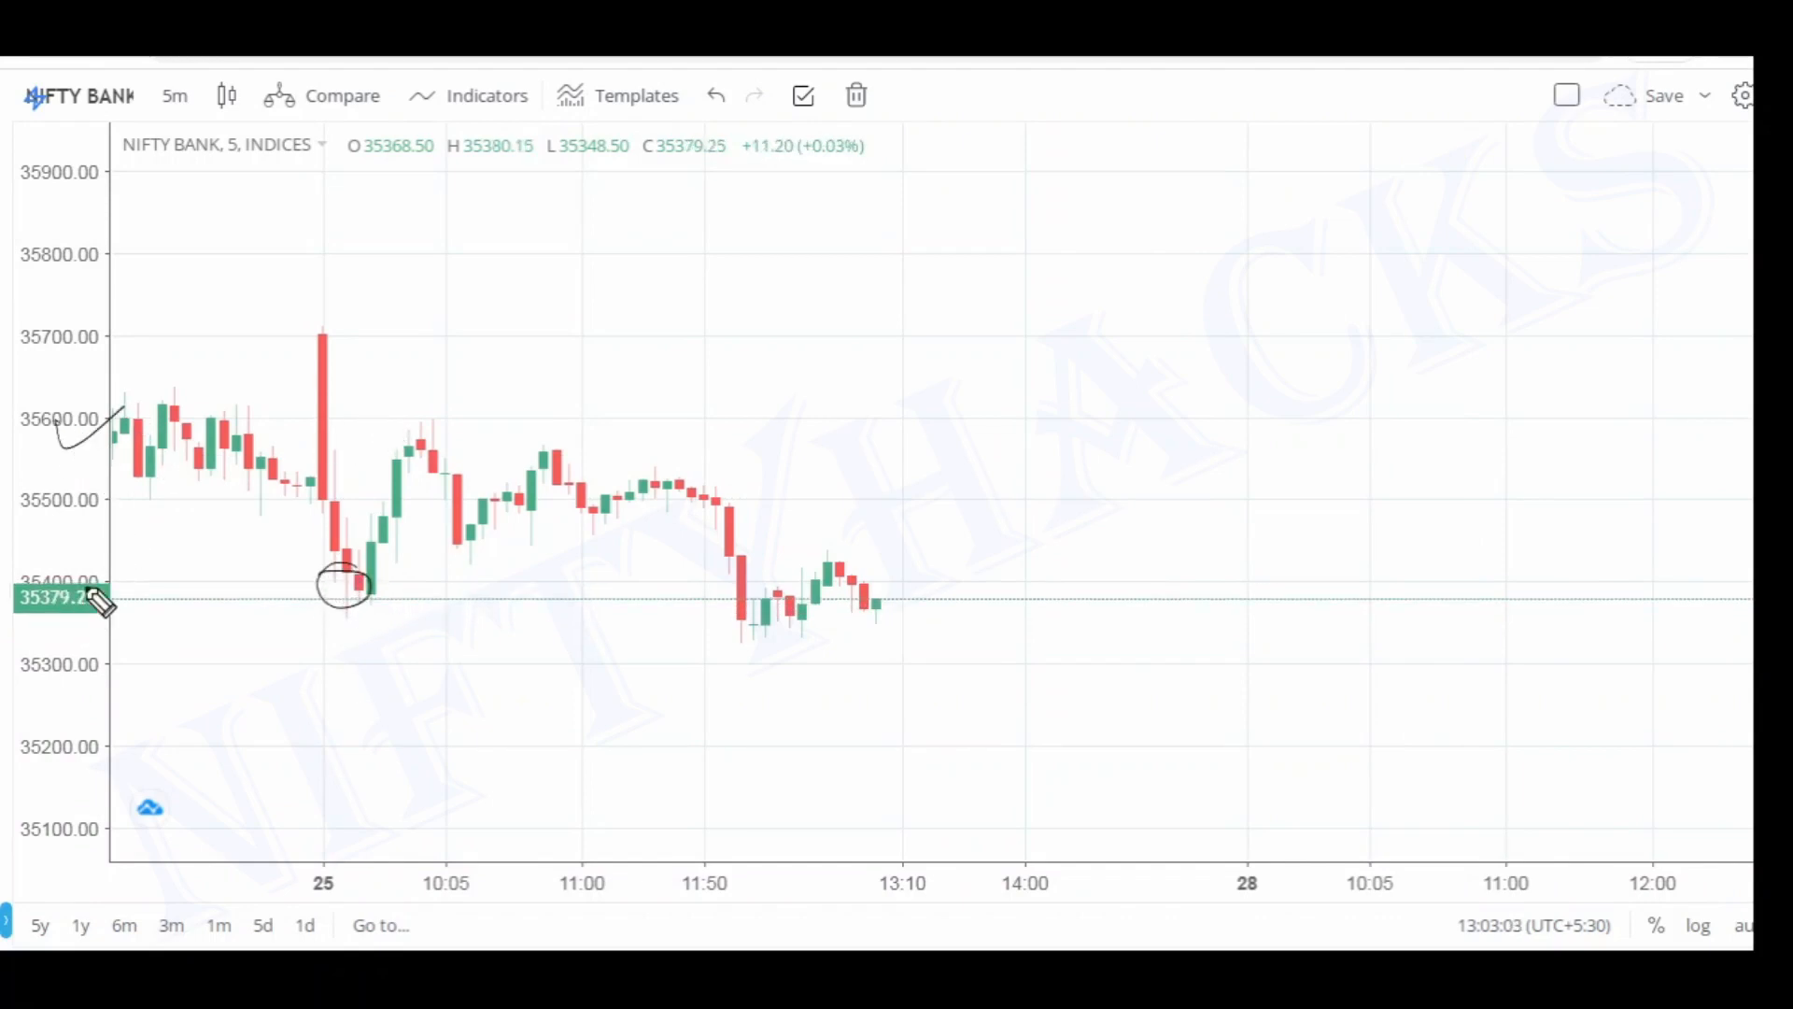
left_click_drag(42, 566, 103, 565)
left_click_drag(57, 250, 120, 264)
left_click_drag(104, 226, 60, 312)
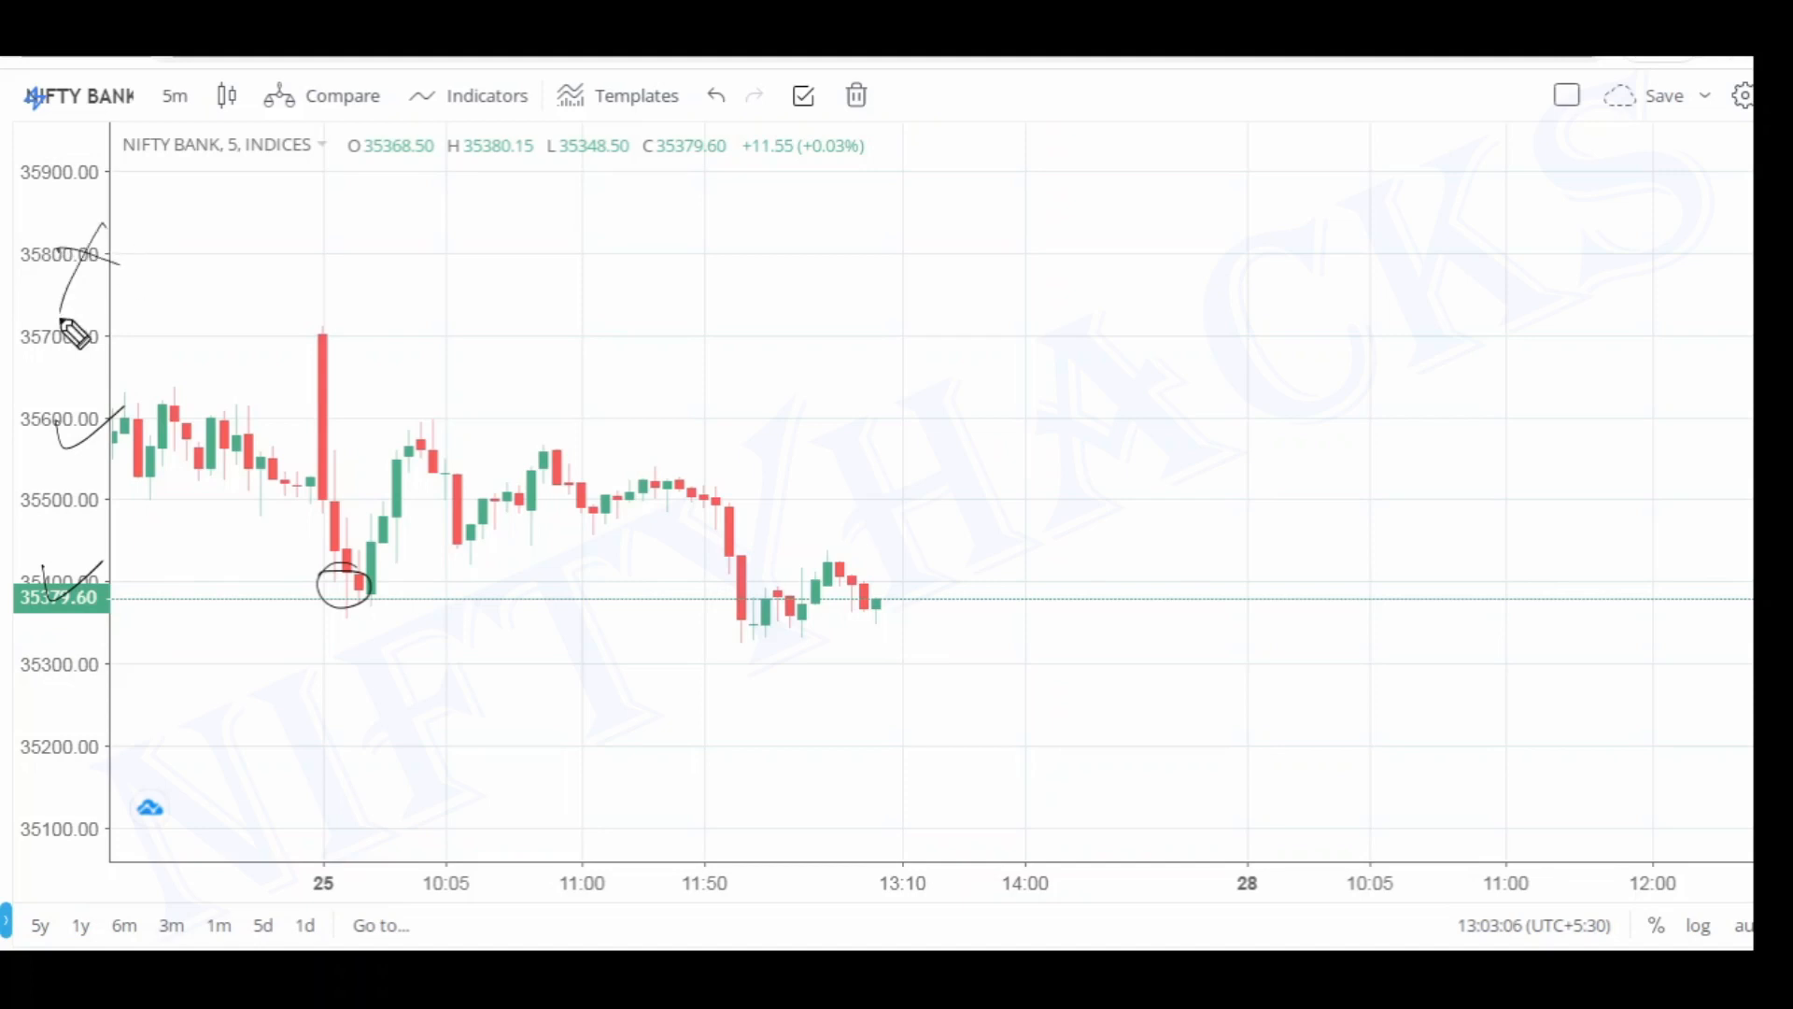
mouse_move(71, 725)
left_mouse_down()
mouse_move(83, 759)
mouse_move(170, 699)
left_mouse_up()
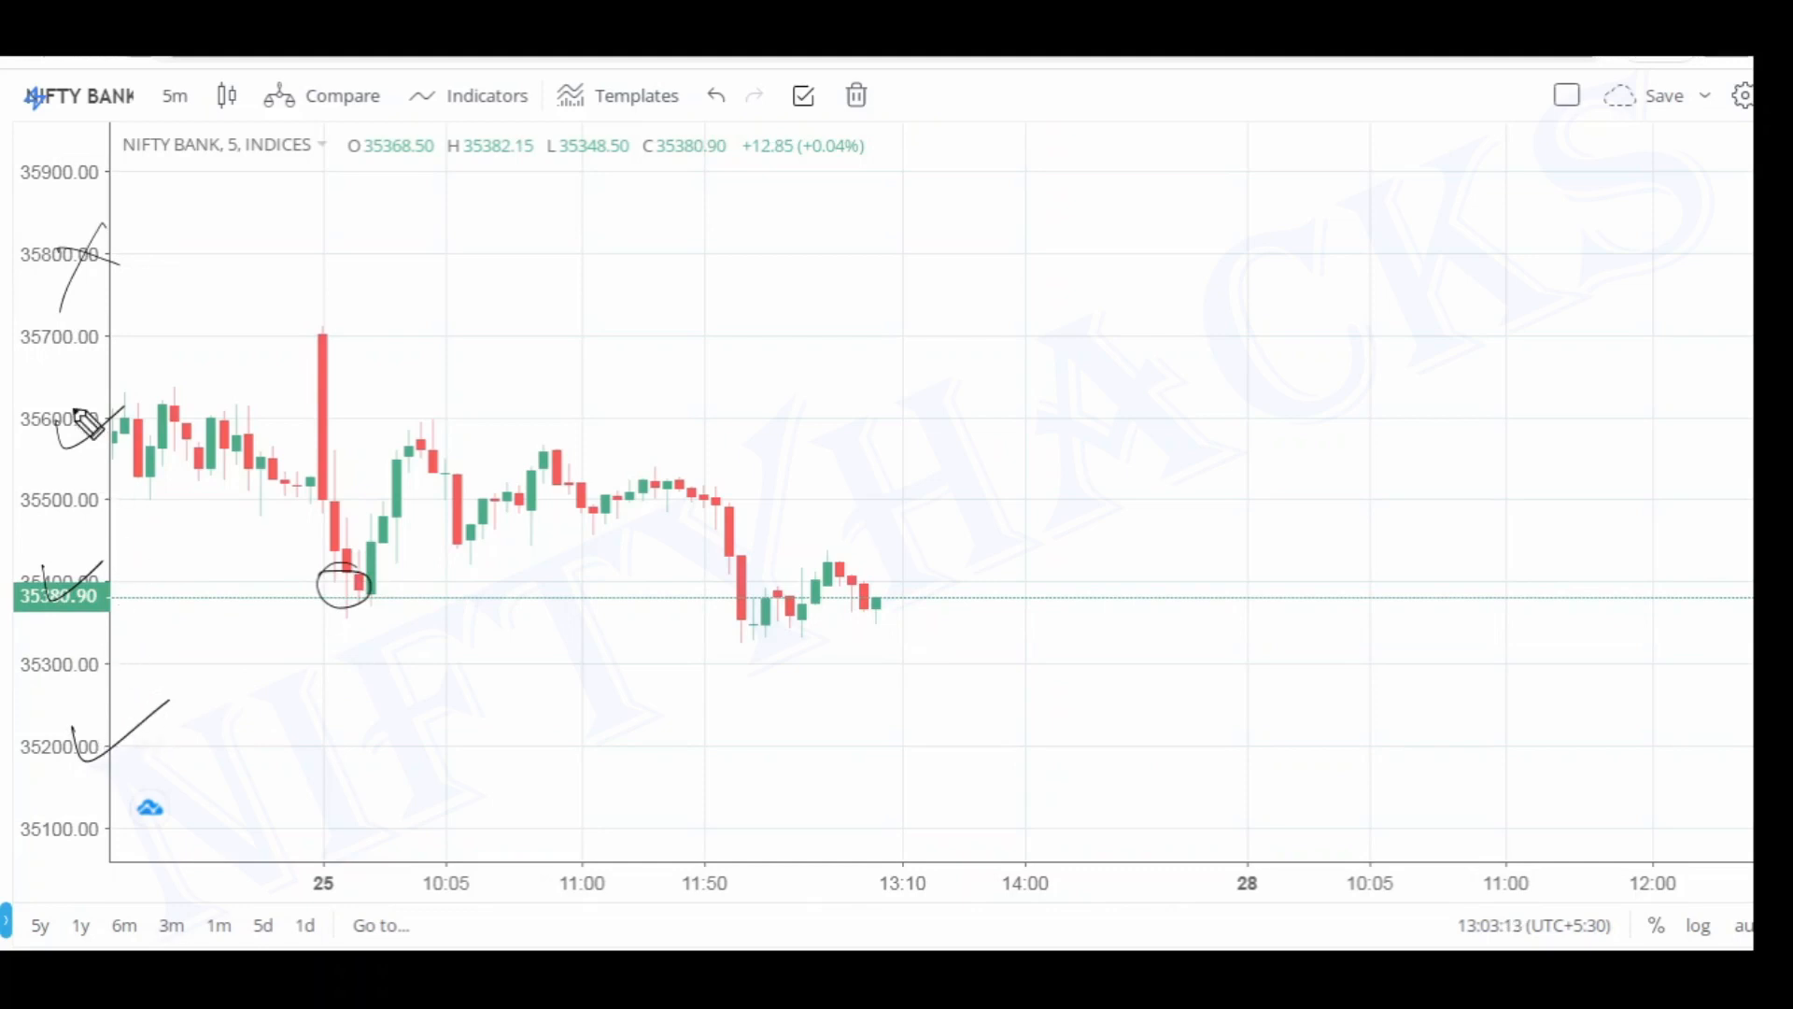
Circle the crossed-out 35800 level and write a double-underlined RO beside it
mouse_move(73, 227)
left_mouse_down()
mouse_move(137, 293)
mouse_move(44, 241)
left_mouse_up()
left_click_drag(176, 213, 184, 230)
mouse_move(179, 208)
left_mouse_down()
mouse_move(198, 221)
mouse_move(227, 206)
left_mouse_up()
left_click_drag(195, 248, 227, 230)
left_click_drag(197, 262, 231, 243)
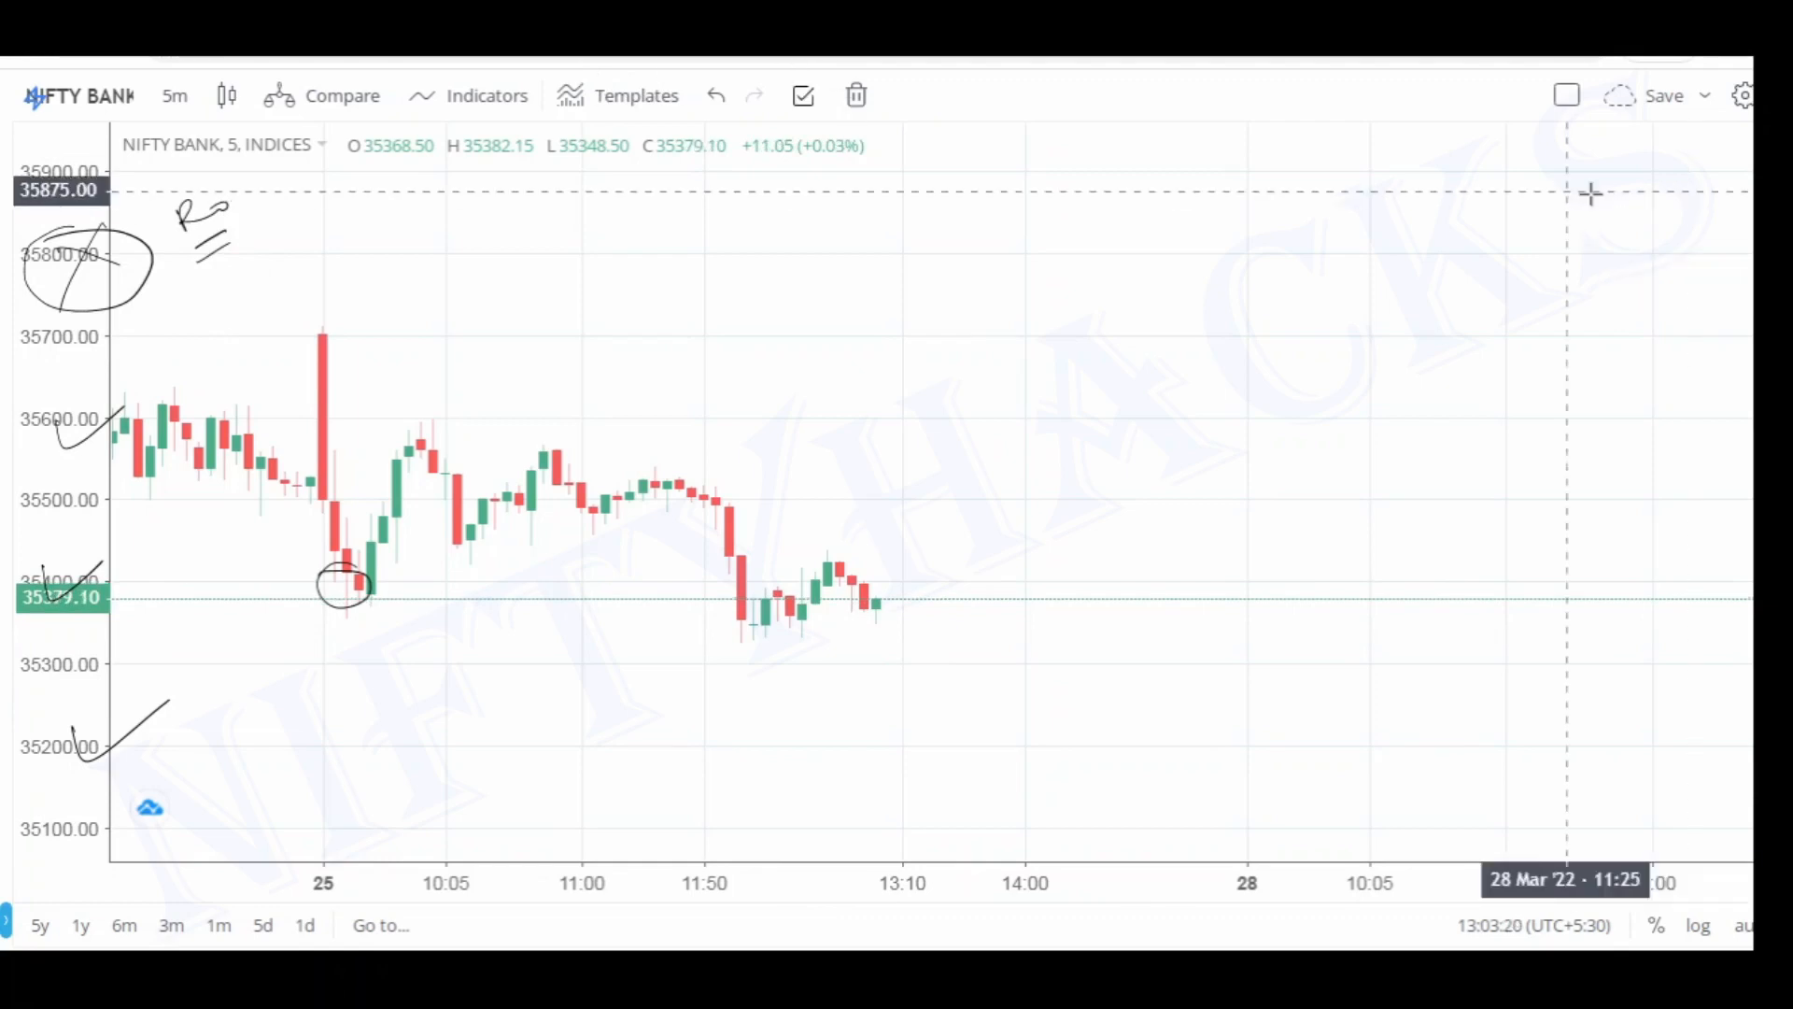
Close the Condition Builder and review Set 1's Entry positions and Repair Once section, then Set 2's Entry section
left_click(1672, 281)
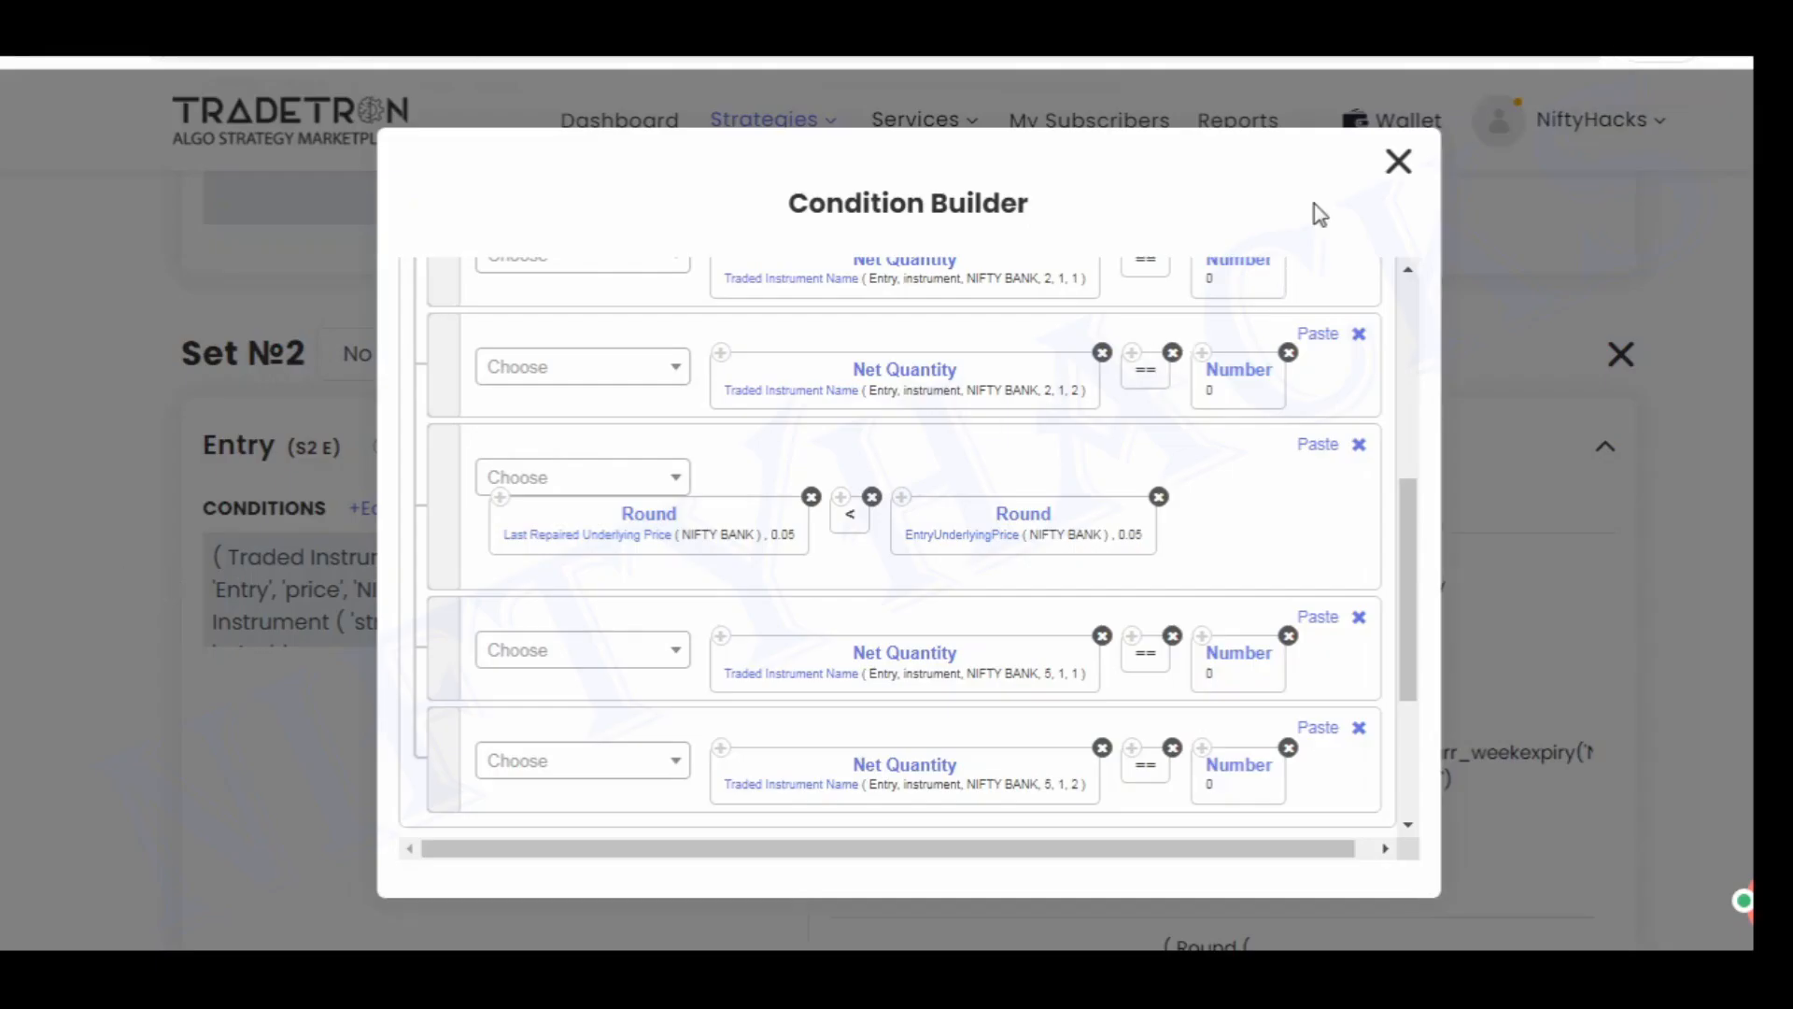
left_click(1399, 162)
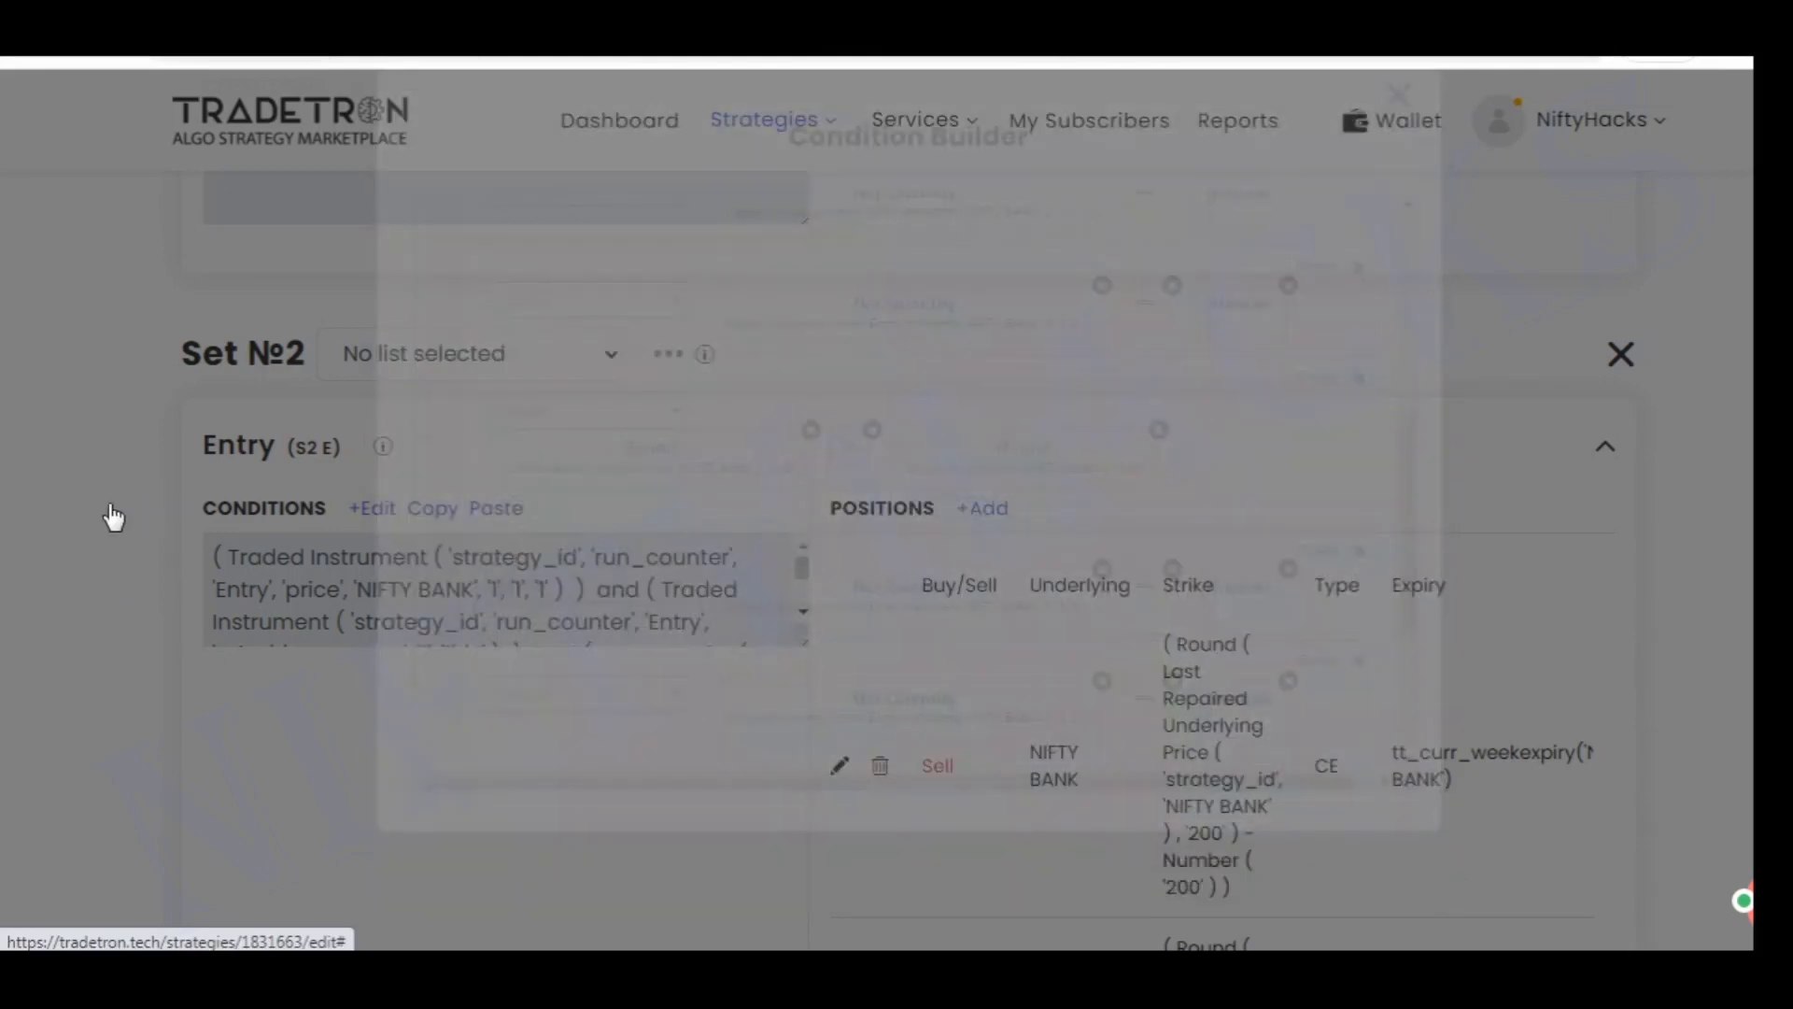
scroll(119, 506, "up", 12)
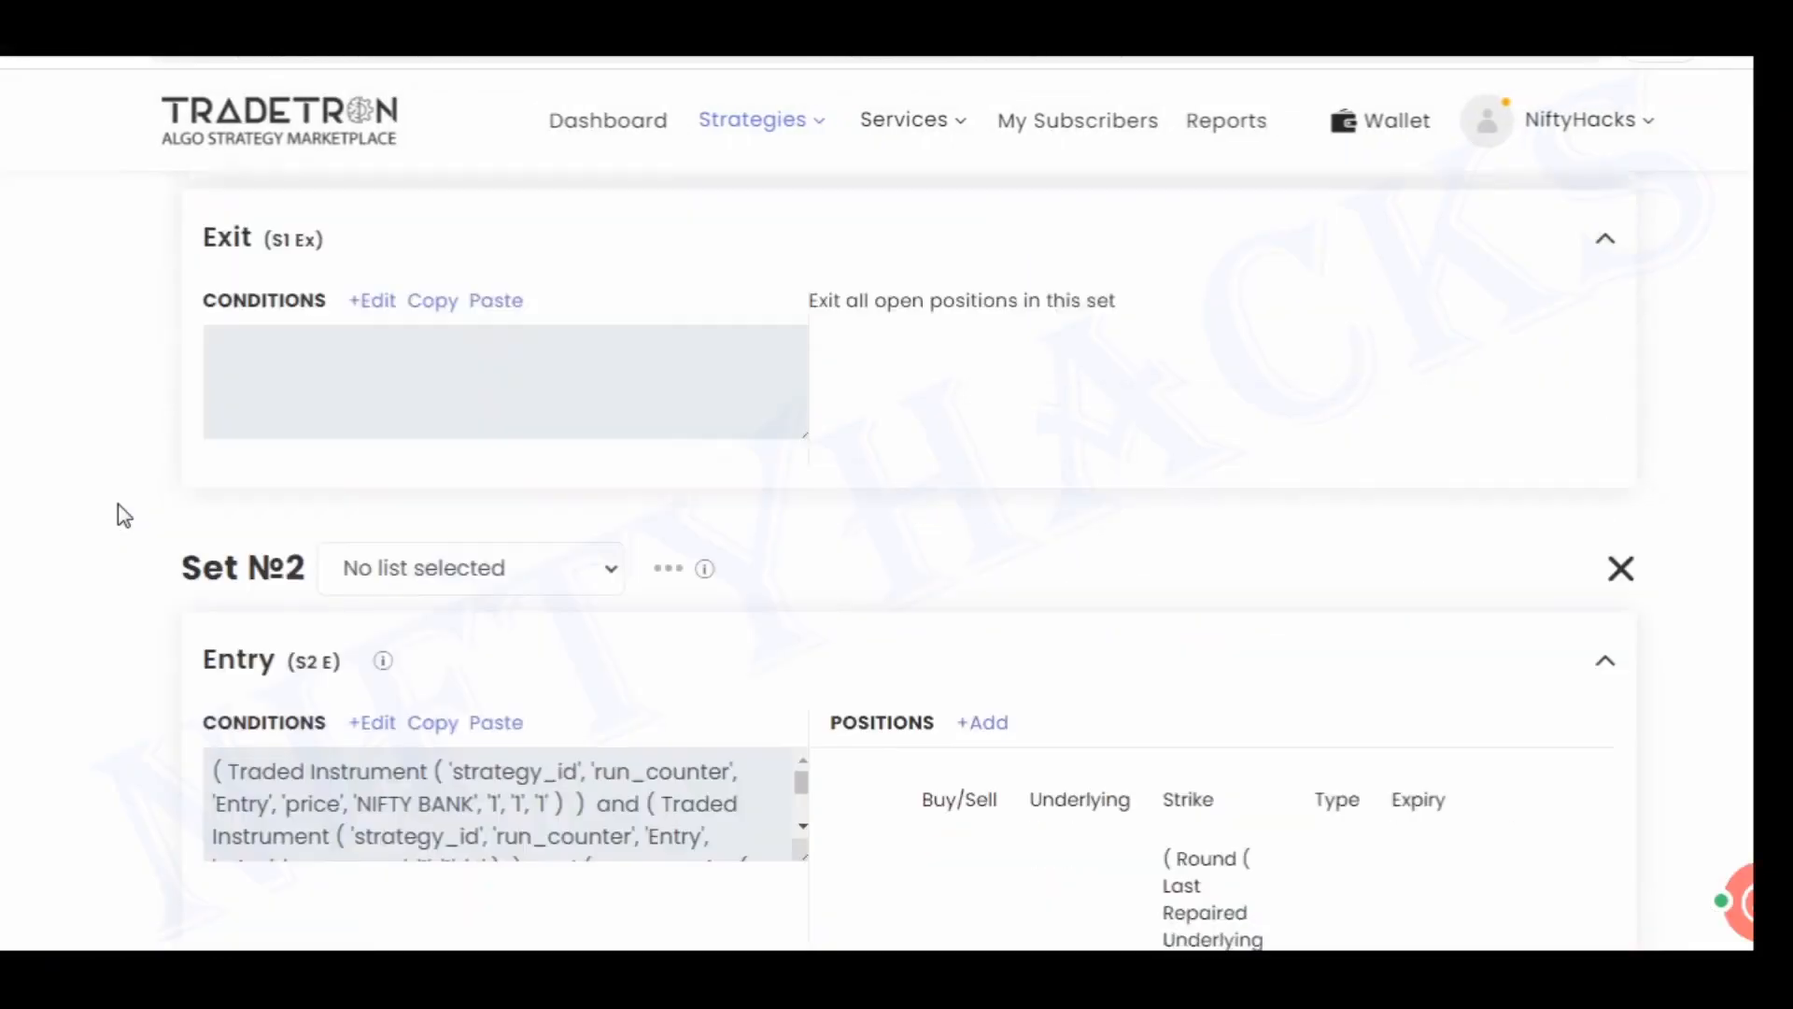
scroll(129, 523, "up", 5)
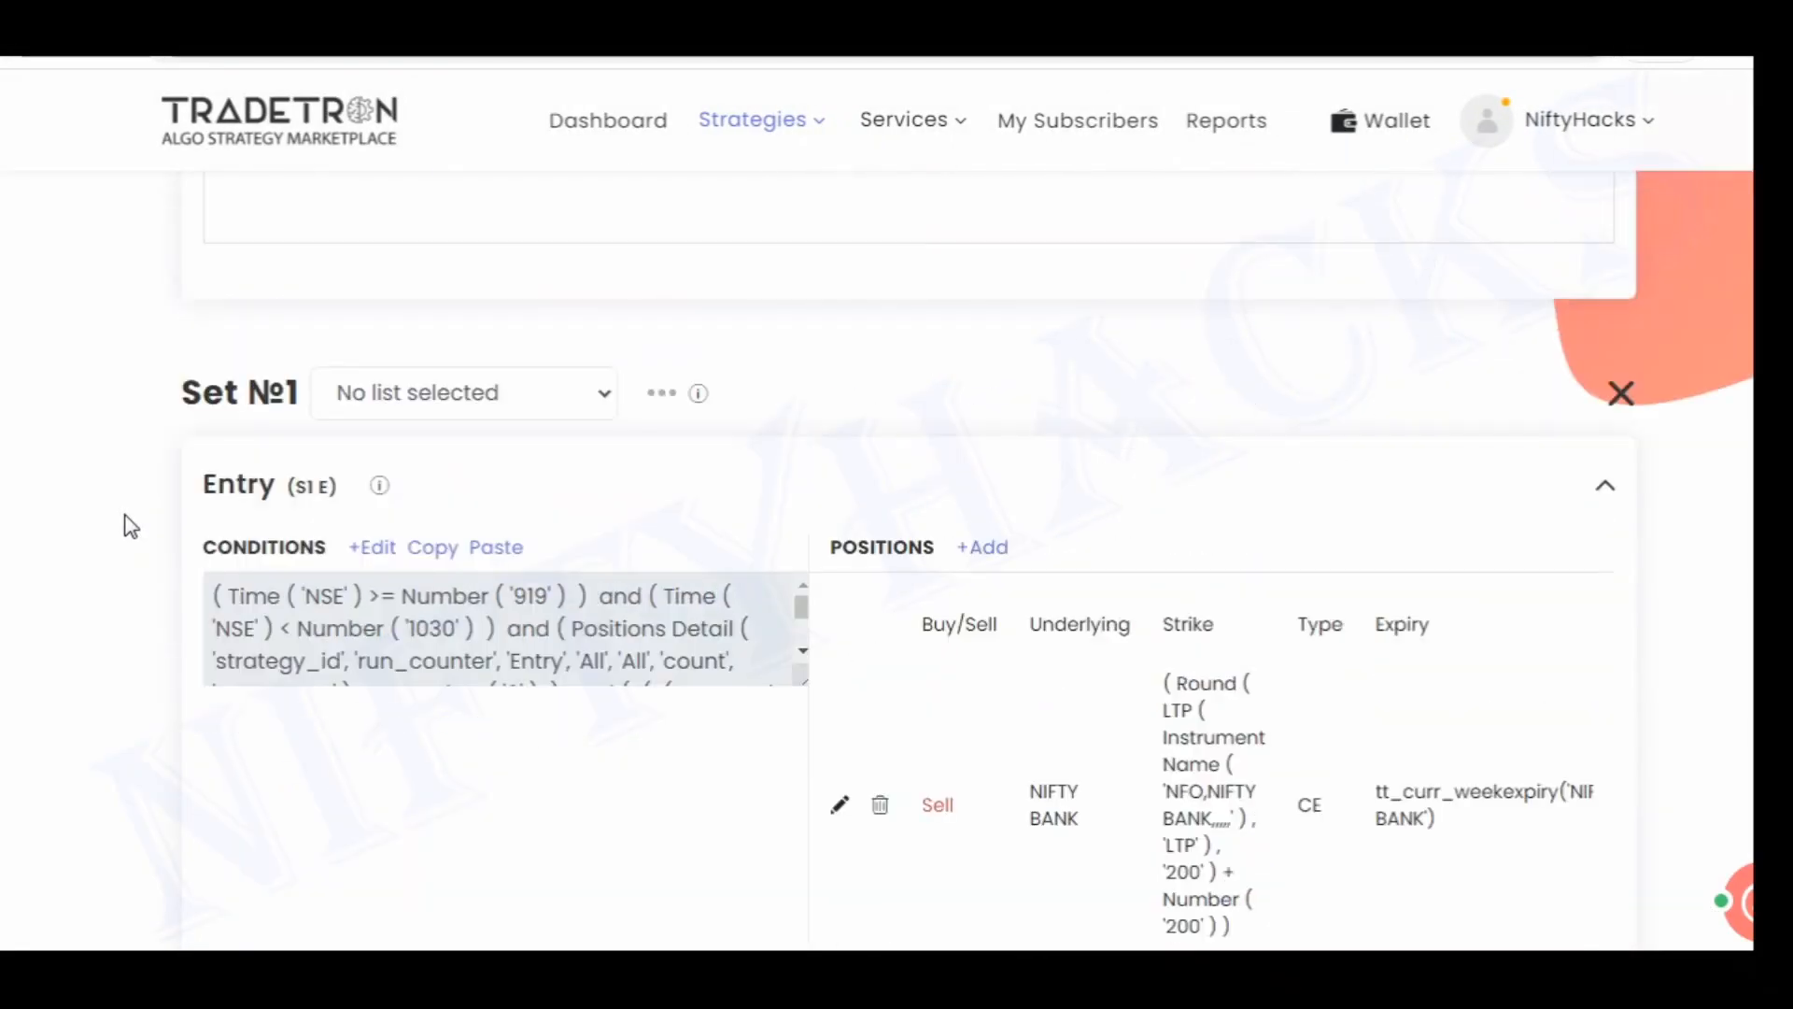
scroll(130, 526, "down", 3)
scroll(608, 588, "down", 7)
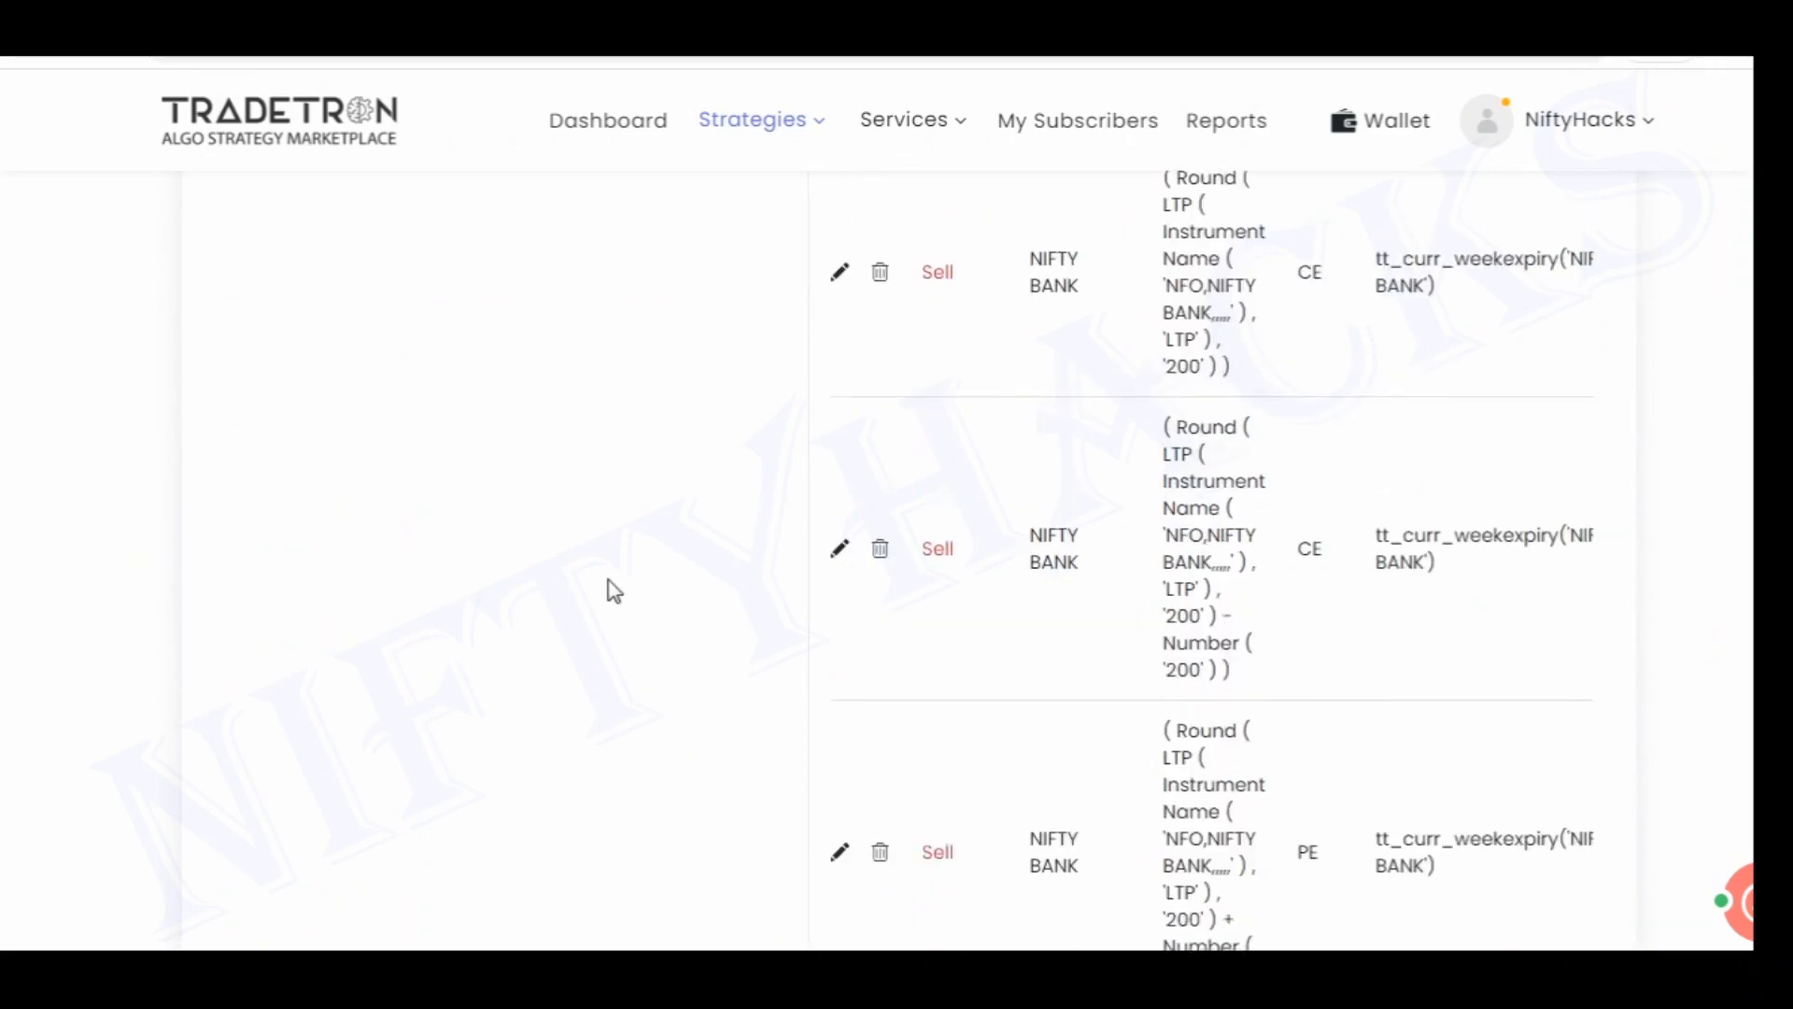
scroll(145, 646, "down", 6)
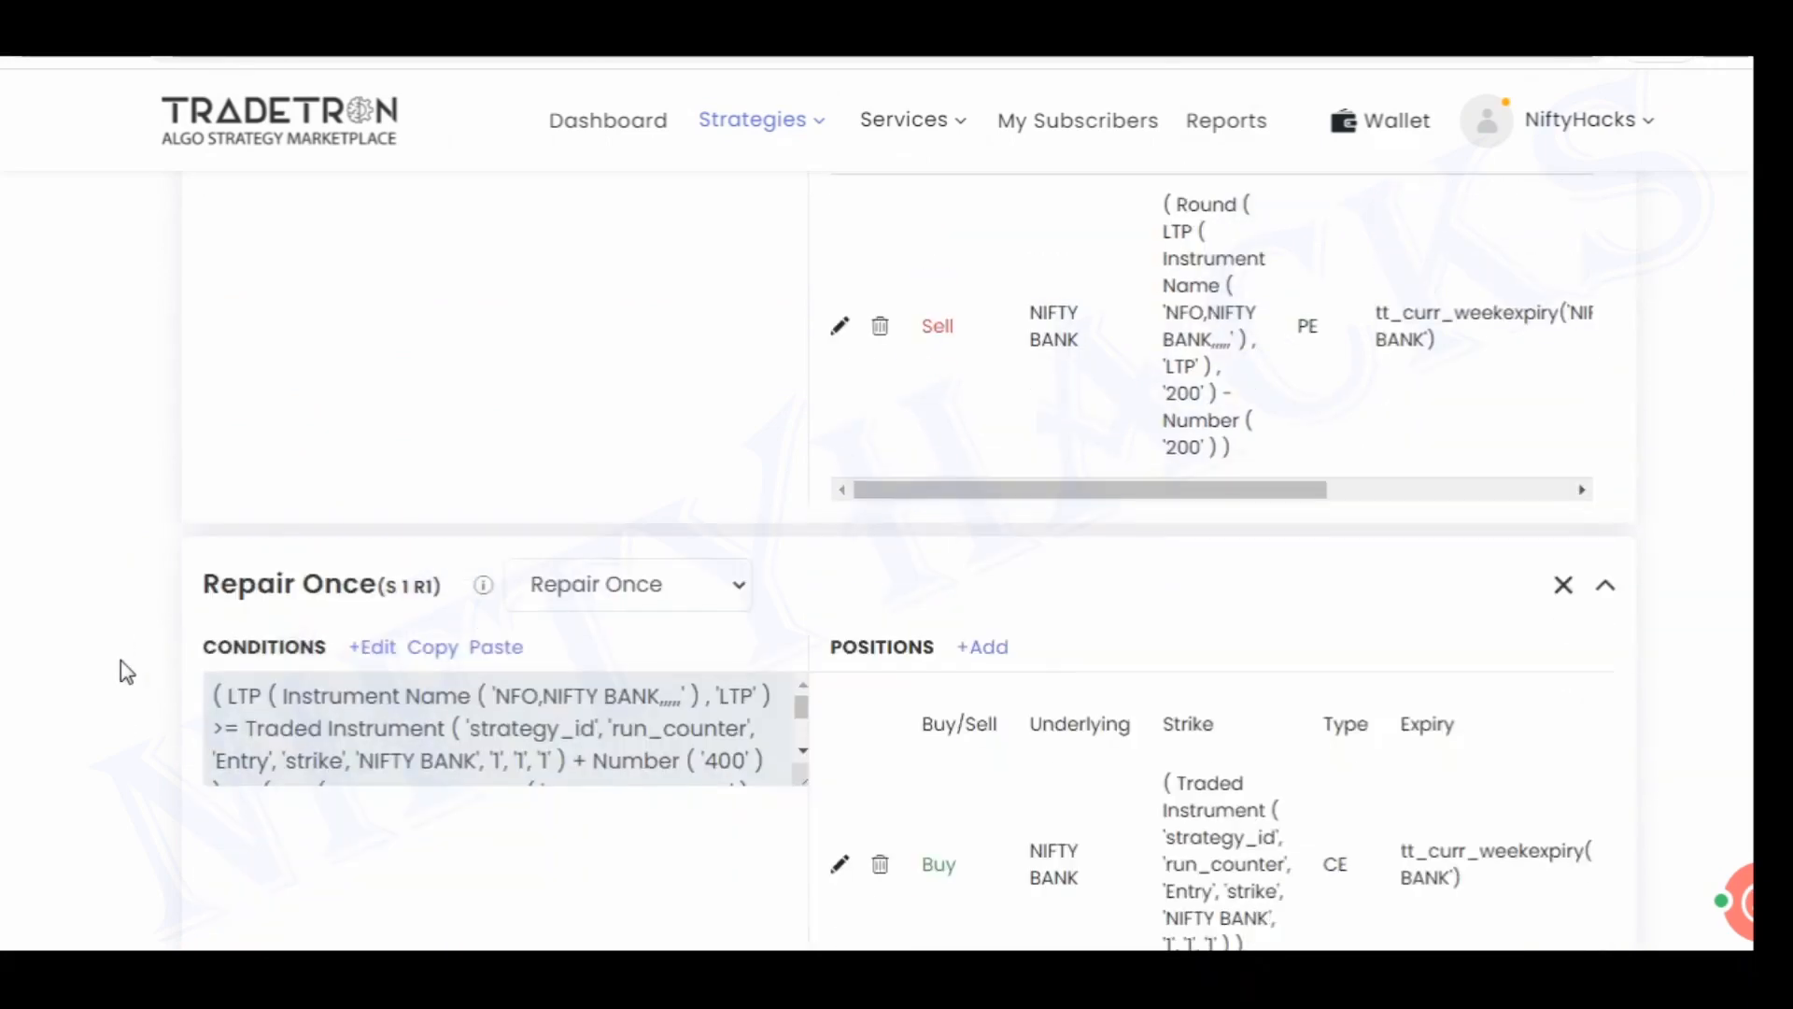
left_click_drag(206, 591, 417, 591)
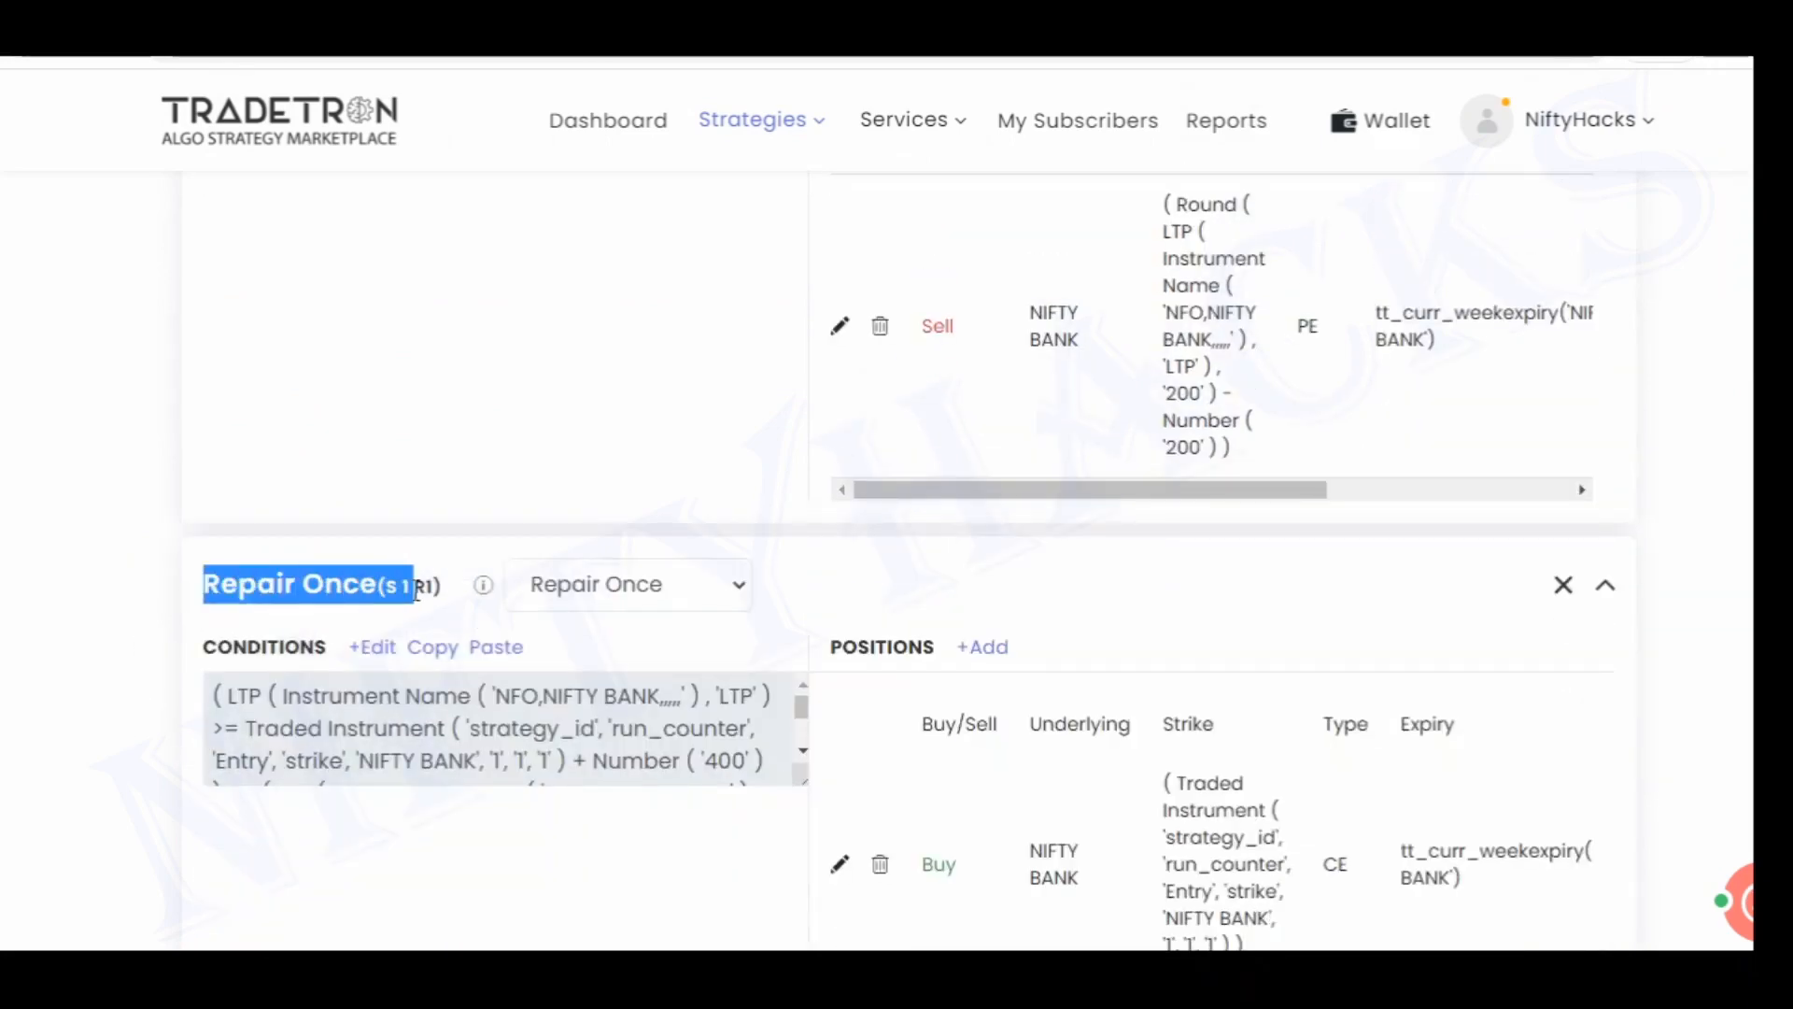
left_click(75, 671)
scroll(75, 670, "down", 16)
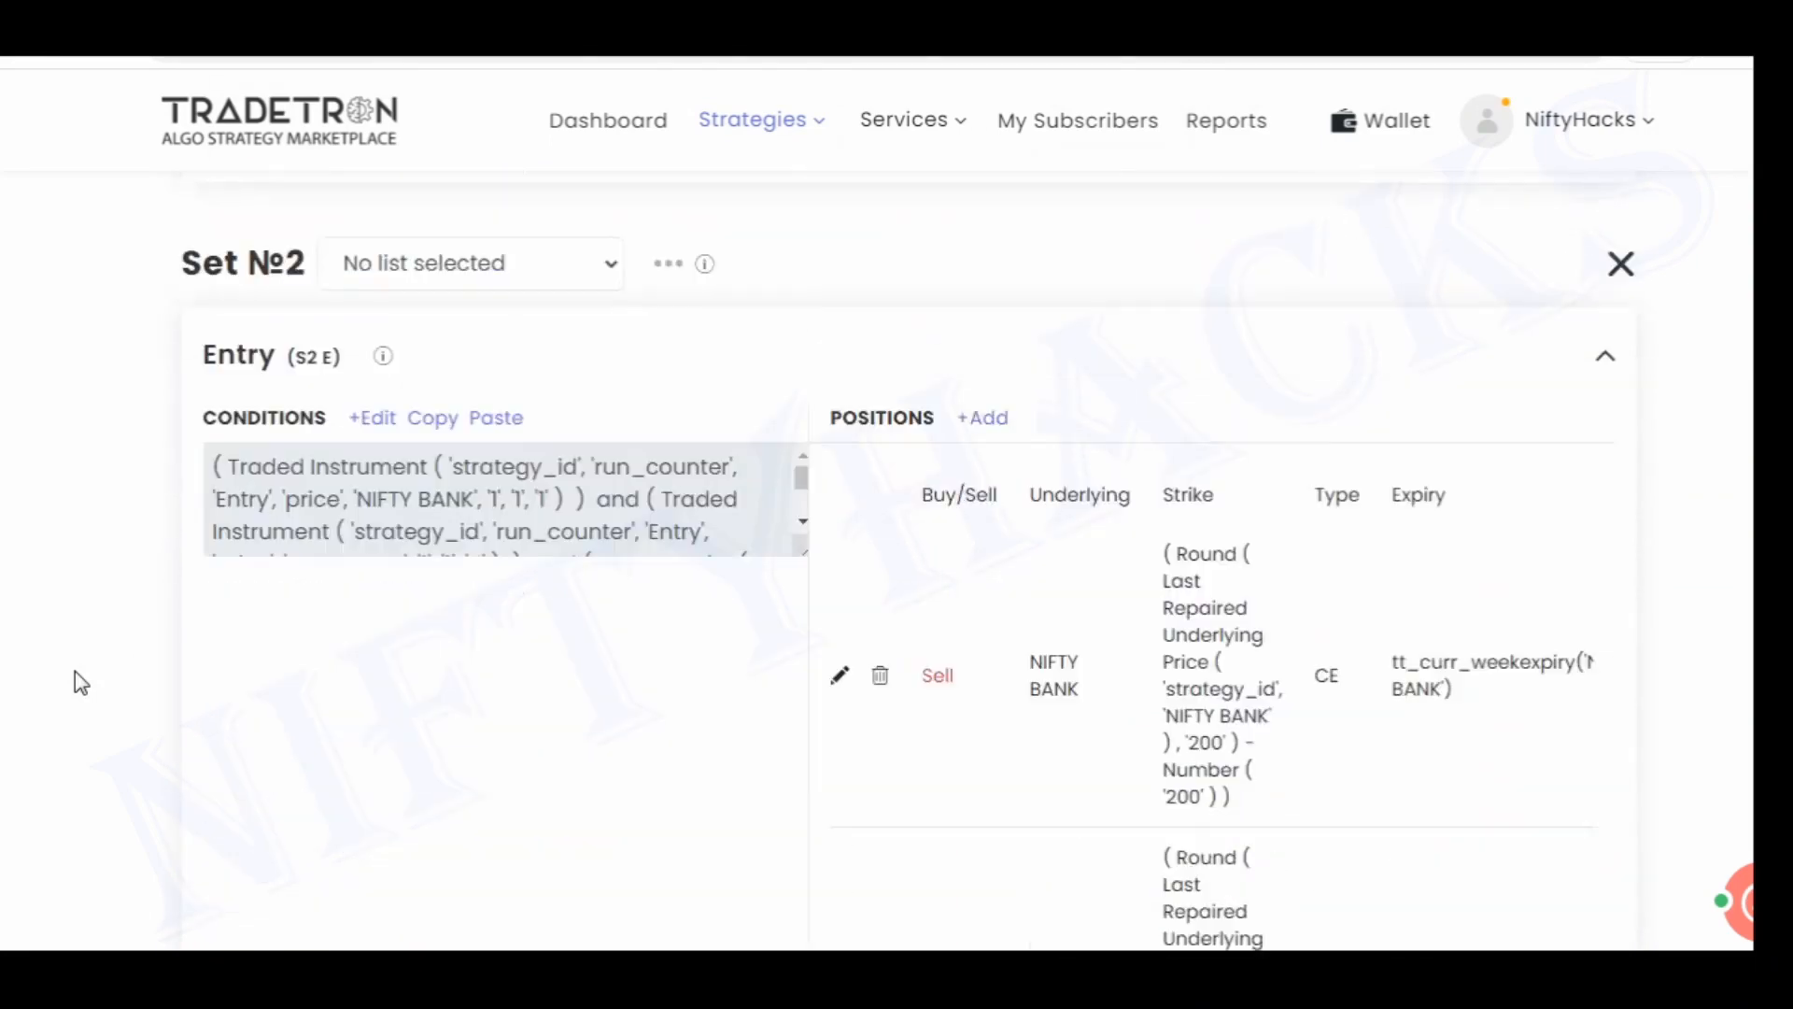
On the NIFTY BANK chart, circle the low near 35400 and write underlined LRUP and NFB beneath it
left_click(362, 381)
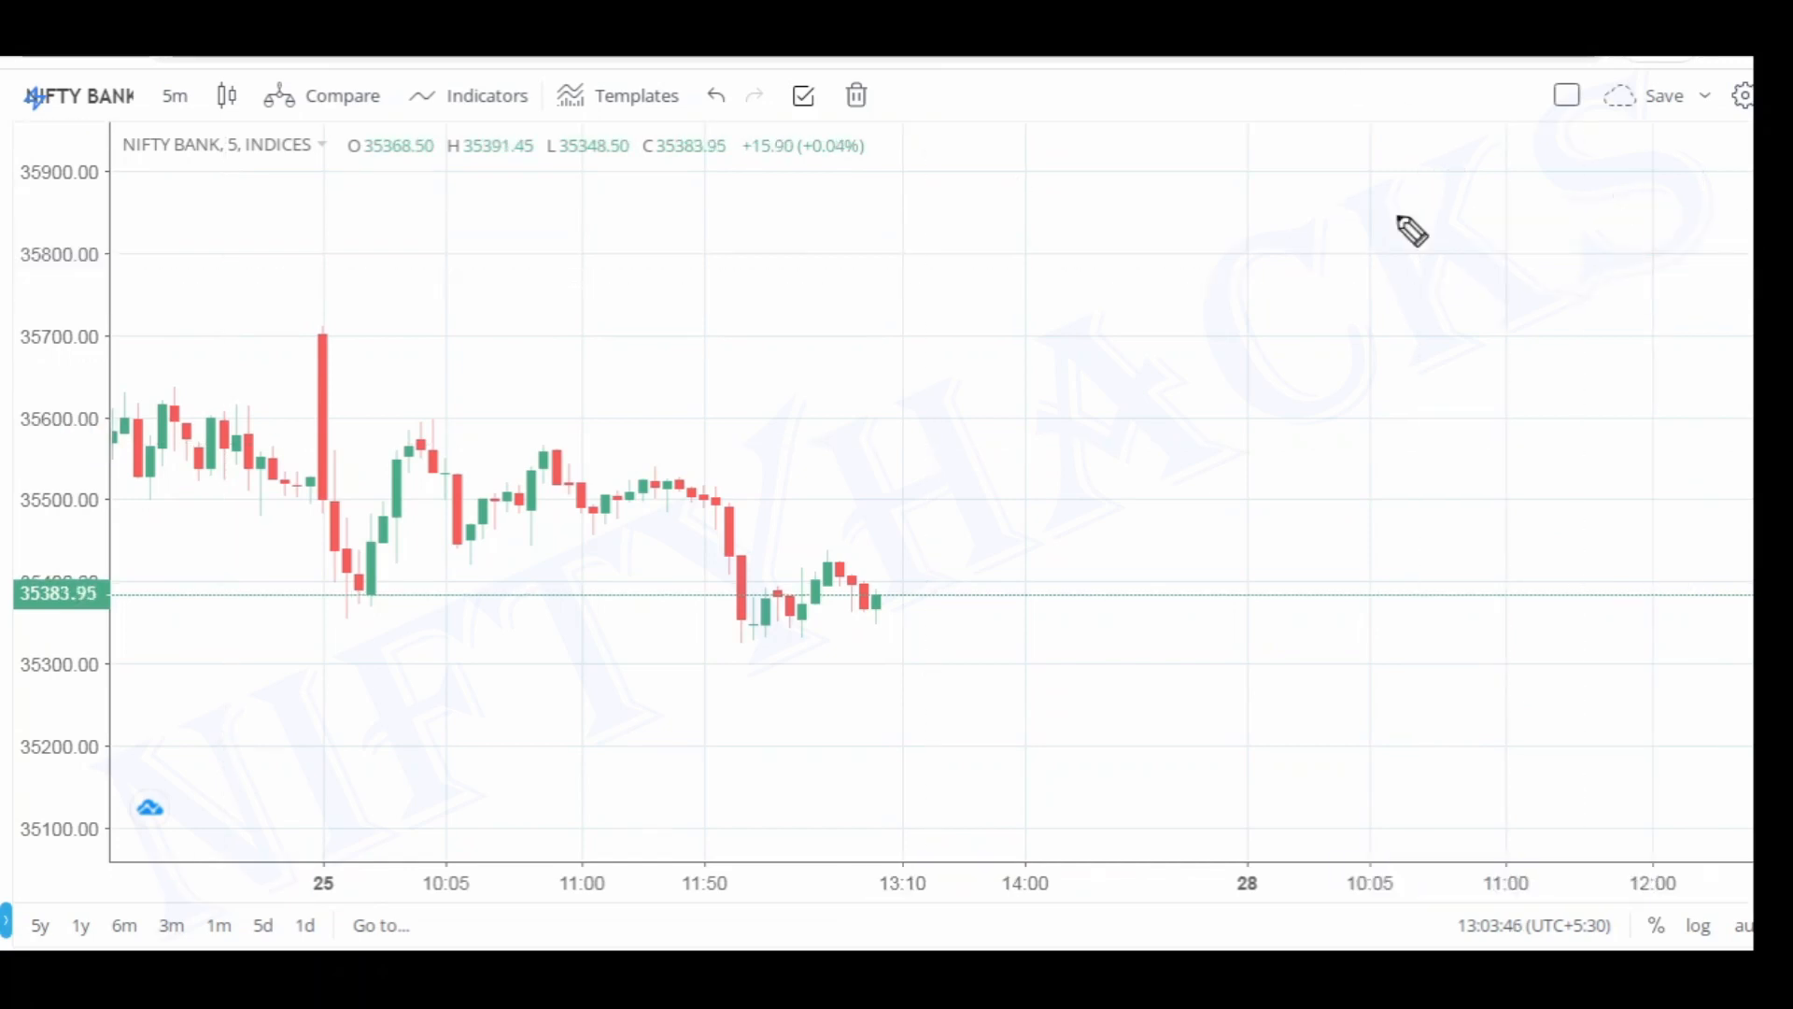
mouse_move(369, 557)
left_mouse_down()
mouse_move(344, 622)
mouse_move(372, 560)
left_mouse_up()
mouse_move(388, 629)
left_mouse_down()
mouse_move(417, 660)
mouse_move(496, 653)
mouse_move(500, 626)
left_mouse_up()
mouse_move(514, 661)
left_mouse_down()
mouse_move(521, 620)
mouse_move(523, 669)
left_mouse_up()
mouse_move(504, 682)
left_mouse_down()
mouse_move(598, 654)
mouse_move(641, 681)
left_mouse_up()
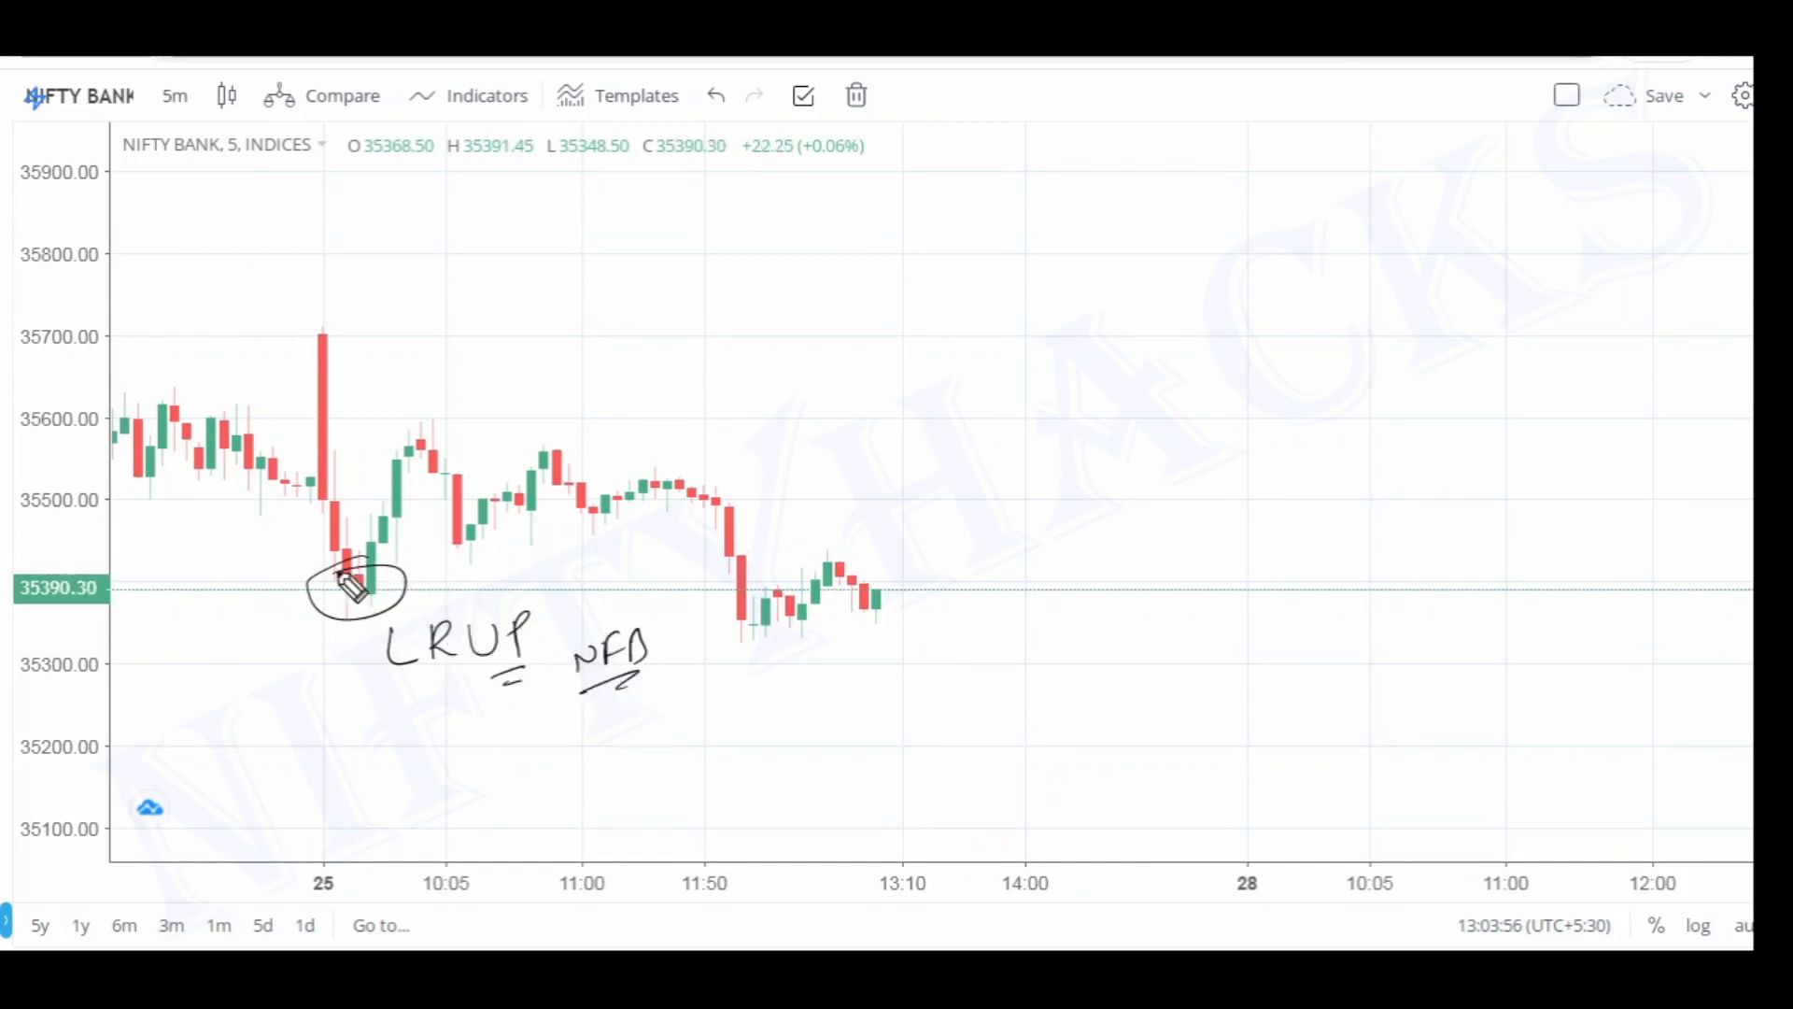
Circle the 35800 level, then draw an arrow from LRUP toward the empty chart area and write 35400 beyond it
left_click_drag(96, 231, 108, 252)
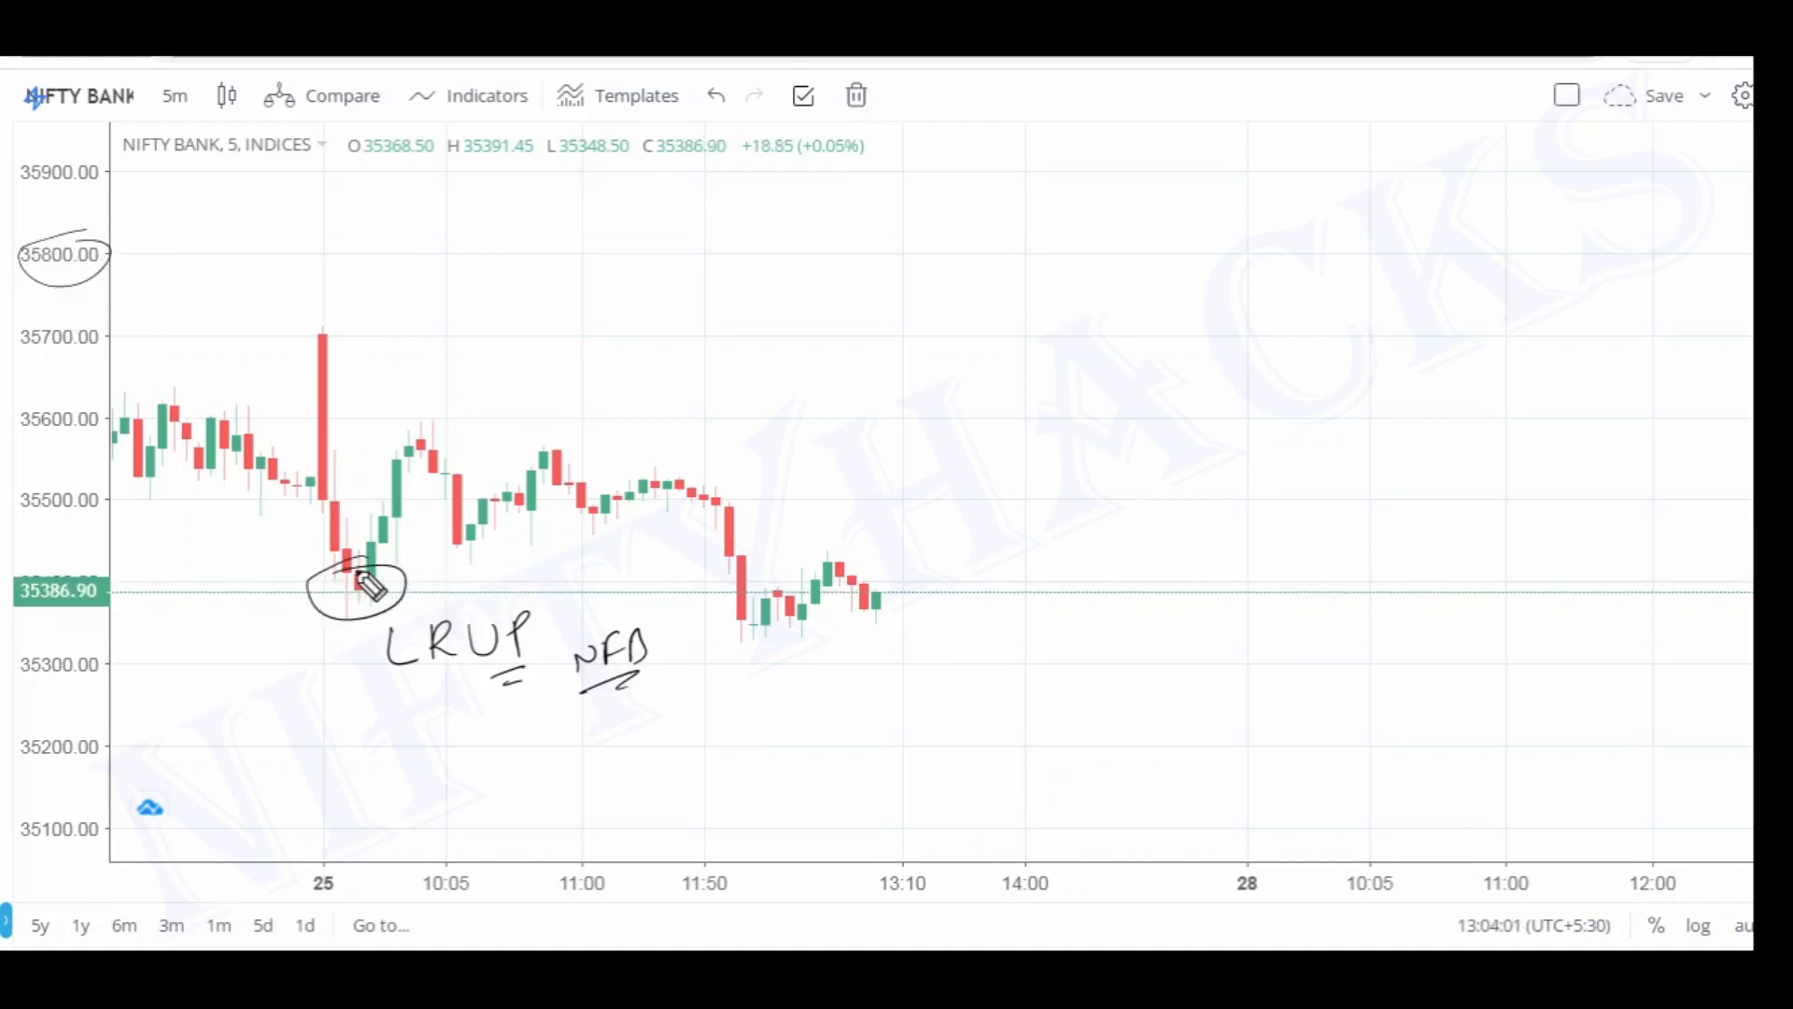
left_click_drag(548, 598, 859, 551)
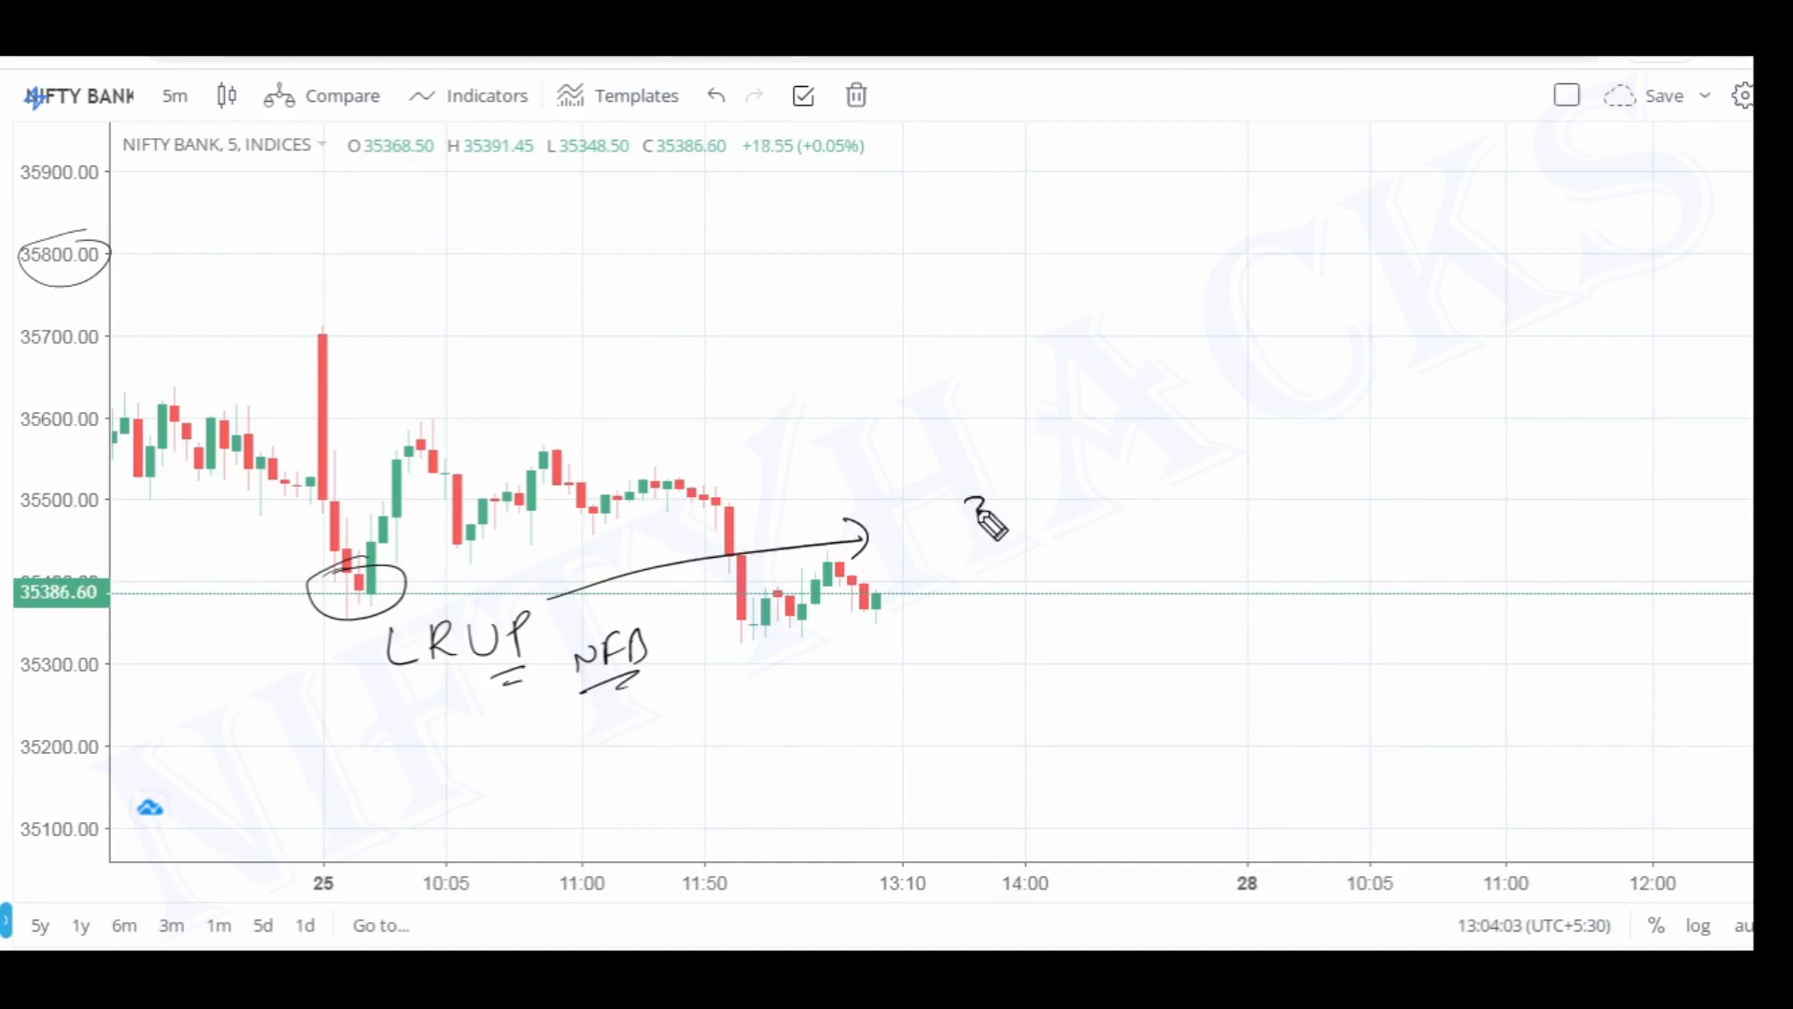
left_click_drag(1014, 517, 1133, 476)
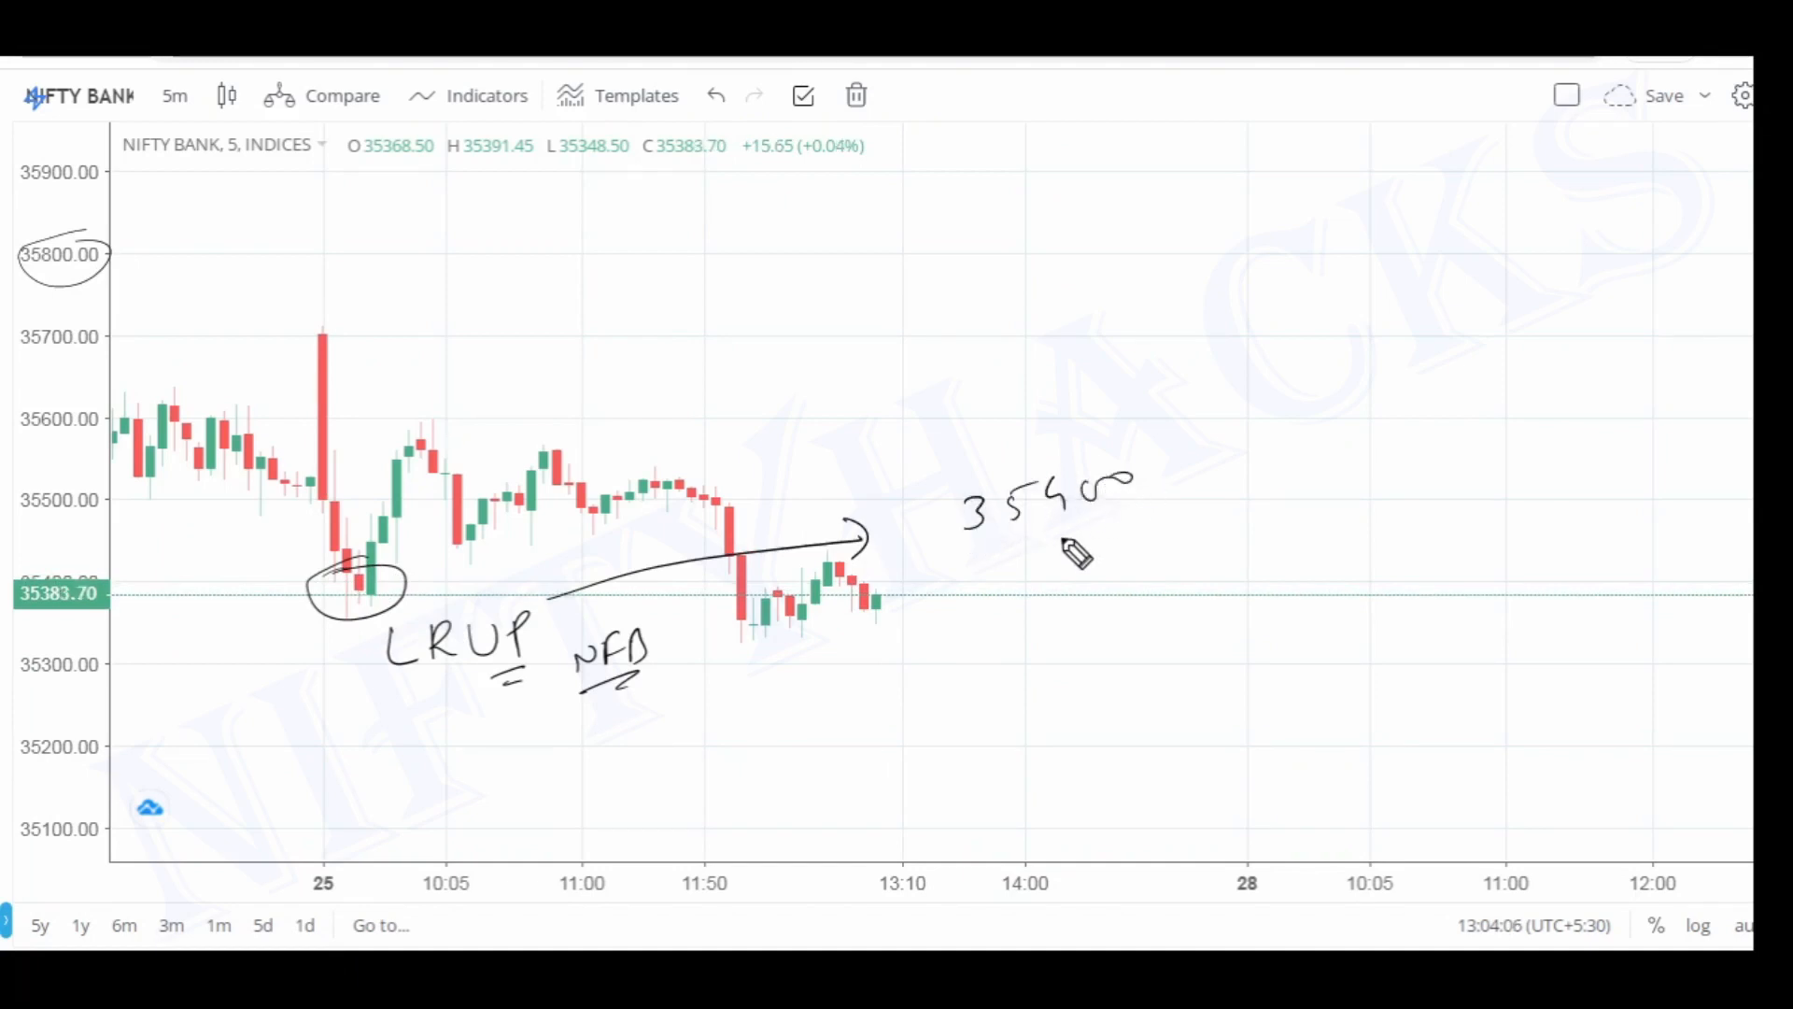
Circle the candle near 35500, write an underlined, circled EUP above it, and circle LRUP
left_click_drag(337, 479, 348, 466)
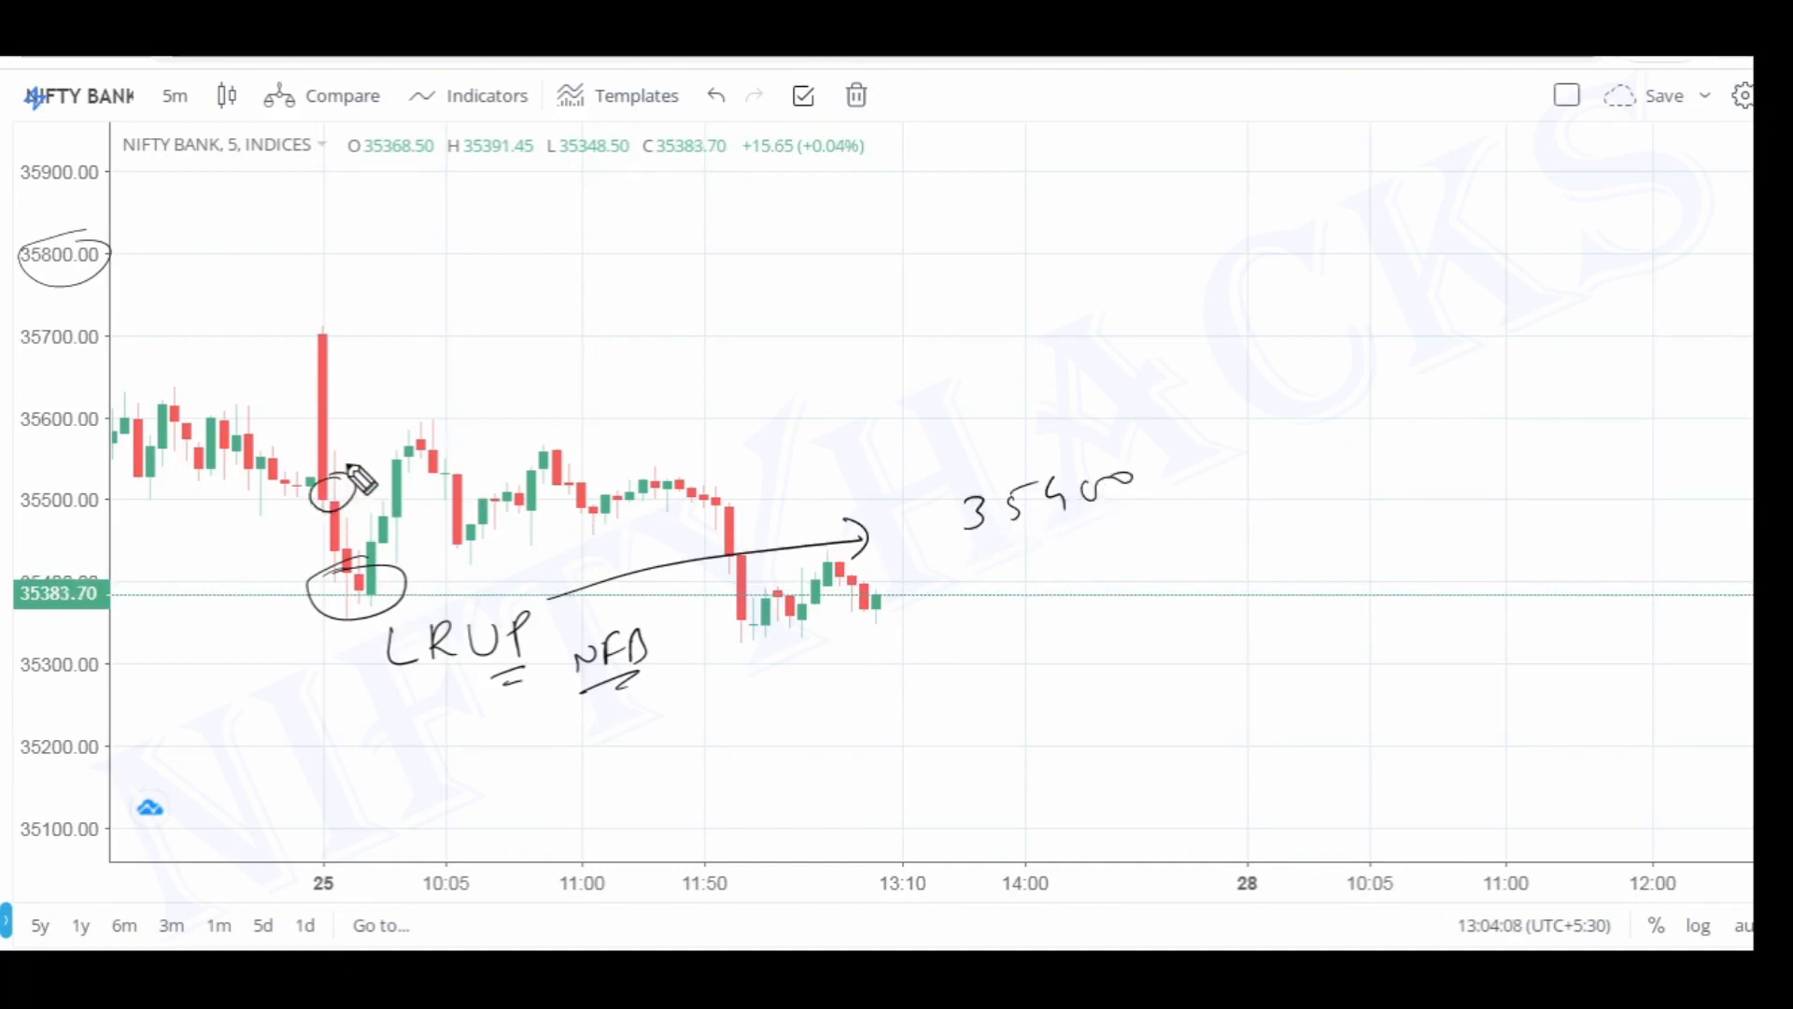
left_click_drag(351, 397, 366, 411)
mouse_move(376, 377)
left_mouse_down()
mouse_move(393, 404)
mouse_move(411, 376)
left_mouse_up()
left_click_drag(390, 403, 423, 388)
left_click_drag(394, 417, 472, 361)
mouse_move(449, 606)
left_mouse_down()
mouse_move(557, 645)
mouse_move(356, 661)
left_mouse_up()
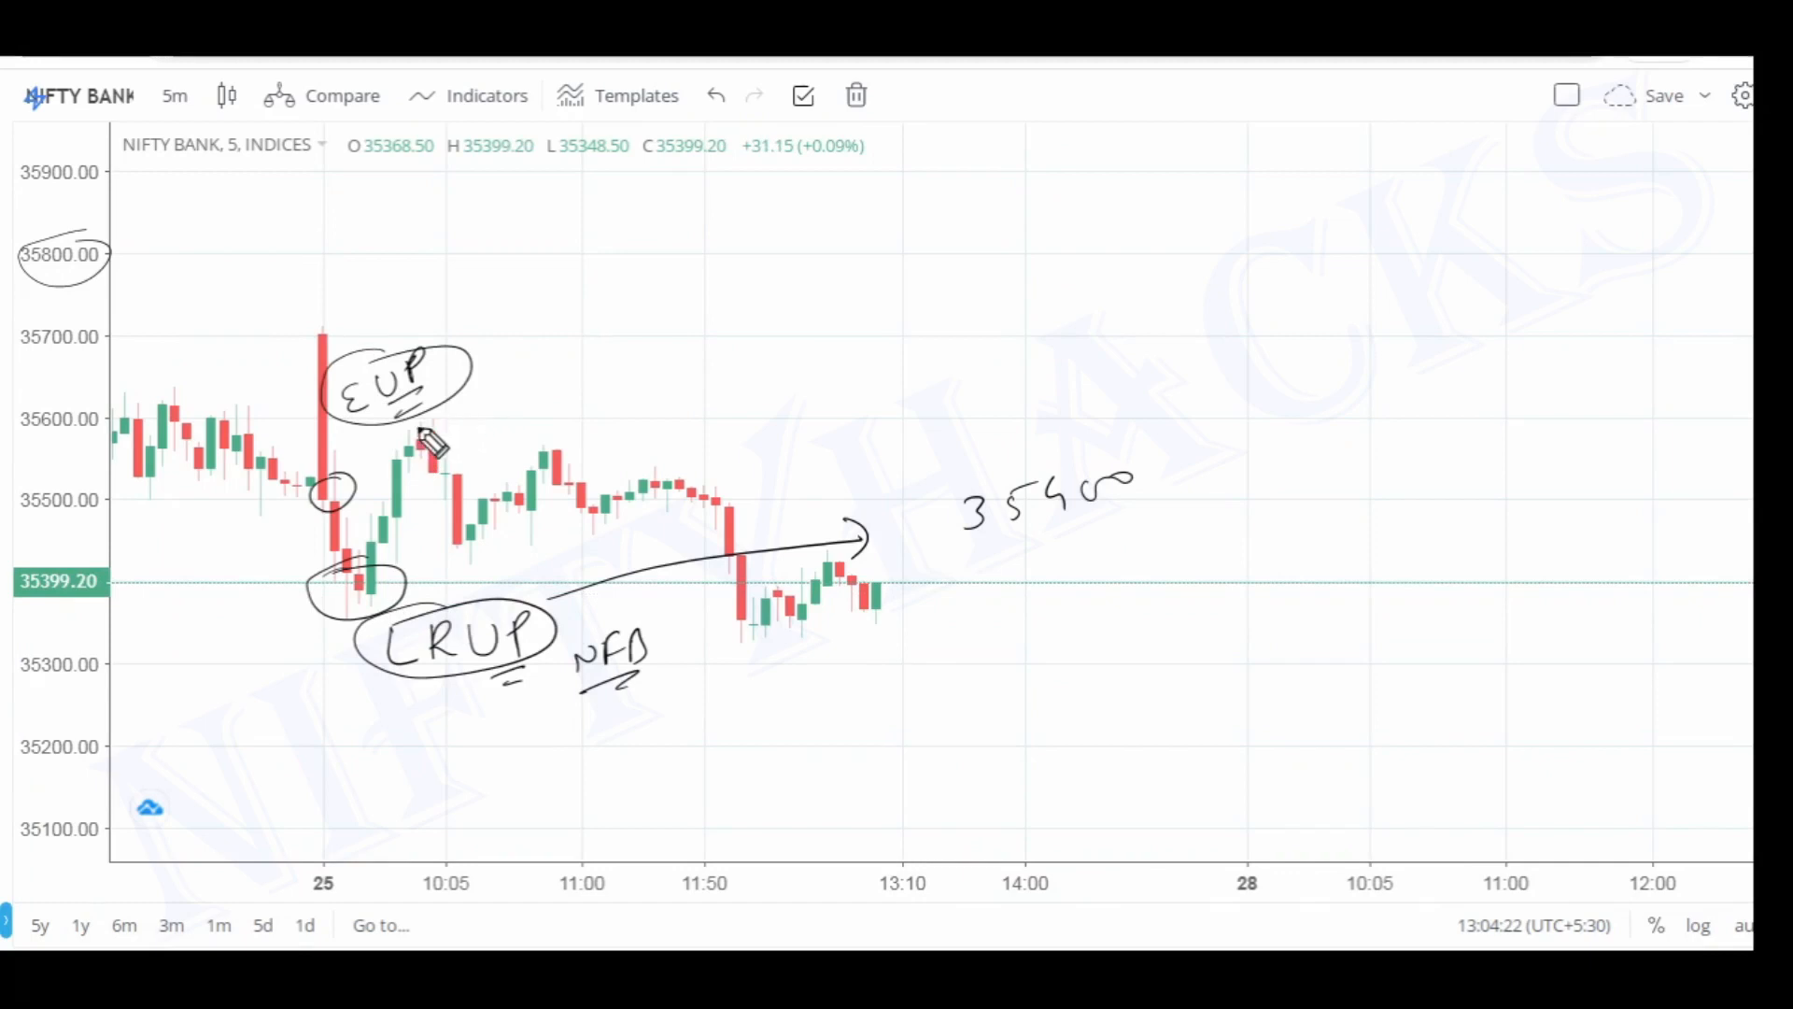
Write 35500 - 35600 above the candles, add < after 35400, and draw a curved arrow to an underlined EUP
mouse_move(598, 306)
left_mouse_down()
mouse_move(641, 312)
mouse_move(887, 245)
left_mouse_up()
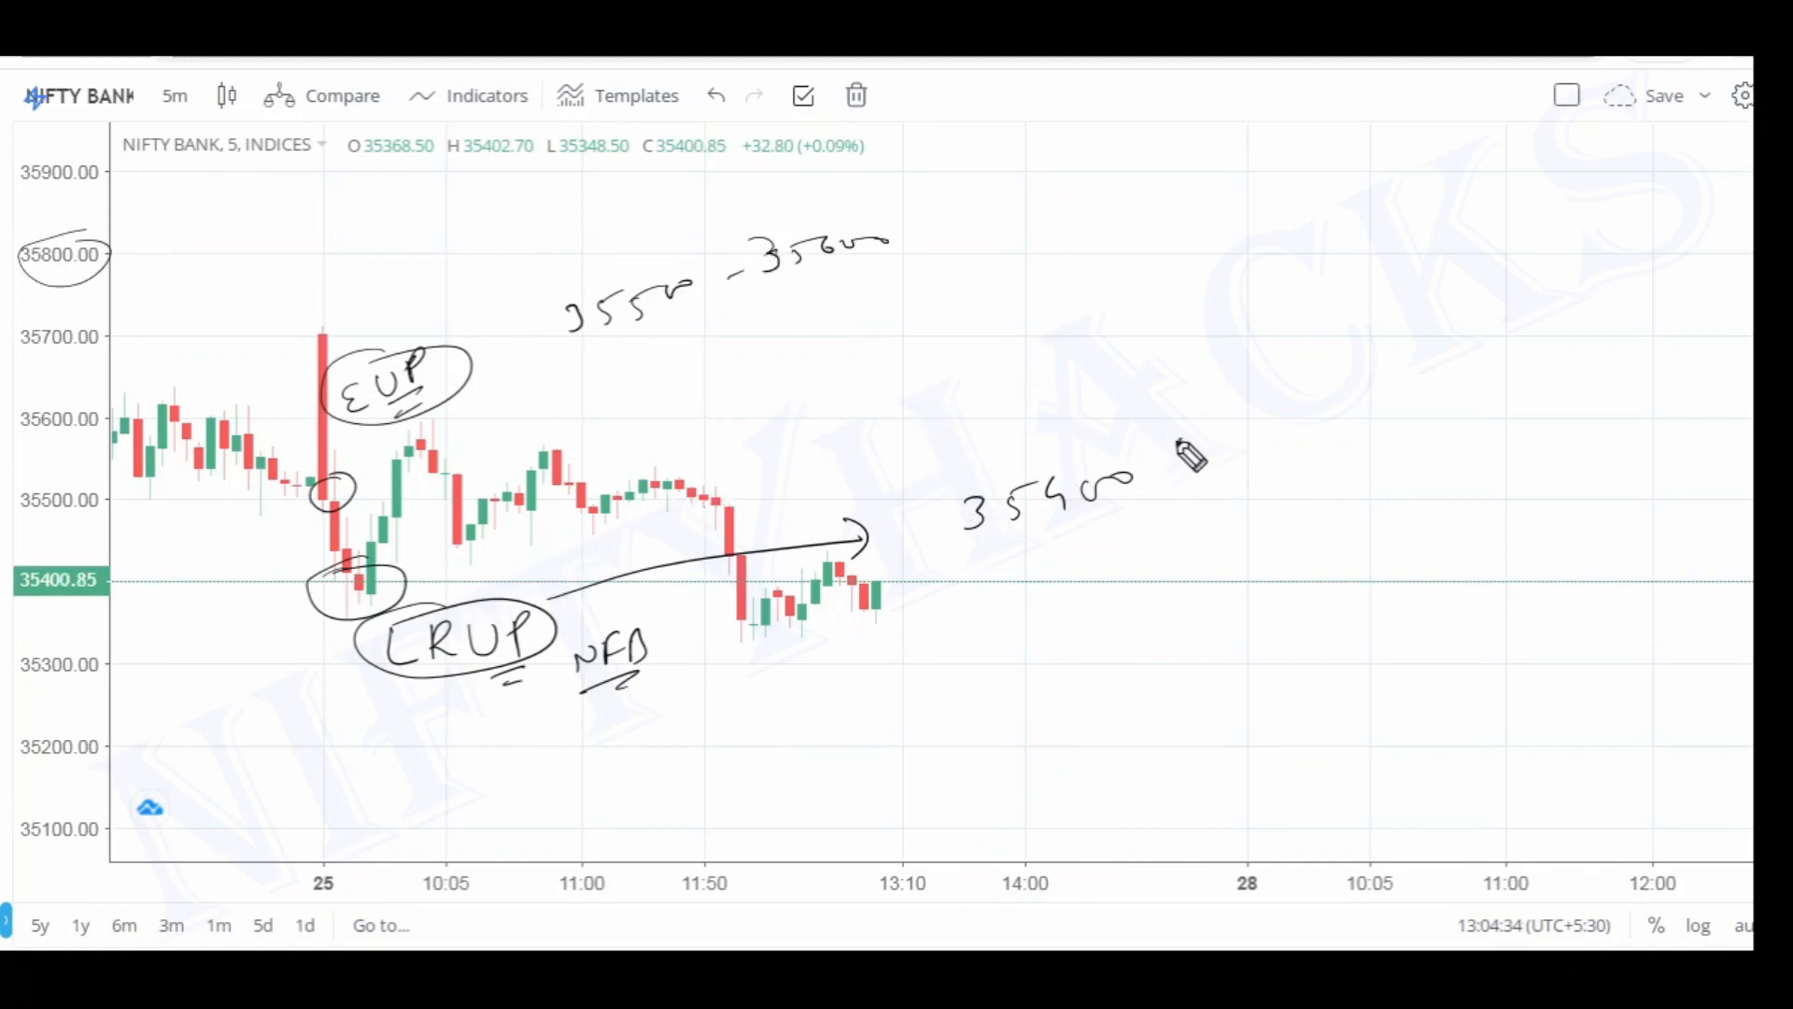
left_click_drag(1181, 439, 1200, 470)
mouse_move(972, 226)
left_mouse_down()
mouse_move(1269, 397)
mouse_move(1282, 370)
mouse_move(1268, 442)
mouse_move(1346, 400)
left_mouse_up()
mouse_move(1366, 435)
left_mouse_down()
mouse_move(1371, 419)
mouse_move(1348, 439)
left_mouse_up()
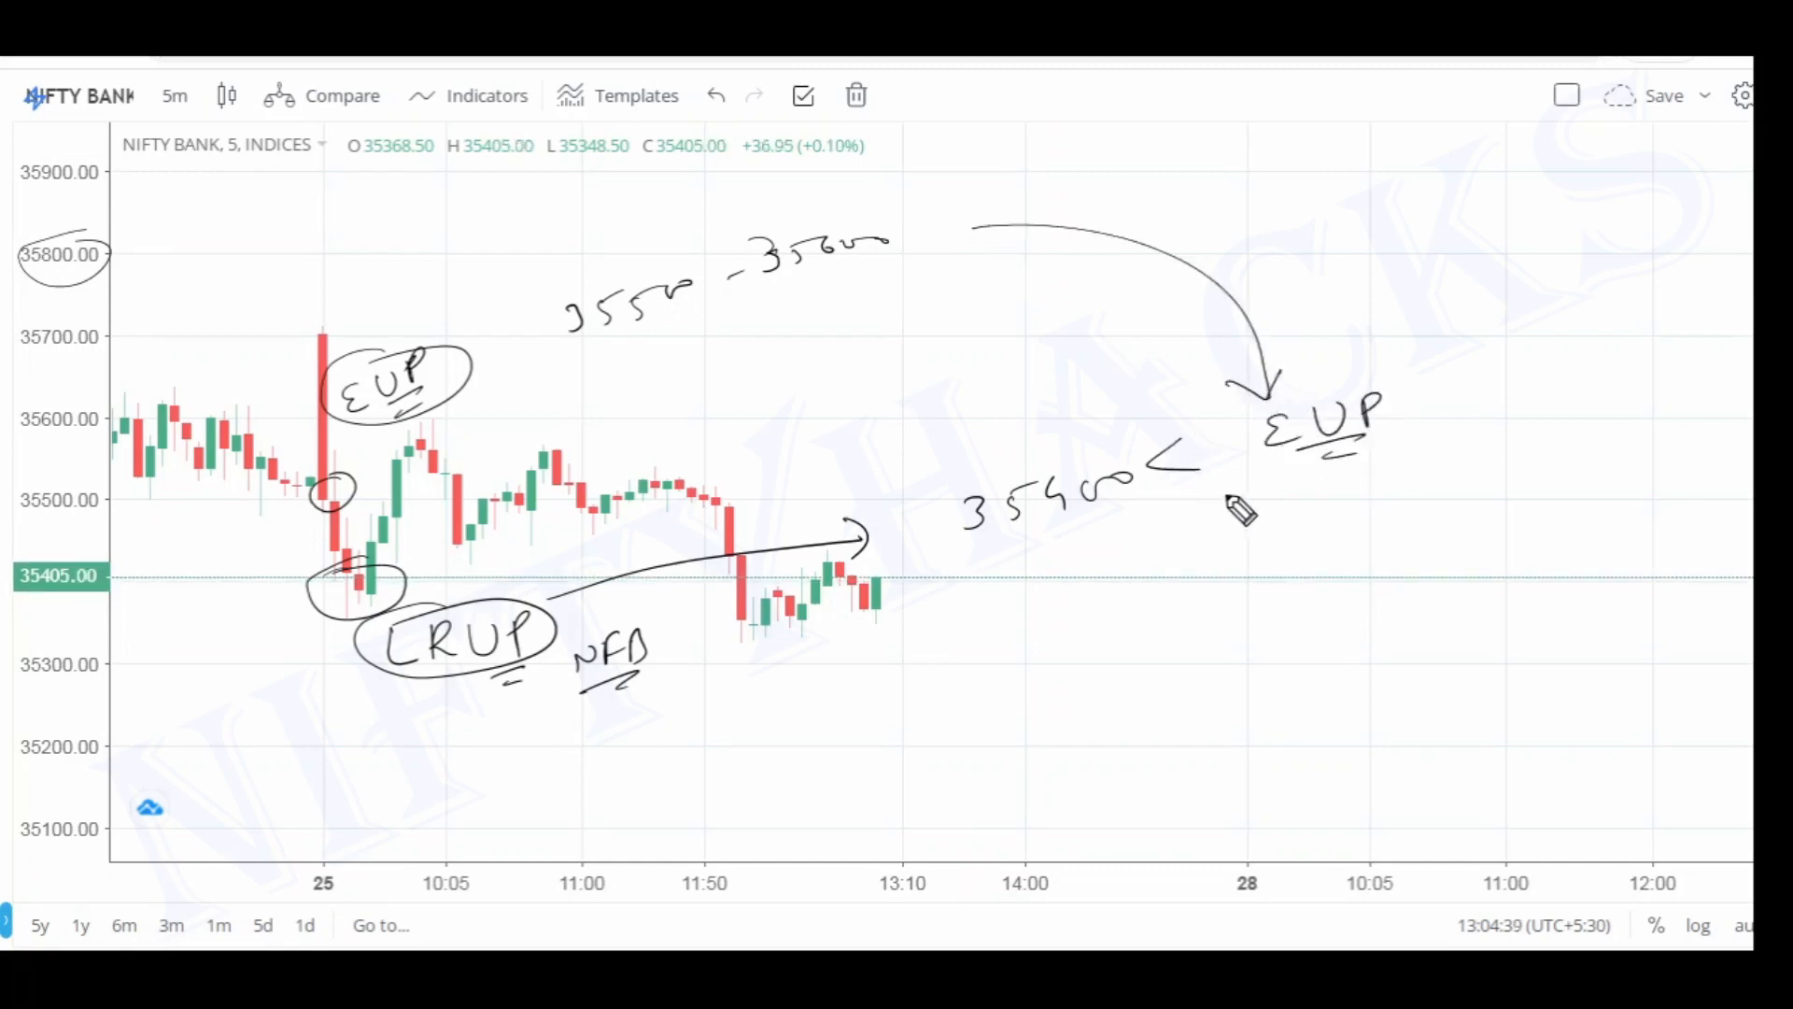
Double-underline the 35400 < EUP comparison and add emphasis underlines beneath LRUP and the compared EUP
left_click_drag(990, 550, 1311, 475)
left_click_drag(1081, 547, 1268, 505)
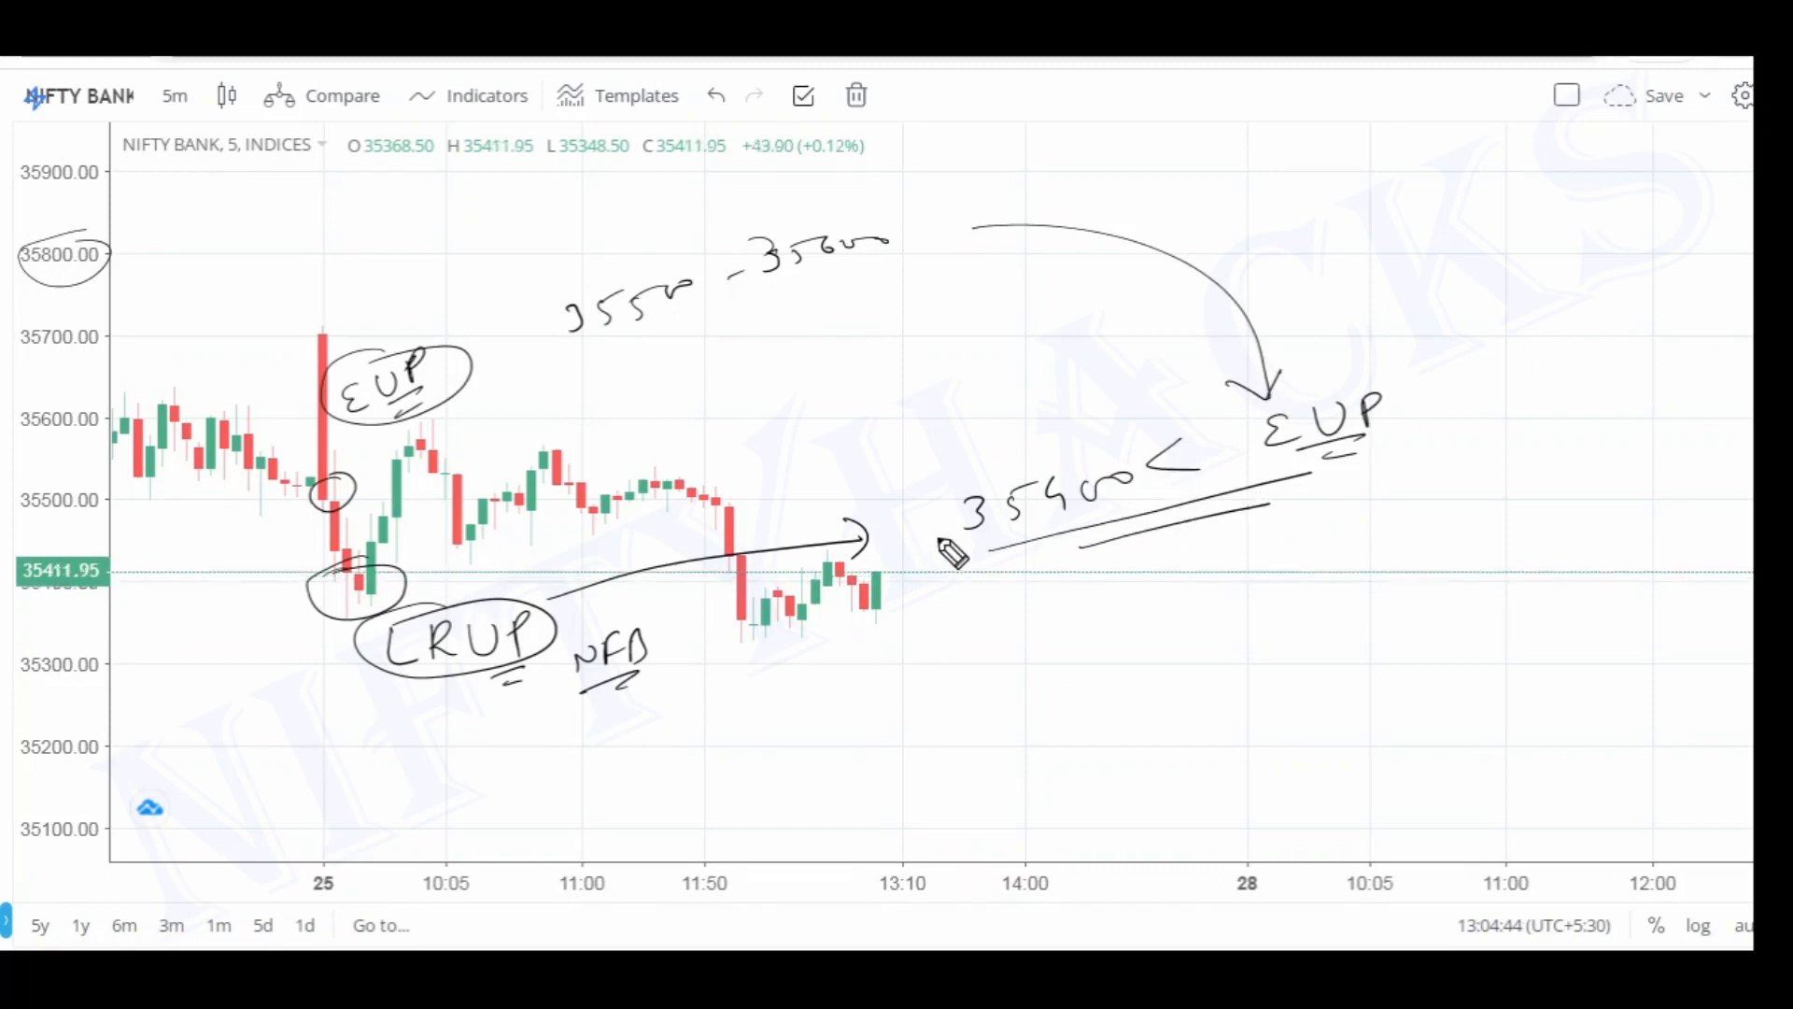
left_click_drag(408, 683, 495, 670)
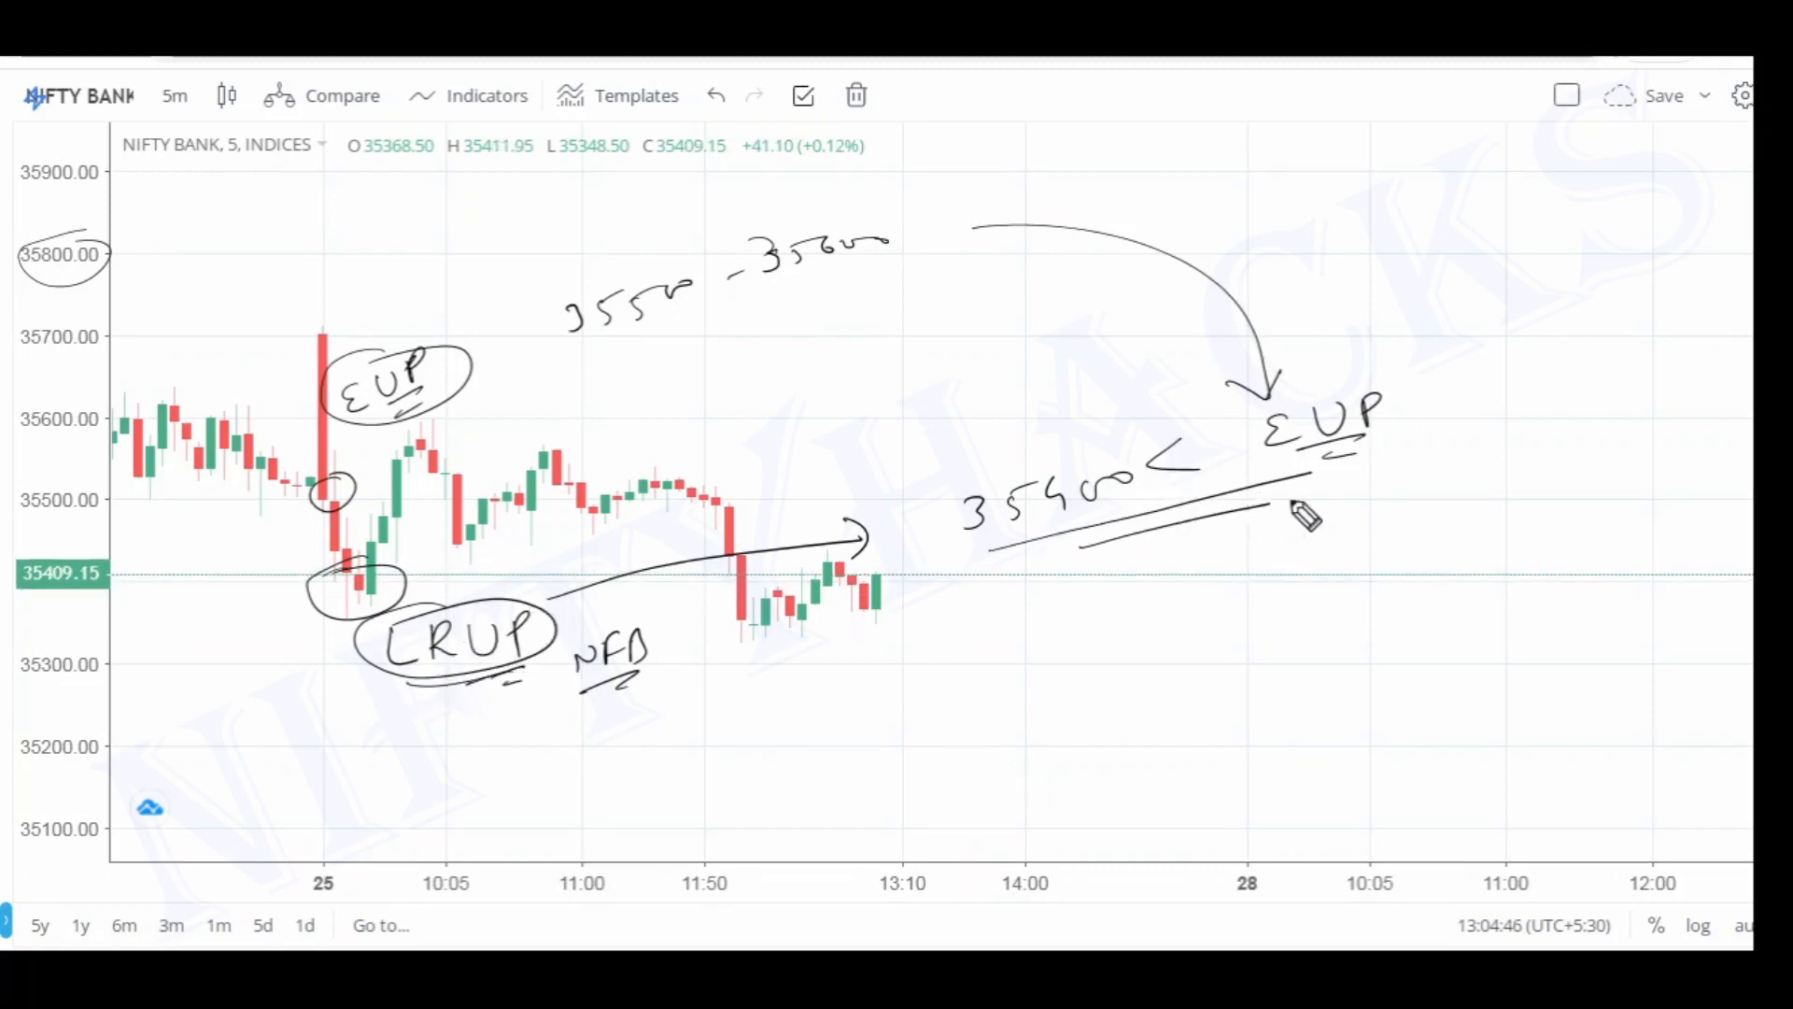
mouse_move(1294, 449)
left_mouse_down()
mouse_move(1366, 432)
mouse_move(1351, 456)
left_mouse_up()
left_click_drag(1308, 476, 1346, 474)
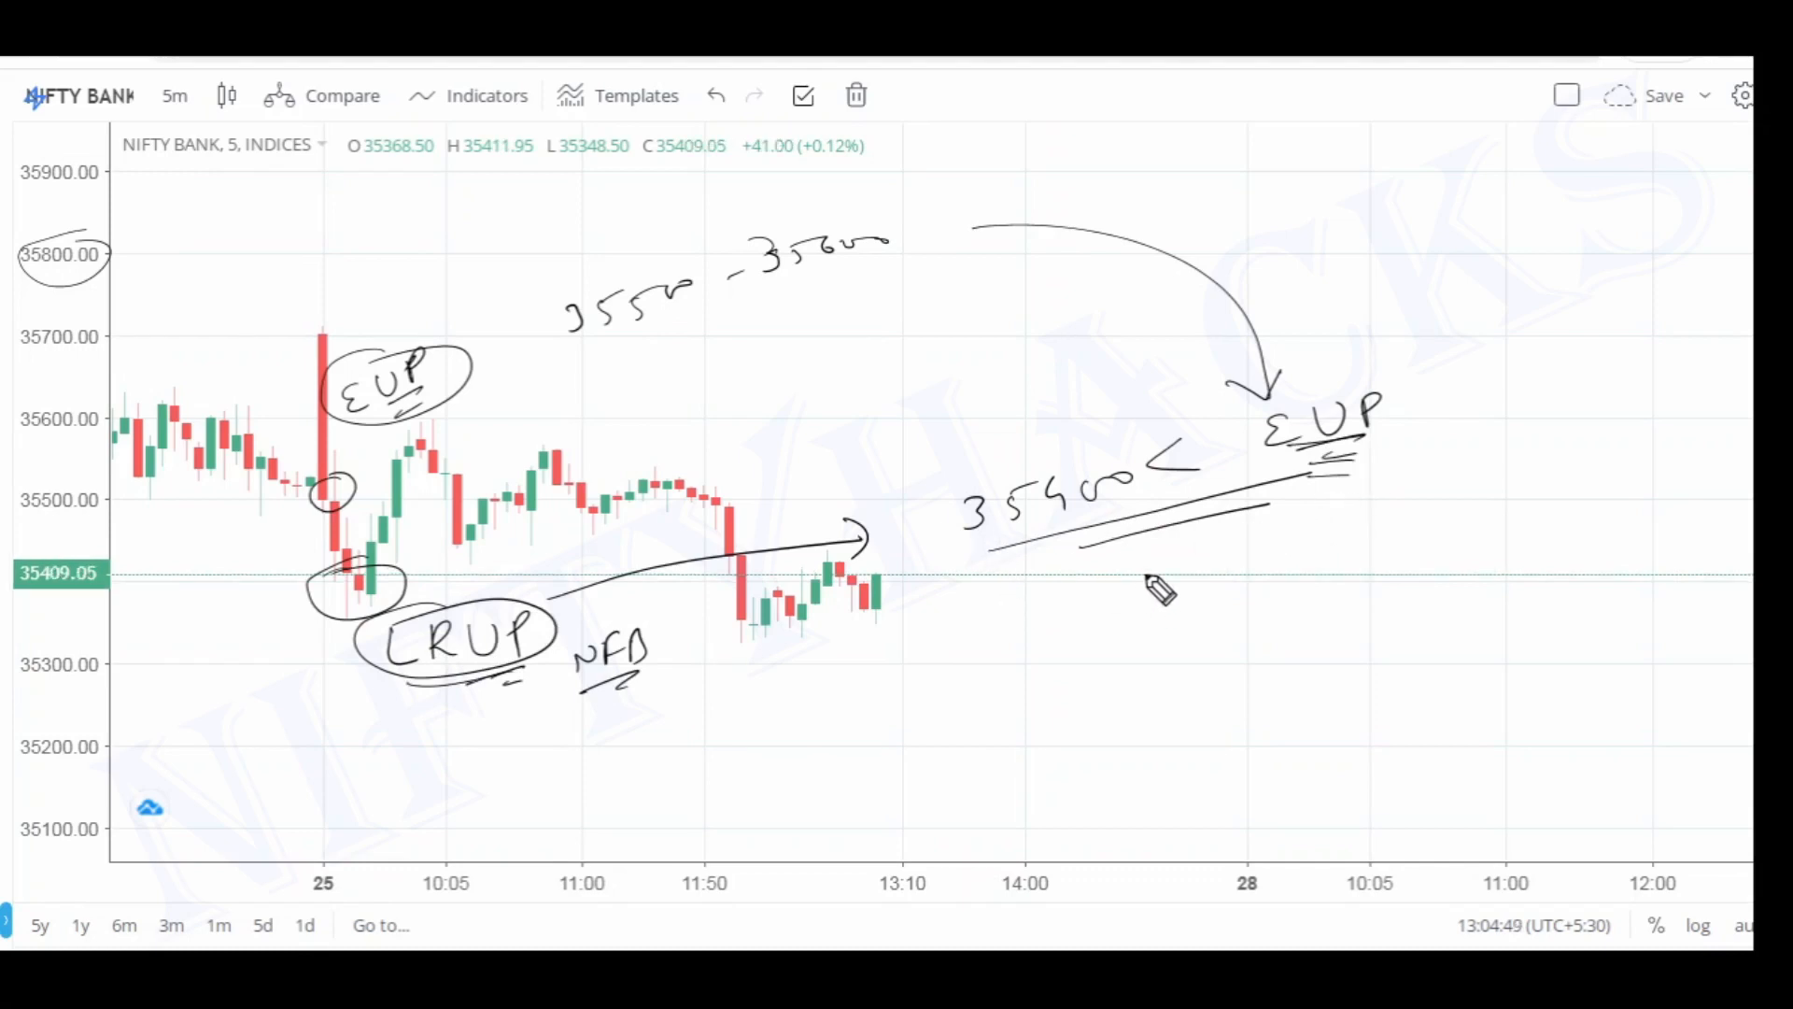
Draw a downward arrow beneath the comparison and an arrow from the circled low up to a double-underlined 35600
left_click_drag(1146, 547, 1140, 624)
left_click_drag(1115, 605, 1137, 625)
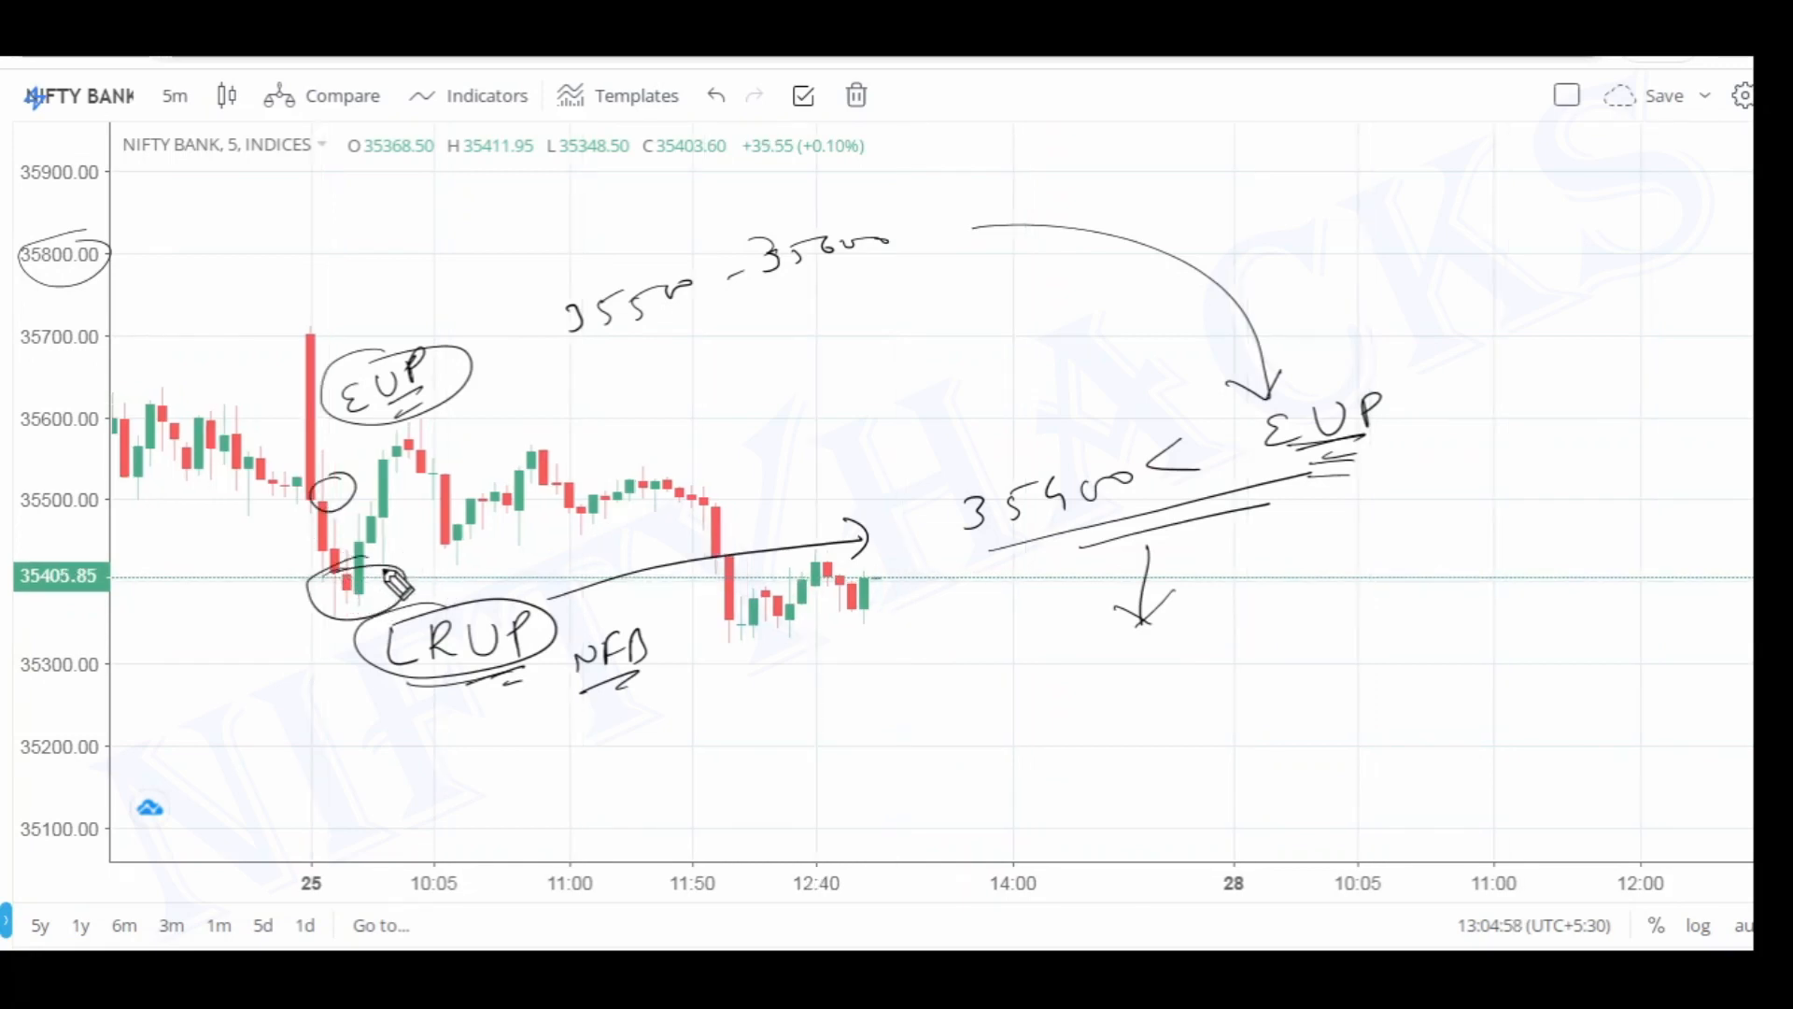
mouse_move(397, 565)
left_mouse_down()
mouse_move(458, 519)
mouse_move(497, 411)
mouse_move(506, 425)
mouse_move(644, 360)
left_mouse_up()
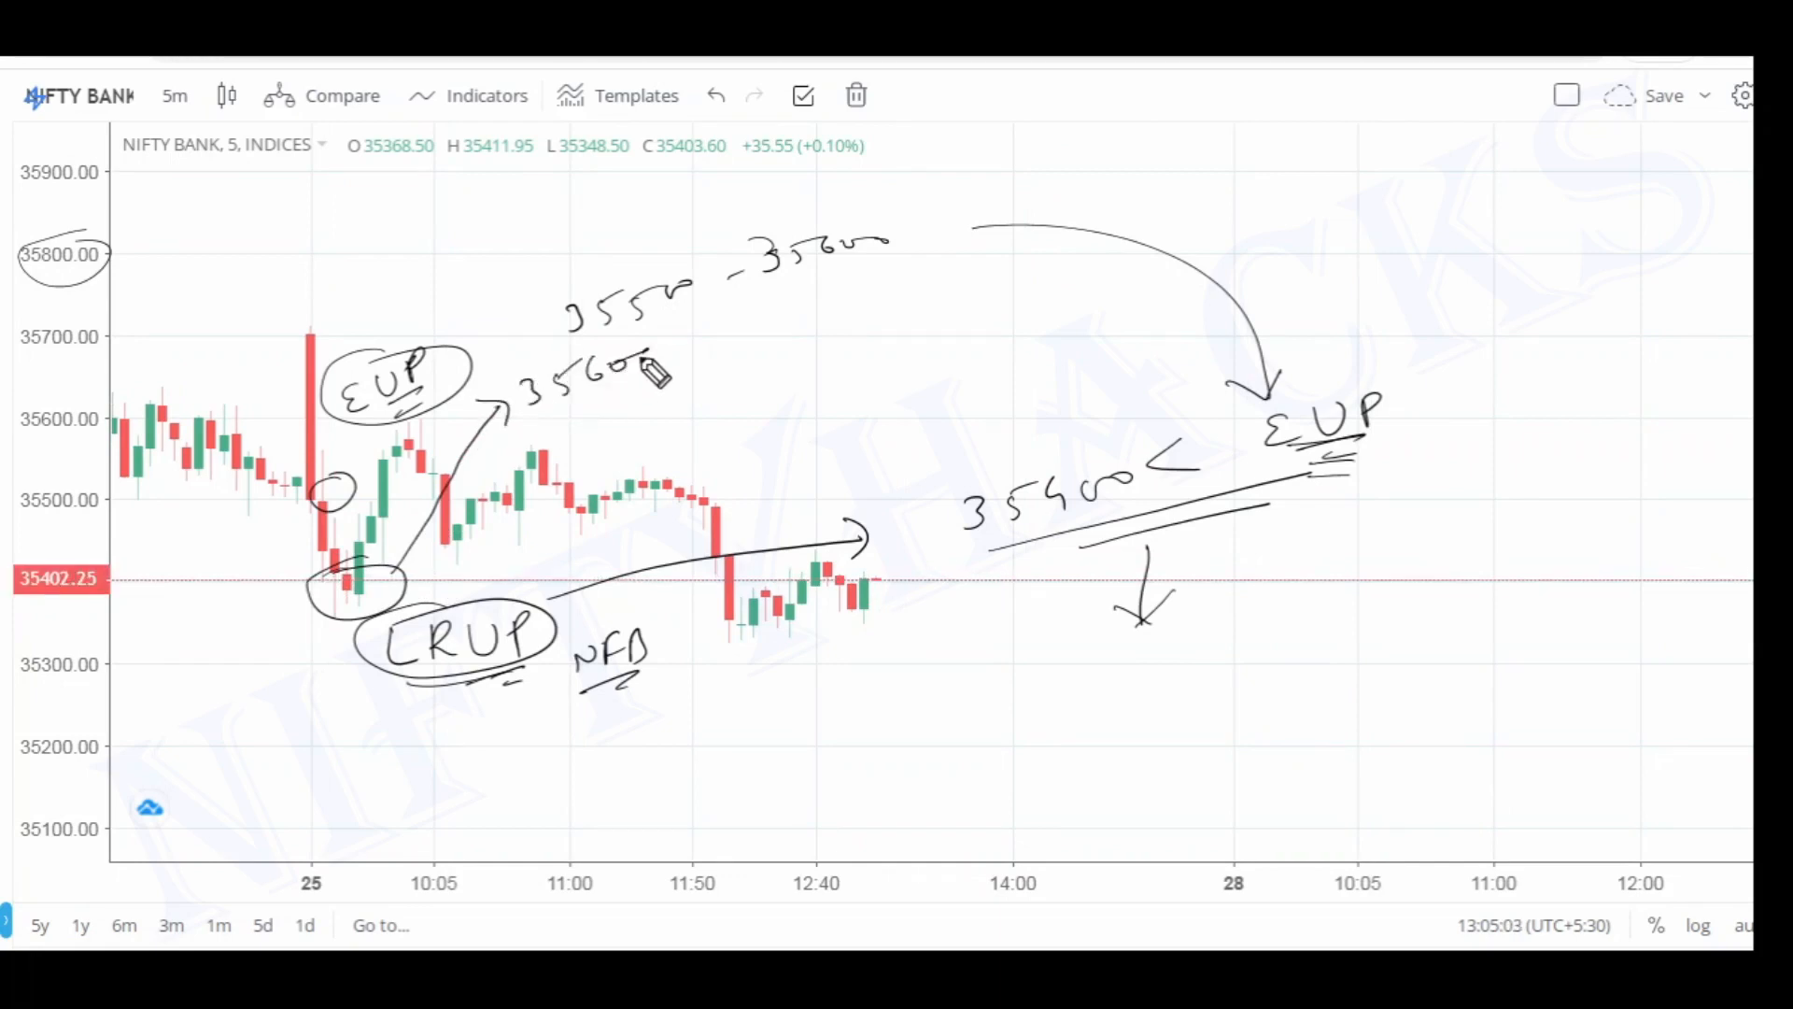
mouse_move(561, 409)
left_mouse_down()
mouse_move(658, 376)
mouse_move(658, 392)
left_mouse_up()
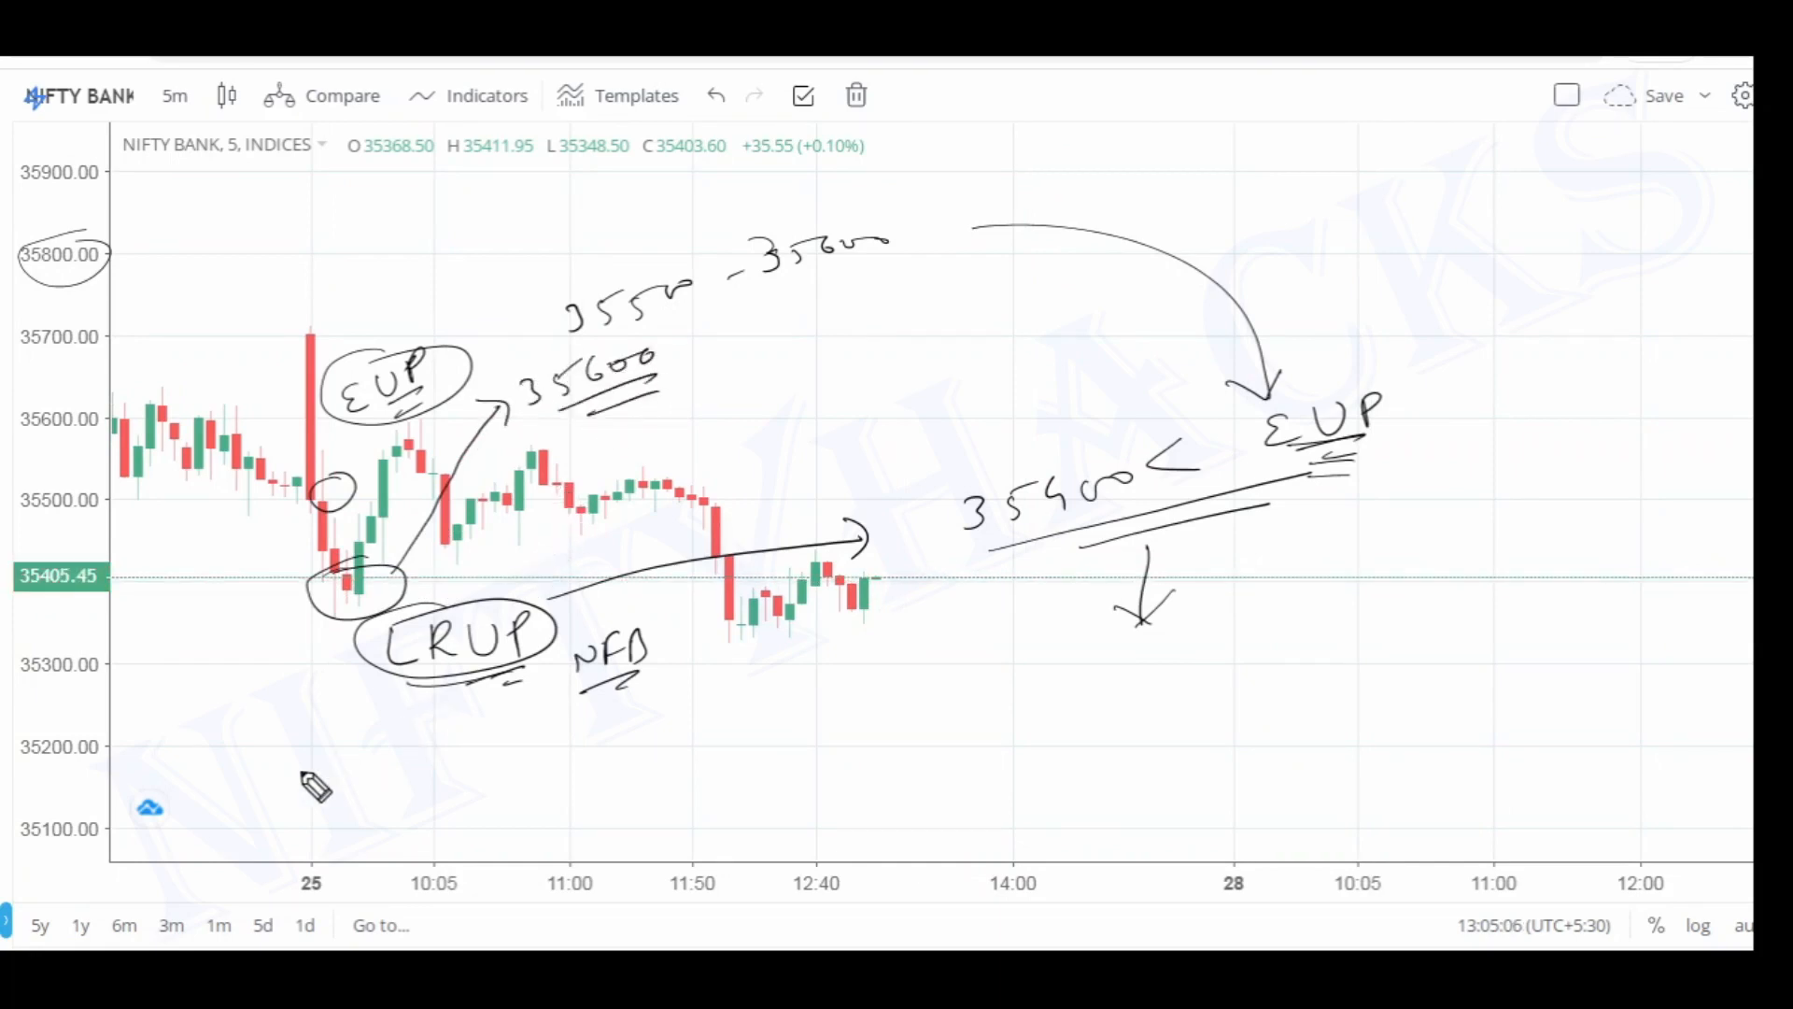
Clear the earlier annotations, circle the 35200 level, and draw a circle above the candles labelled with a double-underlined Exit
mouse_move(59, 745)
left_mouse_down()
mouse_move(140, 752)
mouse_move(27, 734)
mouse_move(40, 726)
left_mouse_up()
left_click(1763, 454)
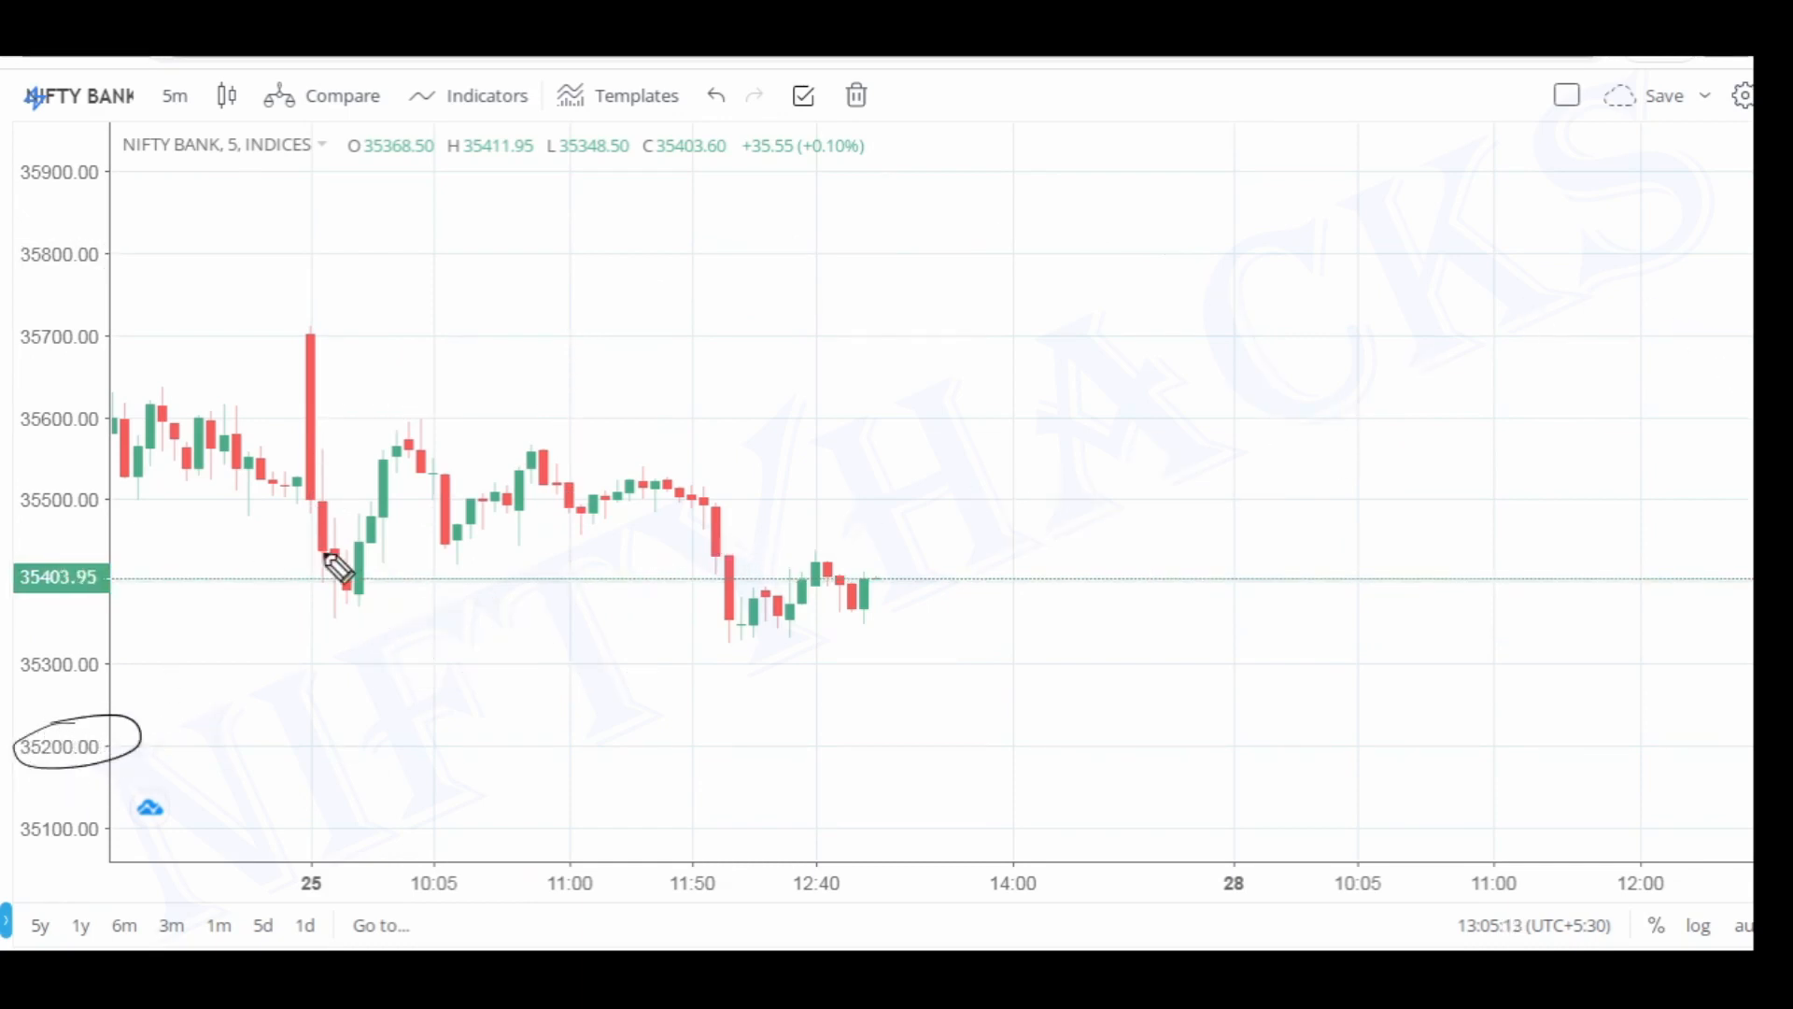
mouse_move(541, 378)
left_mouse_down()
mouse_move(661, 372)
mouse_move(704, 345)
mouse_move(729, 390)
left_mouse_up()
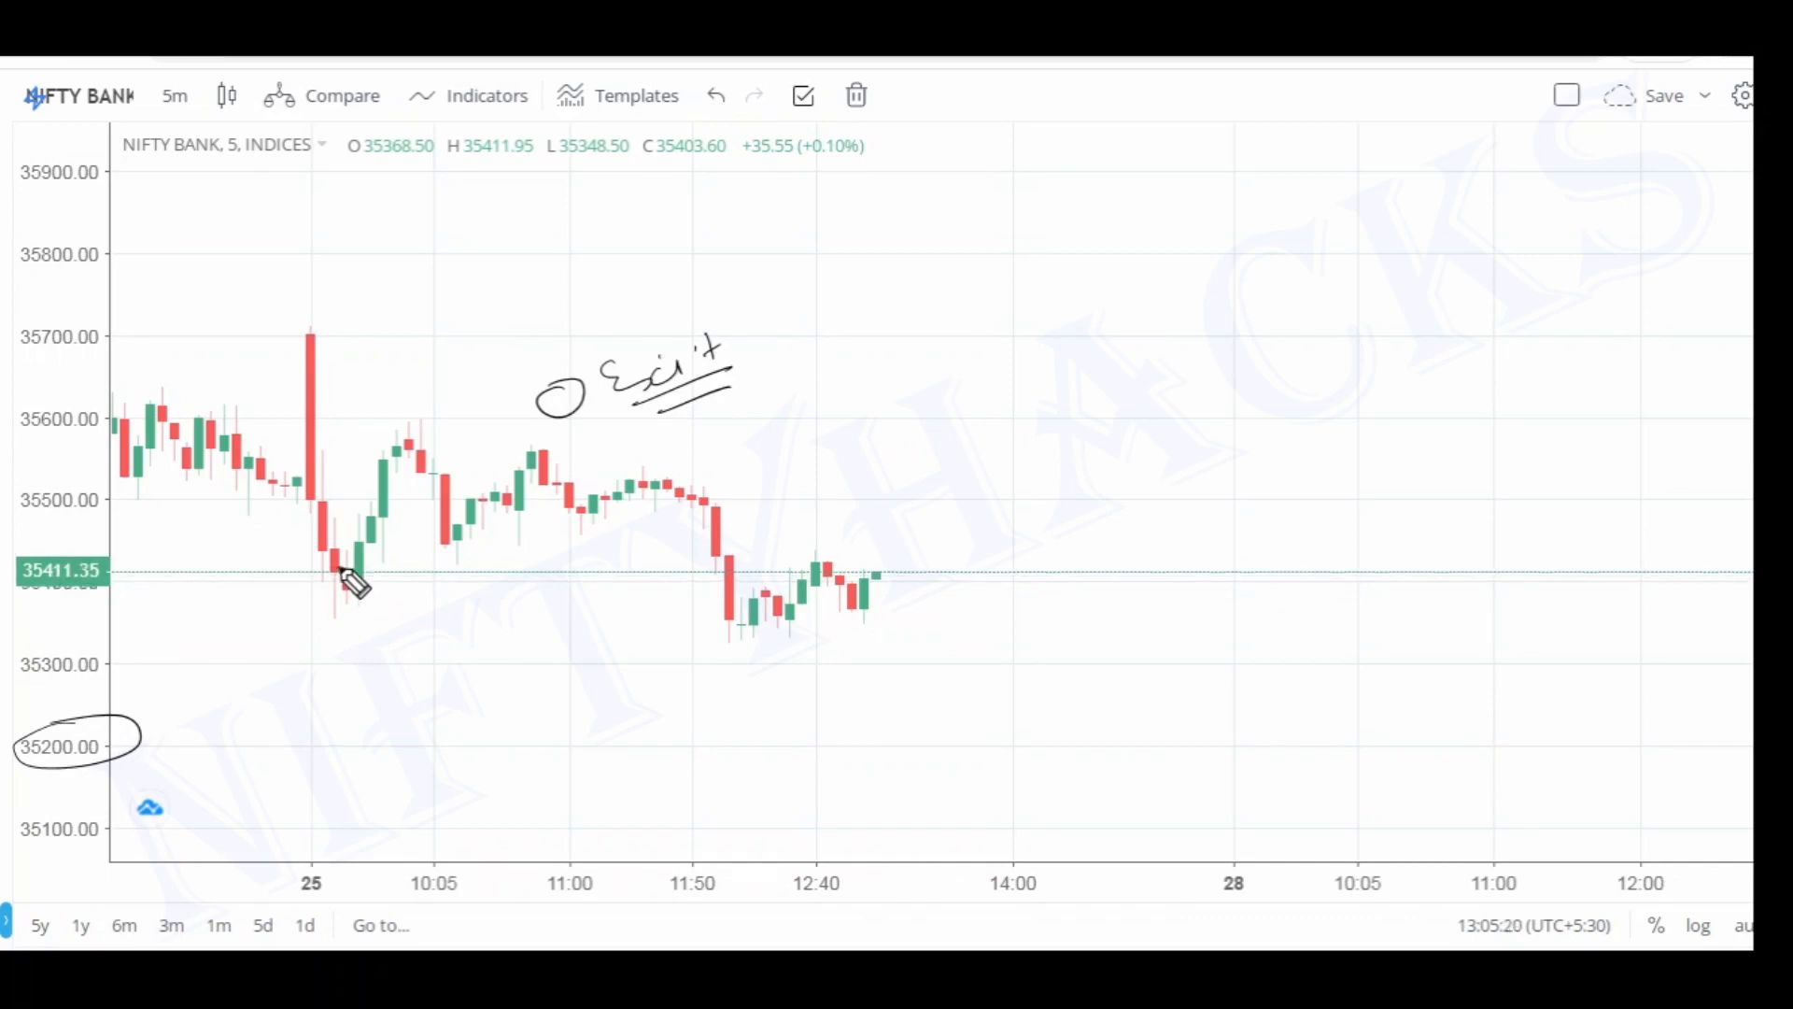
Circle the low near 35400 and draw arrows from it to EUP and on to a double-underlined 35400
left_click_drag(351, 577, 370, 579)
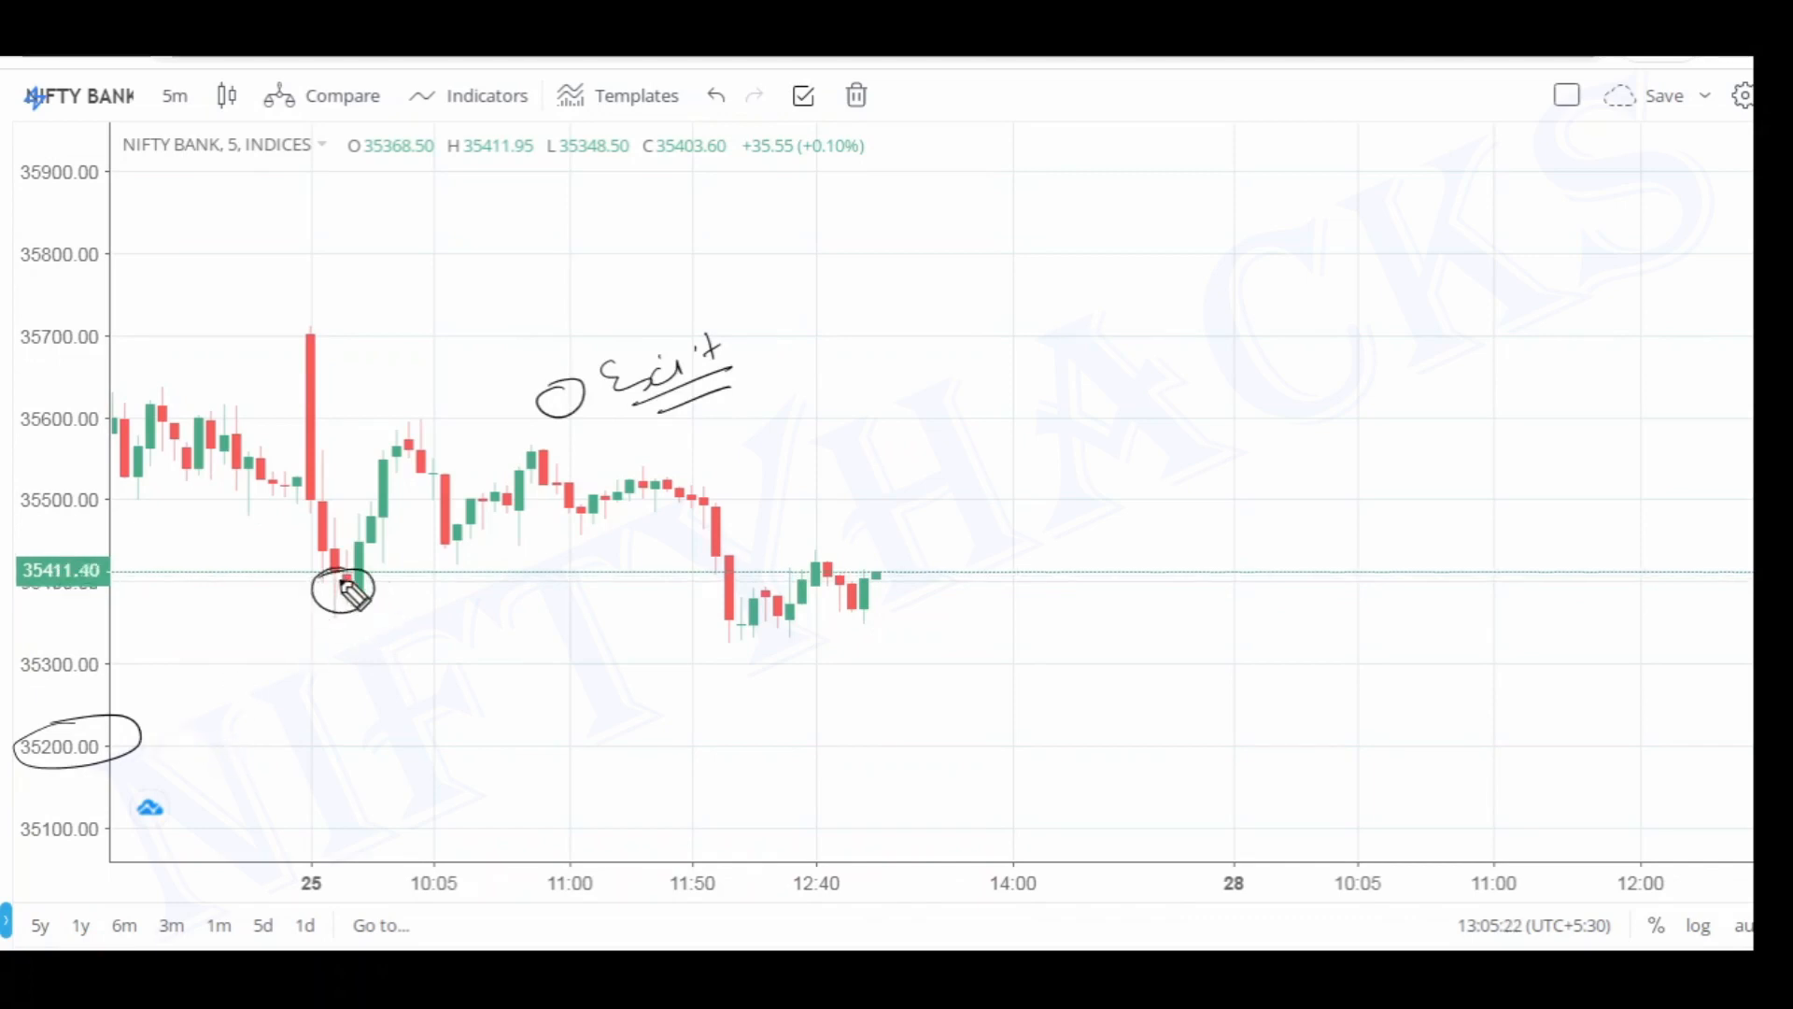
mouse_move(372, 594)
left_mouse_down()
mouse_move(467, 648)
mouse_move(690, 668)
left_mouse_up()
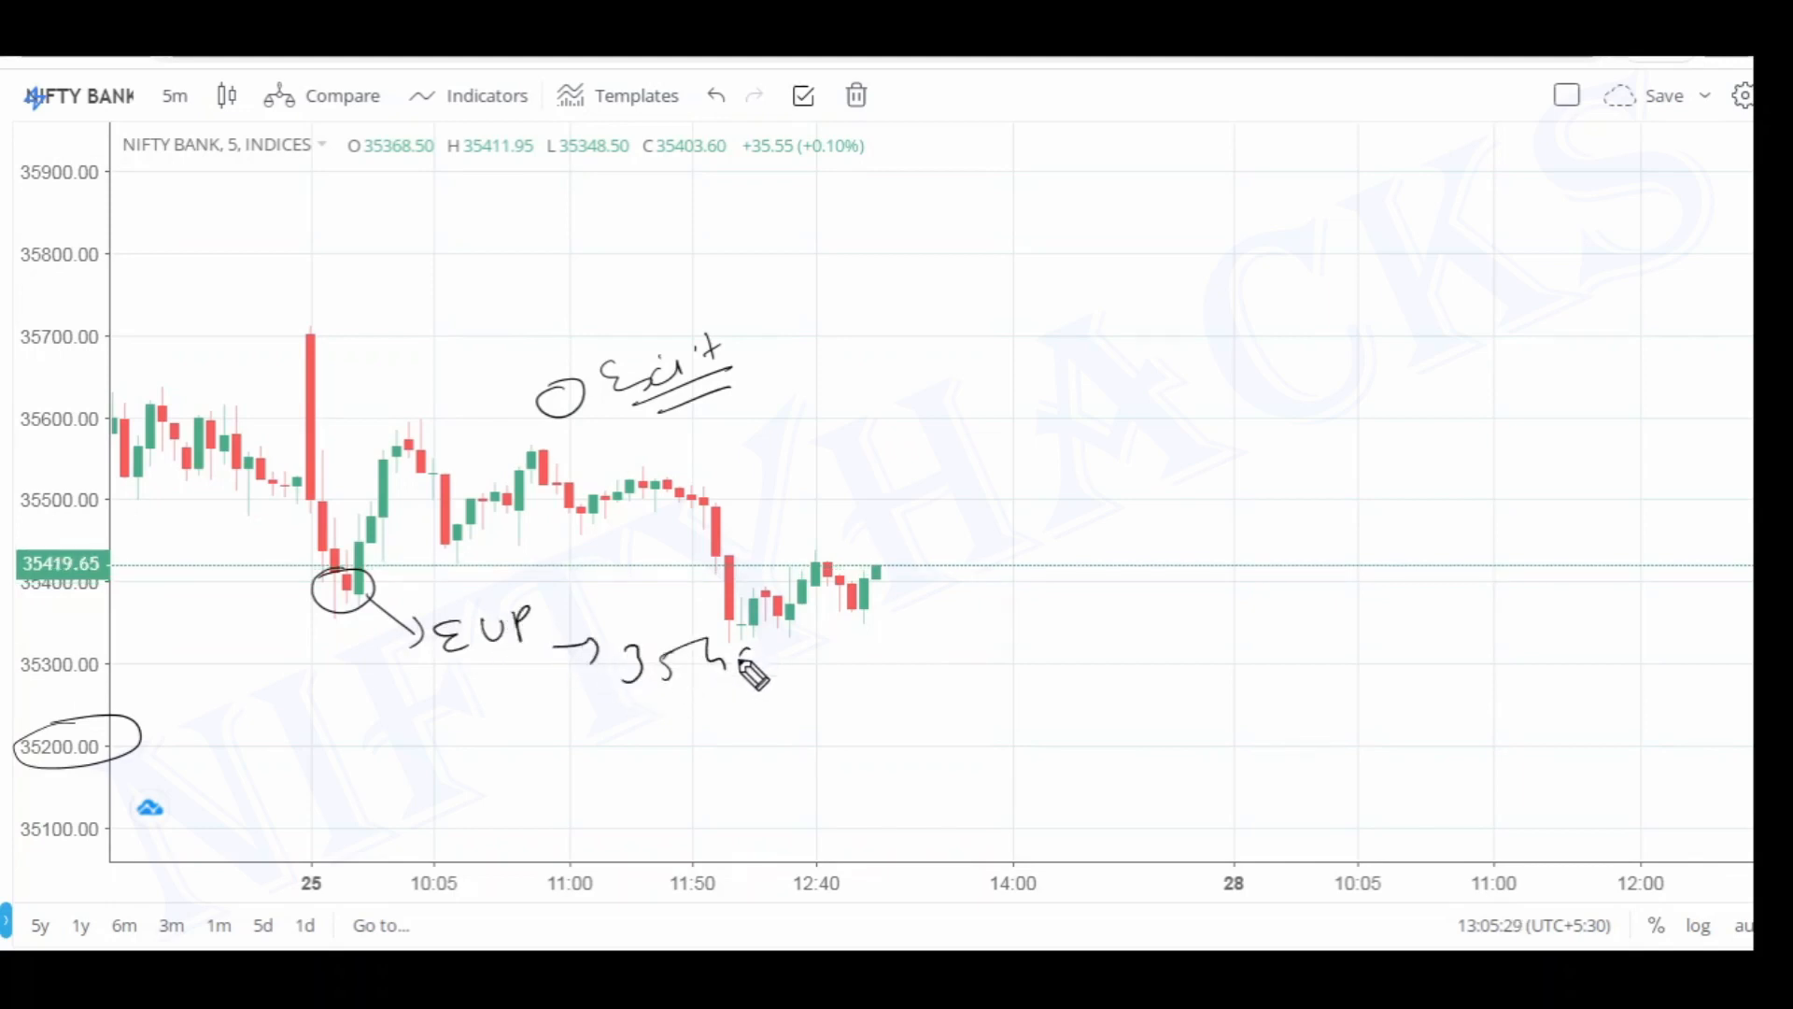
left_click_drag(745, 661, 775, 647)
left_click_drag(705, 689, 764, 678)
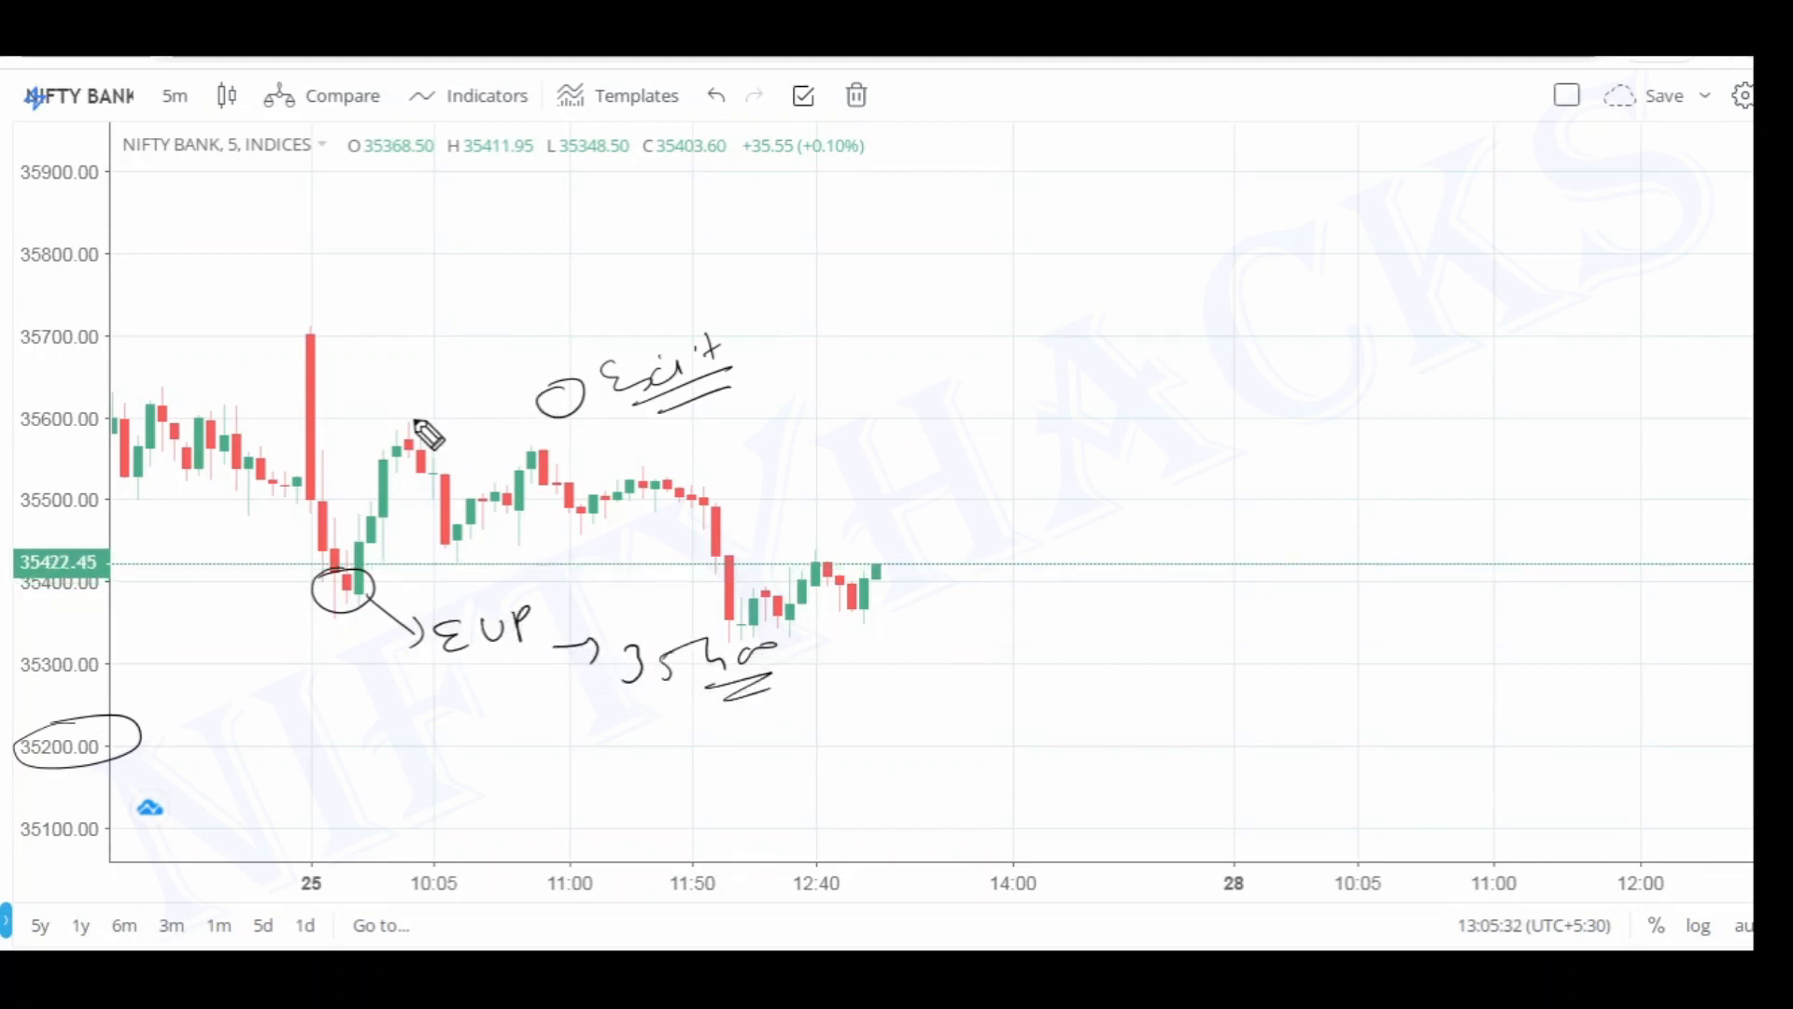
Circle the high near 35600 and write an underlined repair condition label above it
left_click_drag(420, 433, 417, 412)
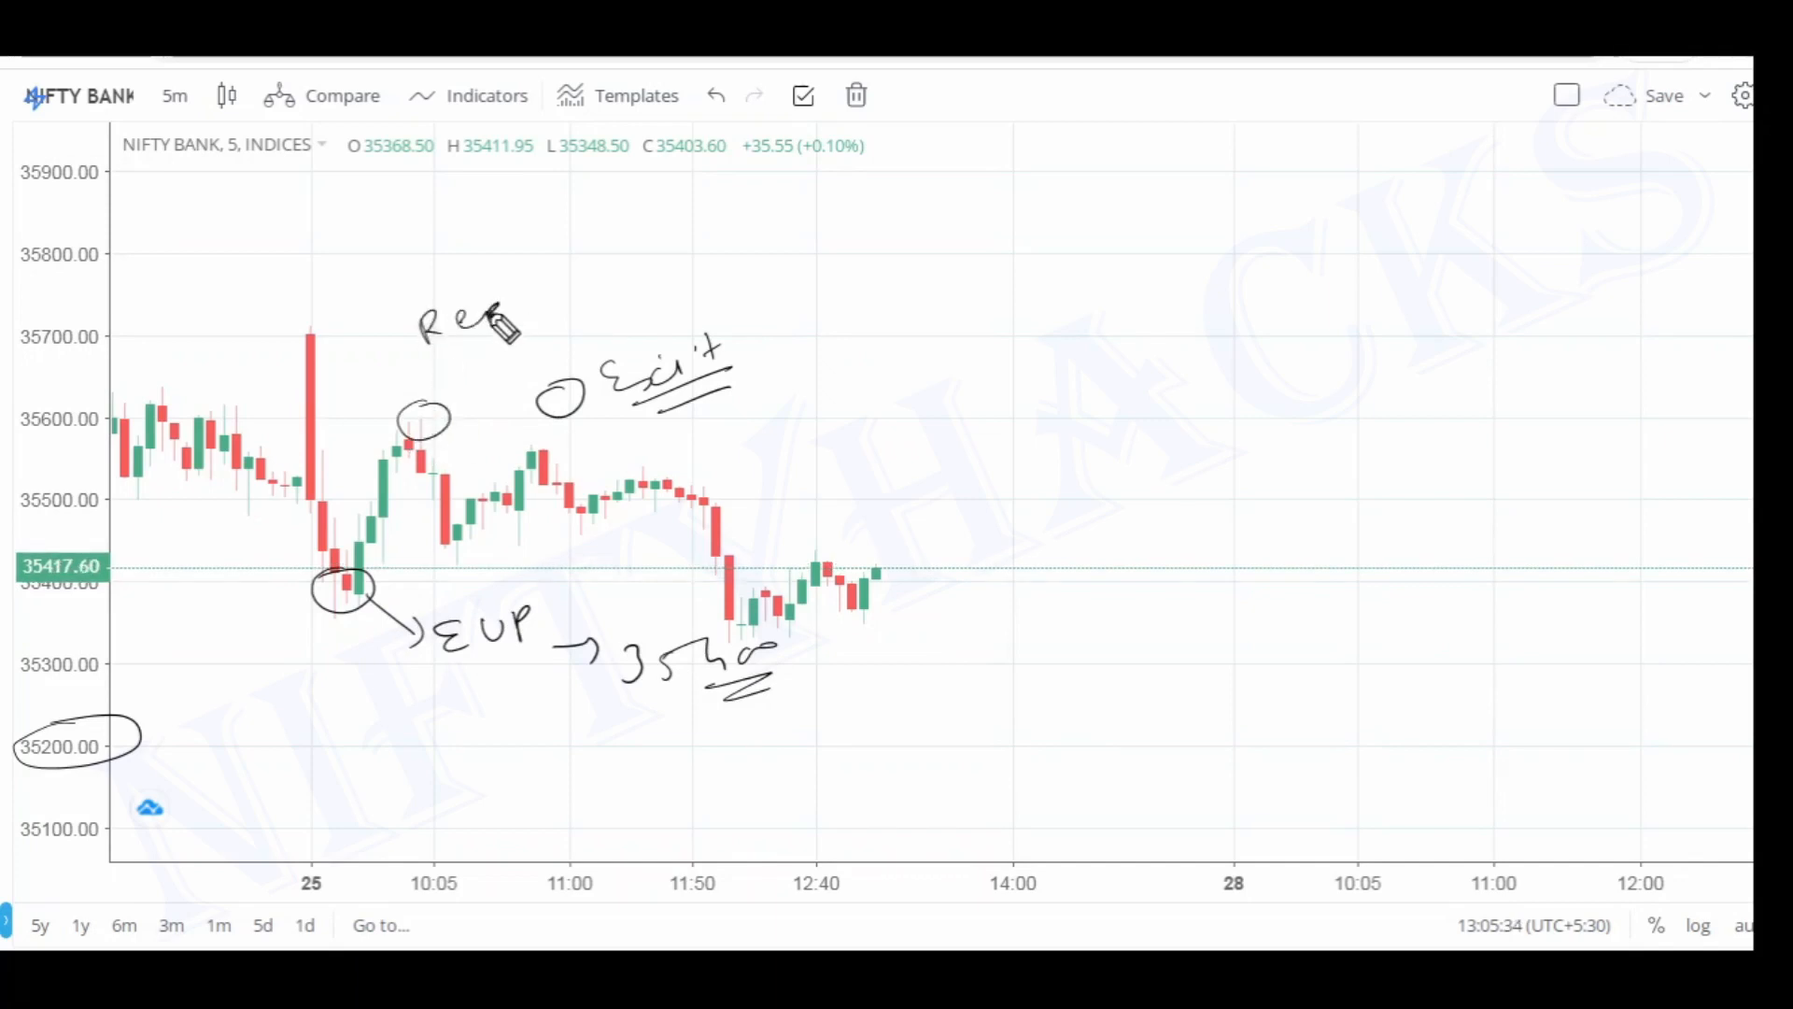
left_click_drag(495, 313, 529, 301)
left_click_drag(636, 240, 746, 220)
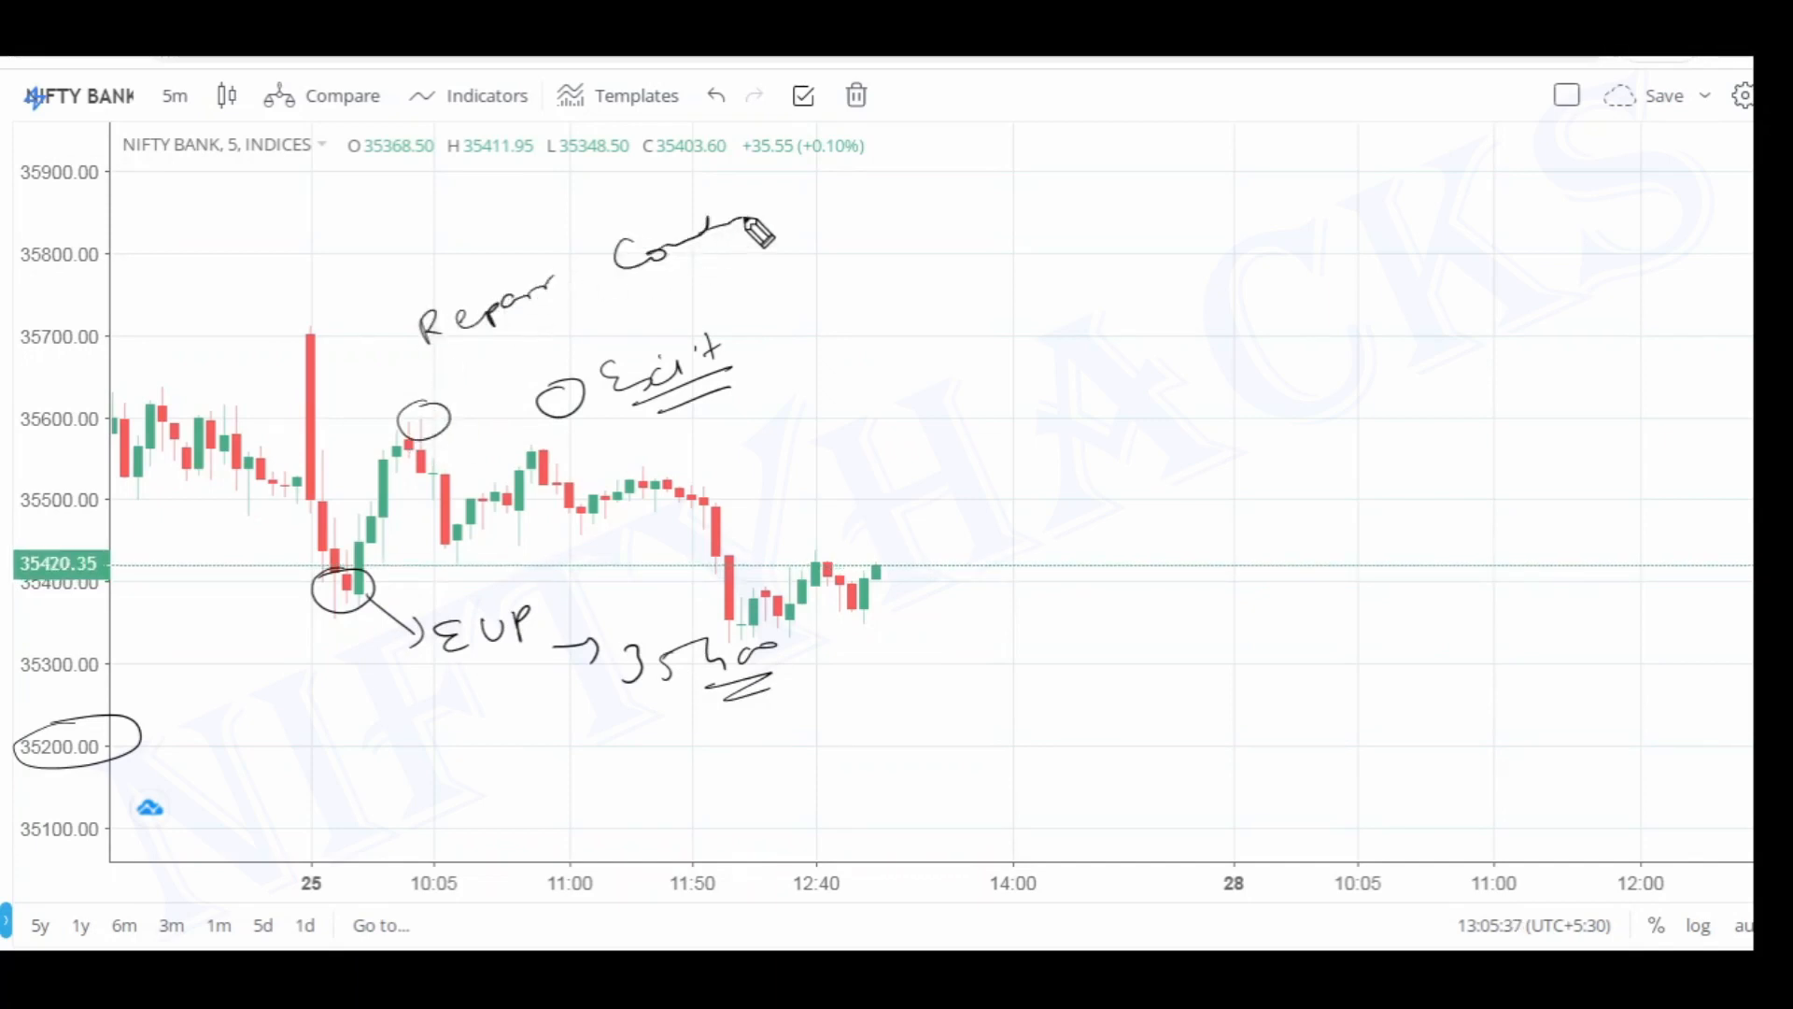
left_click_drag(576, 313, 724, 266)
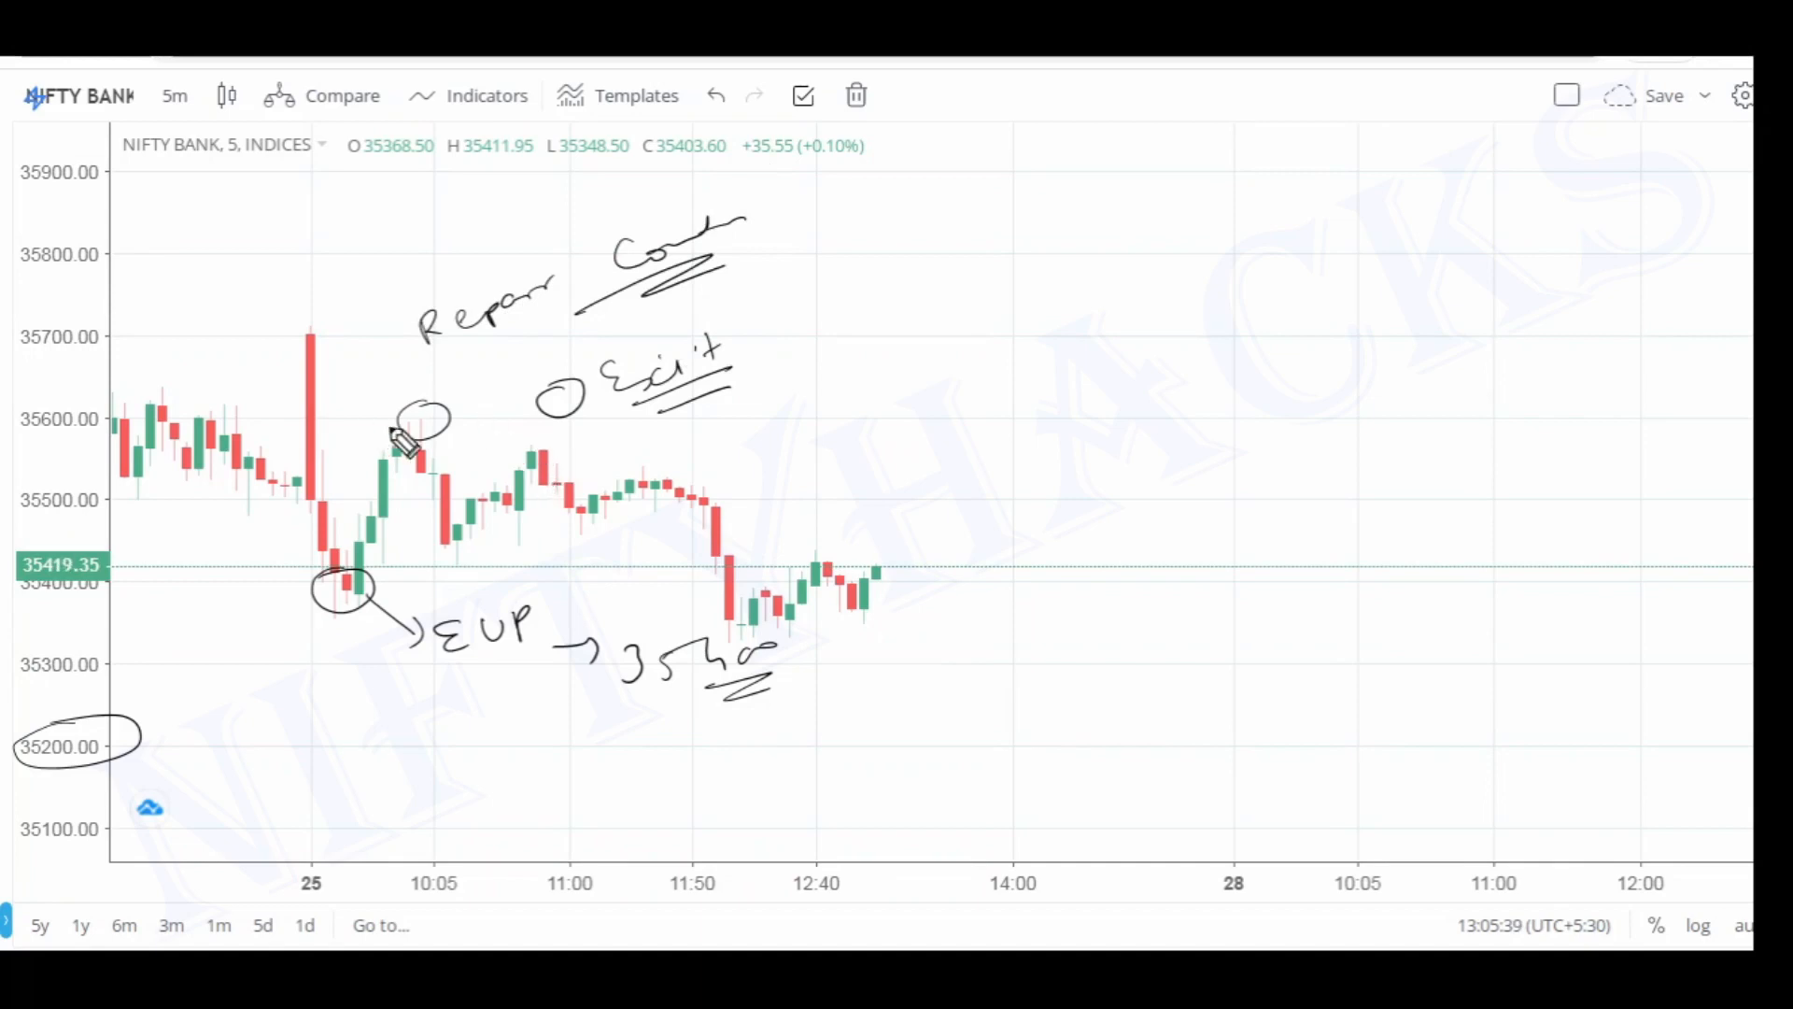
Write the comparison LRUP 35600 > EUP, circle the EUP beside the low, and underline both compared terms
left_click_drag(793, 280, 822, 311)
left_click_drag(837, 275, 841, 302)
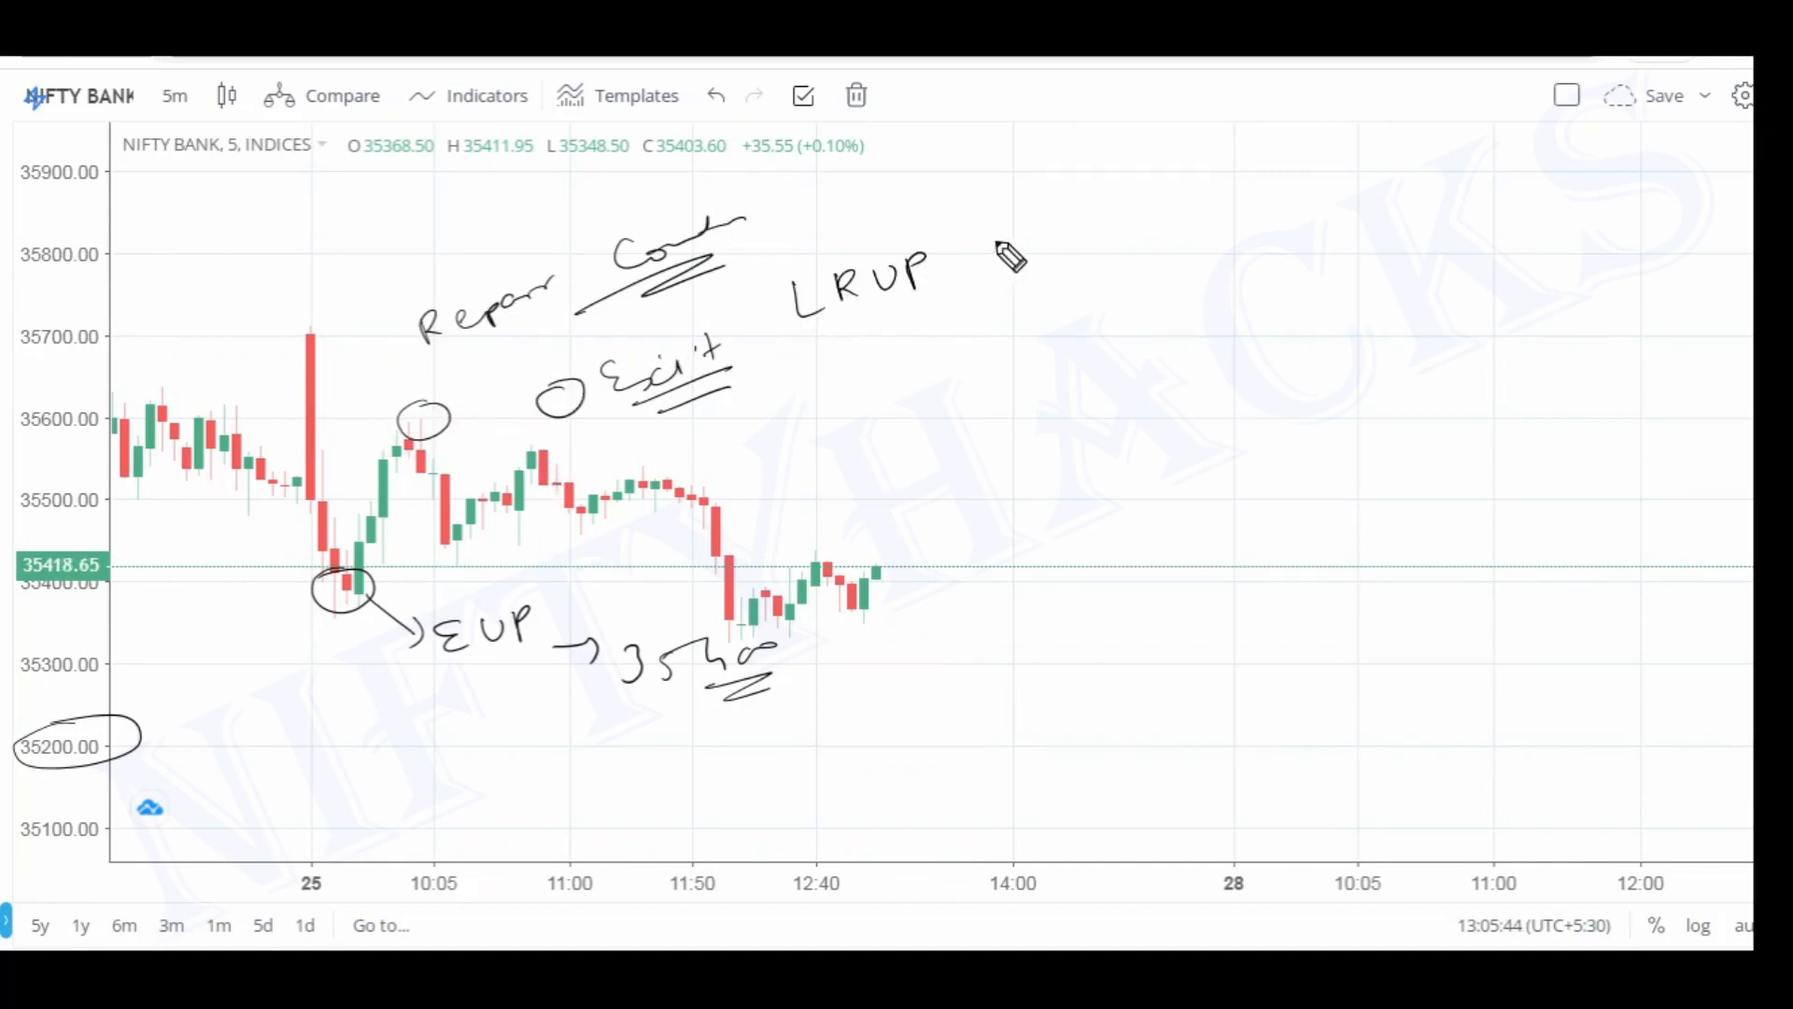
left_click_drag(1025, 245, 1061, 231)
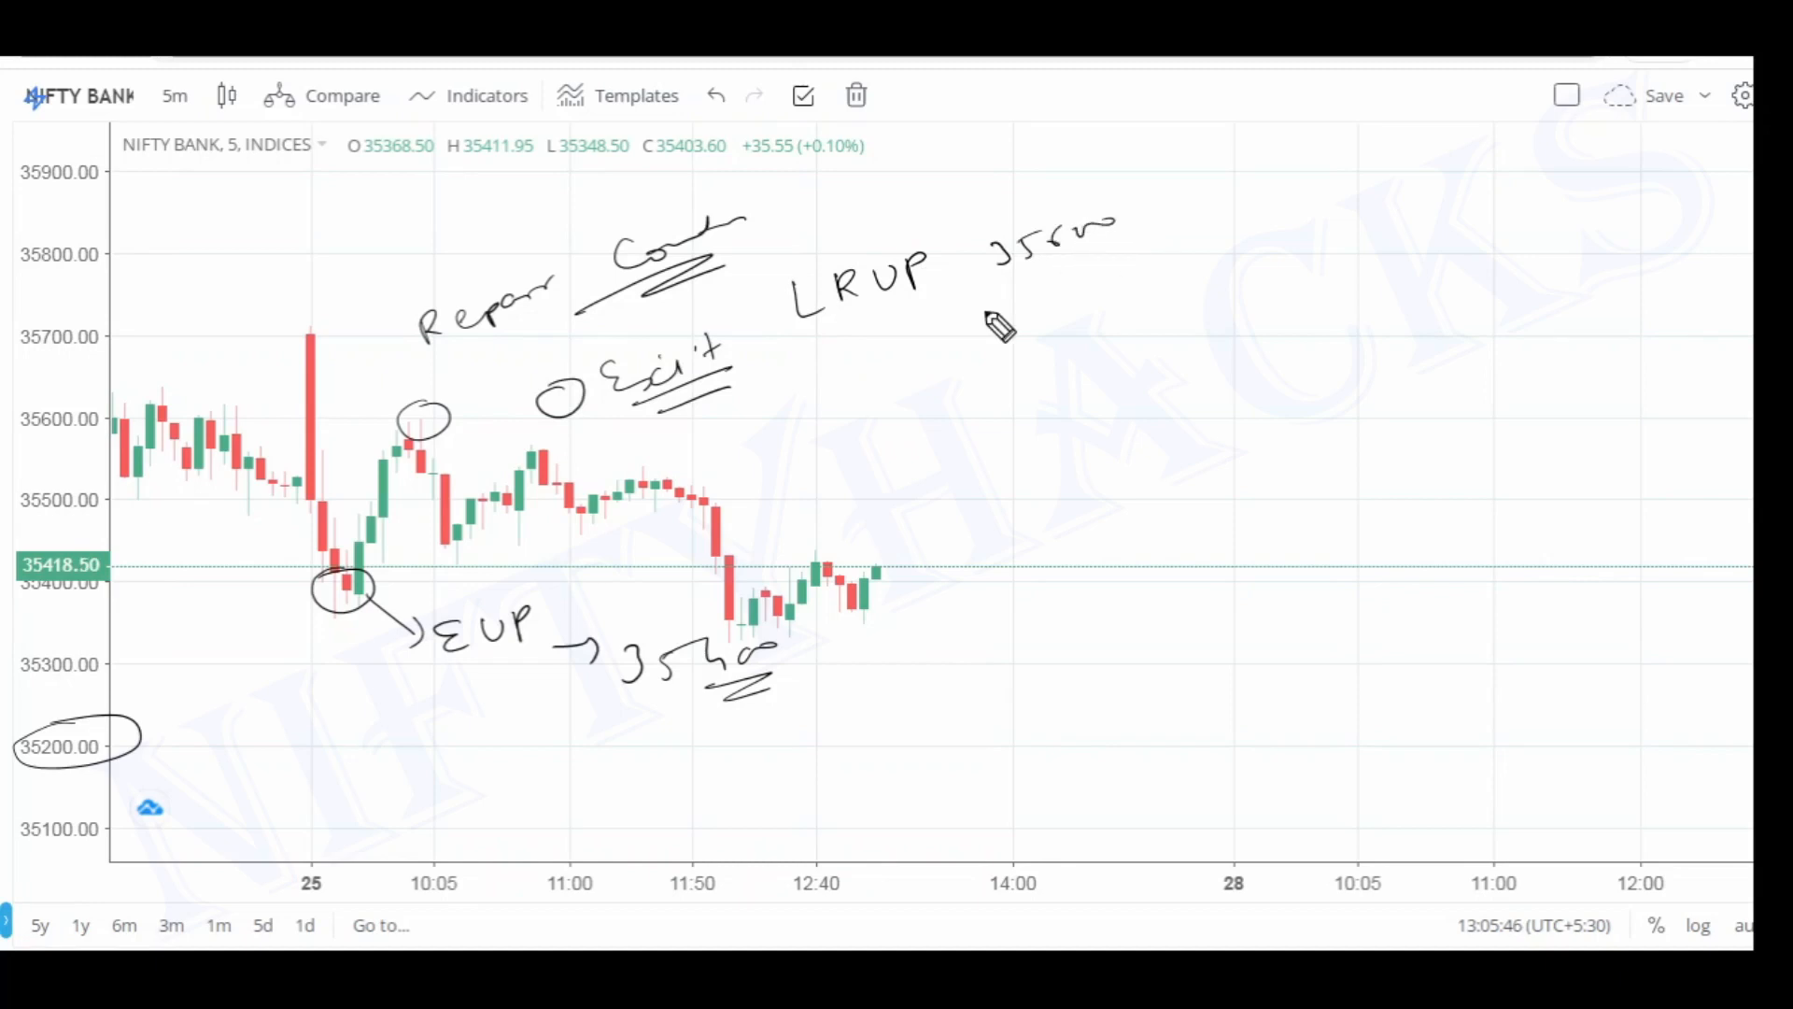
mouse_move(558, 602)
left_mouse_down()
mouse_move(429, 669)
mouse_move(571, 612)
left_mouse_up()
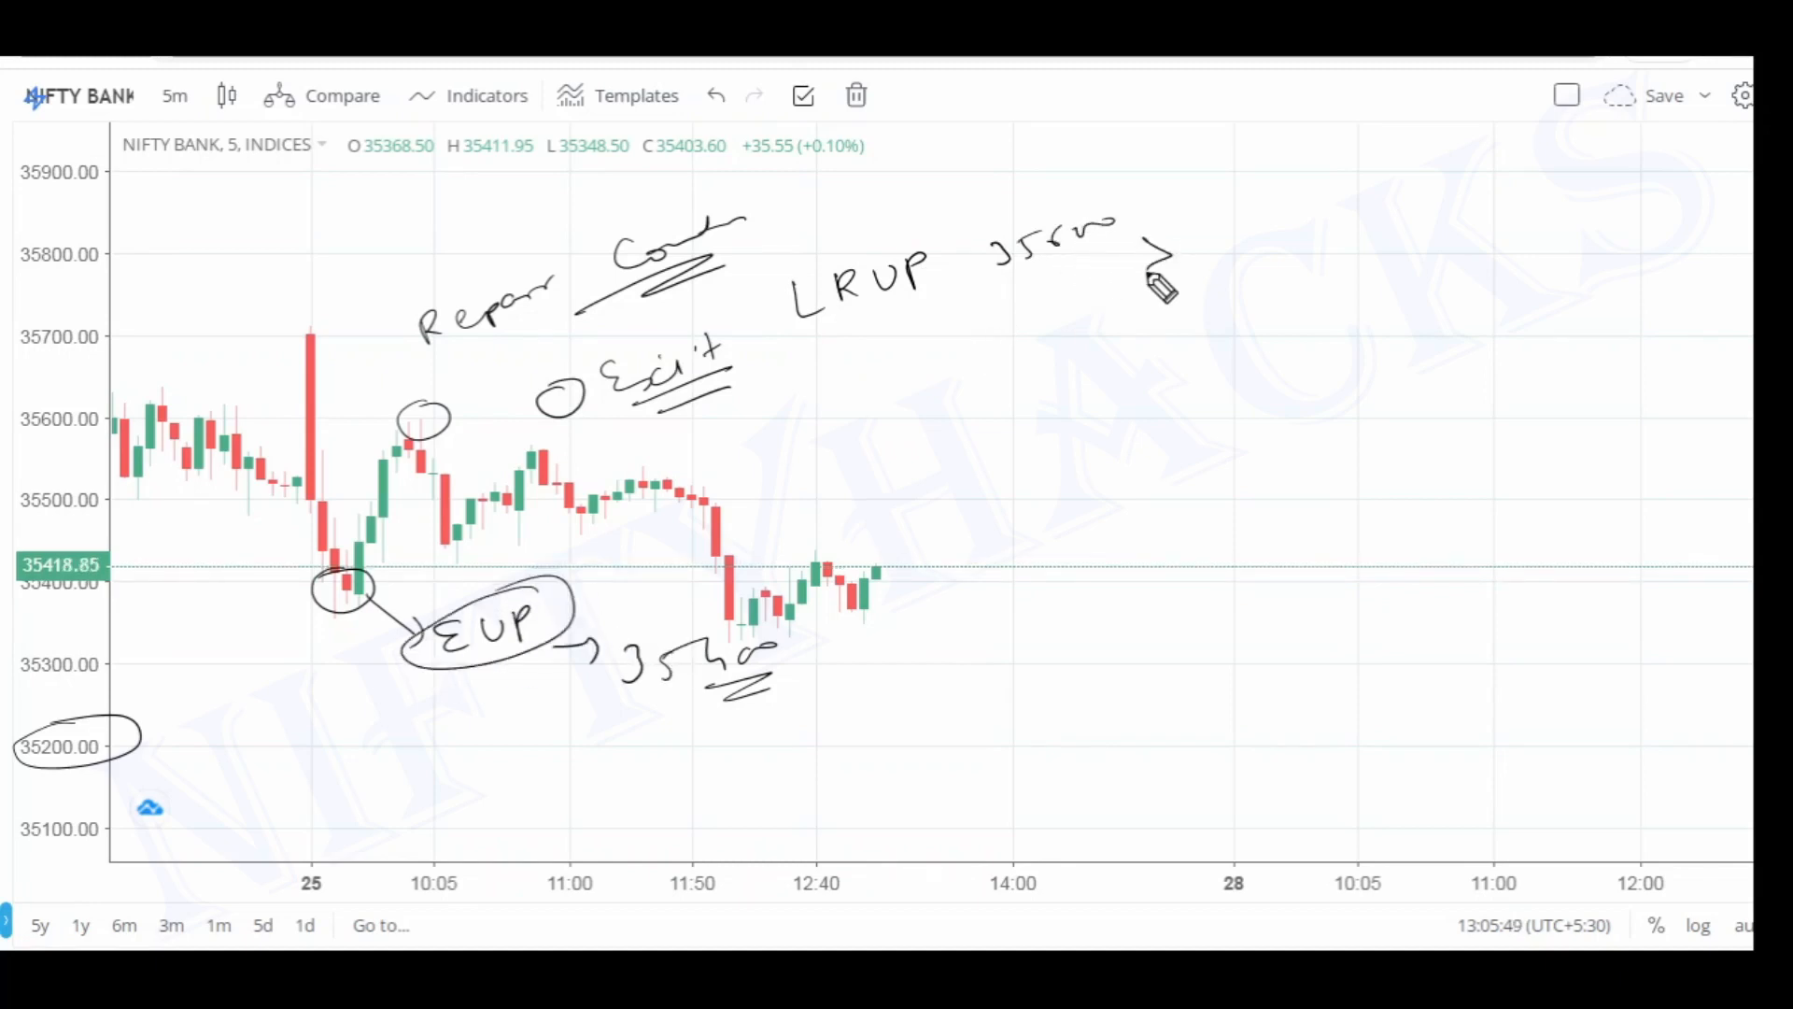
mouse_move(1168, 311)
left_mouse_down()
mouse_move(1156, 346)
mouse_move(1261, 322)
mouse_move(1214, 374)
left_mouse_up()
mouse_move(844, 333)
left_mouse_down()
mouse_move(1022, 283)
mouse_move(945, 323)
left_mouse_up()
left_click_drag(1163, 373, 1240, 371)
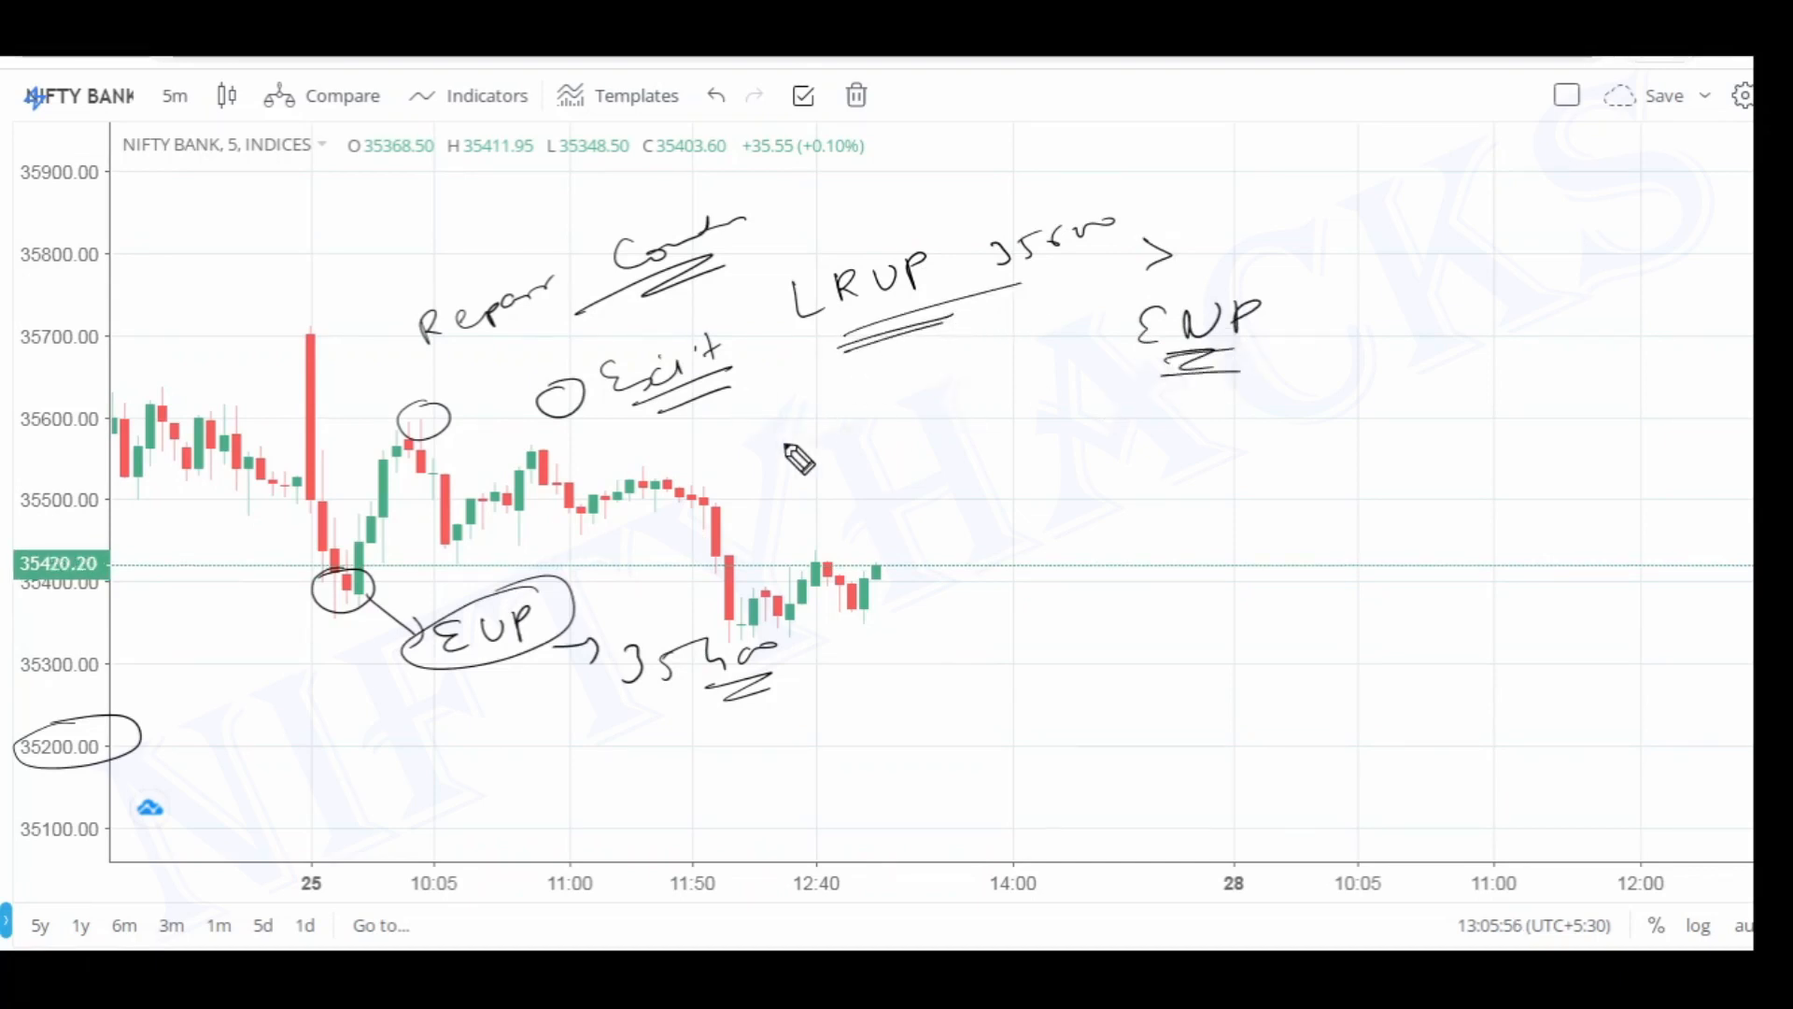
Draw an upward arrow beneath the underlined Exit label on the chart and return to Set 2's Entry conditions
mouse_move(750, 472)
left_mouse_down()
mouse_move(760, 409)
mouse_move(773, 437)
left_mouse_up()
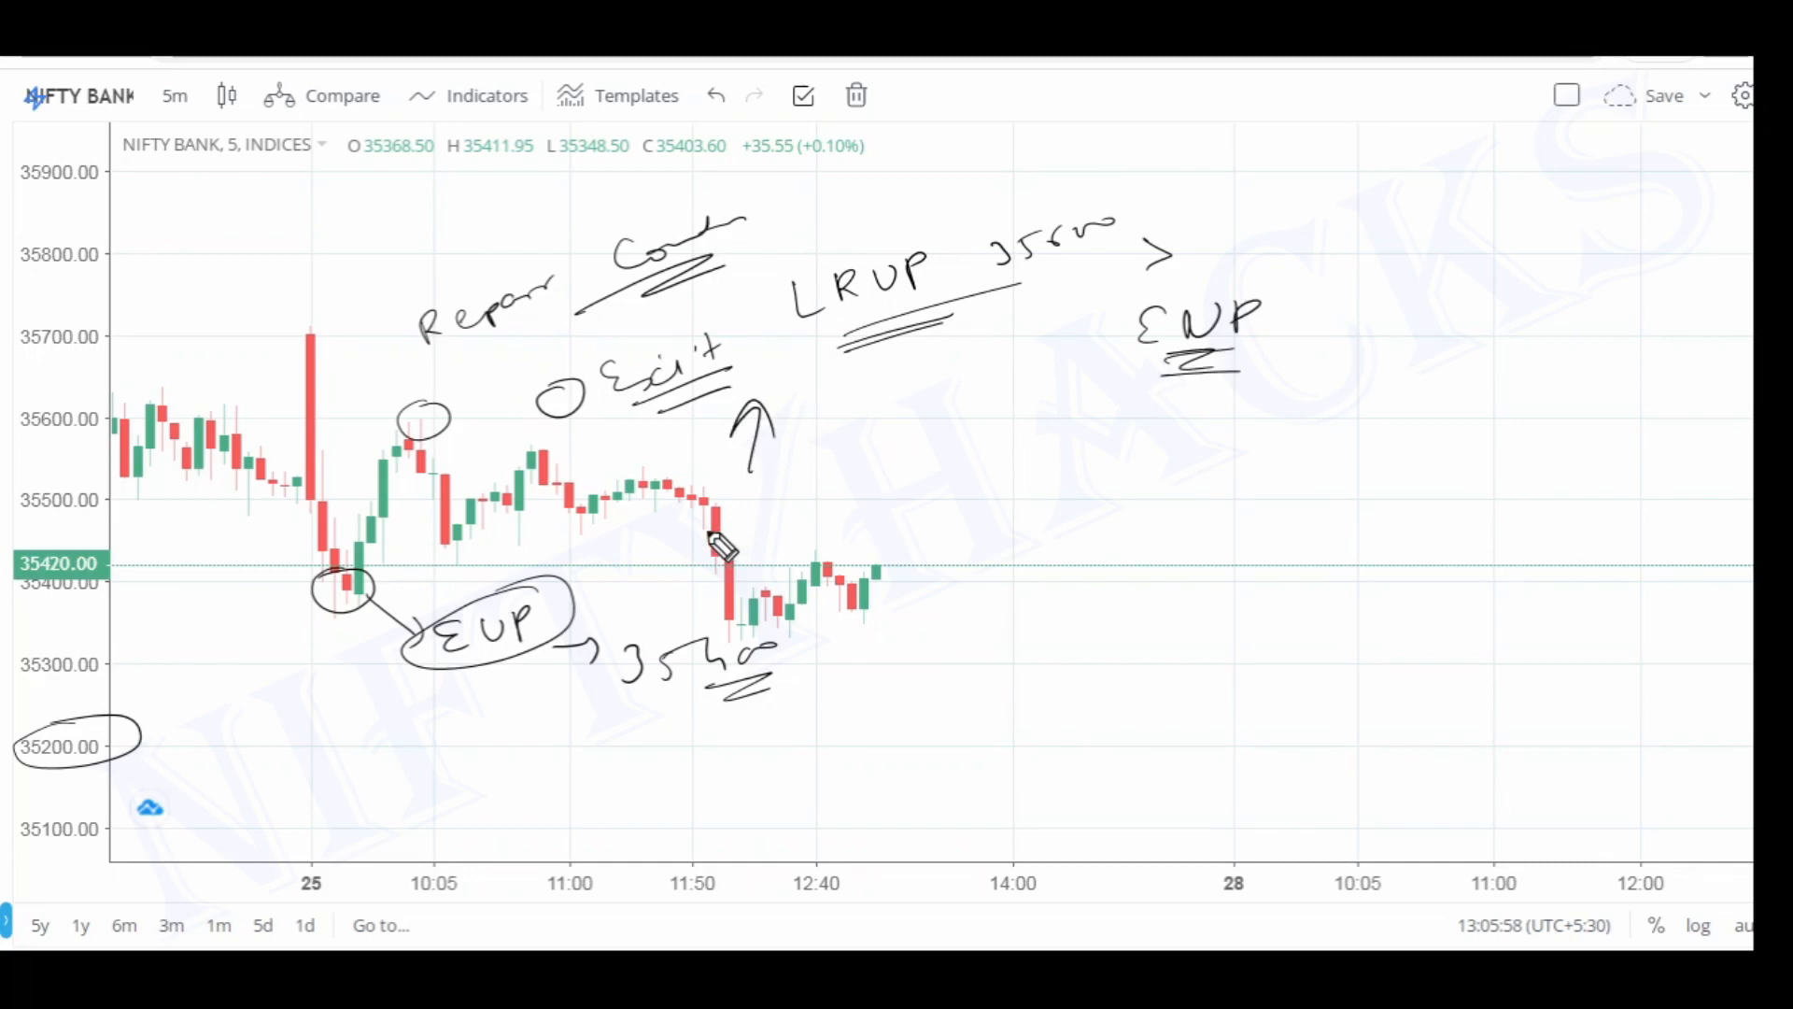
left_click(1755, 359)
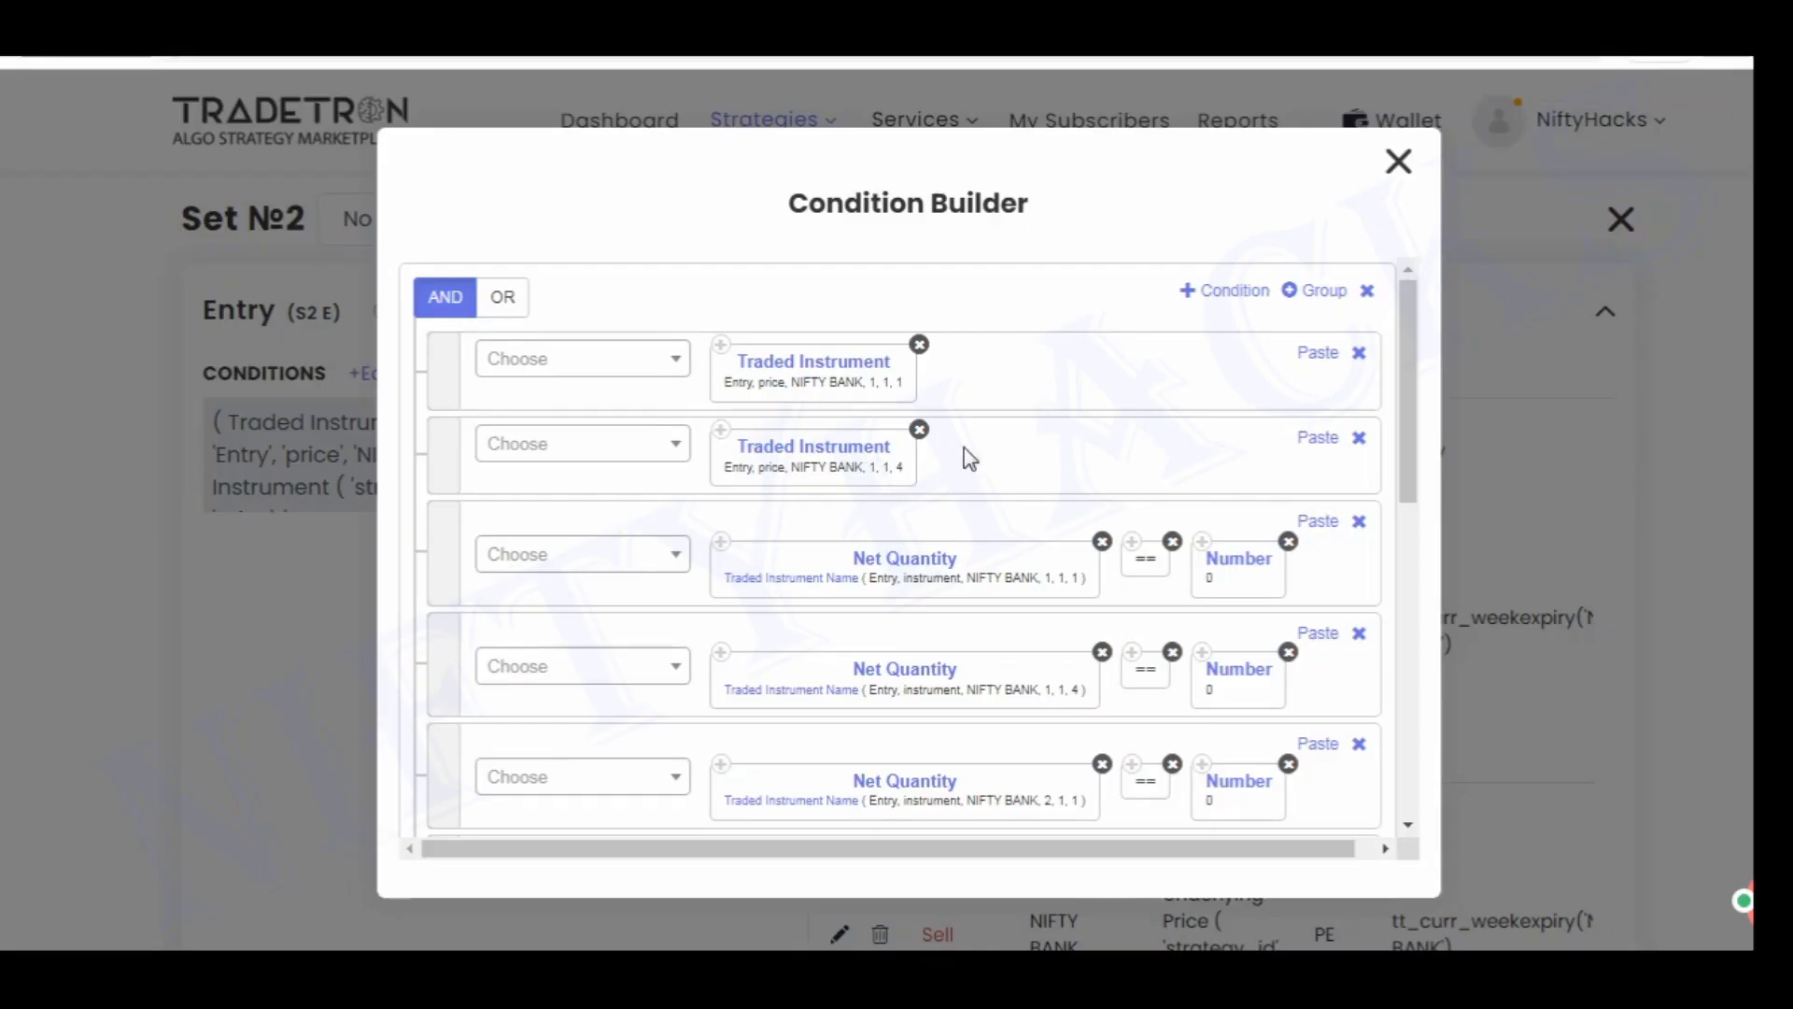
Review the last repaired versus entry underlying price comparison, inspect its first Round term's parameters, and close the Entry conditions
scroll(1073, 428, "down", 10)
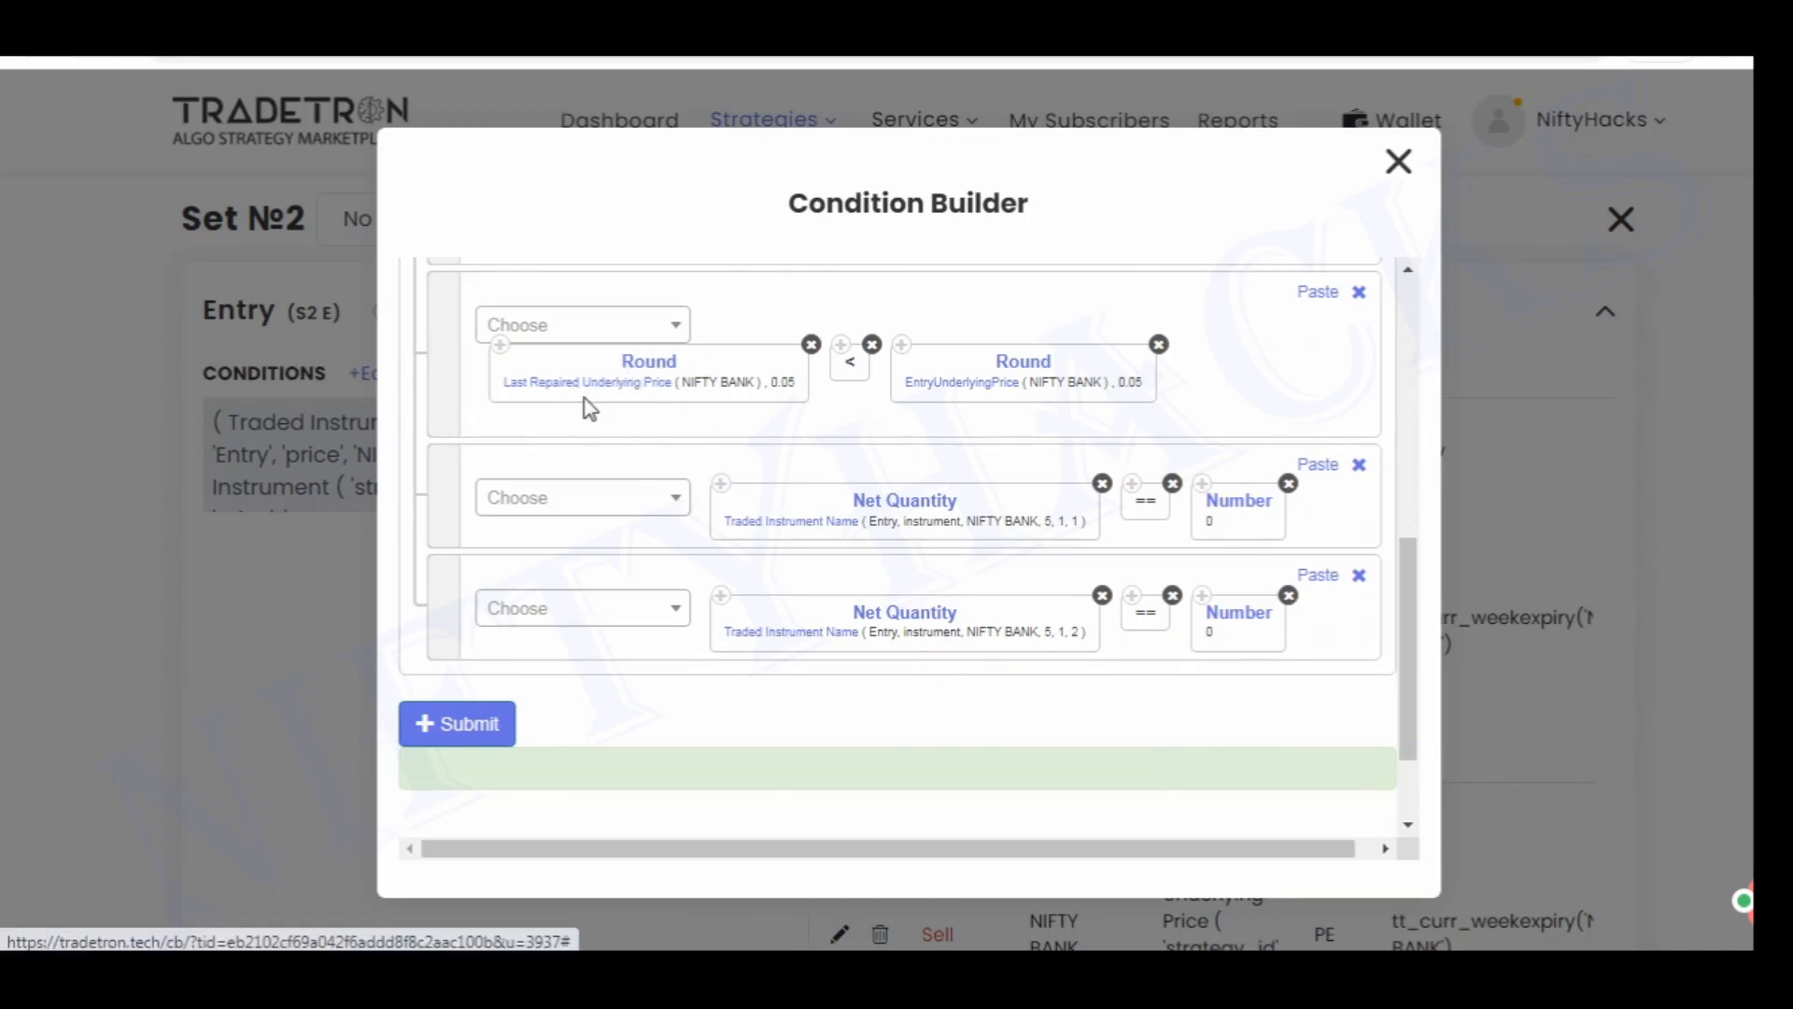
left_click(647, 373)
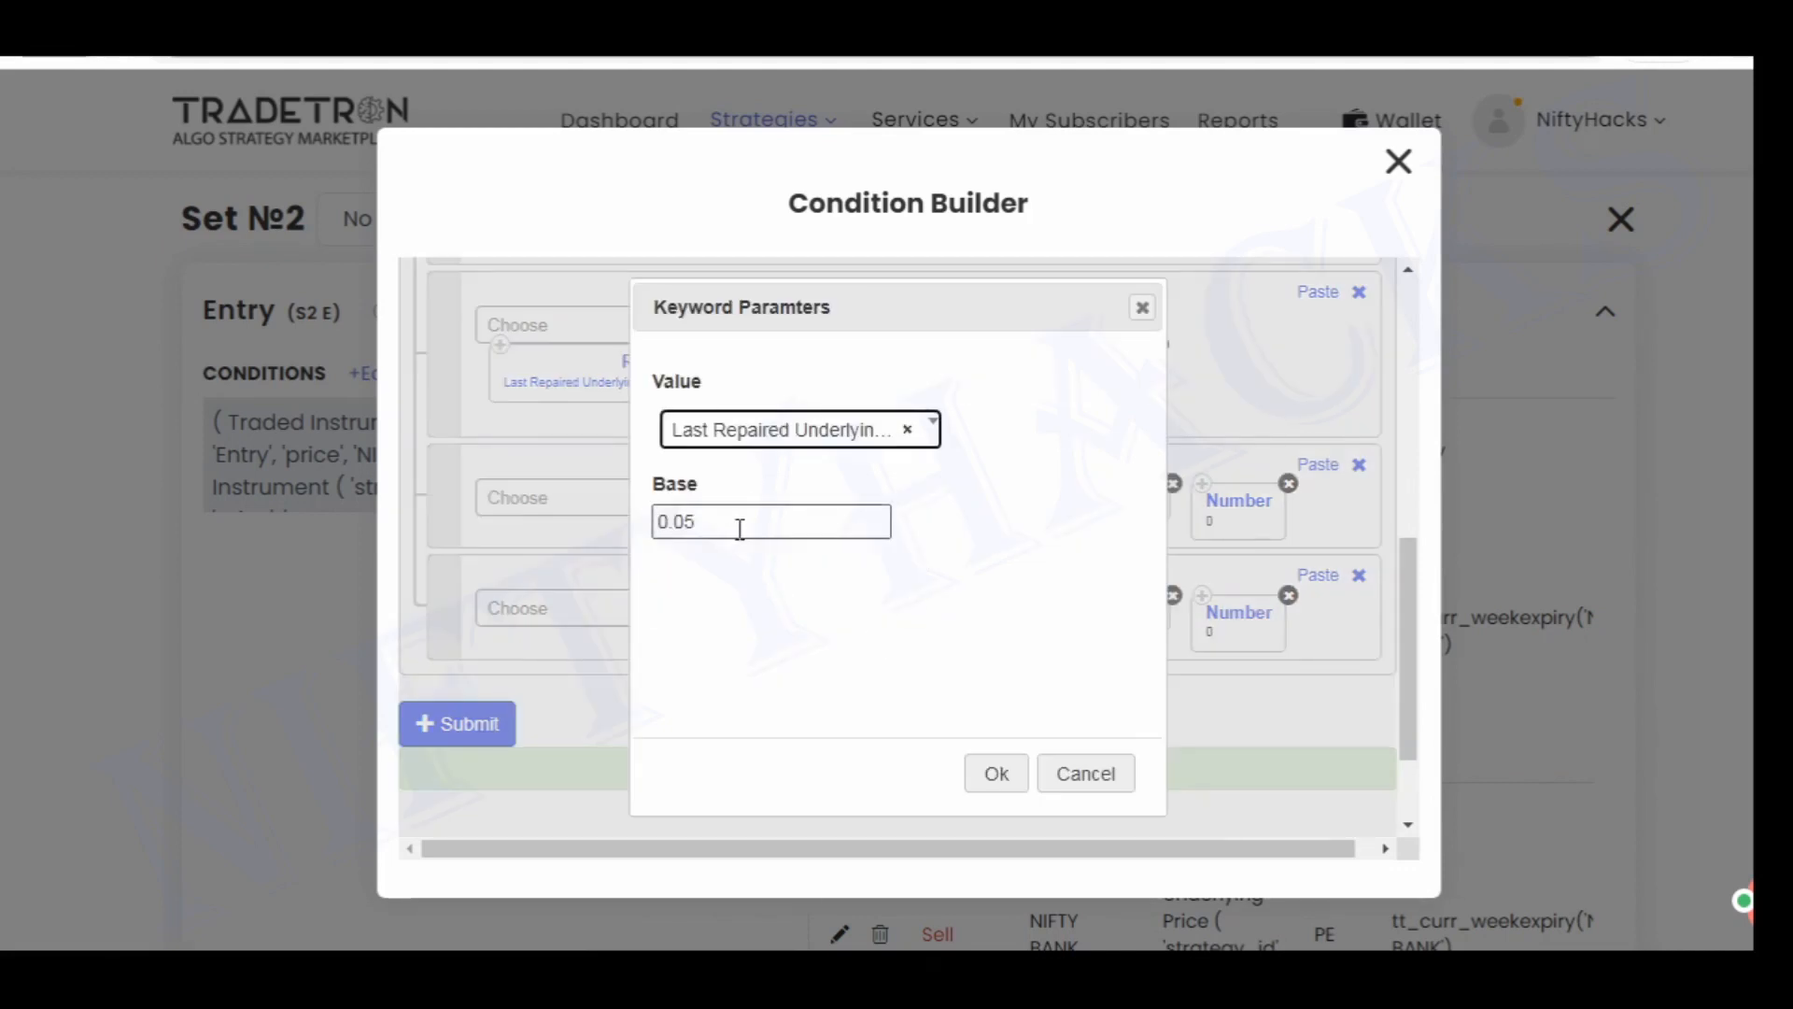
left_click(739, 528)
left_click(1062, 567)
left_click(1142, 309)
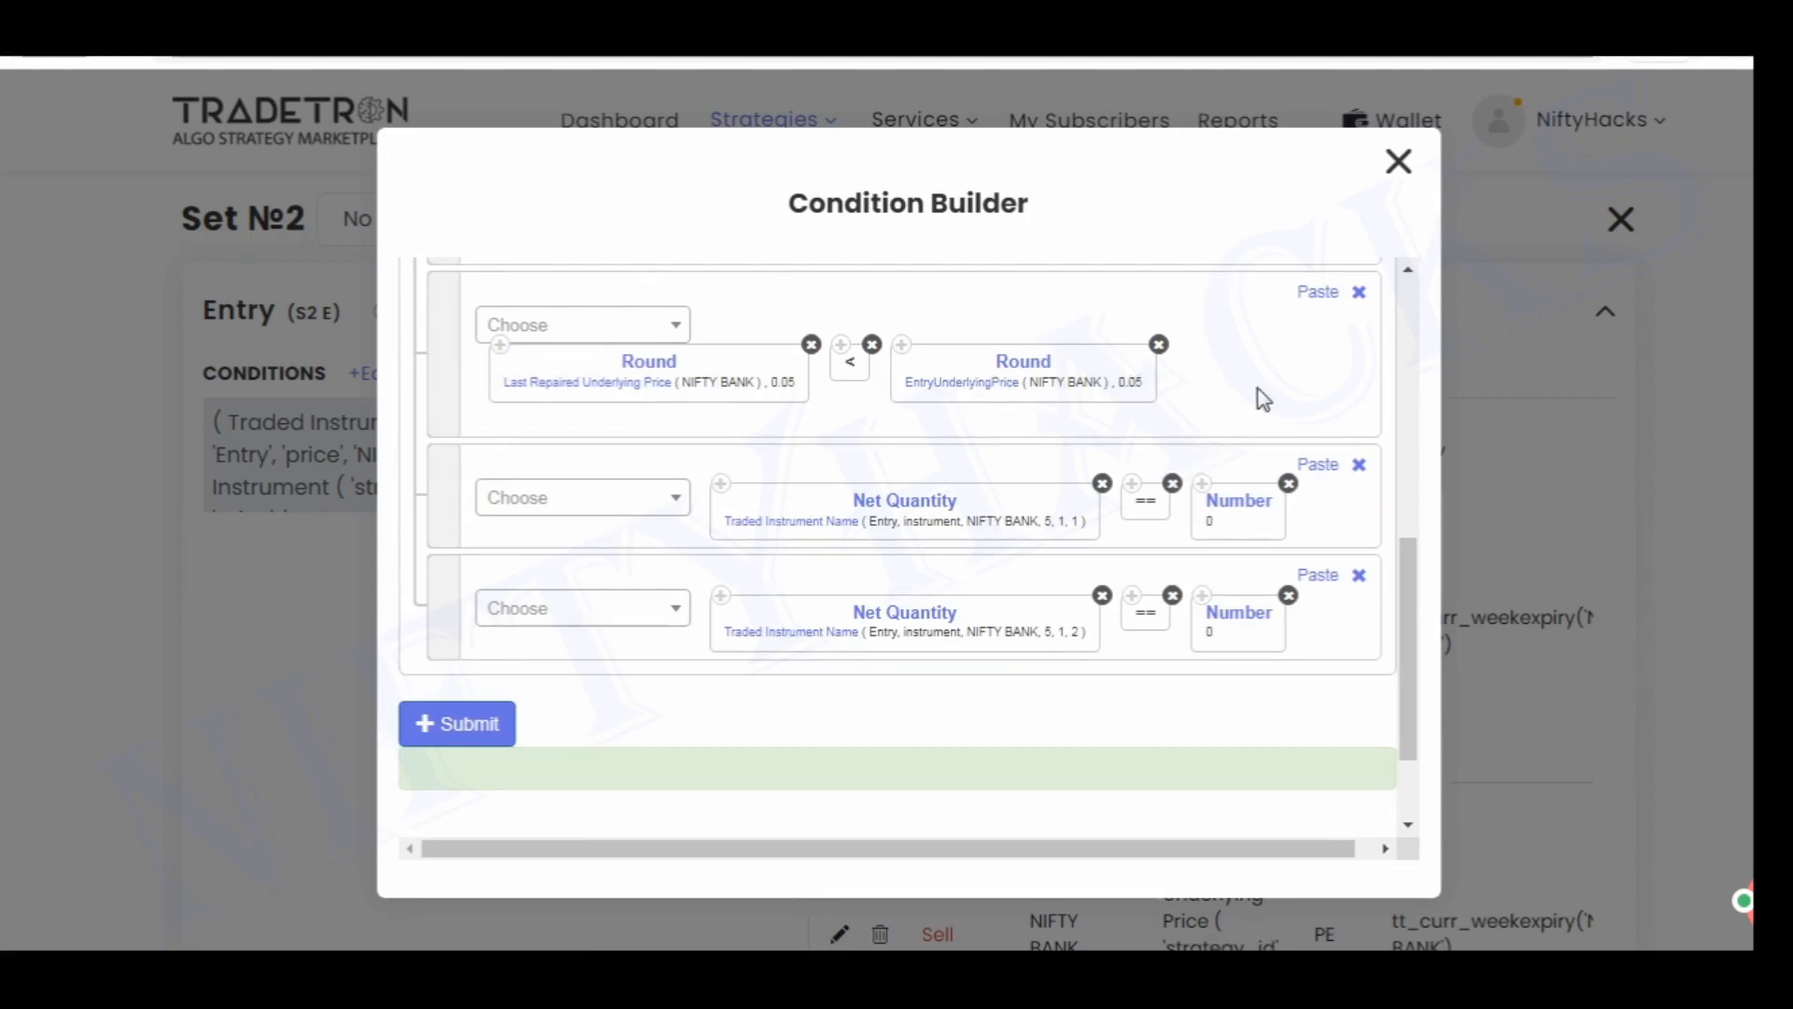
left_click(1396, 163)
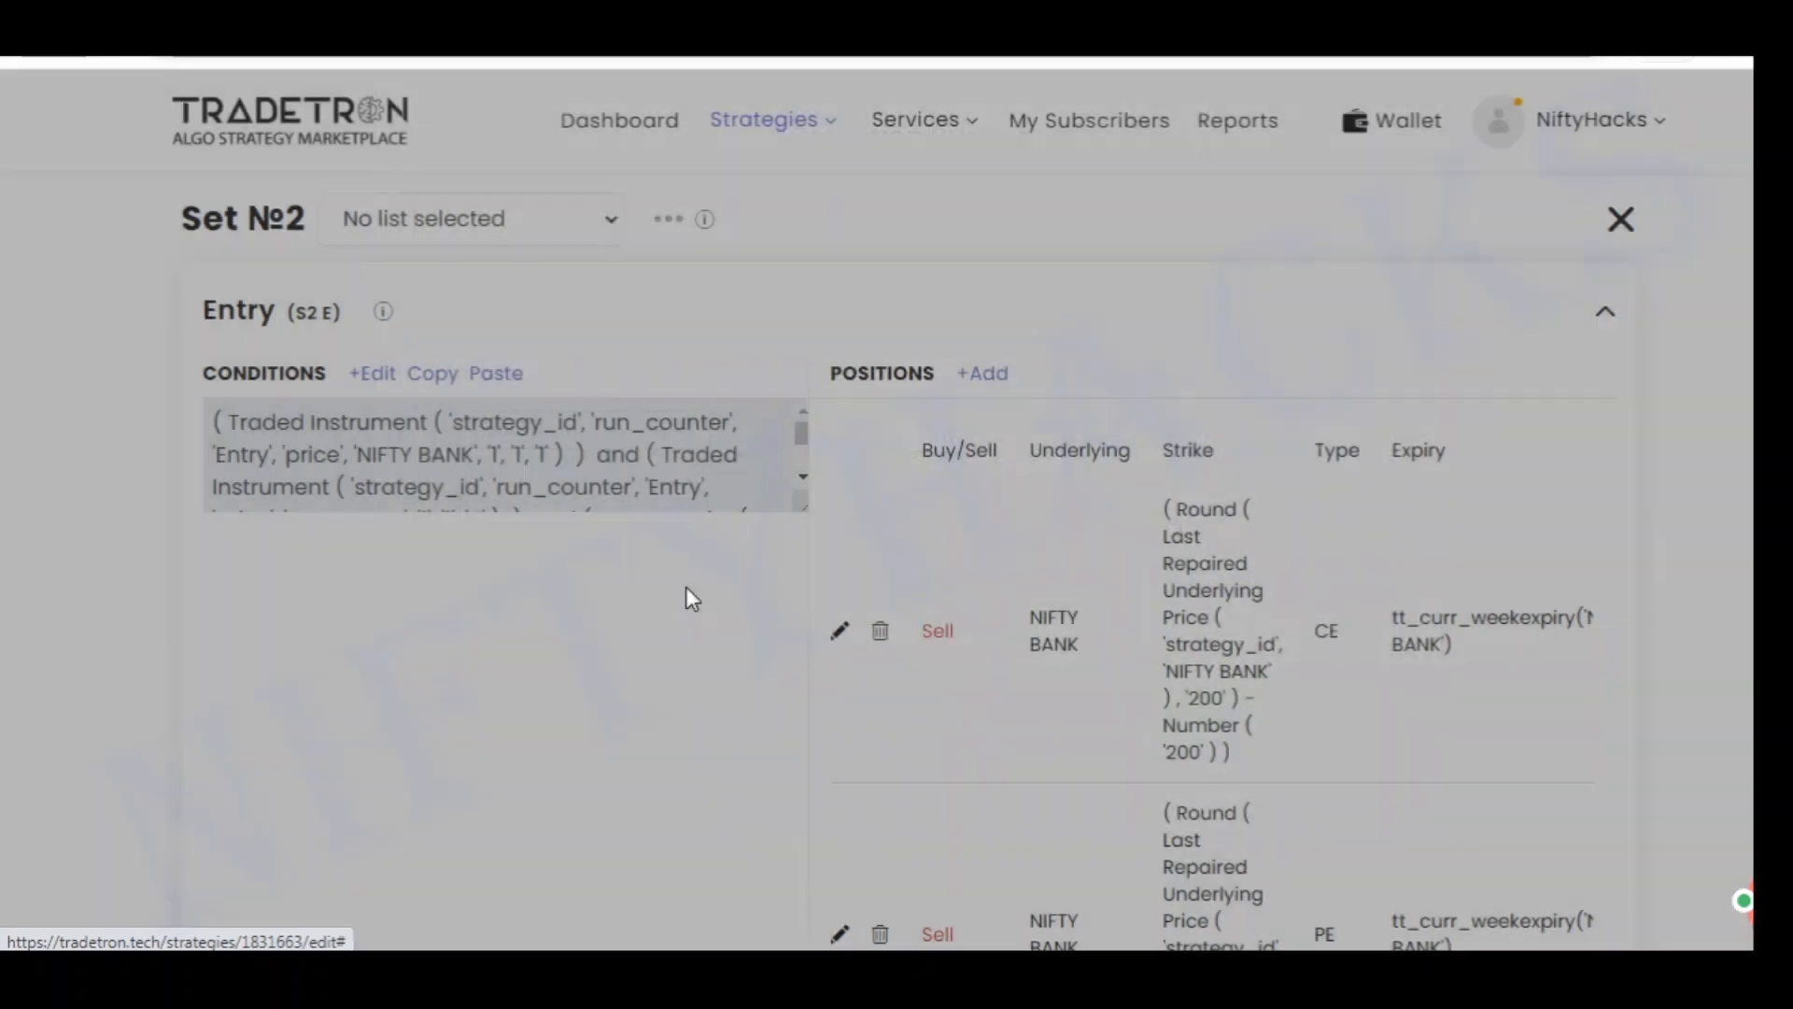
Inspect the strike formula of Set 2's sold call entry, including the value and base of its Round term
scroll(1213, 546, "down", 2)
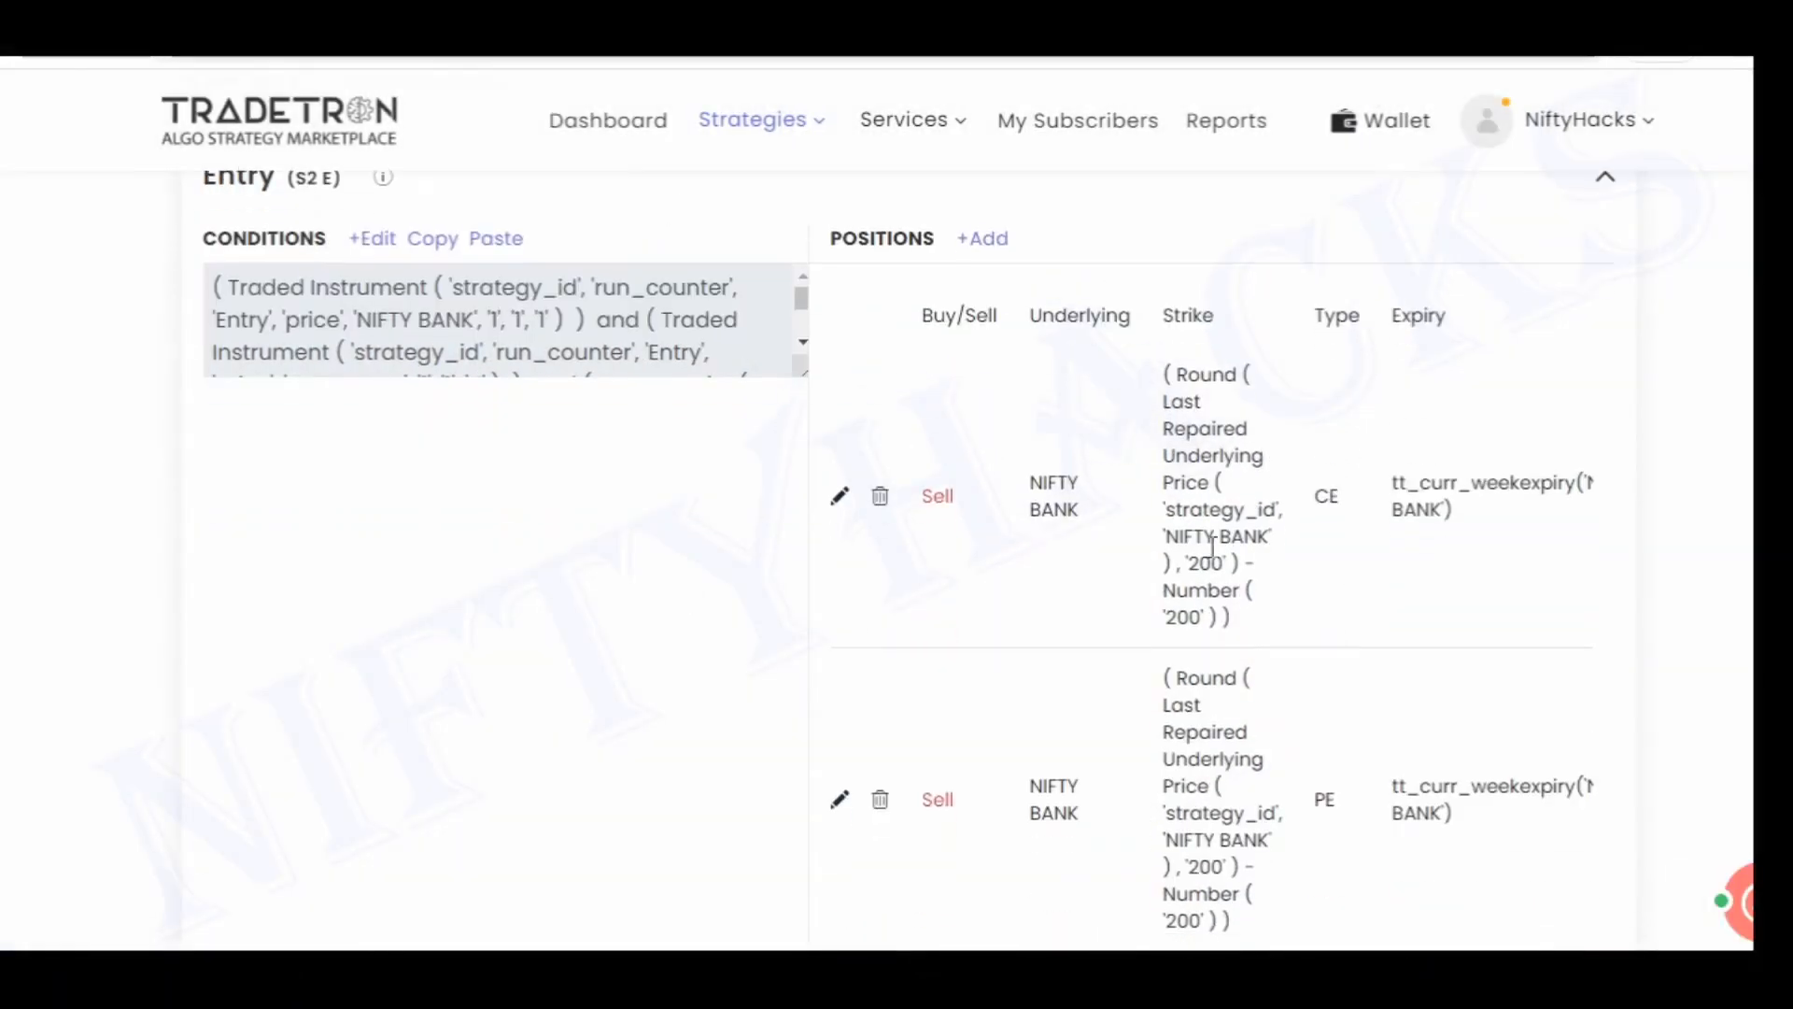
left_click(840, 497)
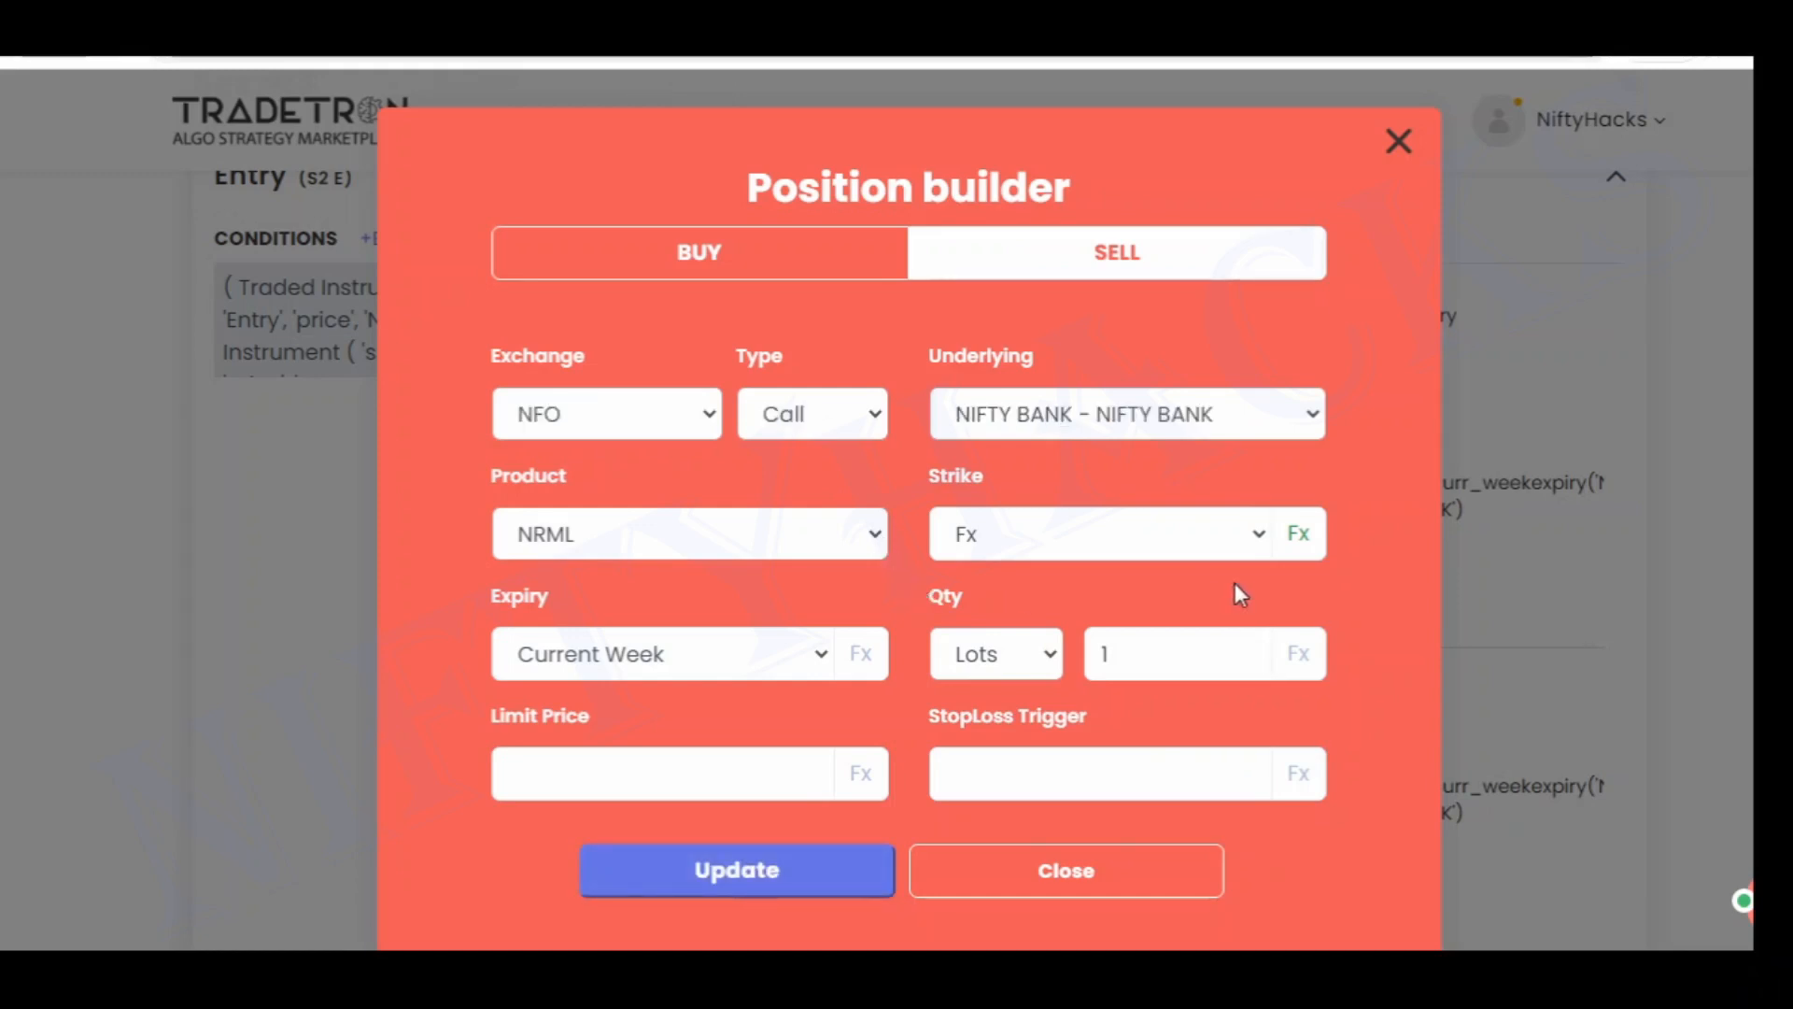
left_click(1318, 554)
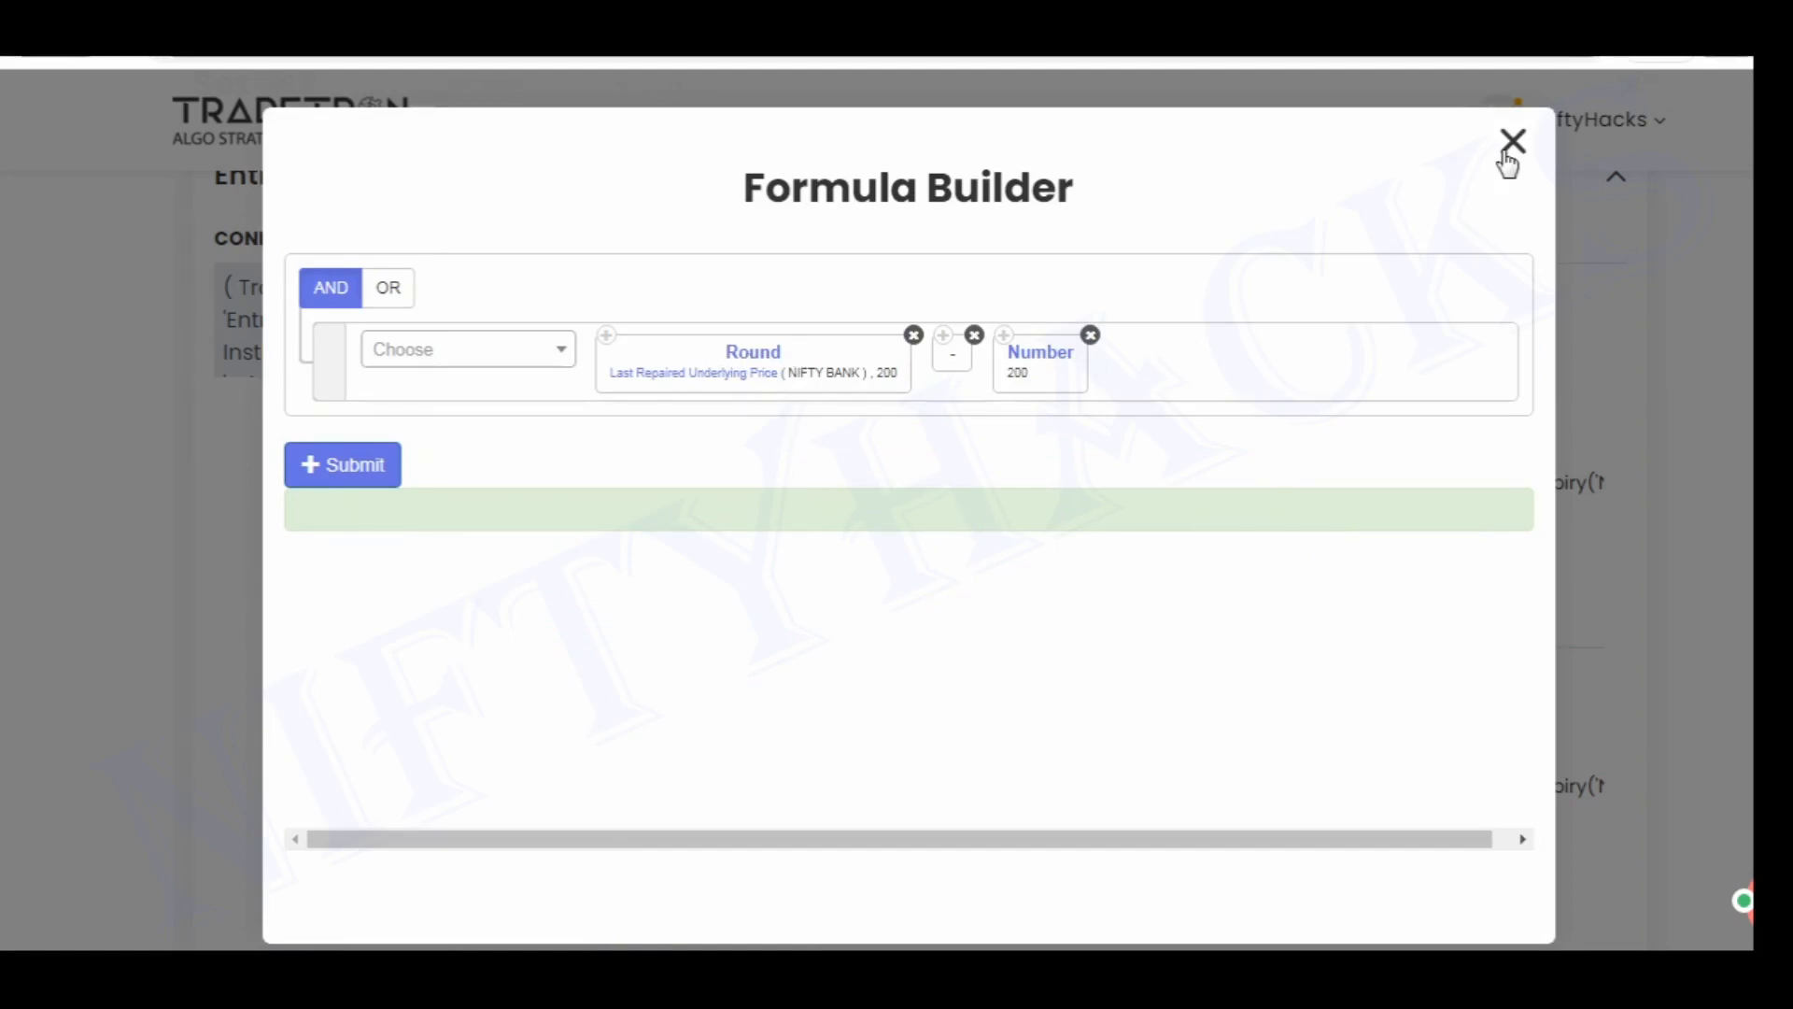
left_click(744, 423)
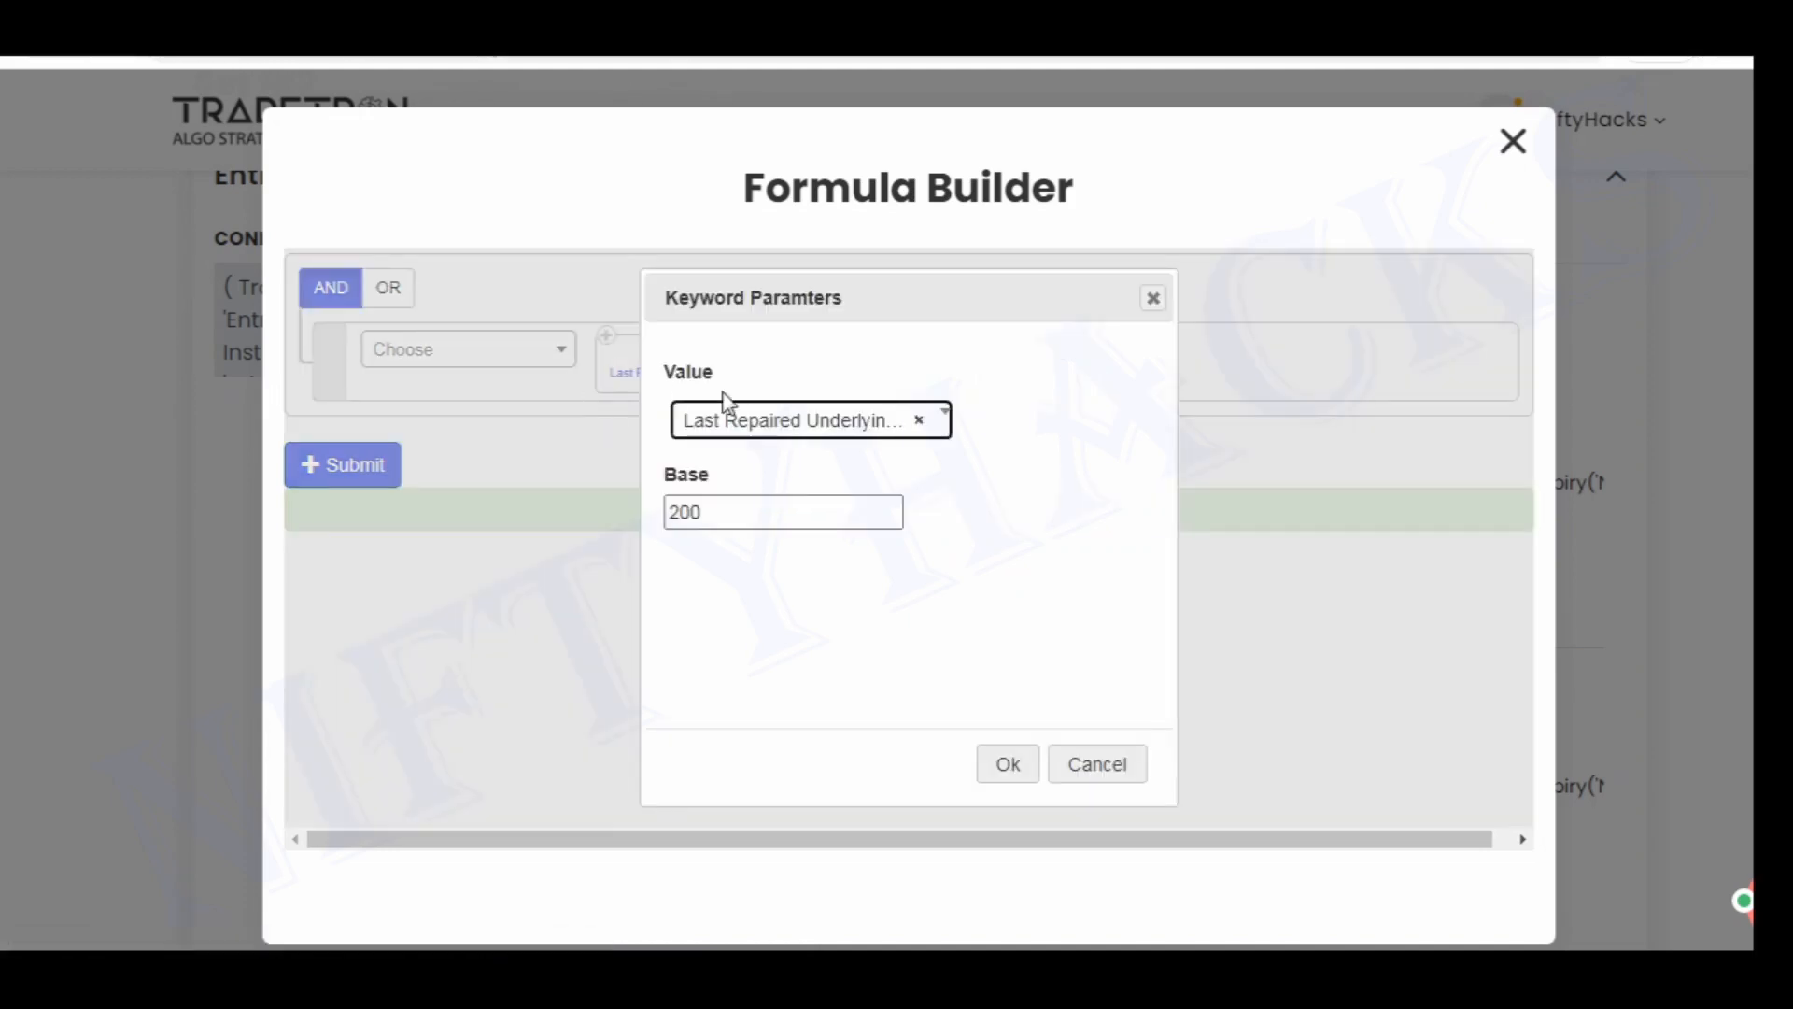
left_click_drag(708, 513, 624, 512)
left_click(1108, 756)
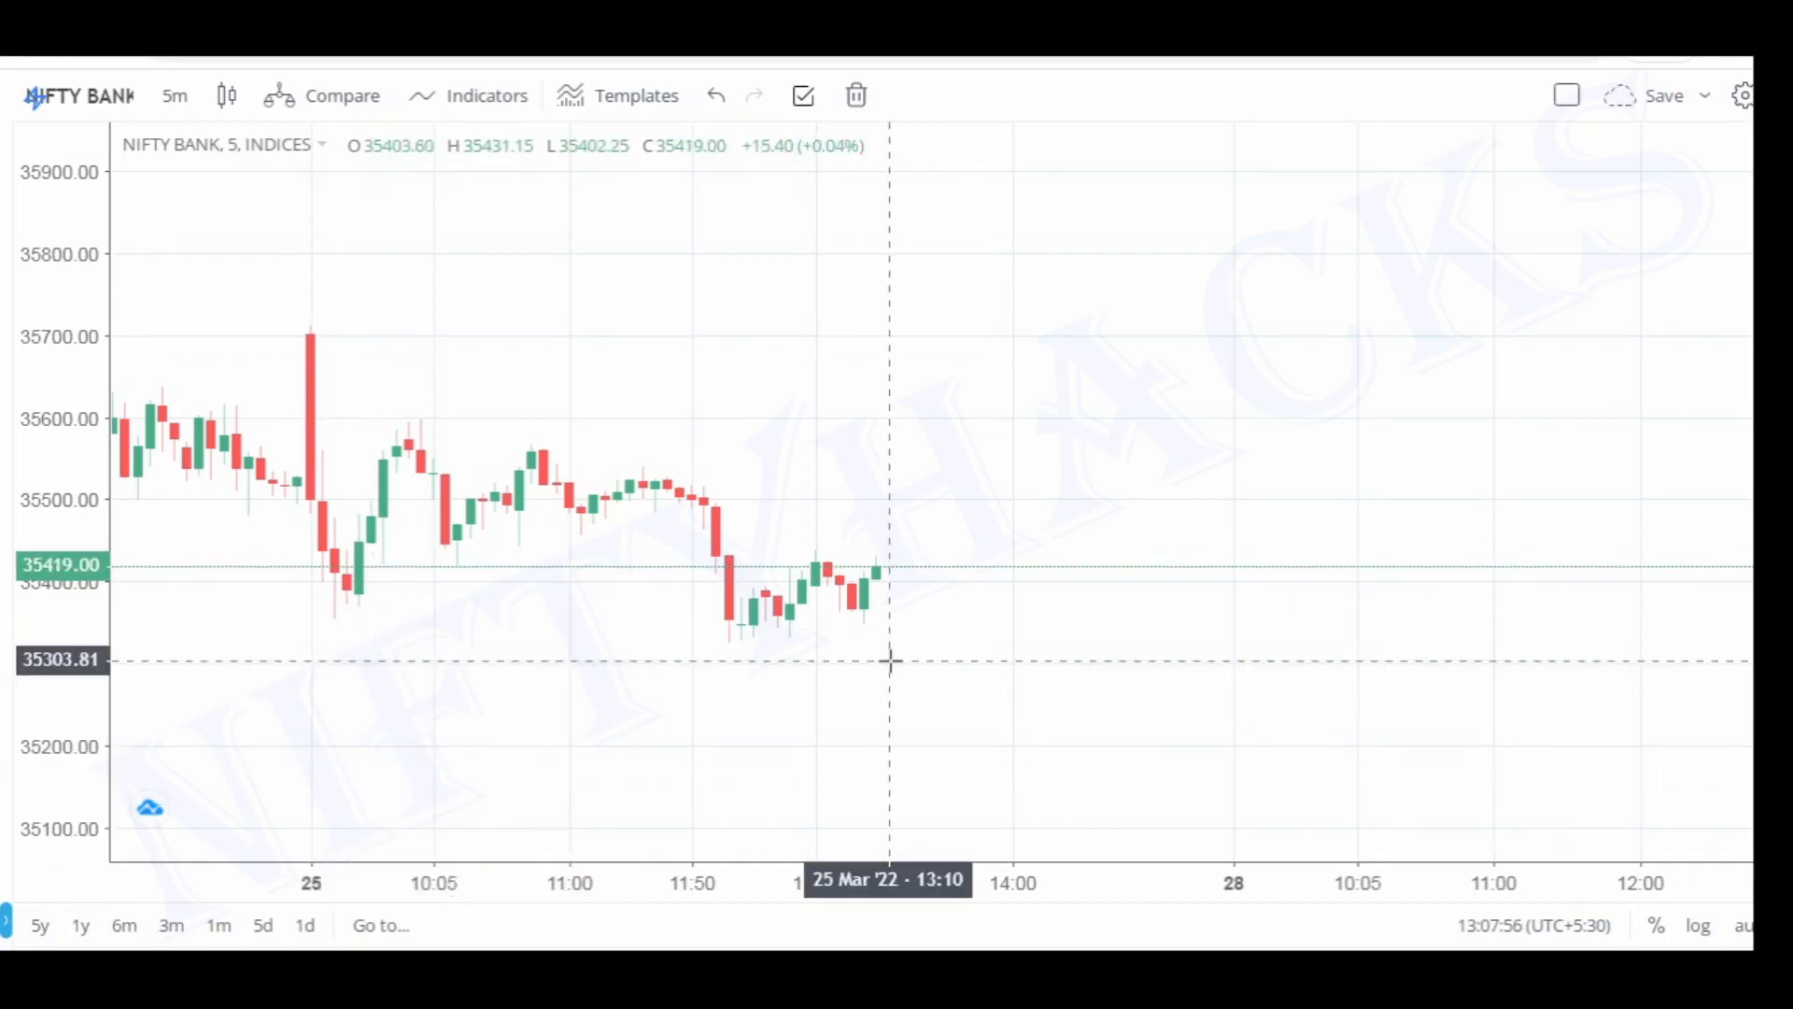
Examine the day's candles on the NIFTY BANK chart, and close the sold call's strike formula and position settings unchanged
left_click_drag(888, 656, 869, 488)
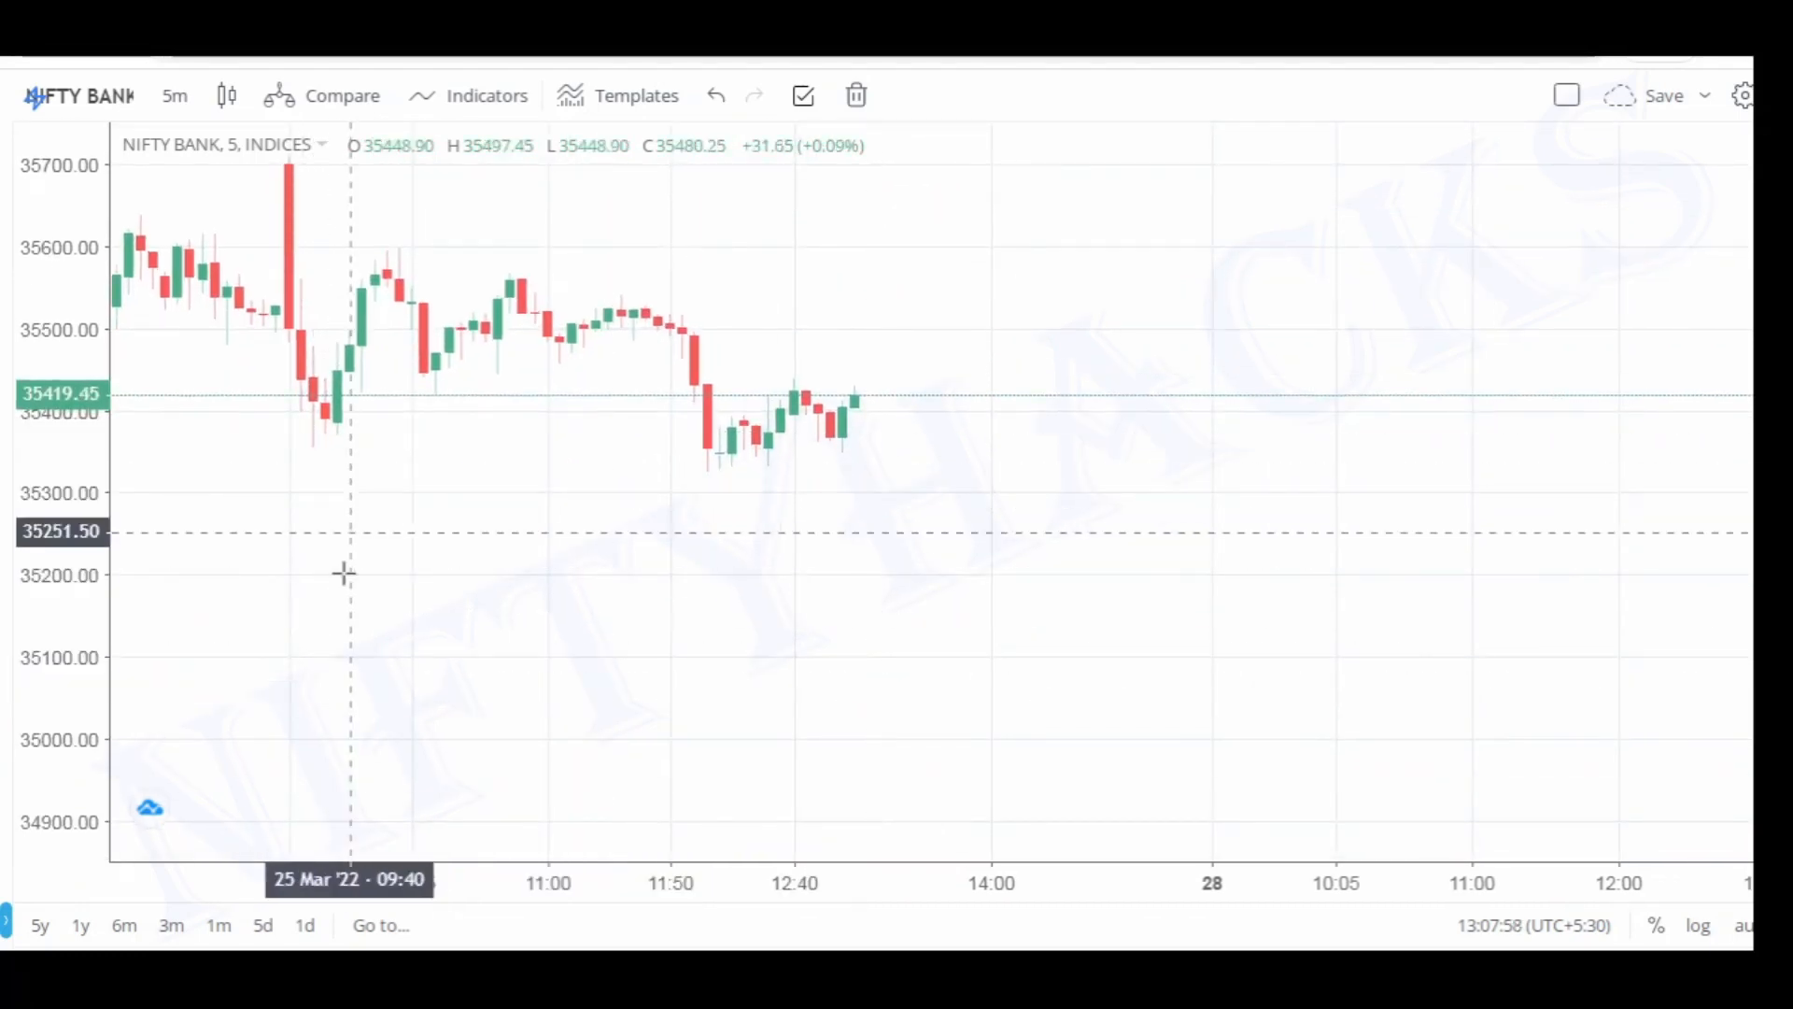
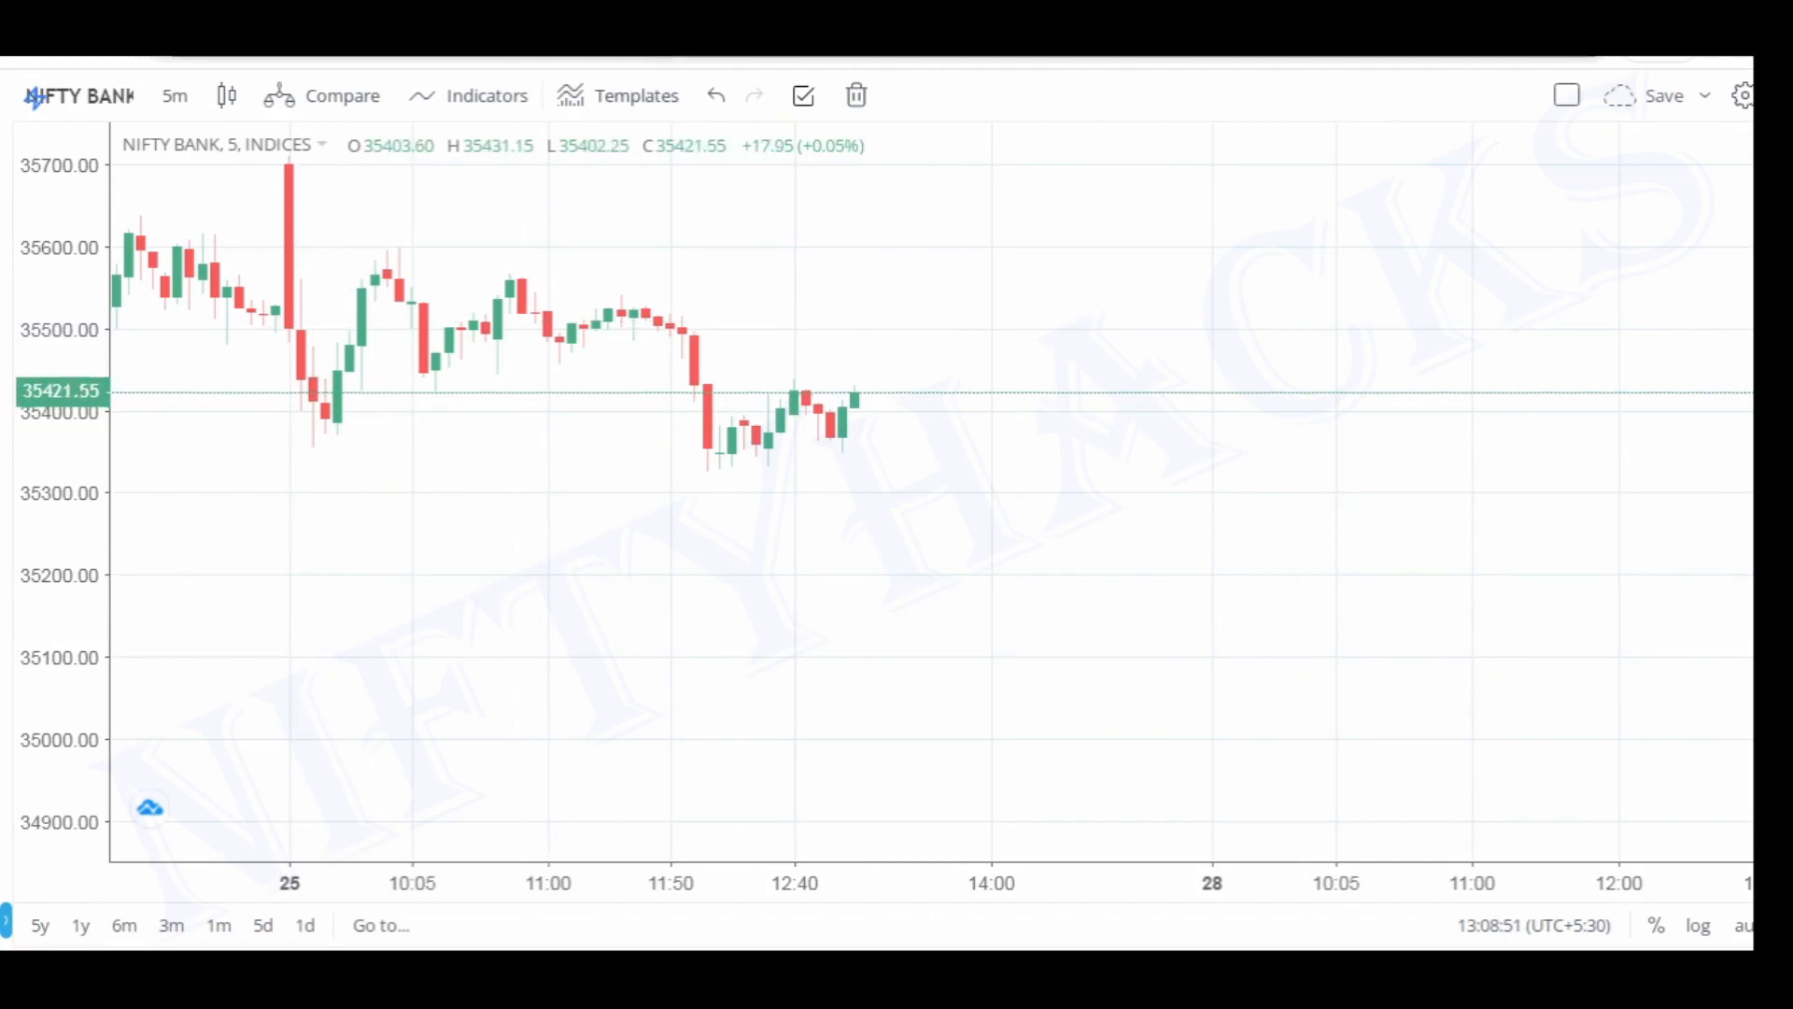
left_click_drag(895, 359, 957, 484)
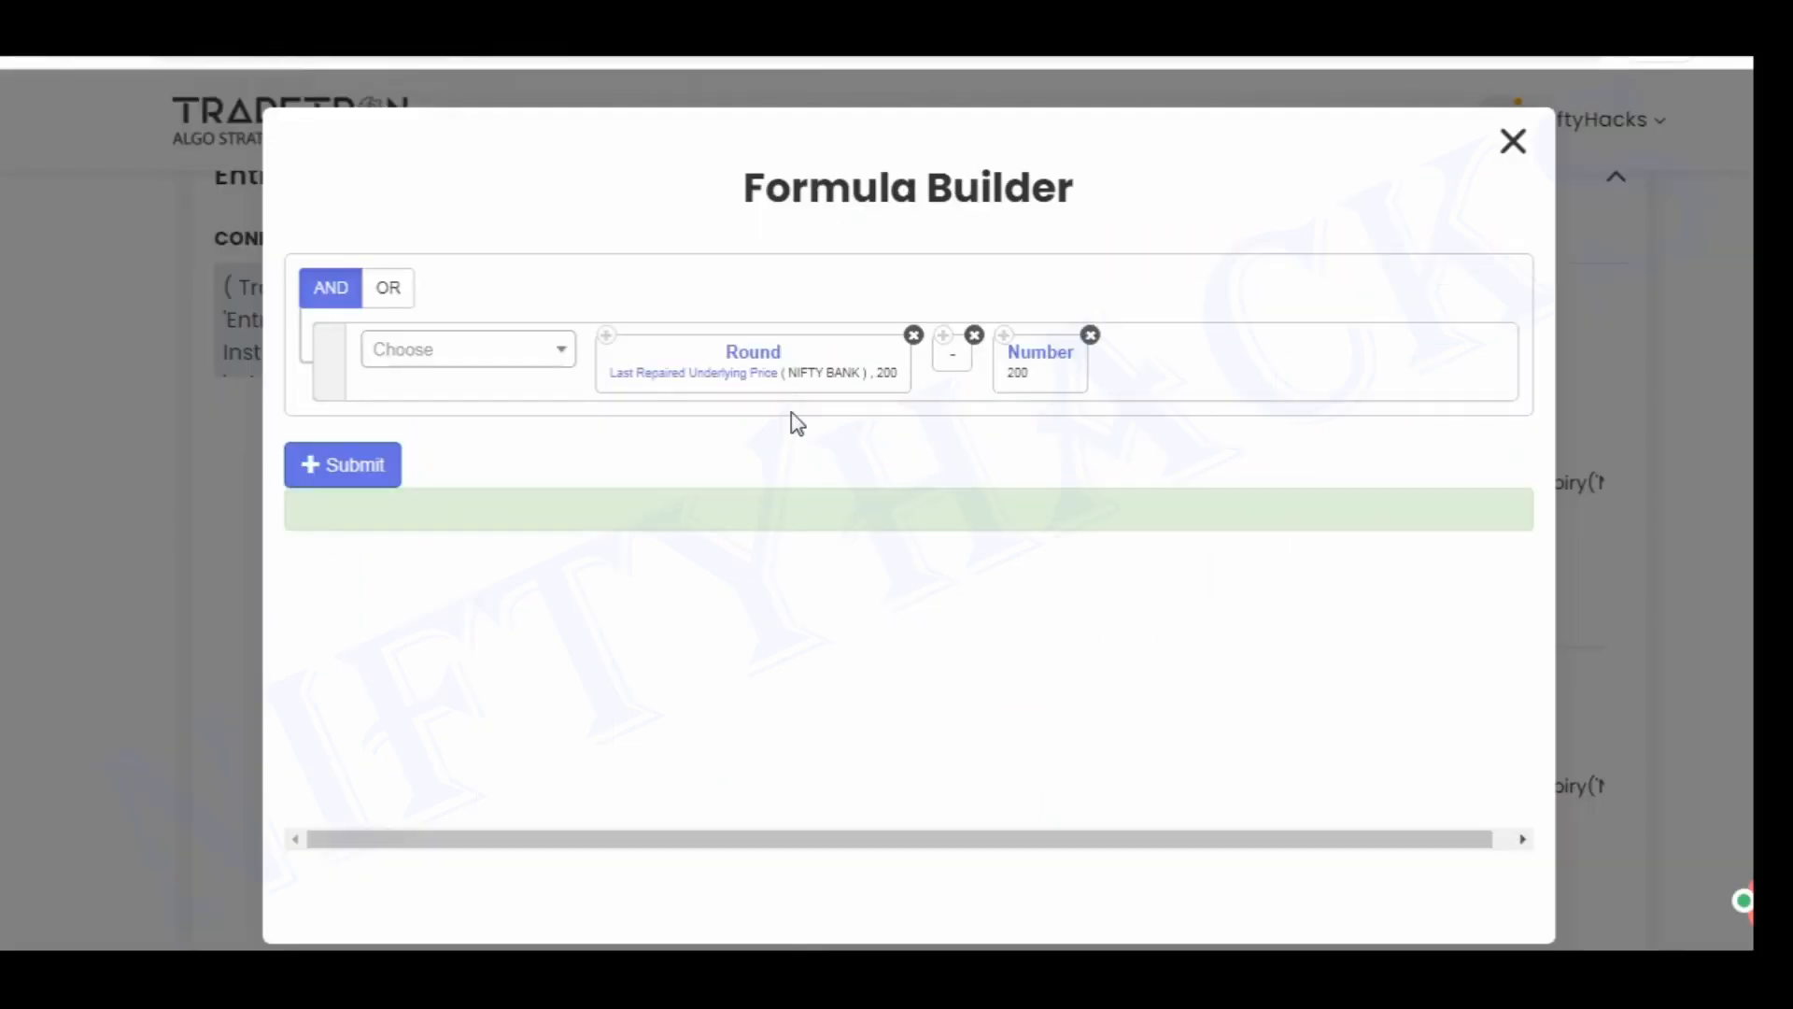
left_click(1513, 142)
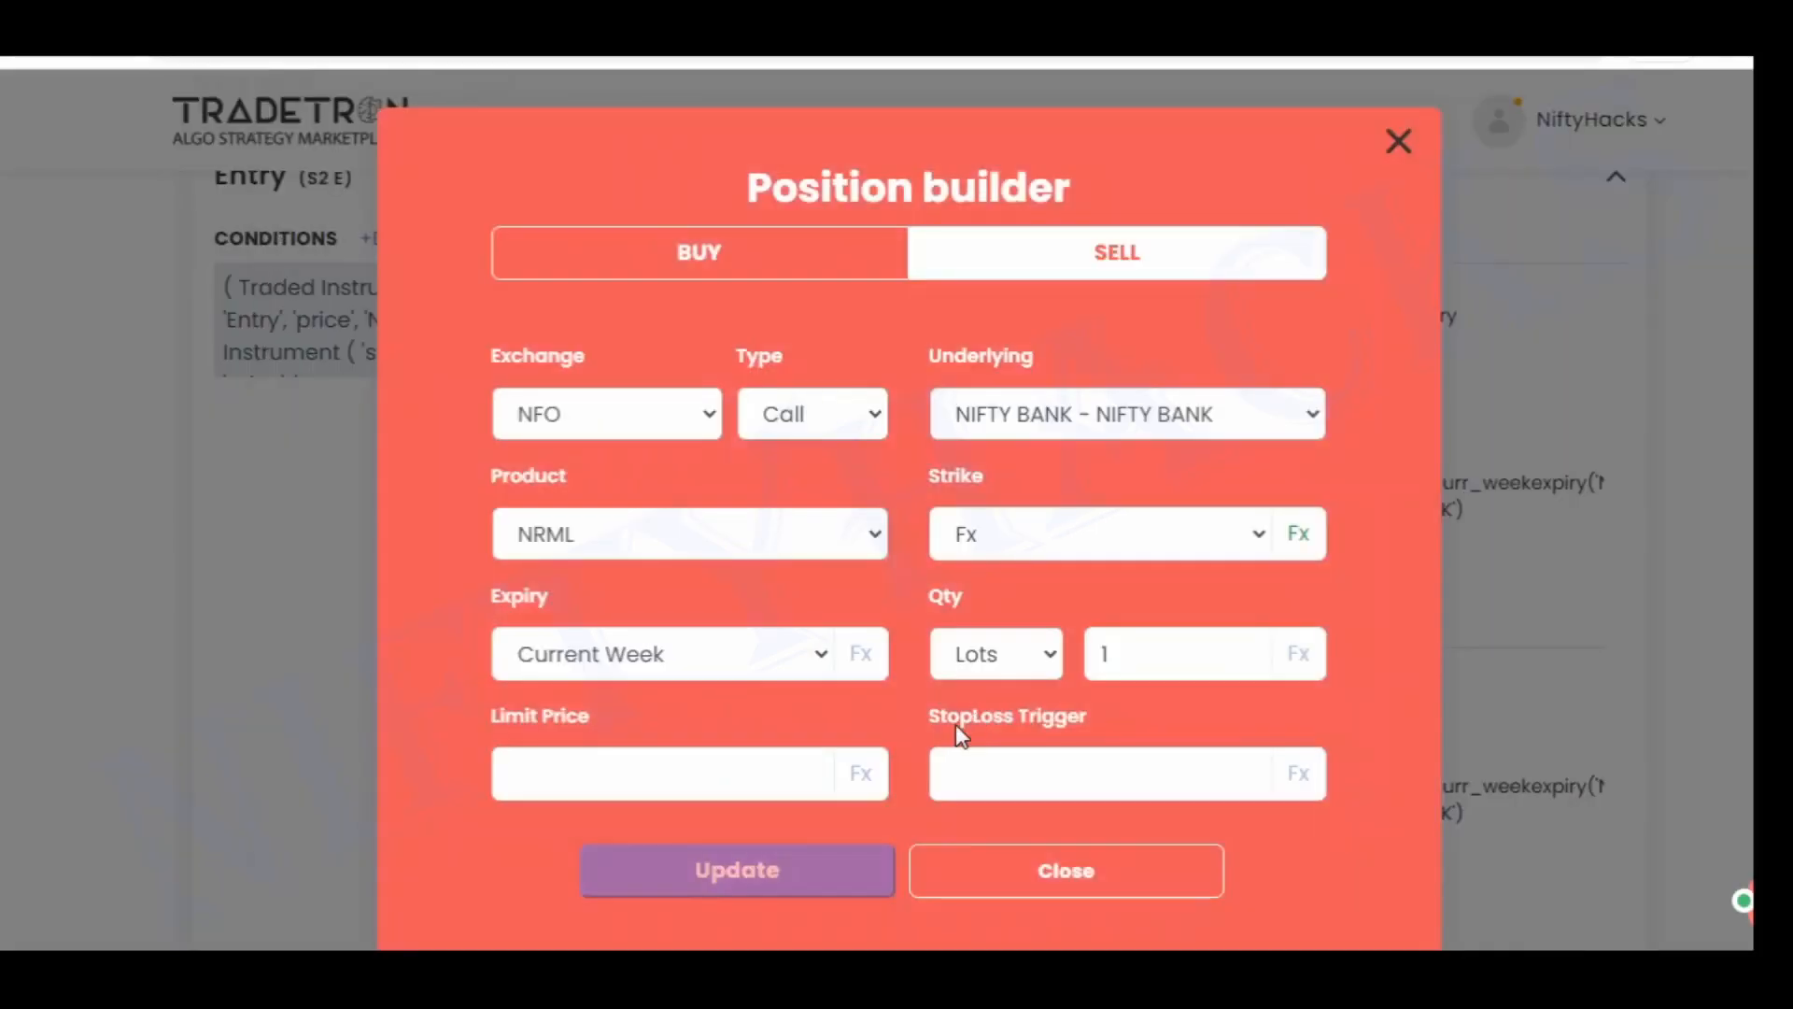
left_click(977, 854)
Inspect the settings and strike formula of Set 2's sold put entry, and close them without changes
scroll(522, 677, "down", 2)
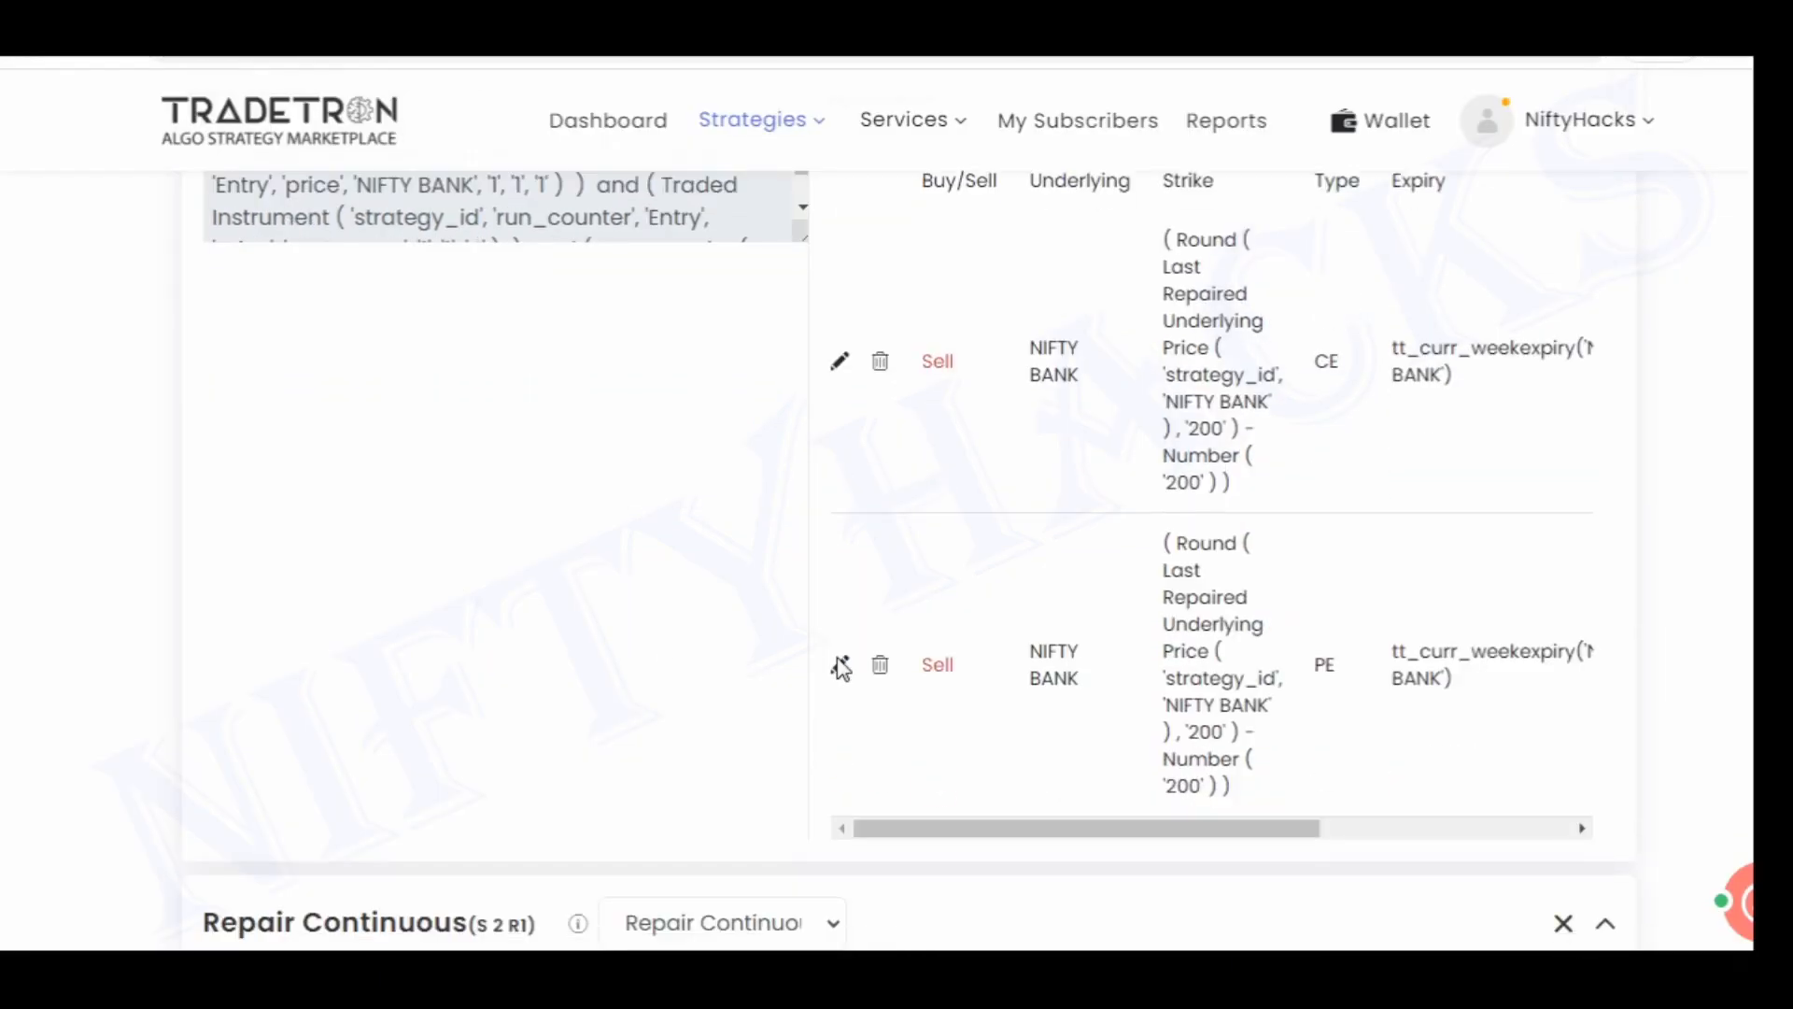
left_click(840, 665)
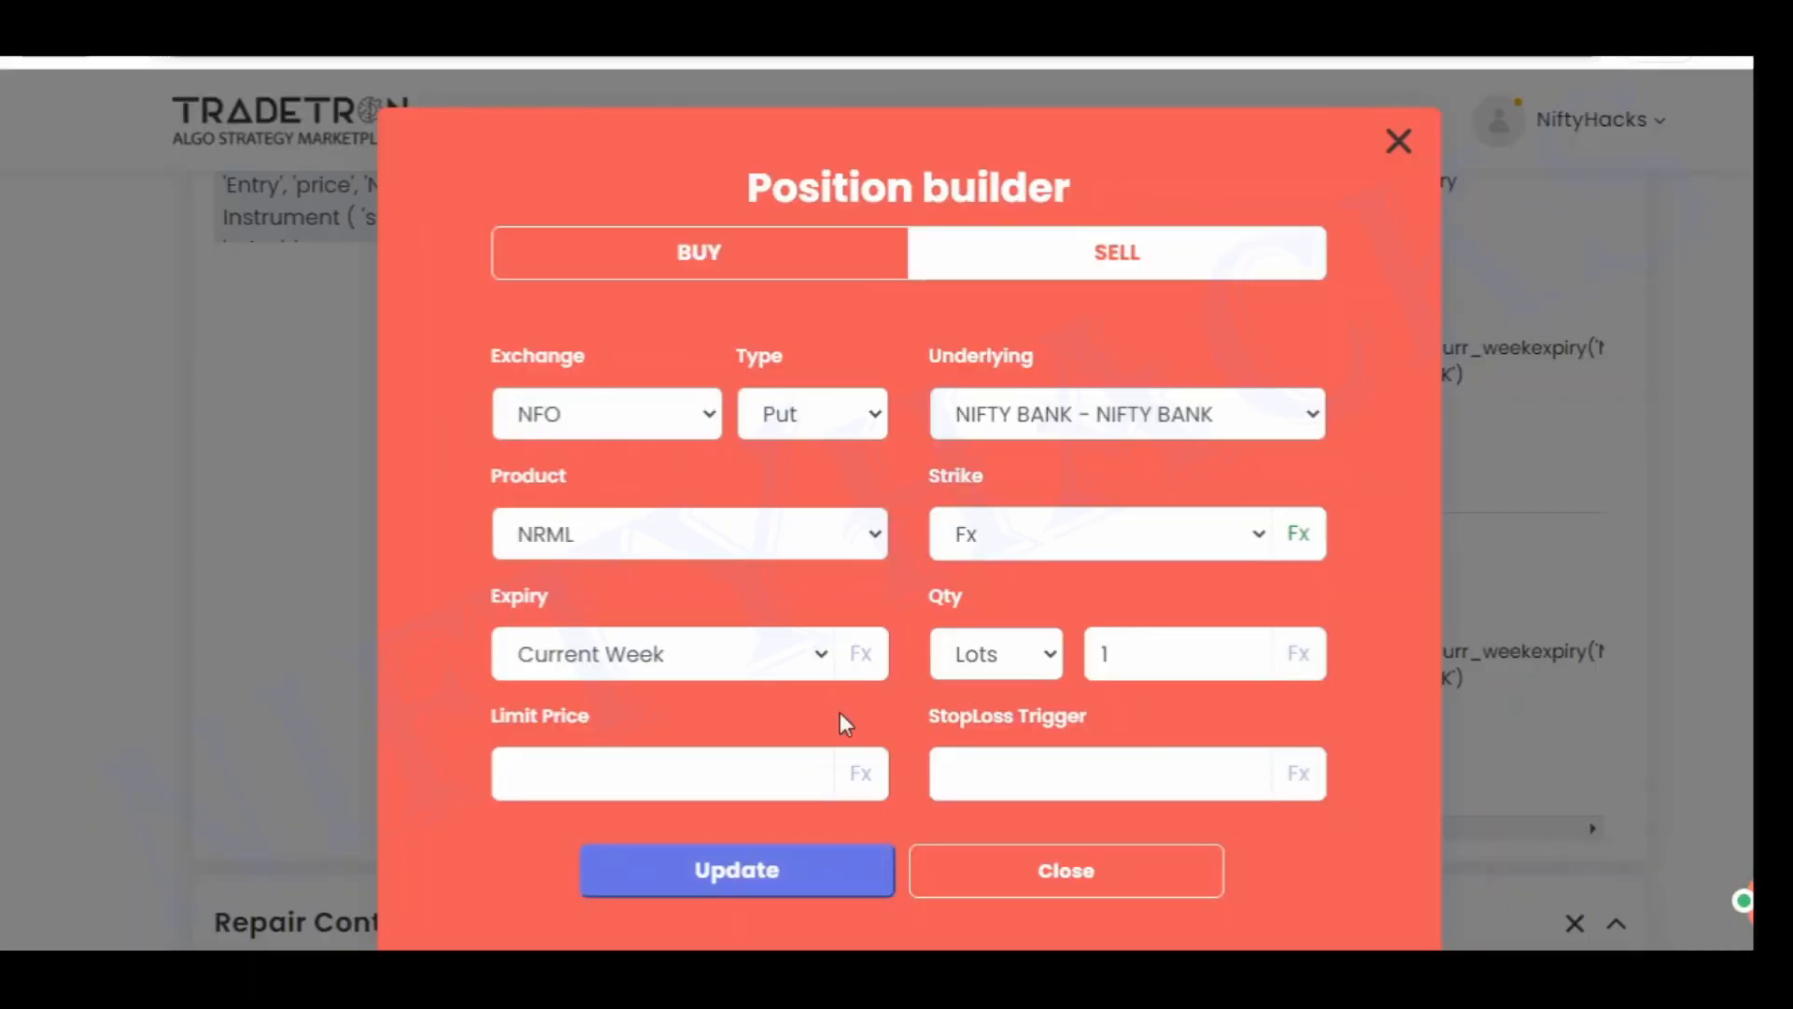
left_click(1304, 549)
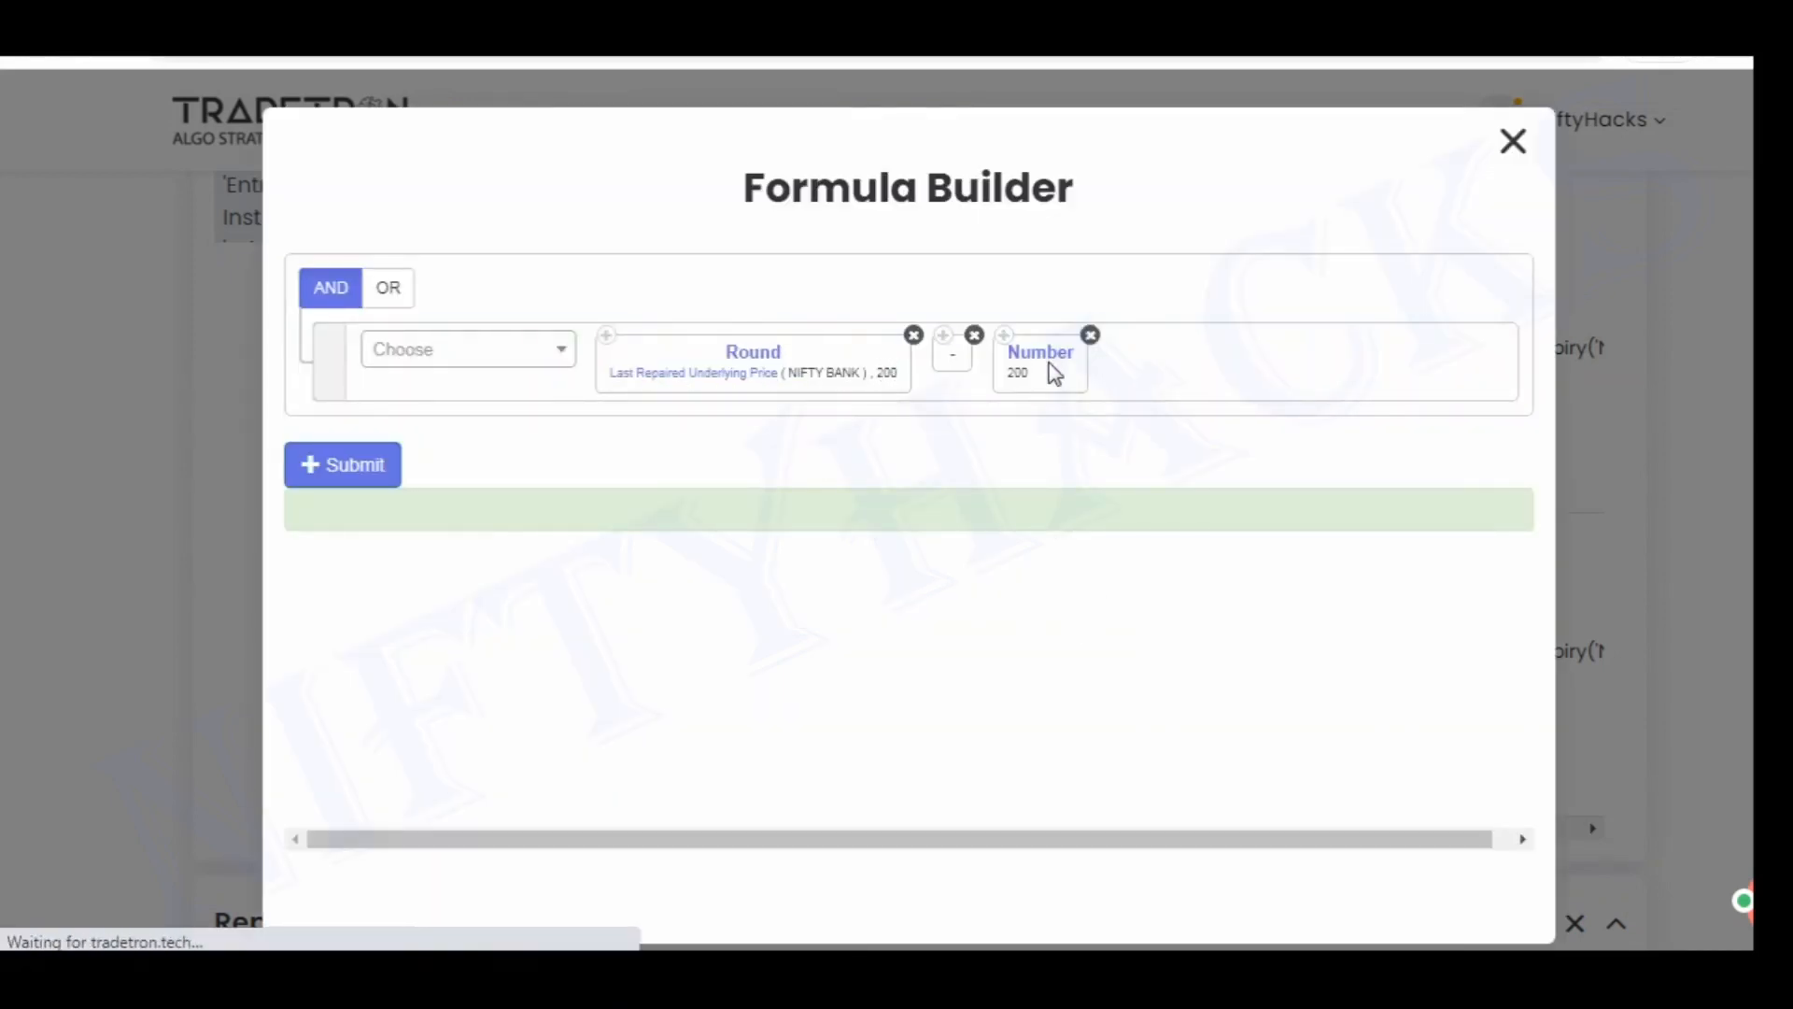
left_click(1513, 142)
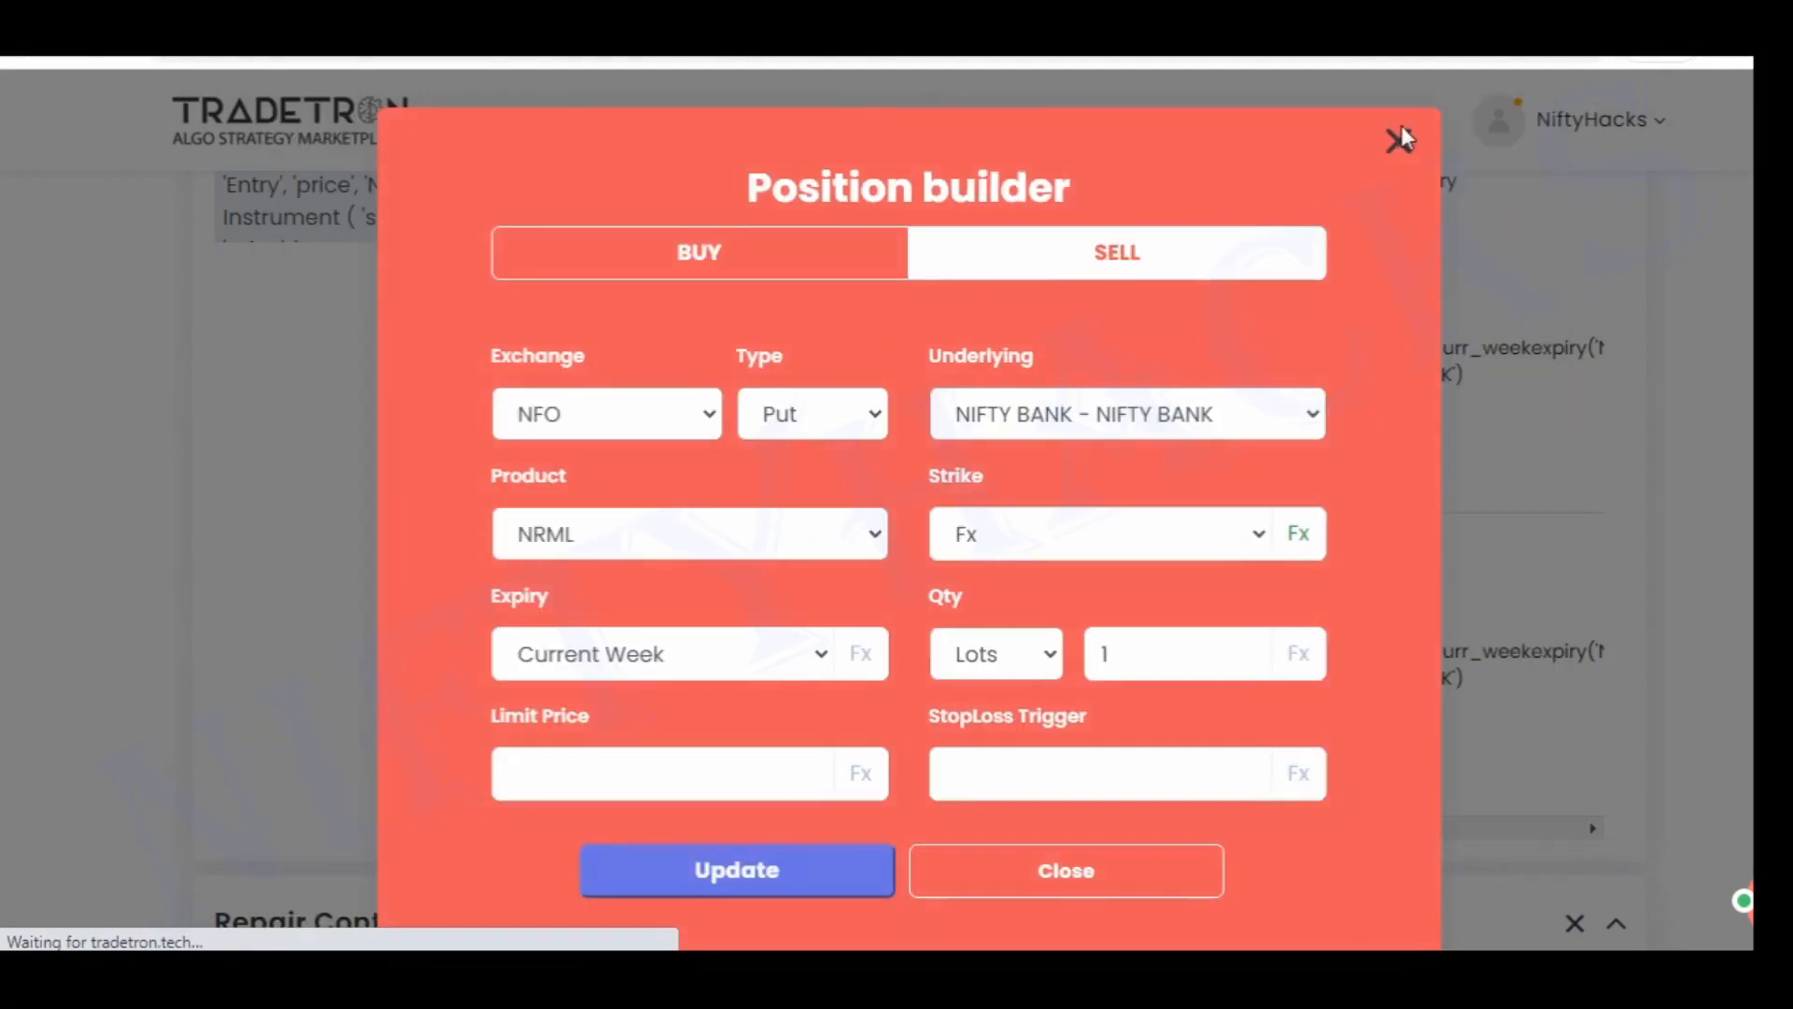
left_click(1398, 142)
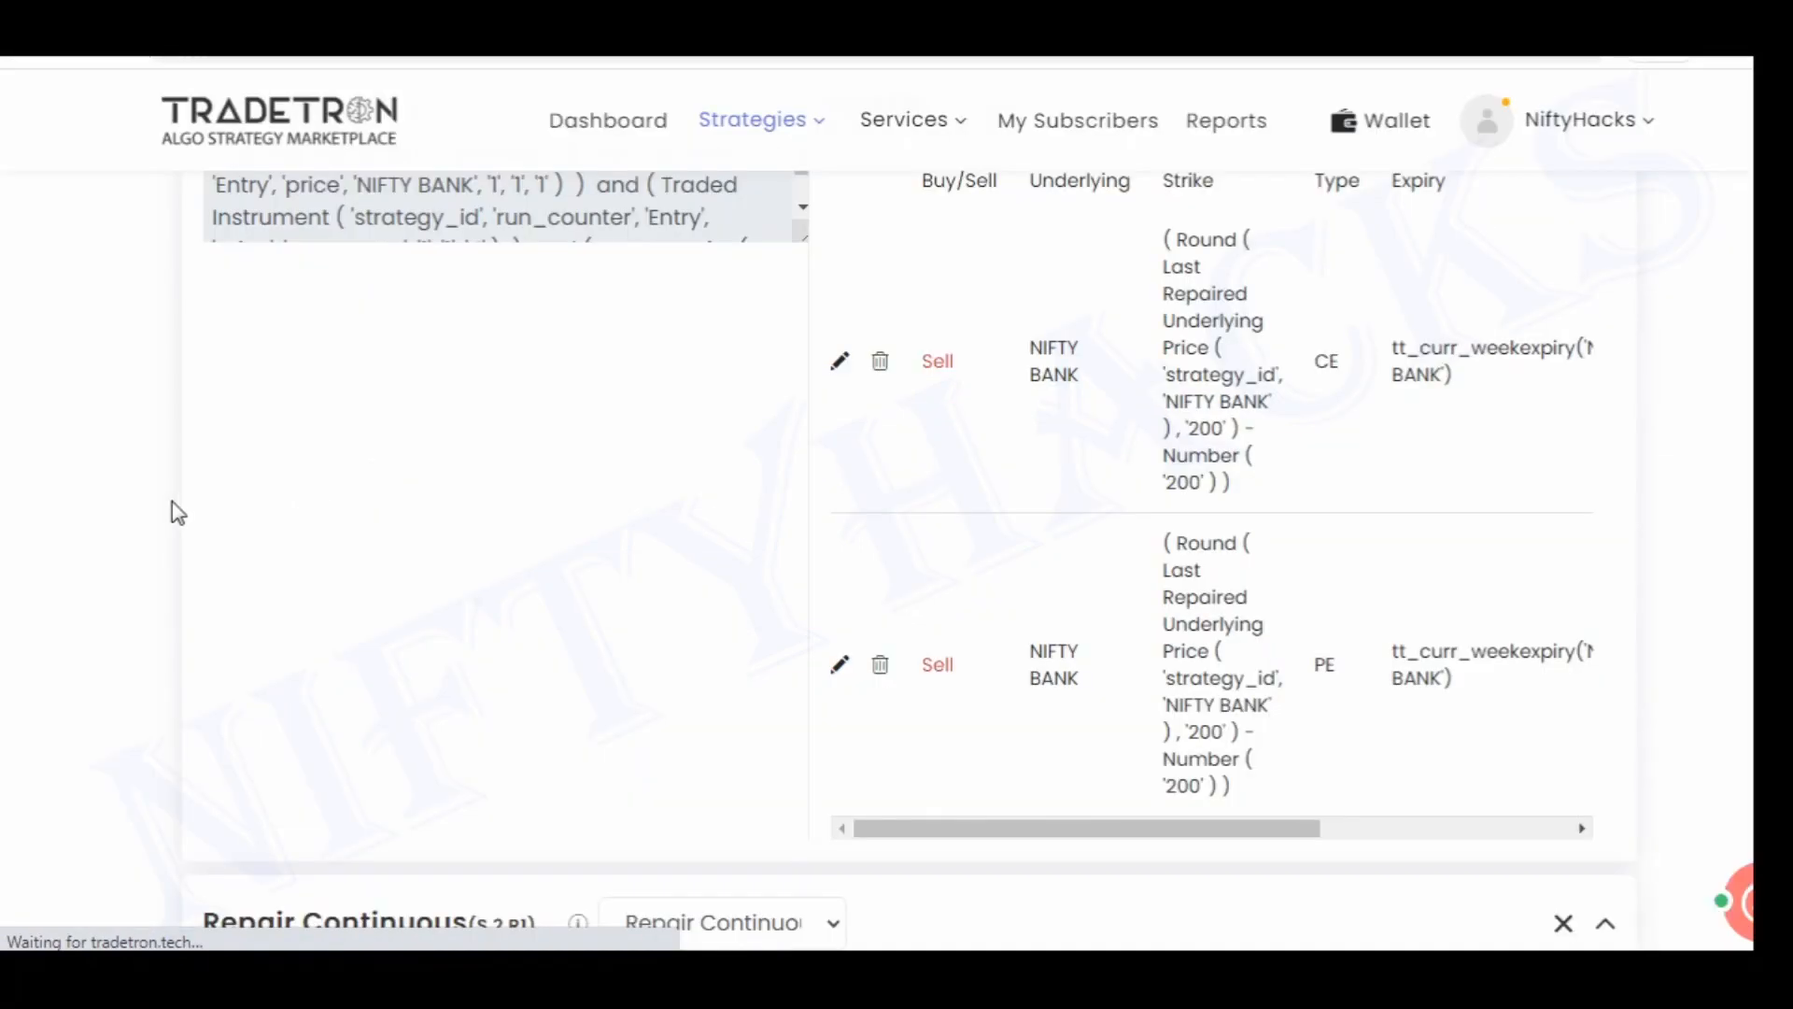
Review Set 2's Repair Continuous conditions, from the net quantity checks to the LTP versus entry strike comparisons
scroll(173, 510, "down", 4)
scroll(172, 500, "down", 2)
left_click(383, 445)
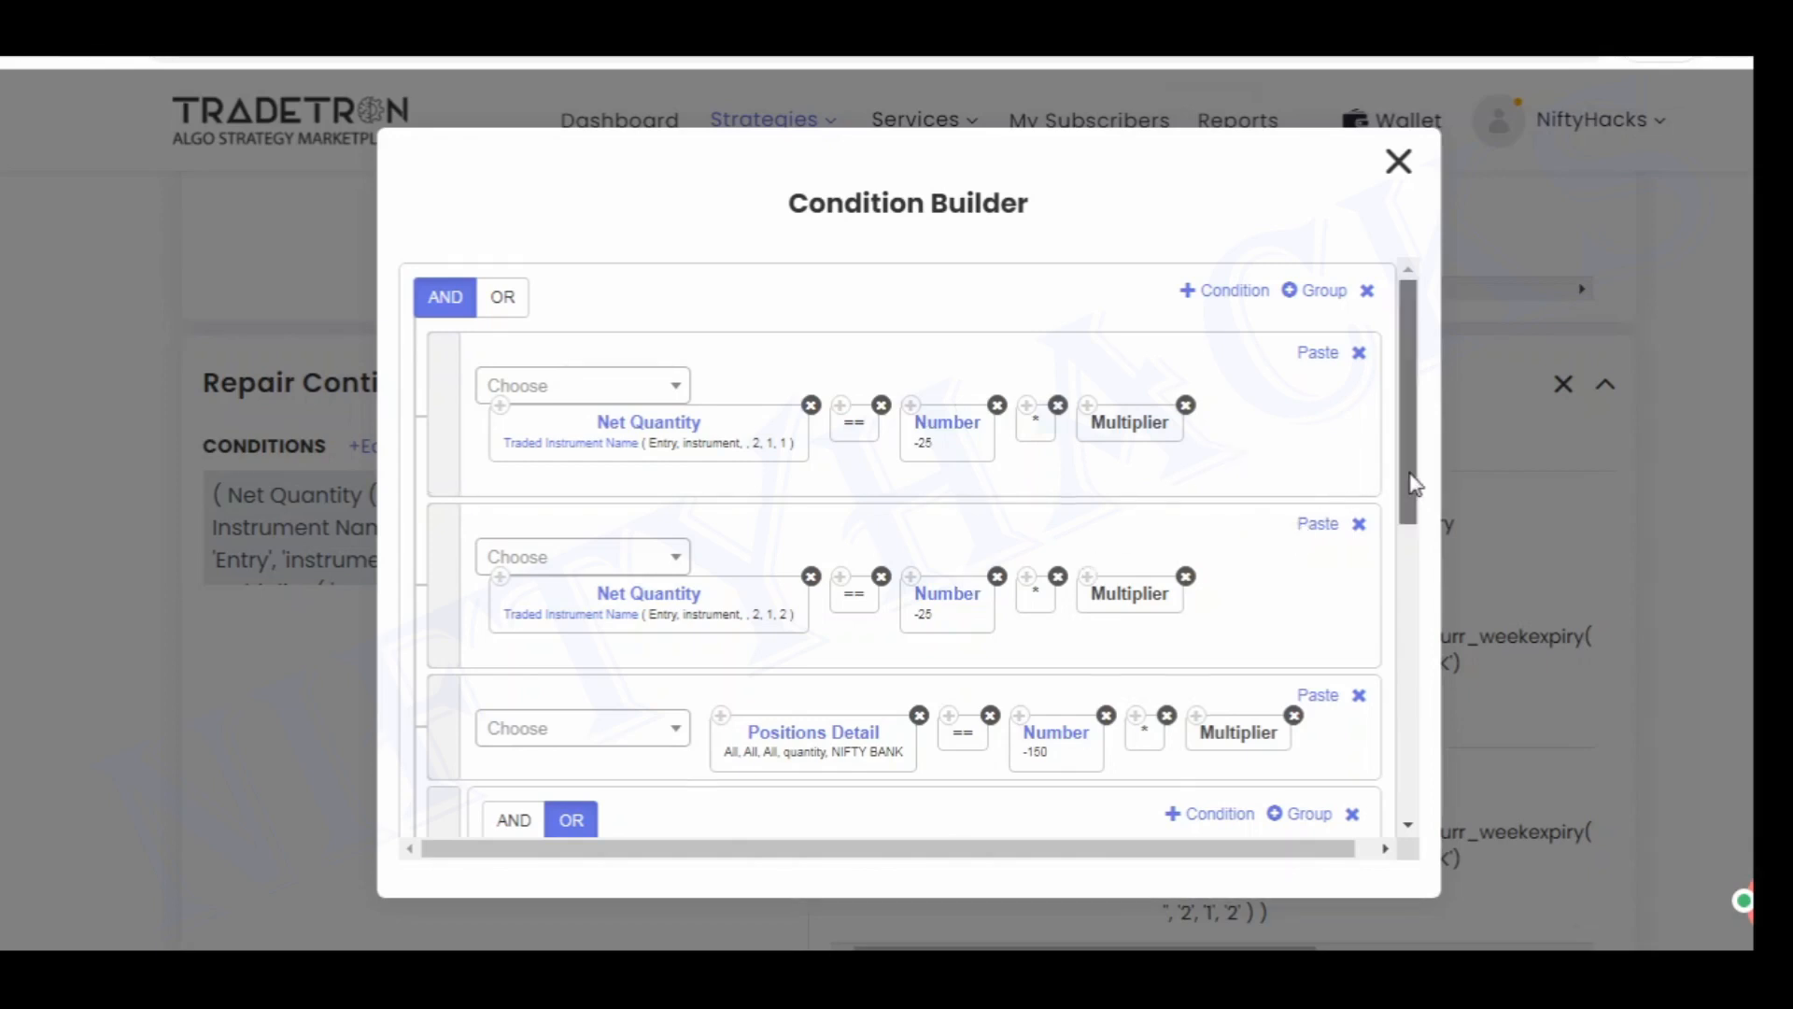
left_click_drag(1410, 480, 1432, 579)
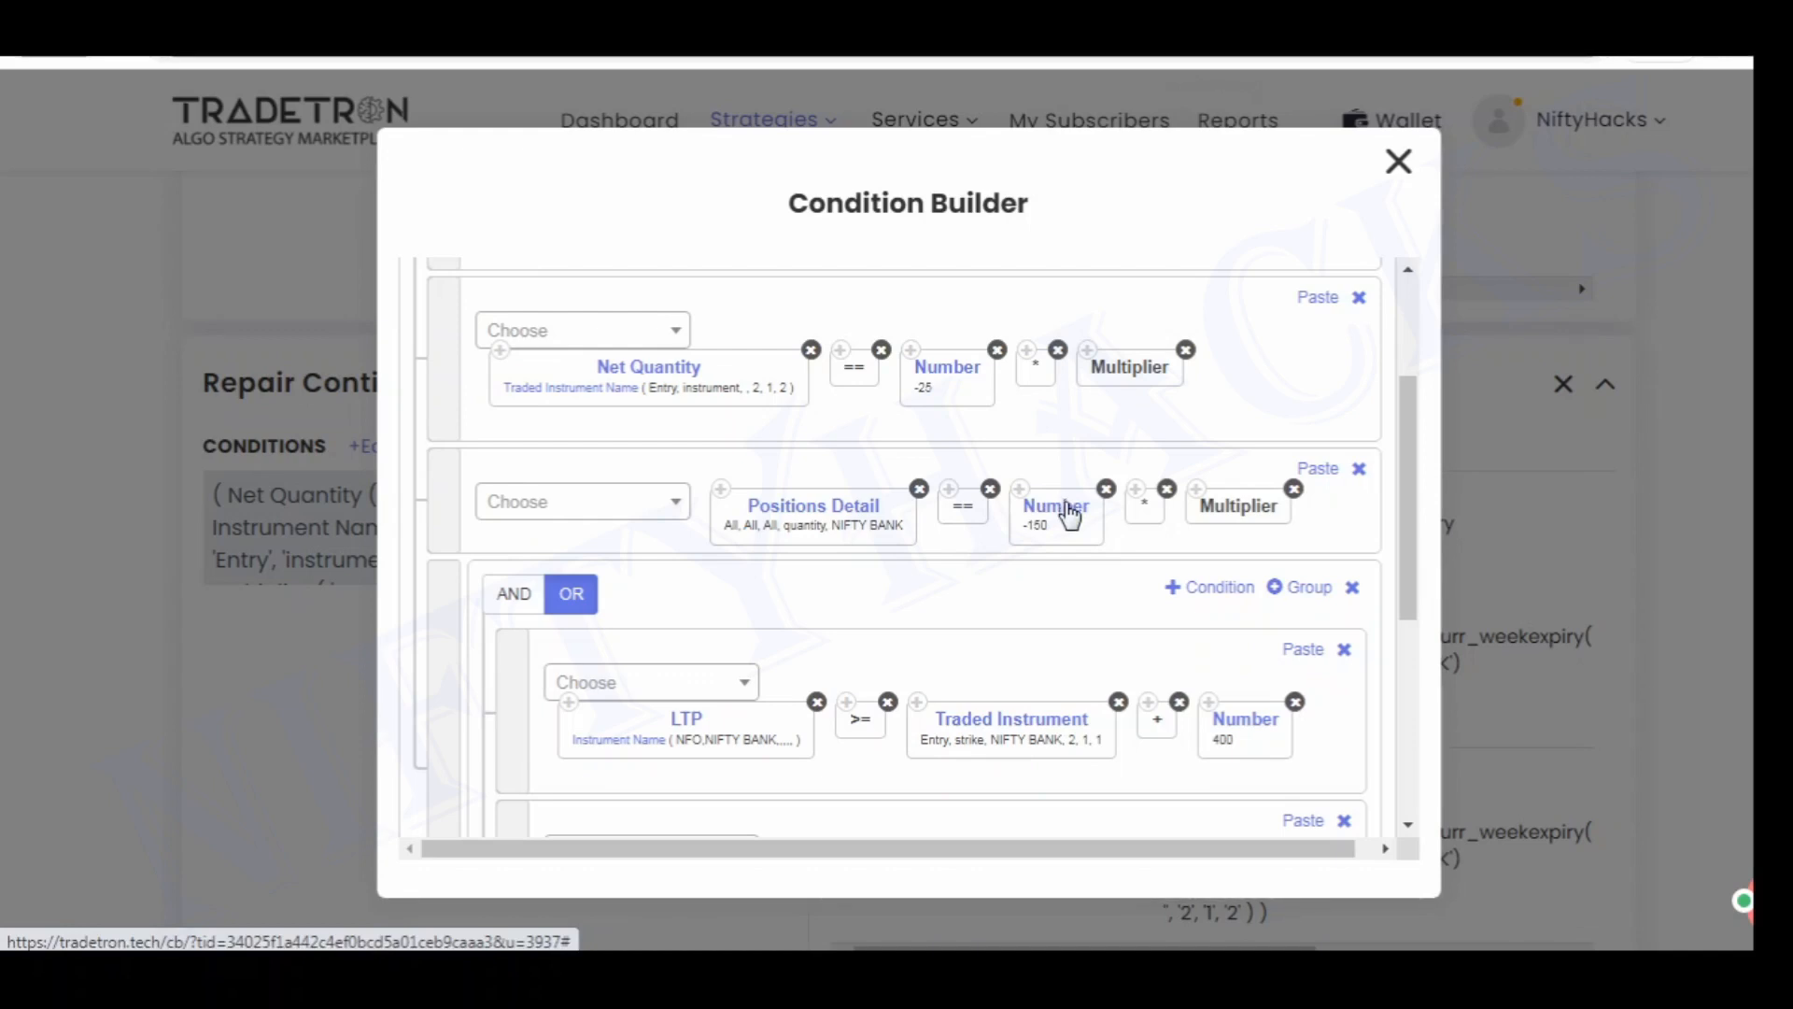
left_click_drag(1403, 498, 1413, 485)
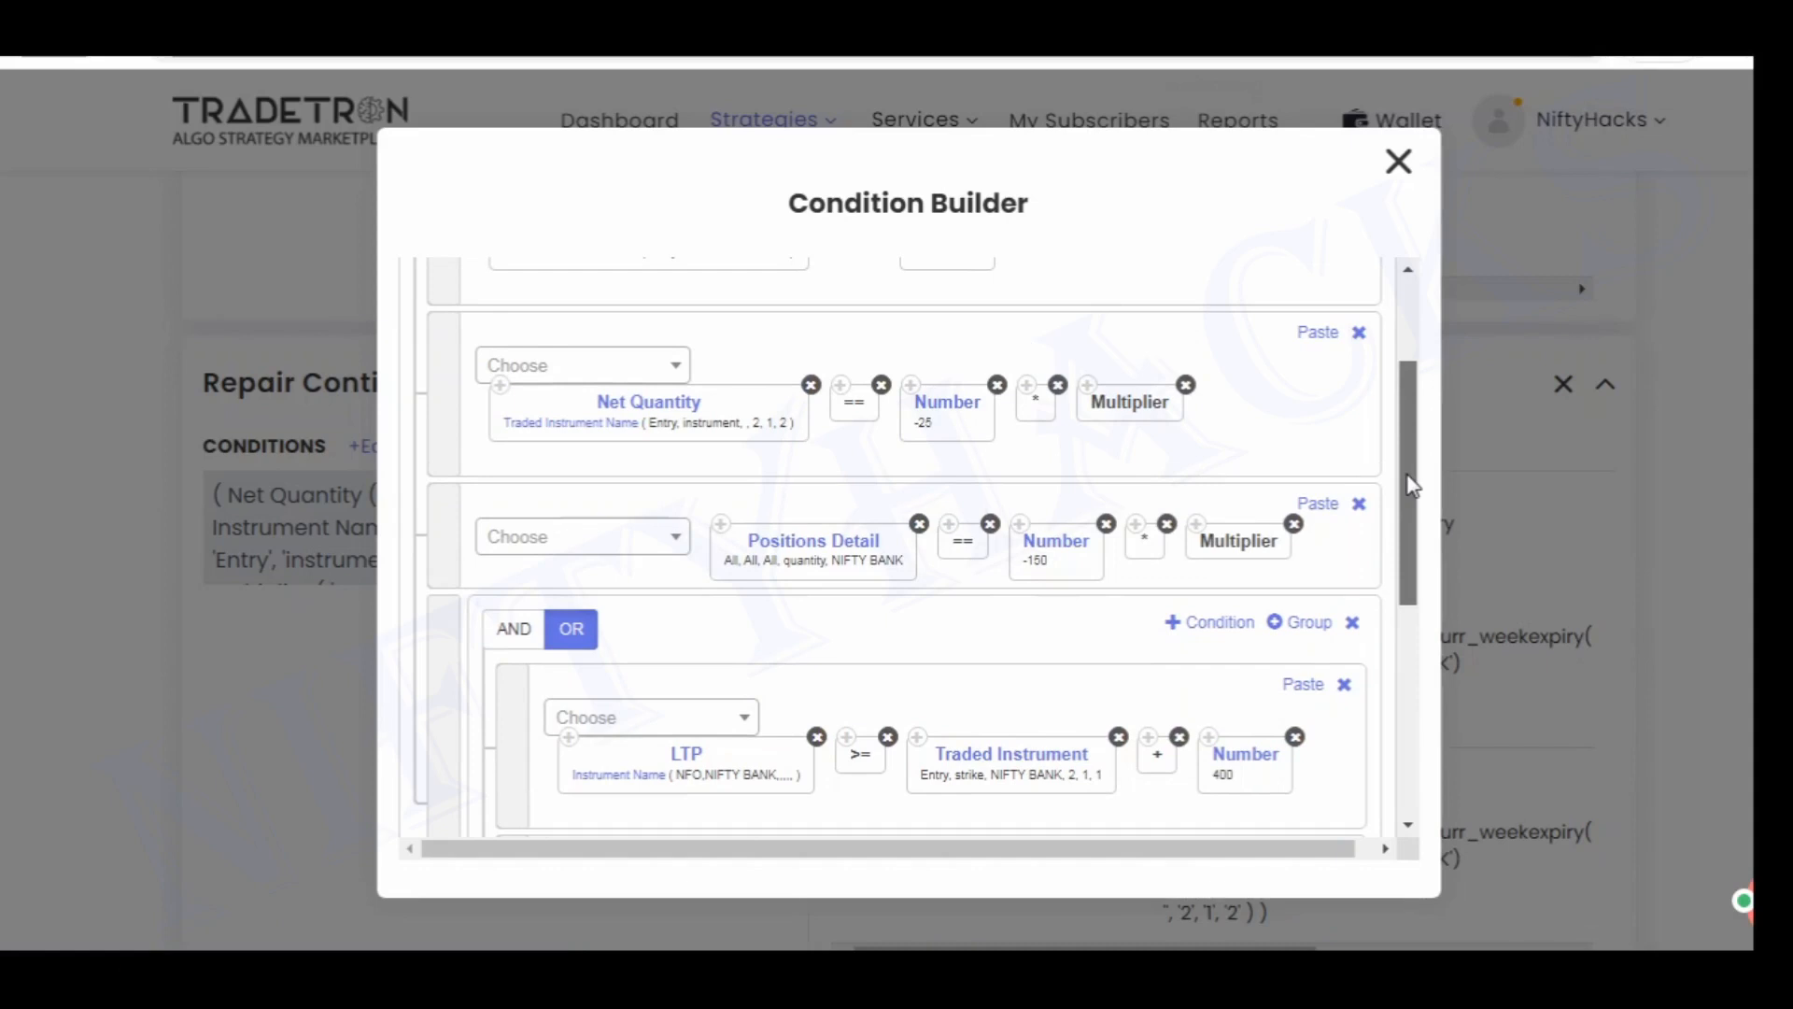
left_click_drag(1412, 485, 1410, 537)
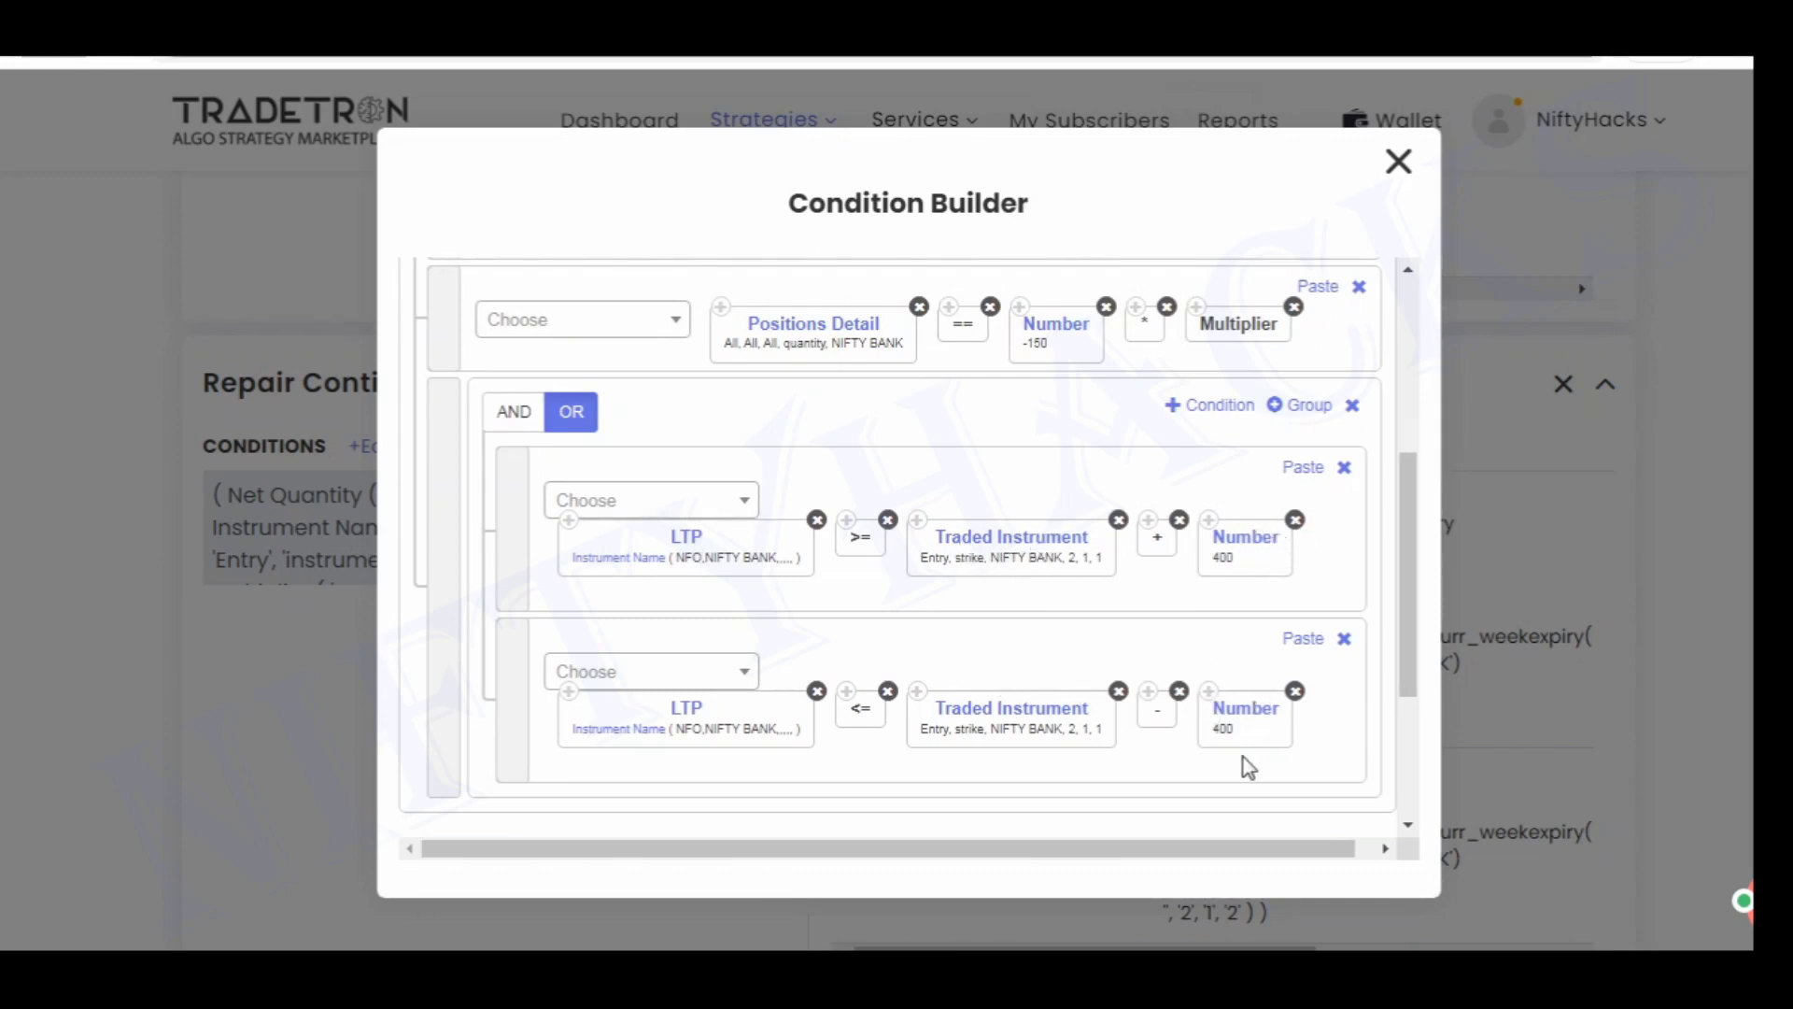
scroll(1413, 524, "down", 2)
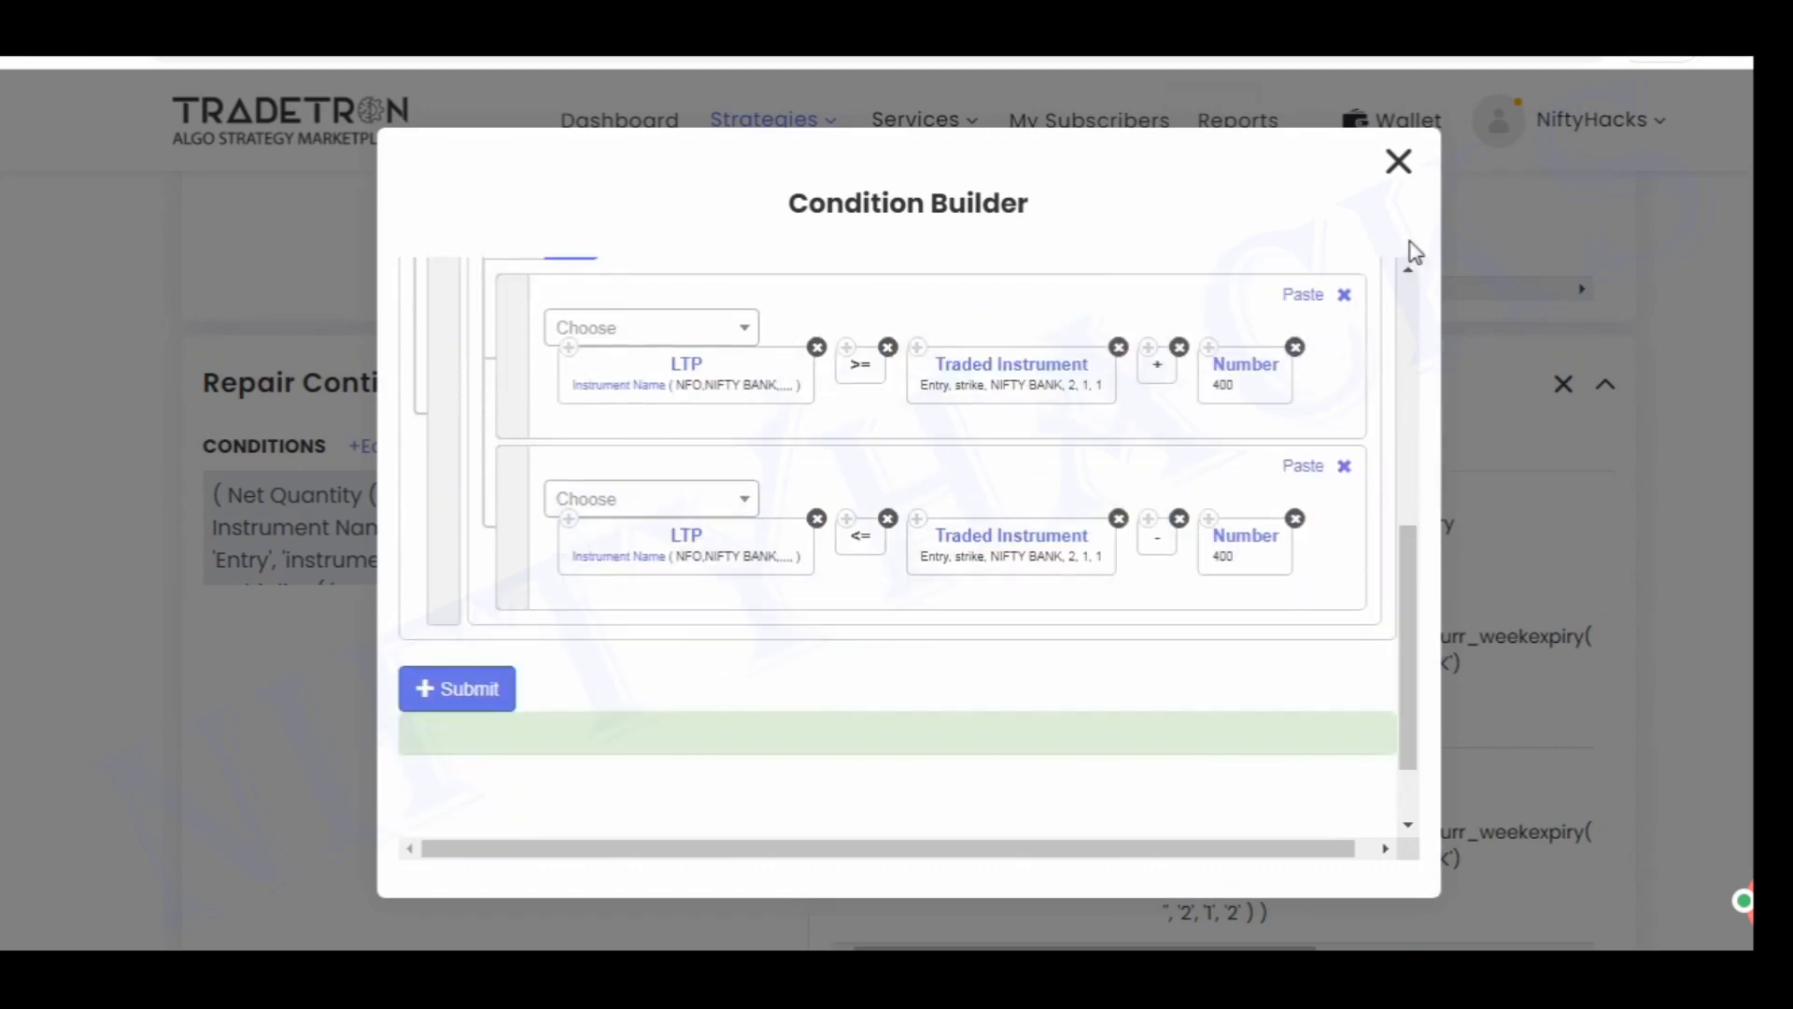
left_click(1398, 165)
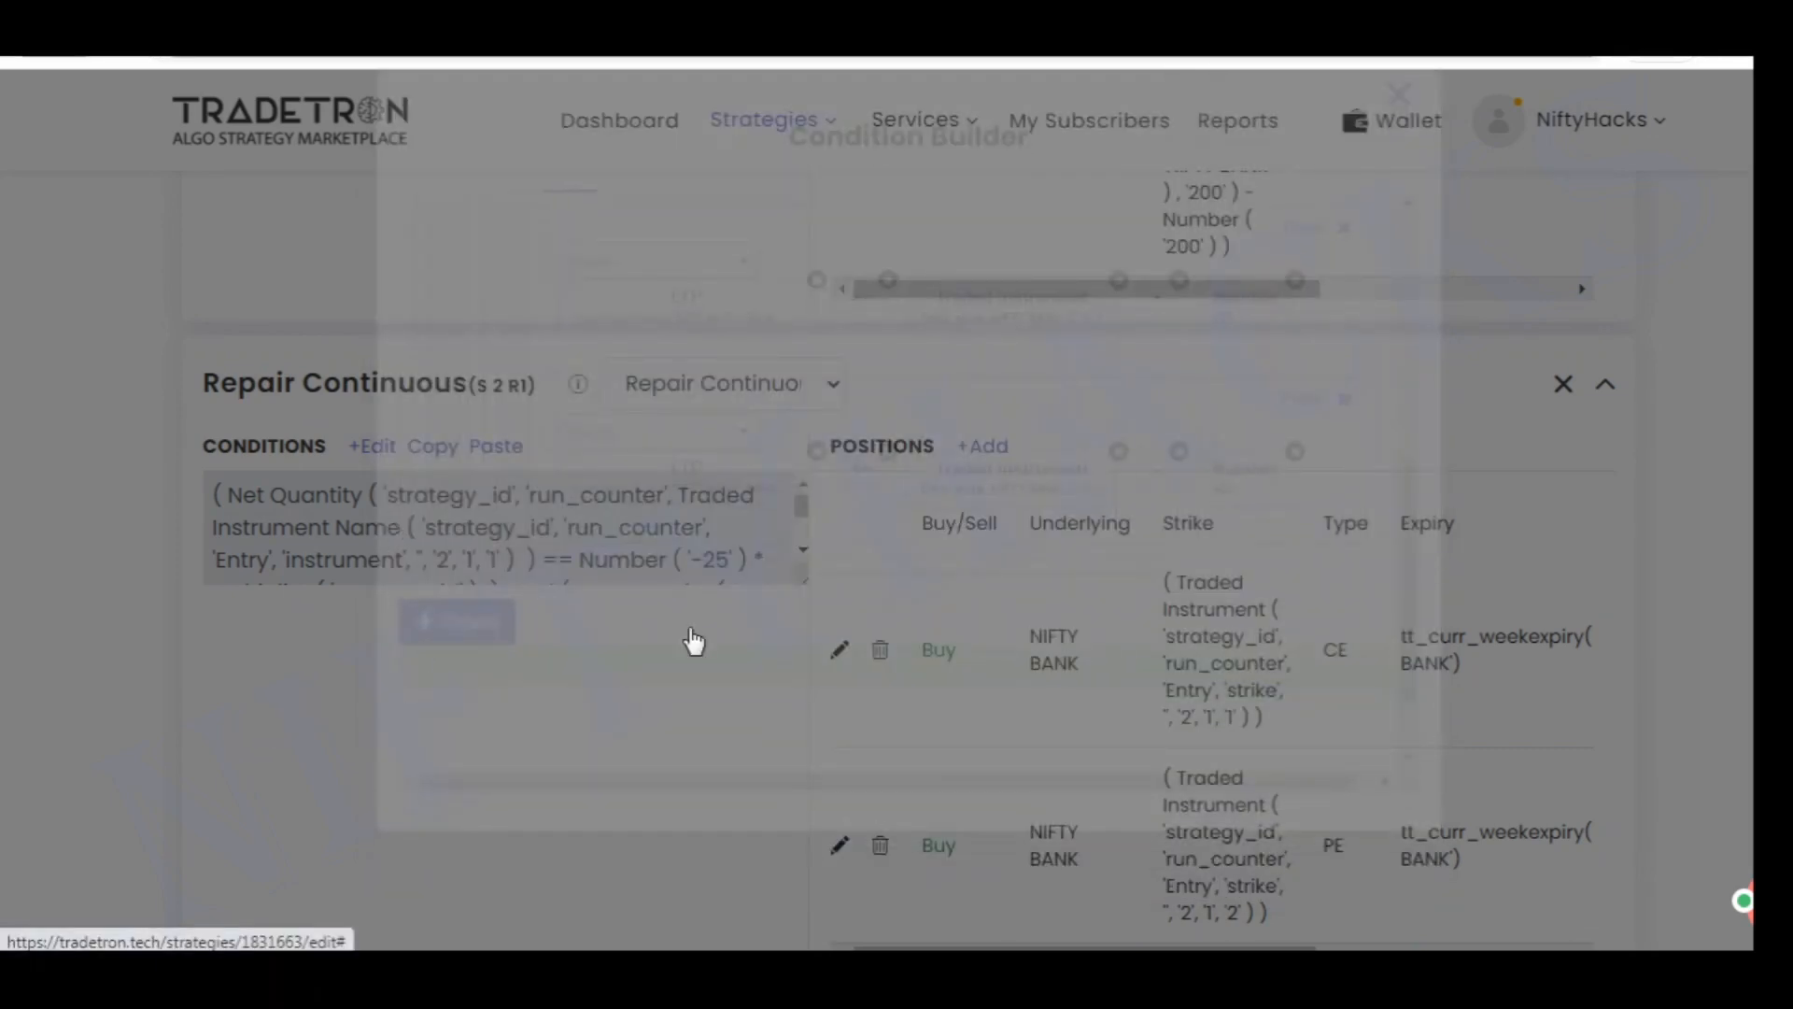
Inspect the bought call position in Set 2's Repair Continuous and its Traded Instrument strike parameters, and close them without changes
scroll(719, 654, "up", 6)
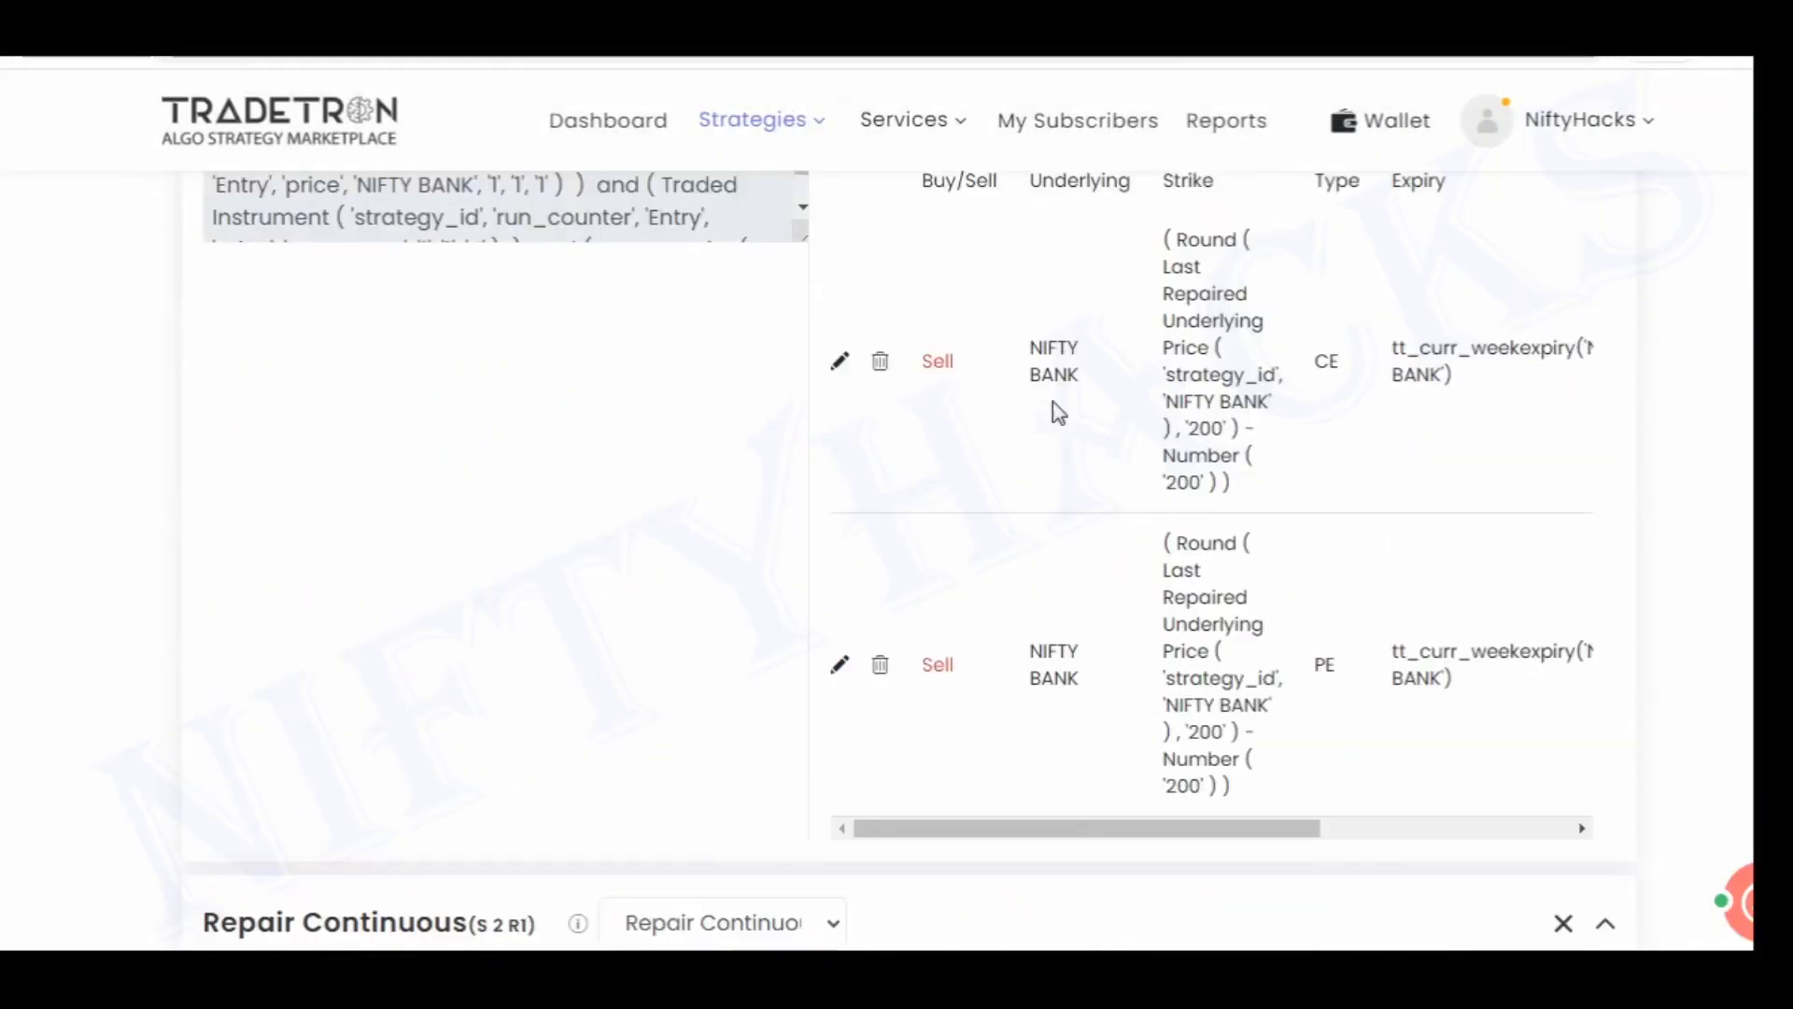
scroll(665, 658, "down", 8)
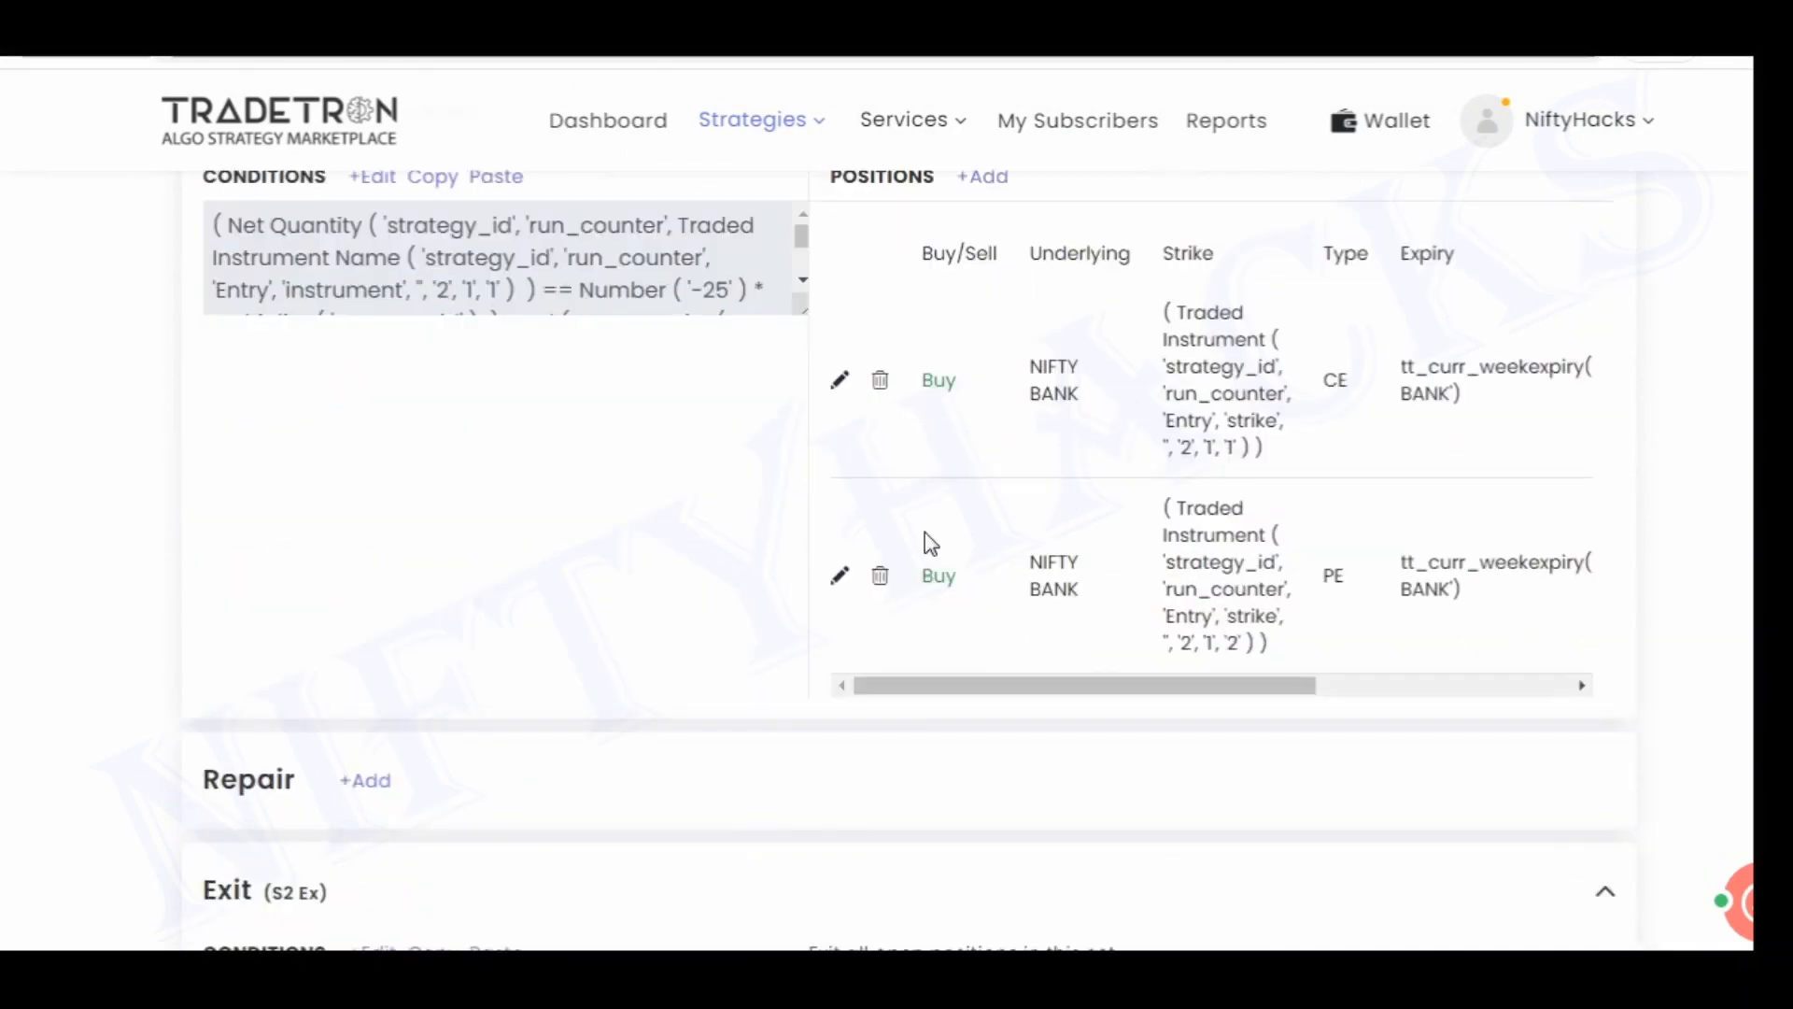
left_click(840, 381)
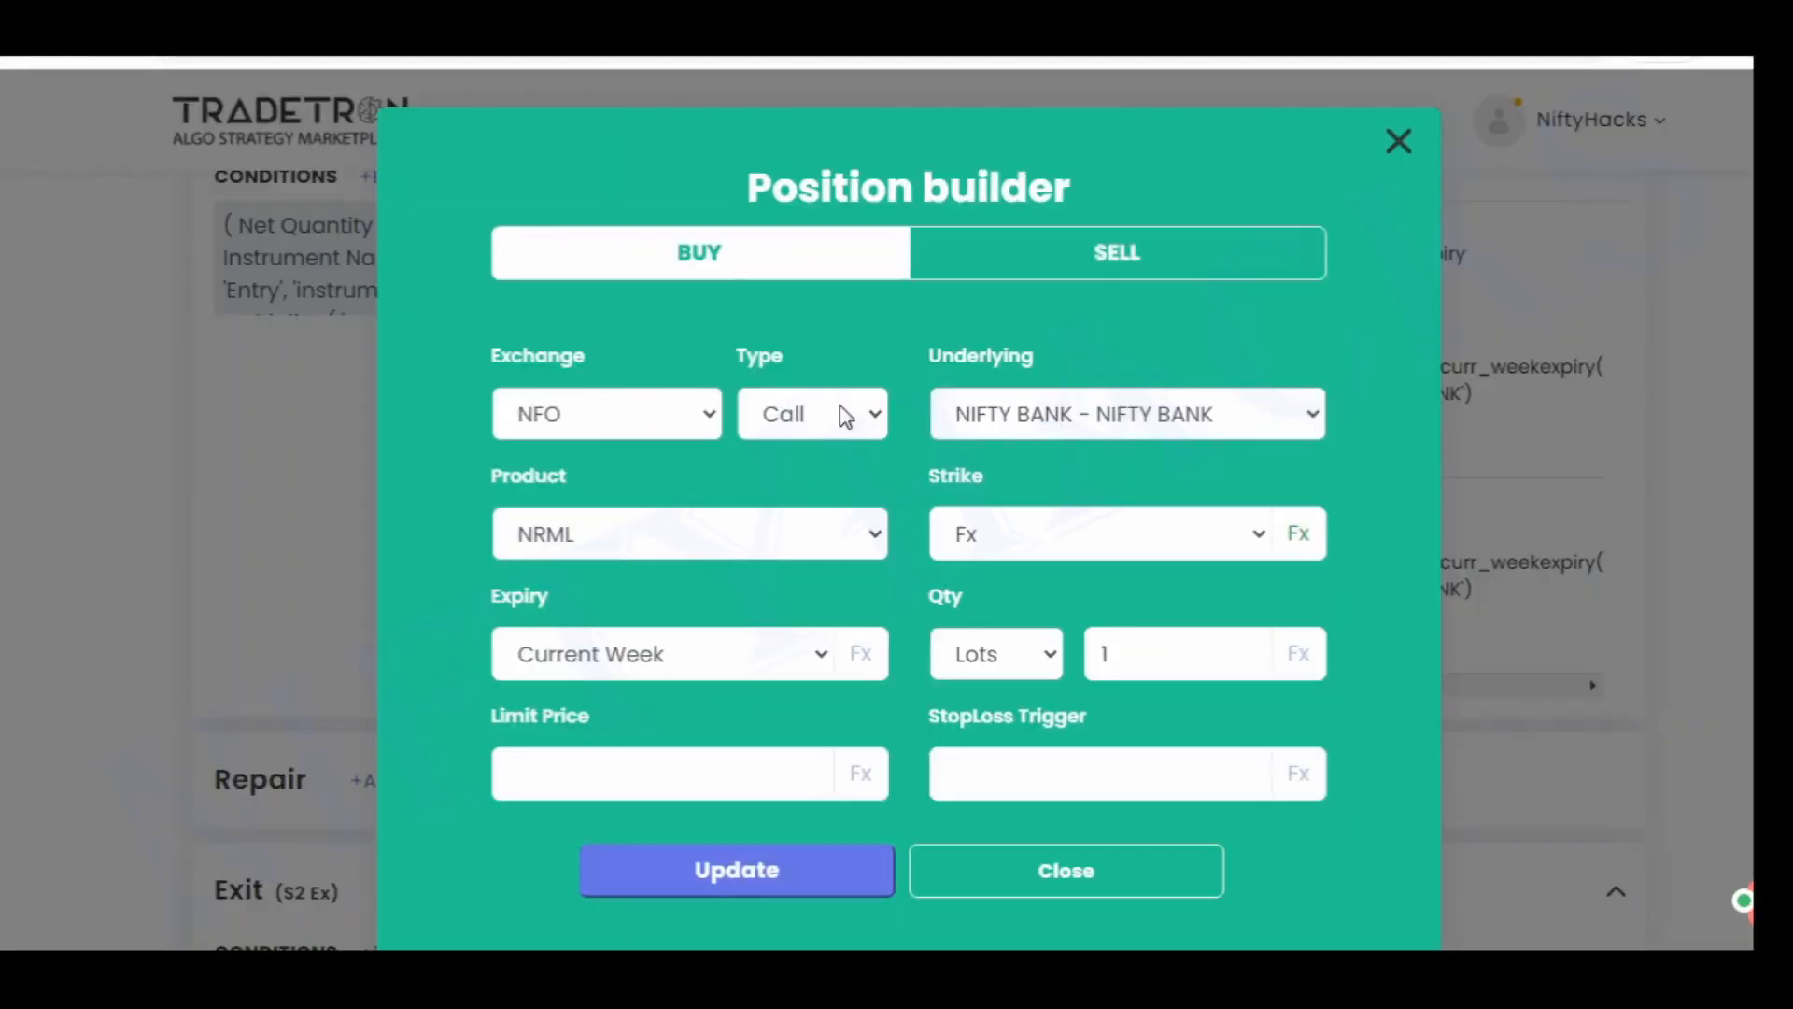
left_click(1323, 532)
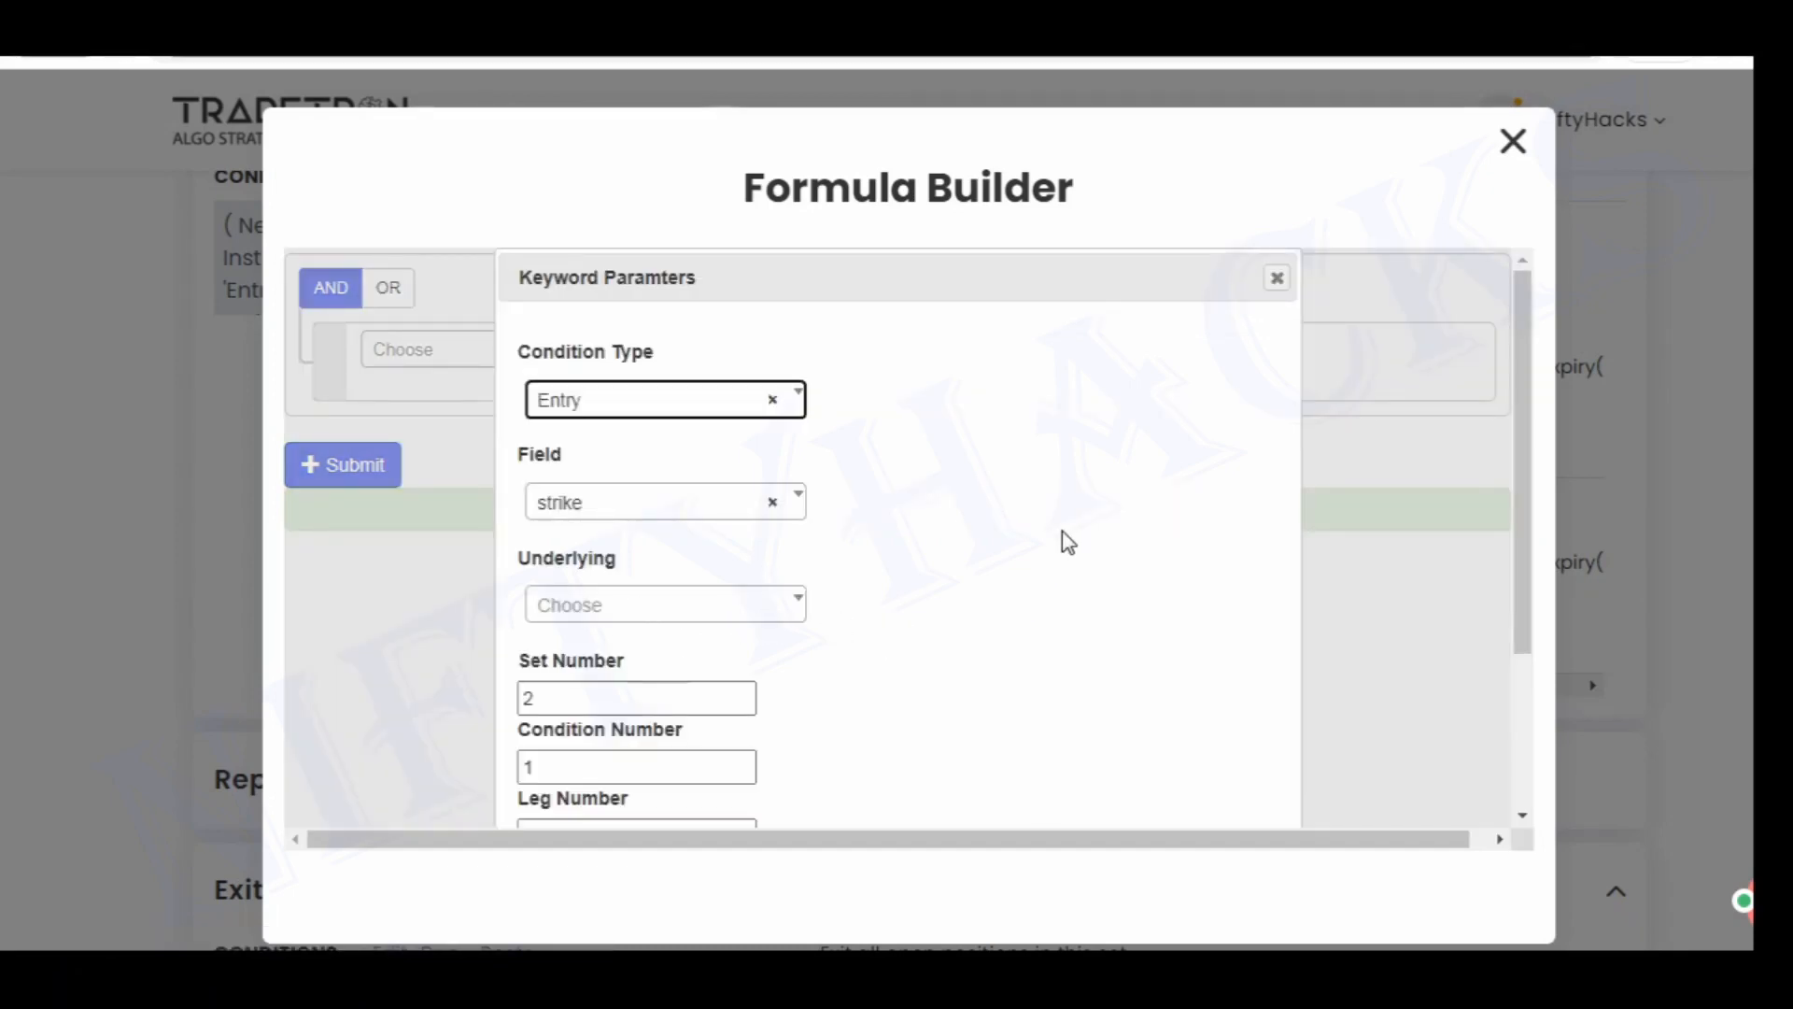
scroll(1065, 529, "down", 3)
scroll(1239, 426, "up", 3)
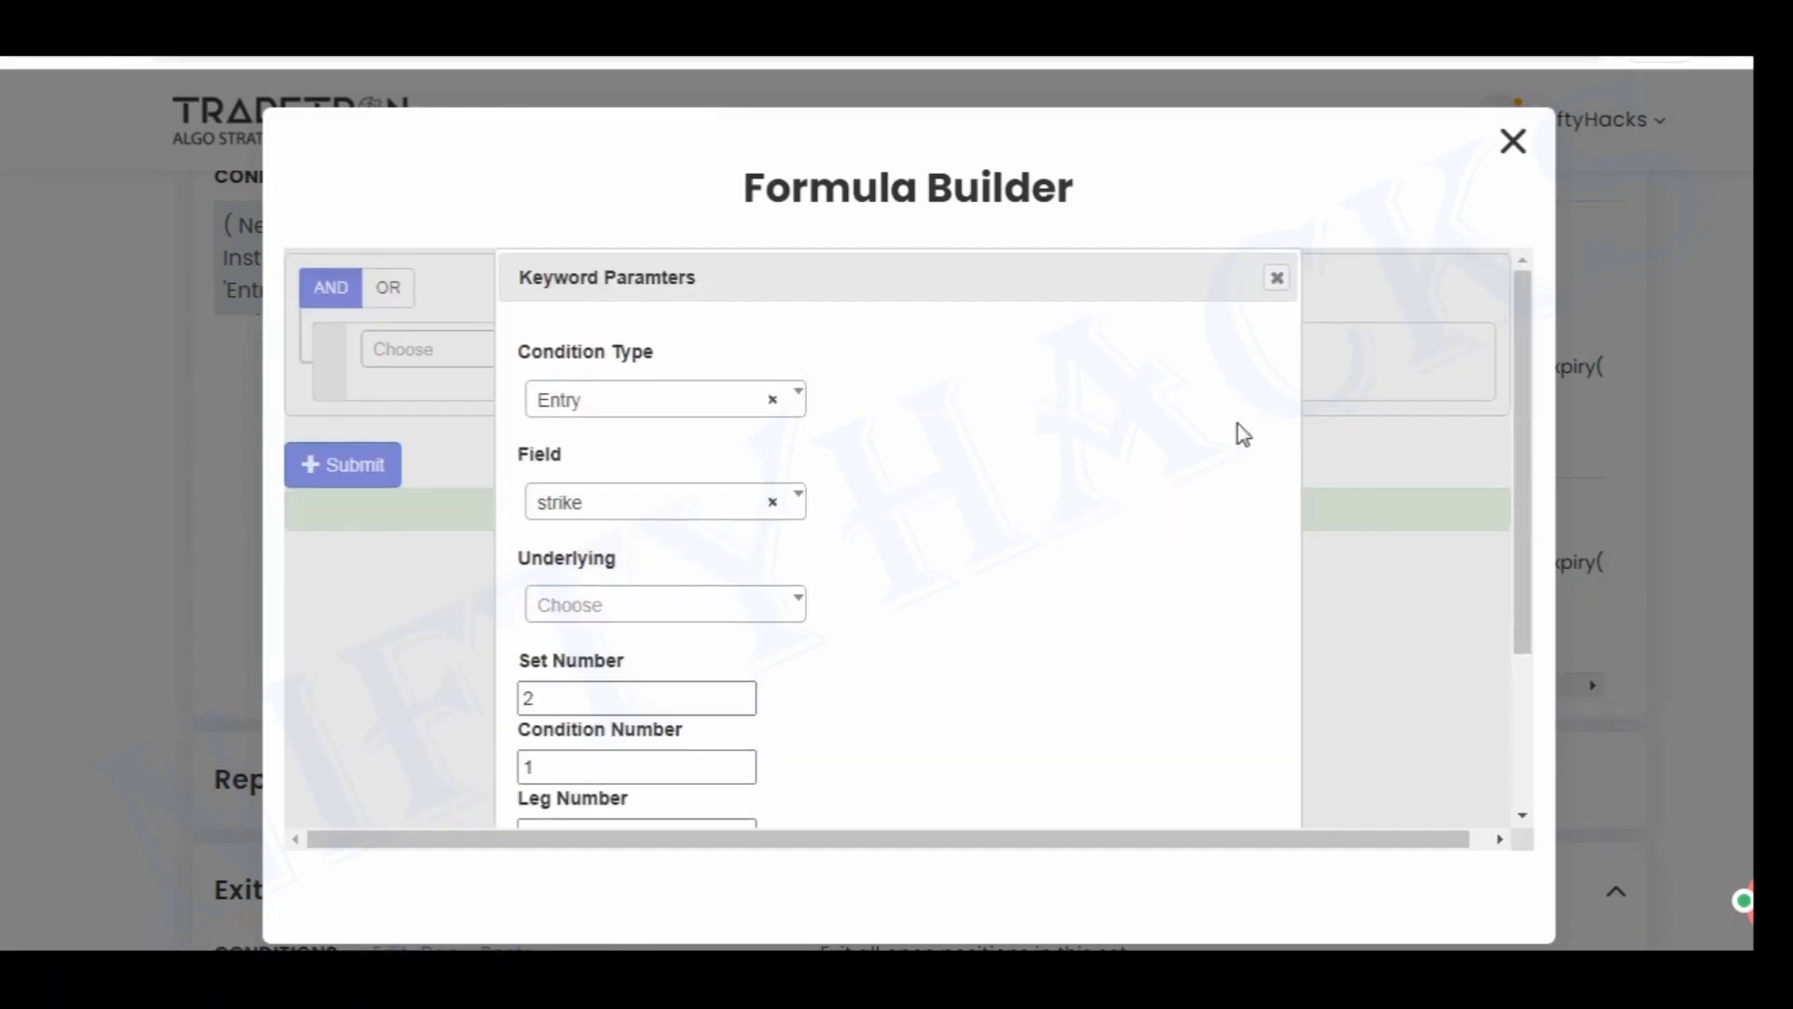
left_click(1274, 281)
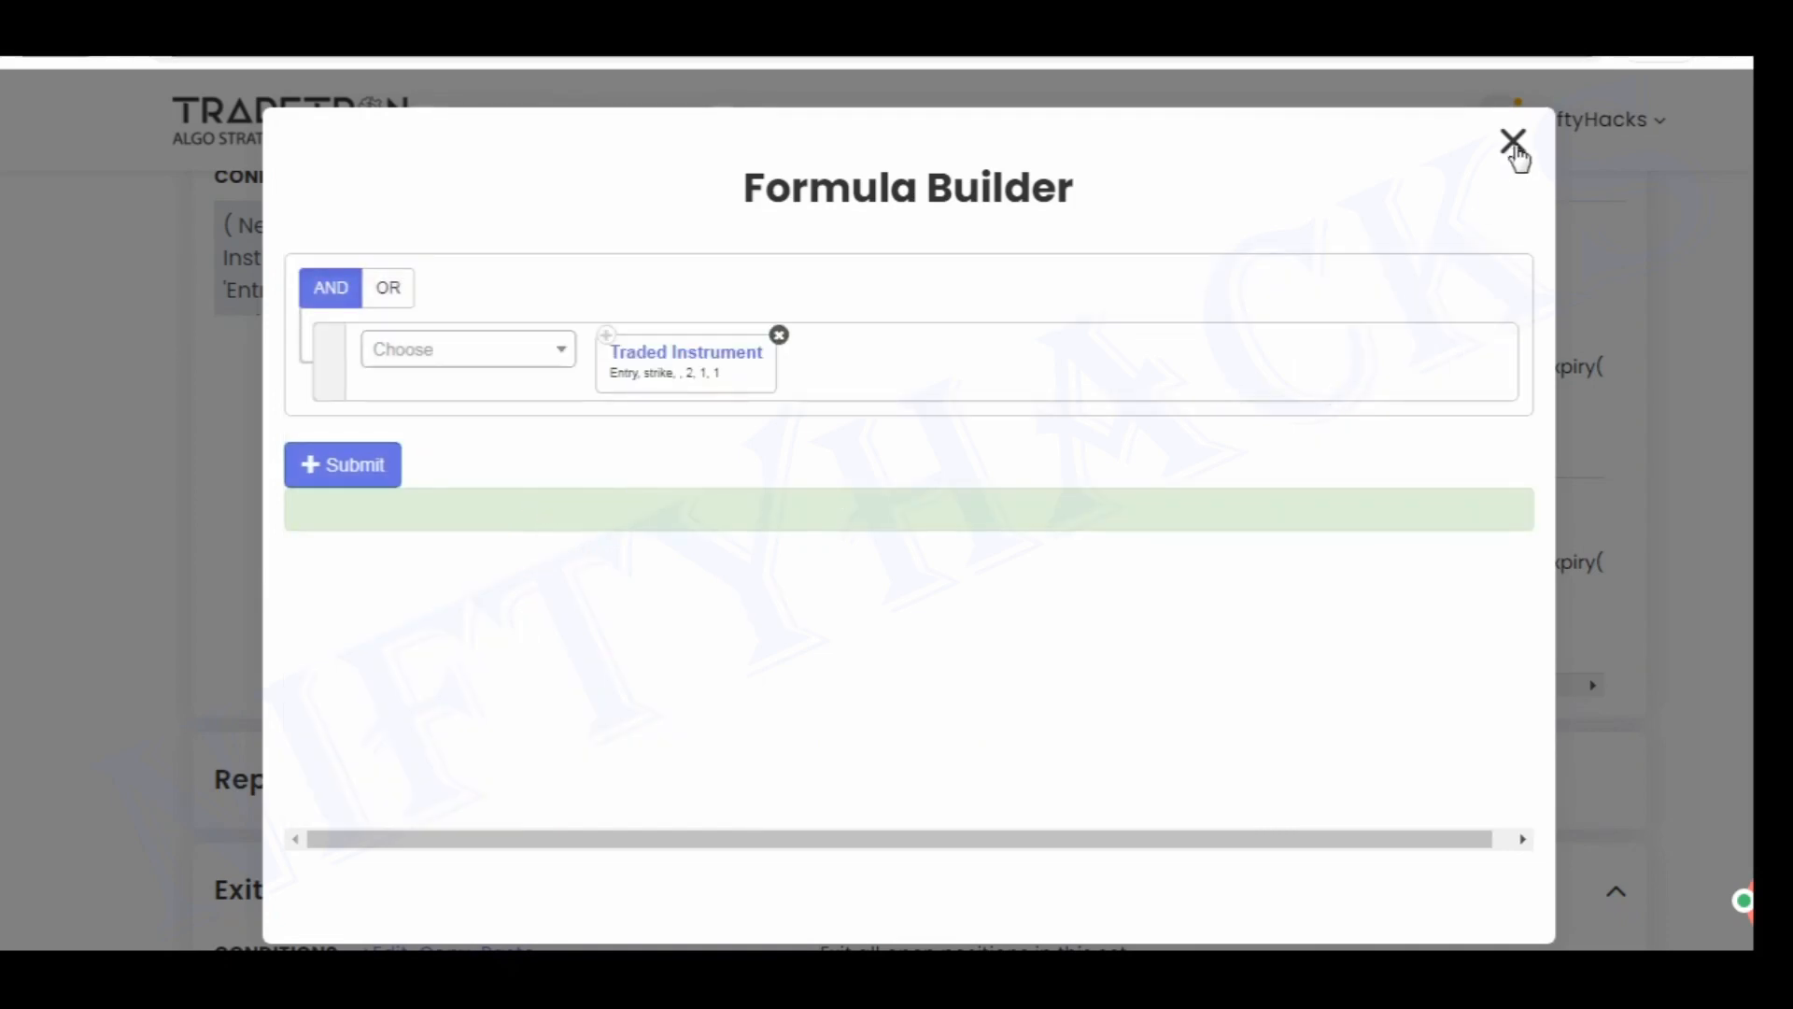
left_click(1514, 142)
left_click(1037, 898)
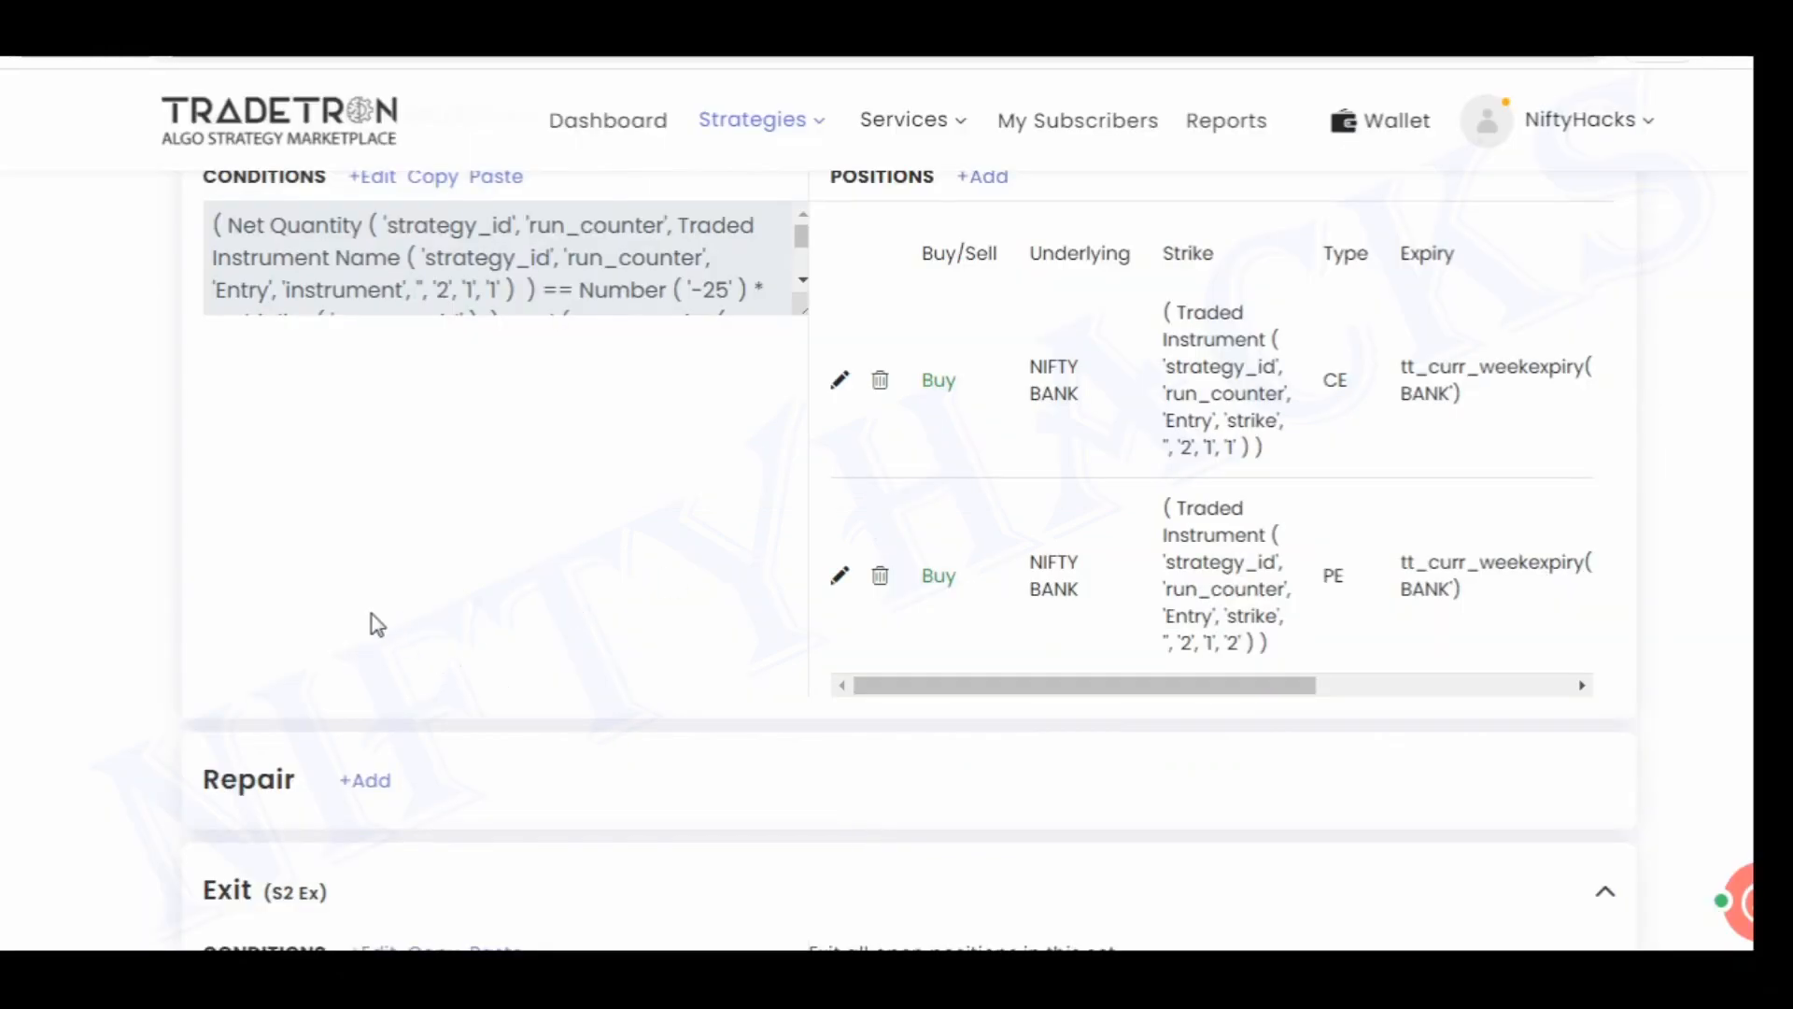
scroll(116, 633, "down", 10)
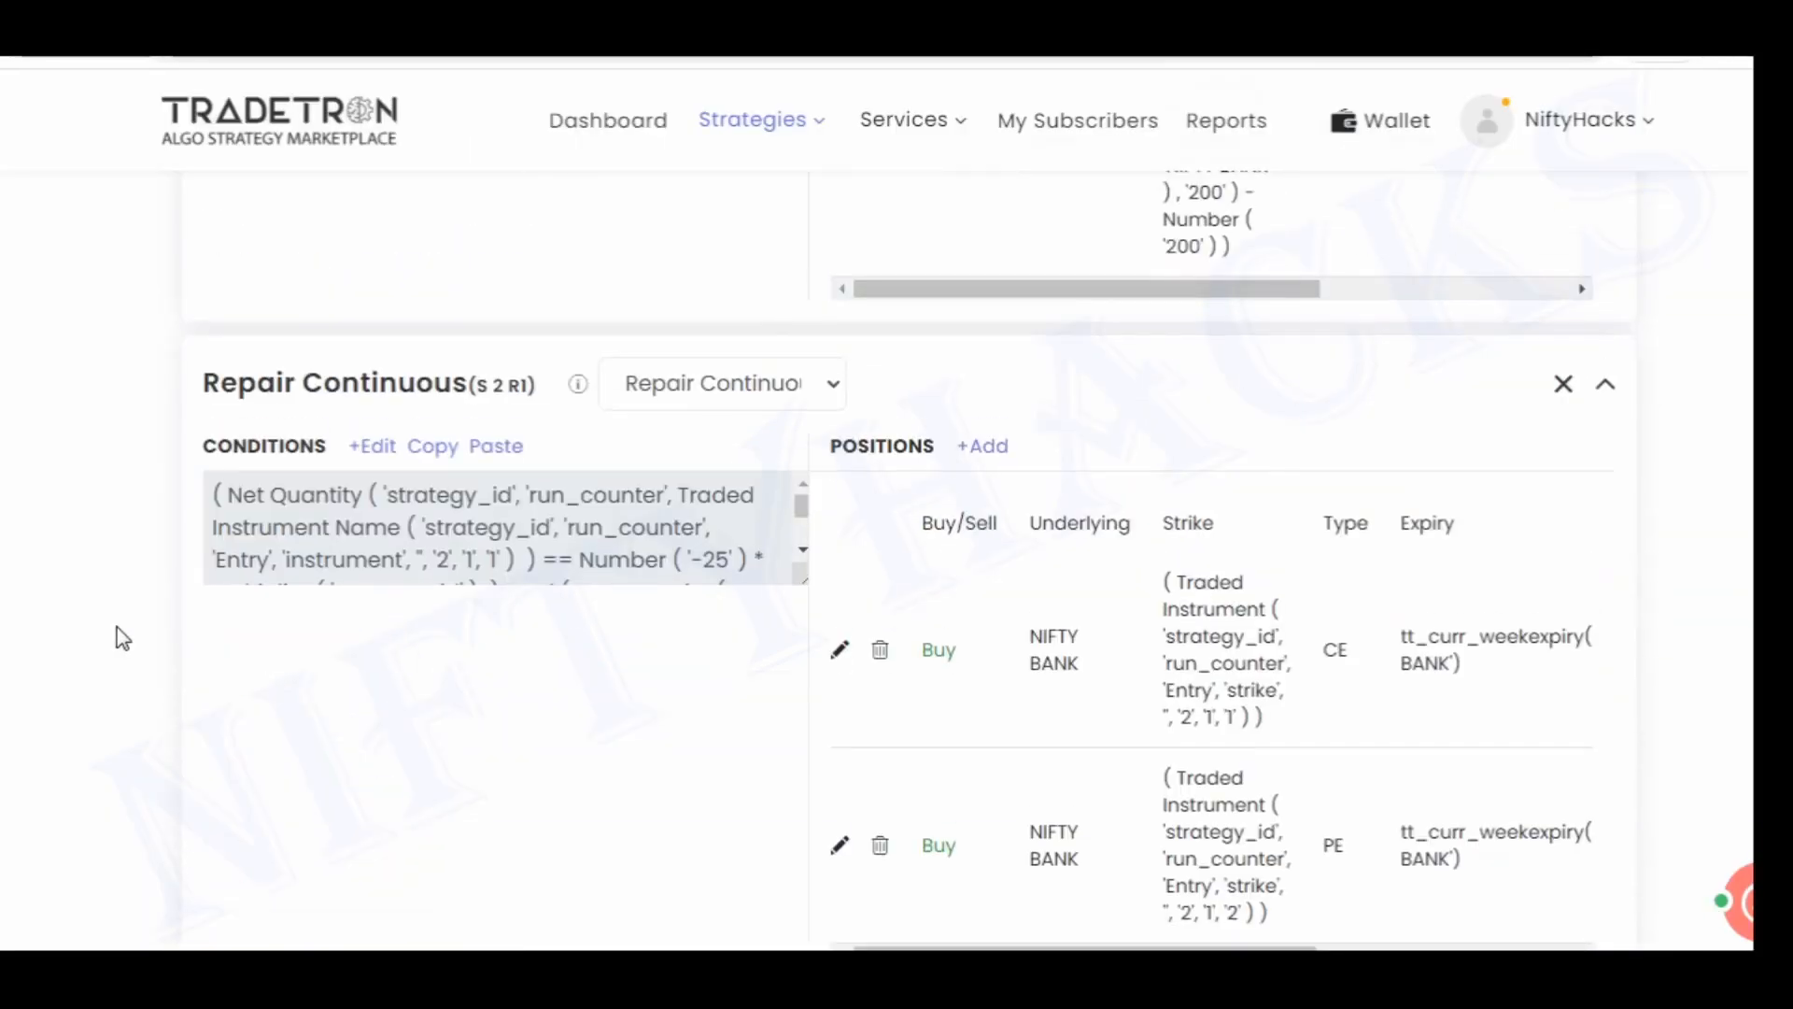
scroll(120, 633, "down", 3)
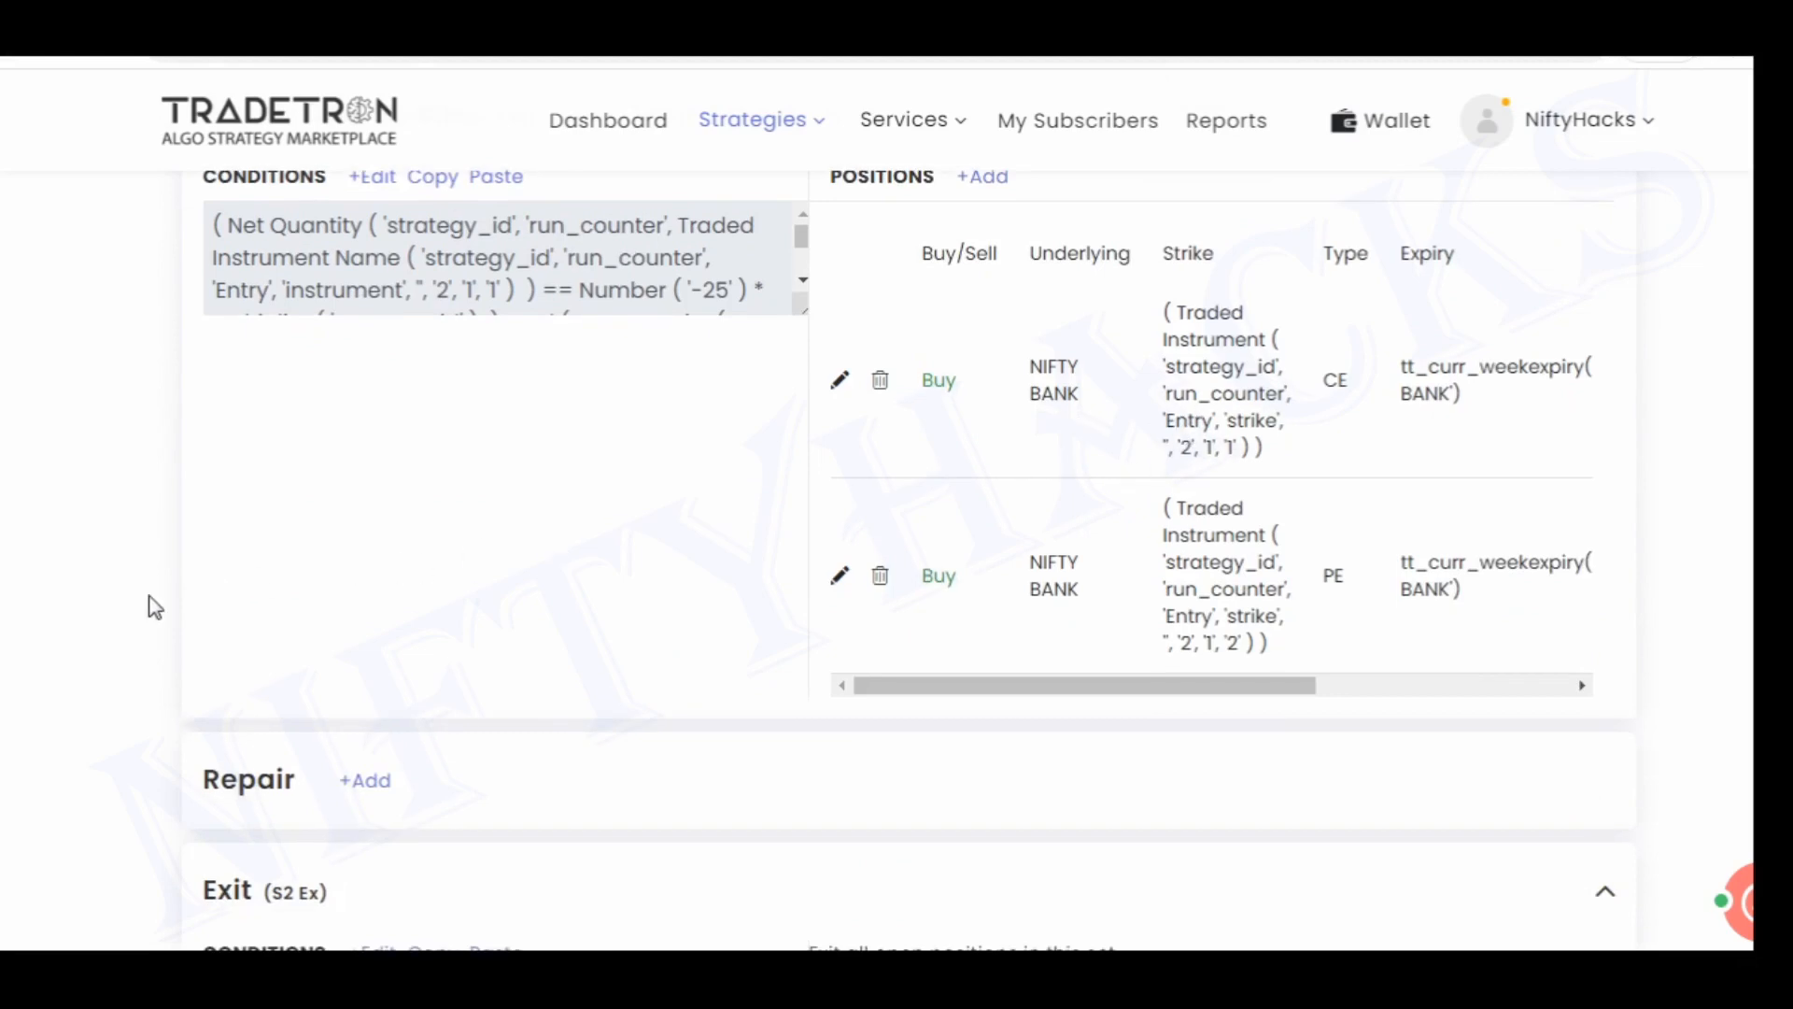
Review Set 3's Entry conditions, from the Traded Instrument and Net Quantity checks to the last repaired versus entry underlying price comparison, and close them unchanged
scroll(149, 608, "down", 10)
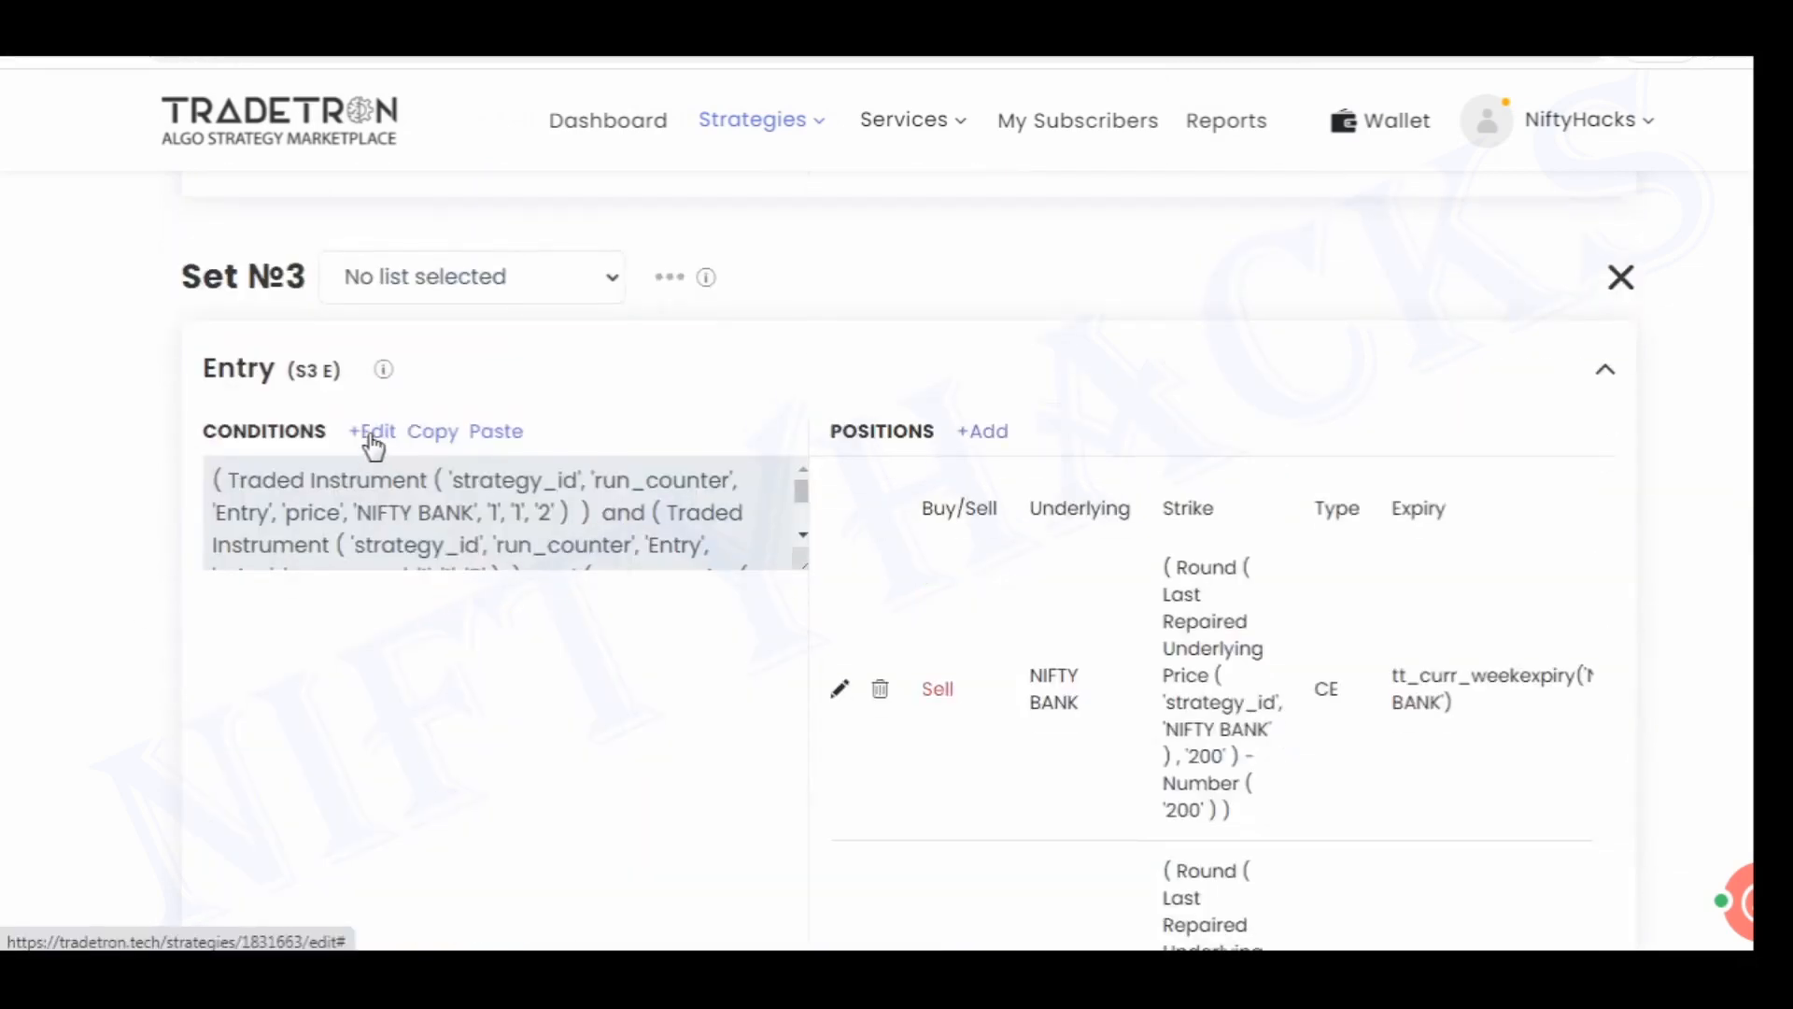
left_click(370, 433)
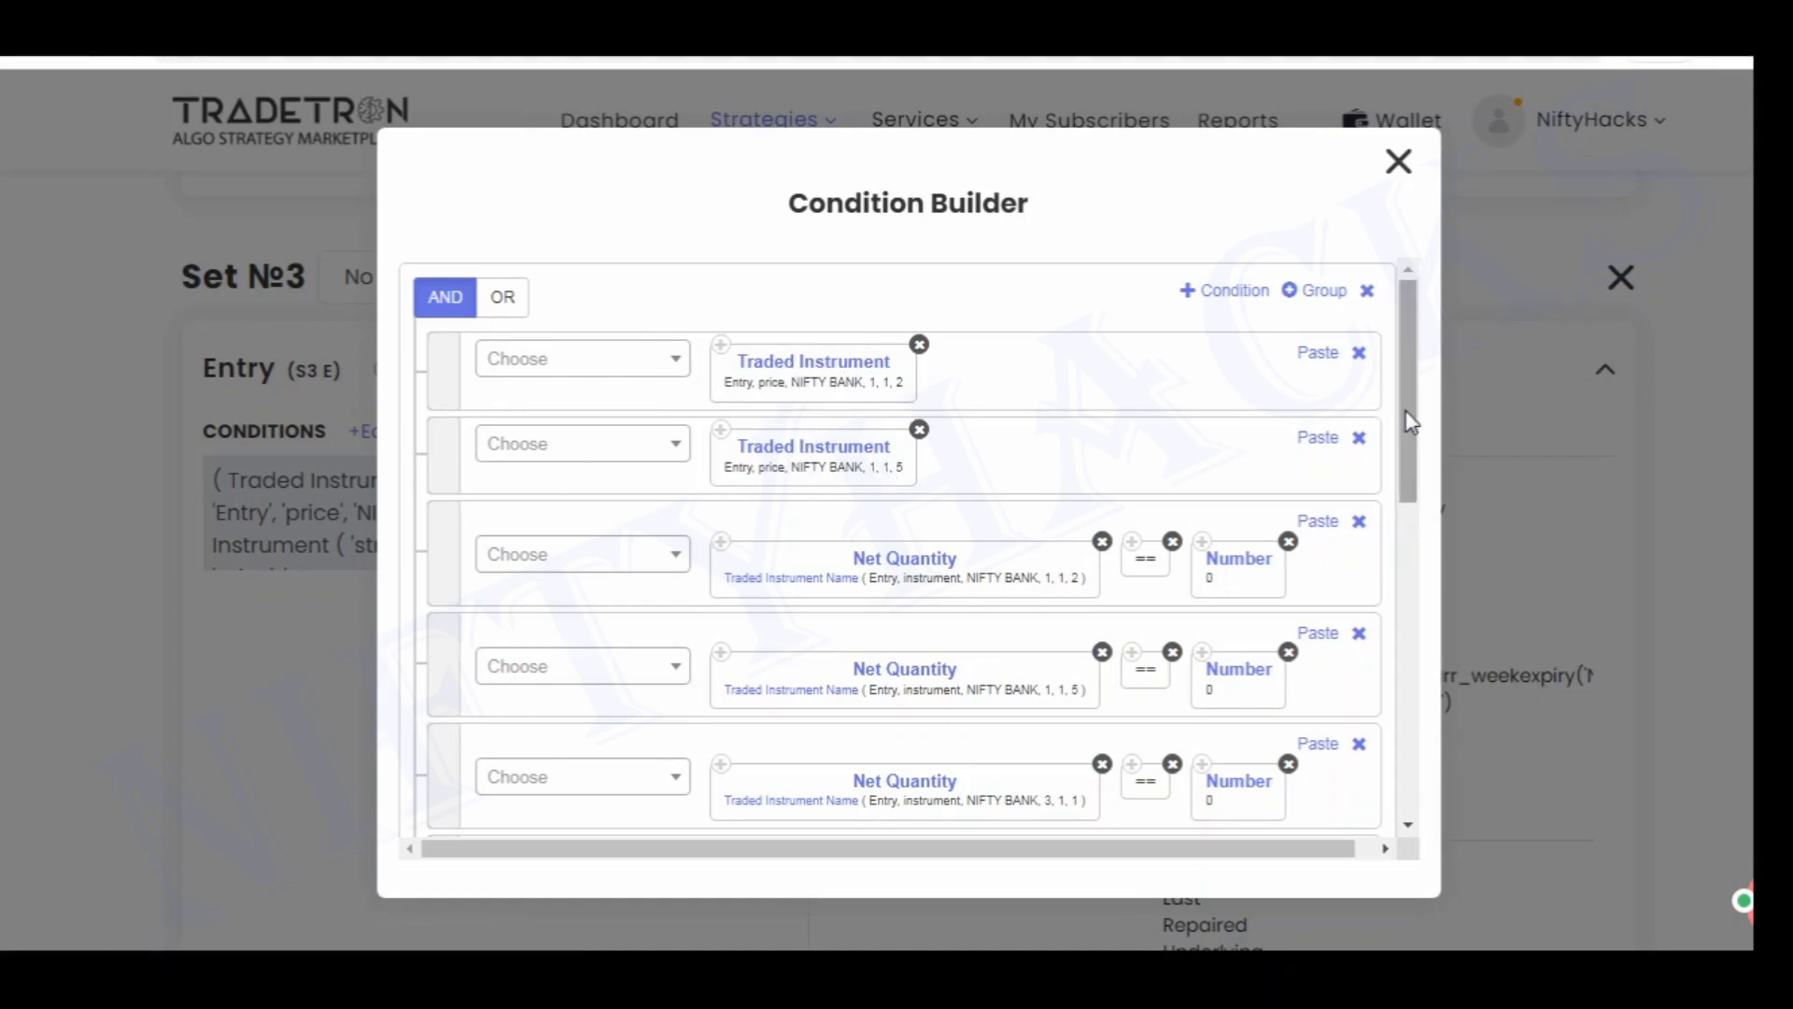
left_click_drag(1408, 413, 1409, 485)
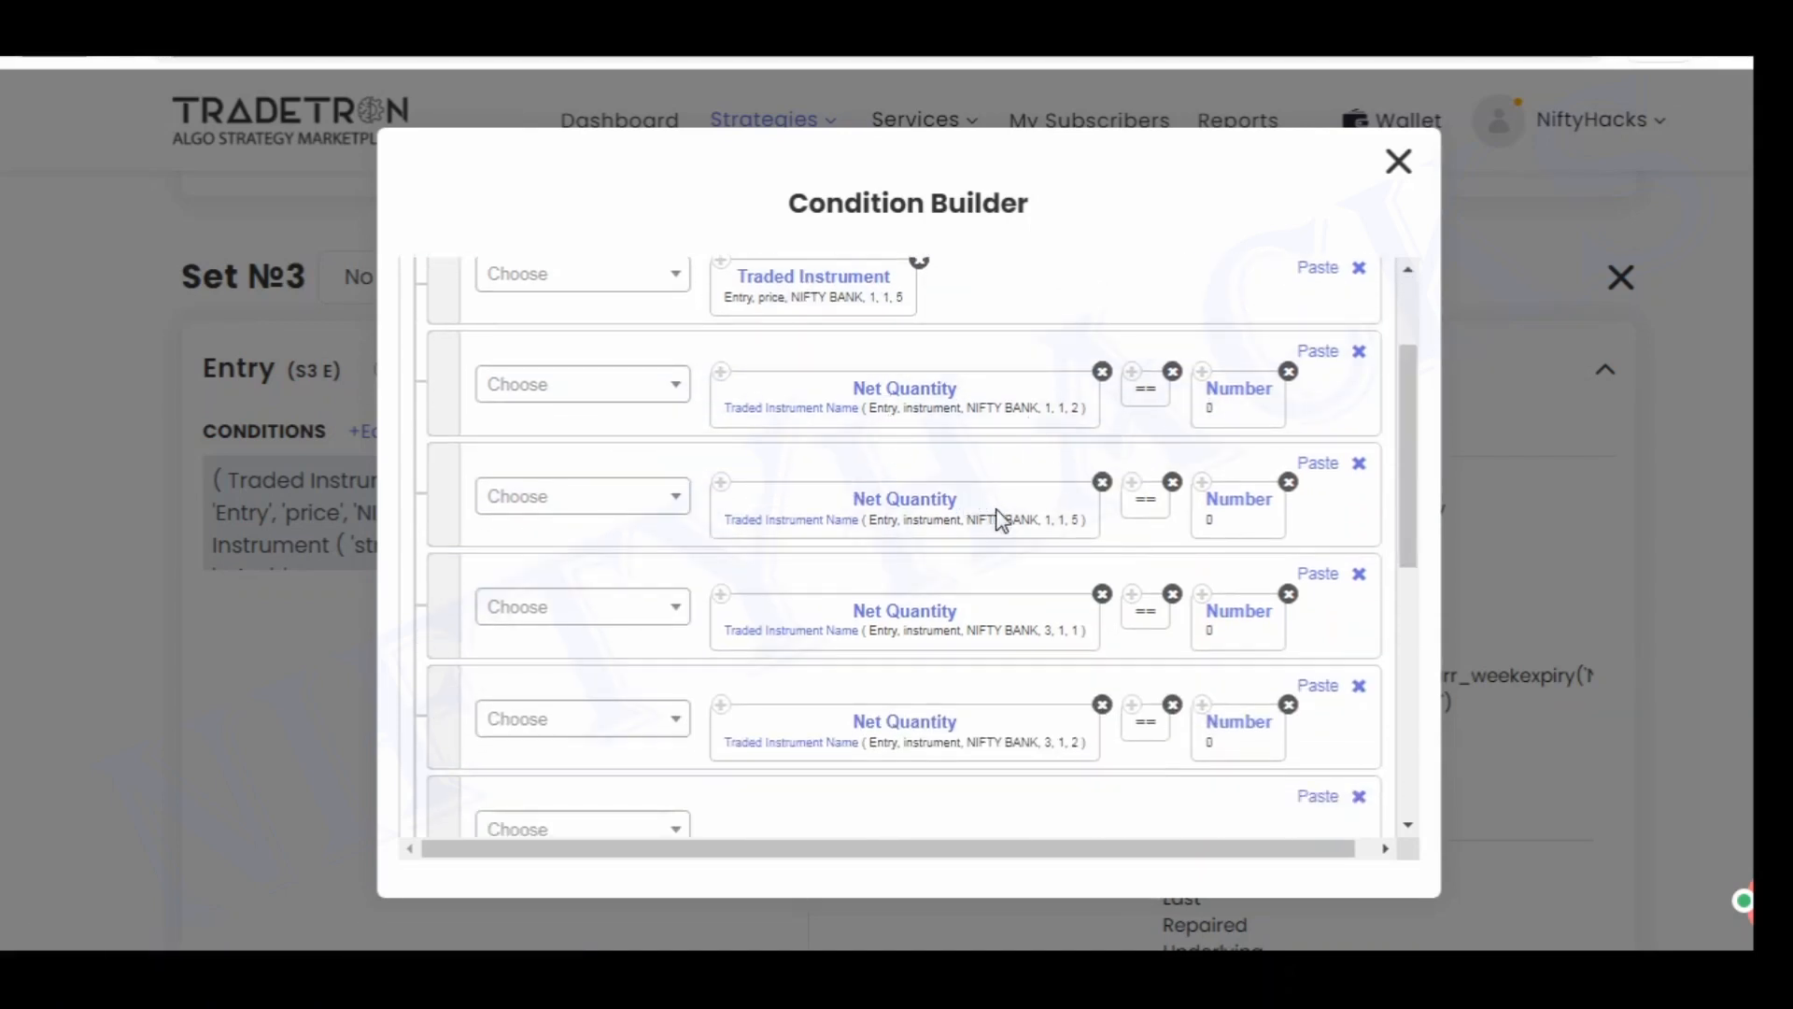
left_click_drag(1424, 499, 1408, 607)
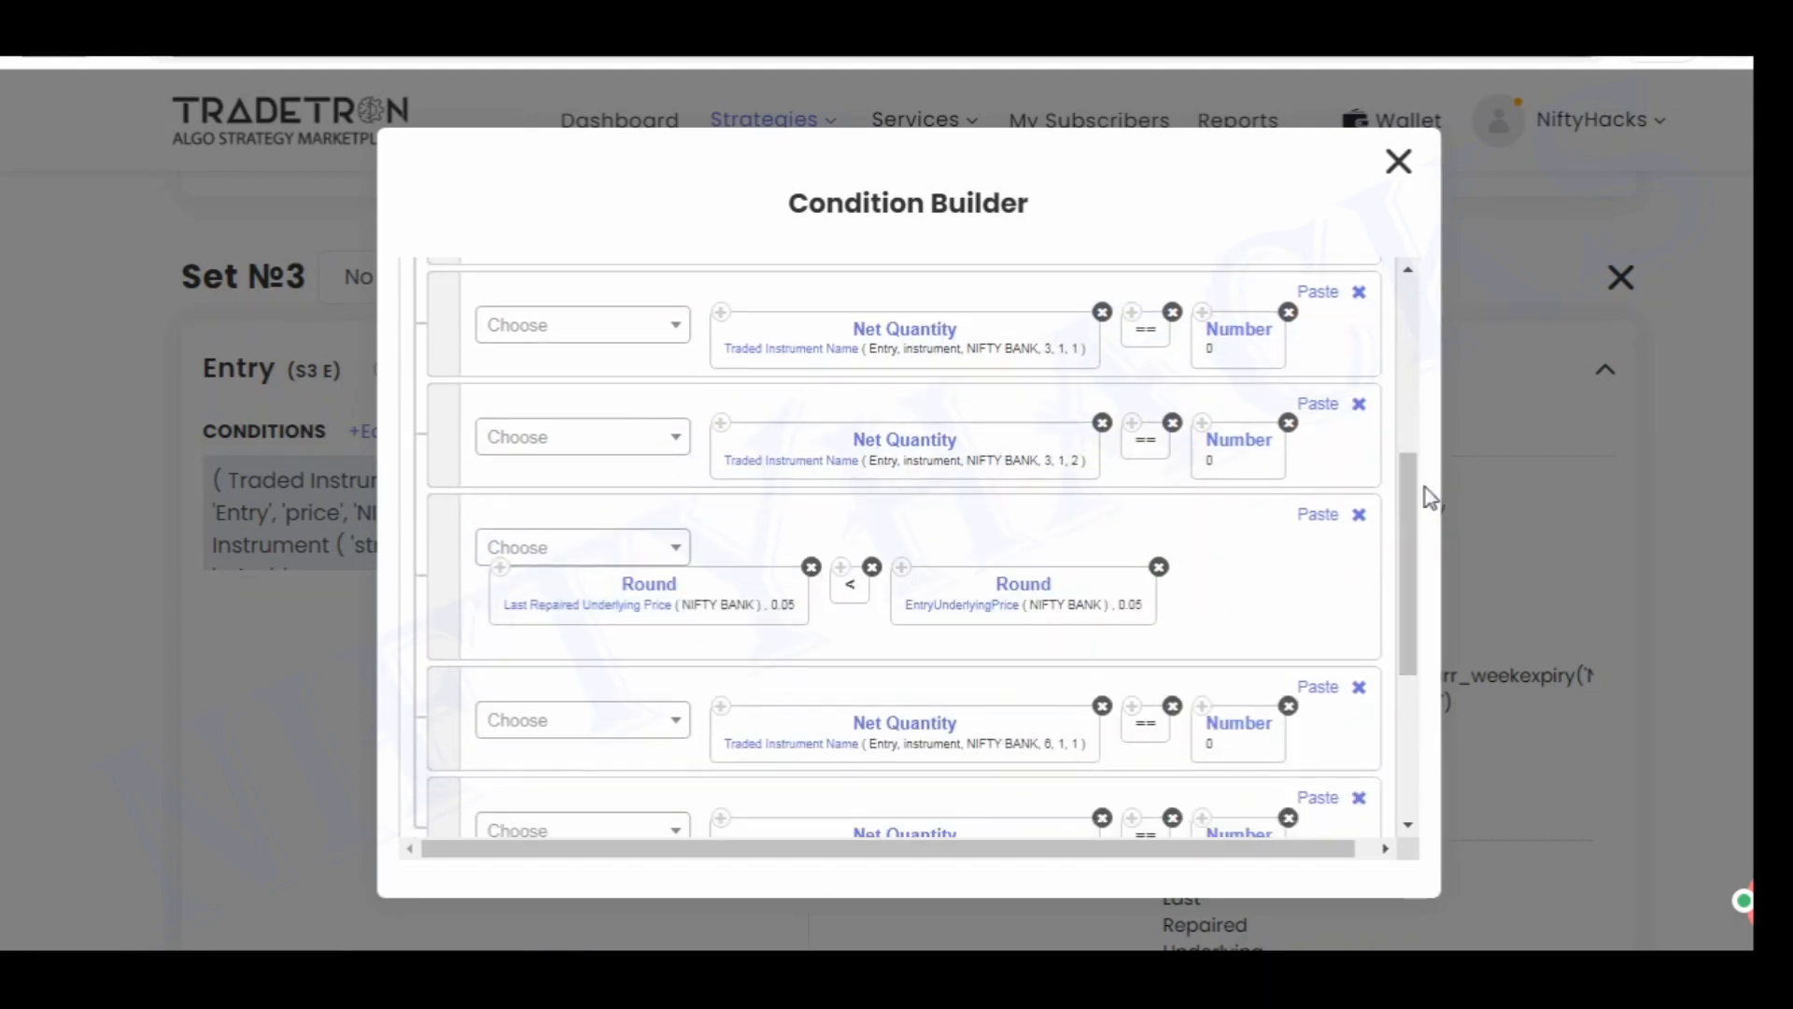
left_click_drag(1425, 497, 1419, 596)
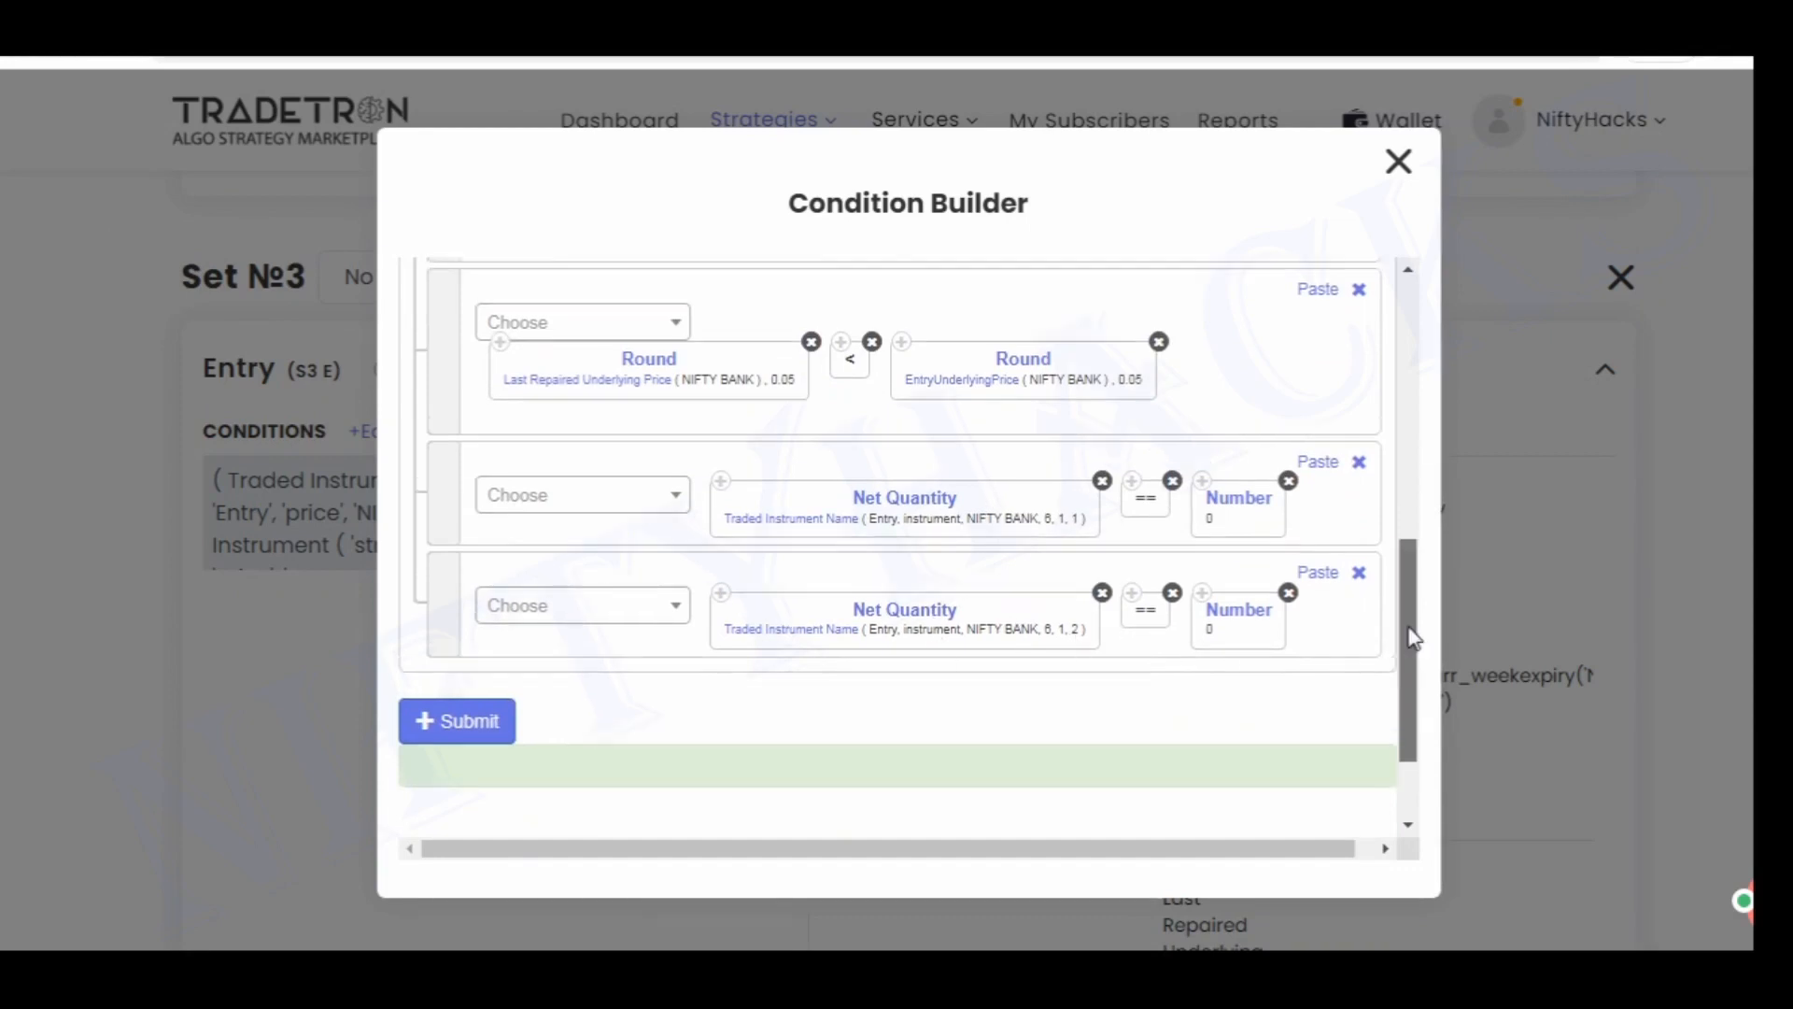
scroll(1326, 639, "up", 1)
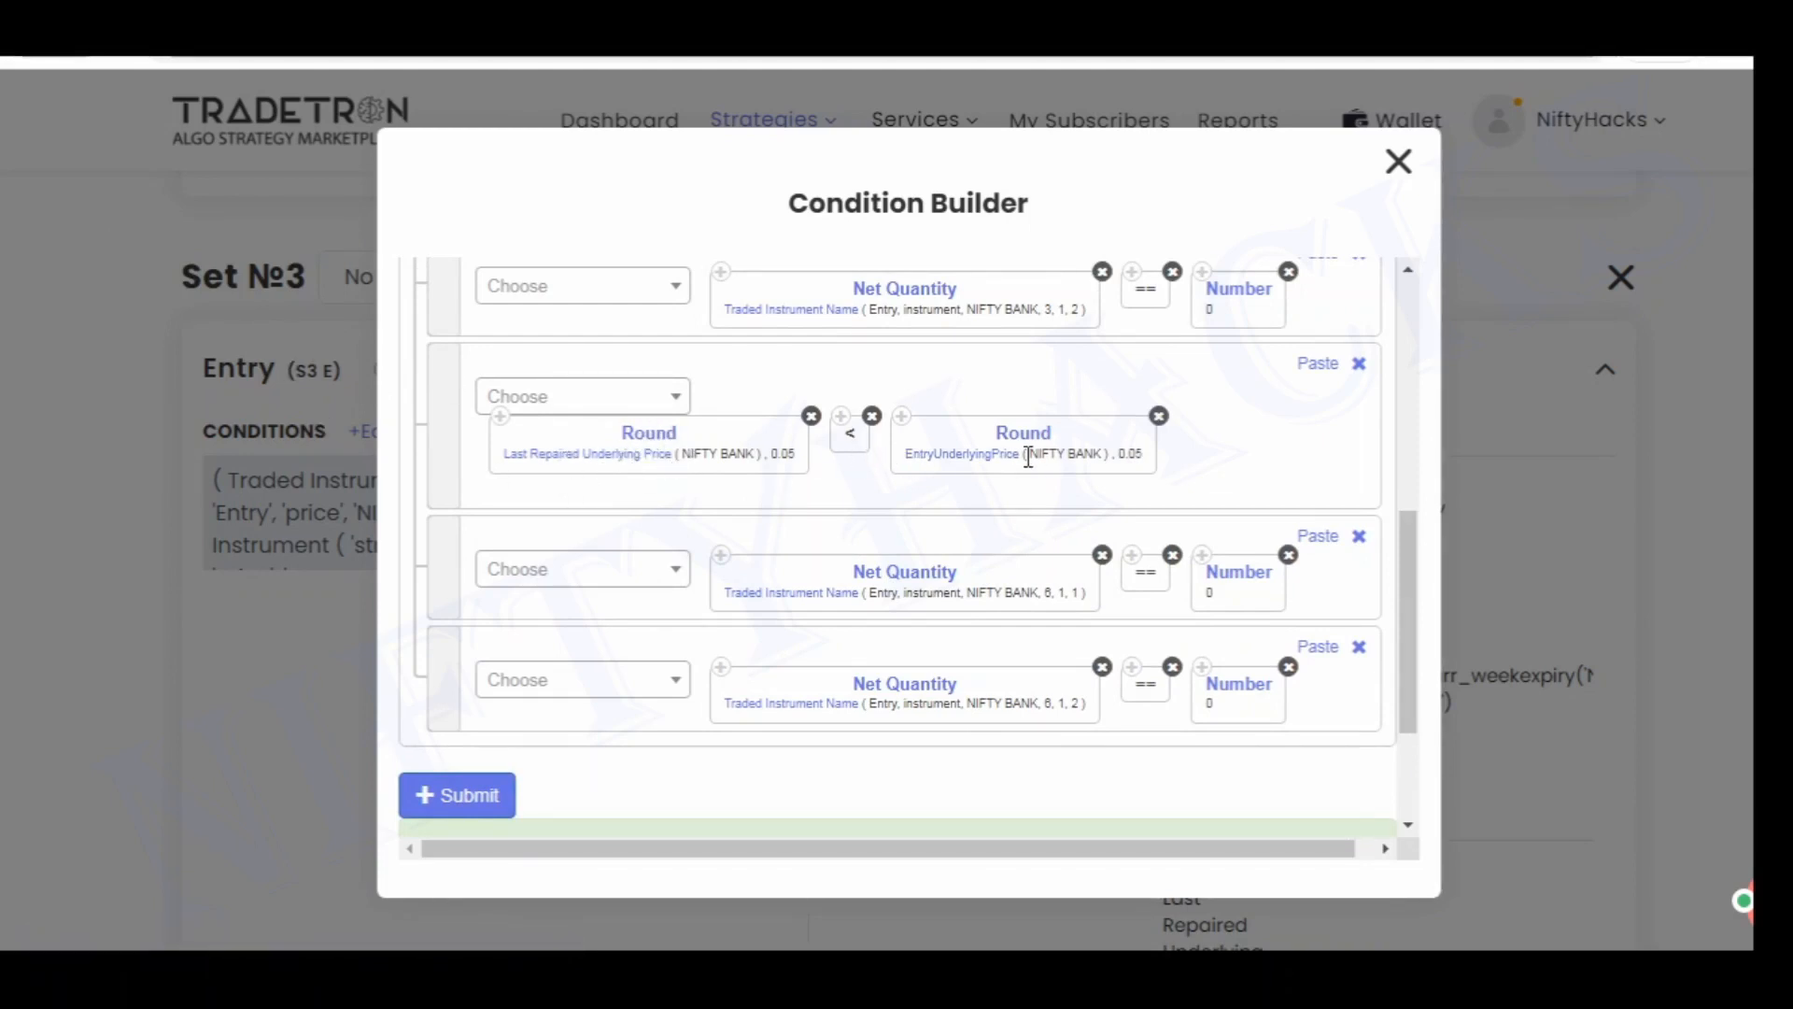
left_click(1401, 168)
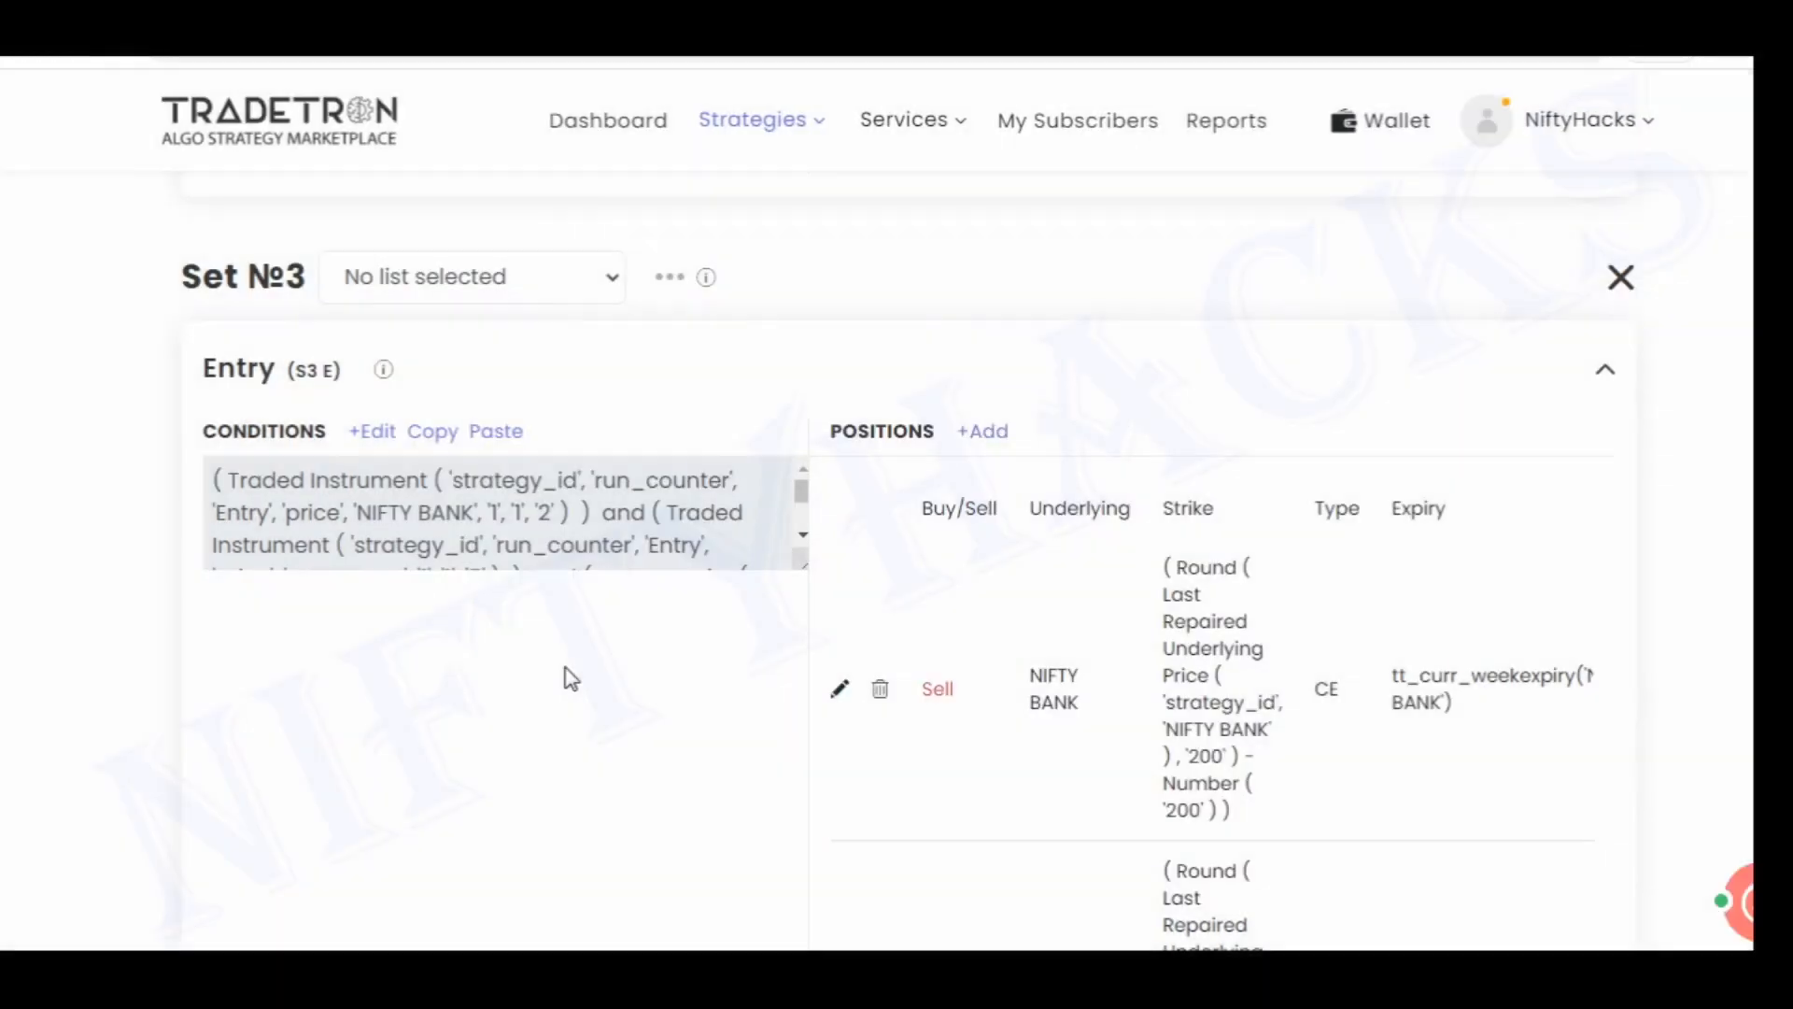
Review Set 3's sold entry positions and its Repair Continuous conditions, including the LTP versus entry strike comparisons, without changing anything
scroll(571, 679, "down", 2)
scroll(571, 679, "down", 2)
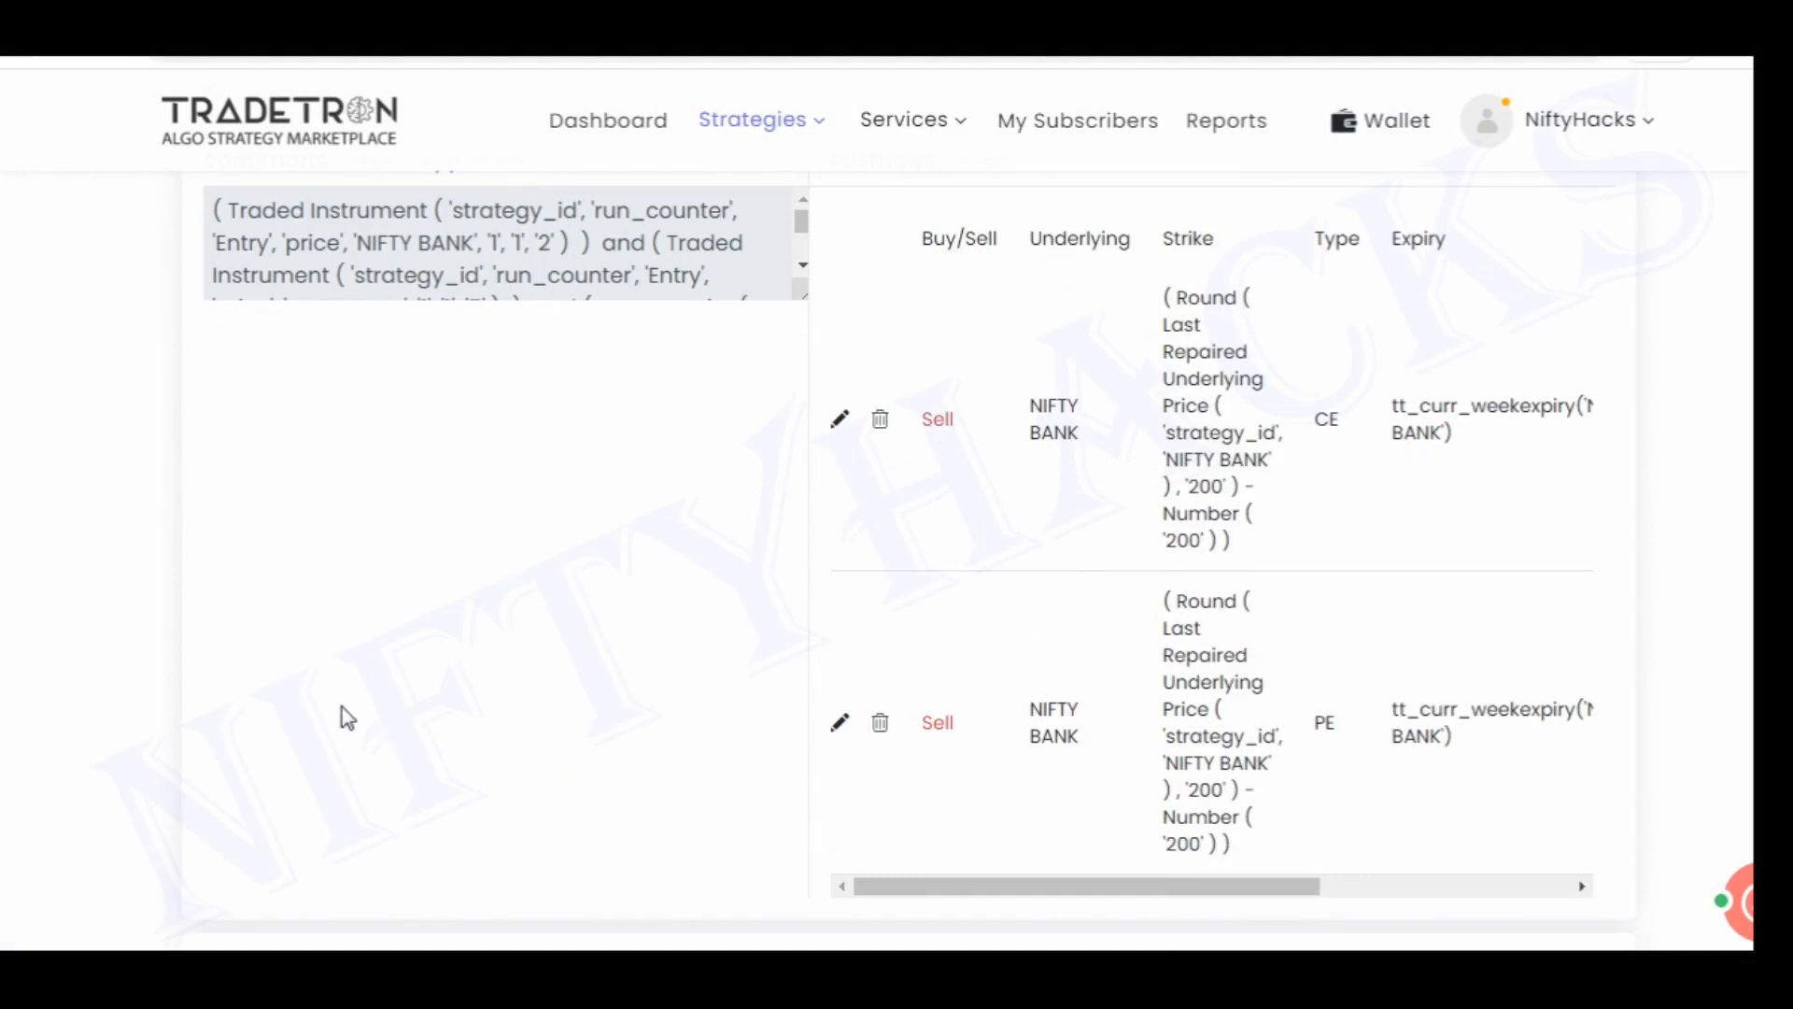
scroll(117, 680, "down", 10)
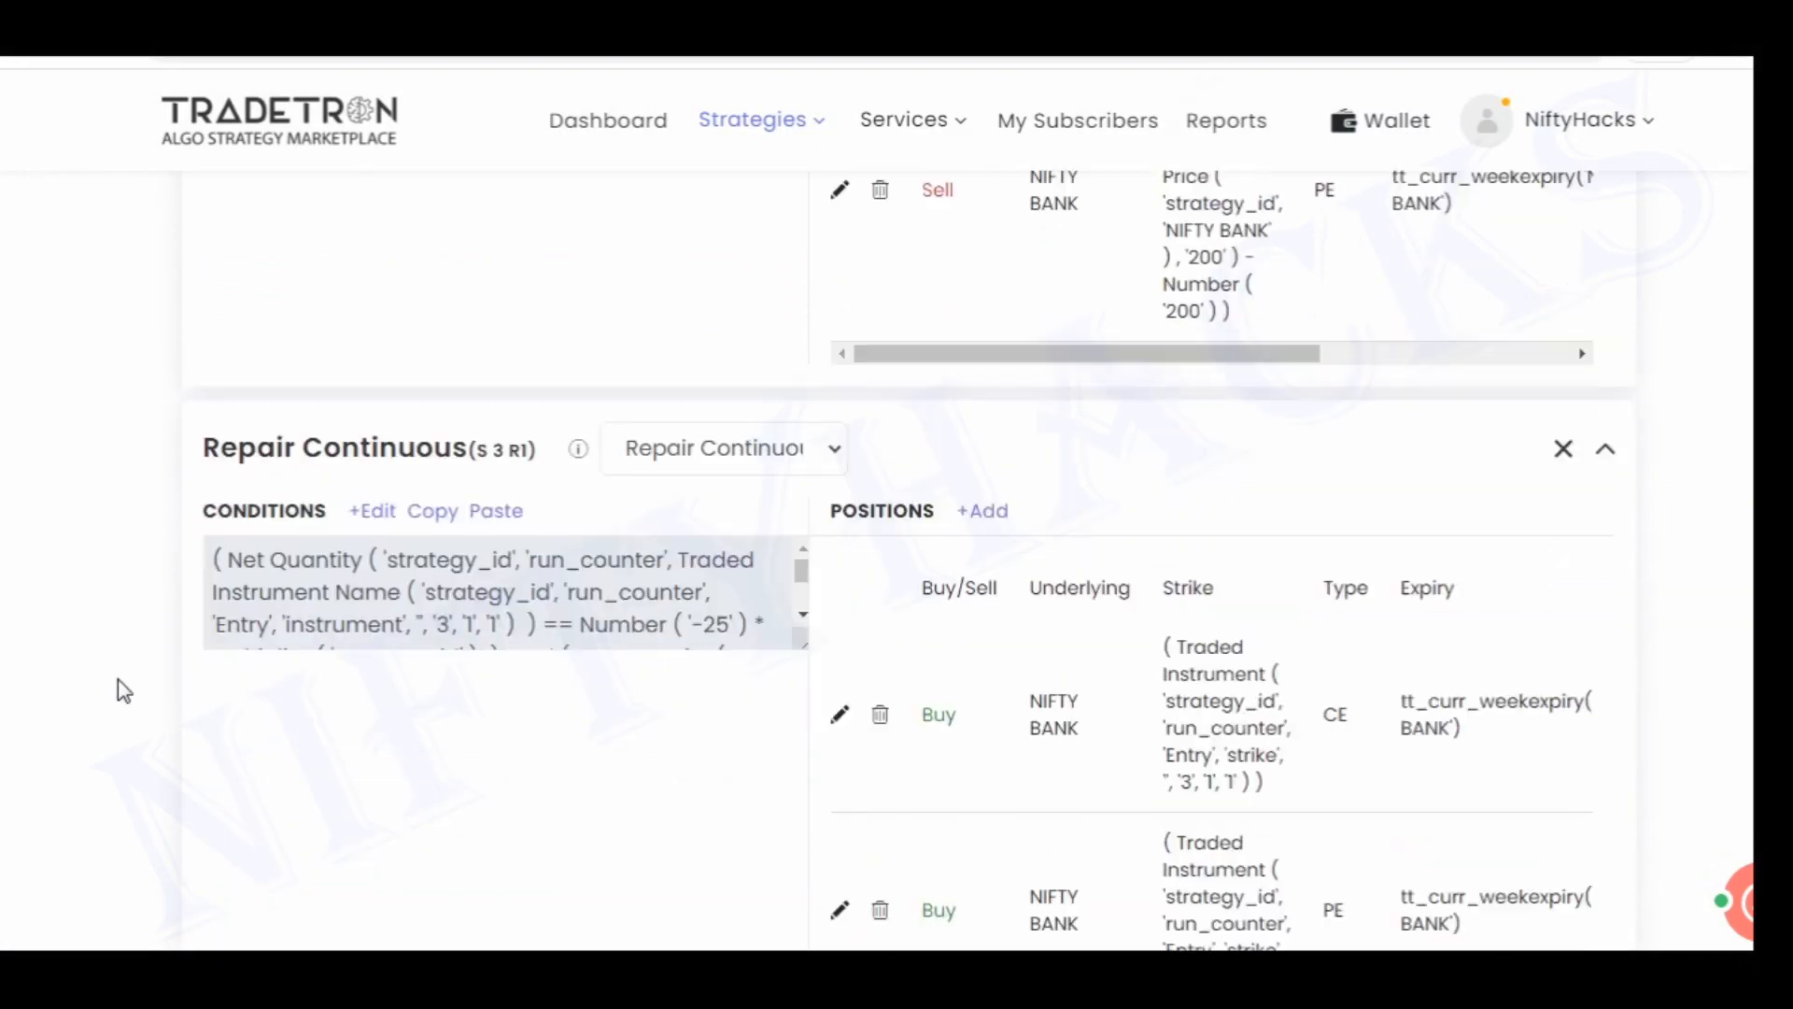
left_click(373, 368)
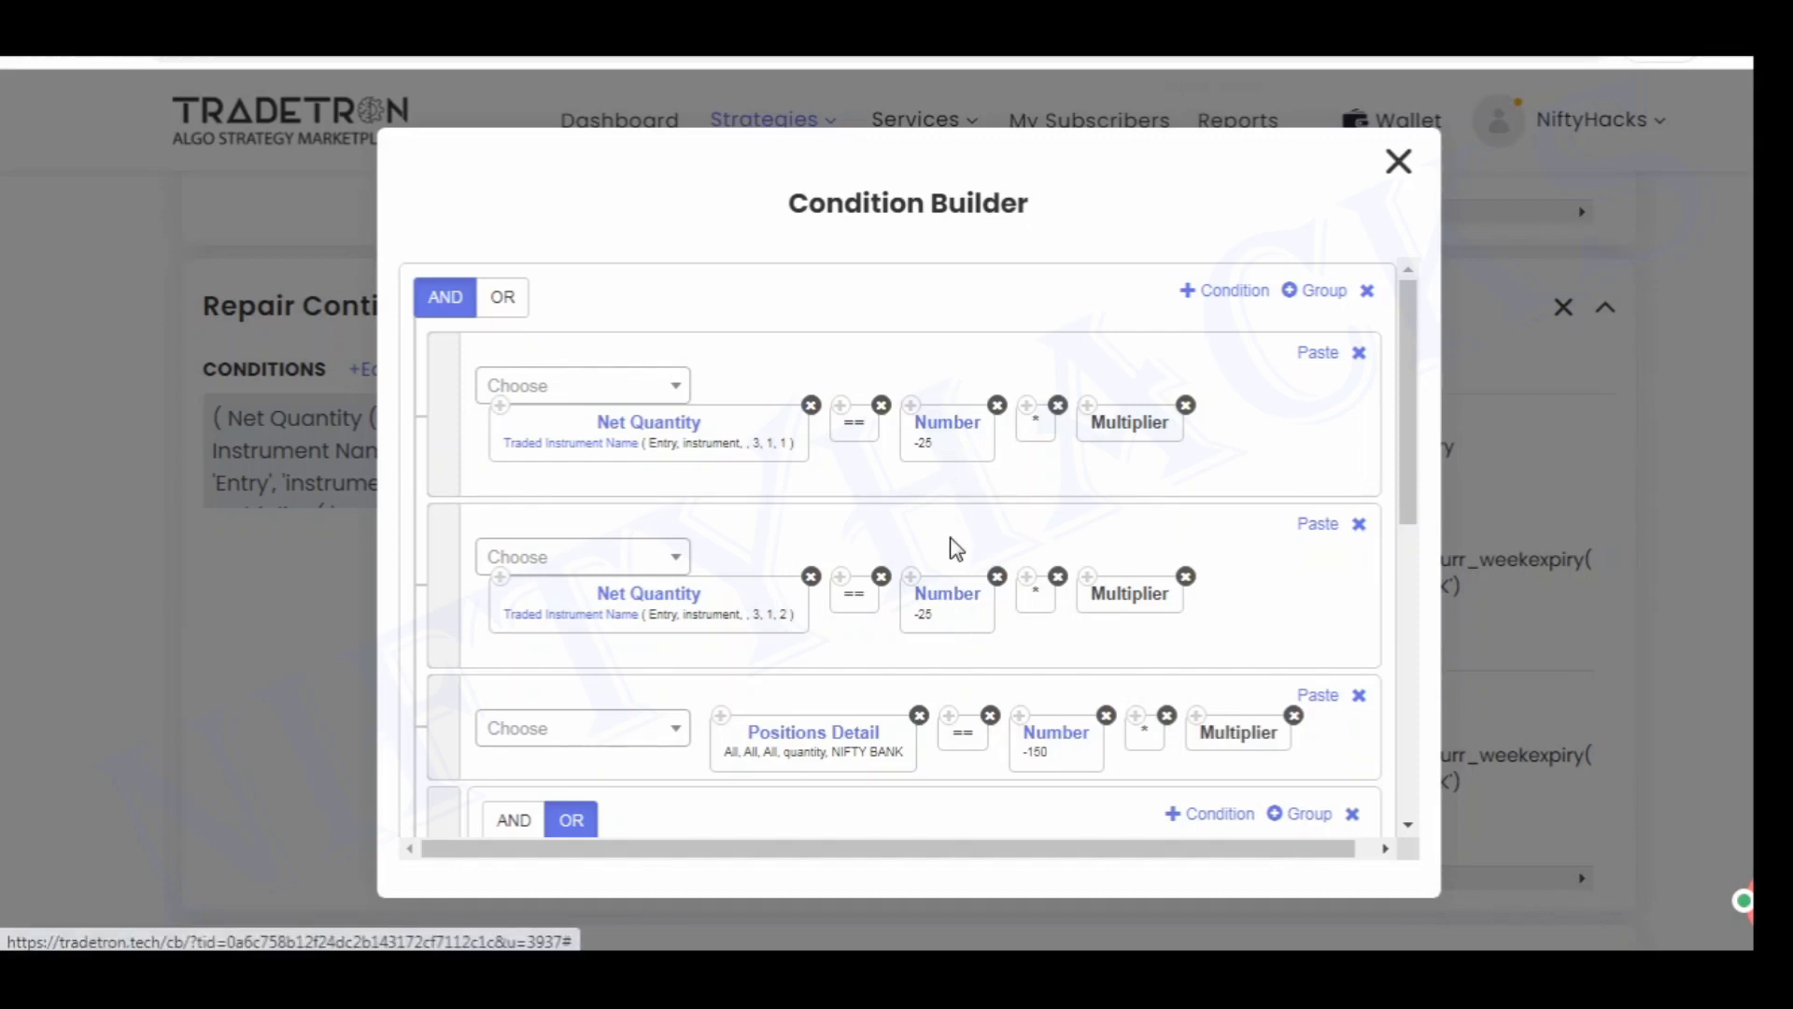
left_click_drag(1410, 464, 1389, 573)
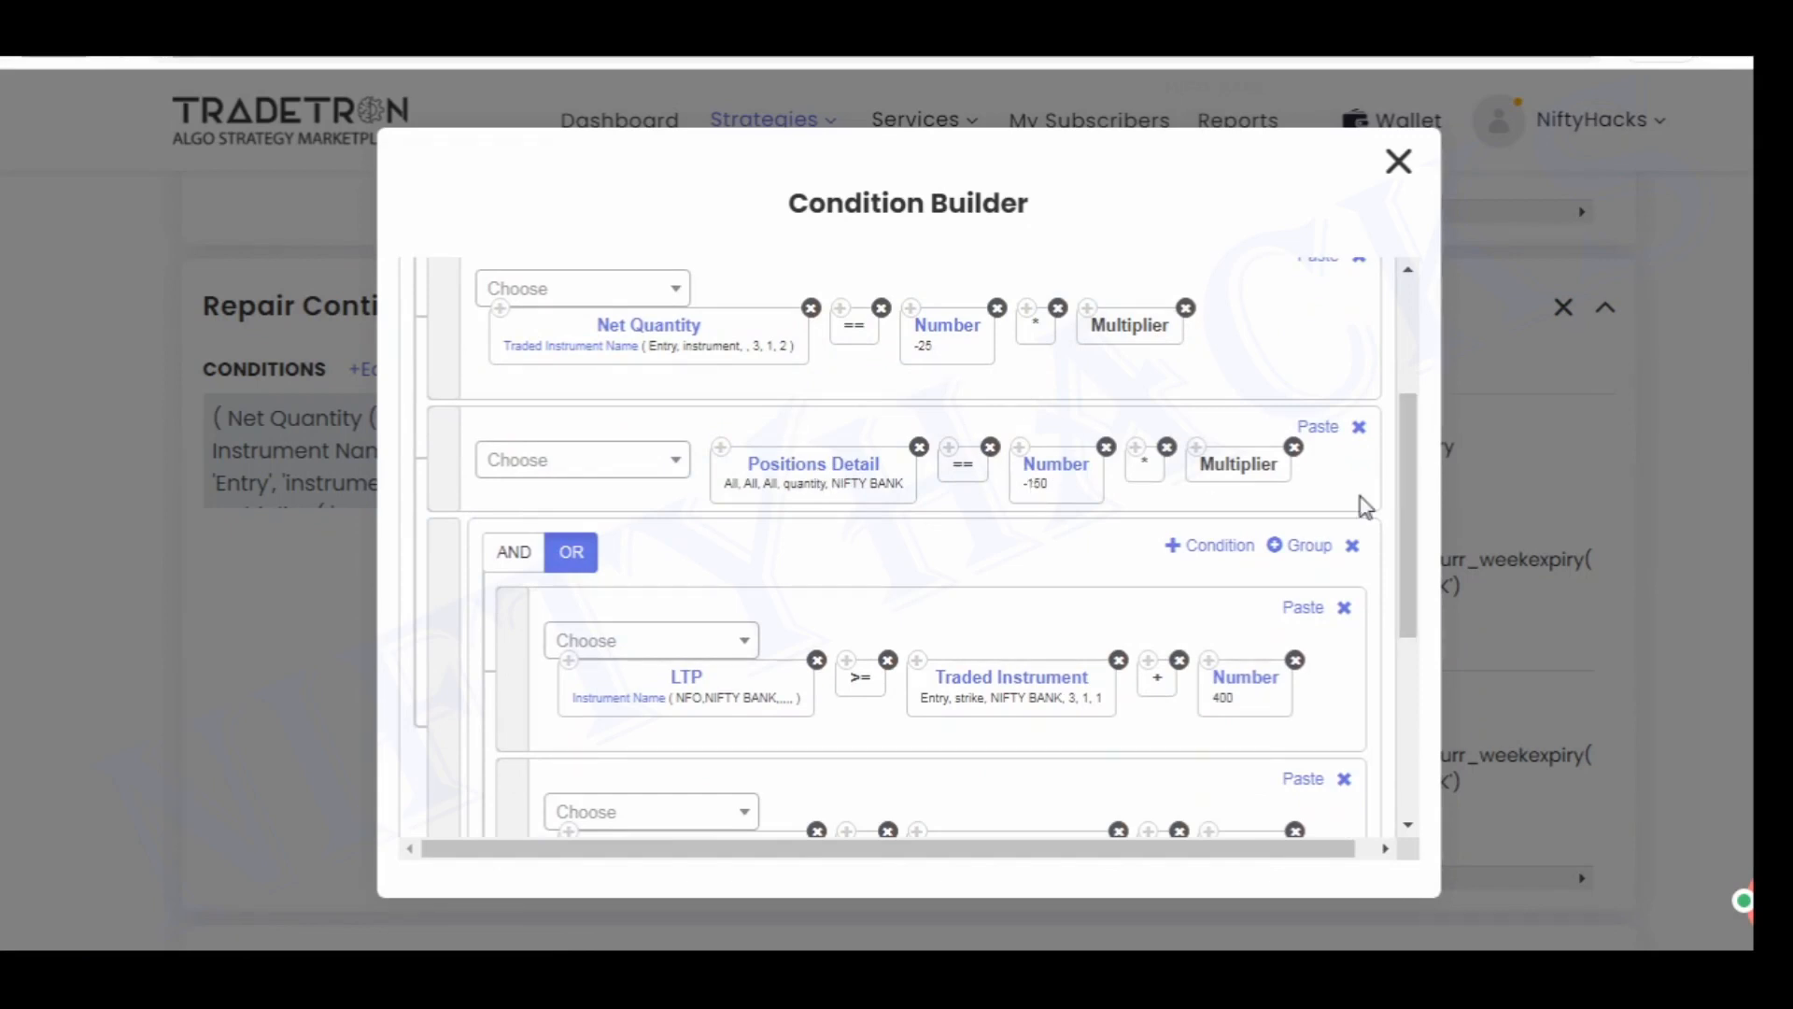
scroll(790, 586, "down", 2)
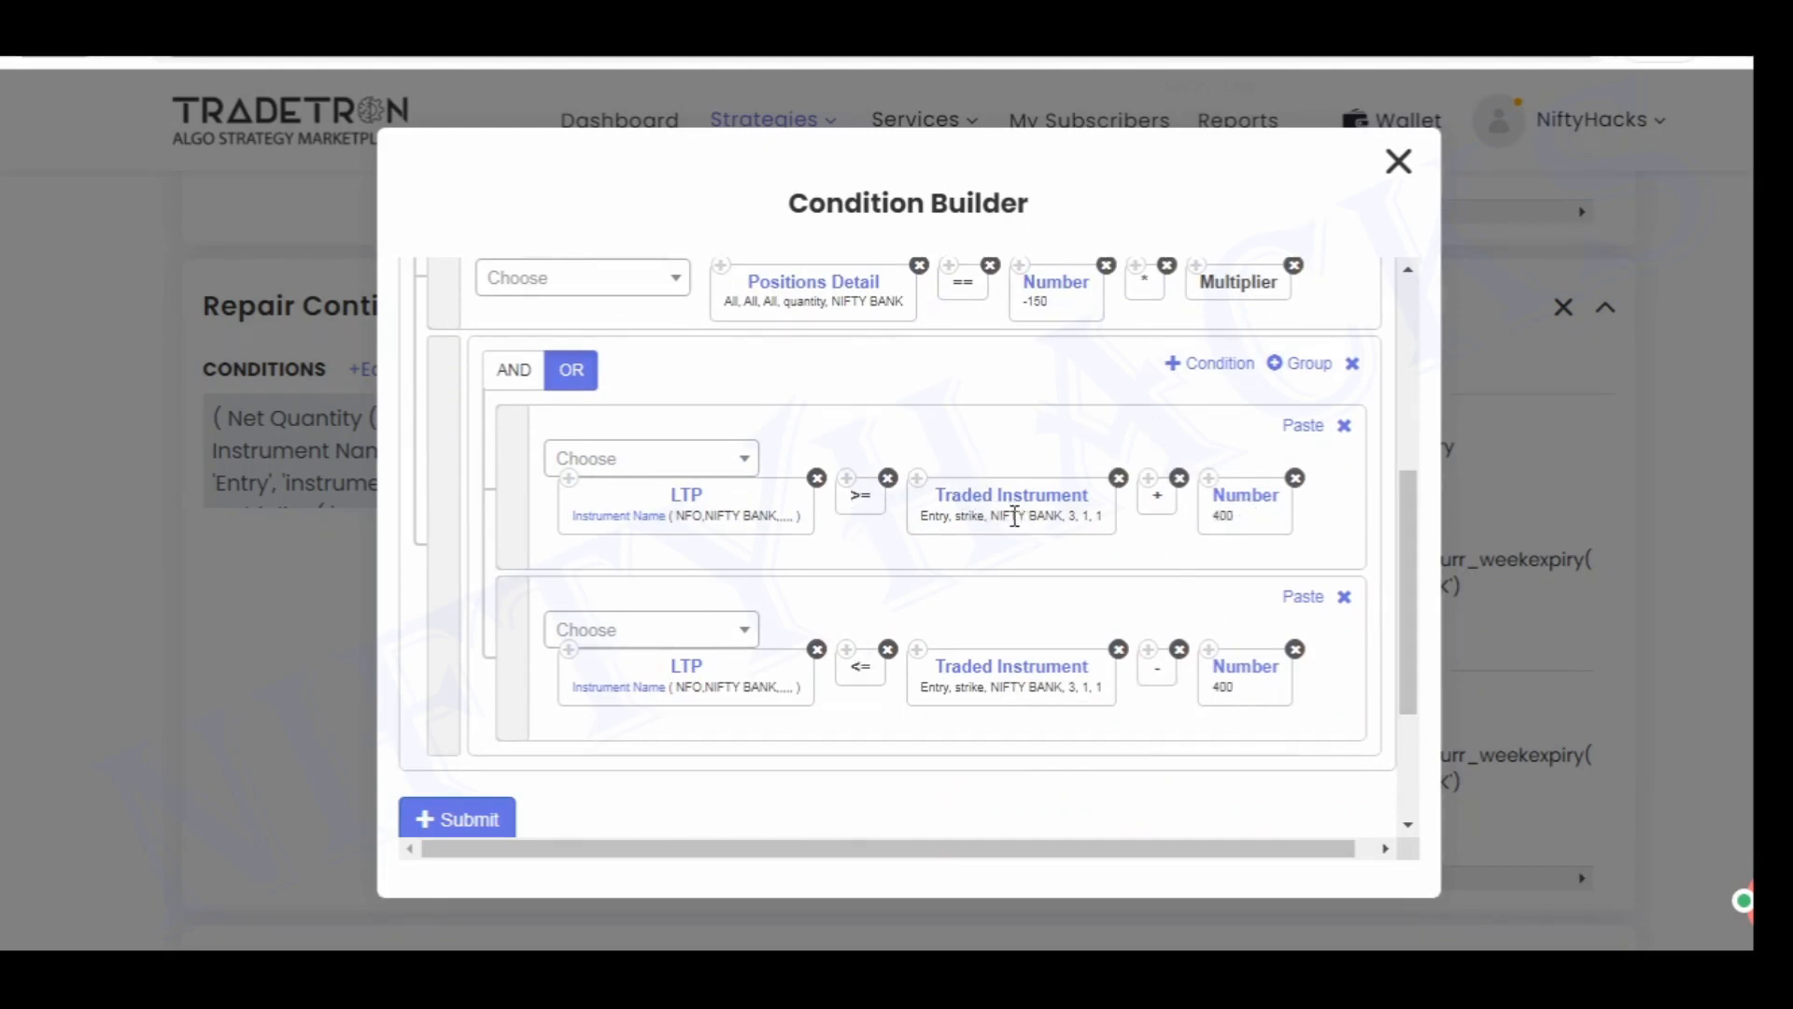
left_click(1399, 163)
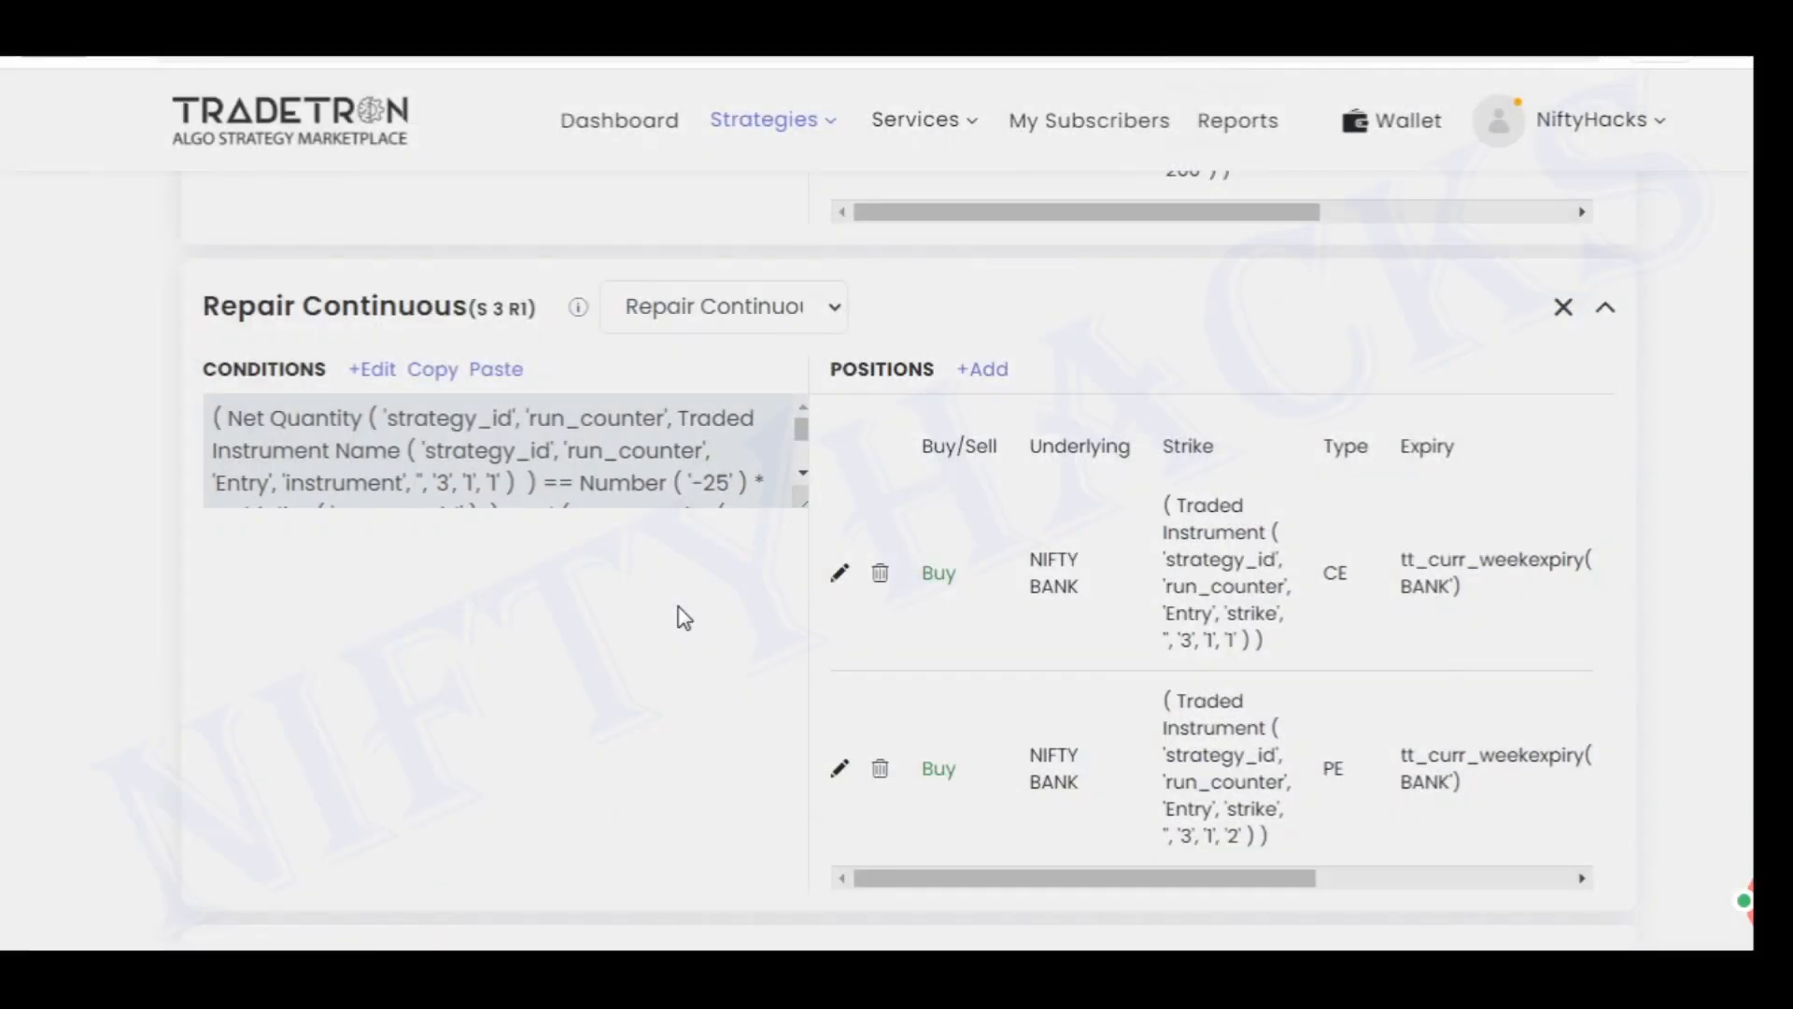
scroll(684, 619, "down", 1)
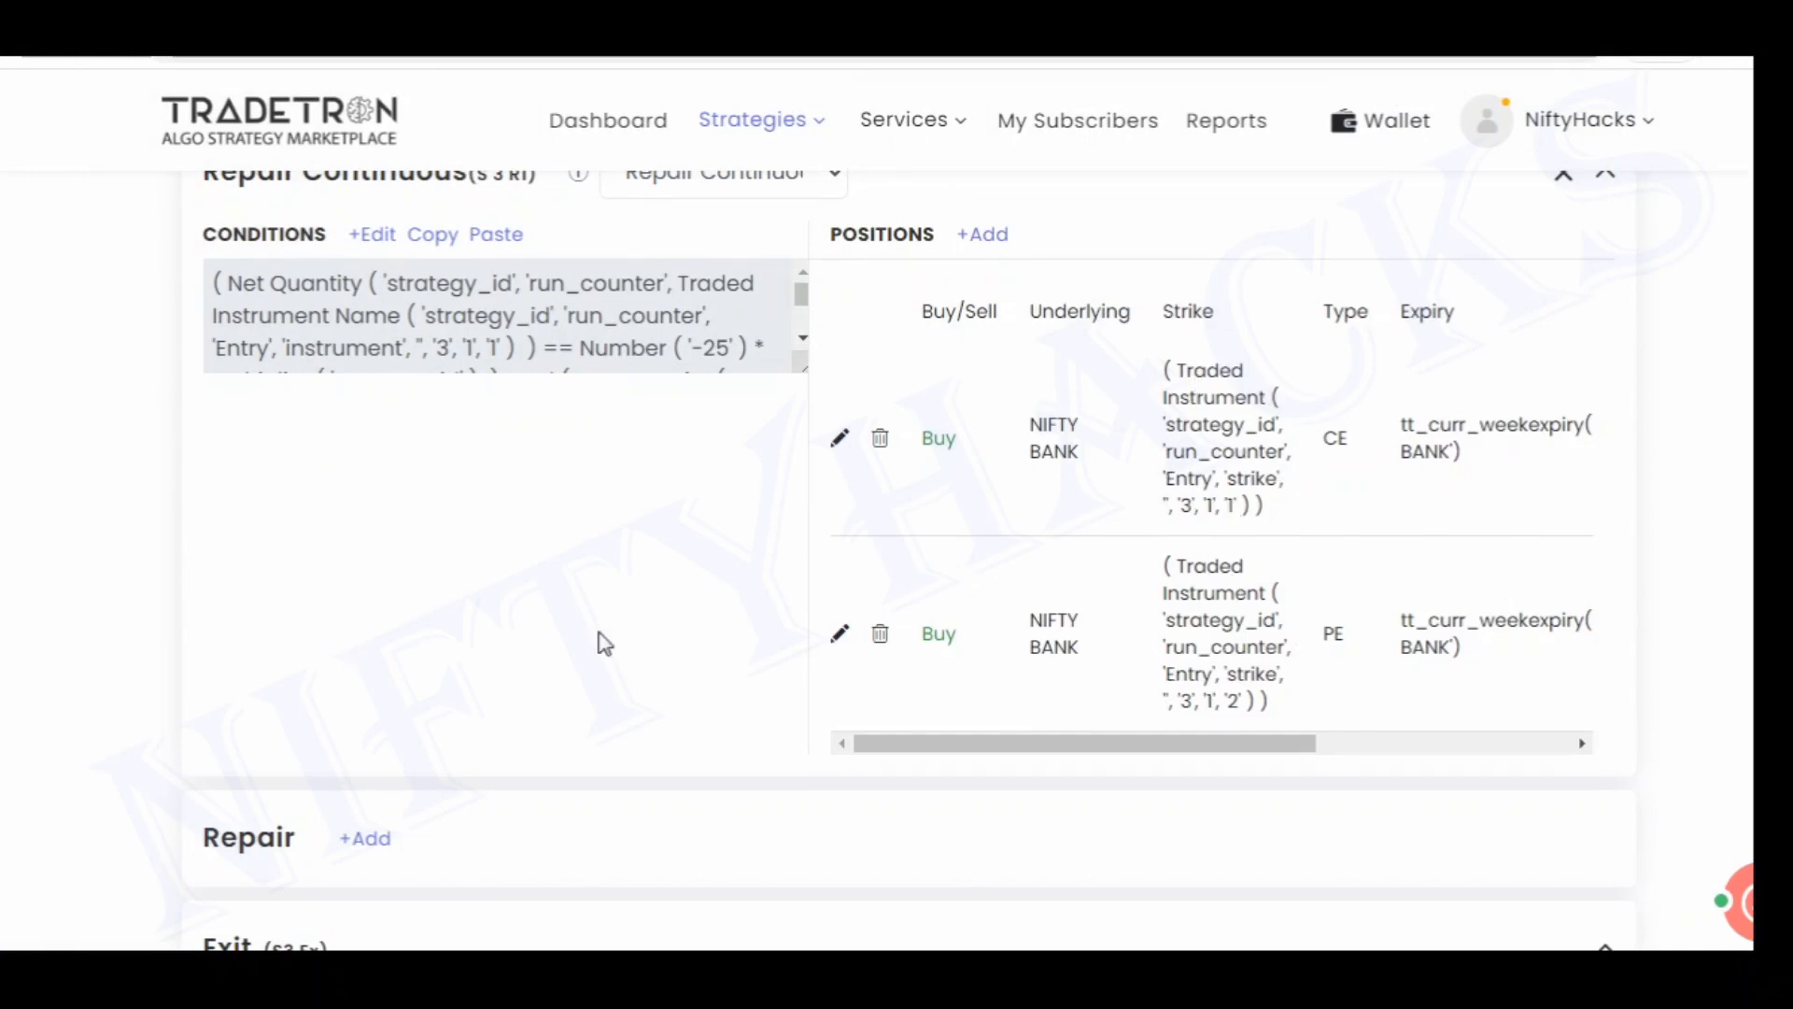
Review Set 4's Entry conditions, covering the Net Quantity checks and the underlying price comparison, and close them without changes
scroll(4, 658, "down", 10)
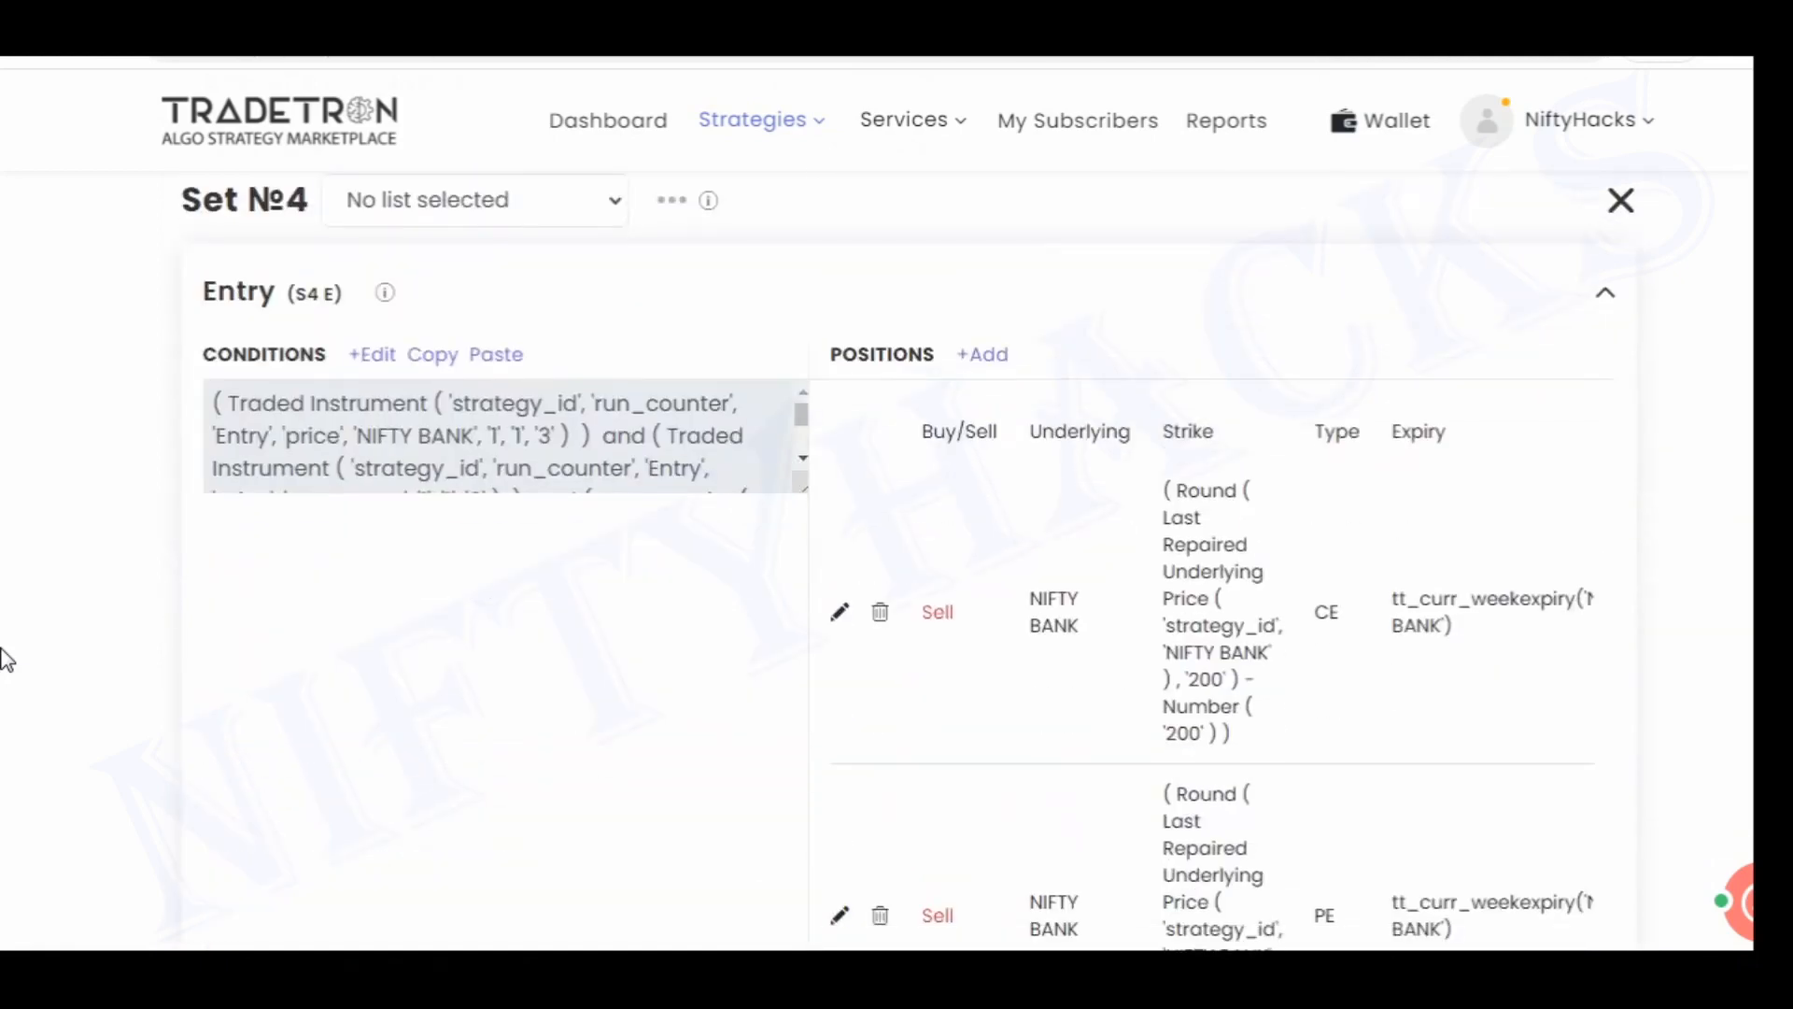
left_click(361, 364)
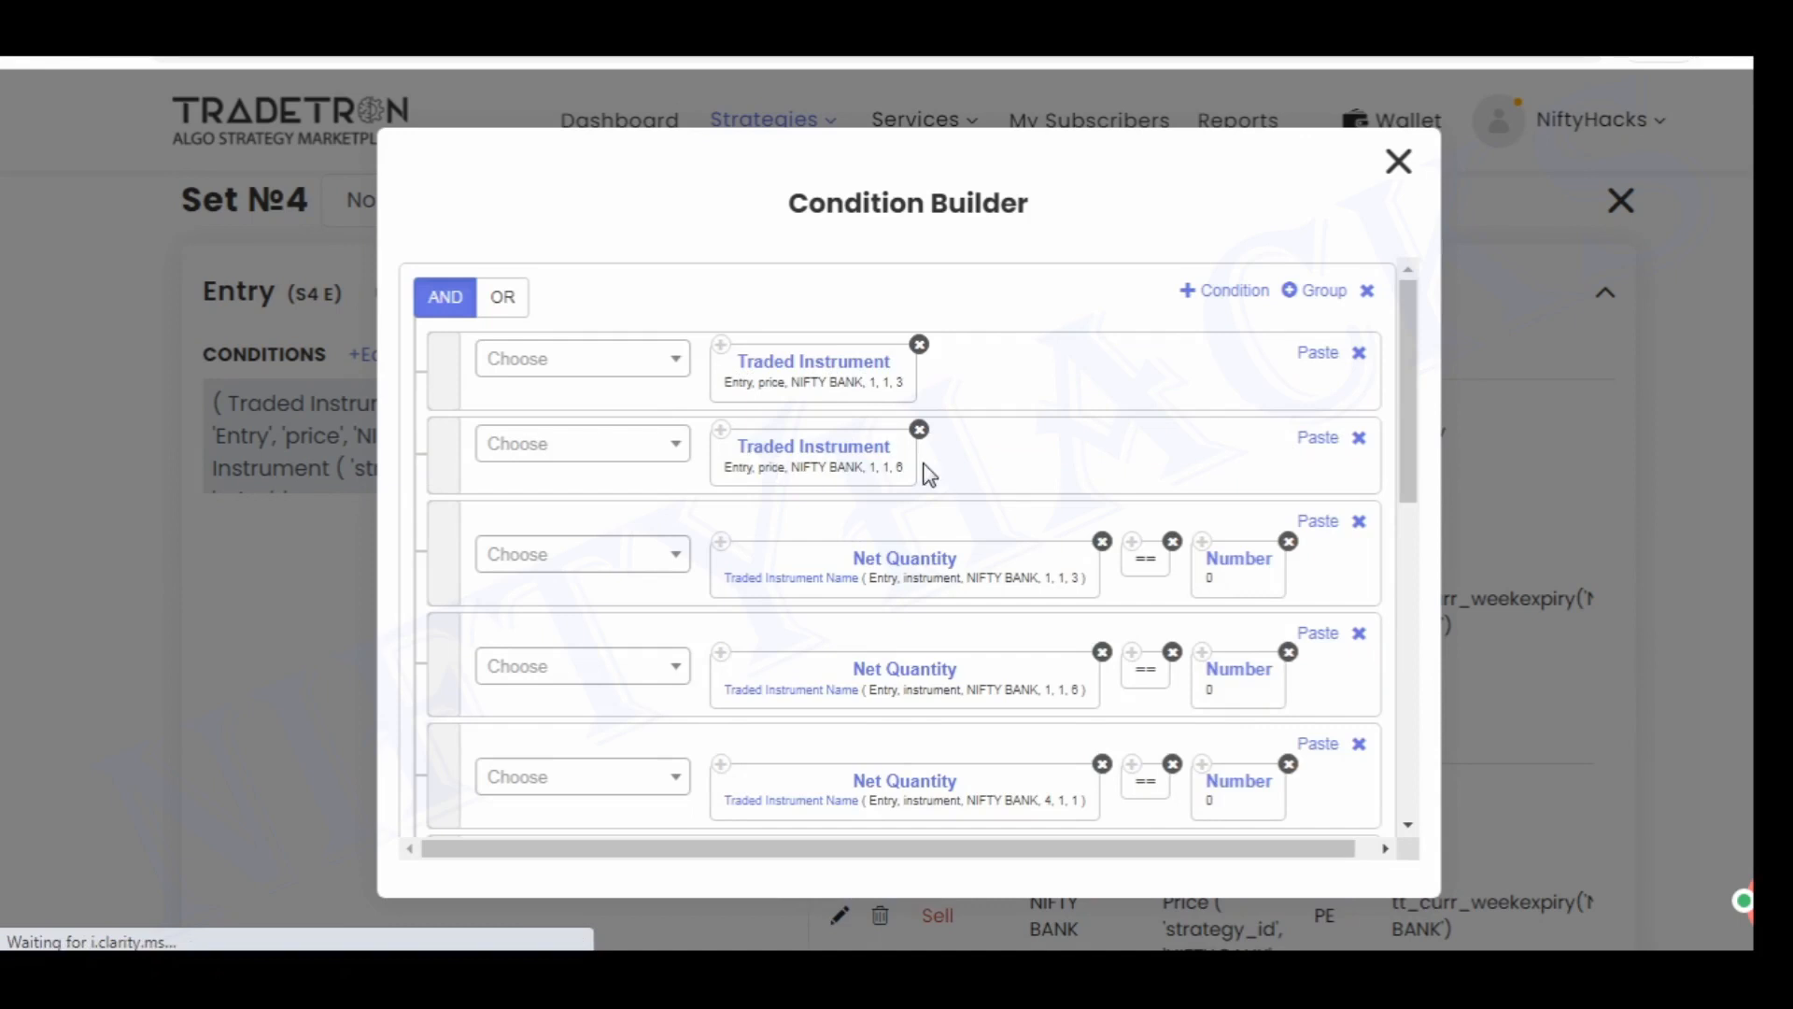
left_click_drag(1410, 432, 1413, 508)
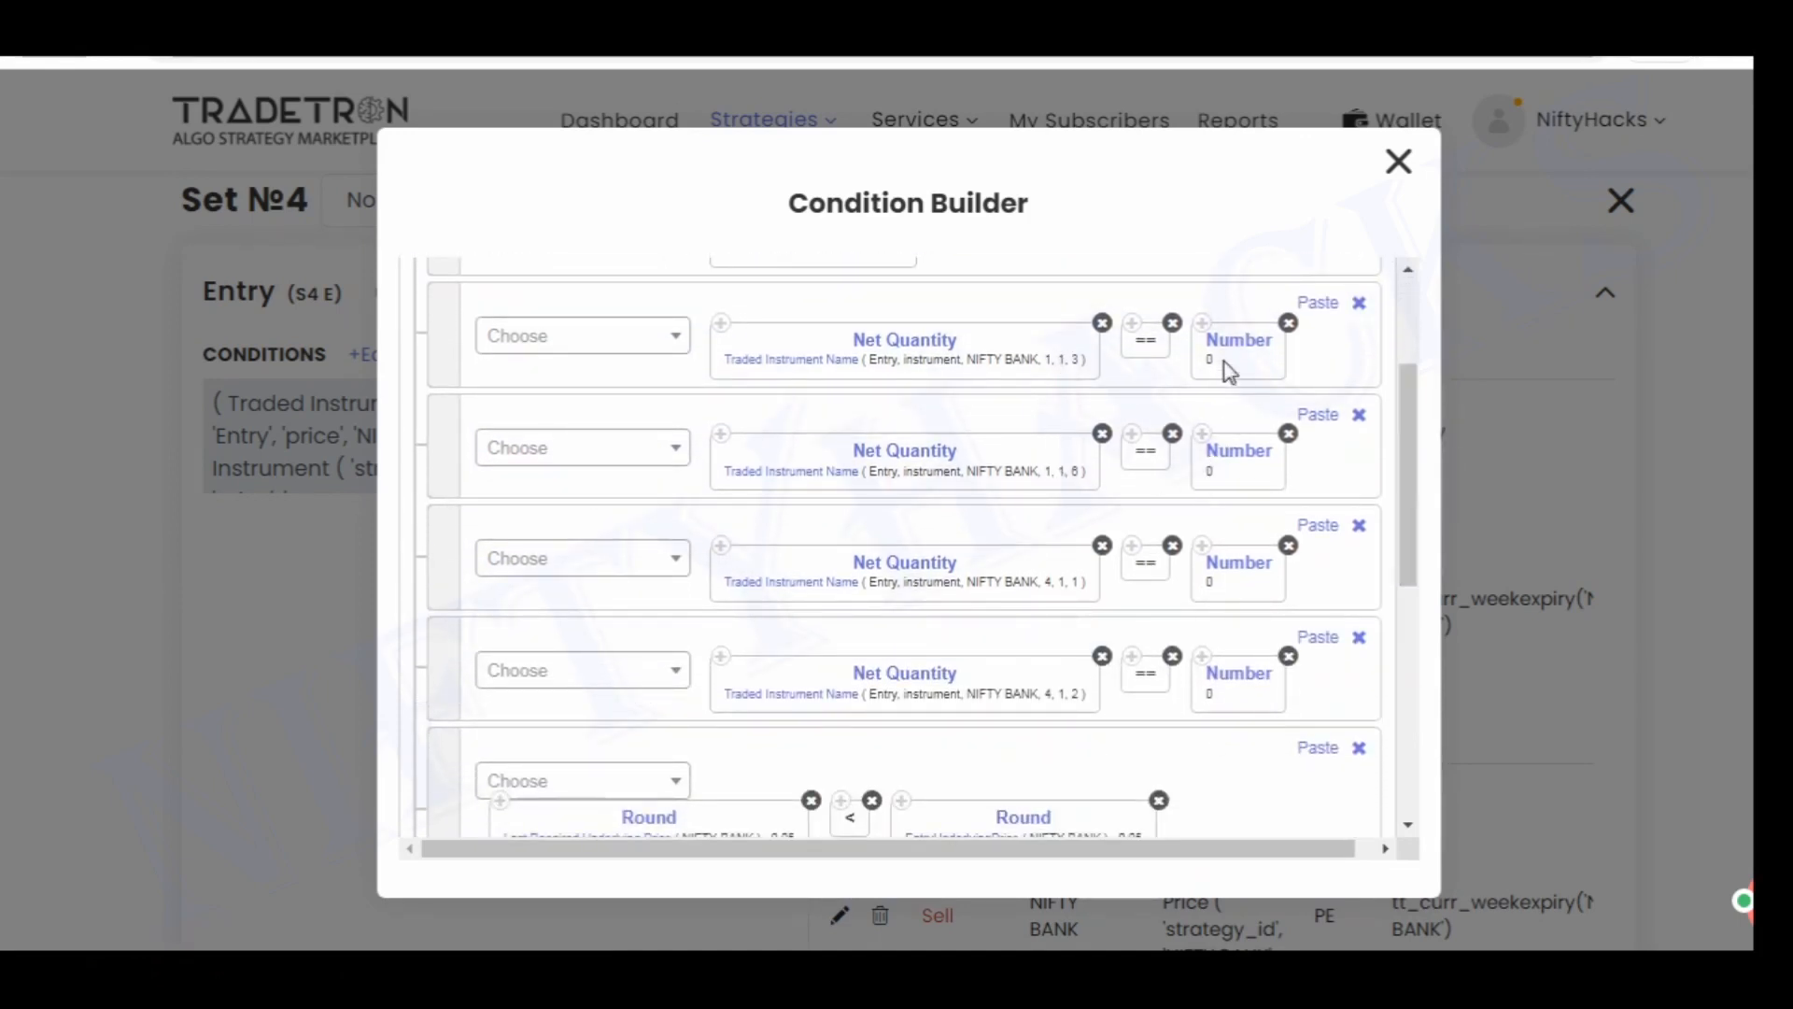
left_click_drag(1408, 439, 1407, 520)
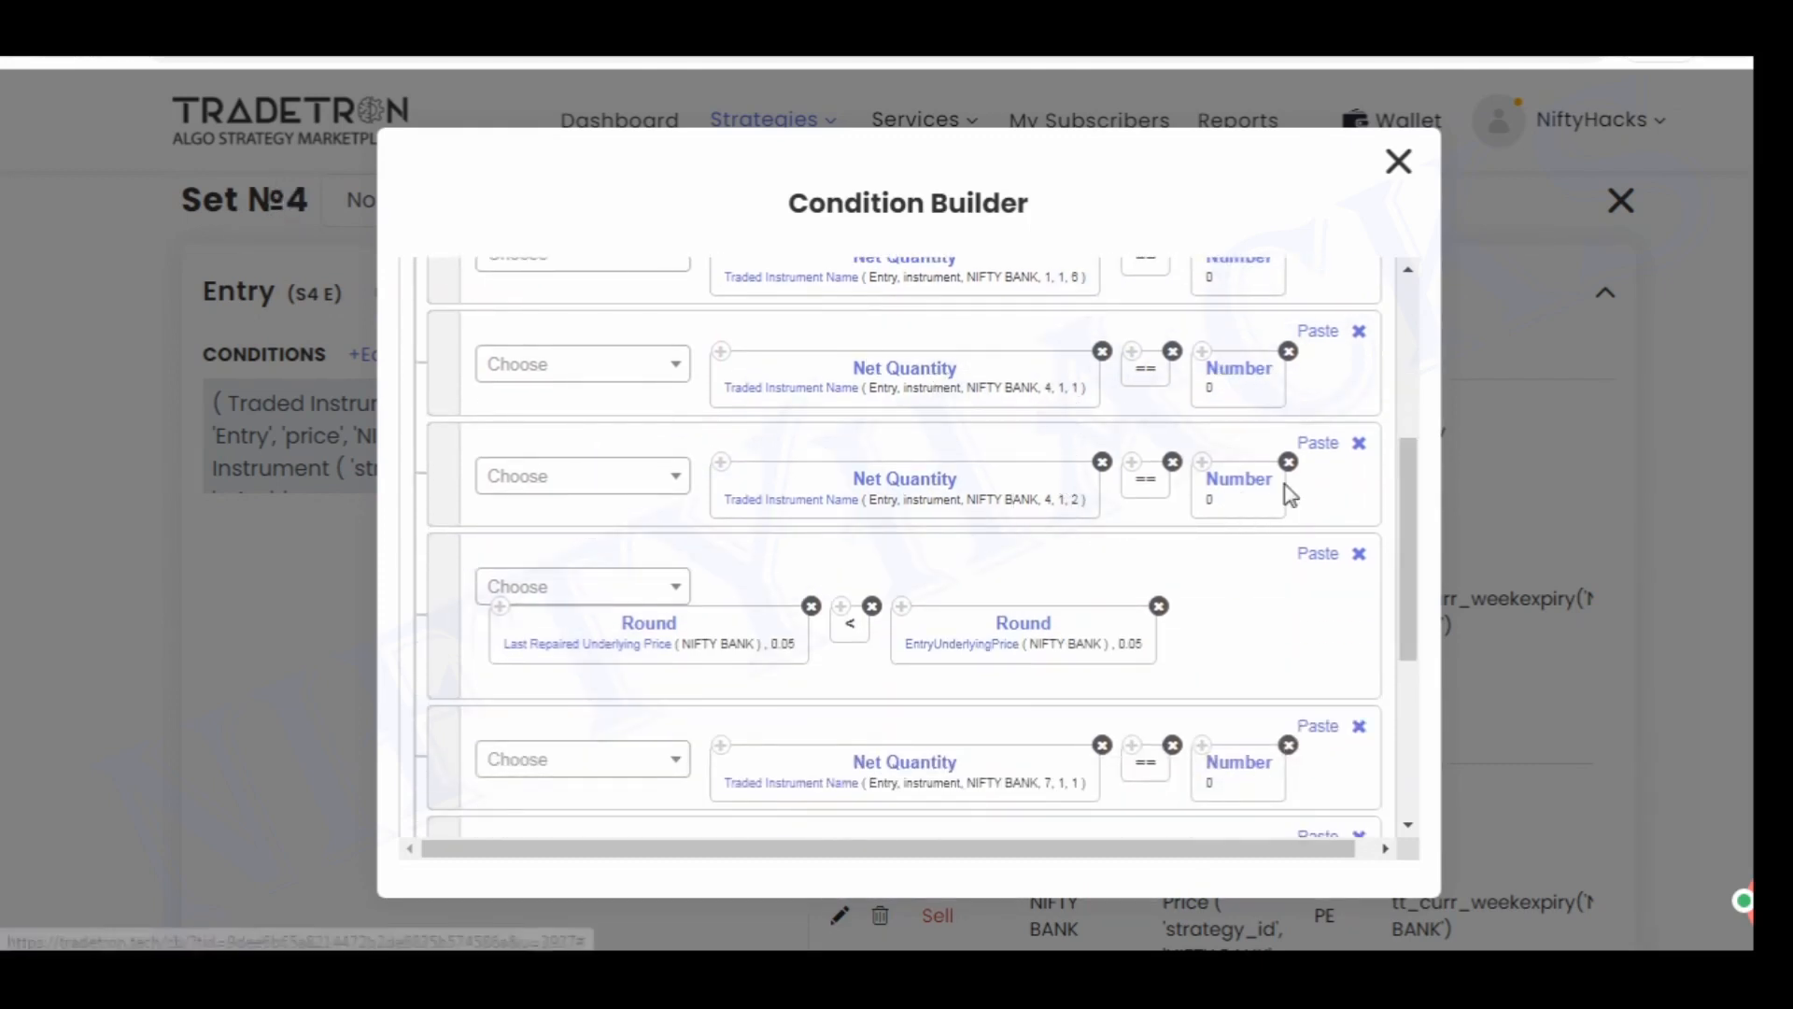
scroll(1409, 495, "down", 3)
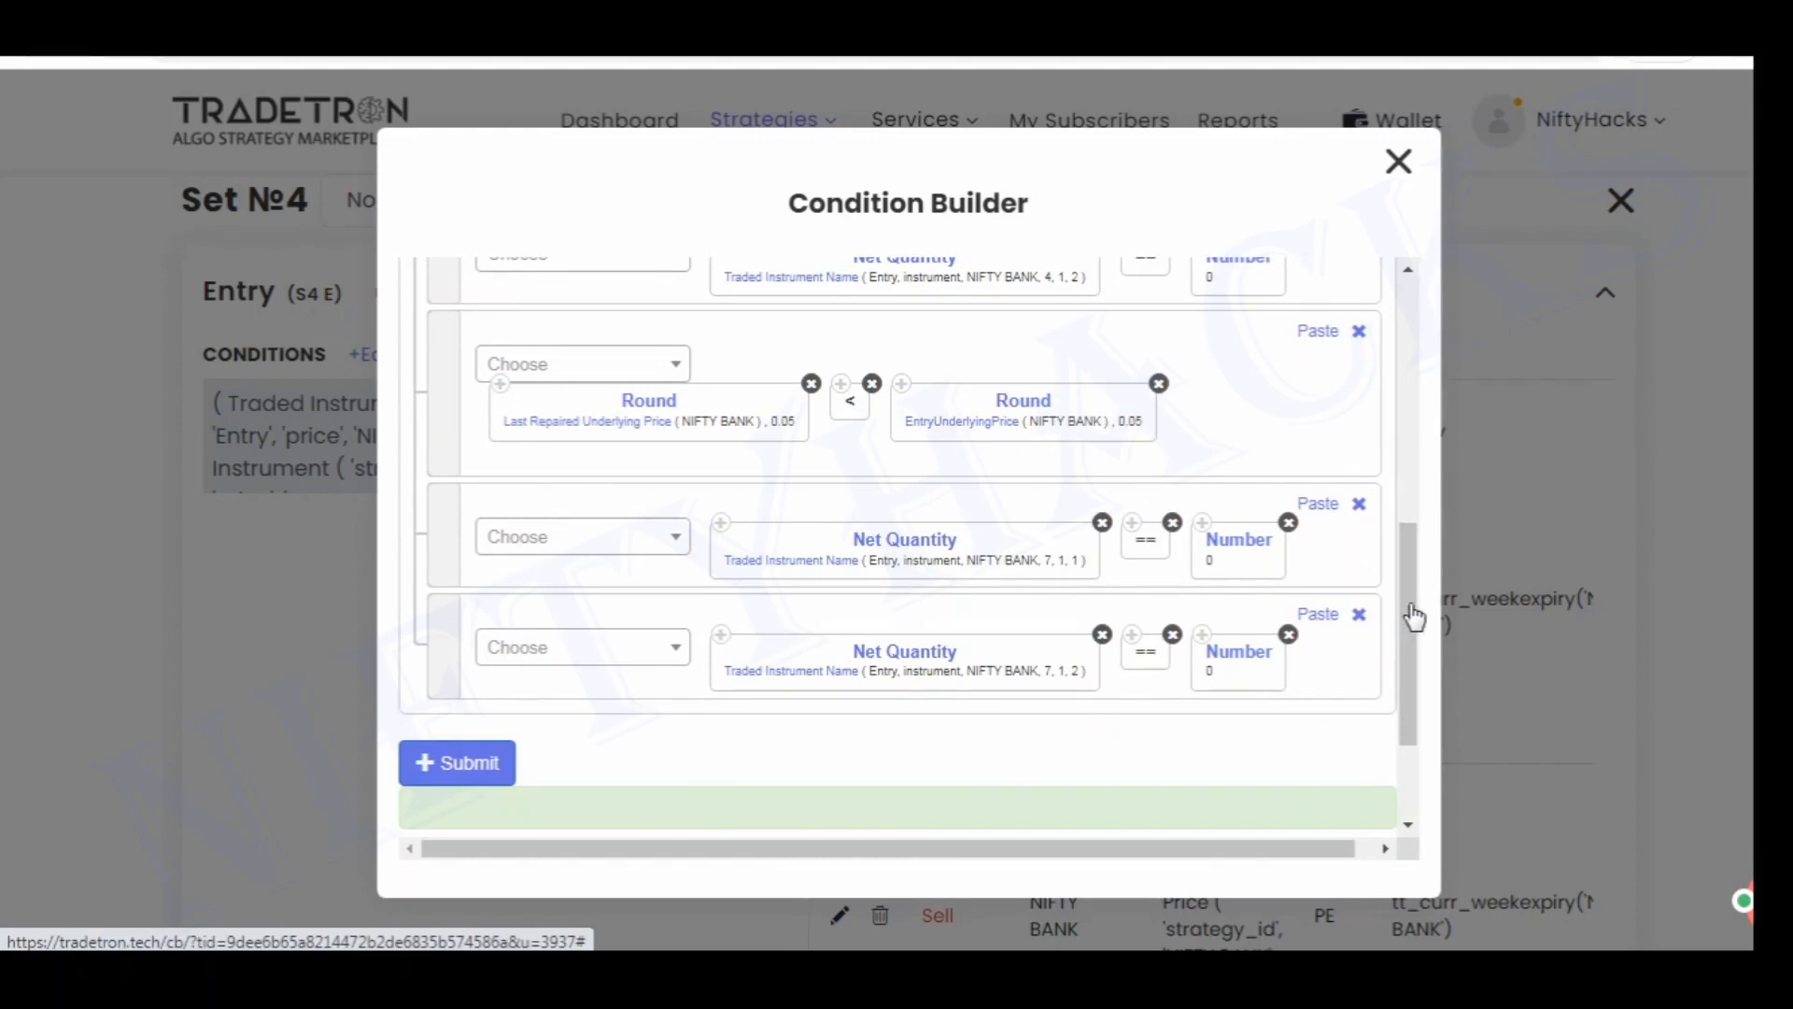
left_click_drag(1415, 616, 1409, 572)
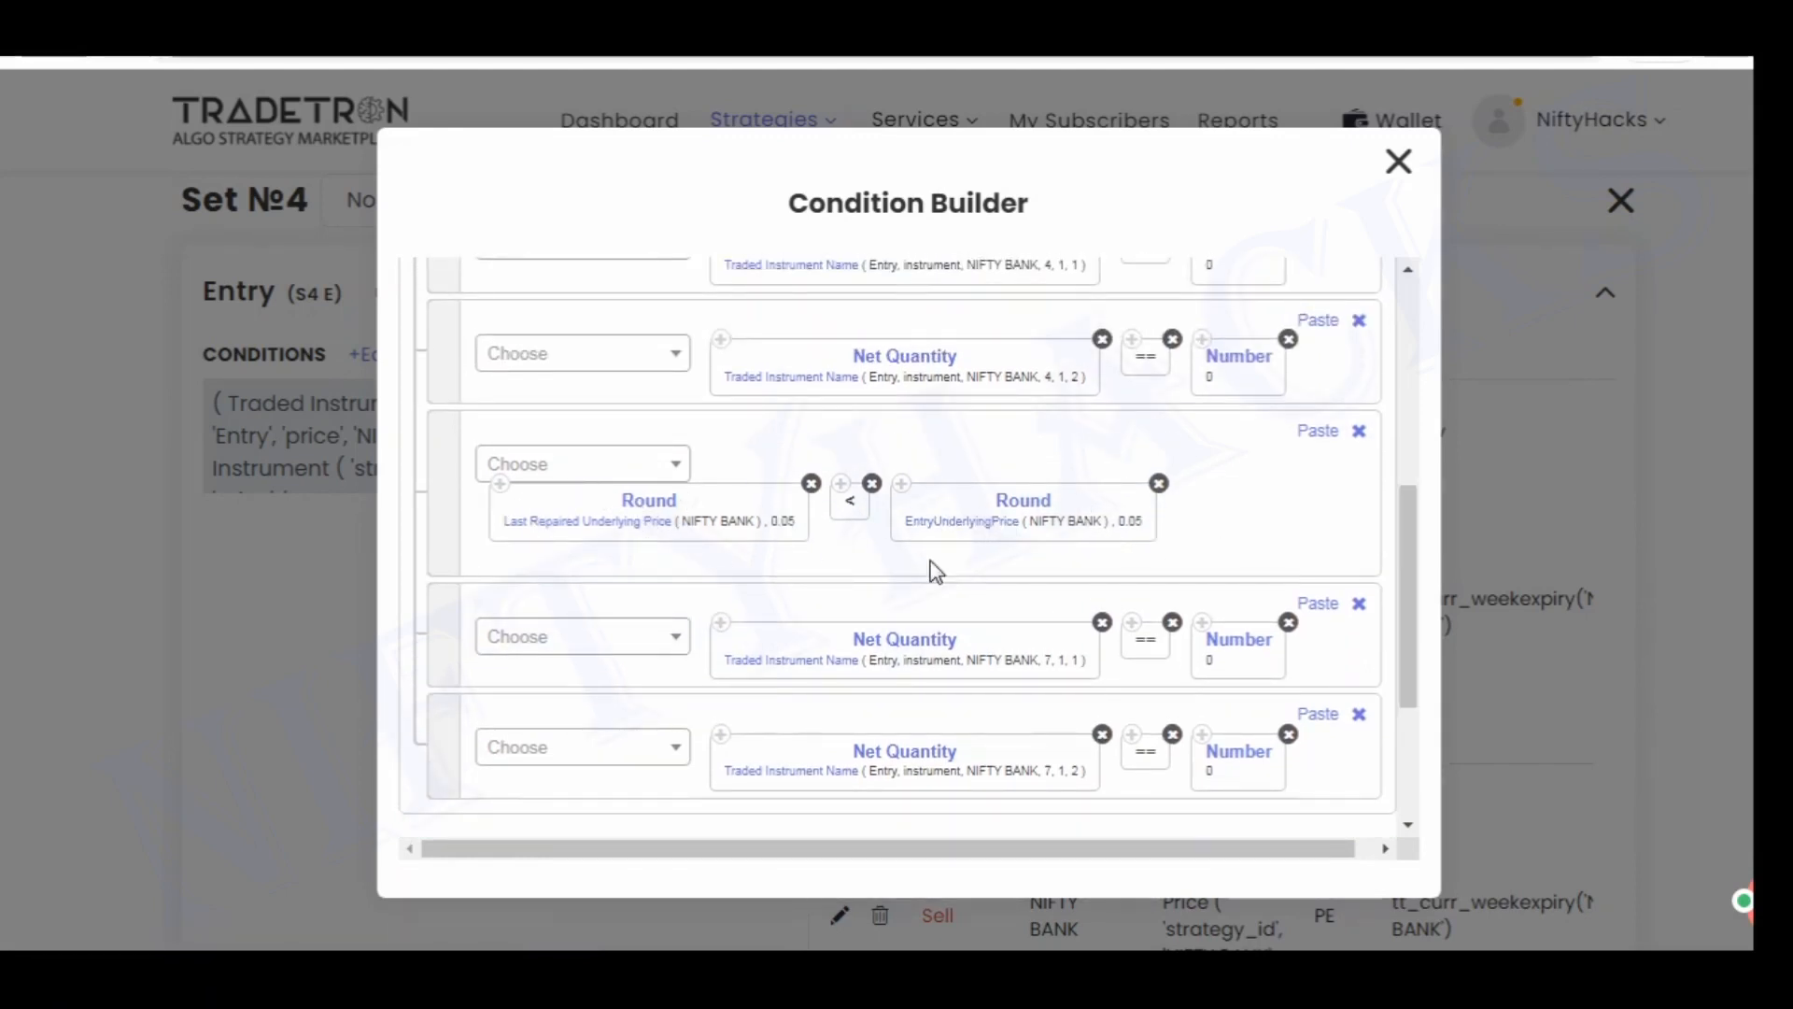
left_click_drag(1408, 512, 1419, 583)
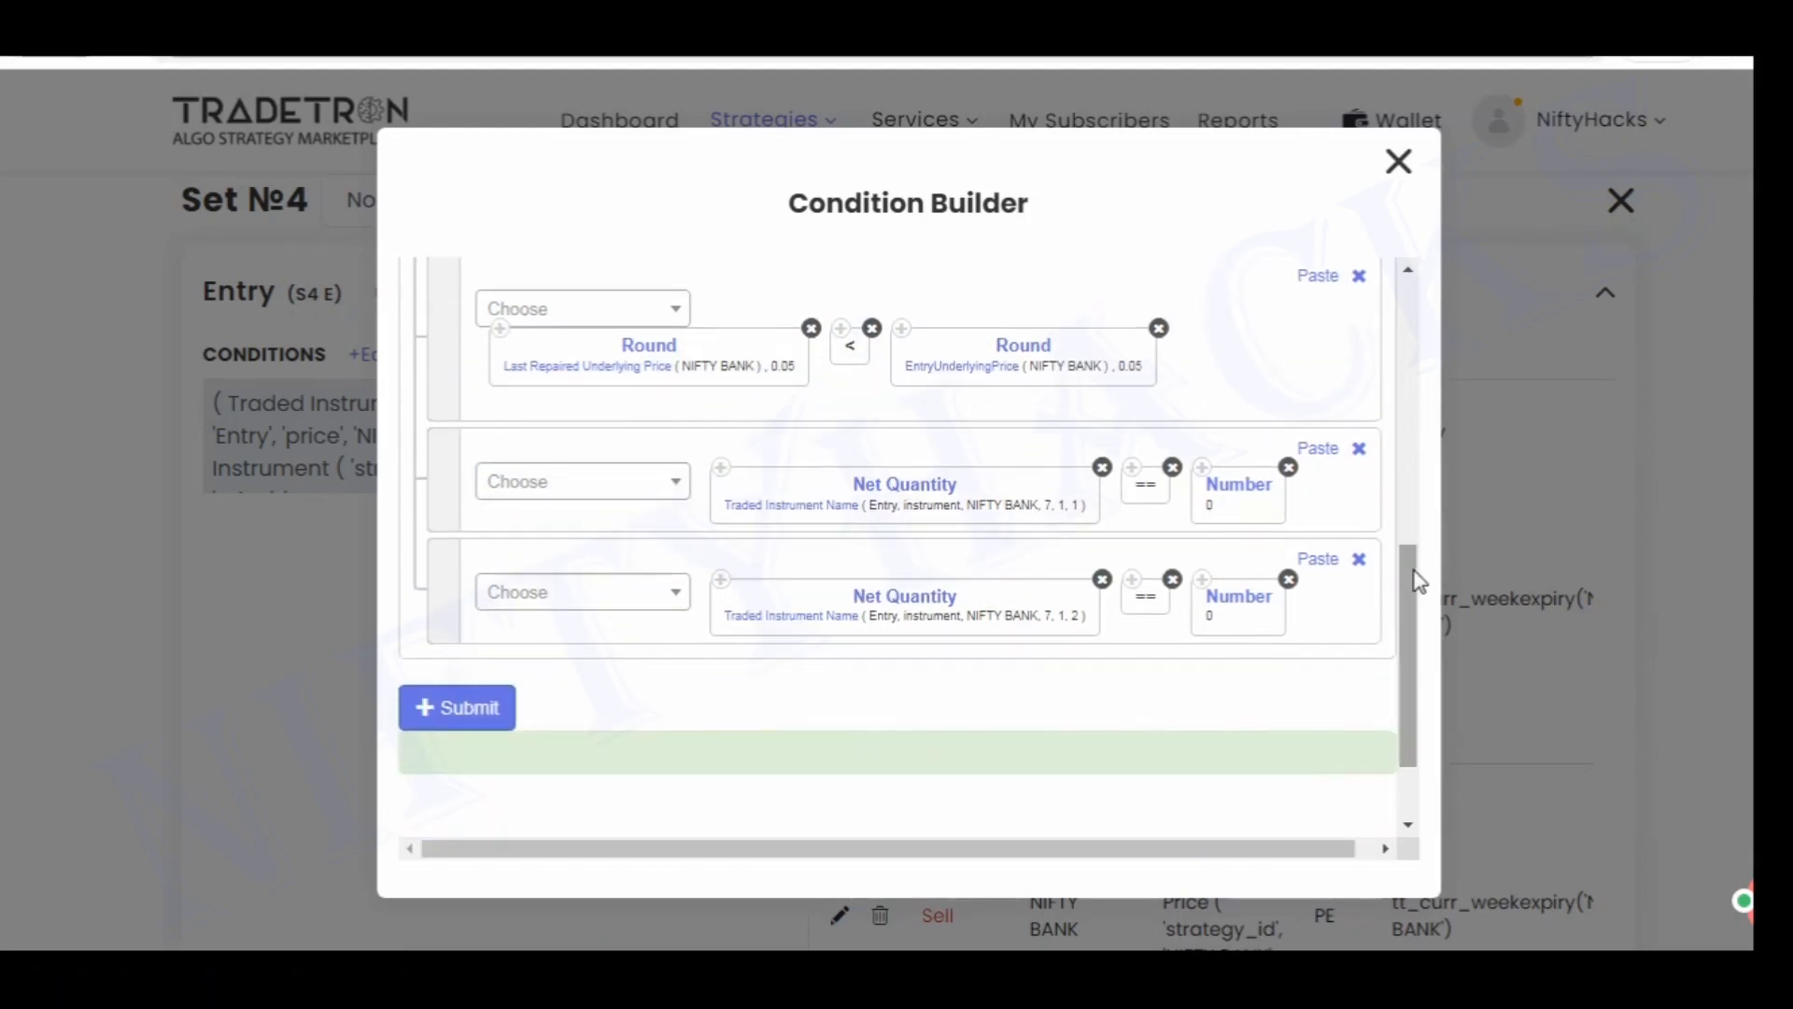
left_click(1399, 163)
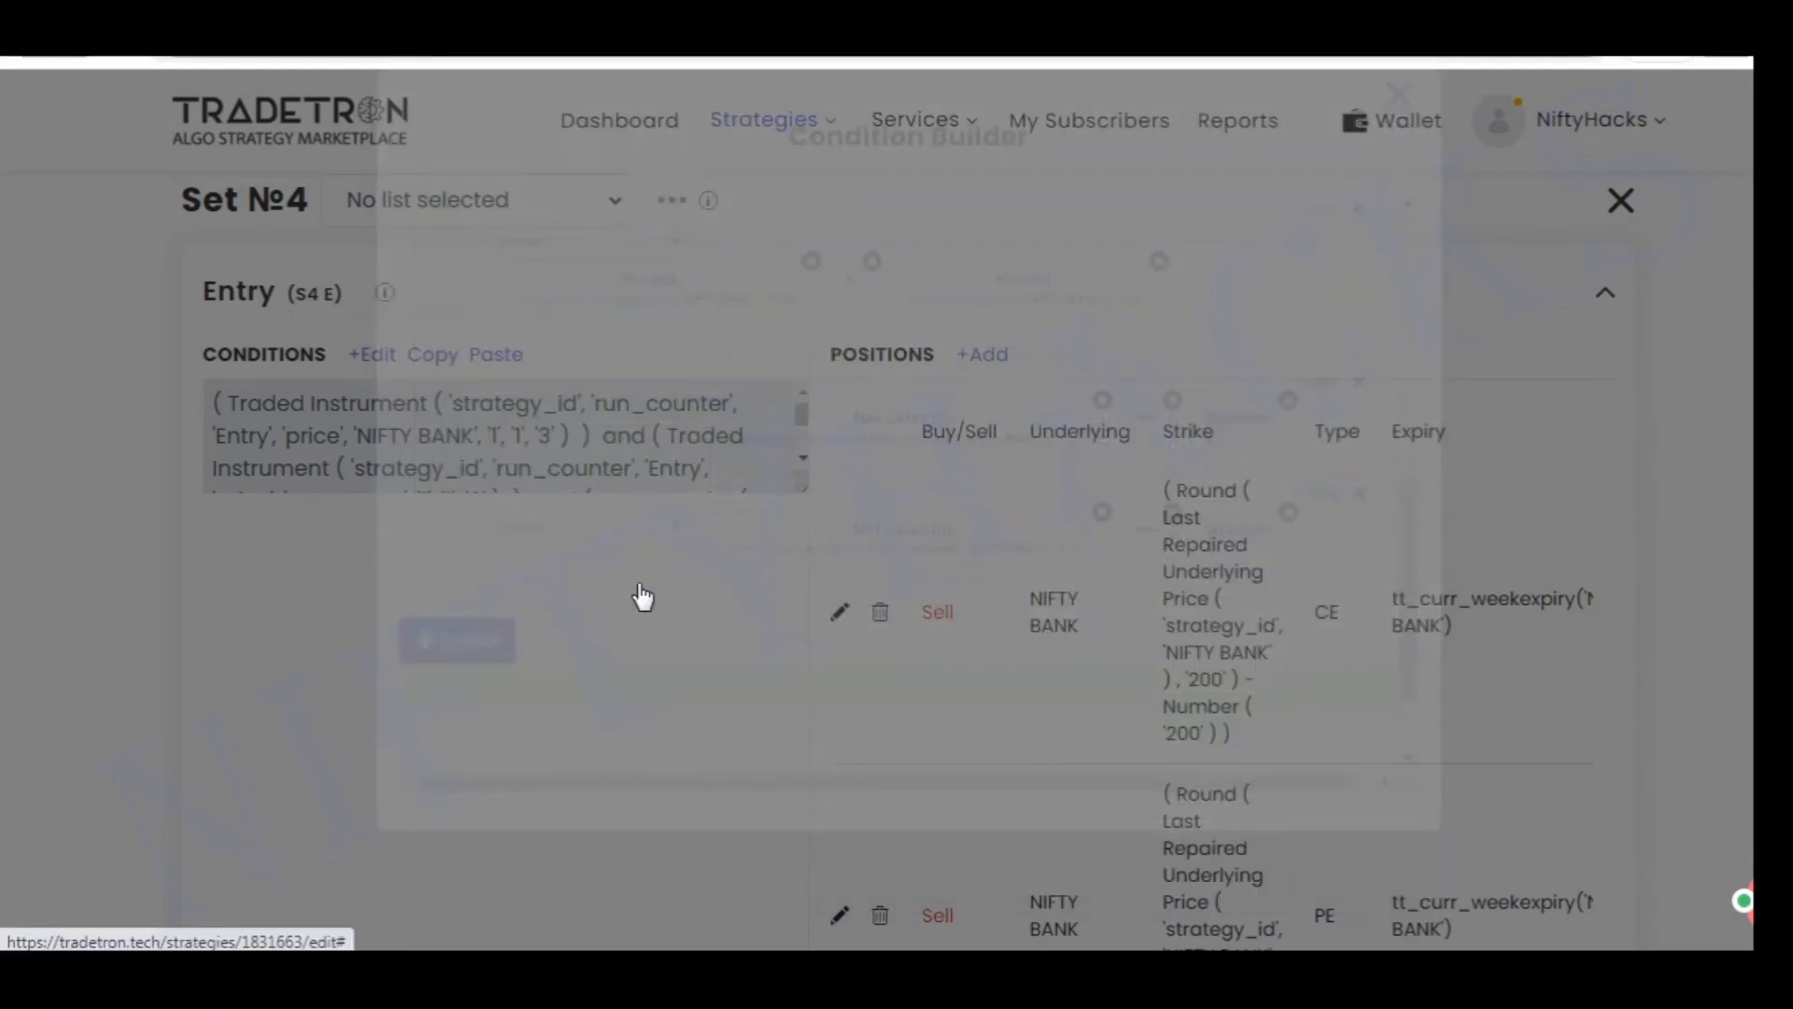
Inspect the sold call position in Set 4's Entry and its Round-based strike formula, and close both without changes
scroll(34, 651, "down", 2)
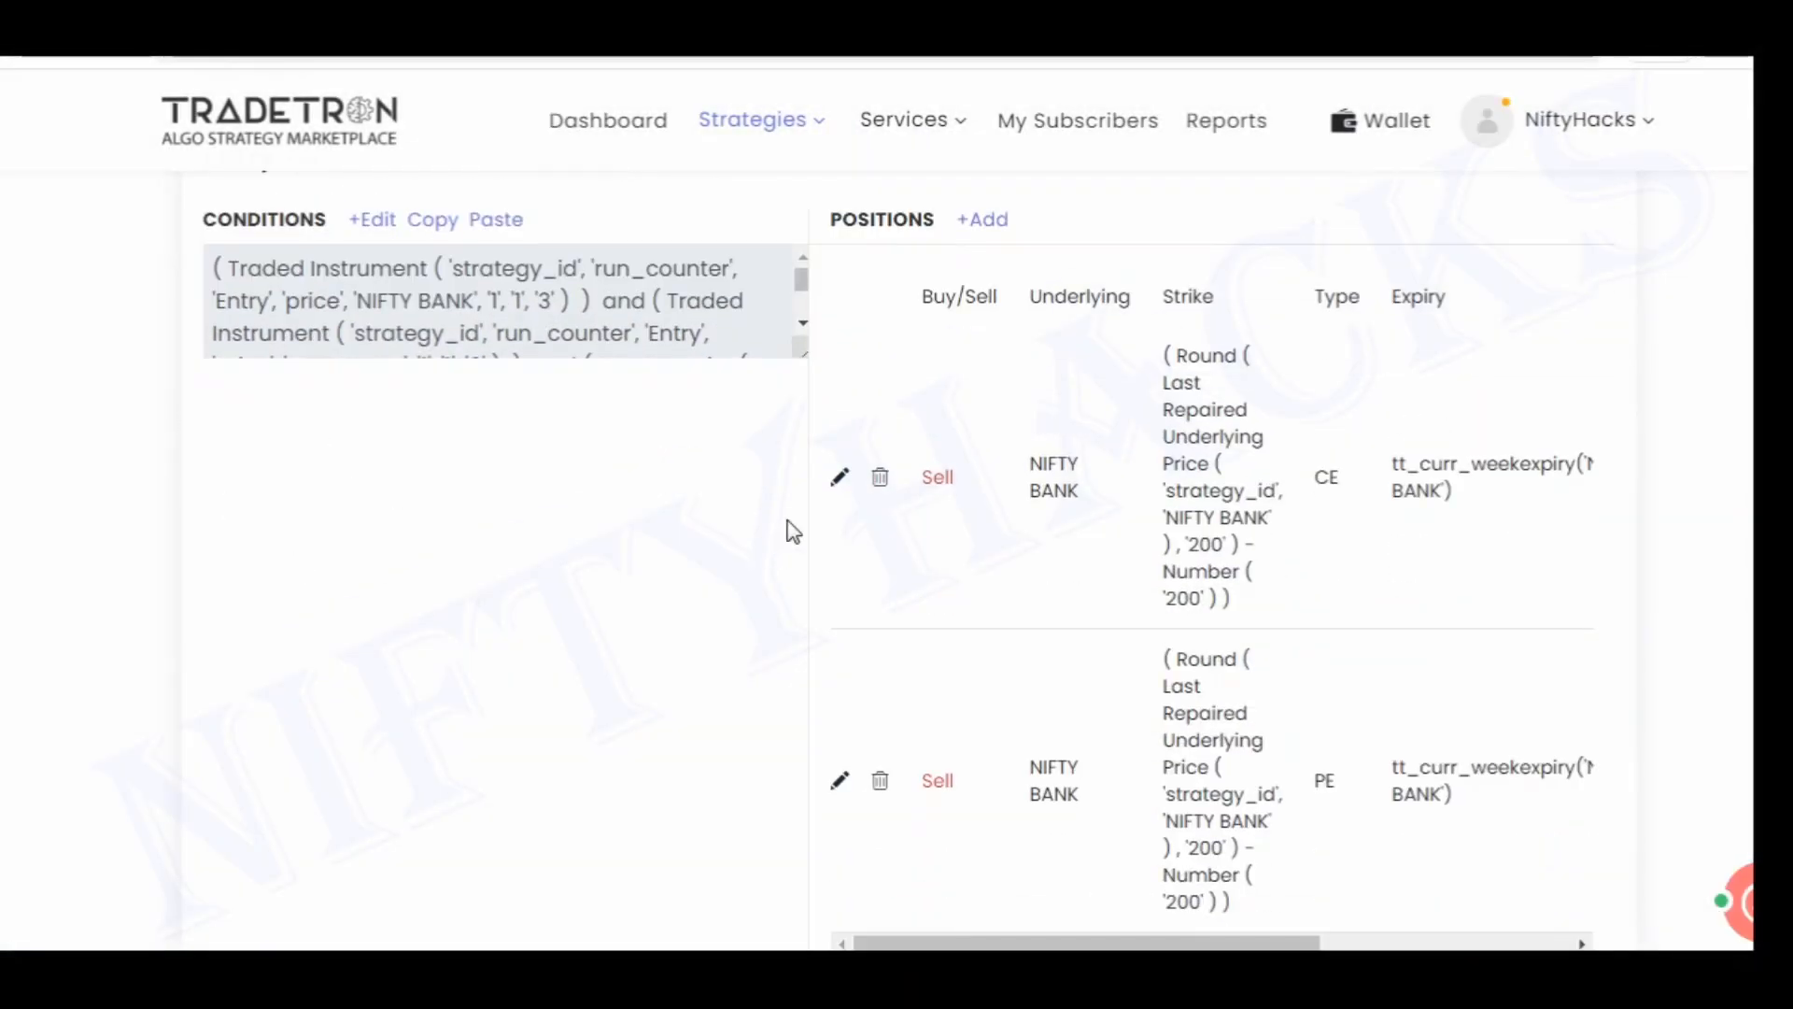
left_click(842, 478)
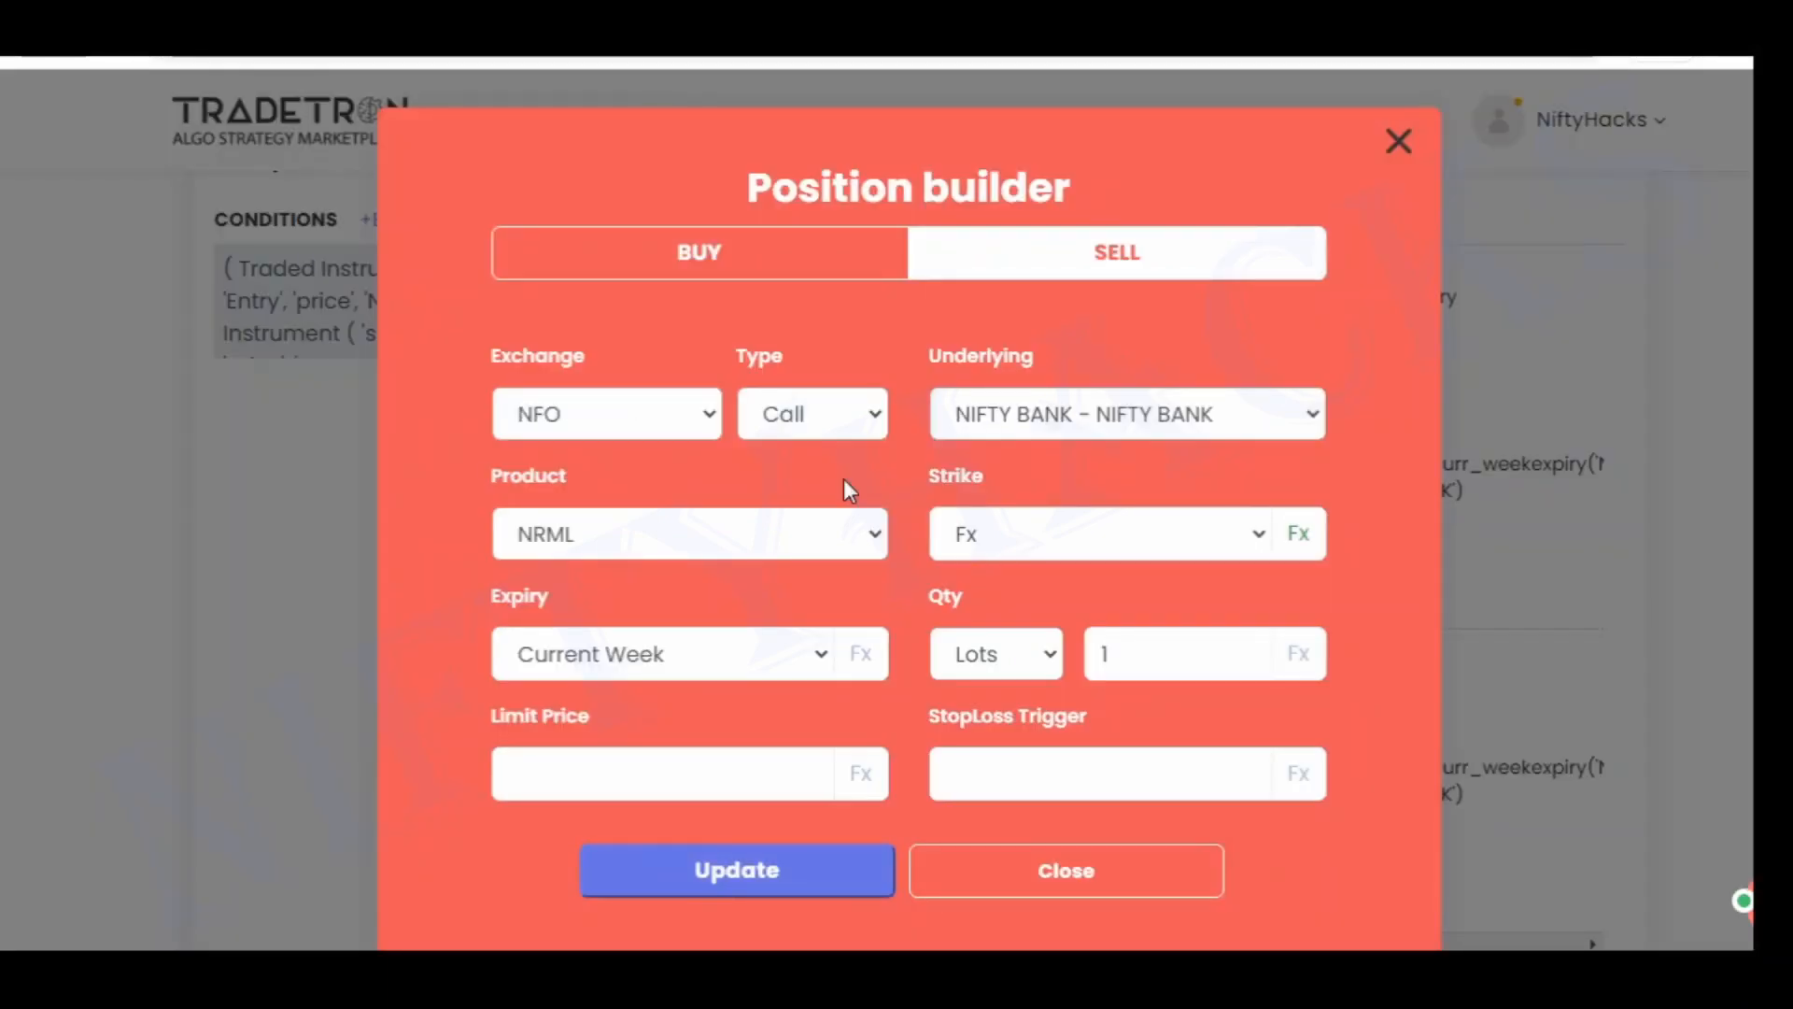
left_click(1299, 534)
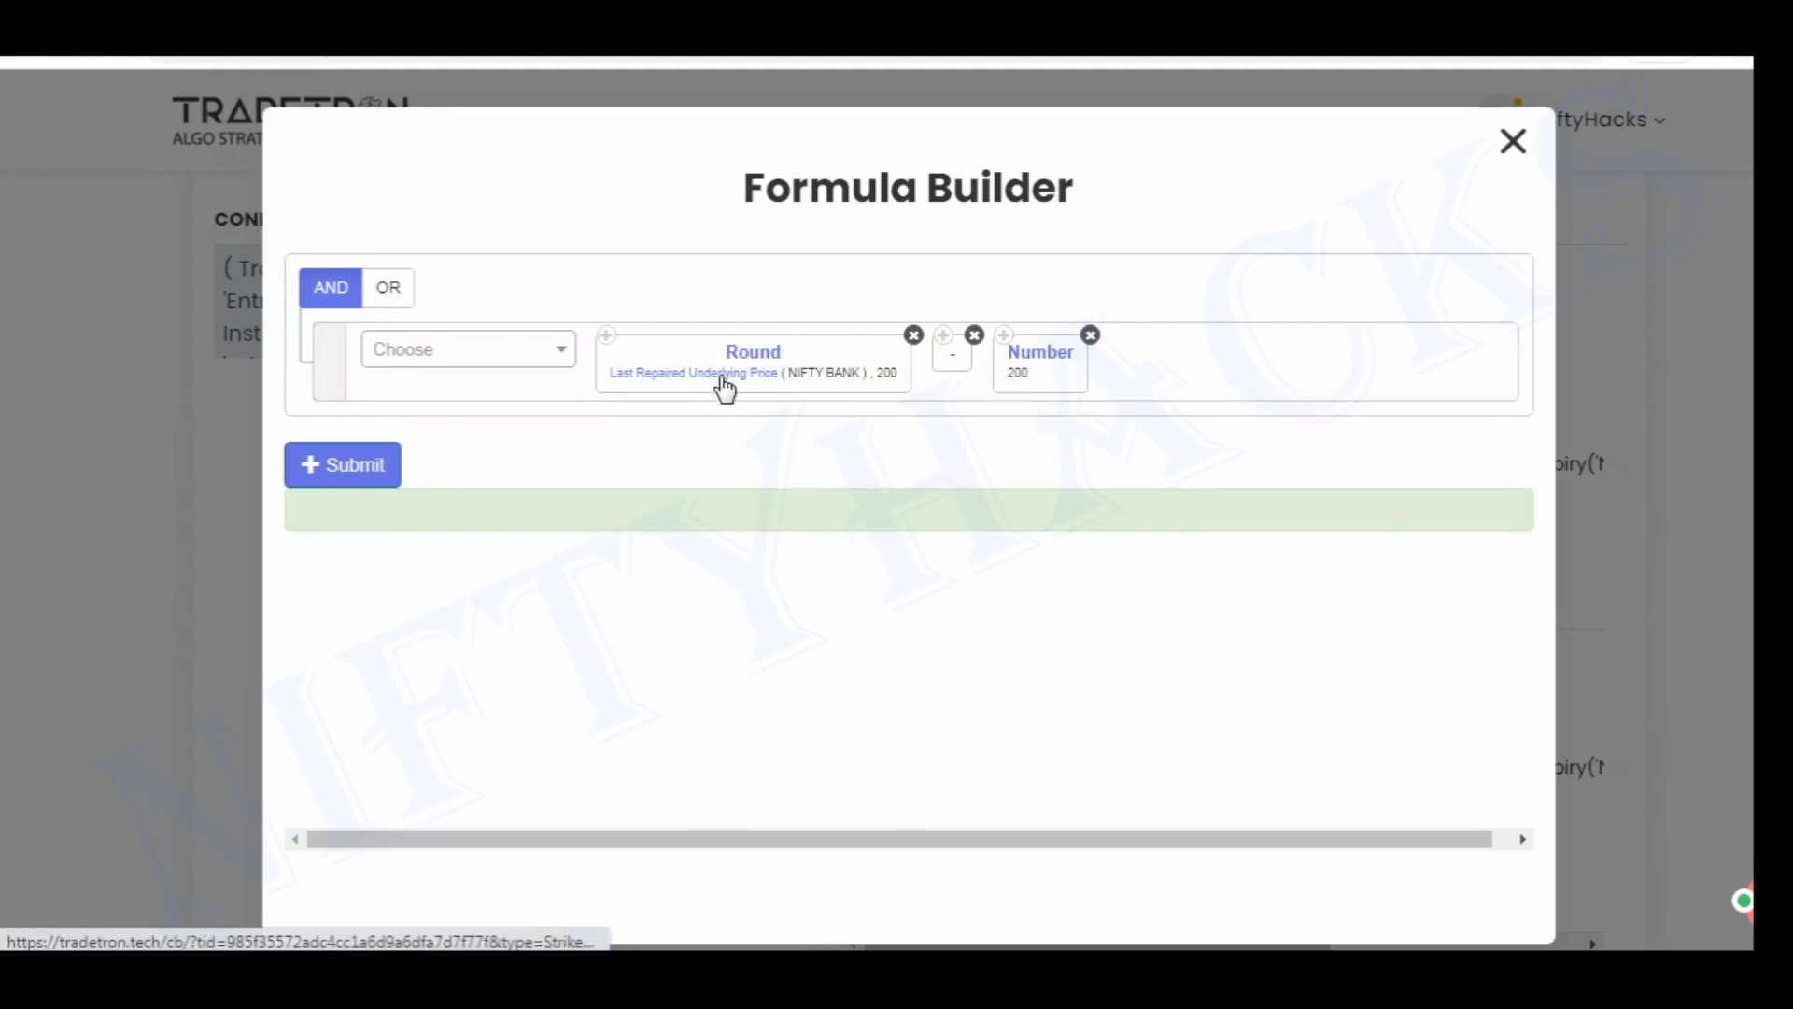
left_click(769, 352)
left_click(1152, 300)
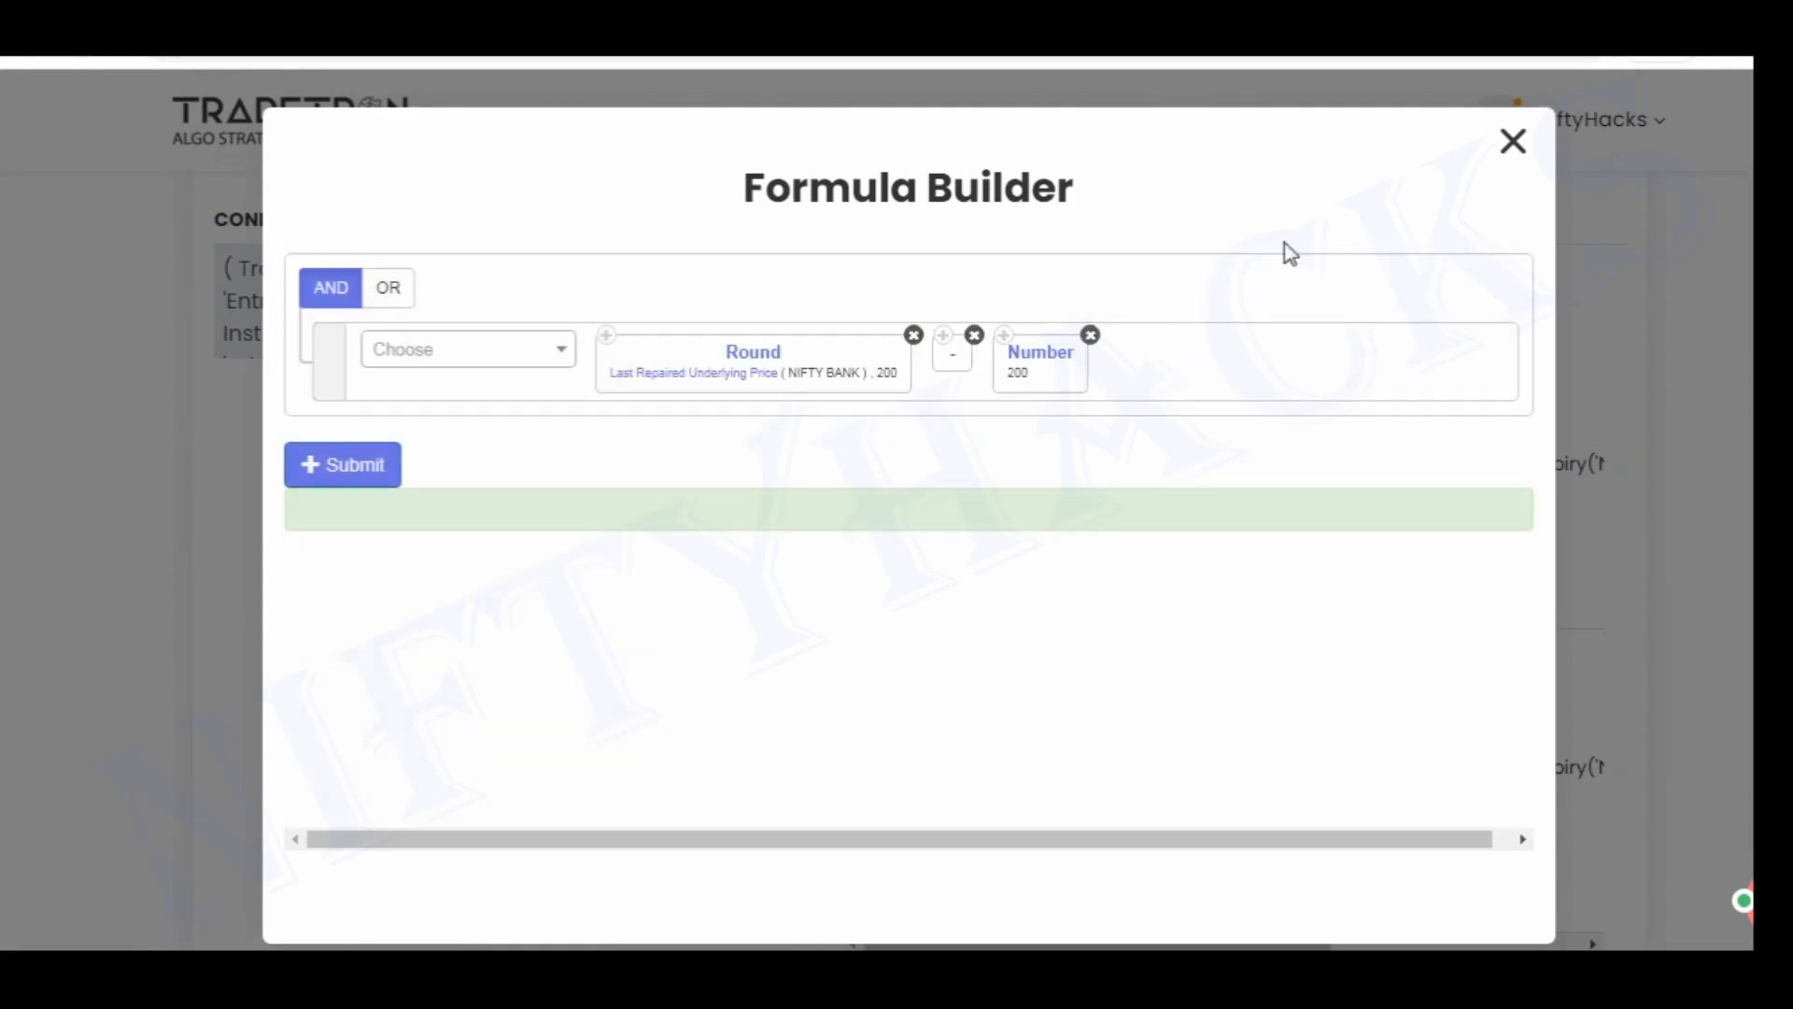
left_click(1514, 143)
left_click(1142, 879)
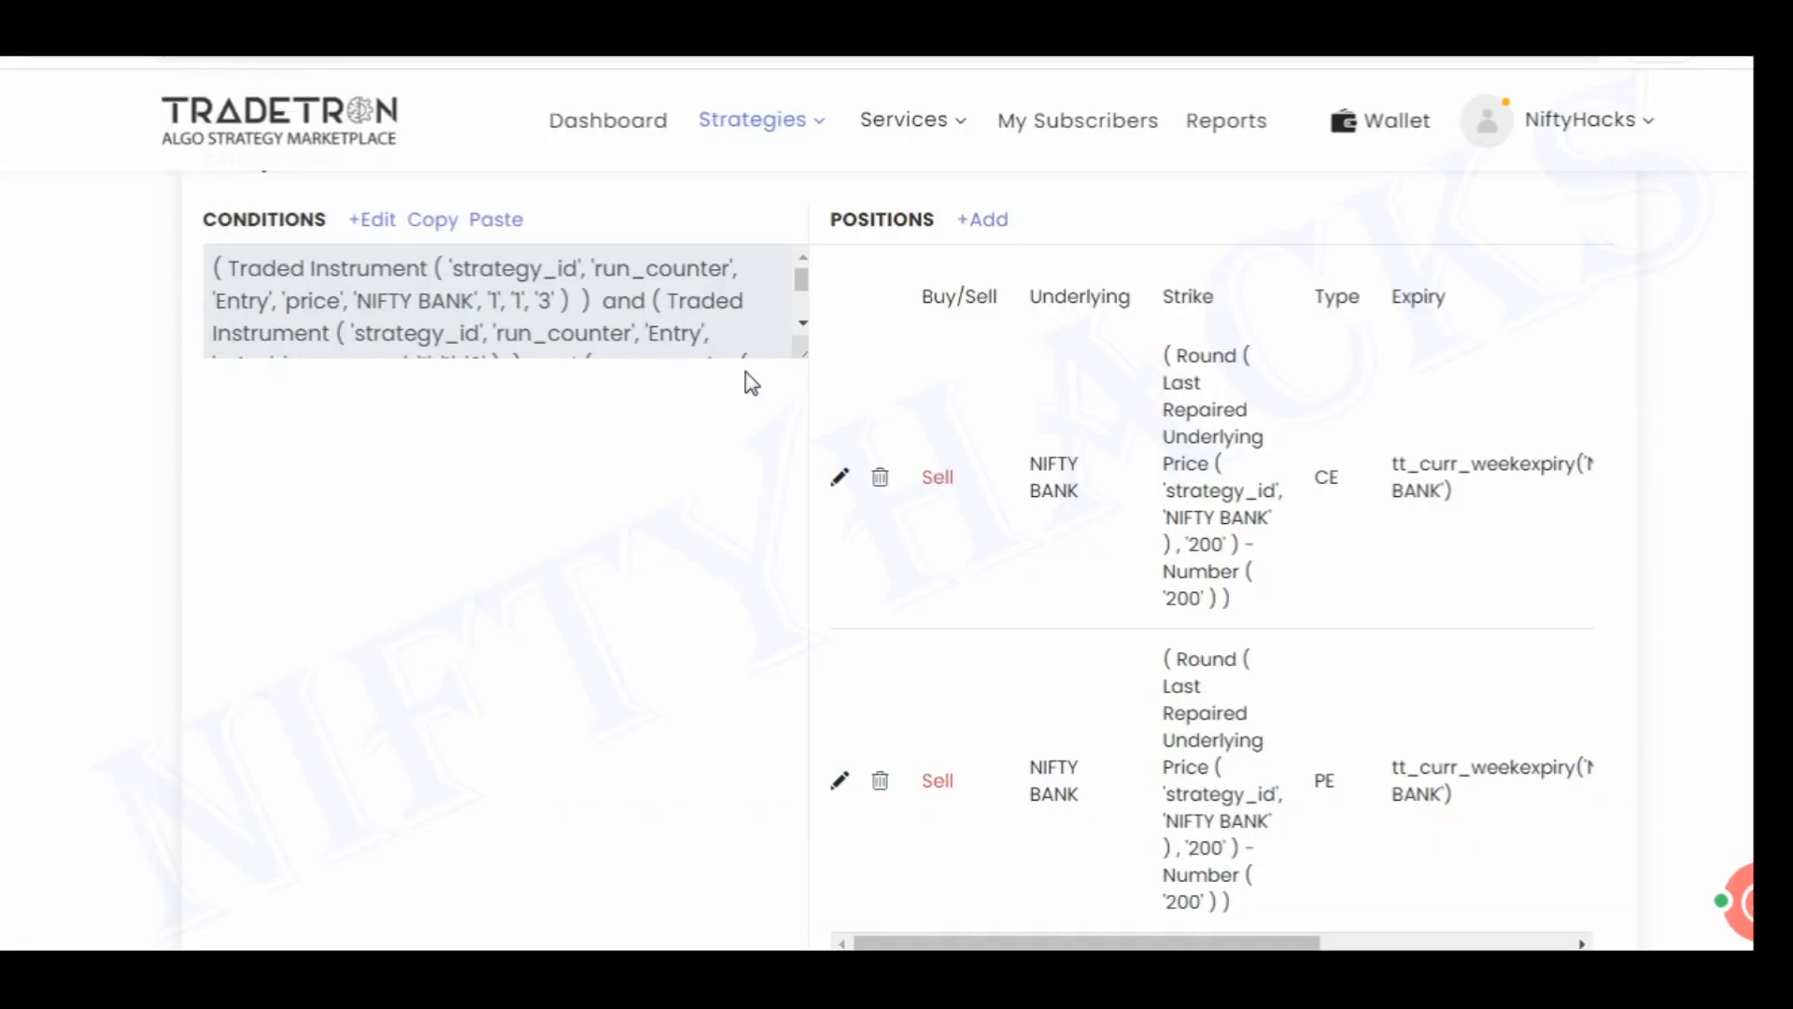
Review Set 4's Repair Continuous conditions, from the net quantity and Positions Detail checks to the LTP comparisons, and close them unchanged
scroll(688, 765, "down", 3)
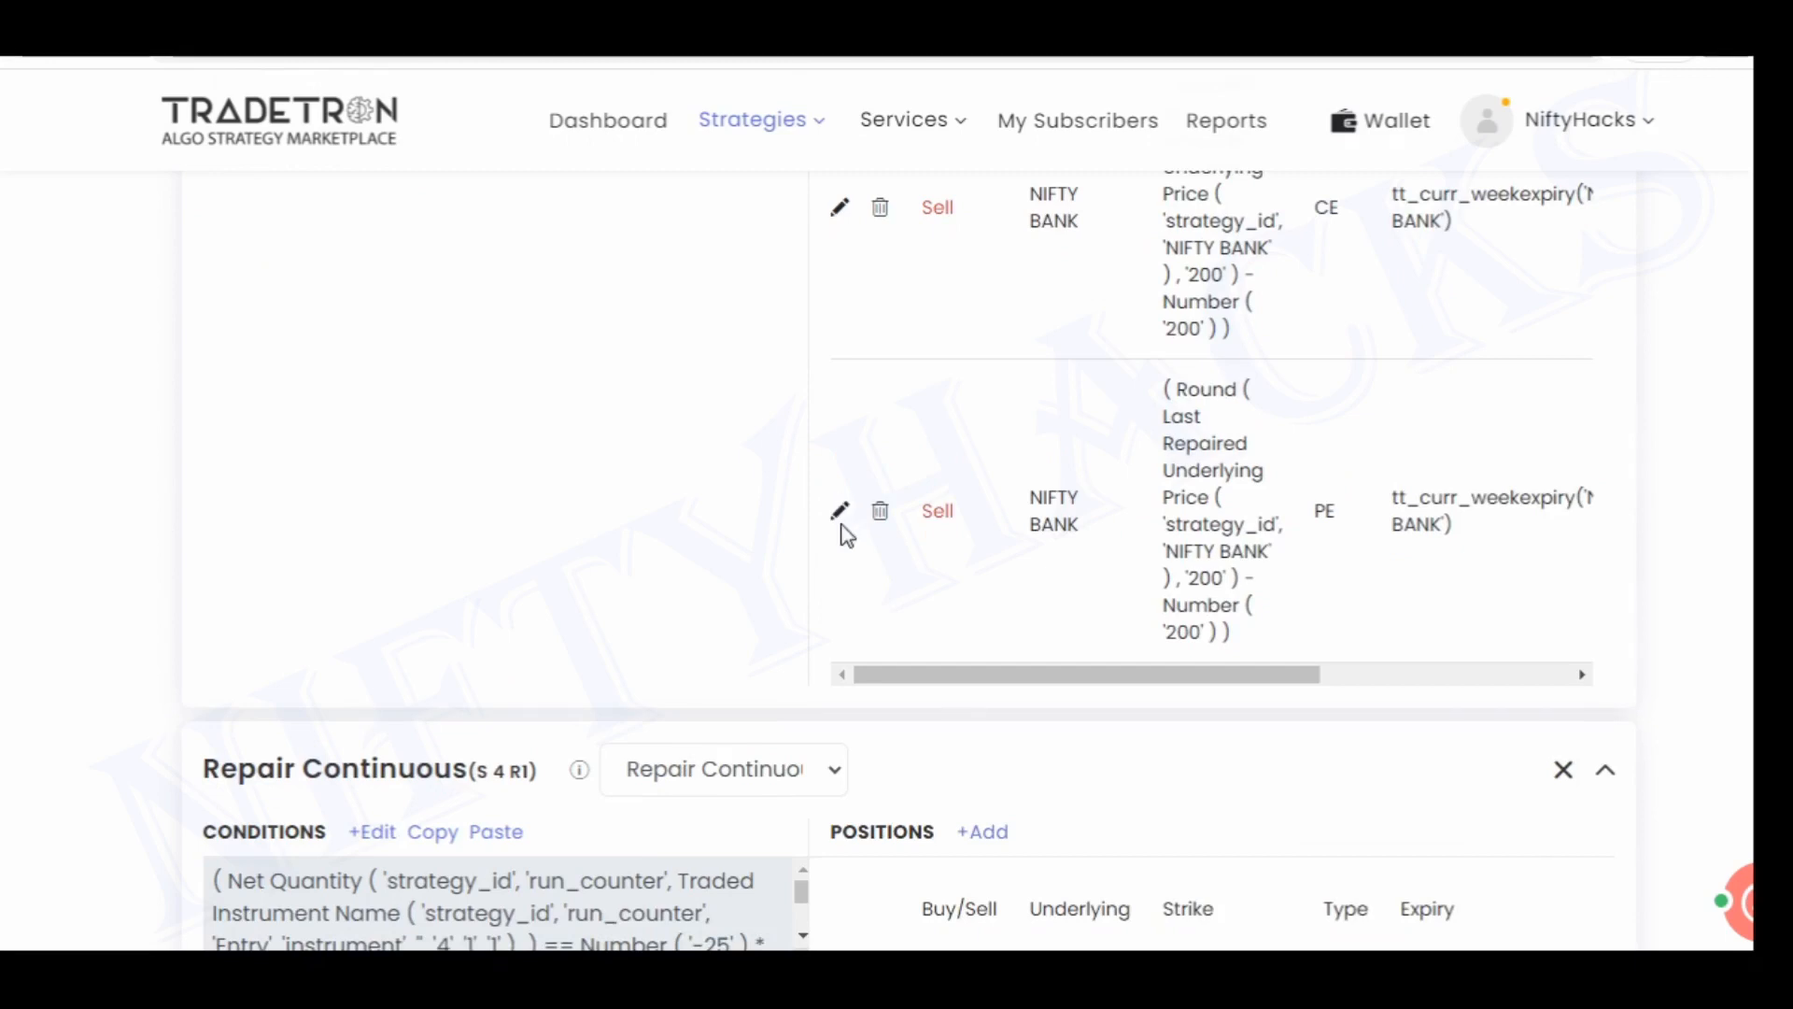
scroll(125, 560, "down", 4)
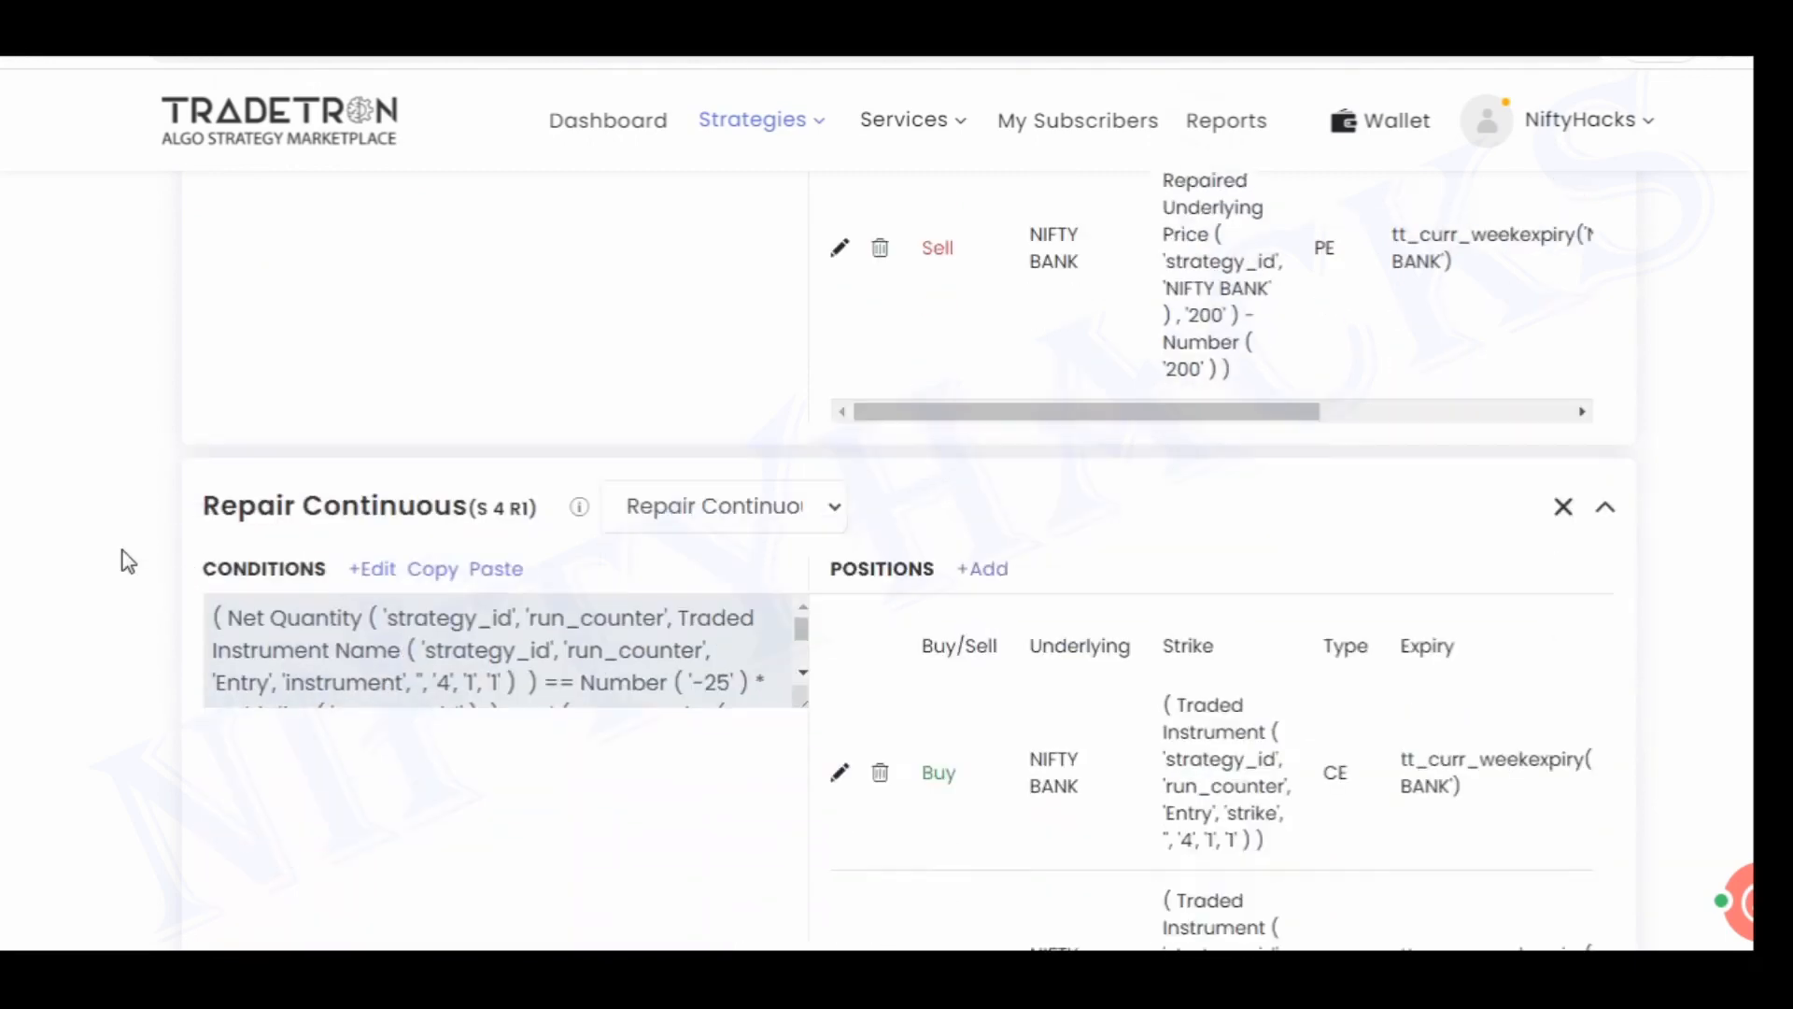
left_click(363, 448)
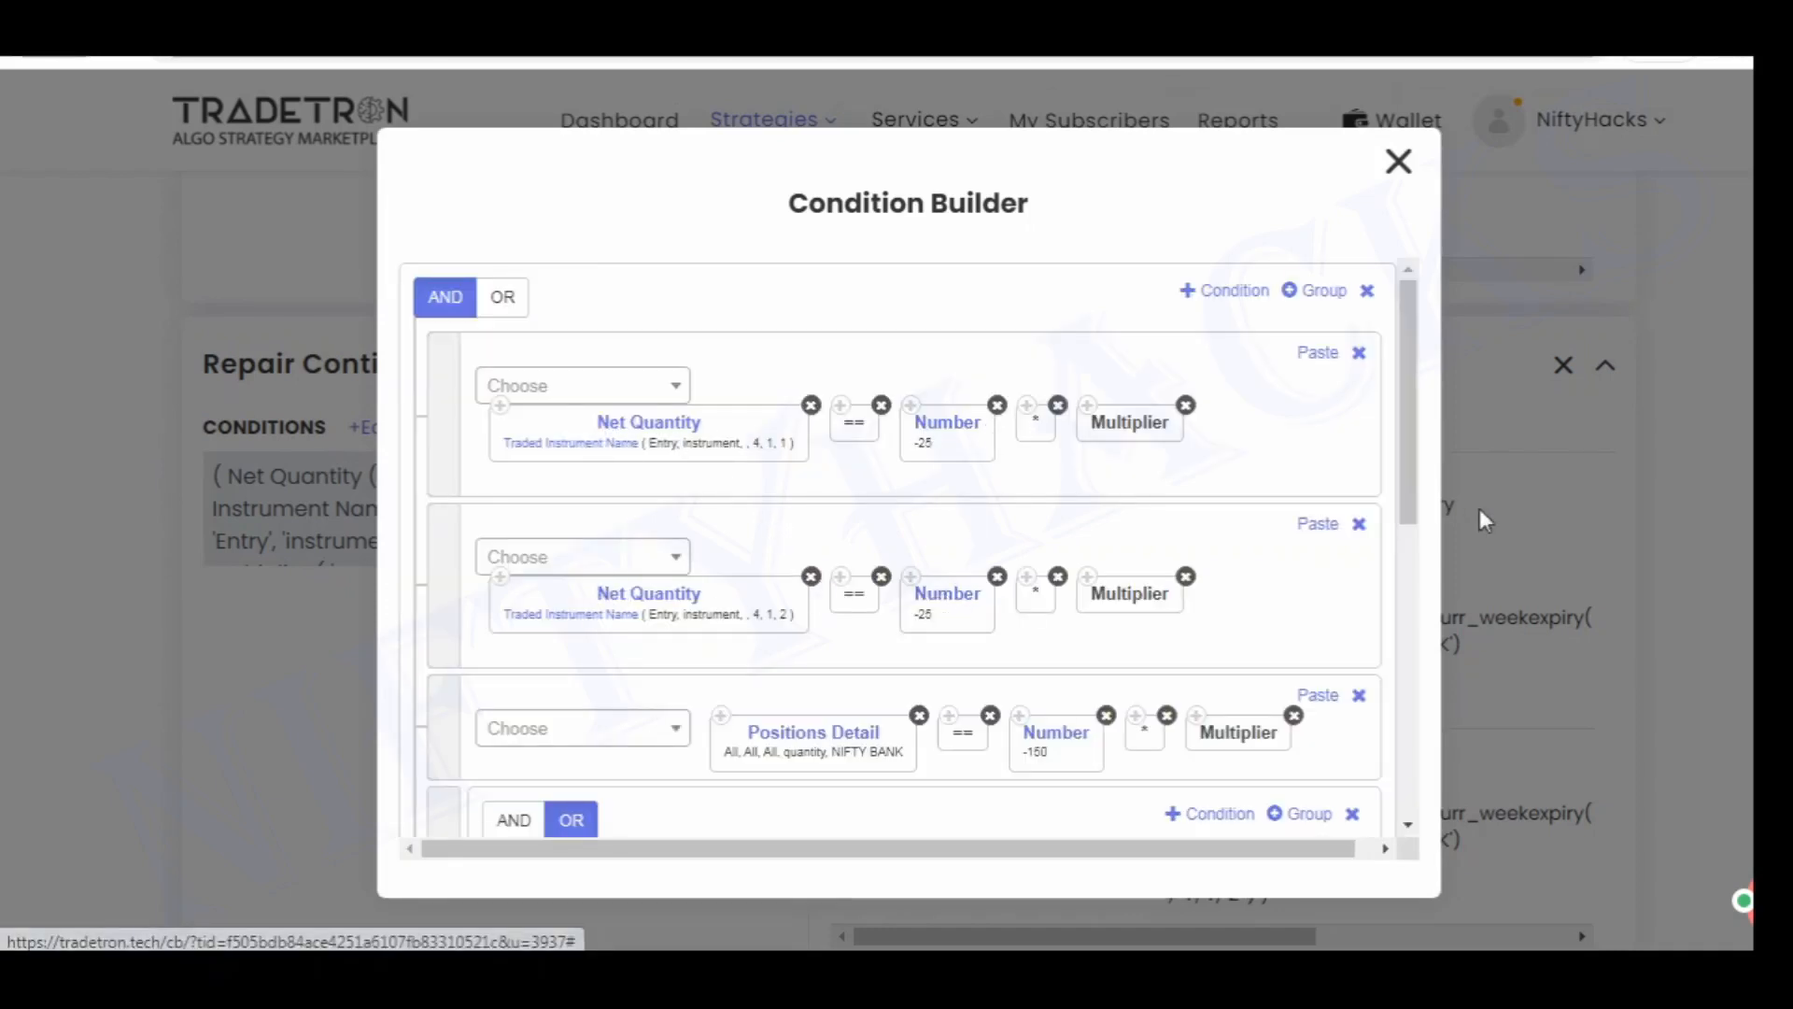
left_click_drag(1415, 500, 1409, 642)
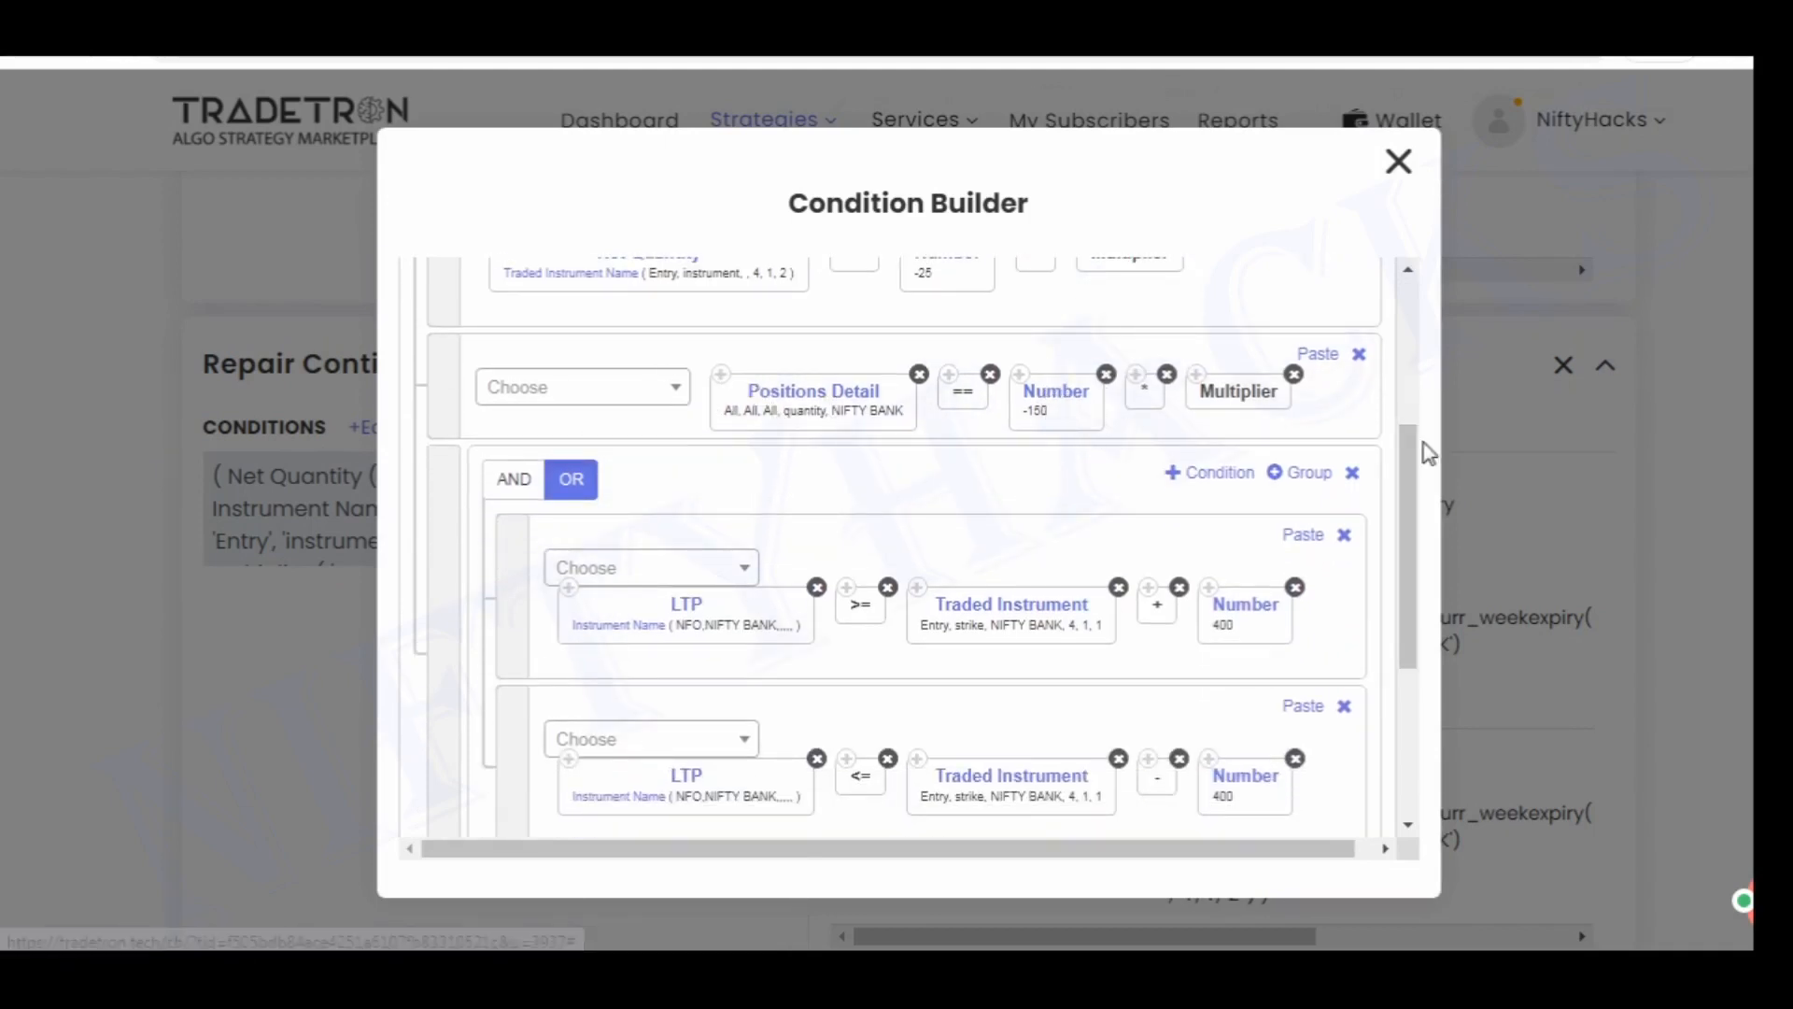
left_click_drag(1412, 469, 1415, 549)
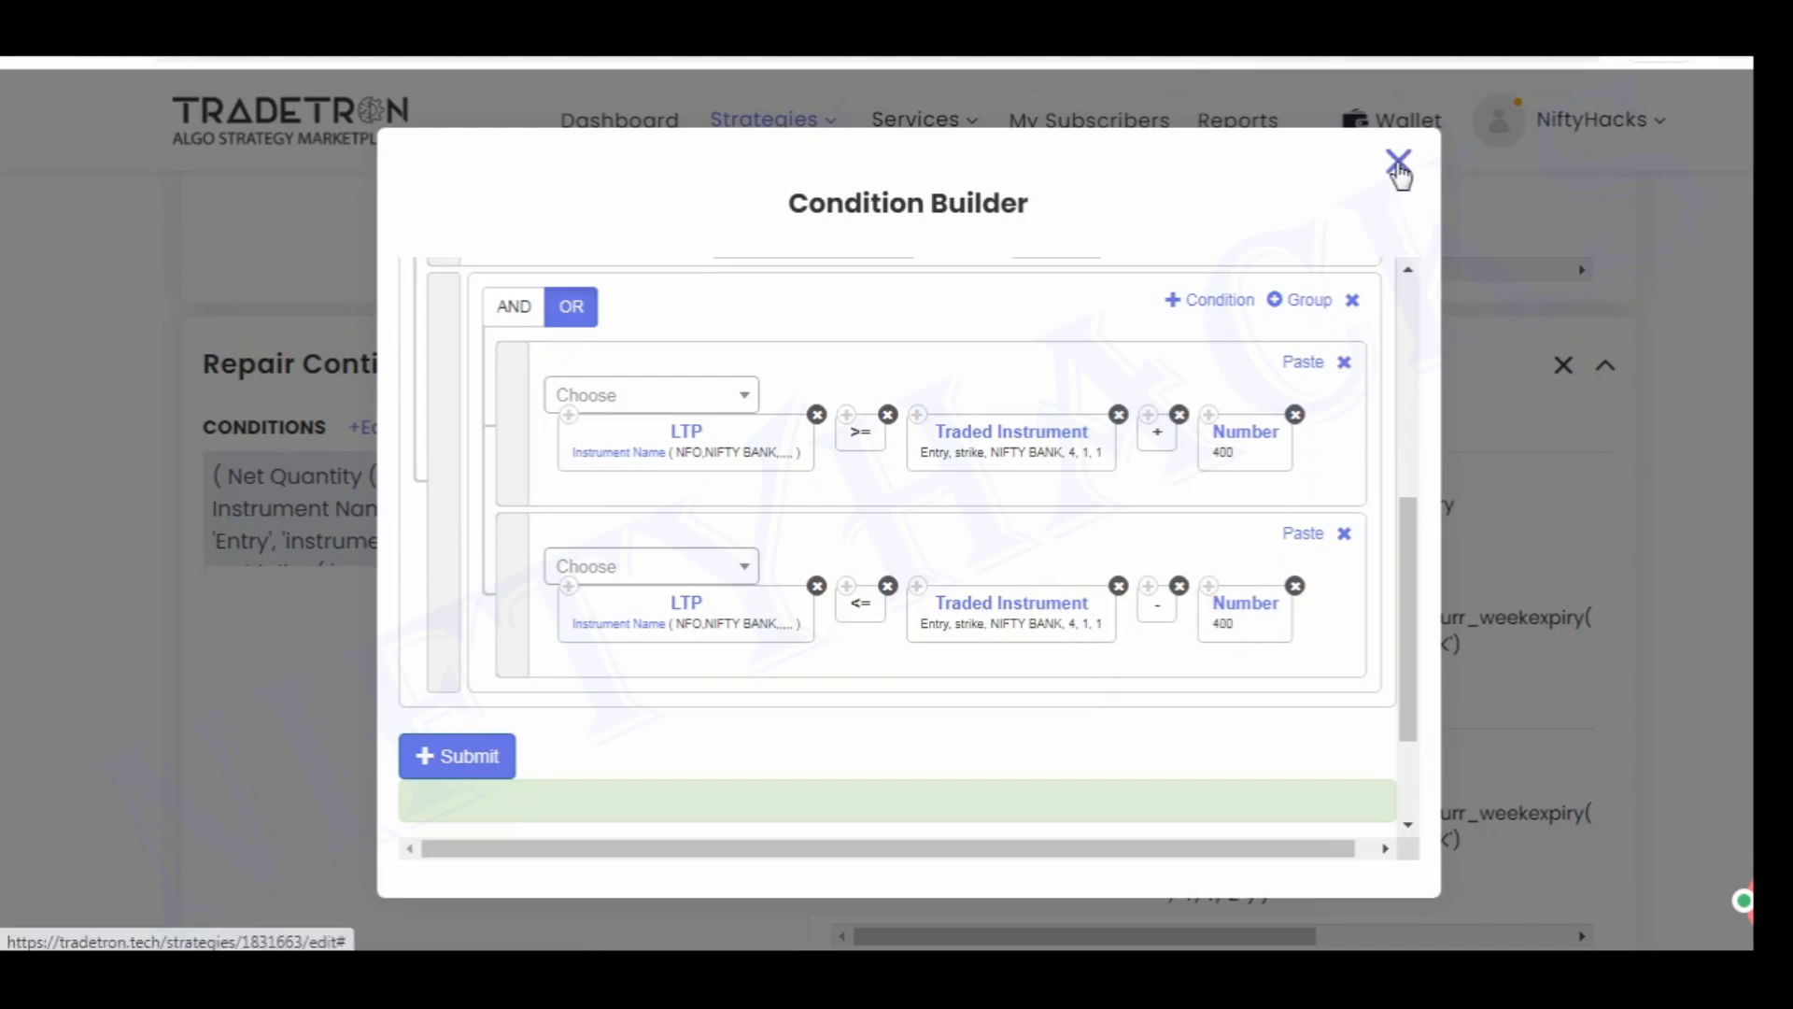
left_click(1398, 163)
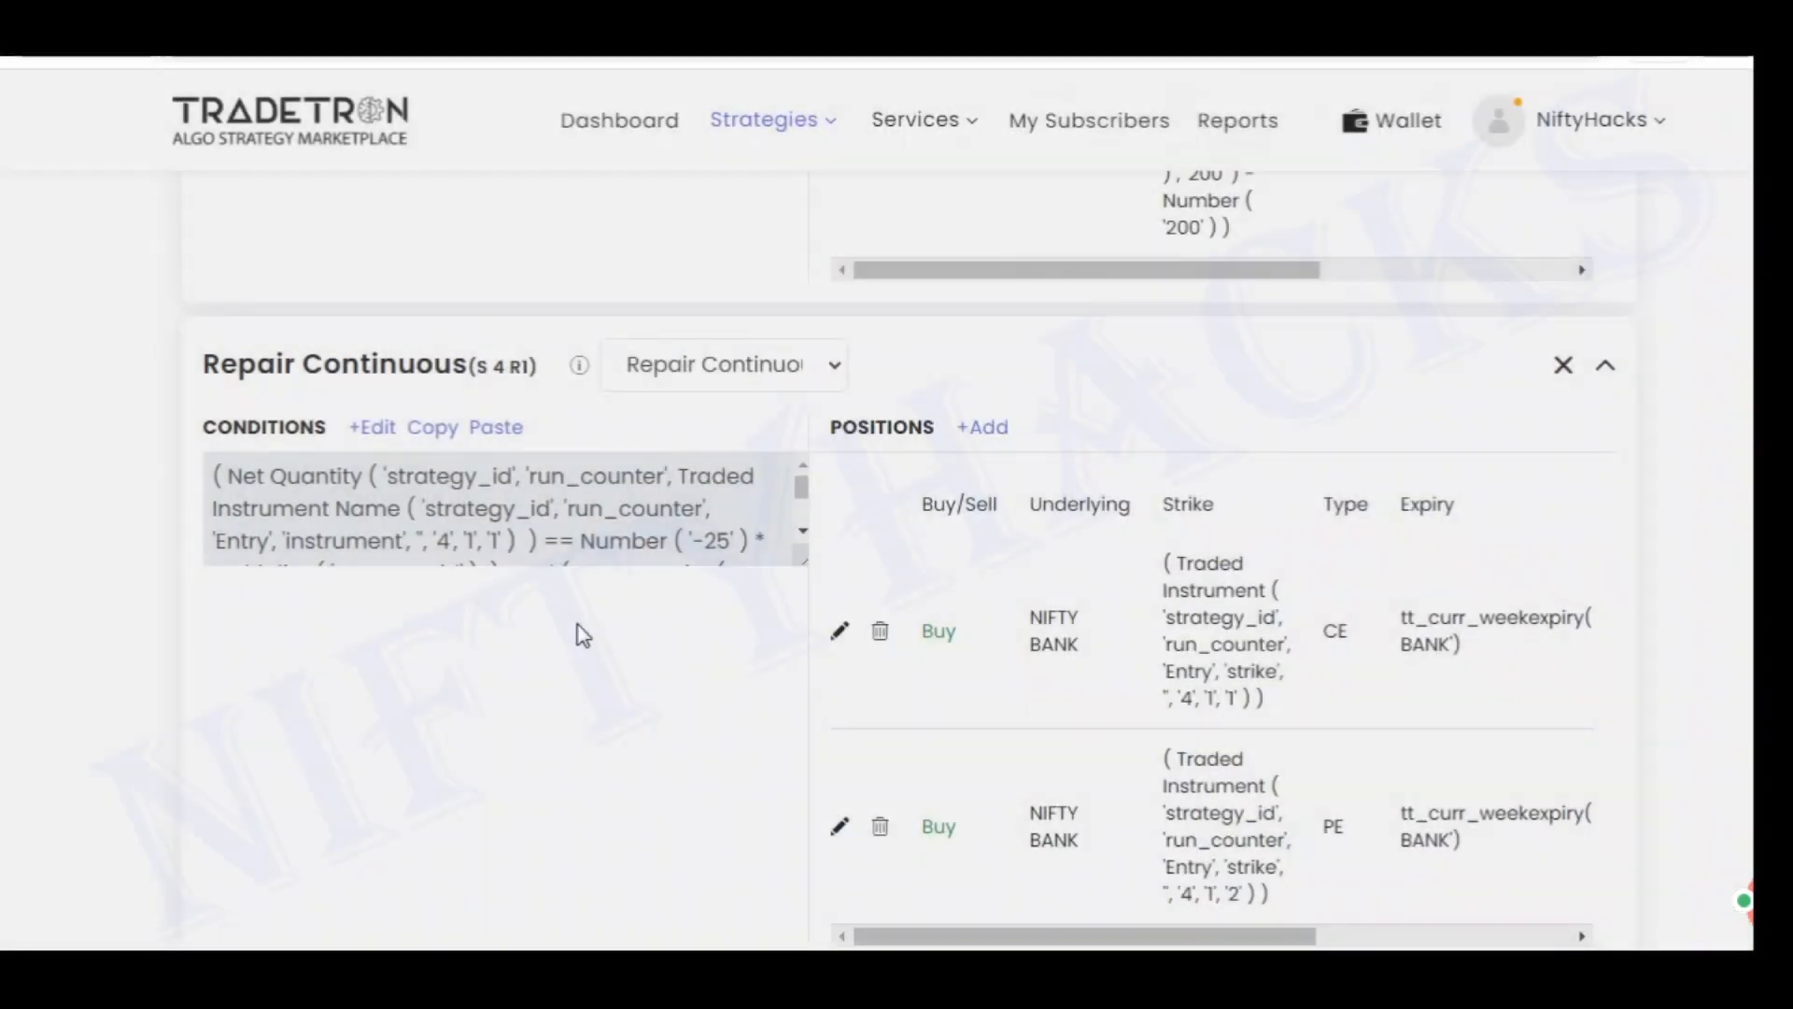
Look over the bought call and put positions in Set 4's Repair Continuous, and go on to Set 5's Entry section
scroll(581, 635, "down", 1)
scroll(583, 636, "down", 1)
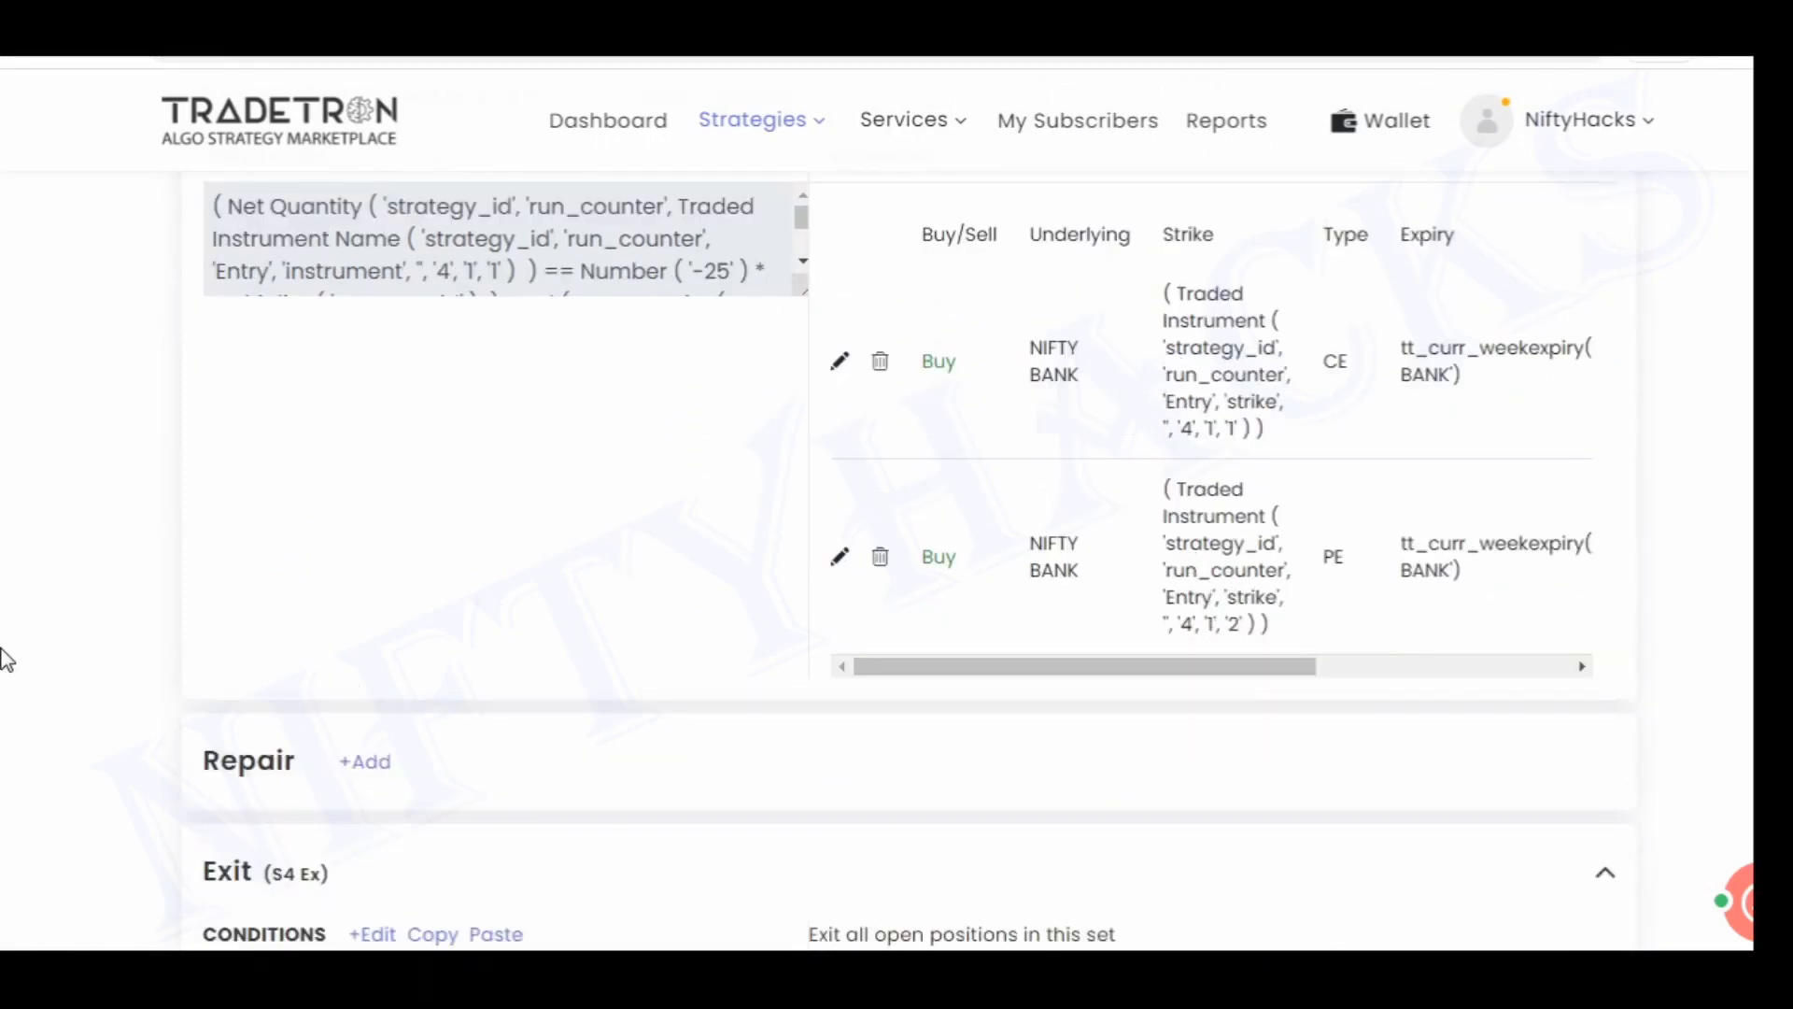
scroll(7, 659, "down", 6)
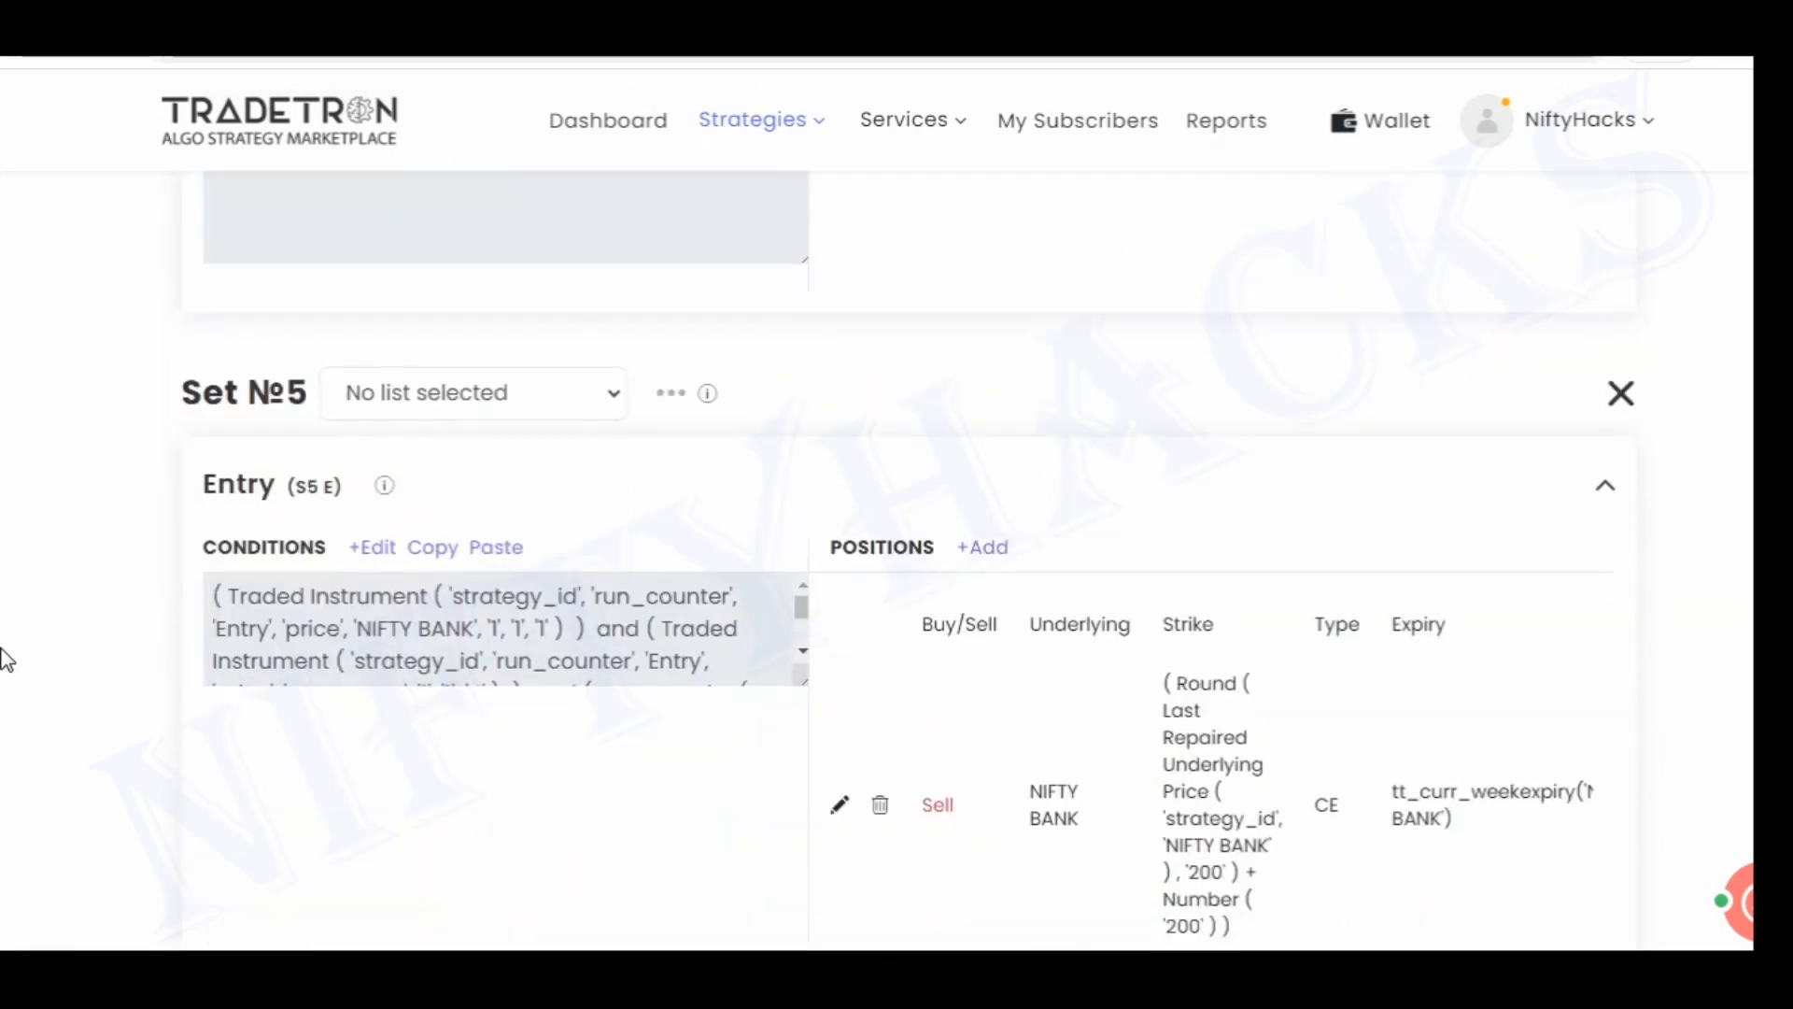
Recheck Set 4's sold and bought positions, consult the NIFTY BANK 5-minute chart, and return to Set 5's Entry section
scroll(7, 660, "down", 2)
scroll(6, 659, "up", 2)
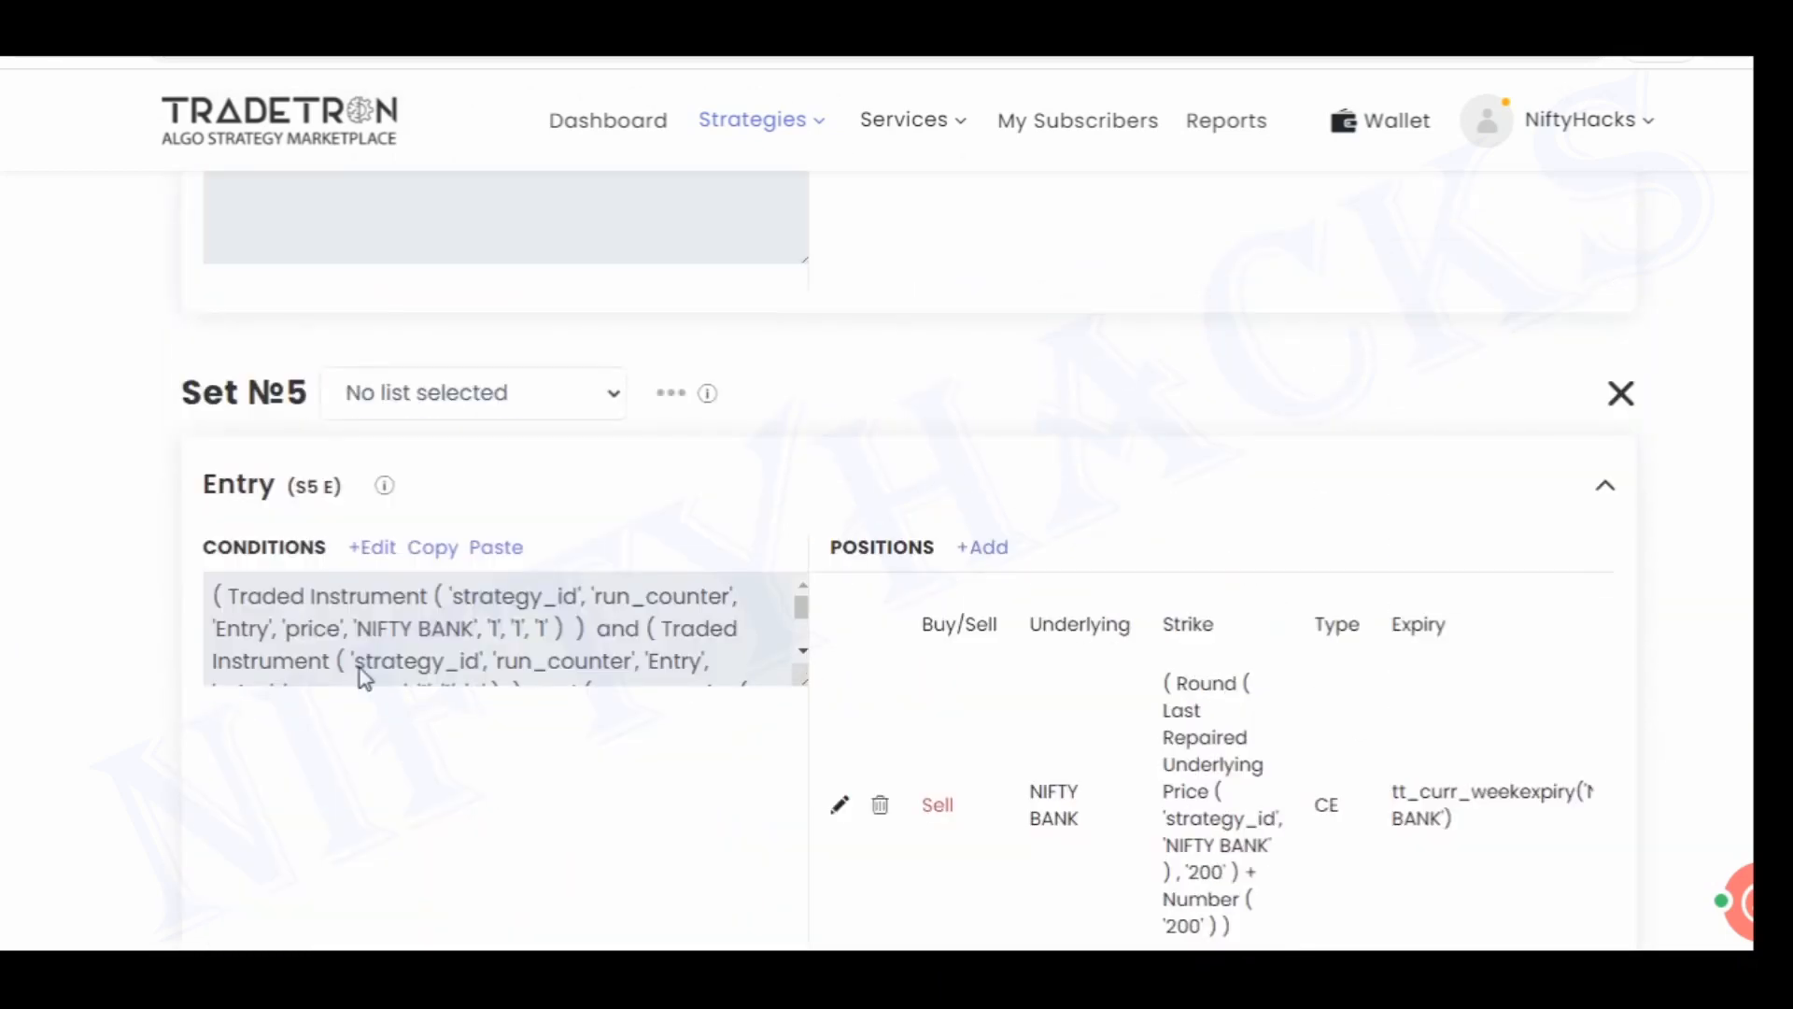
scroll(120, 653, "up", 10)
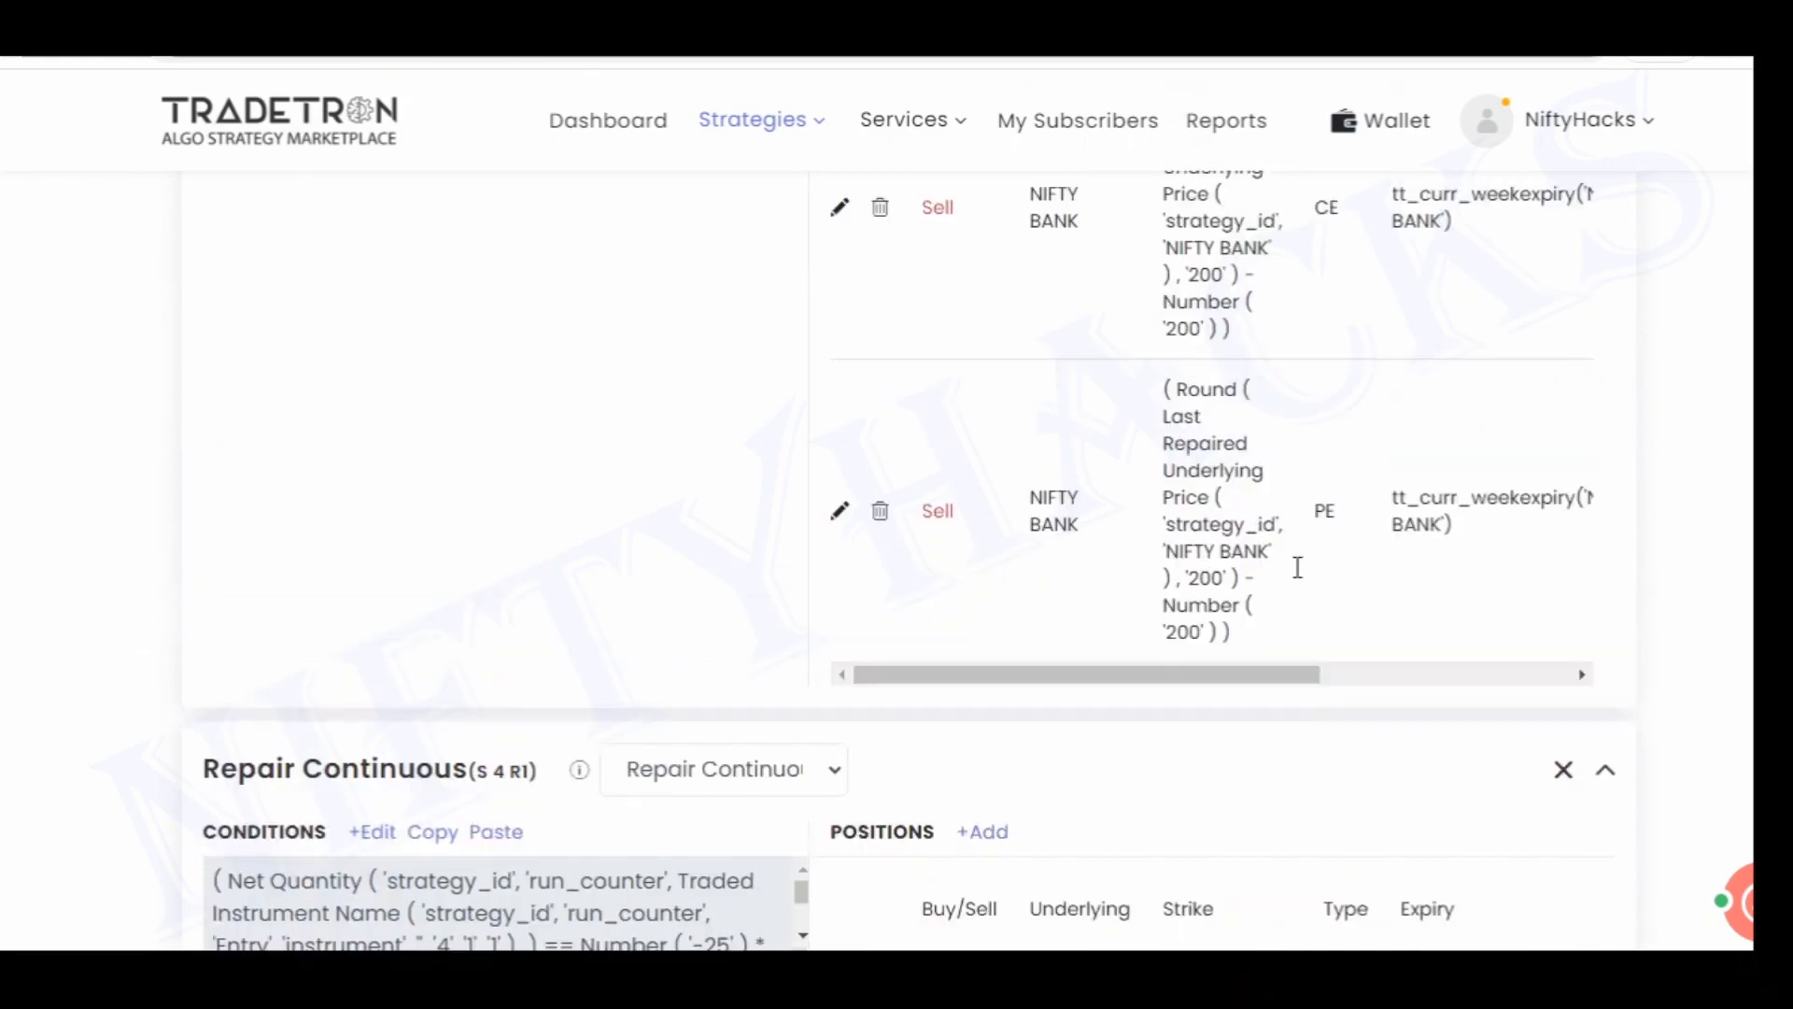
scroll(143, 660, "down", 11)
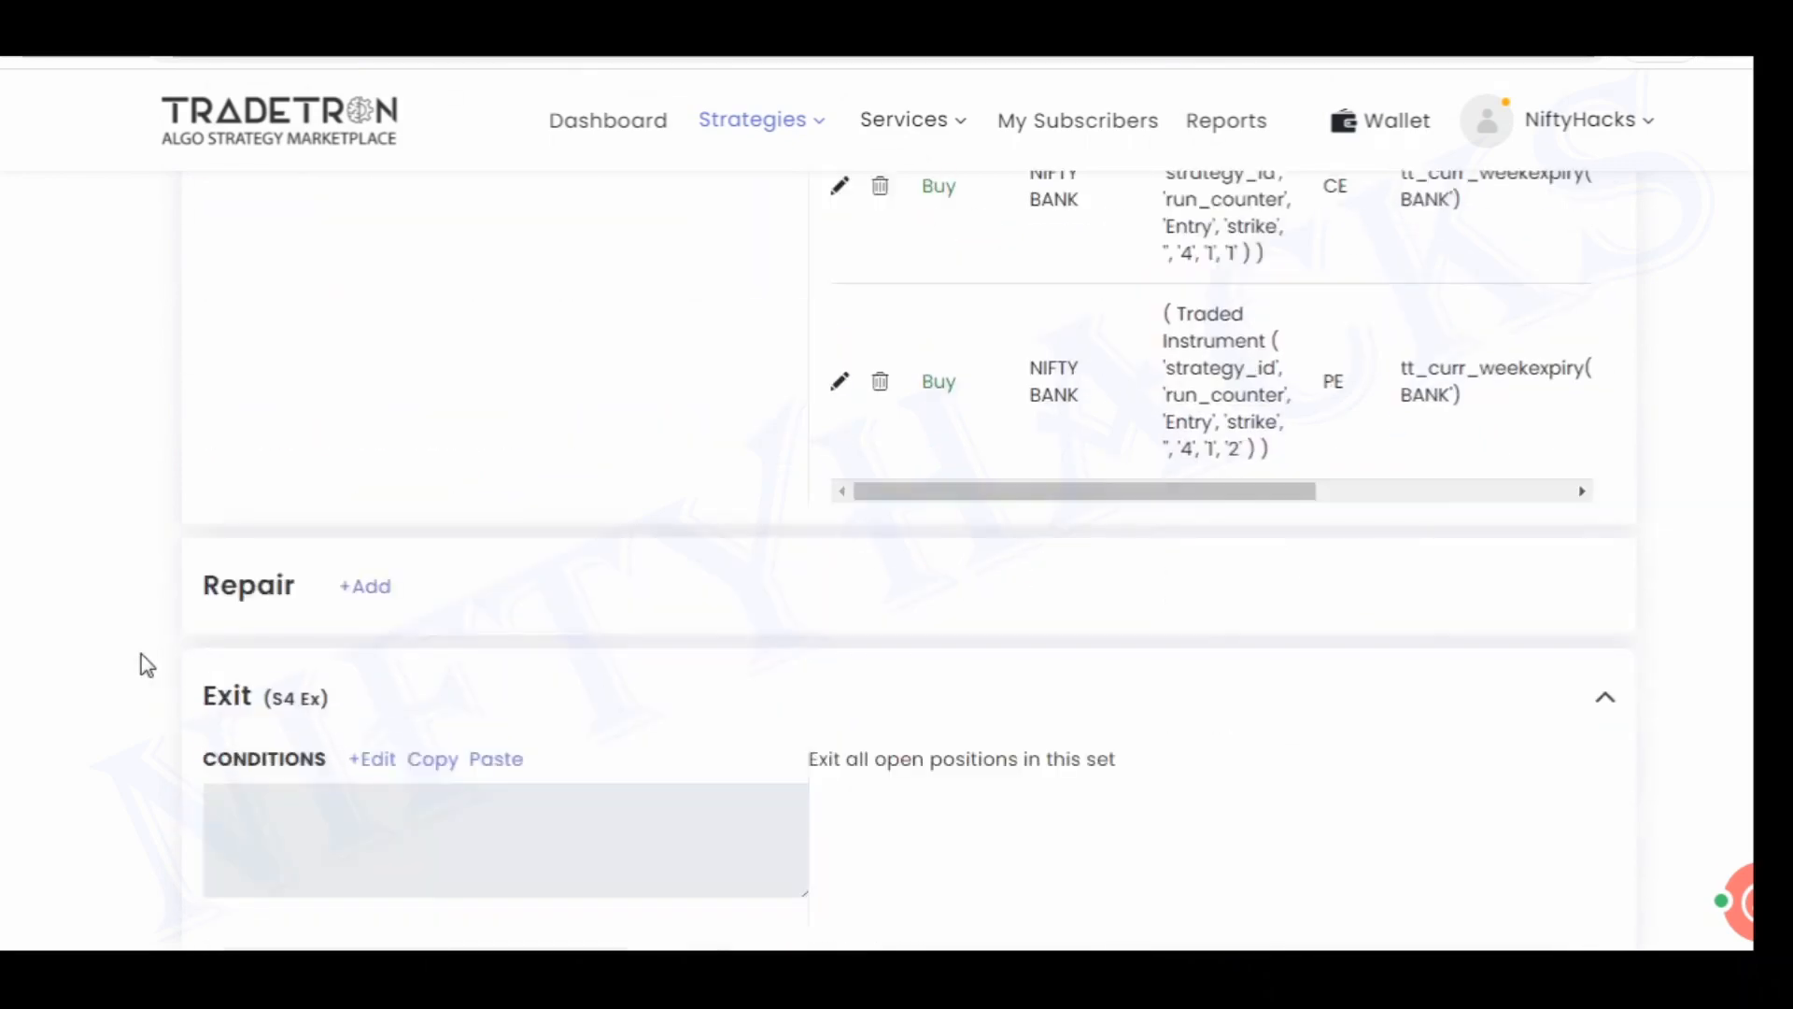
scroll(146, 664, "down", 1)
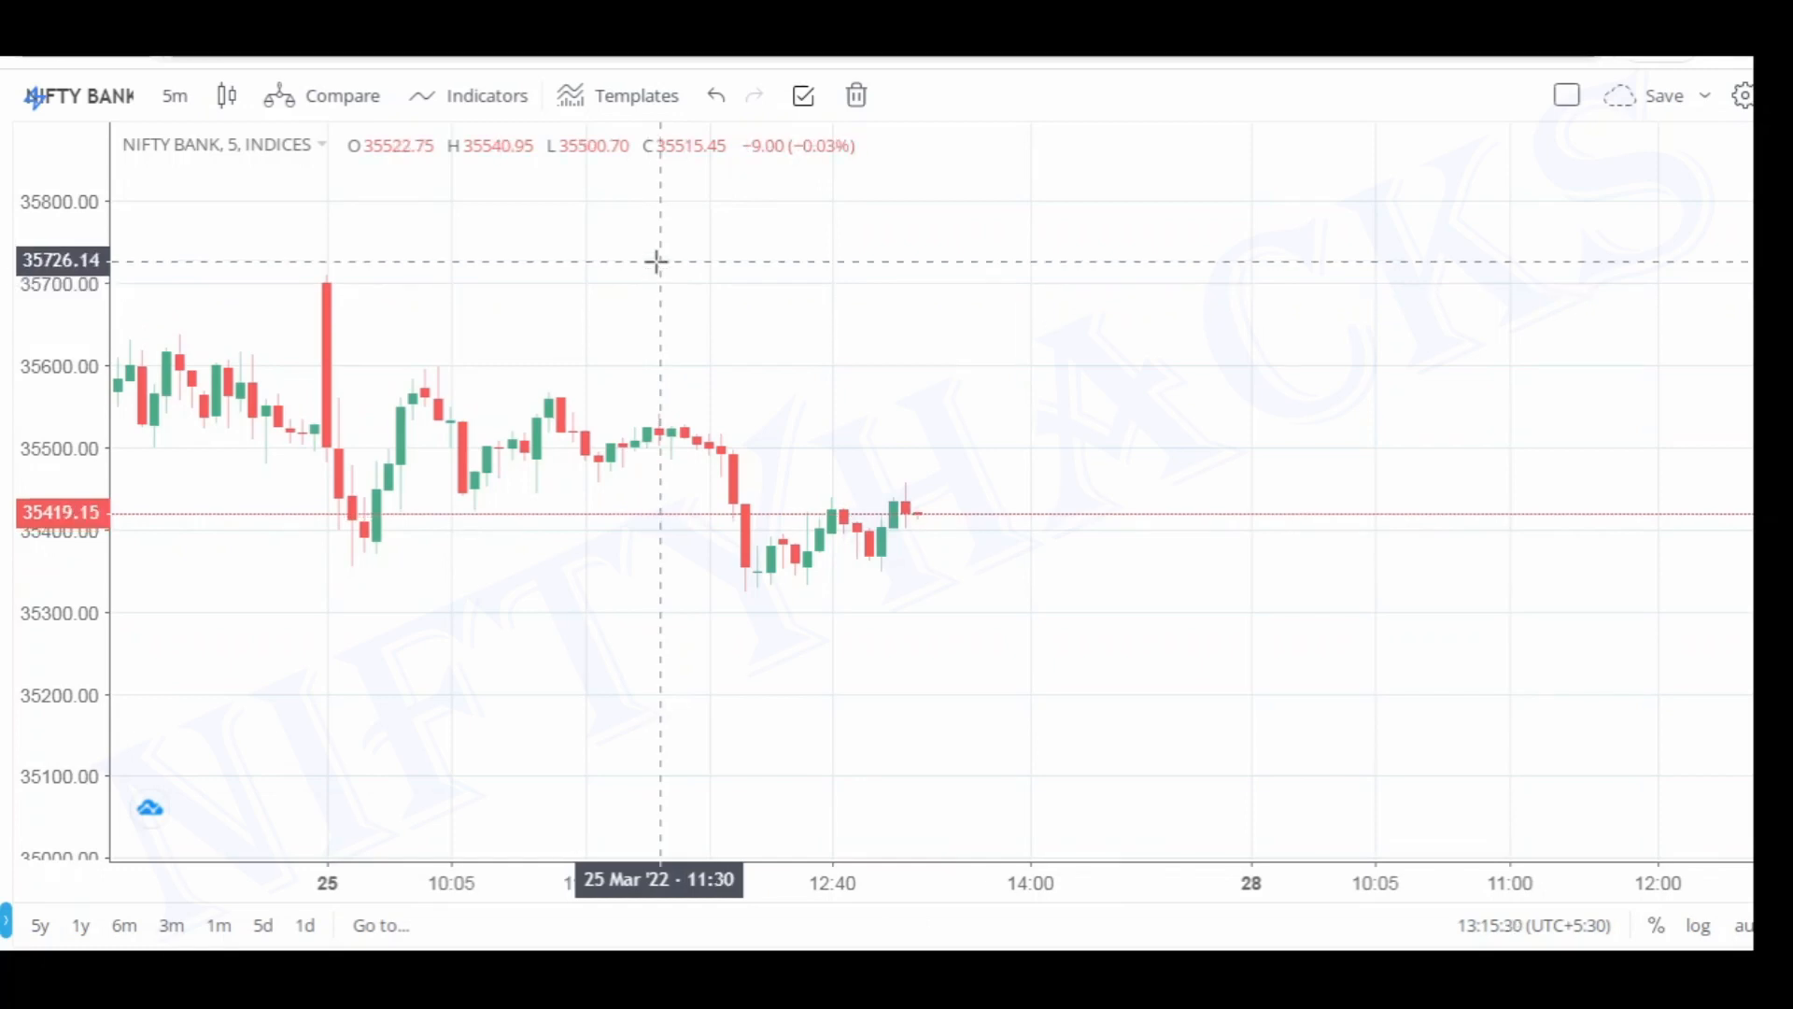
left_click(448, 19)
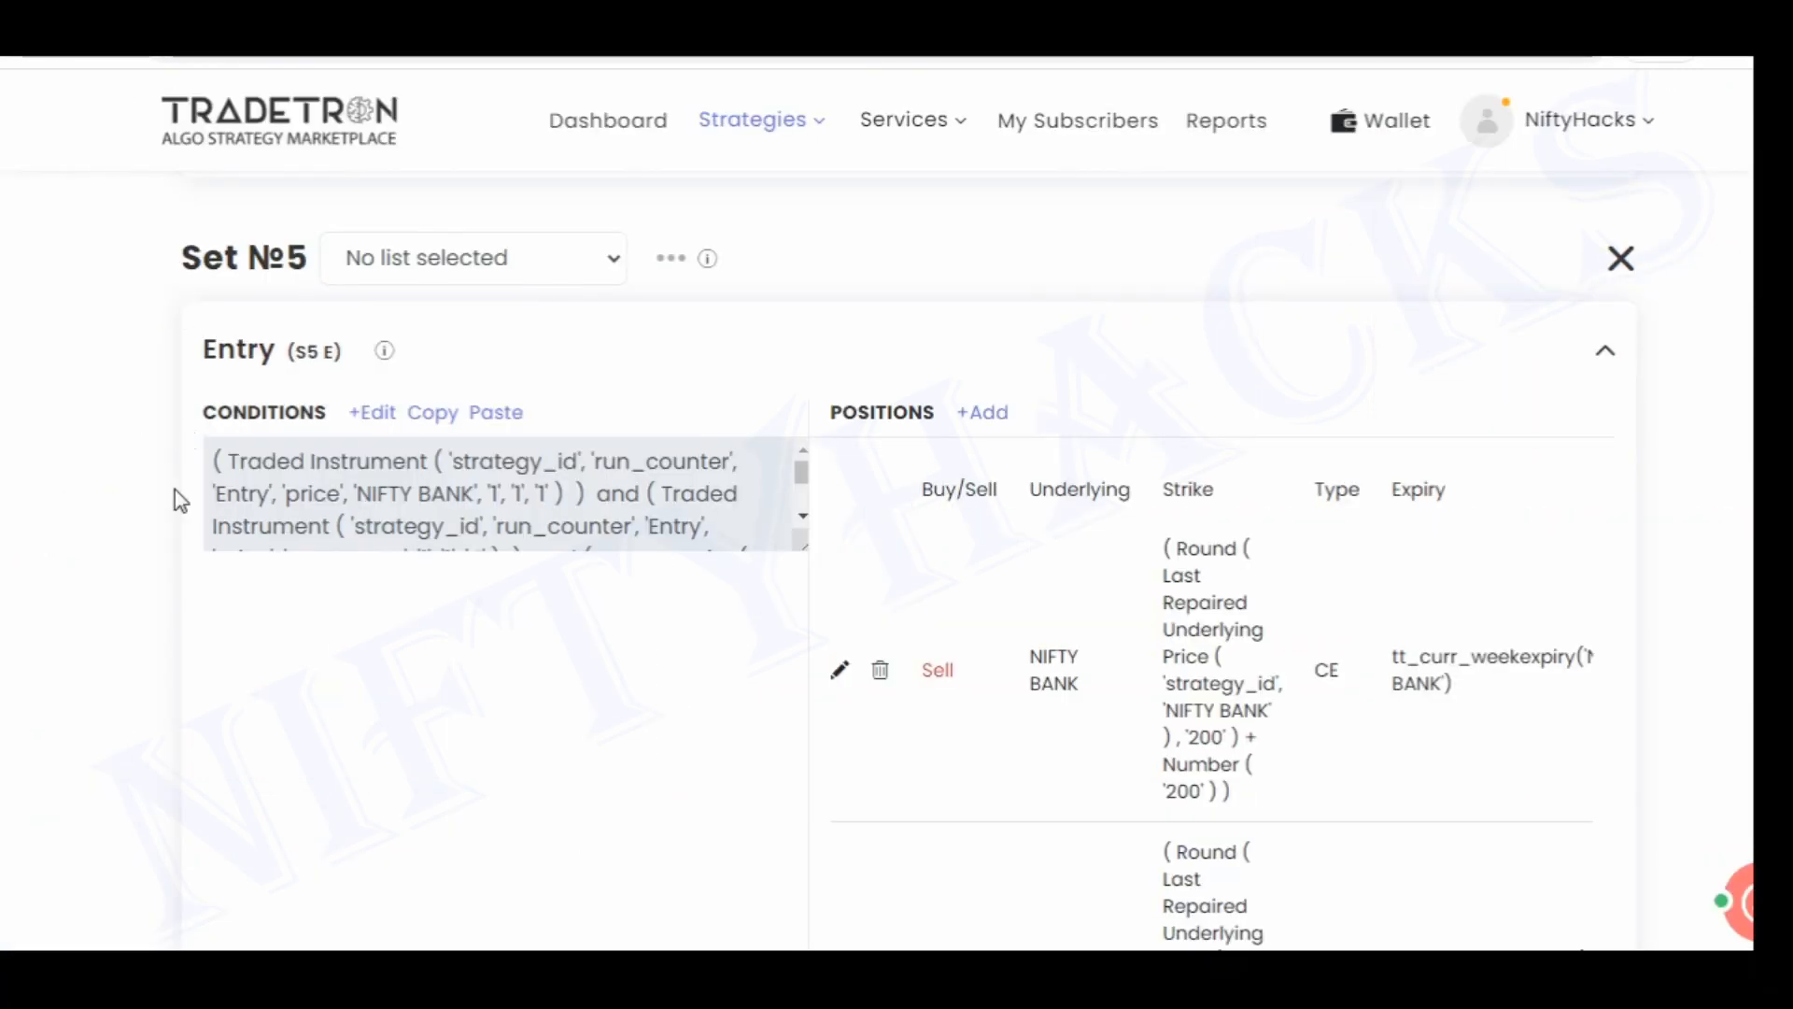
Skim through the sections of Sets 5 and 6 to compare their layout, and go back to Set 5's Entry section
scroll(176, 490, "down", 20)
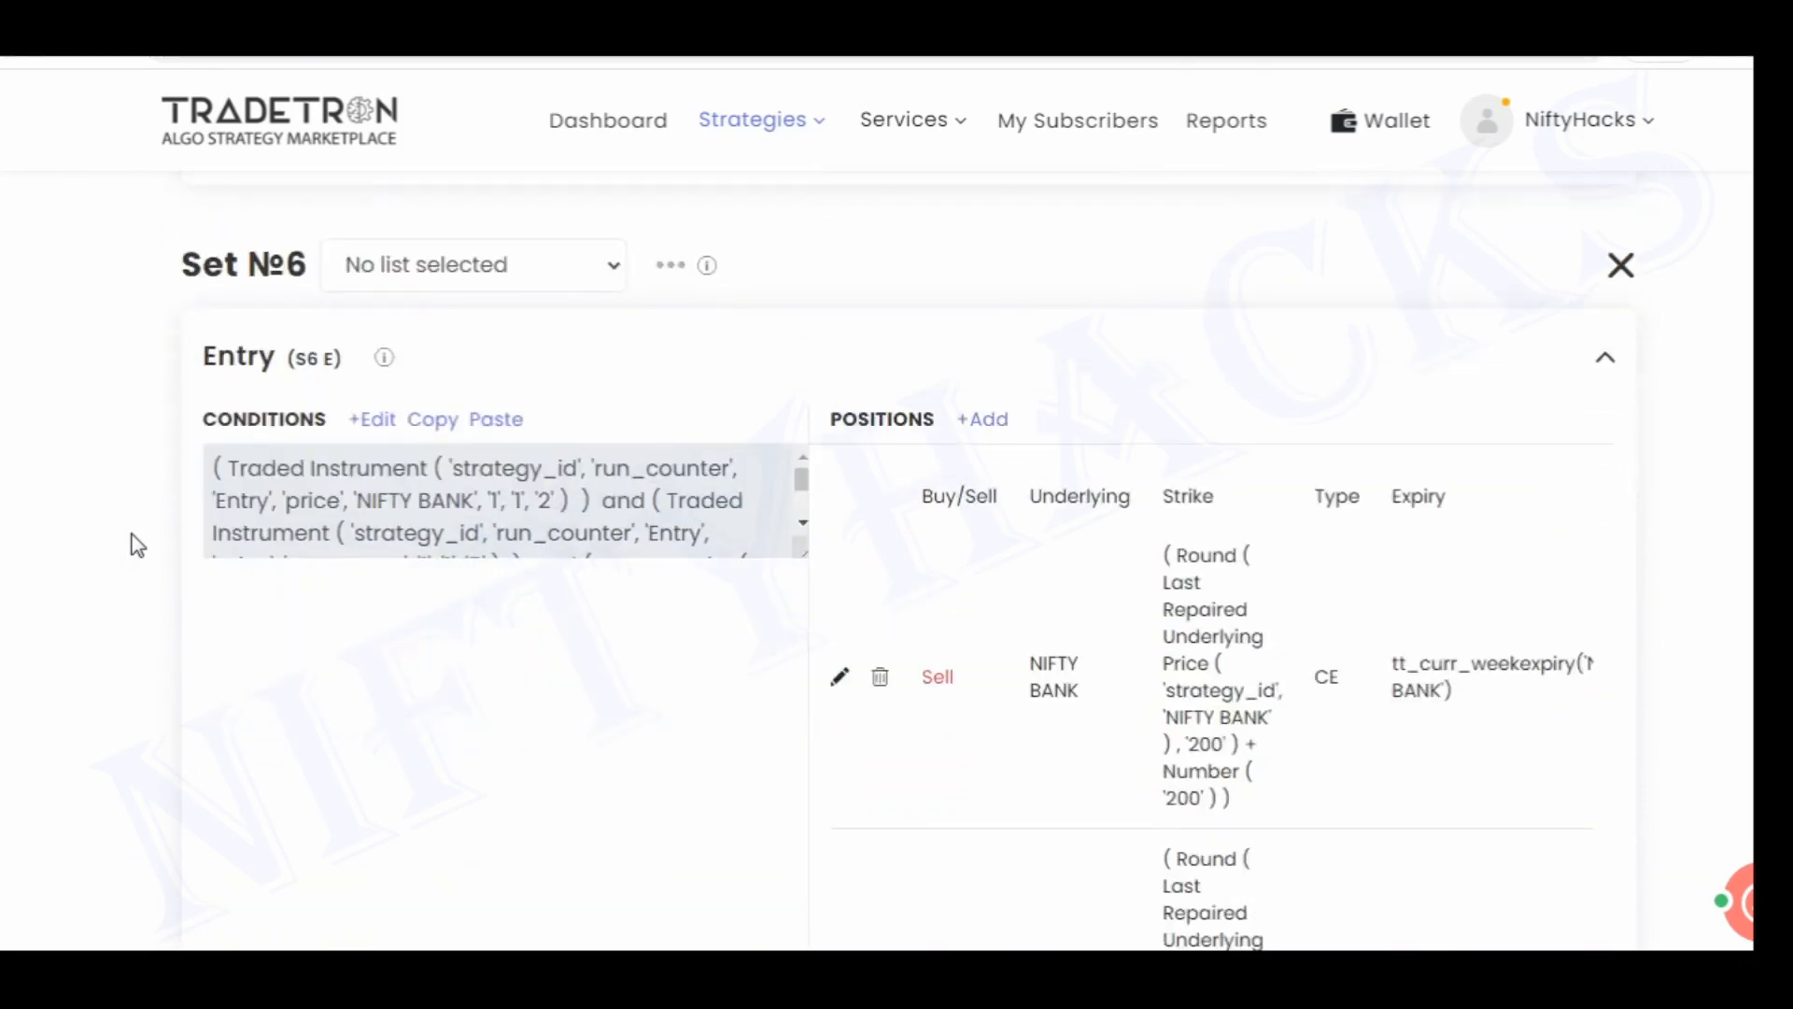
scroll(137, 544, "down", 18)
scroll(138, 544, "up", 14)
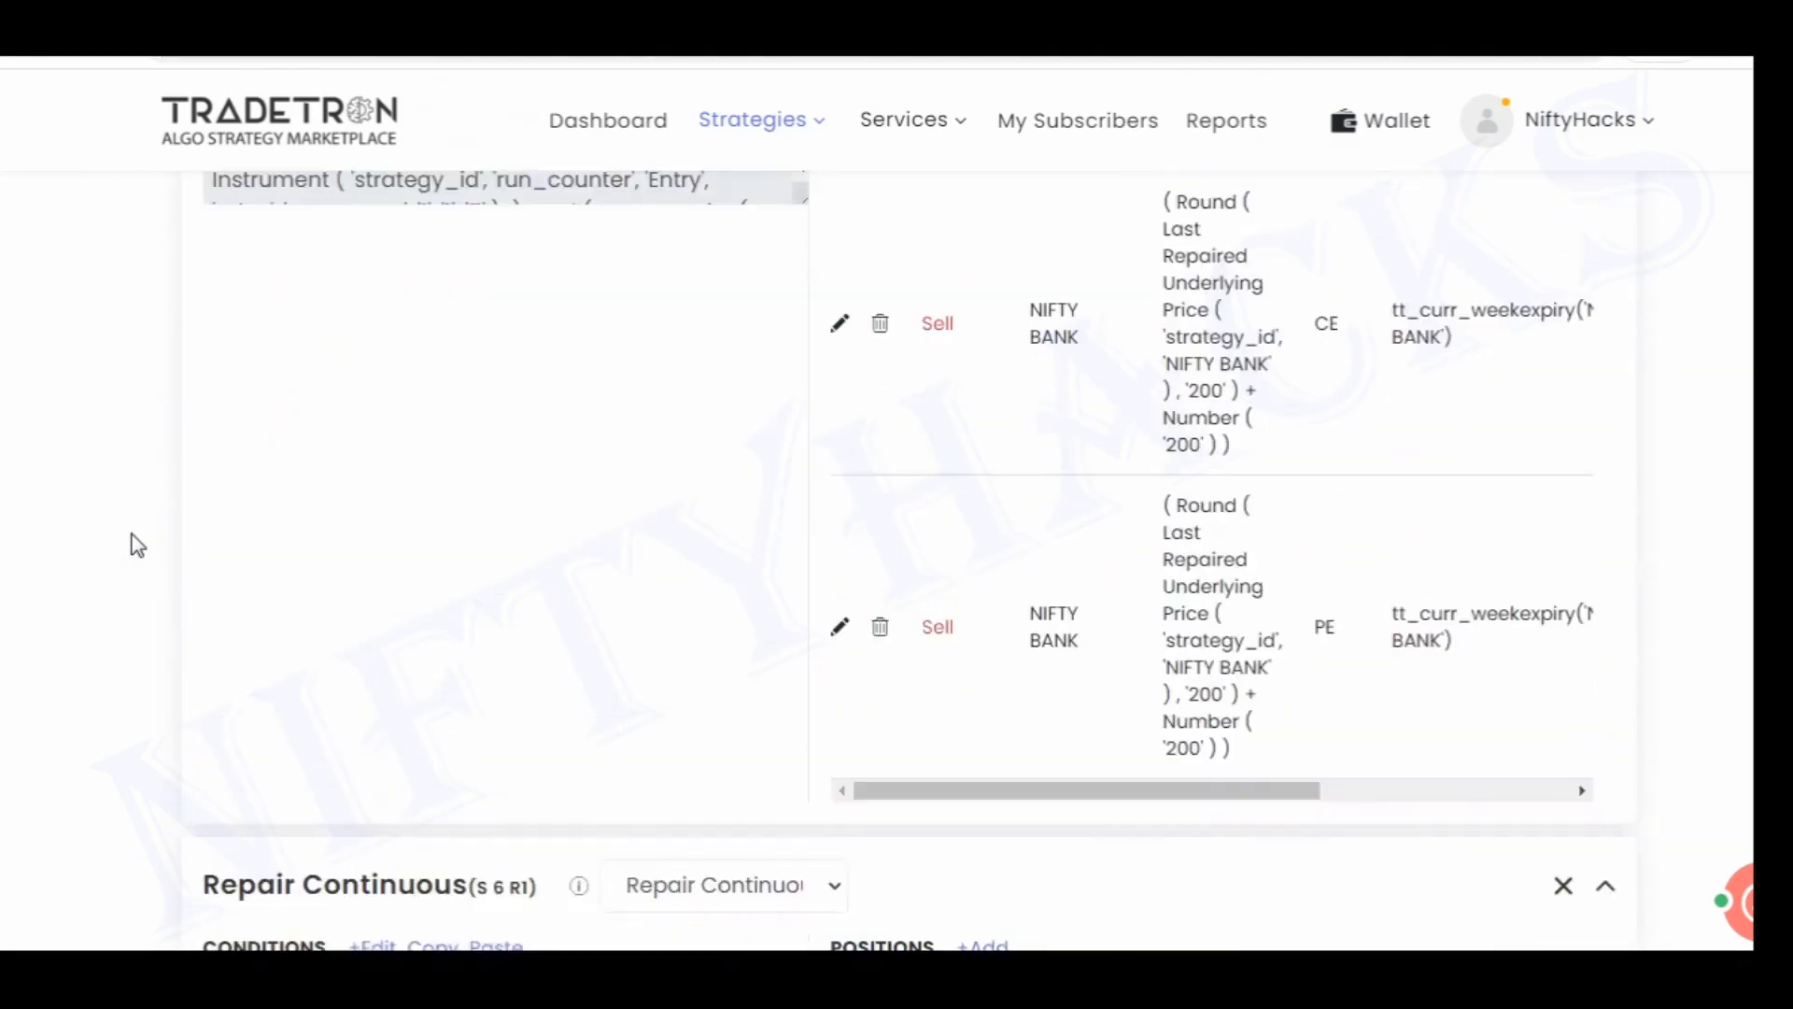
scroll(137, 544, "up", 10)
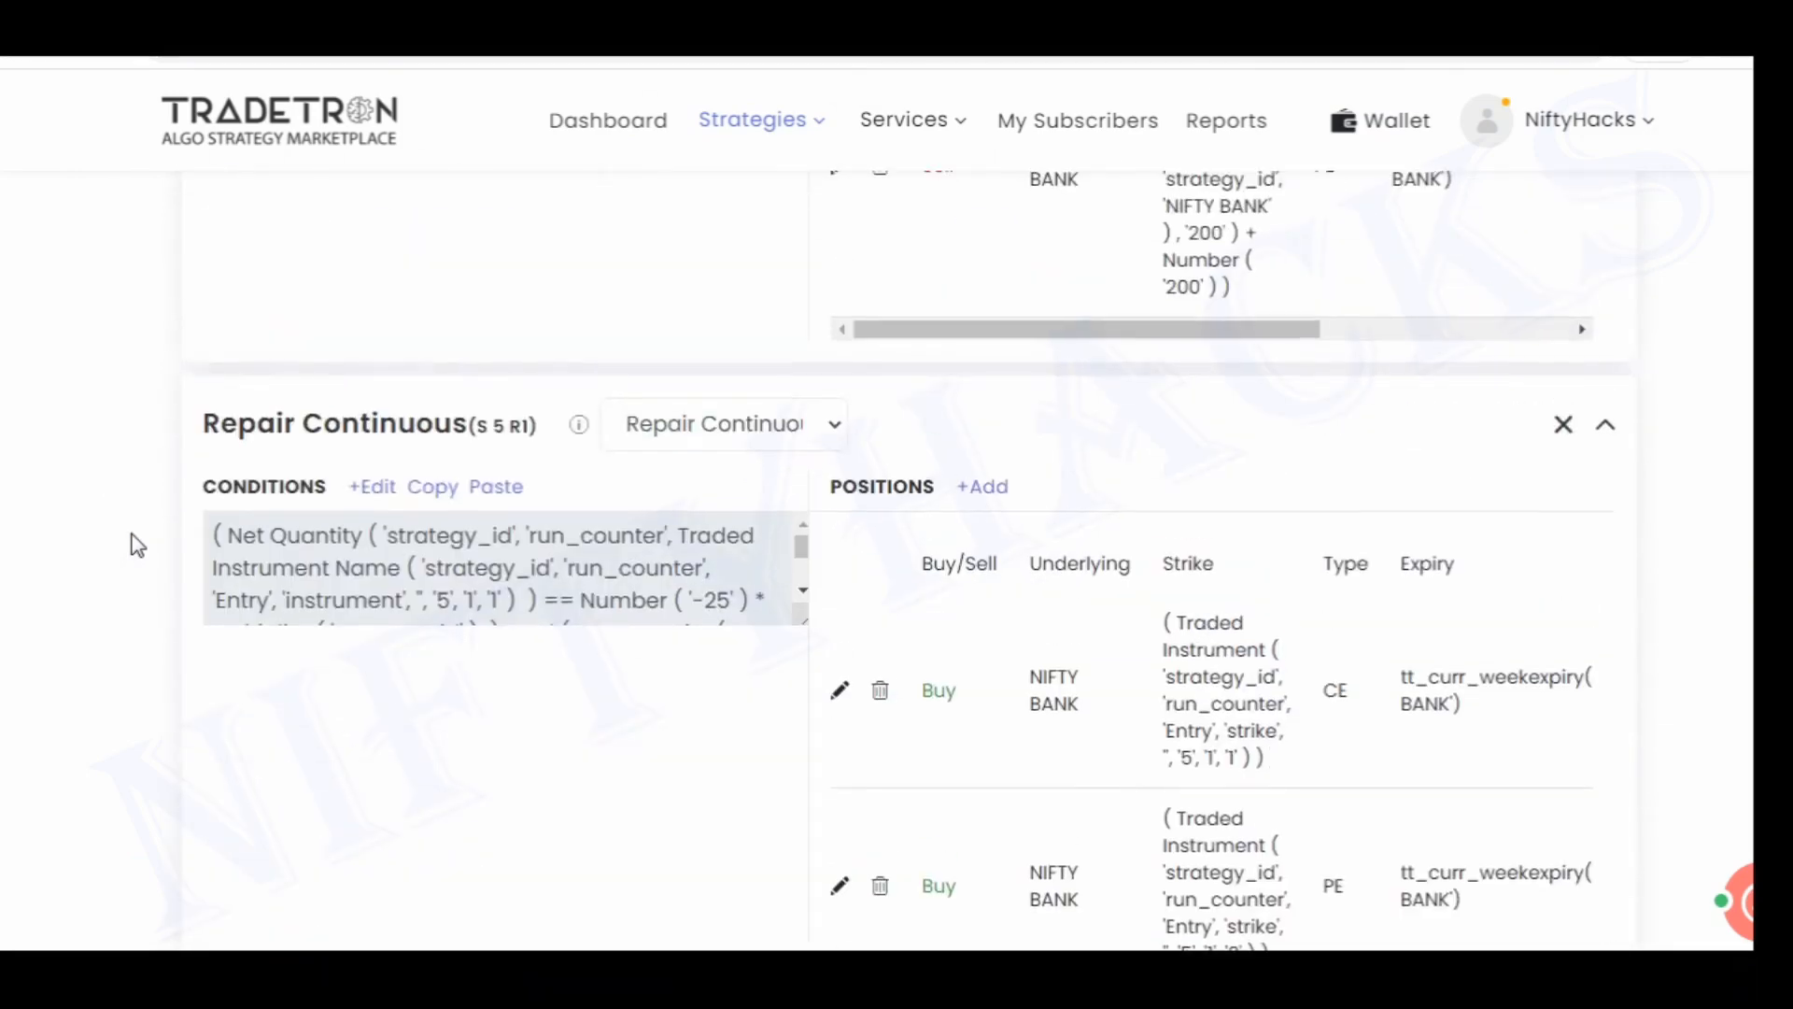
scroll(137, 545, "up", 8)
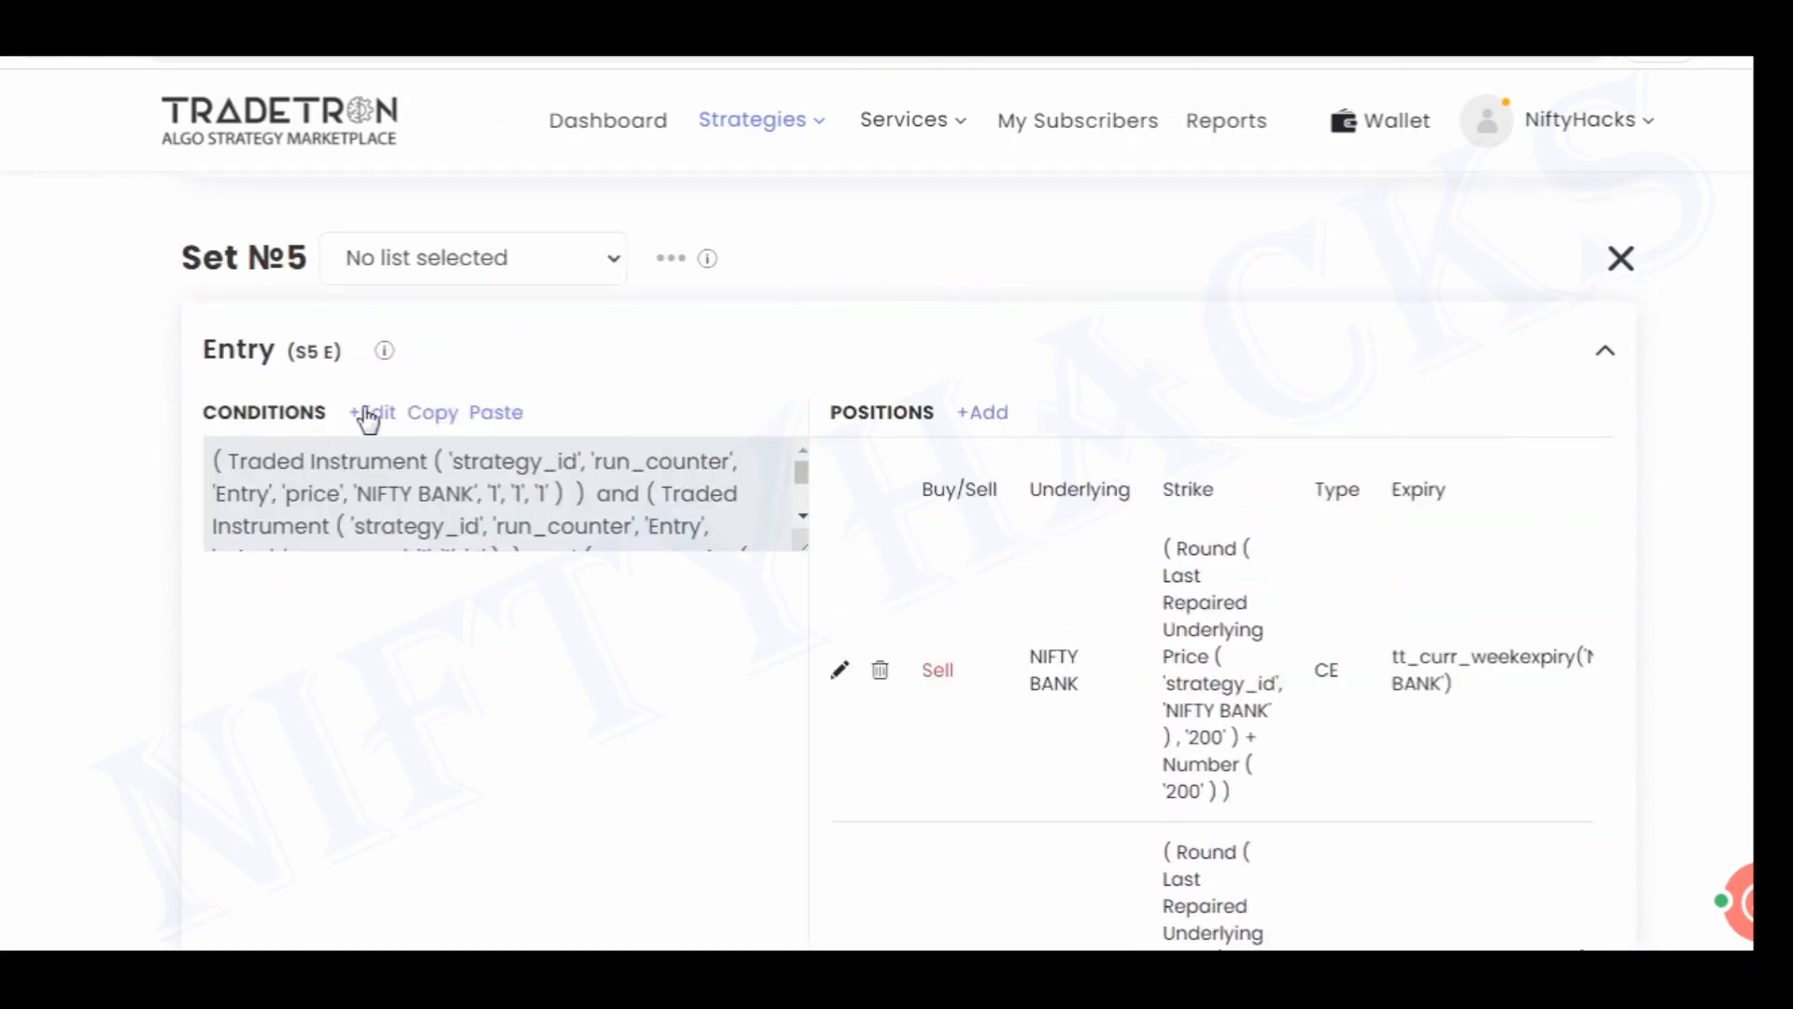
Review Set 5's Entry conditions, from the Traded Instrument and Net Quantity checks to the underlying price comparison, and close them without changes
left_click(366, 411)
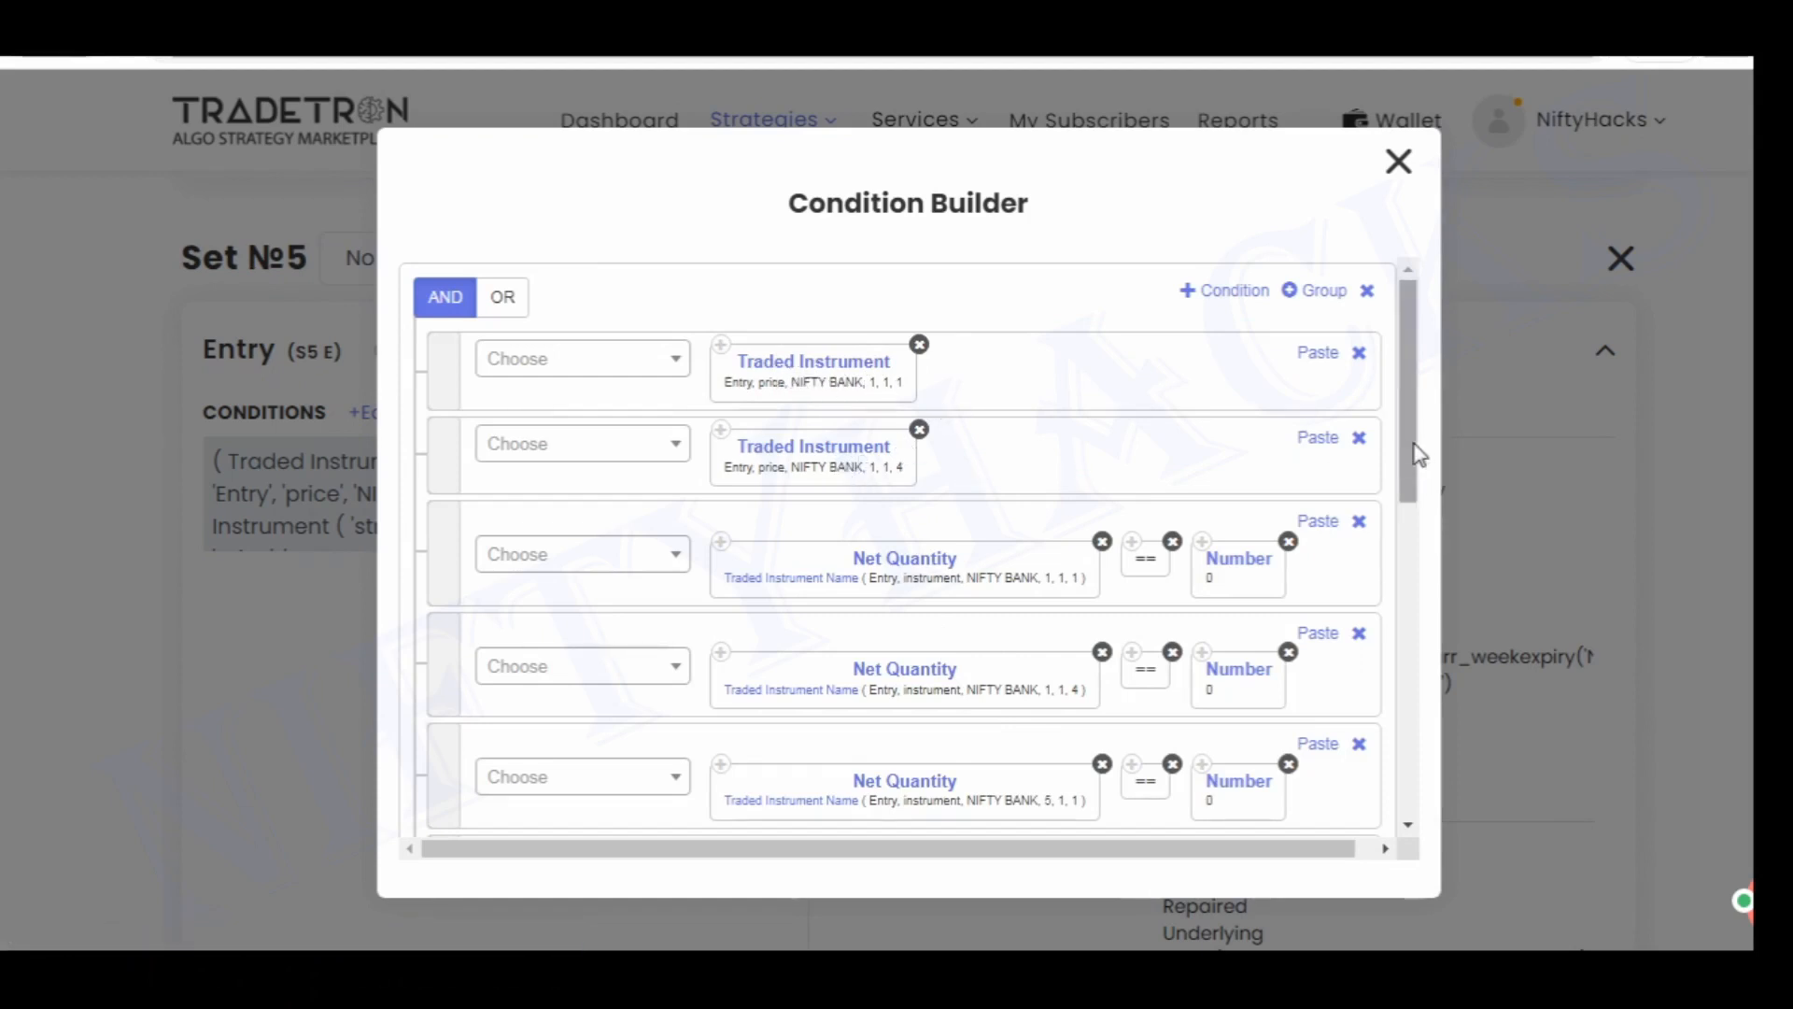
left_click_drag(1412, 455, 1410, 548)
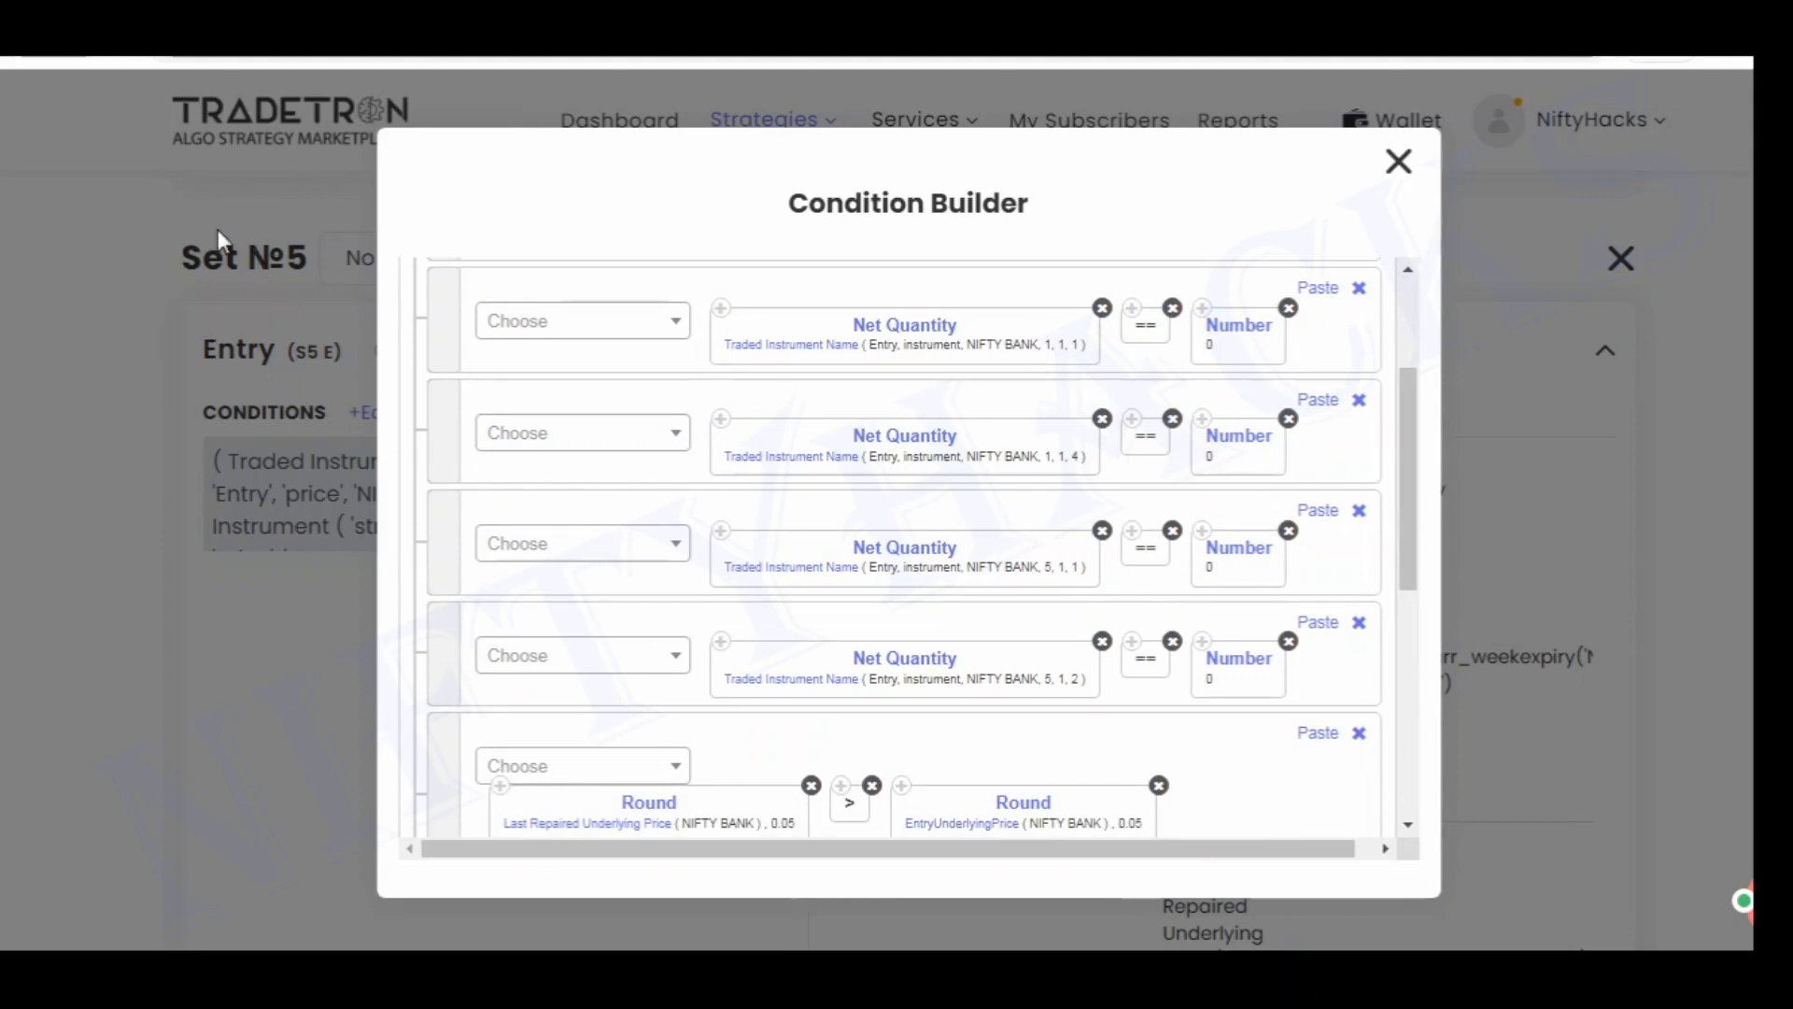
left_click_drag(1409, 533, 1416, 725)
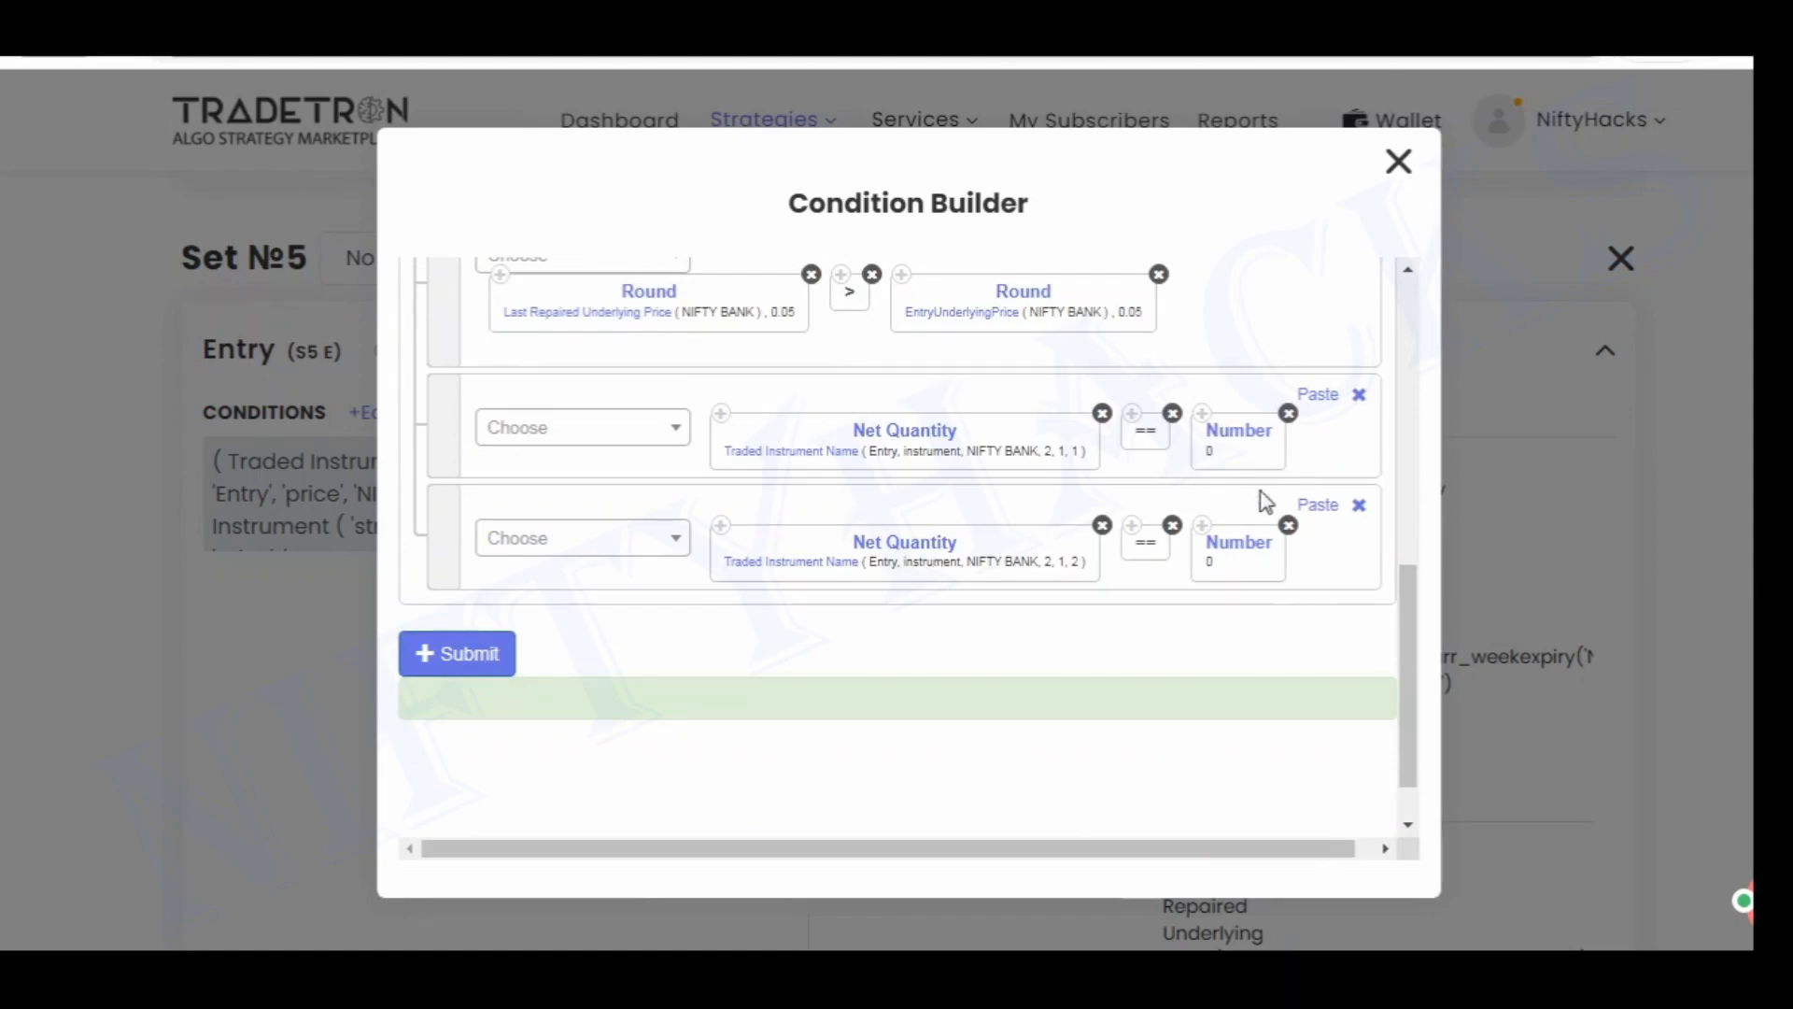
left_click_drag(1410, 615, 1411, 518)
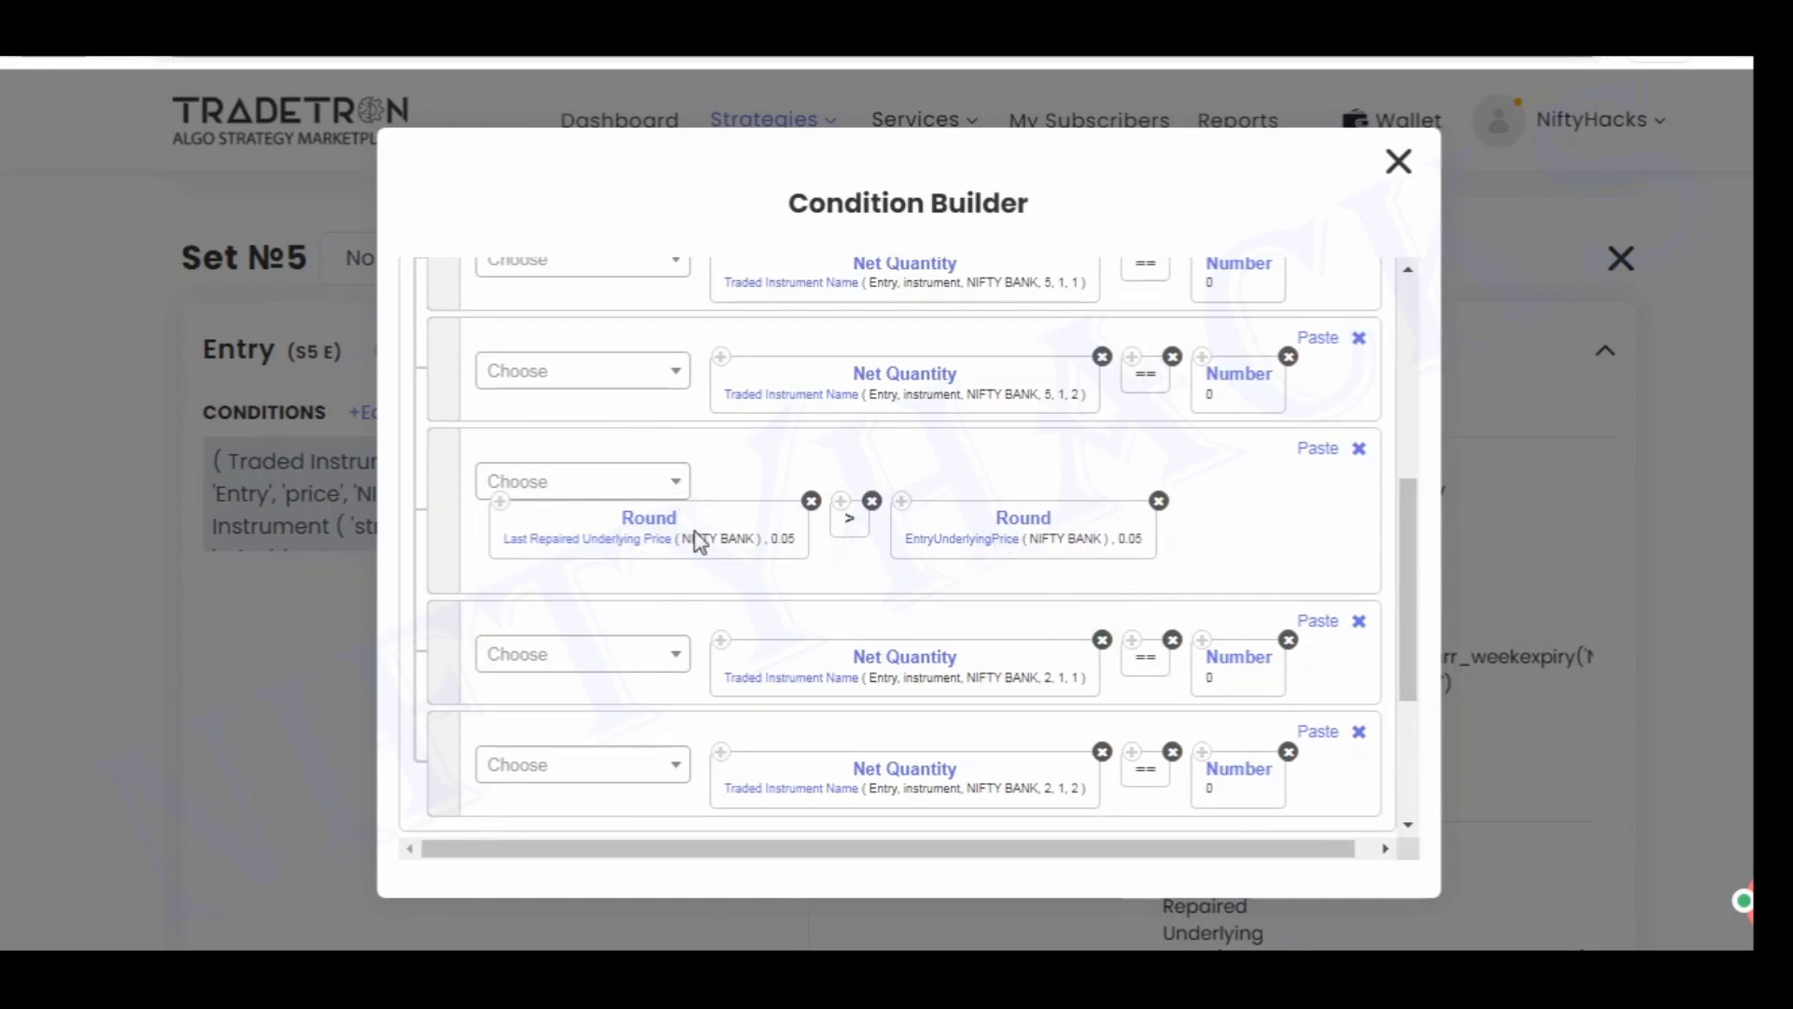
scroll(1415, 546, "down", 5)
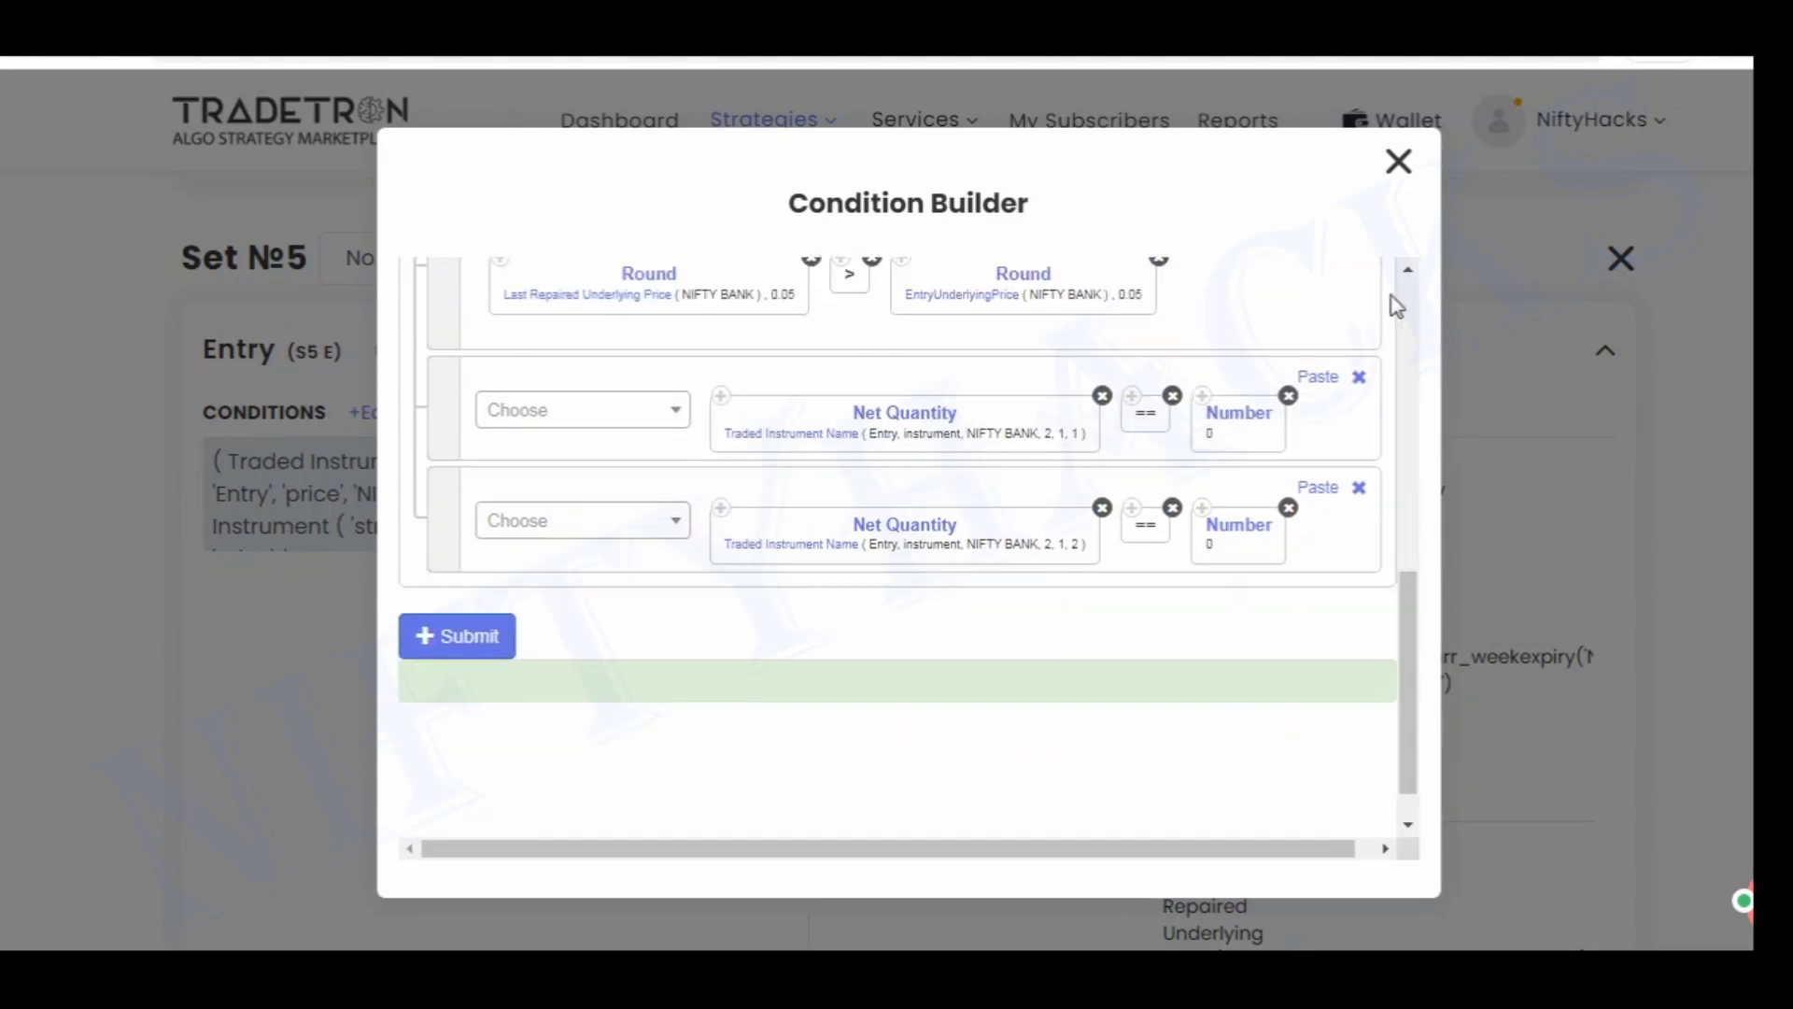
left_click(1397, 163)
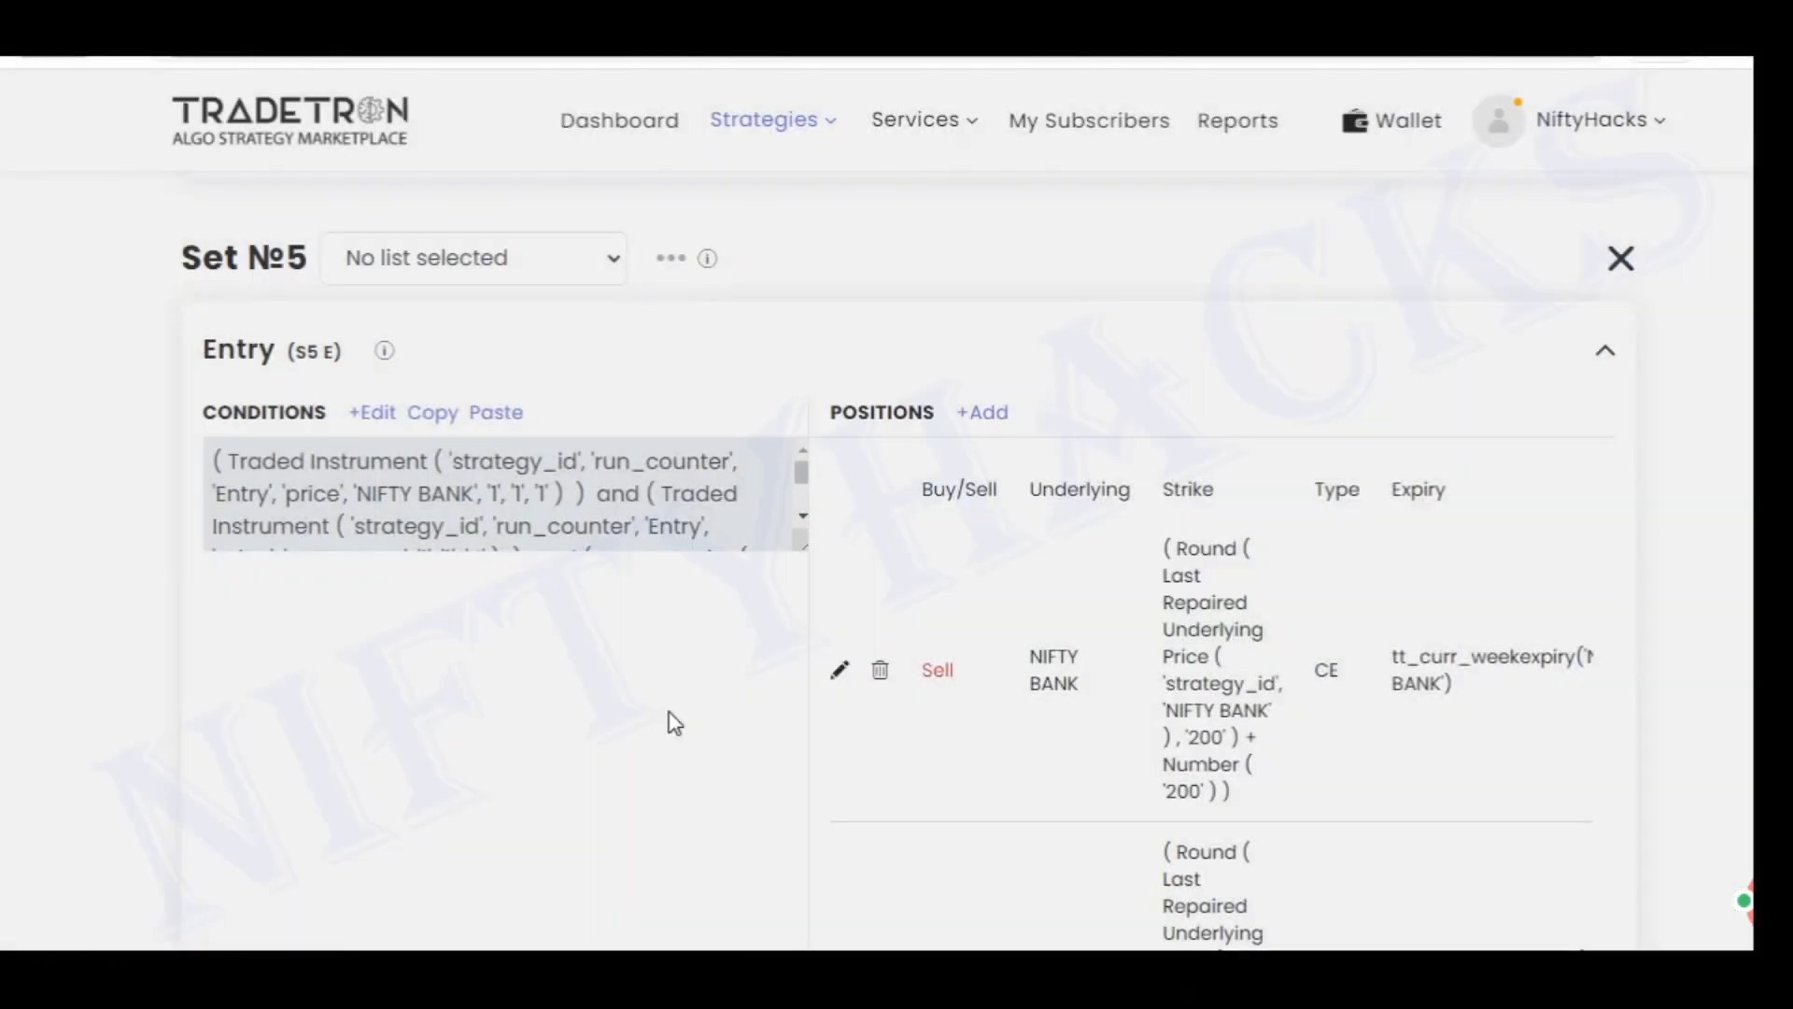
Inspect the sold call position in Set 5's Entry and the Round term of its strike formula, and close everything without changes
scroll(674, 724, "down", 3)
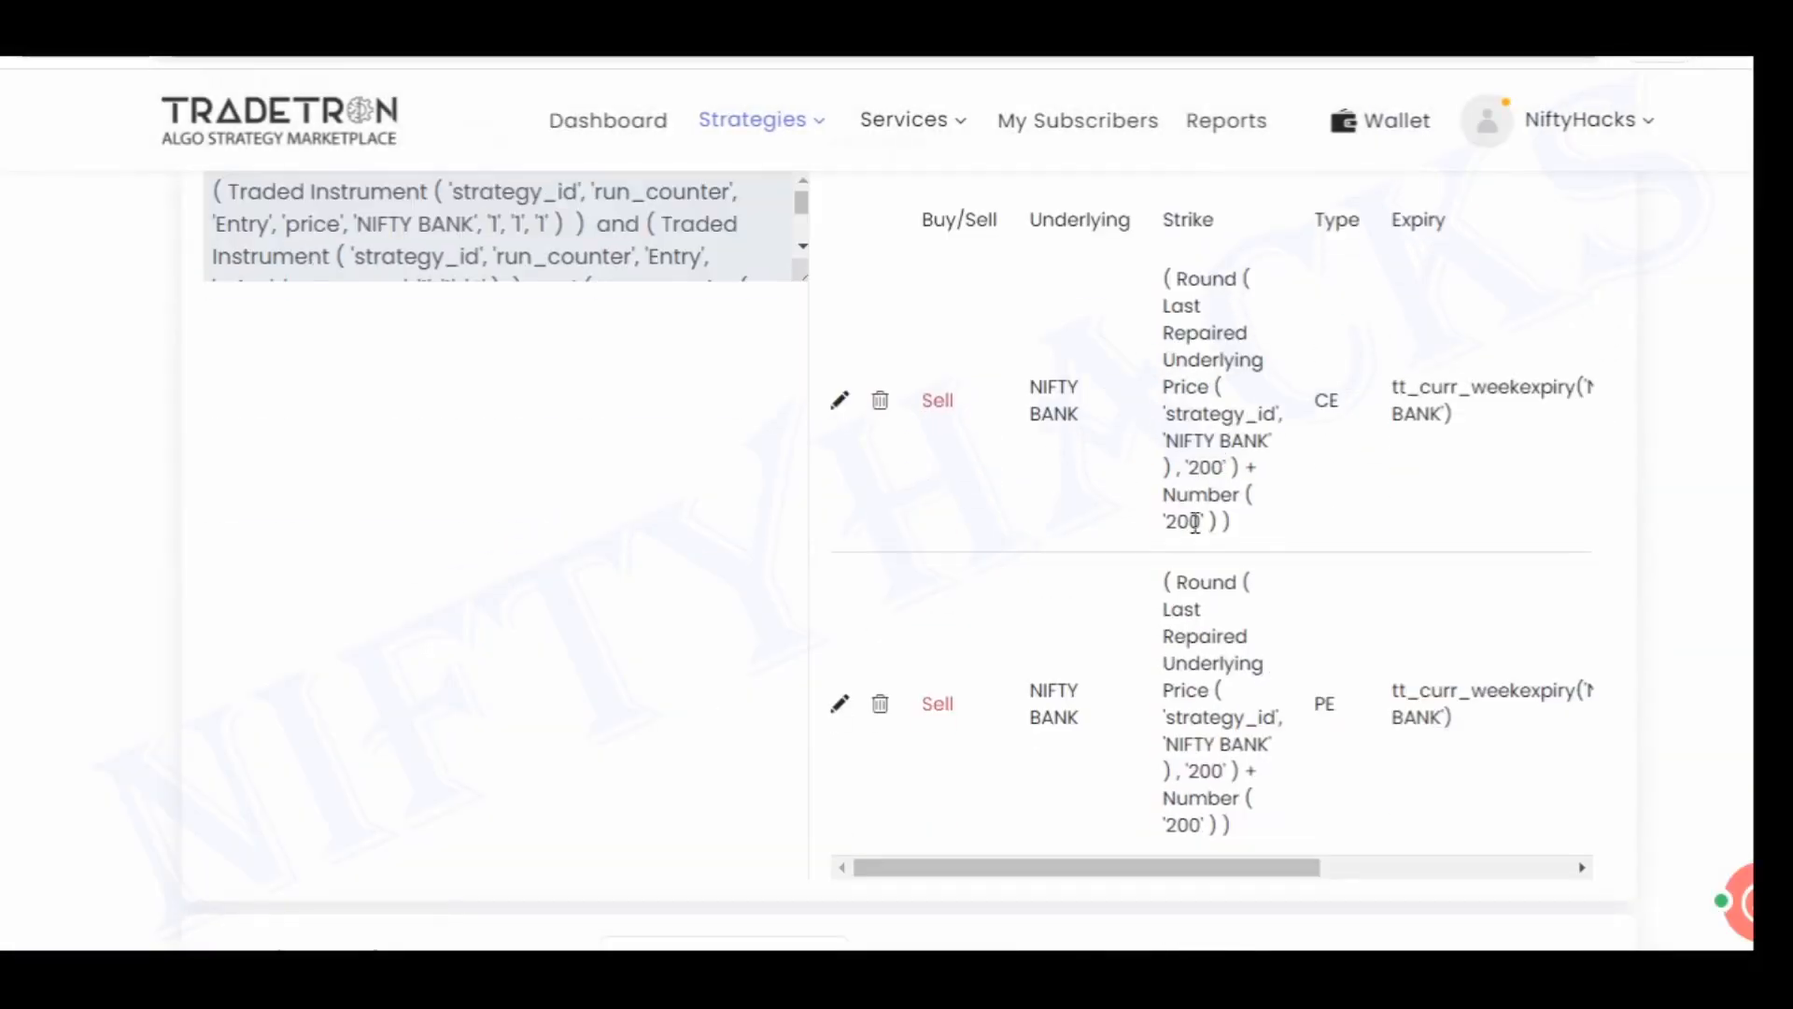
left_click(840, 401)
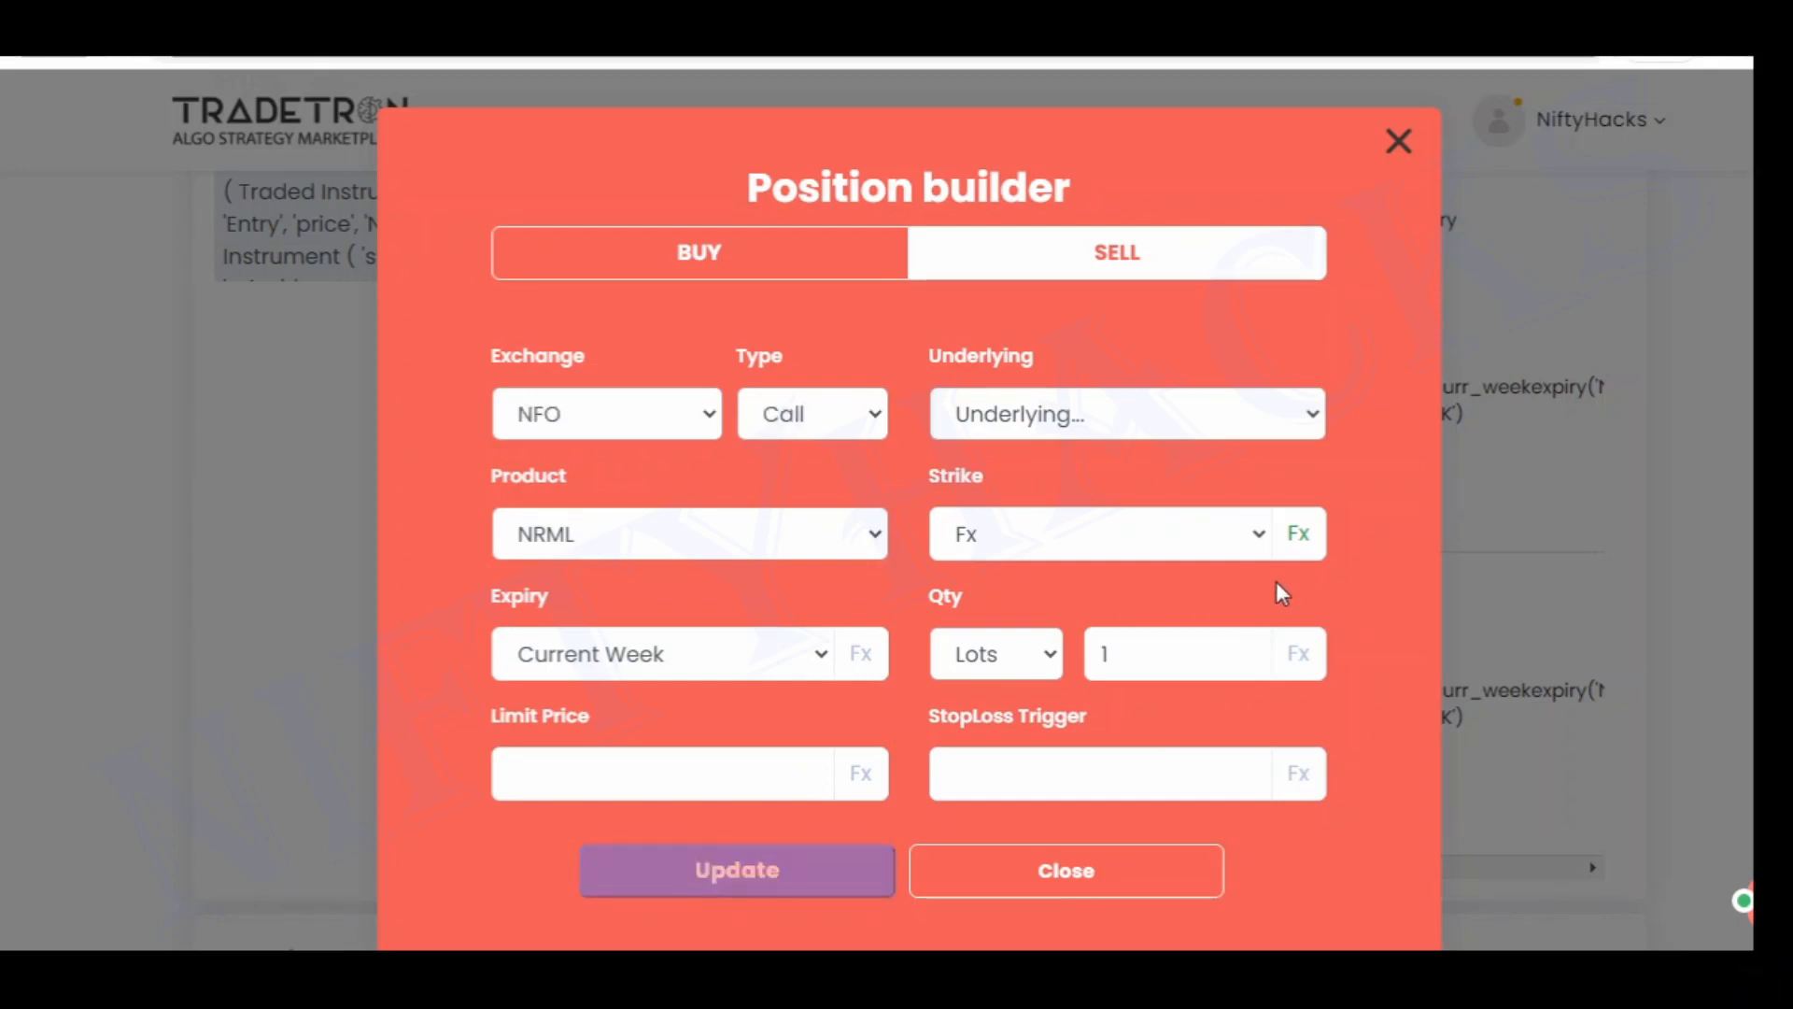
left_click(1298, 534)
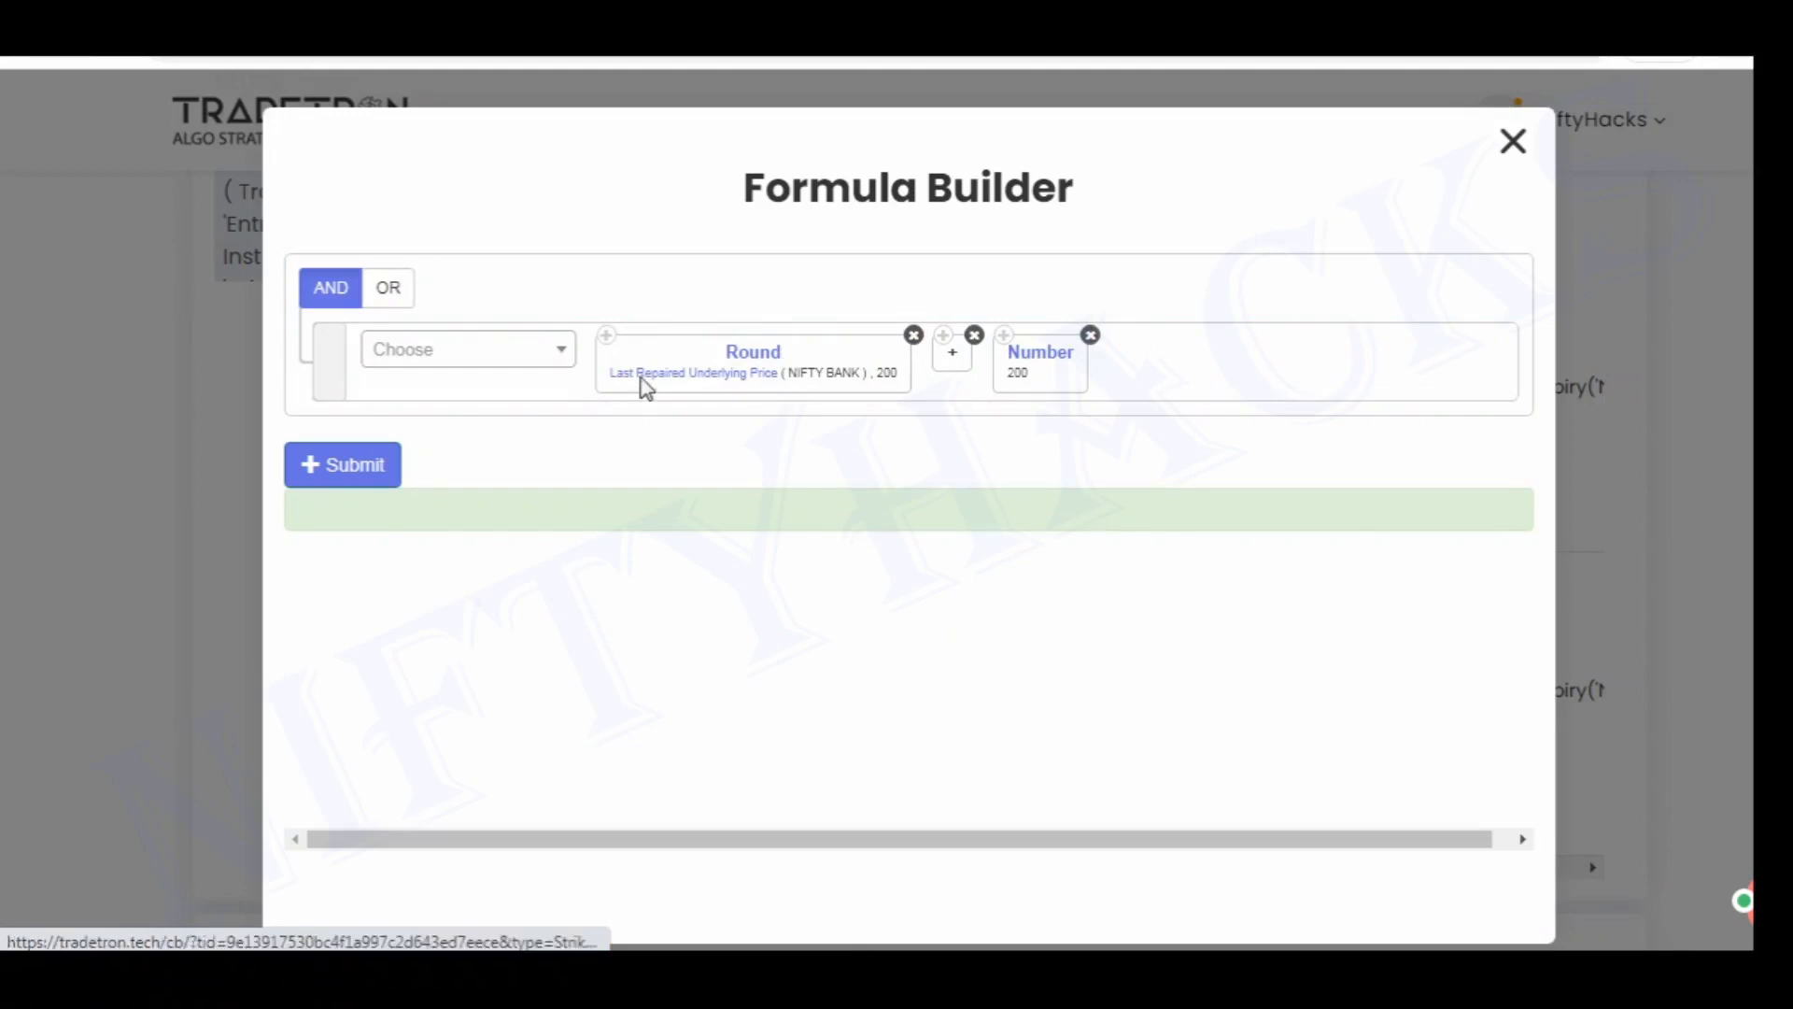
left_click(768, 363)
left_click(1151, 301)
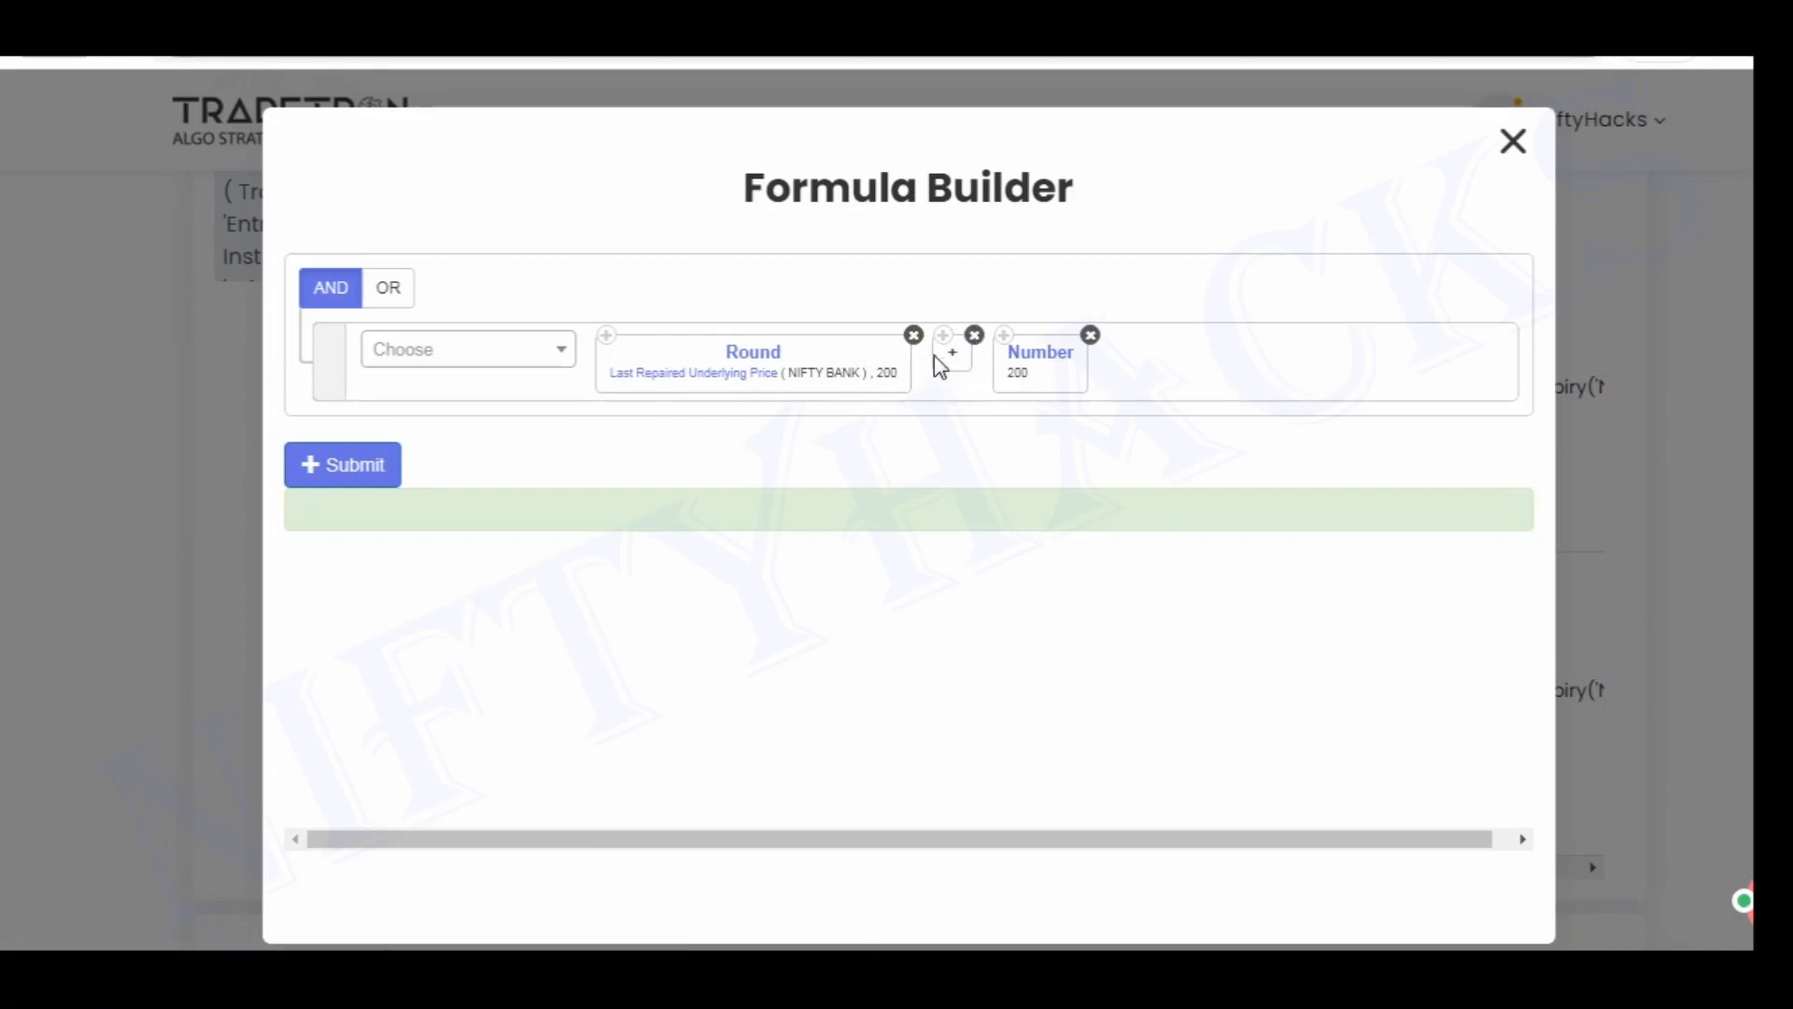
left_click(1511, 148)
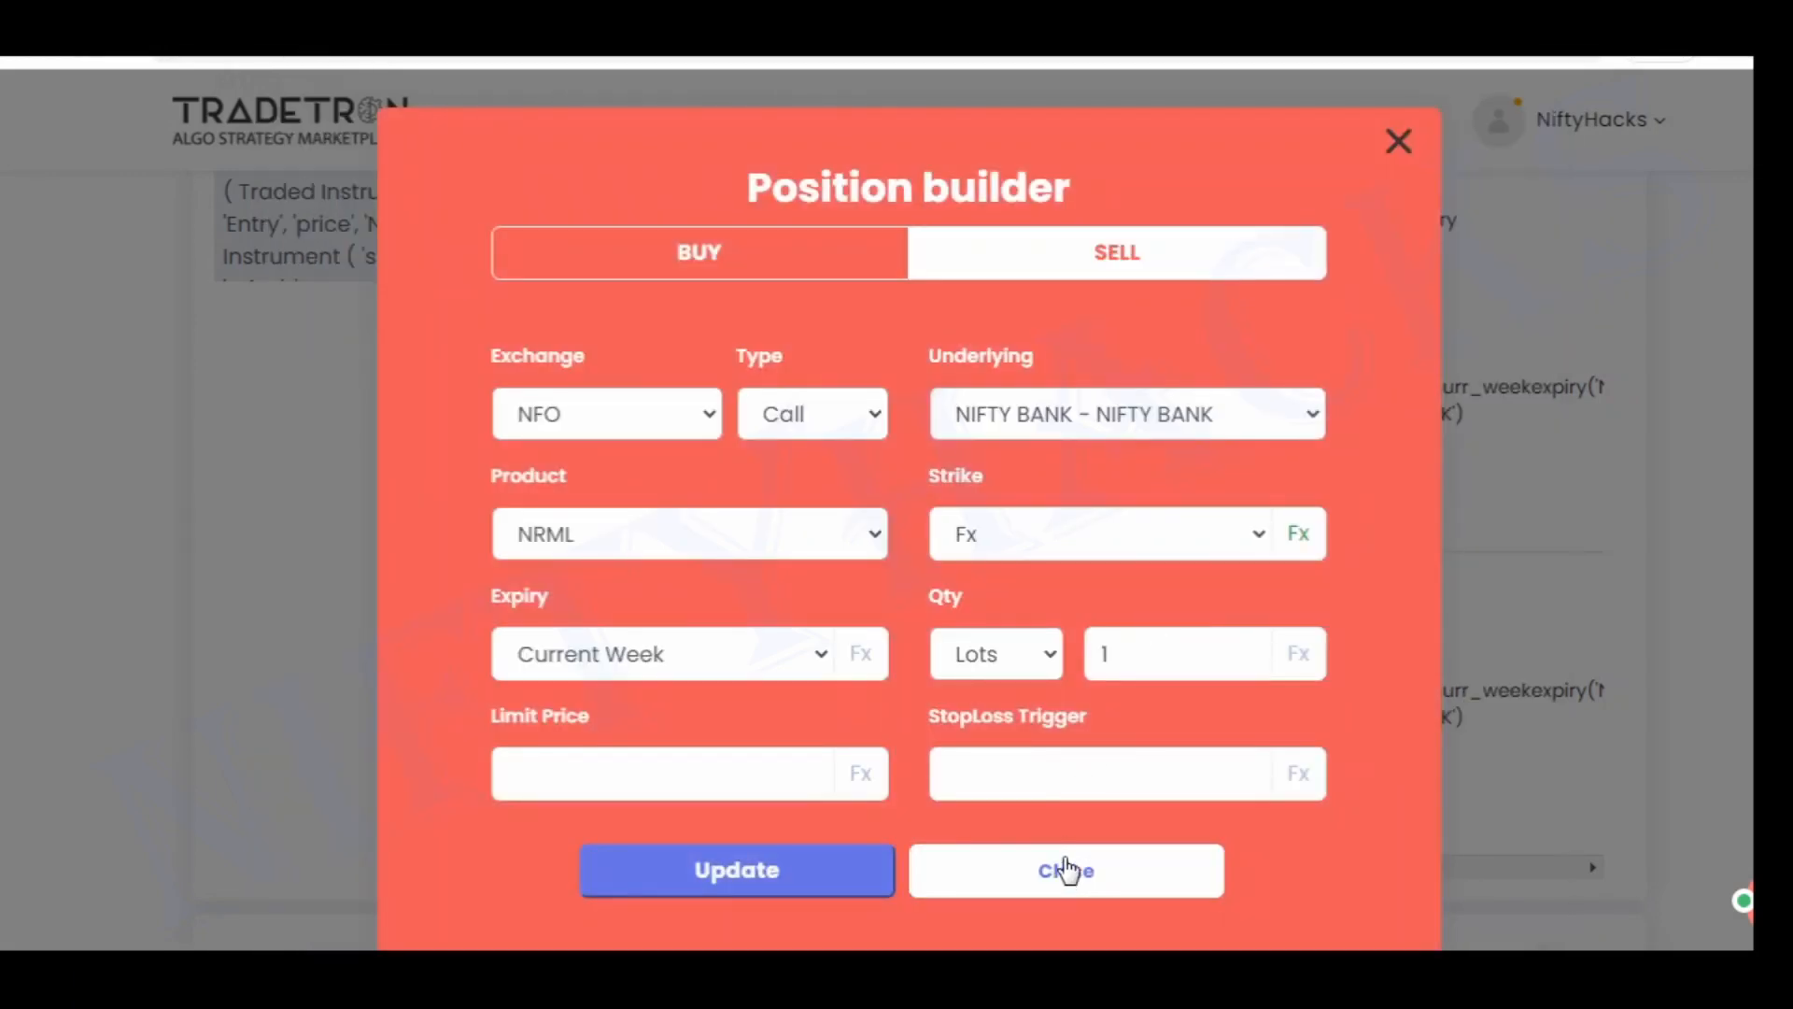
left_click(1068, 868)
Inspect the sold put position in Set 5's Entry and its strike formula, and close both without changes
scroll(590, 665, "down", 2)
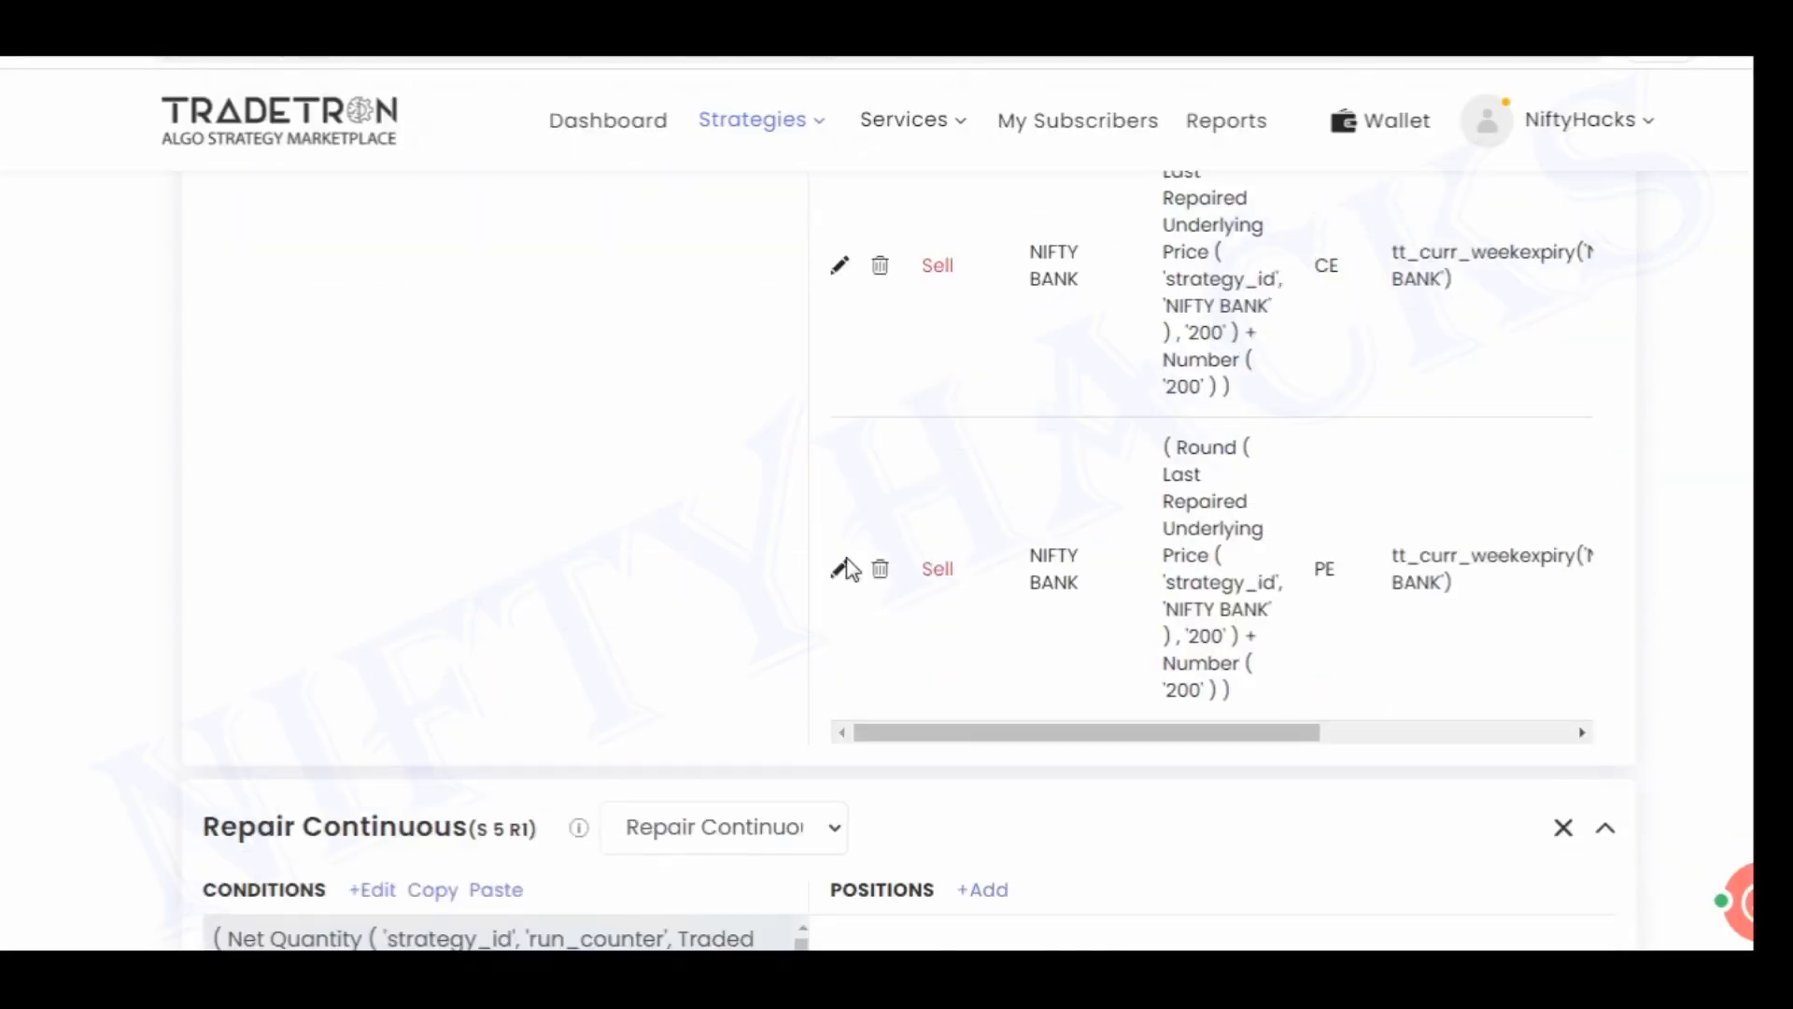
left_click(836, 567)
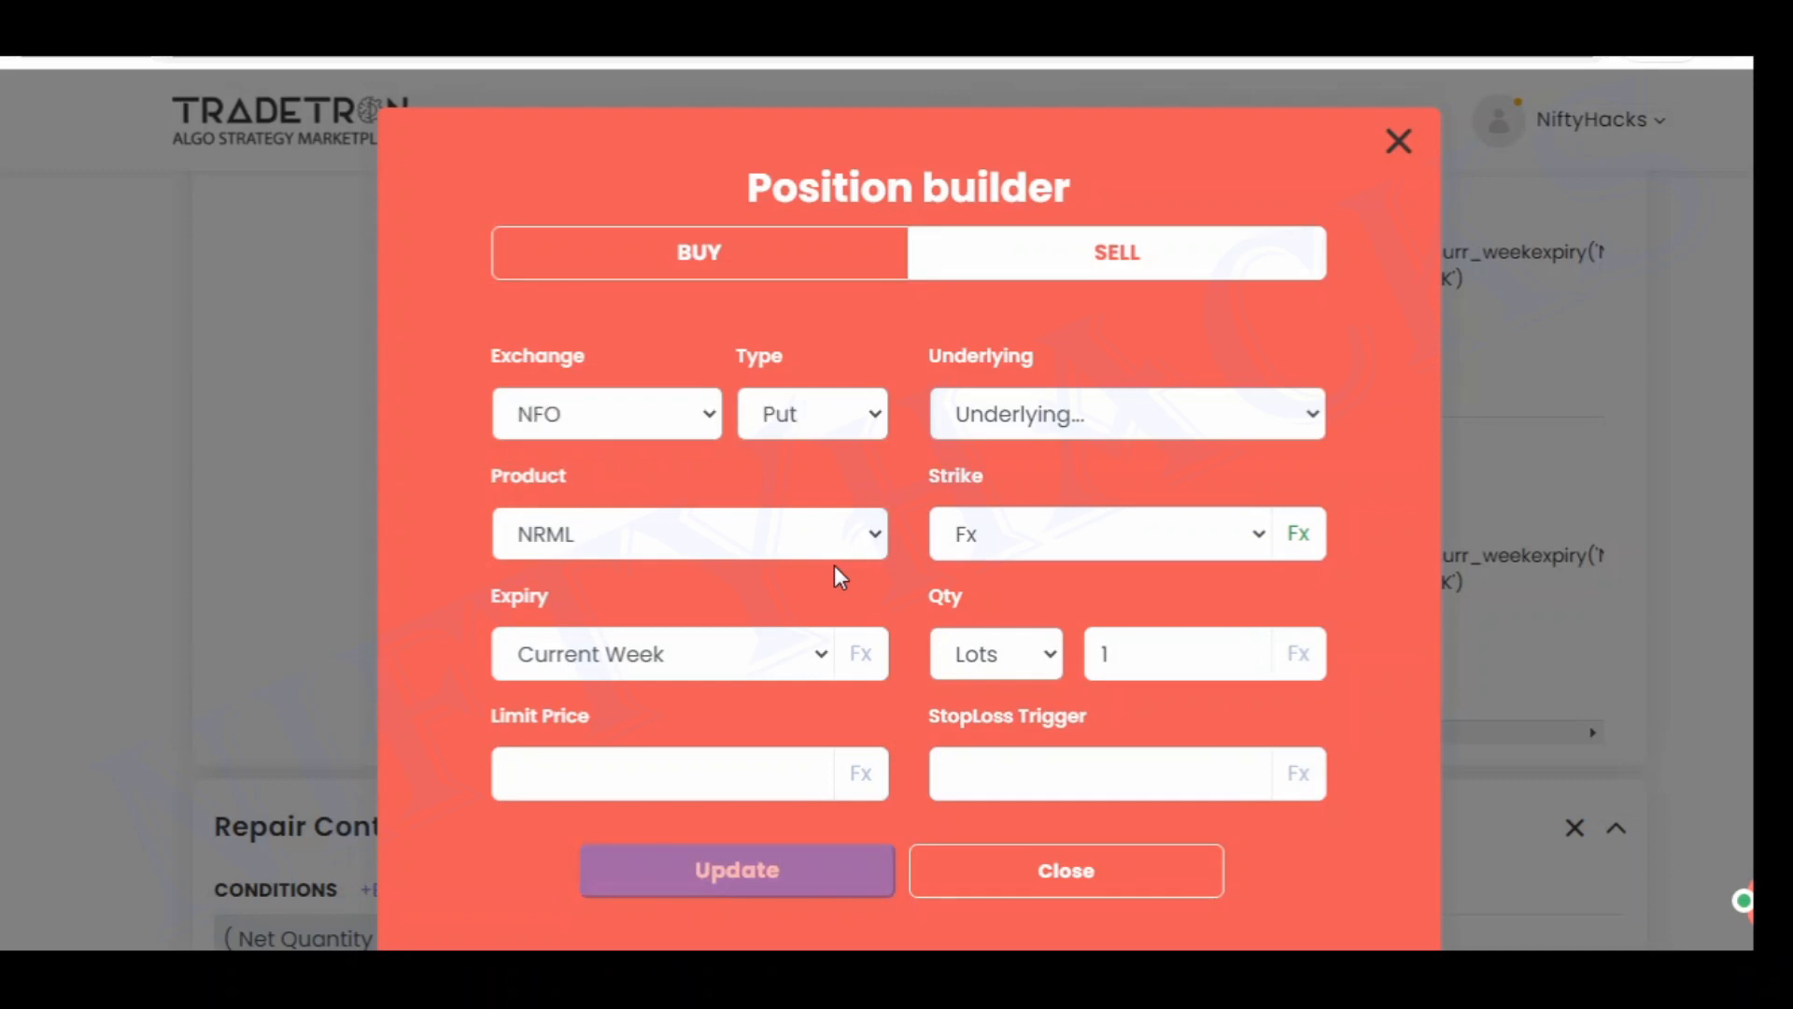
left_click(1321, 528)
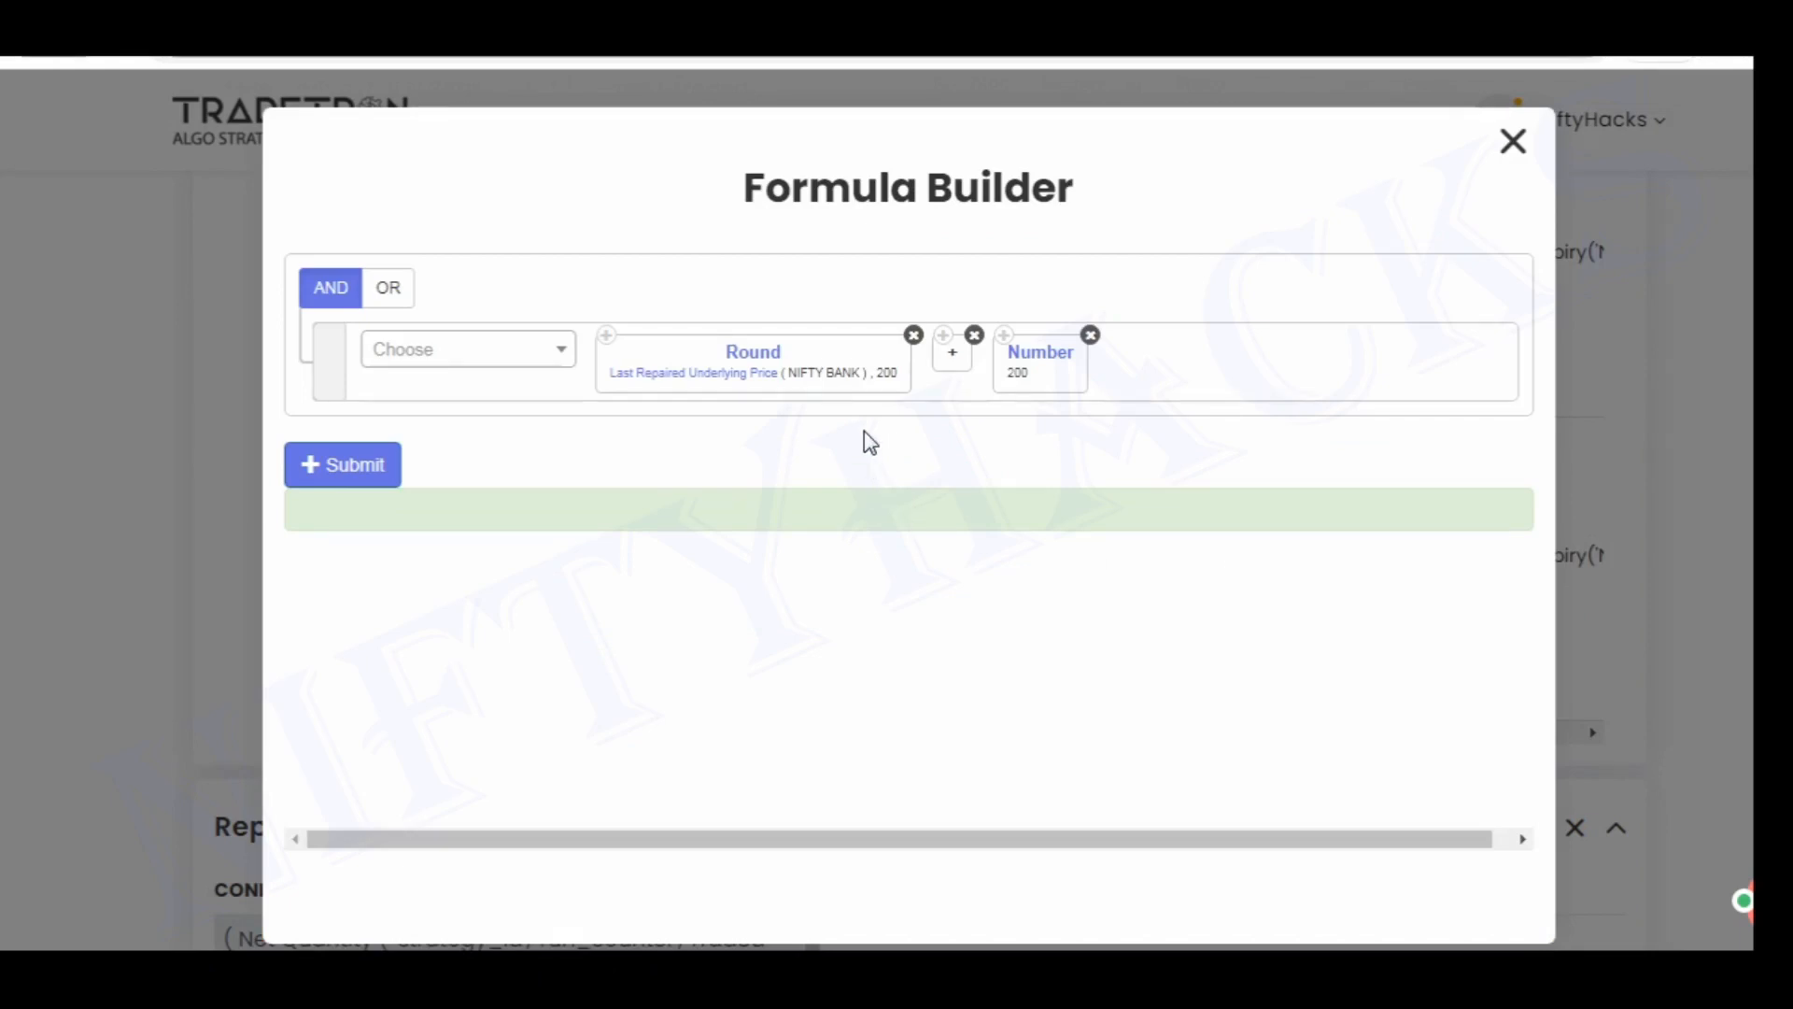
left_click(1514, 145)
left_click(1065, 873)
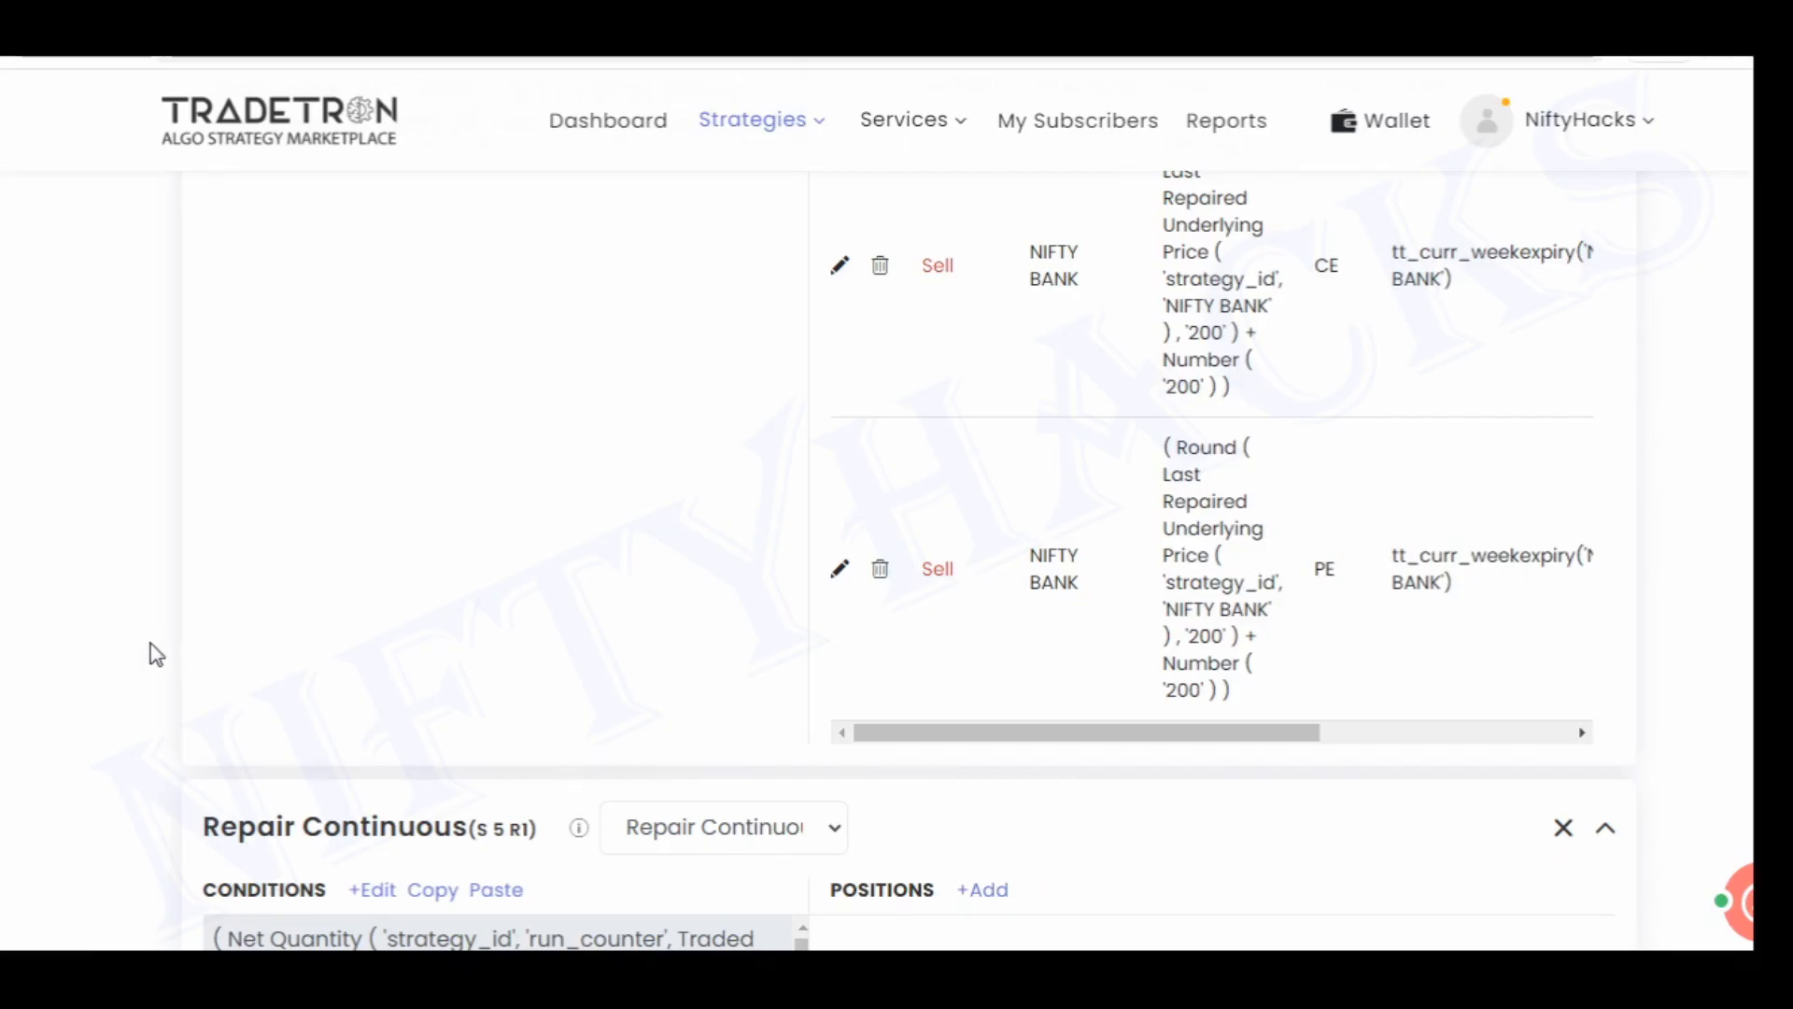
Review Set 5's Repair Continuous conditions, including the Positions Detail parameters and LTP comparisons, close them unchanged, and look over its bought call and put positions
scroll(152, 653, "down", 4)
left_click(371, 484)
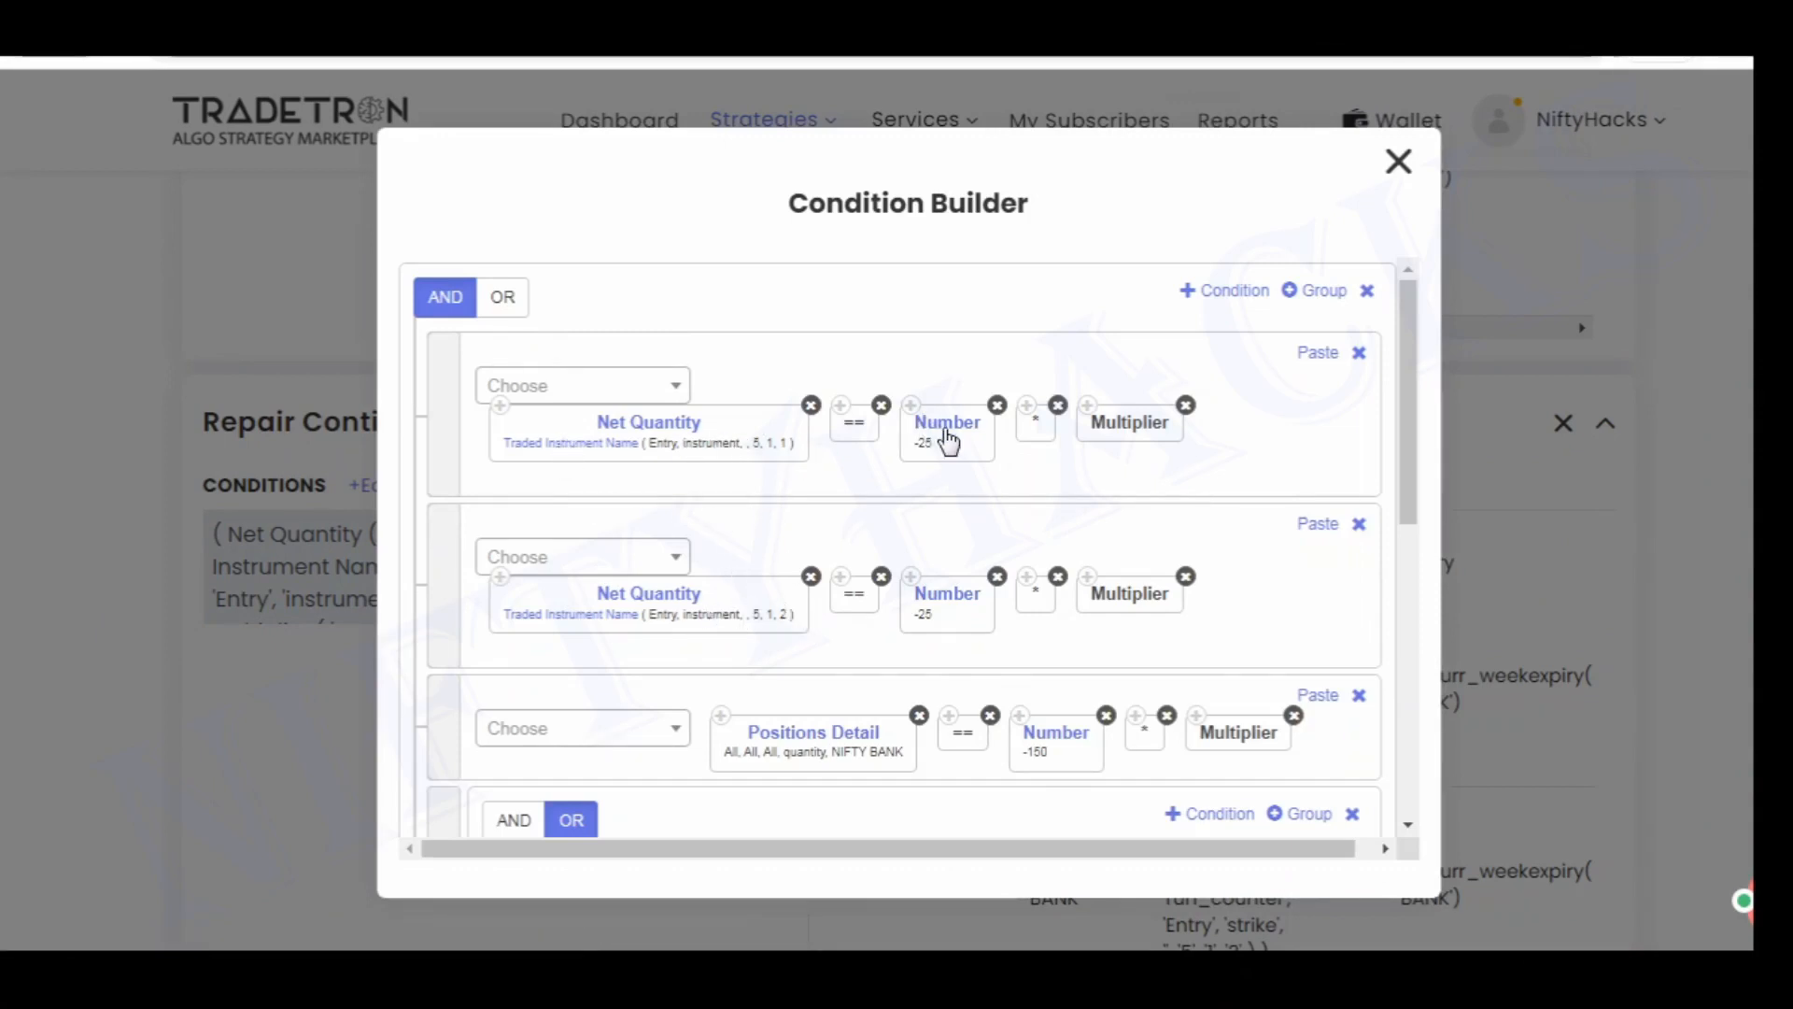
left_click_drag(1407, 469, 1409, 589)
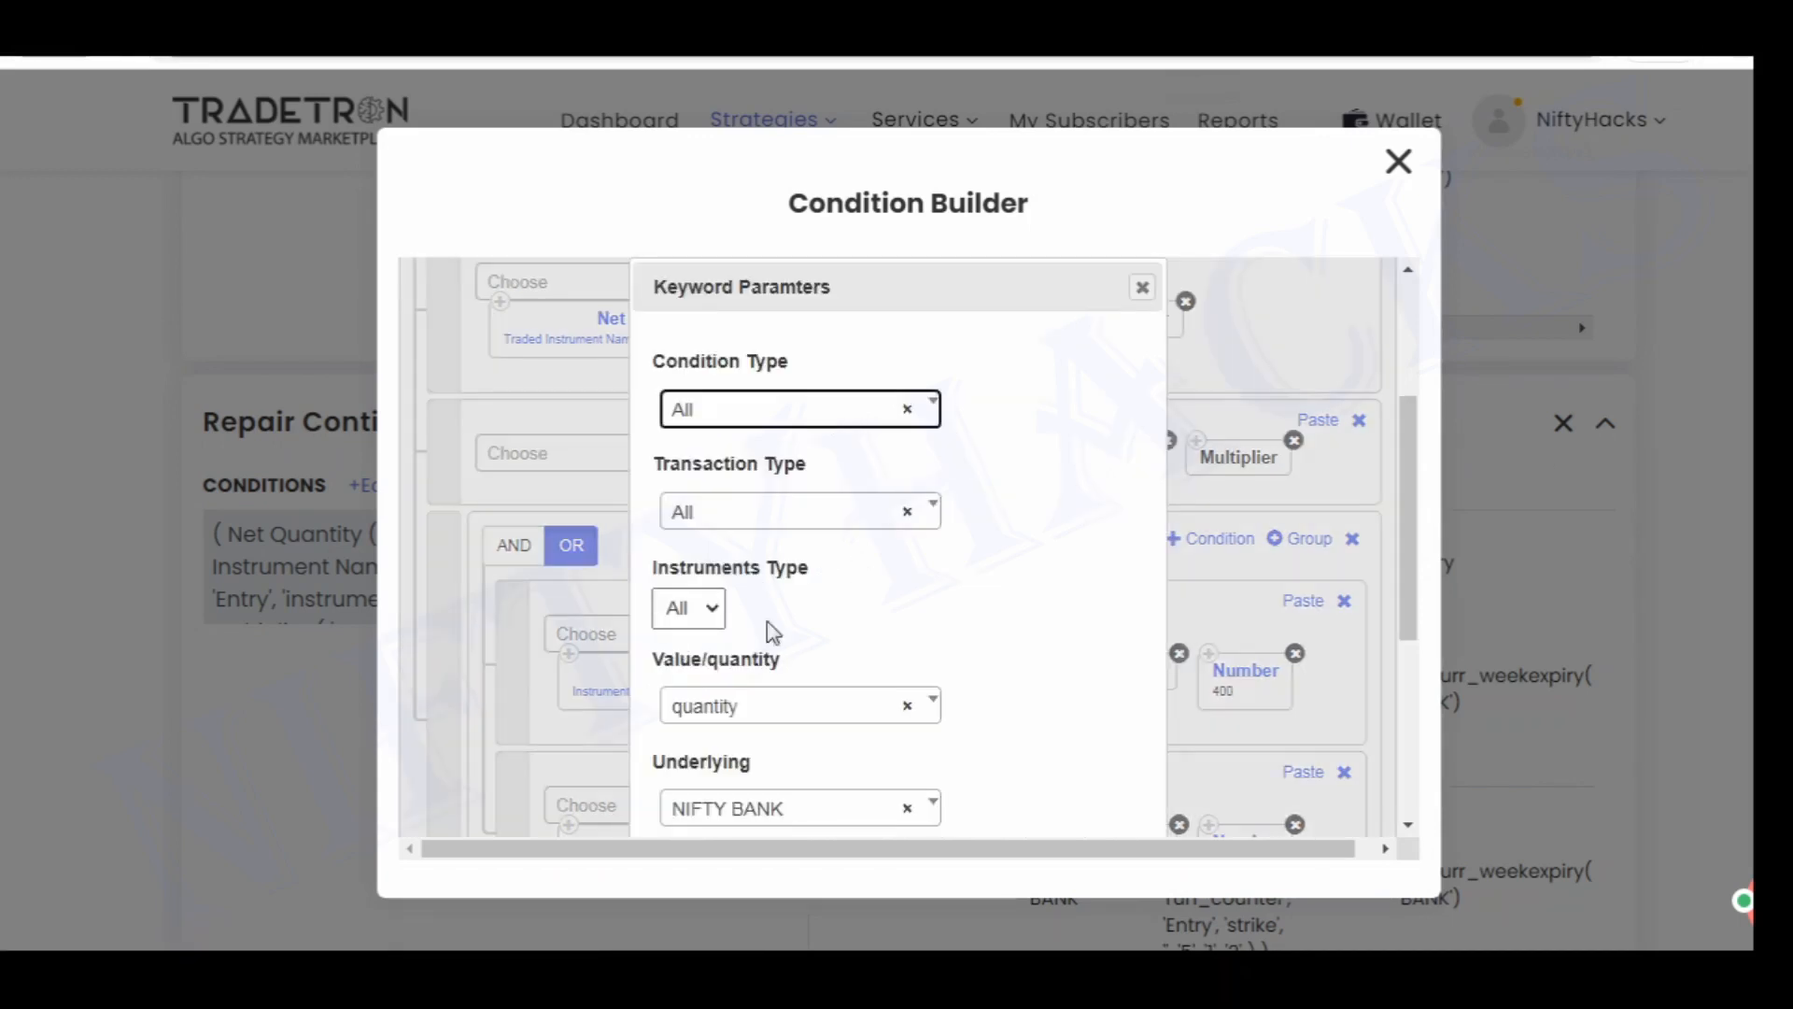
left_click(1008, 612)
scroll(1016, 623, "down", 3)
left_click(1088, 747)
scroll(1132, 621, "up", 3)
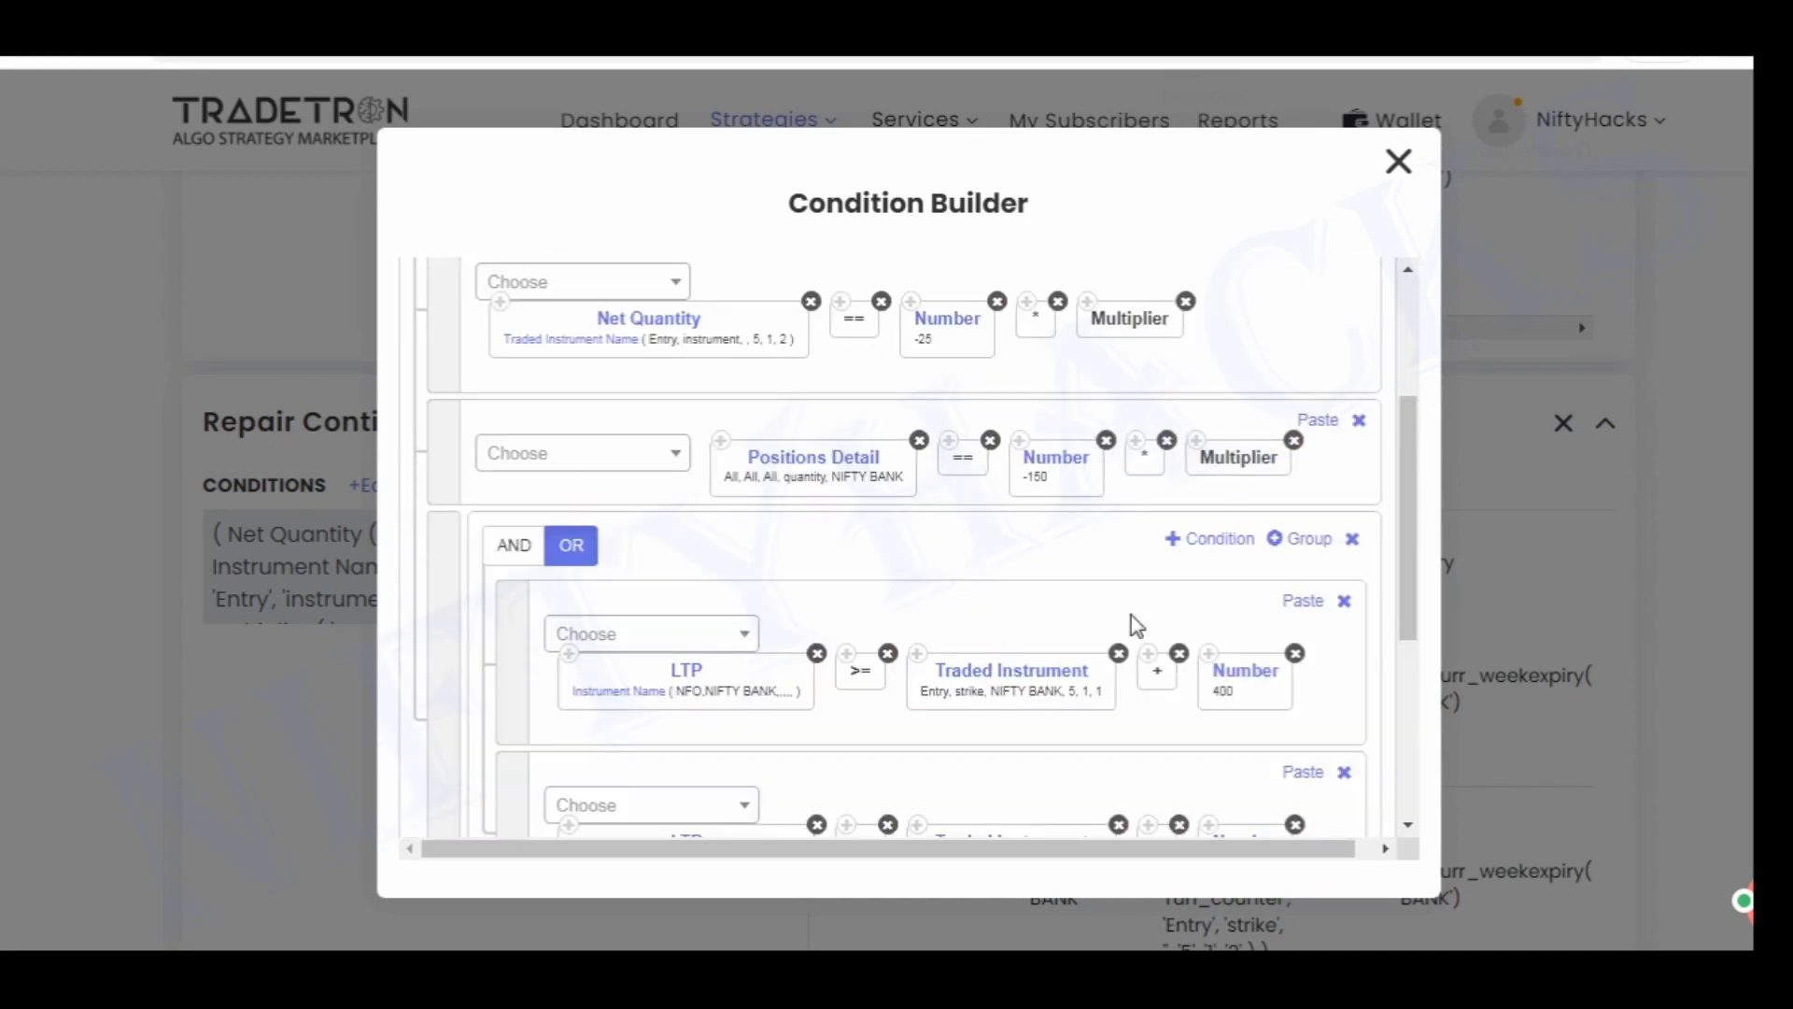
scroll(1025, 628, "down", 2)
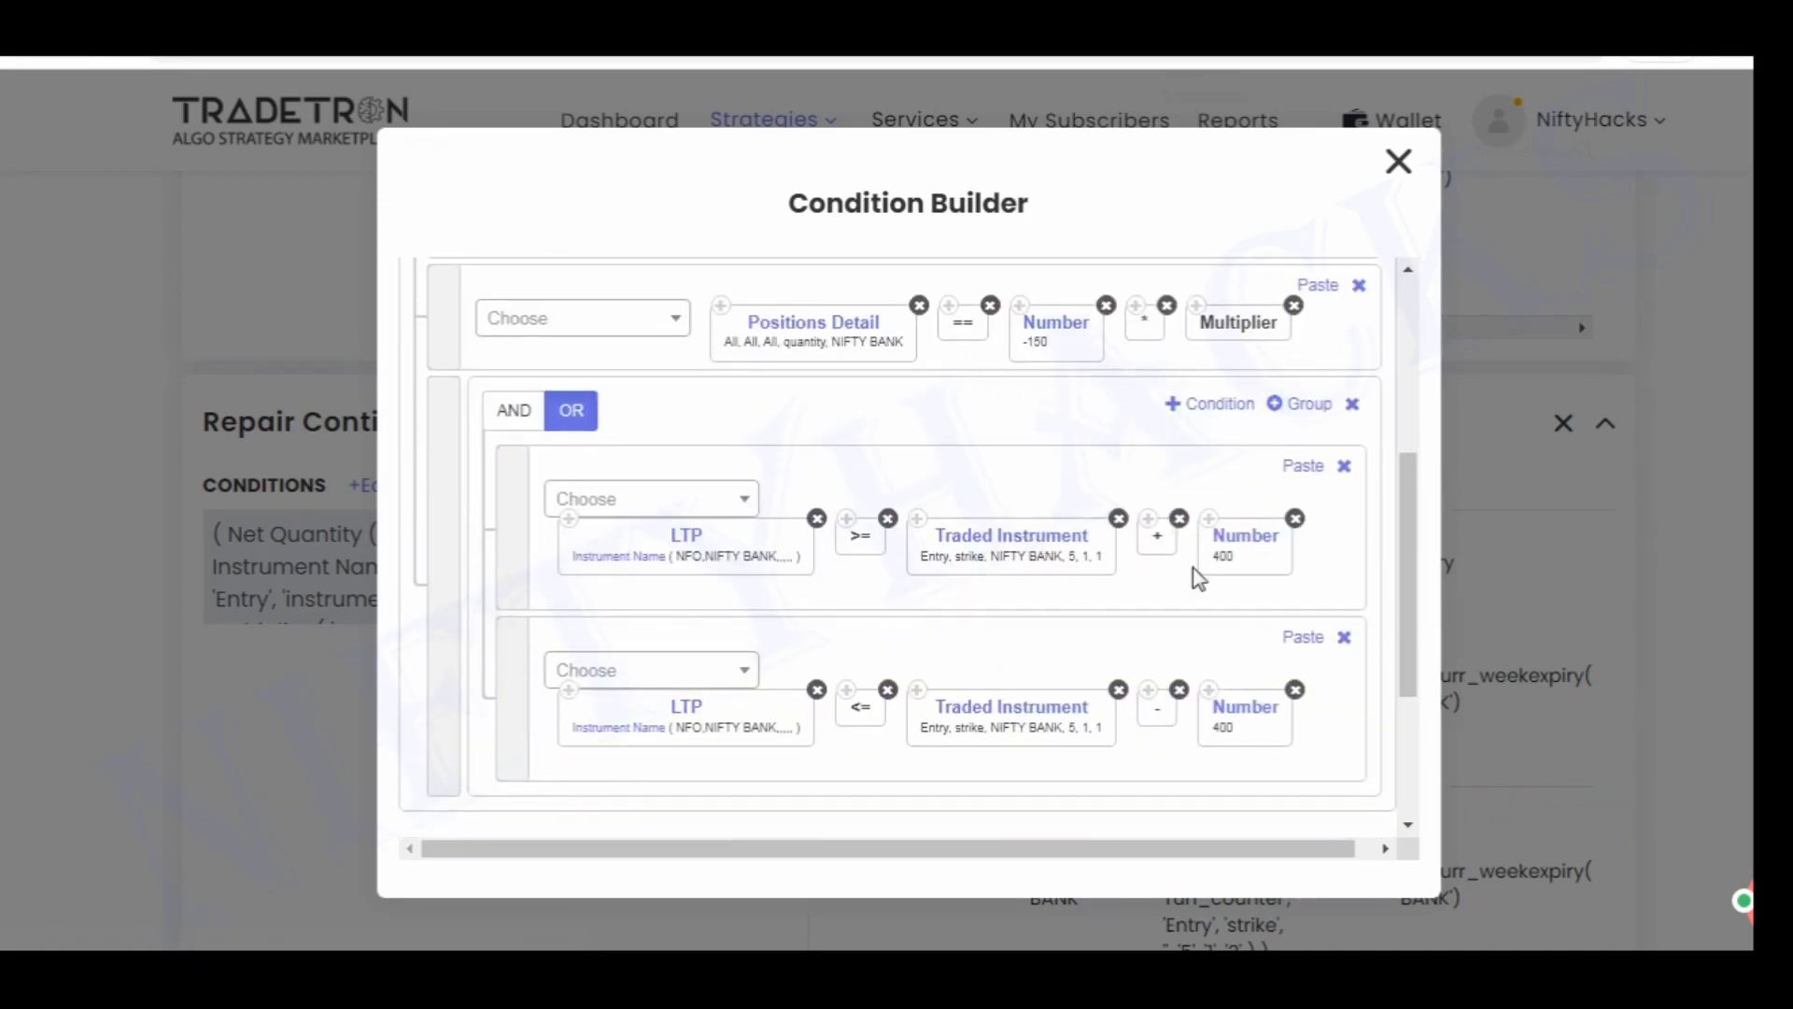
left_click(1399, 163)
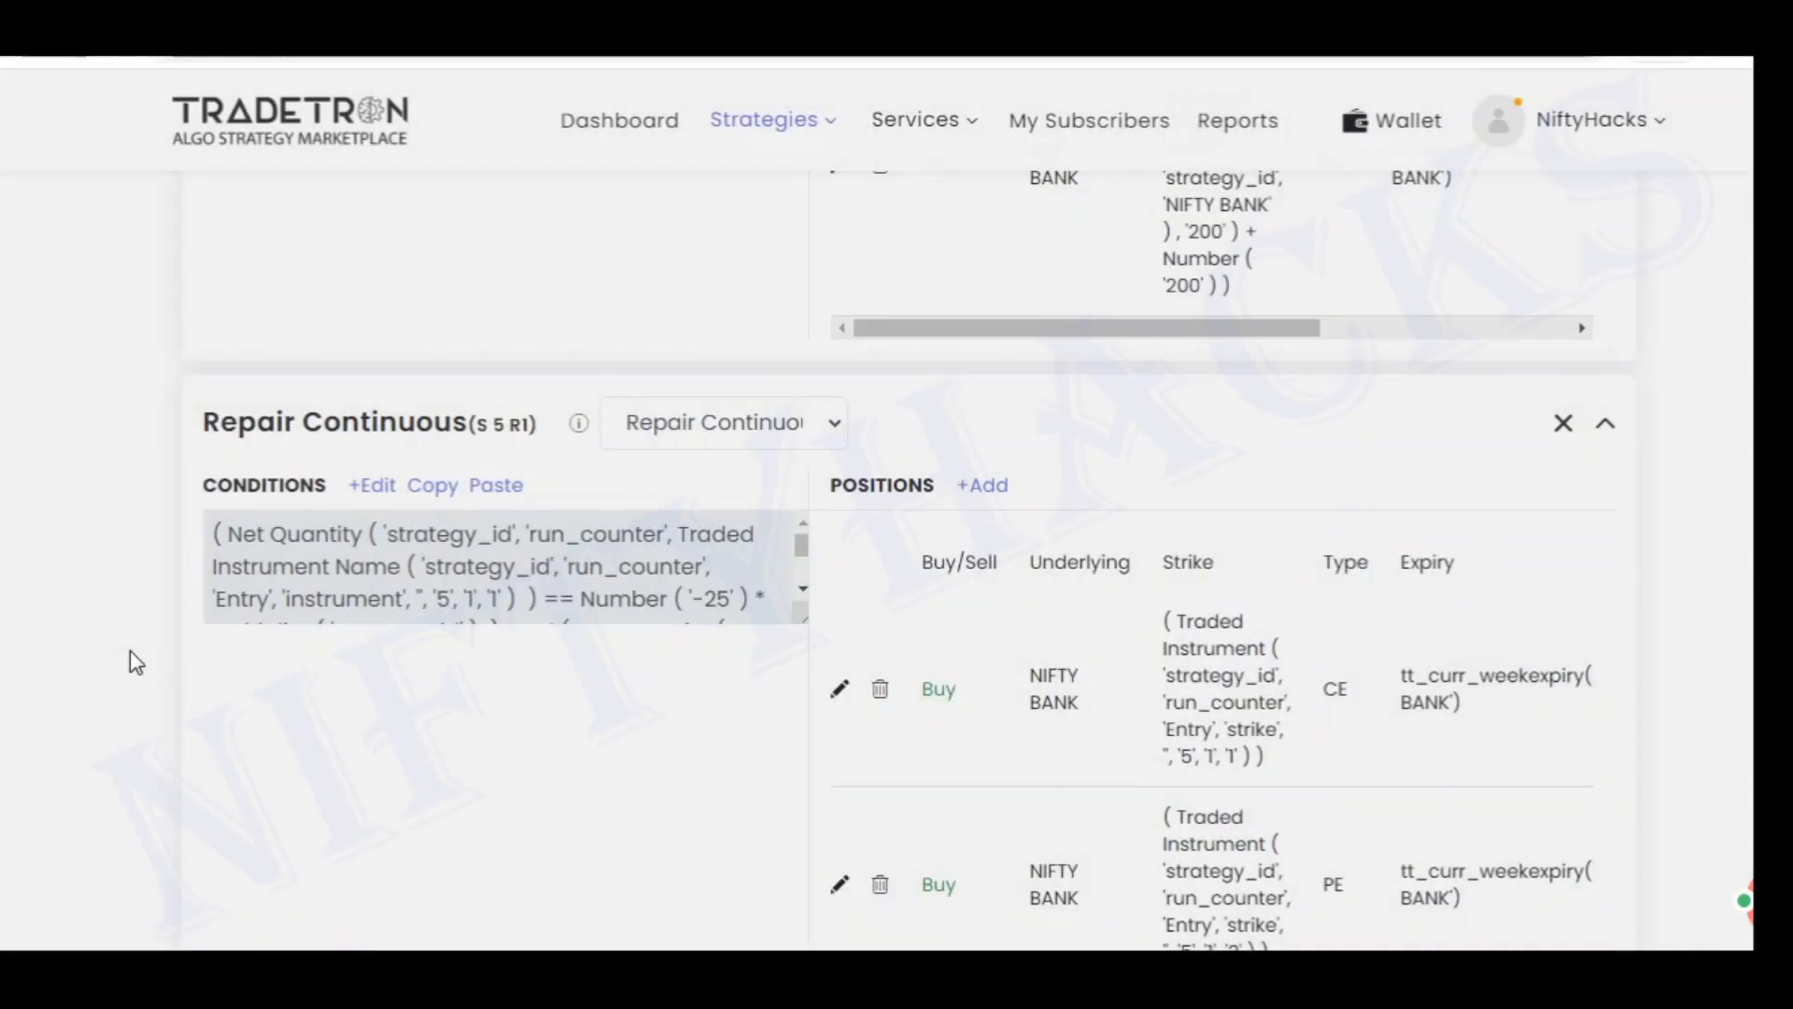
scroll(131, 654, "down", 3)
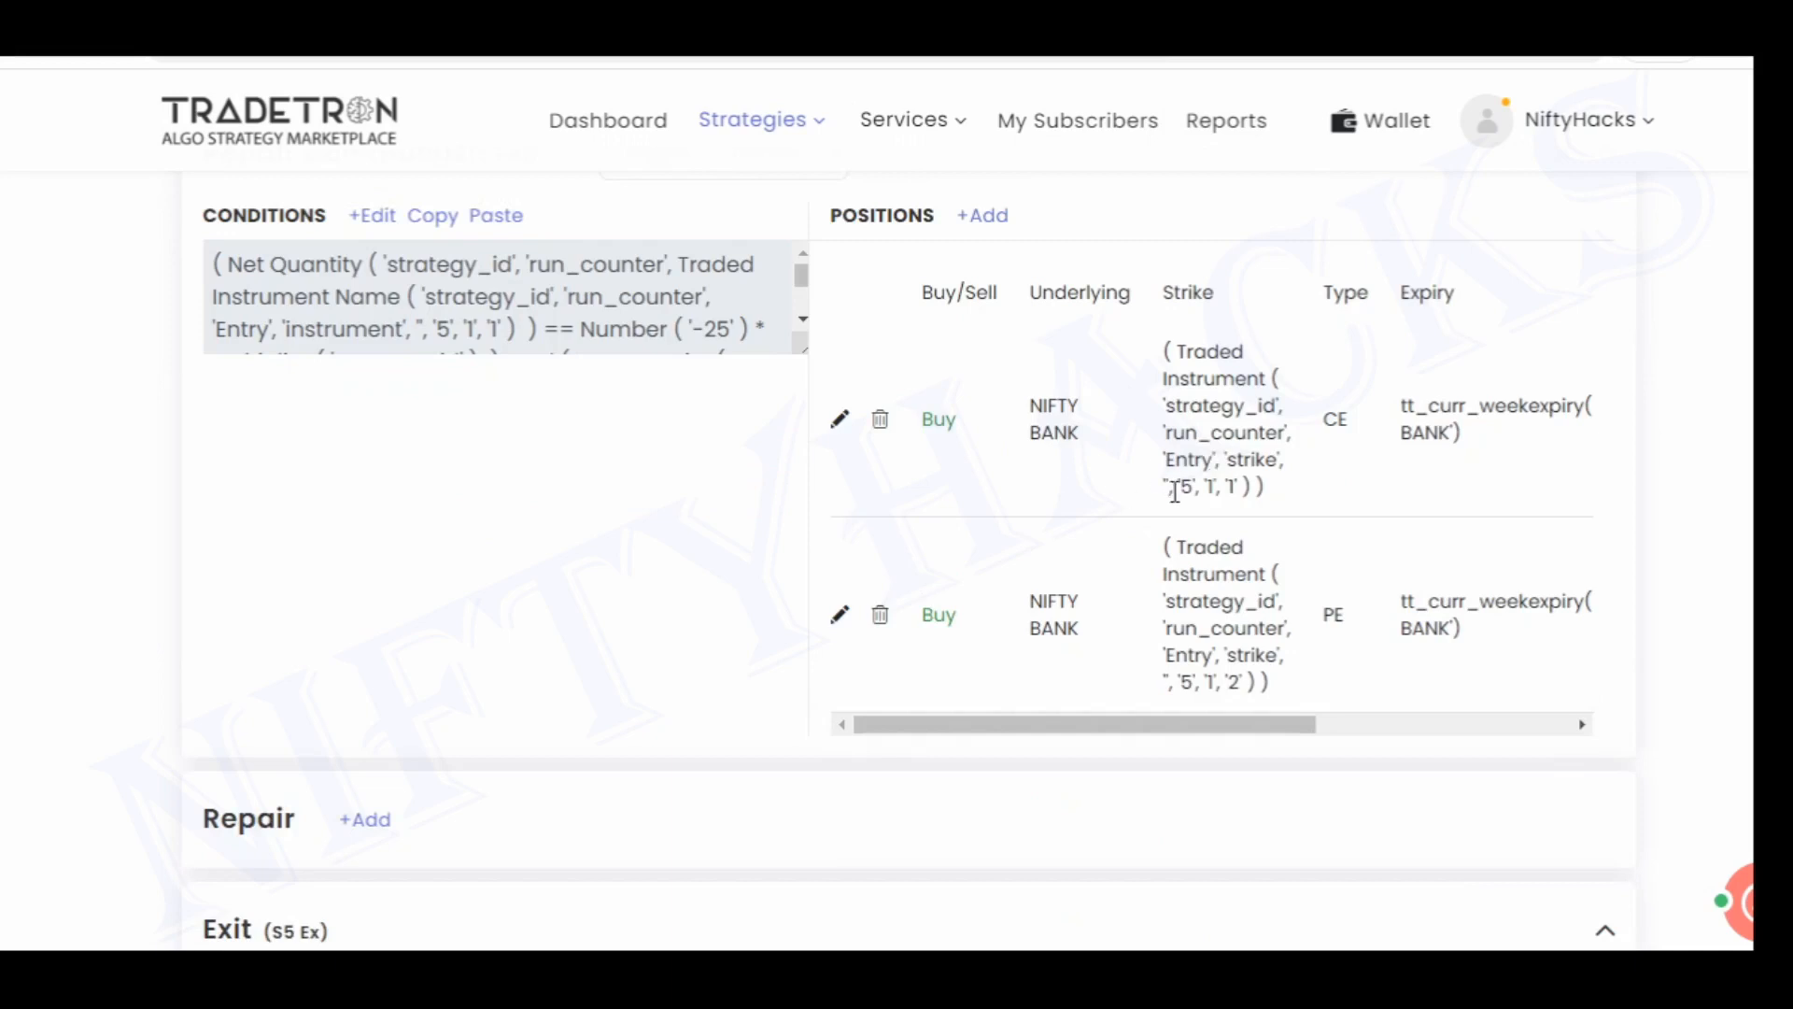
scroll(152, 691, "down", 10)
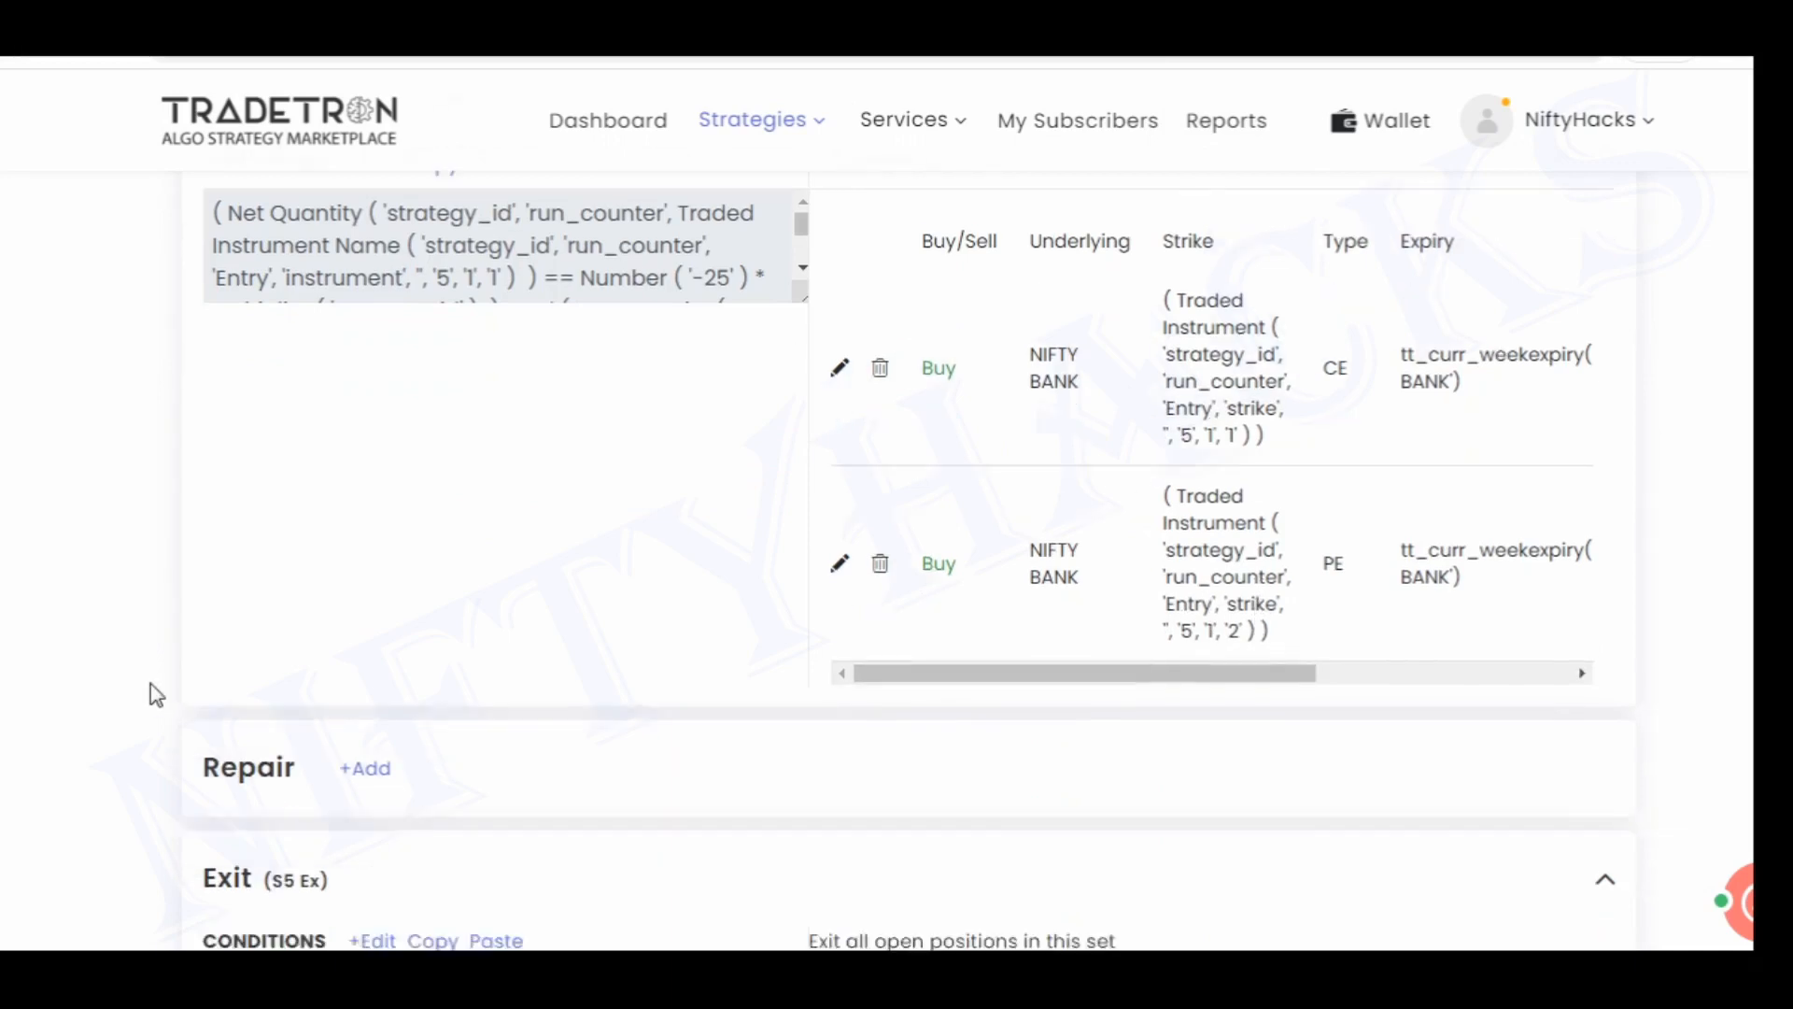
Review Set 6's Entry conditions, including the Net Quantity and underlying price checks, close them unchanged, and look over its sold call and put strike formulas
left_click(367, 333)
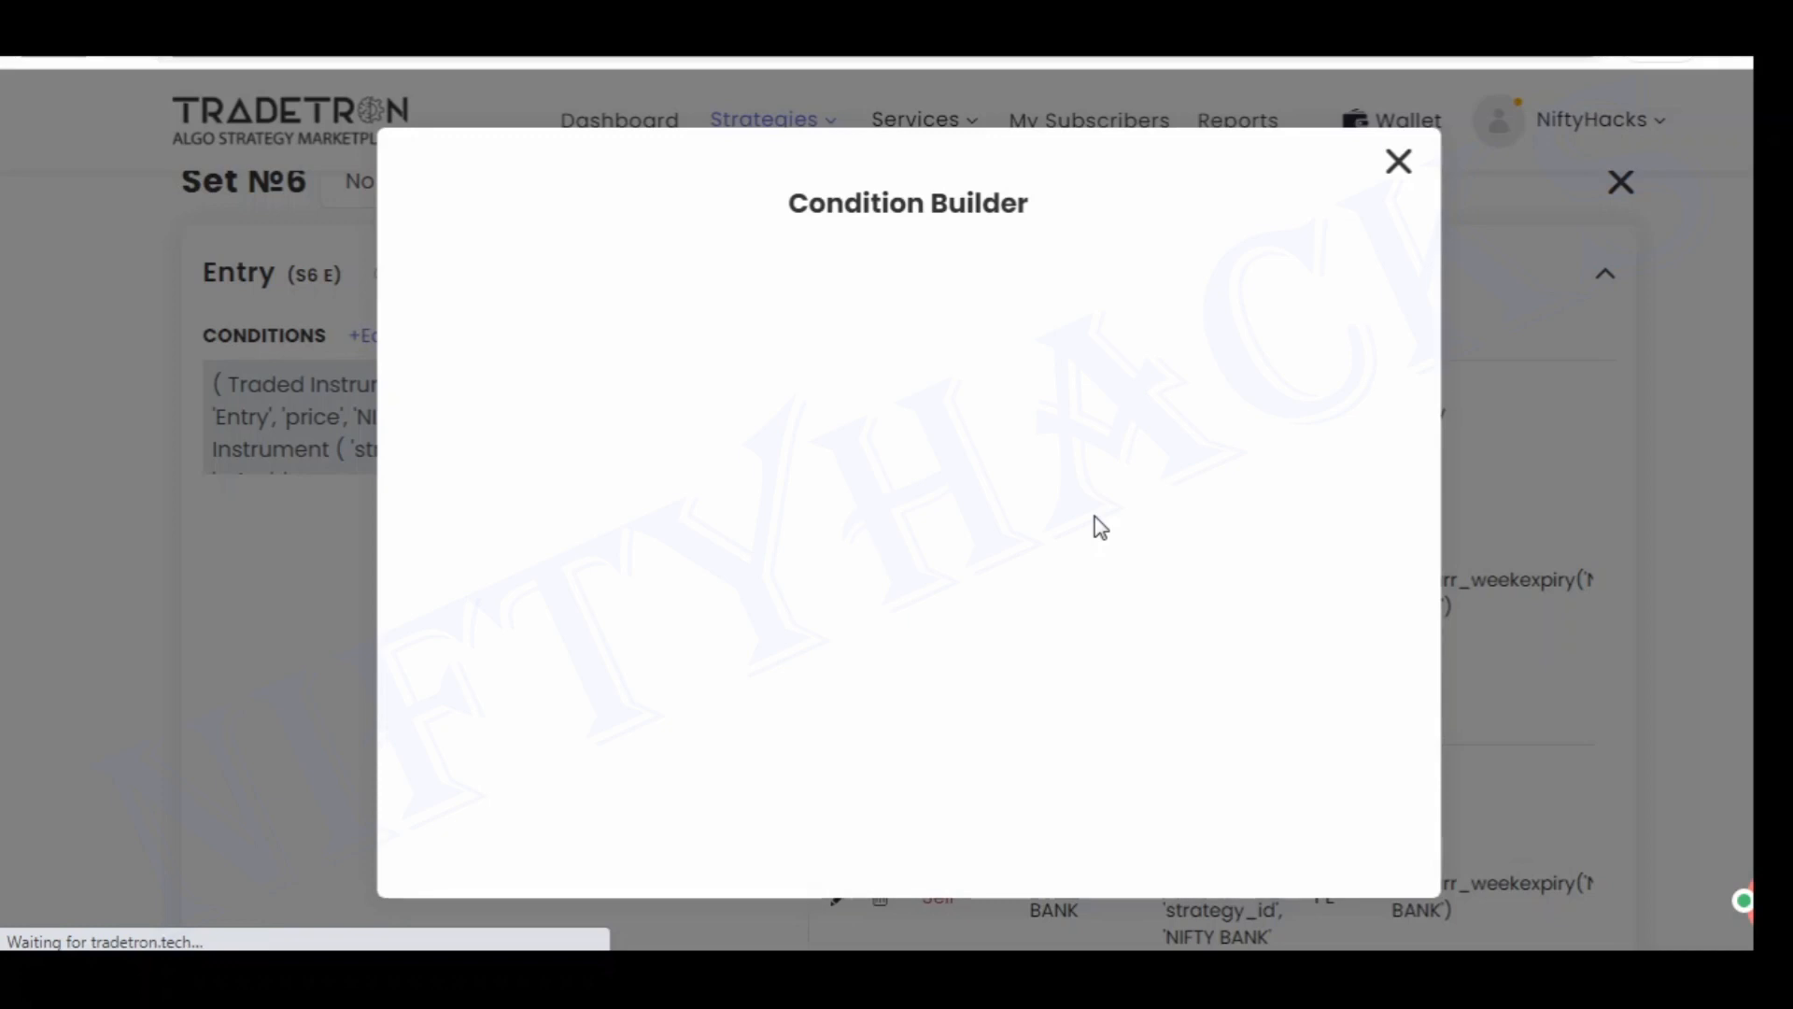
left_click(1400, 164)
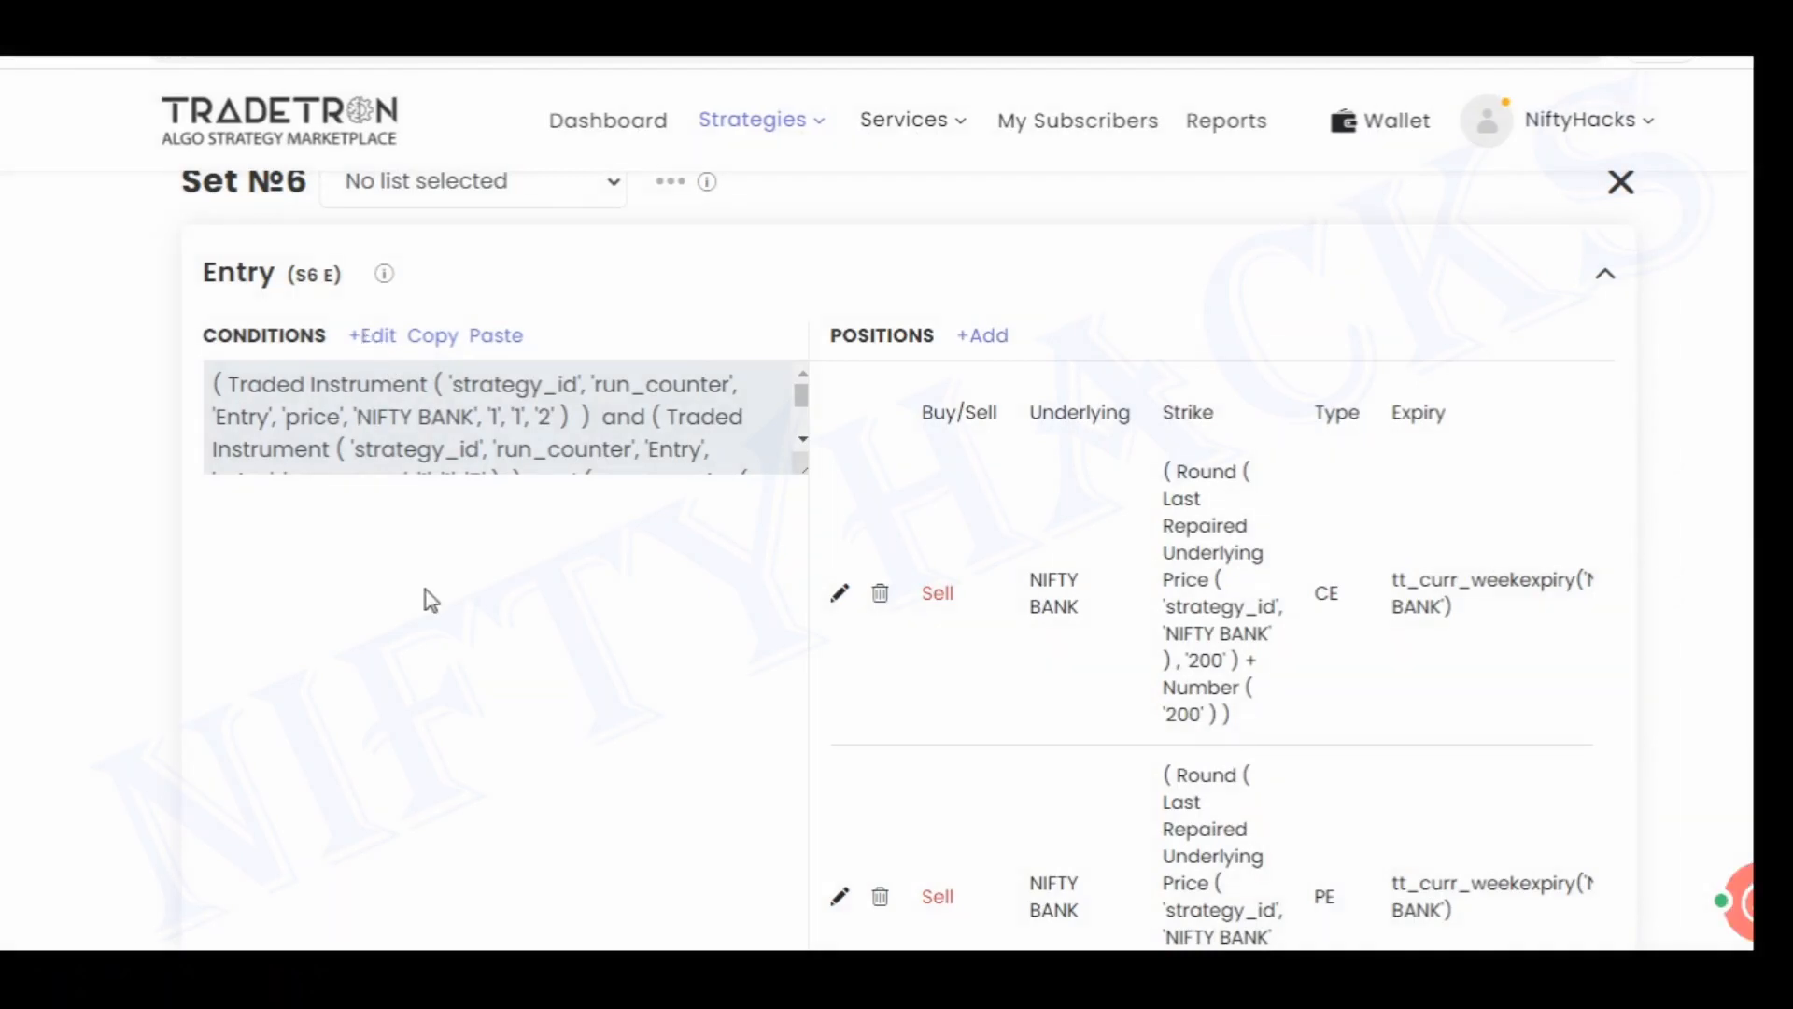
left_click(379, 339)
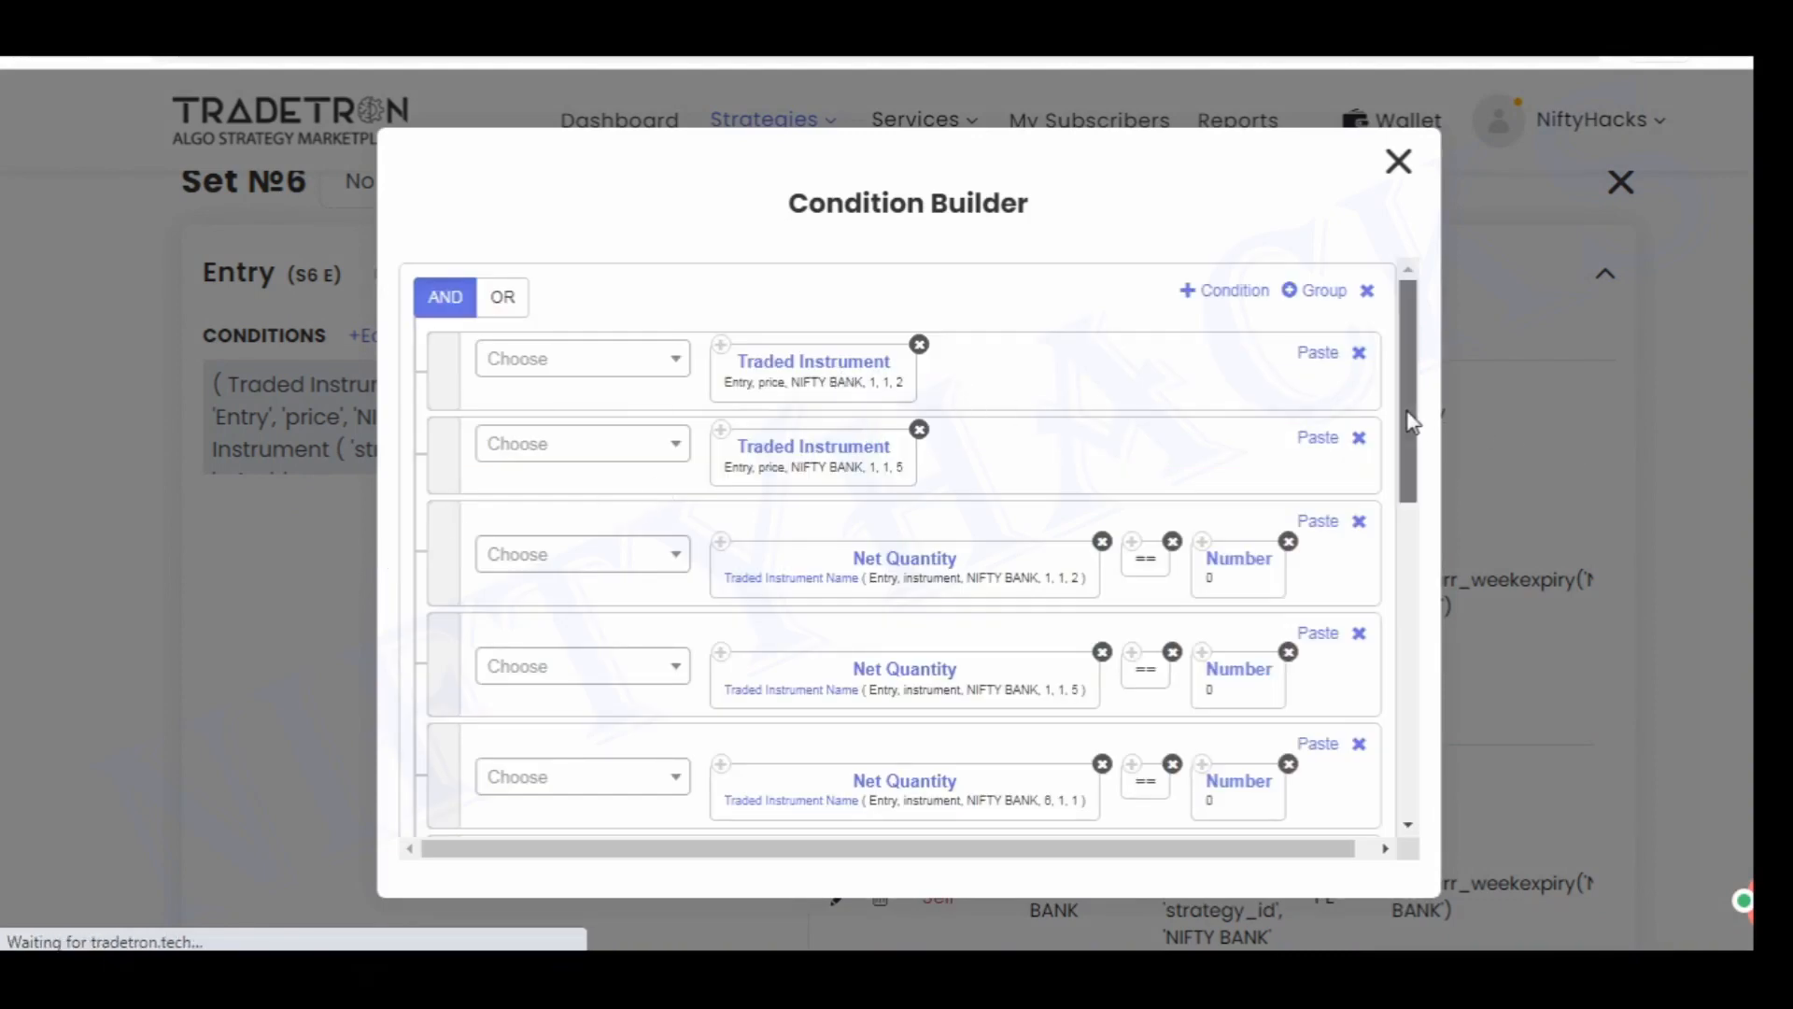
left_click_drag(1411, 422, 1414, 644)
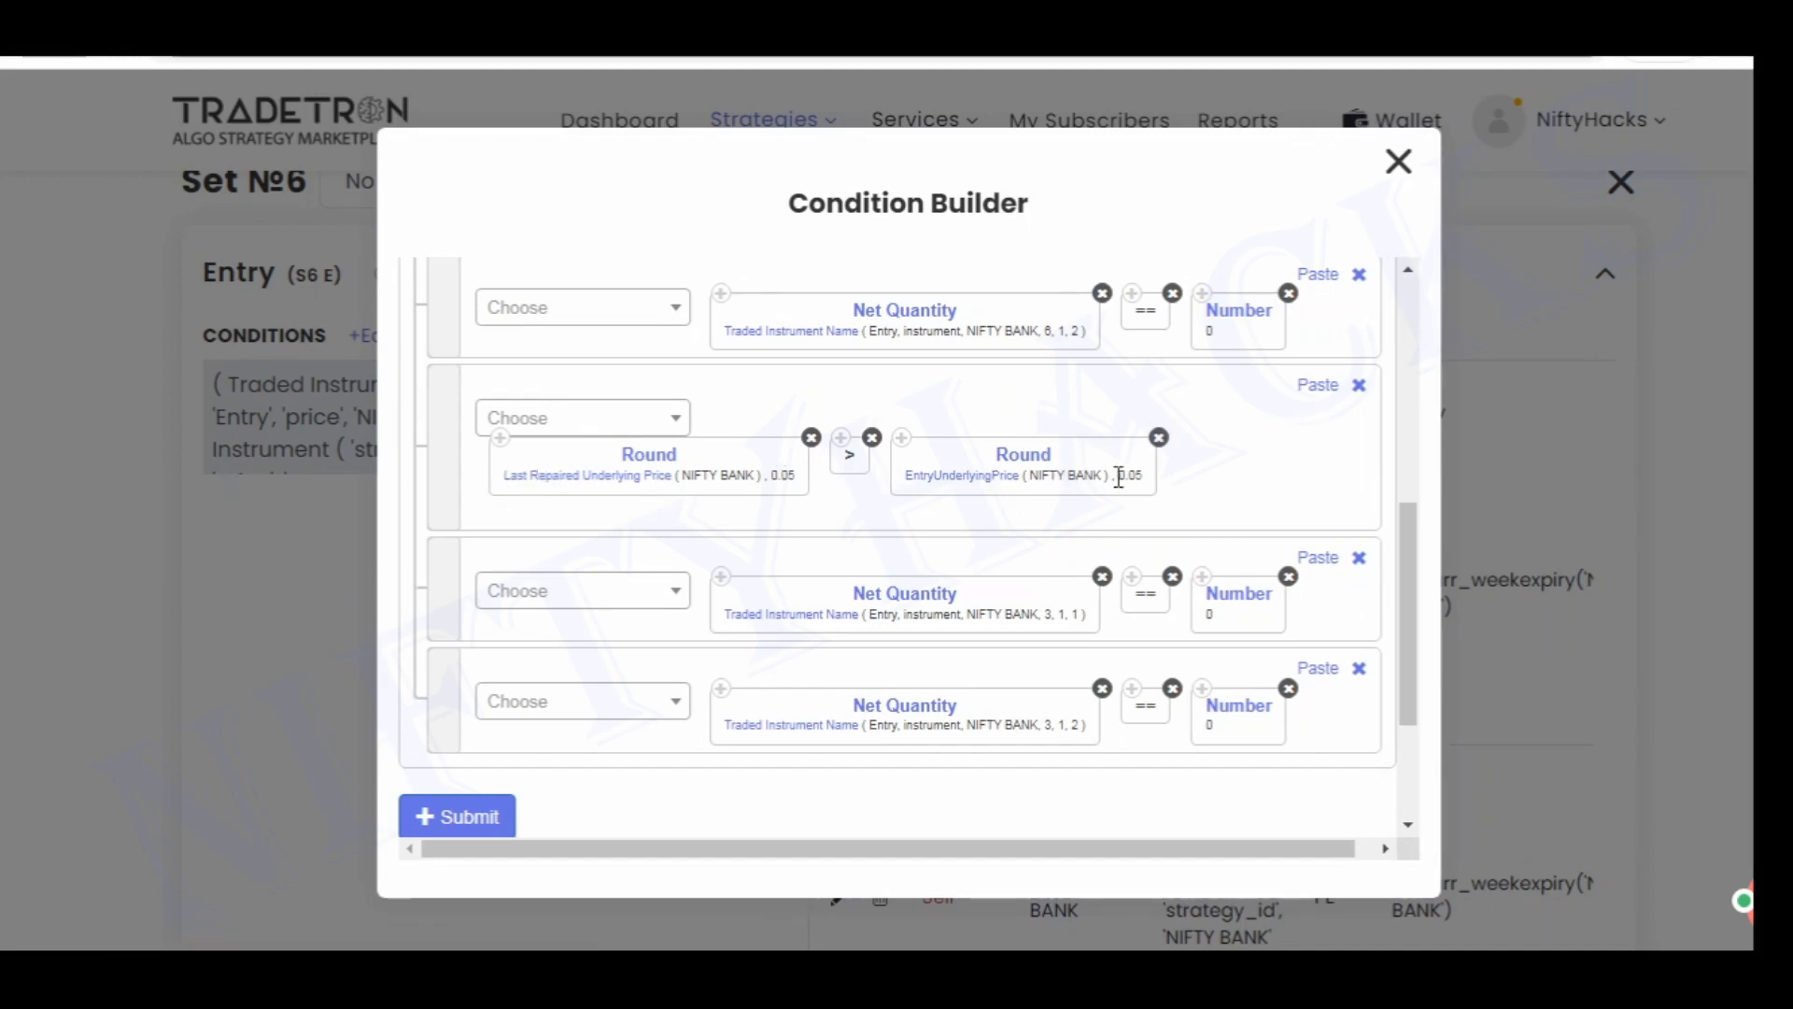
left_click(1400, 174)
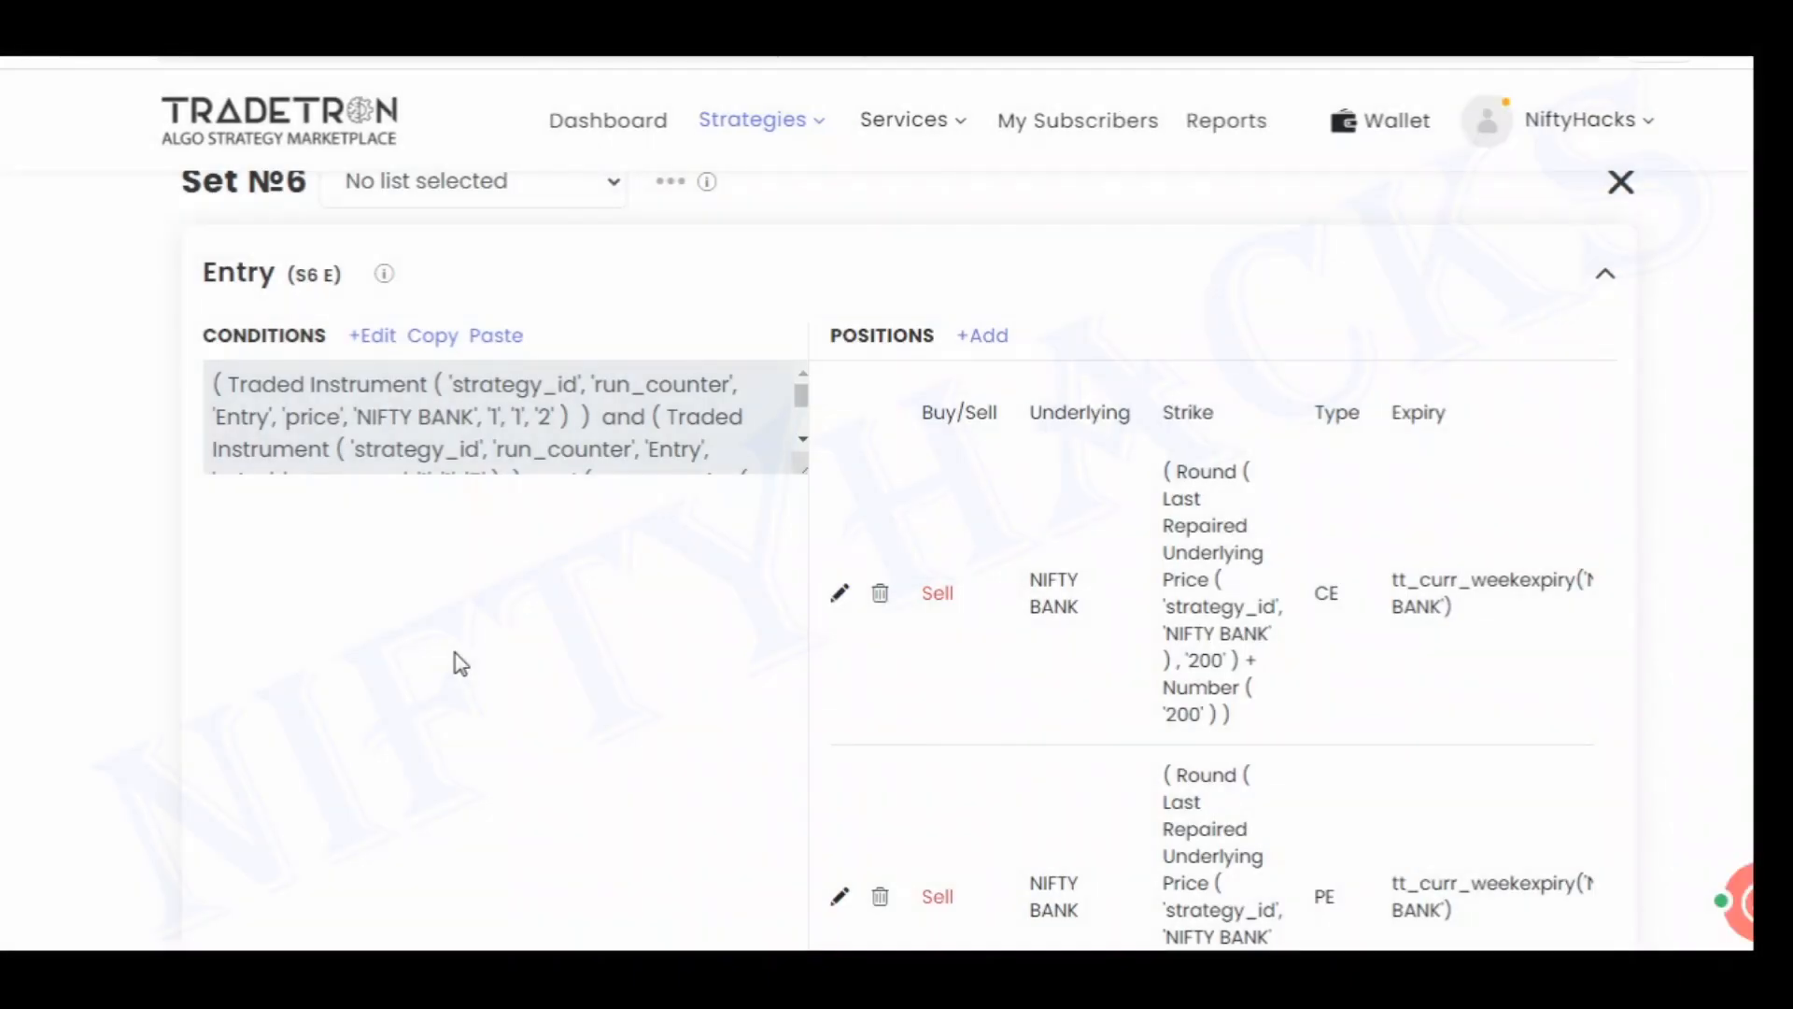
scroll(461, 663, "down", 2)
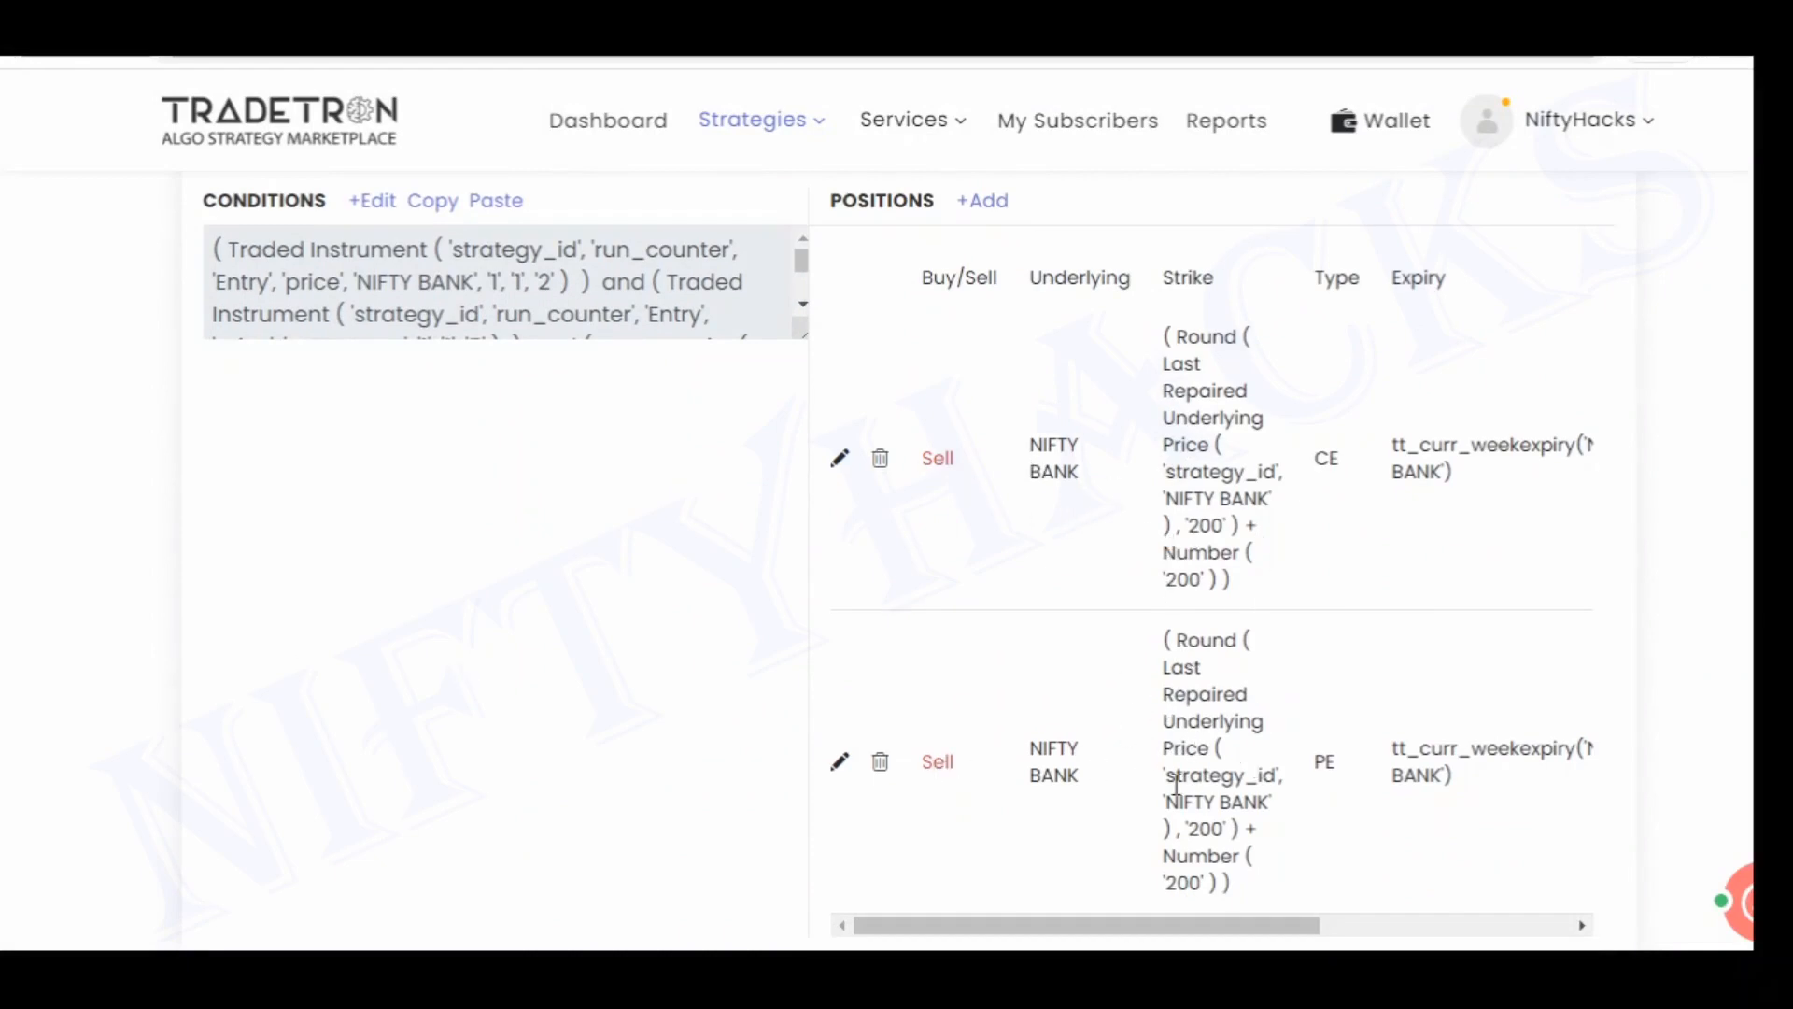
Review Set 6's Repair Continuous conditions, from the Net Quantity and Positions Detail checks to the LTP comparisons, and close them without changes
scroll(299, 613, "down", 10)
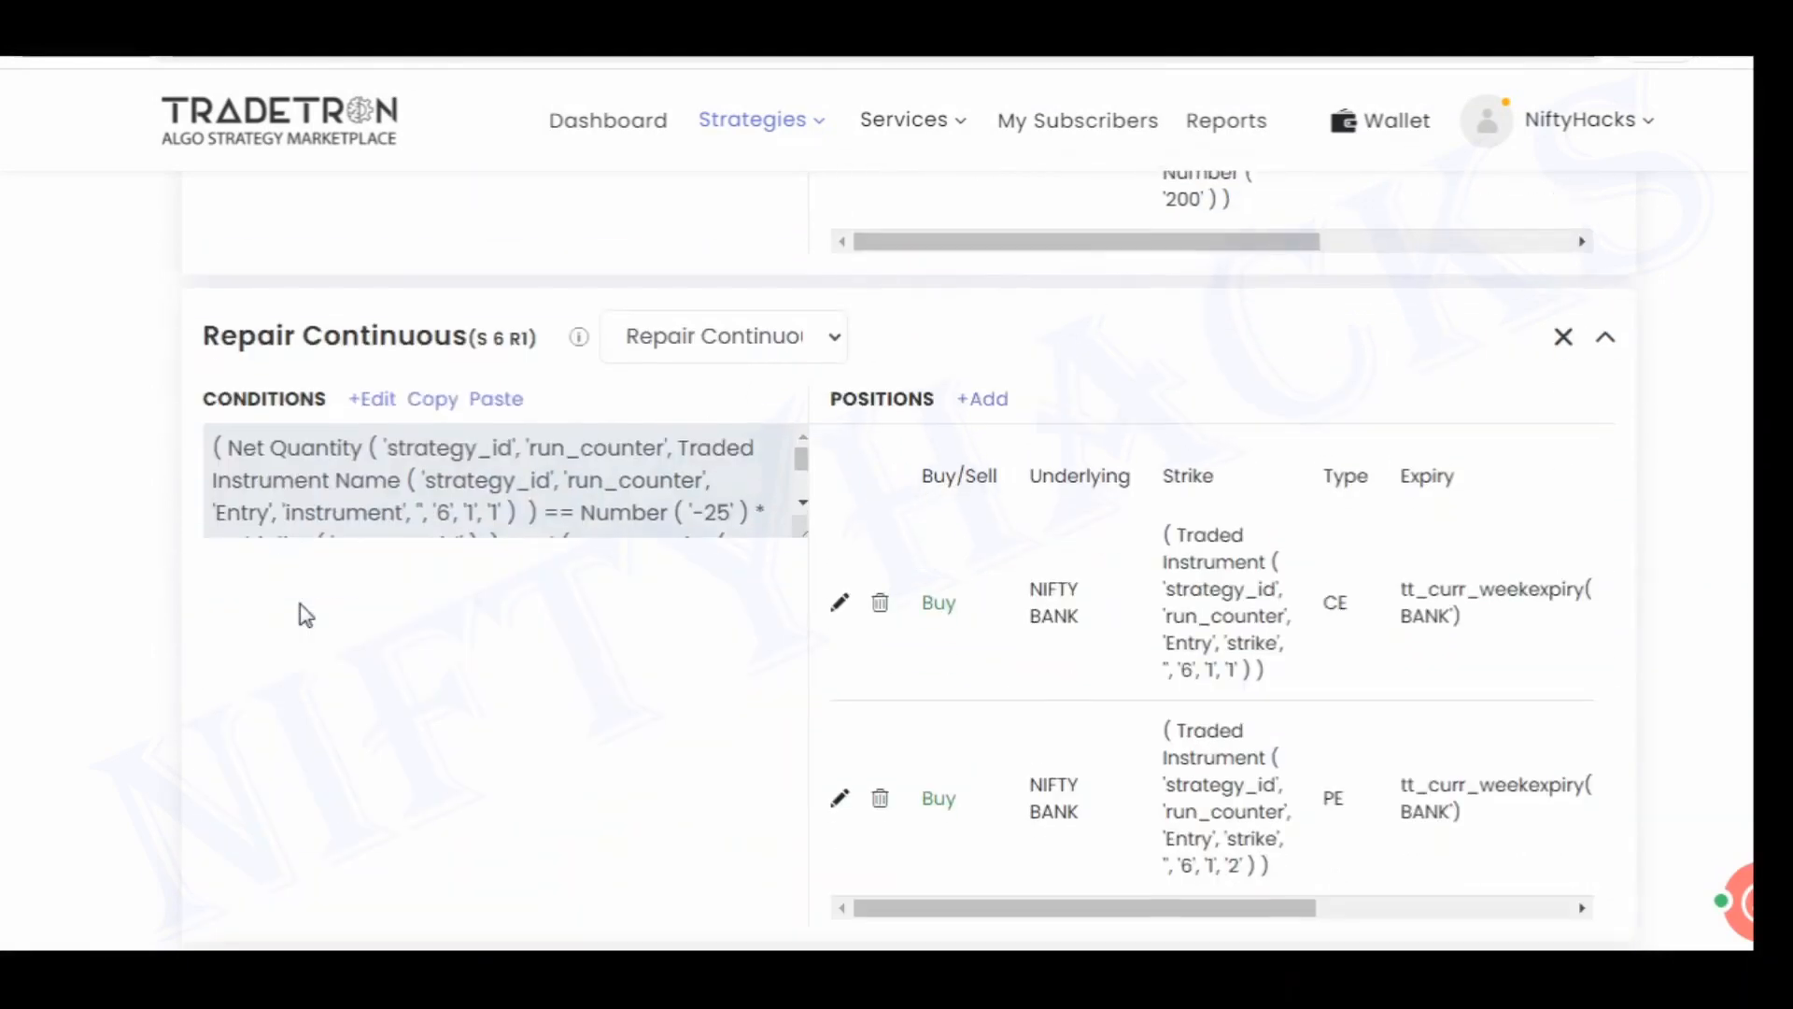
left_click(371, 271)
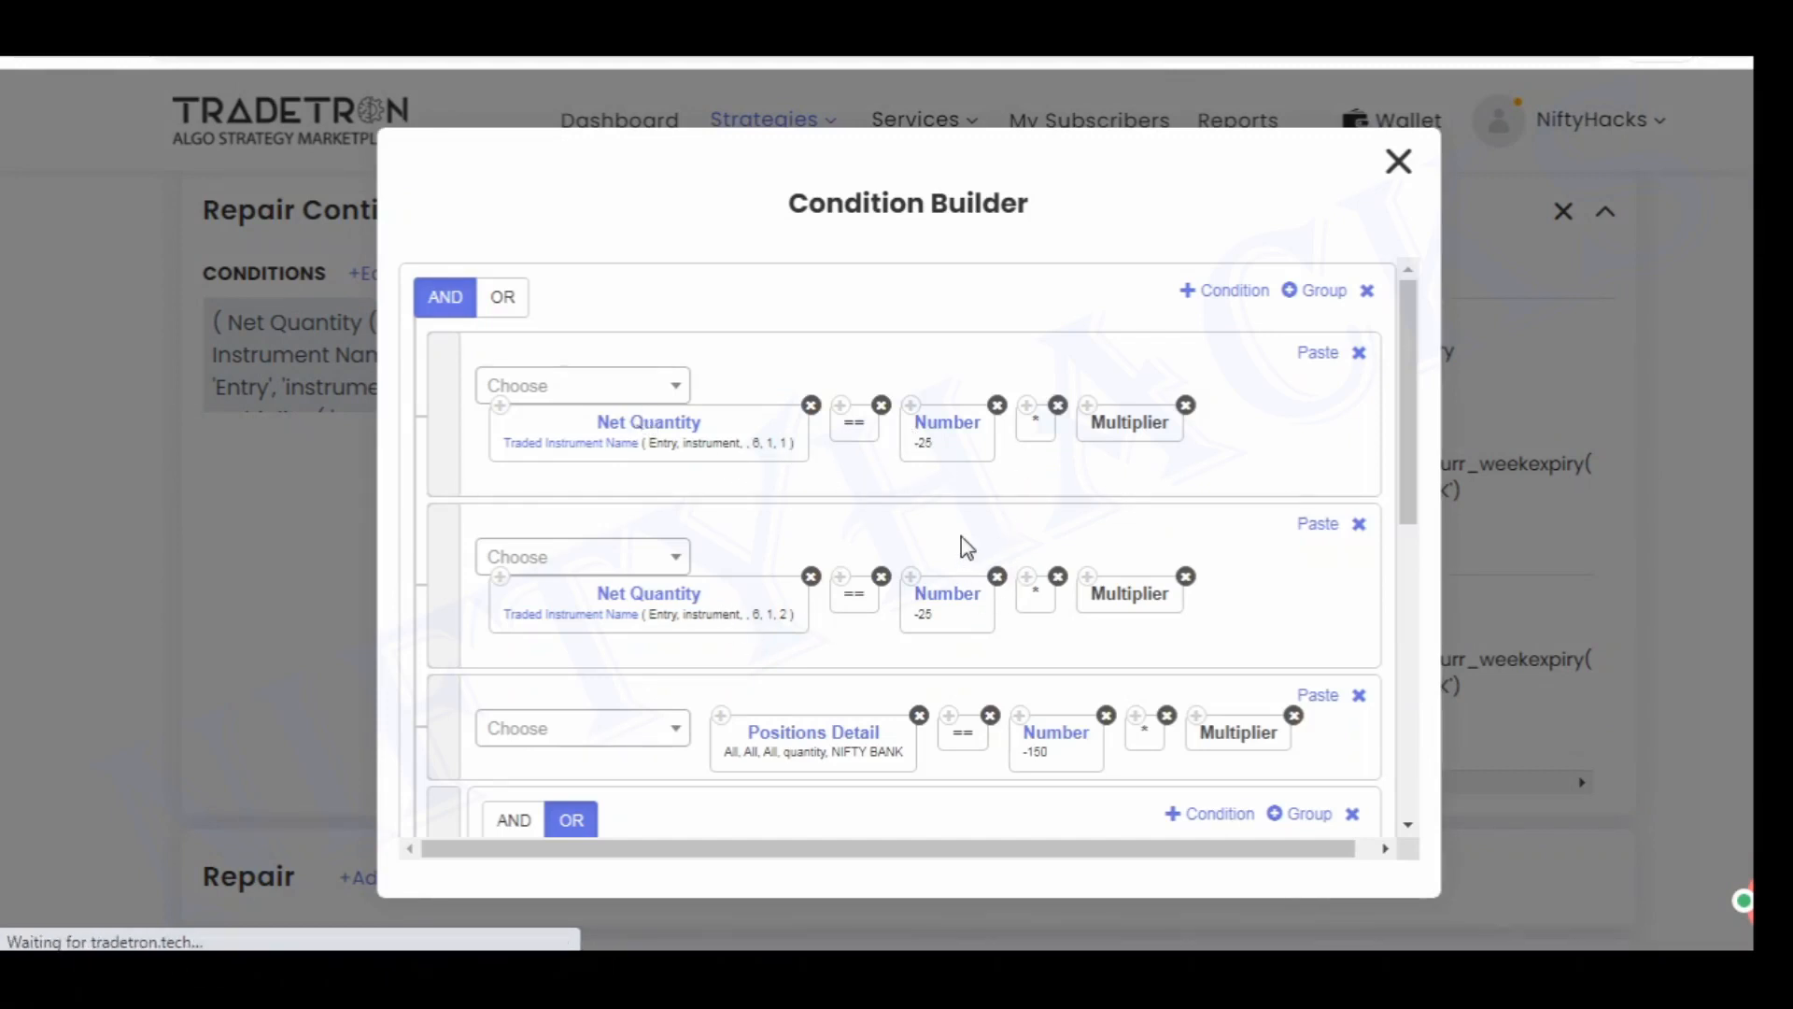
left_click_drag(1401, 496, 1353, 593)
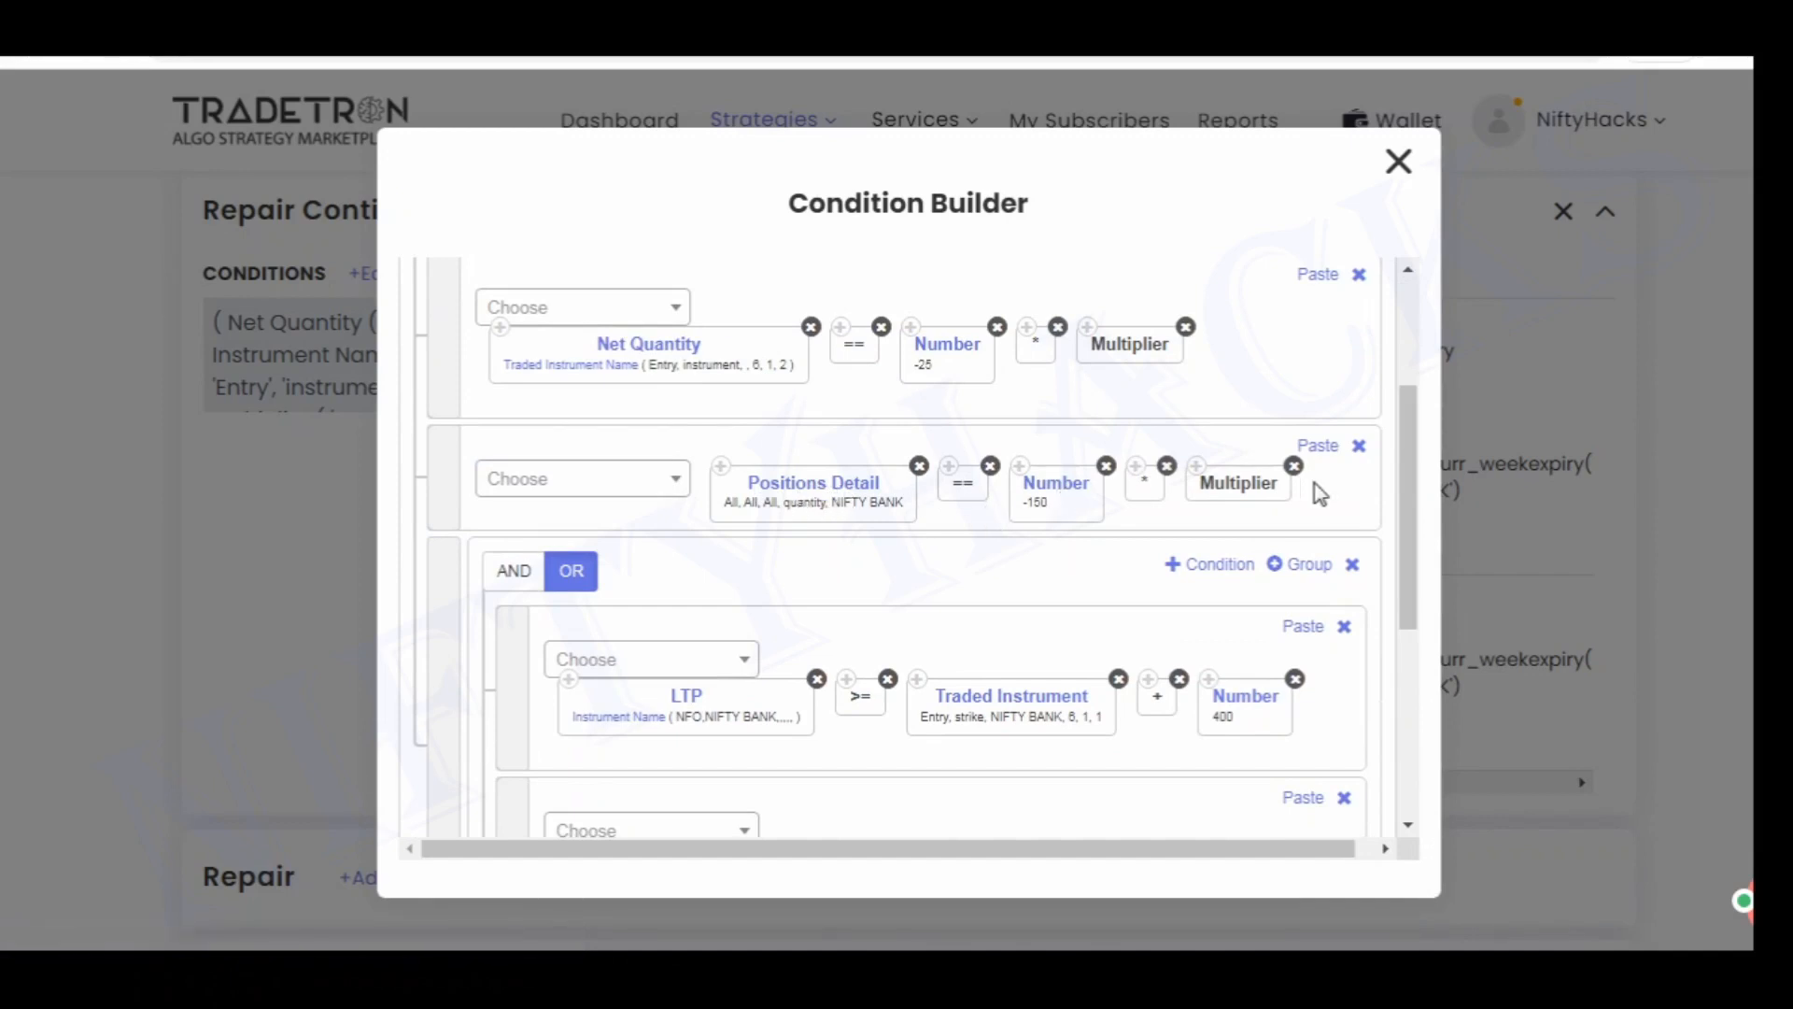
left_click_drag(1403, 495, 1405, 590)
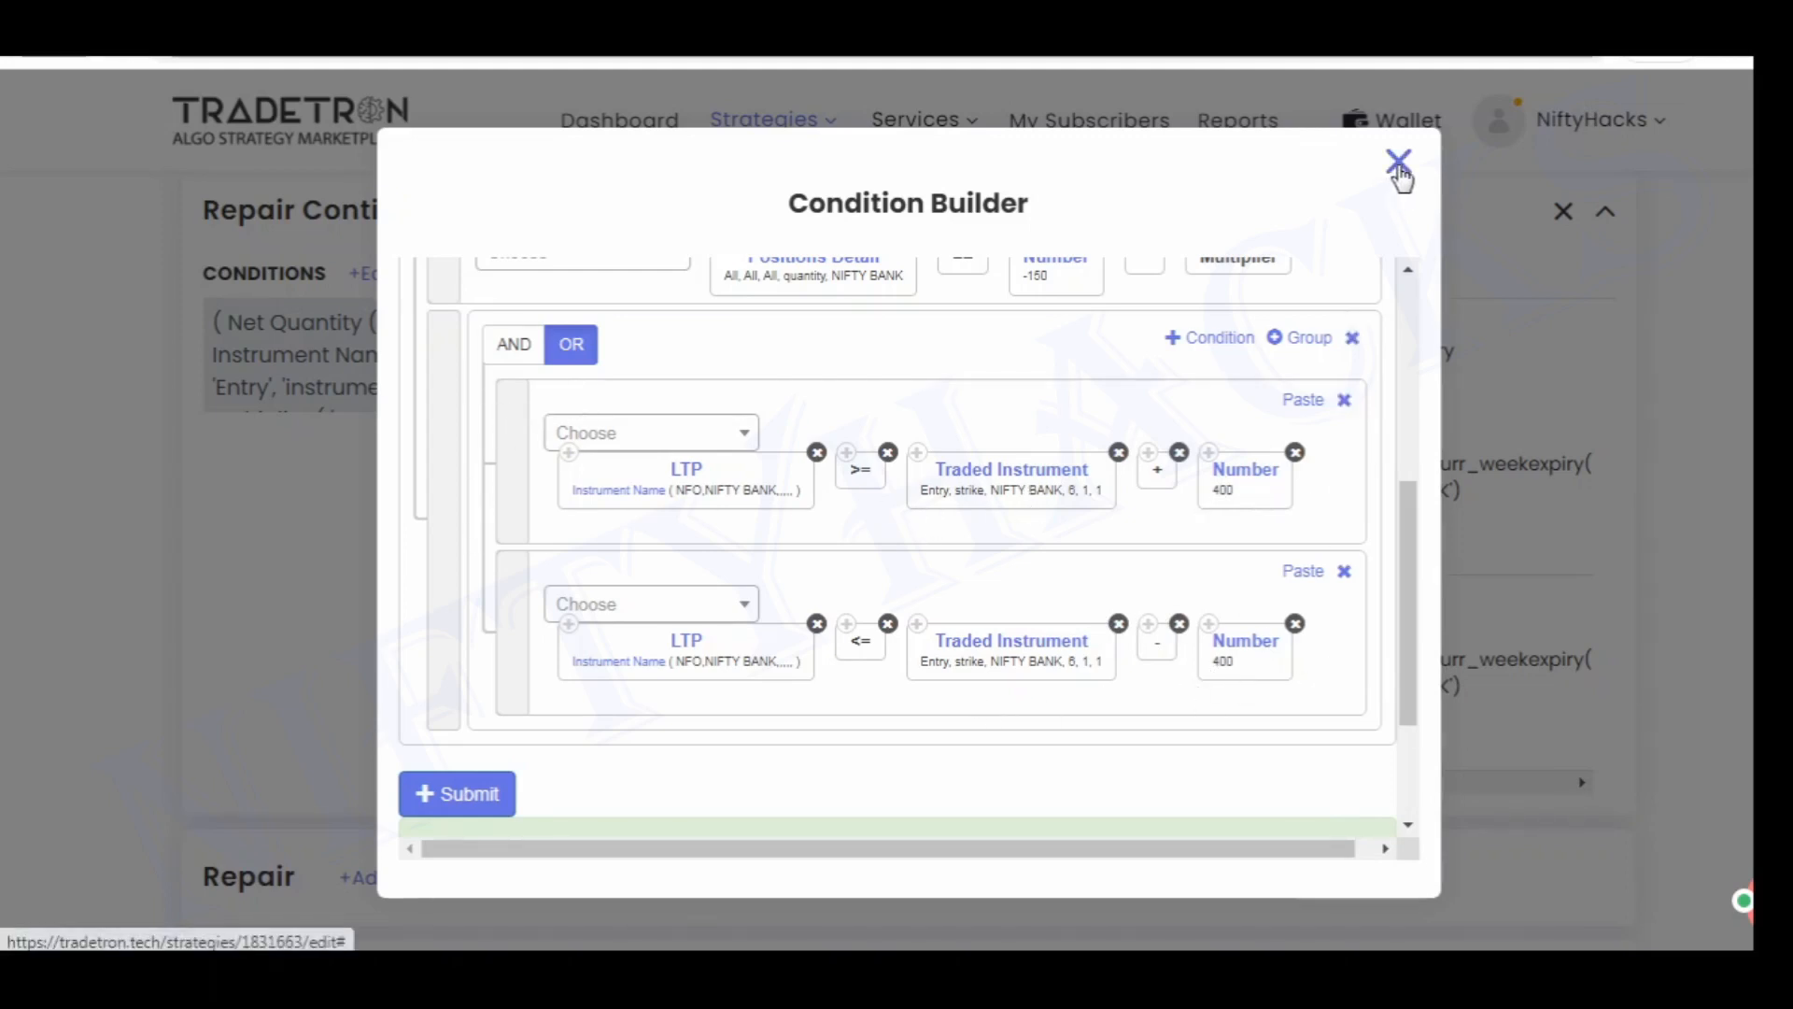
left_click(1398, 168)
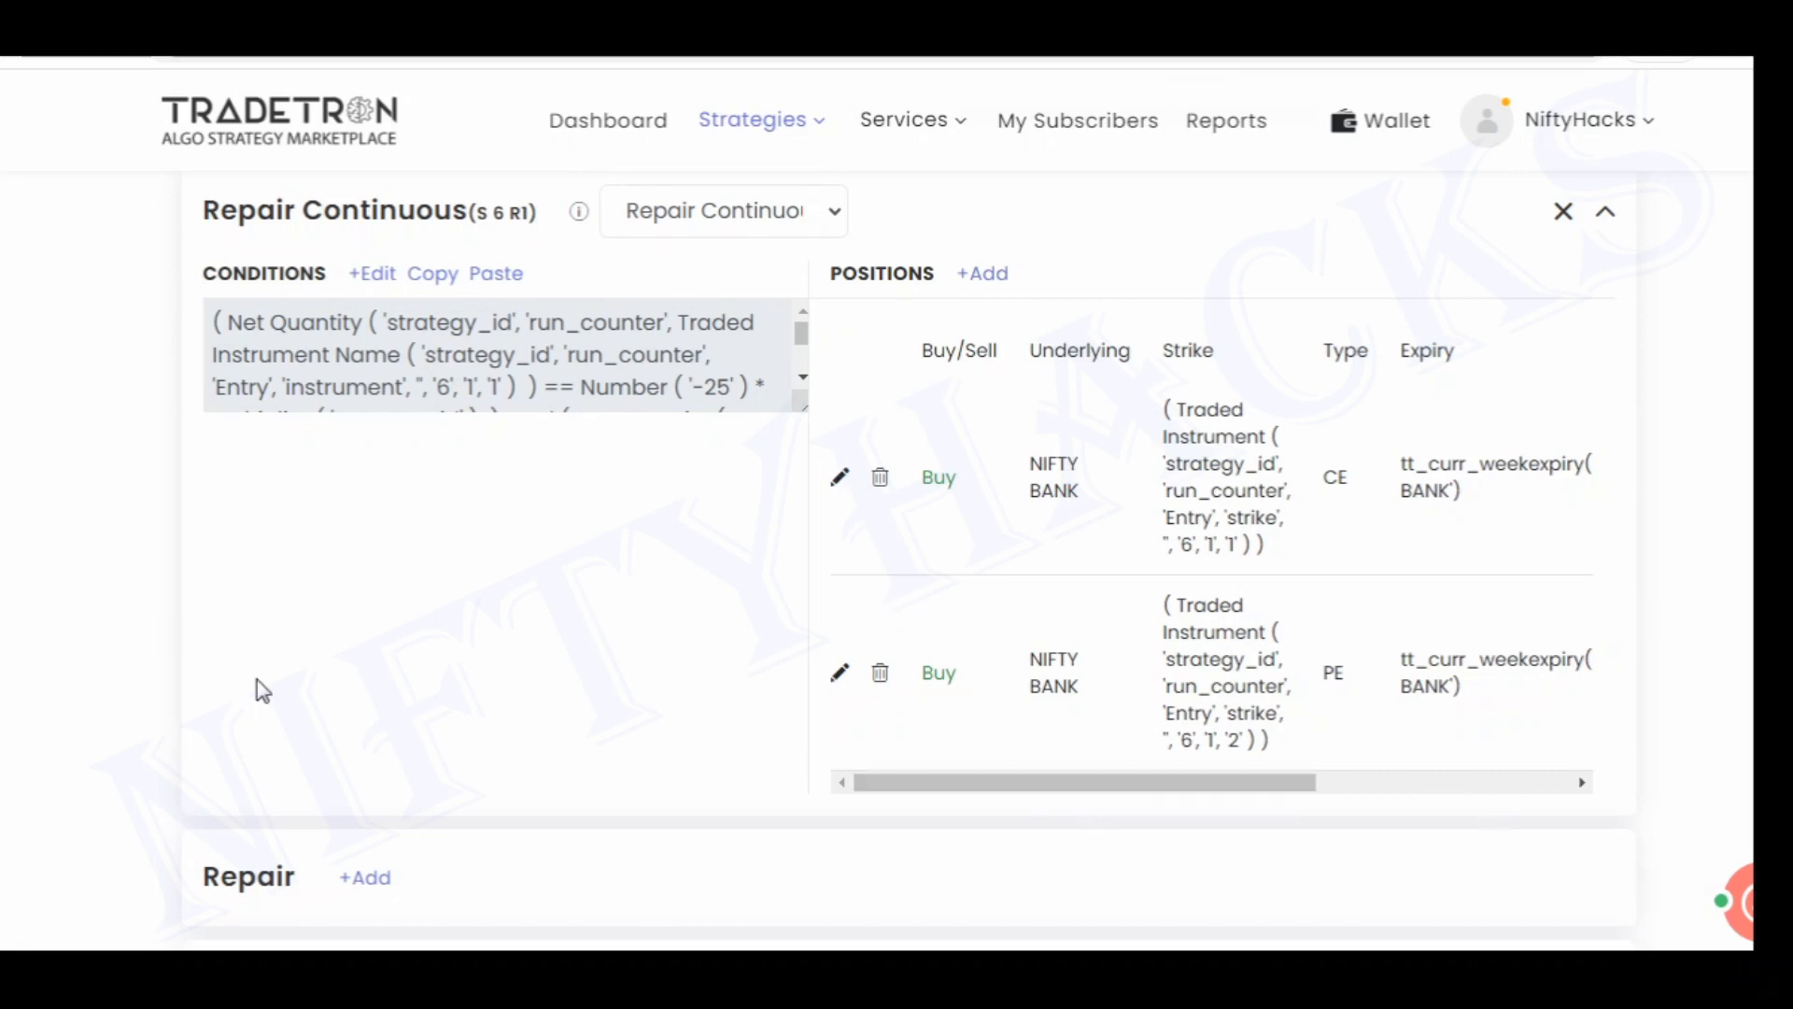
Review Set 7's Entry conditions through the underlying price comparison, close them without changes, and look over its sold call and put strike formulas
scroll(93, 701, "down", 3)
scroll(94, 697, "down", 9)
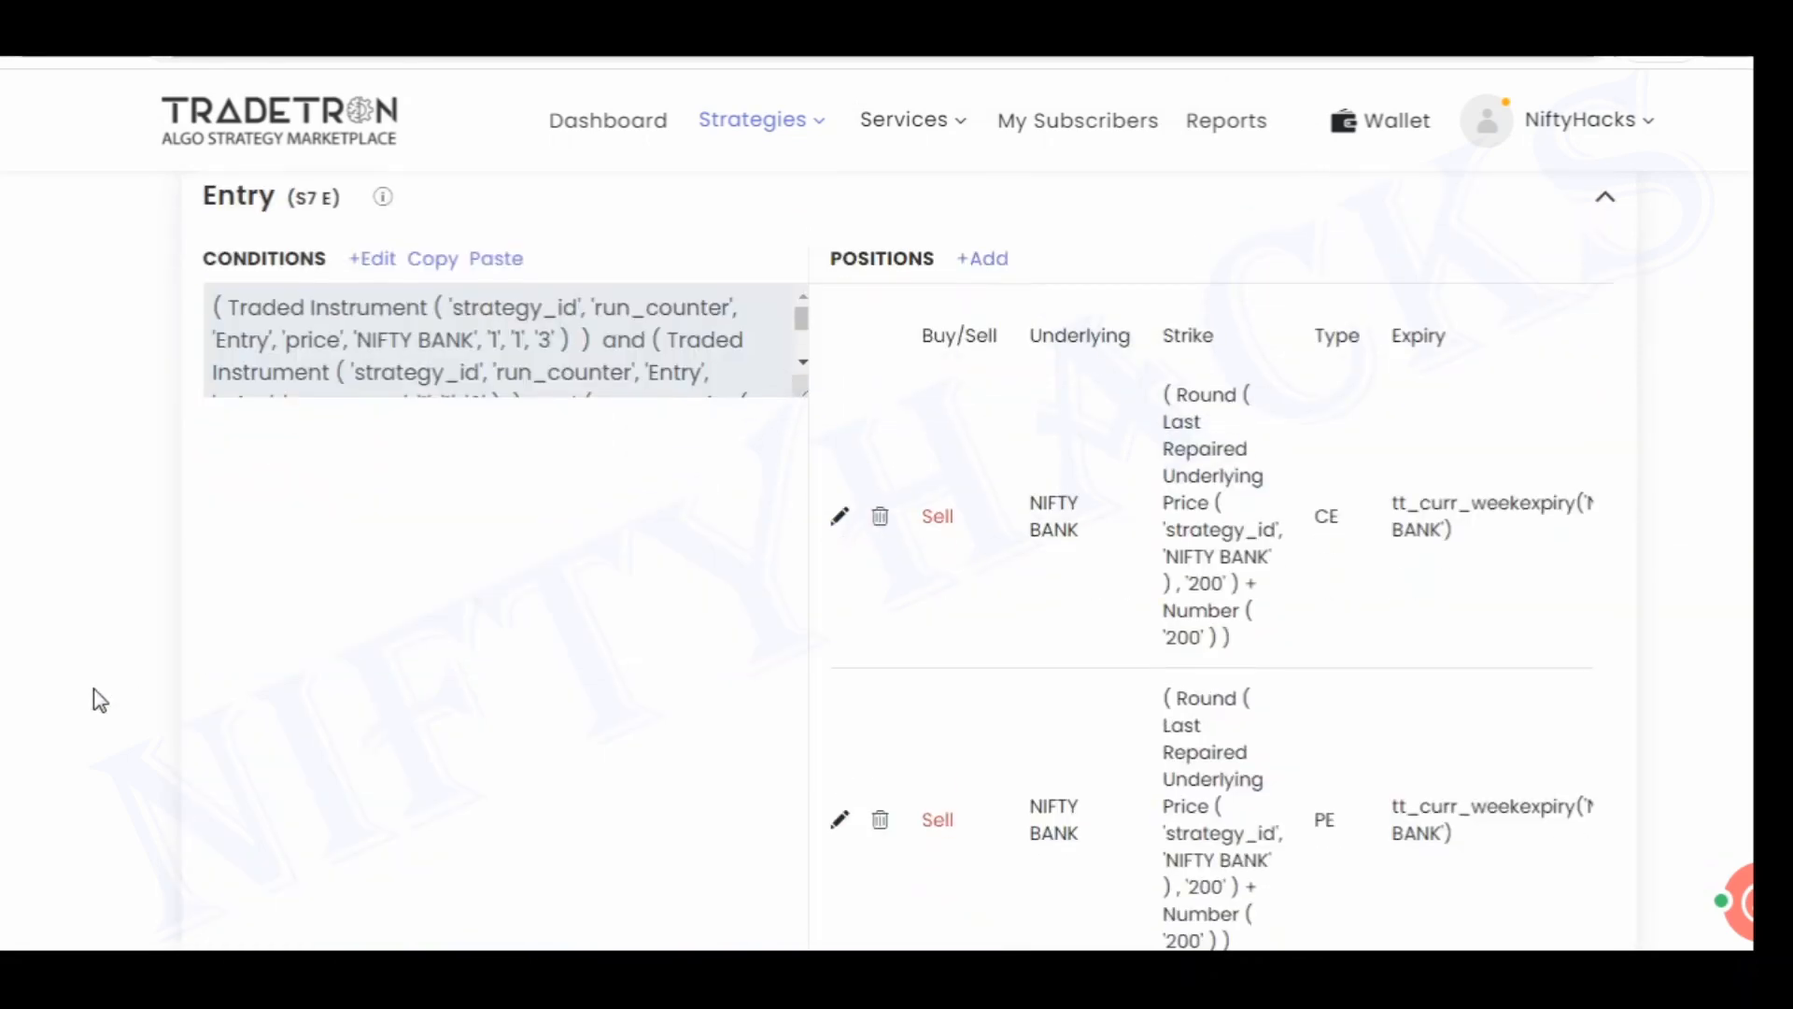
scroll(88, 625, "up", 1)
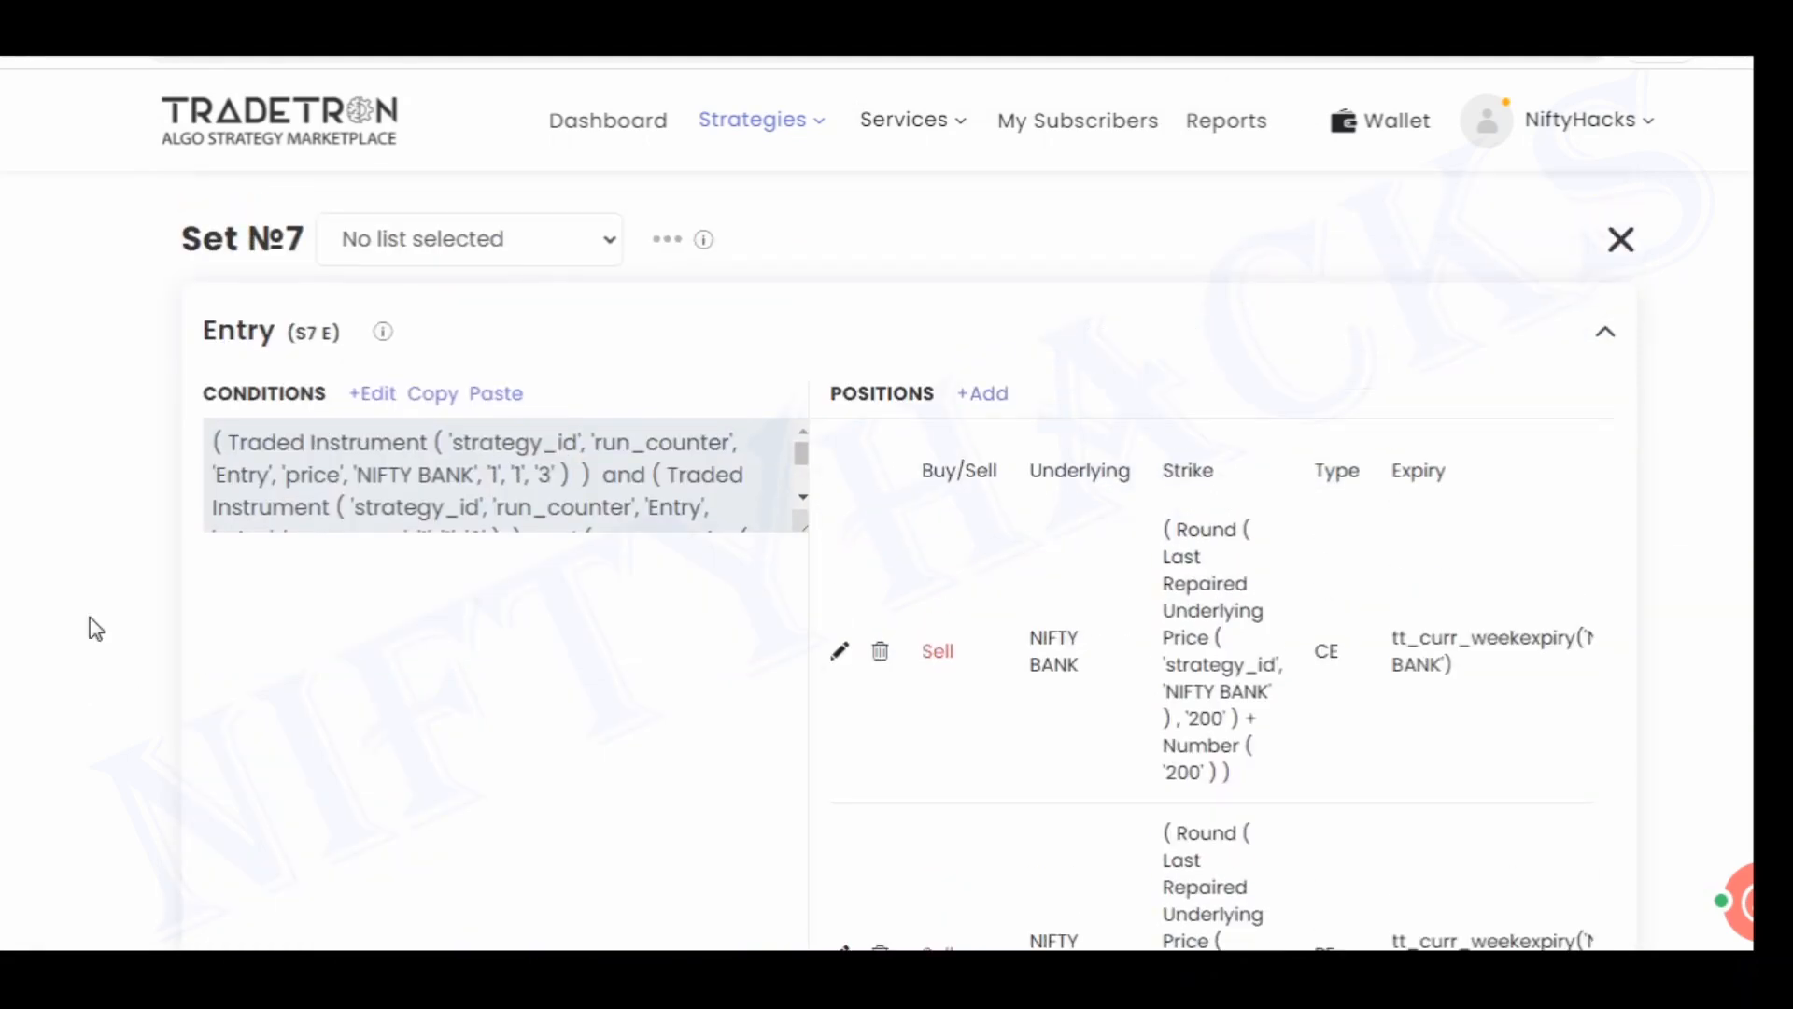
left_click(383, 393)
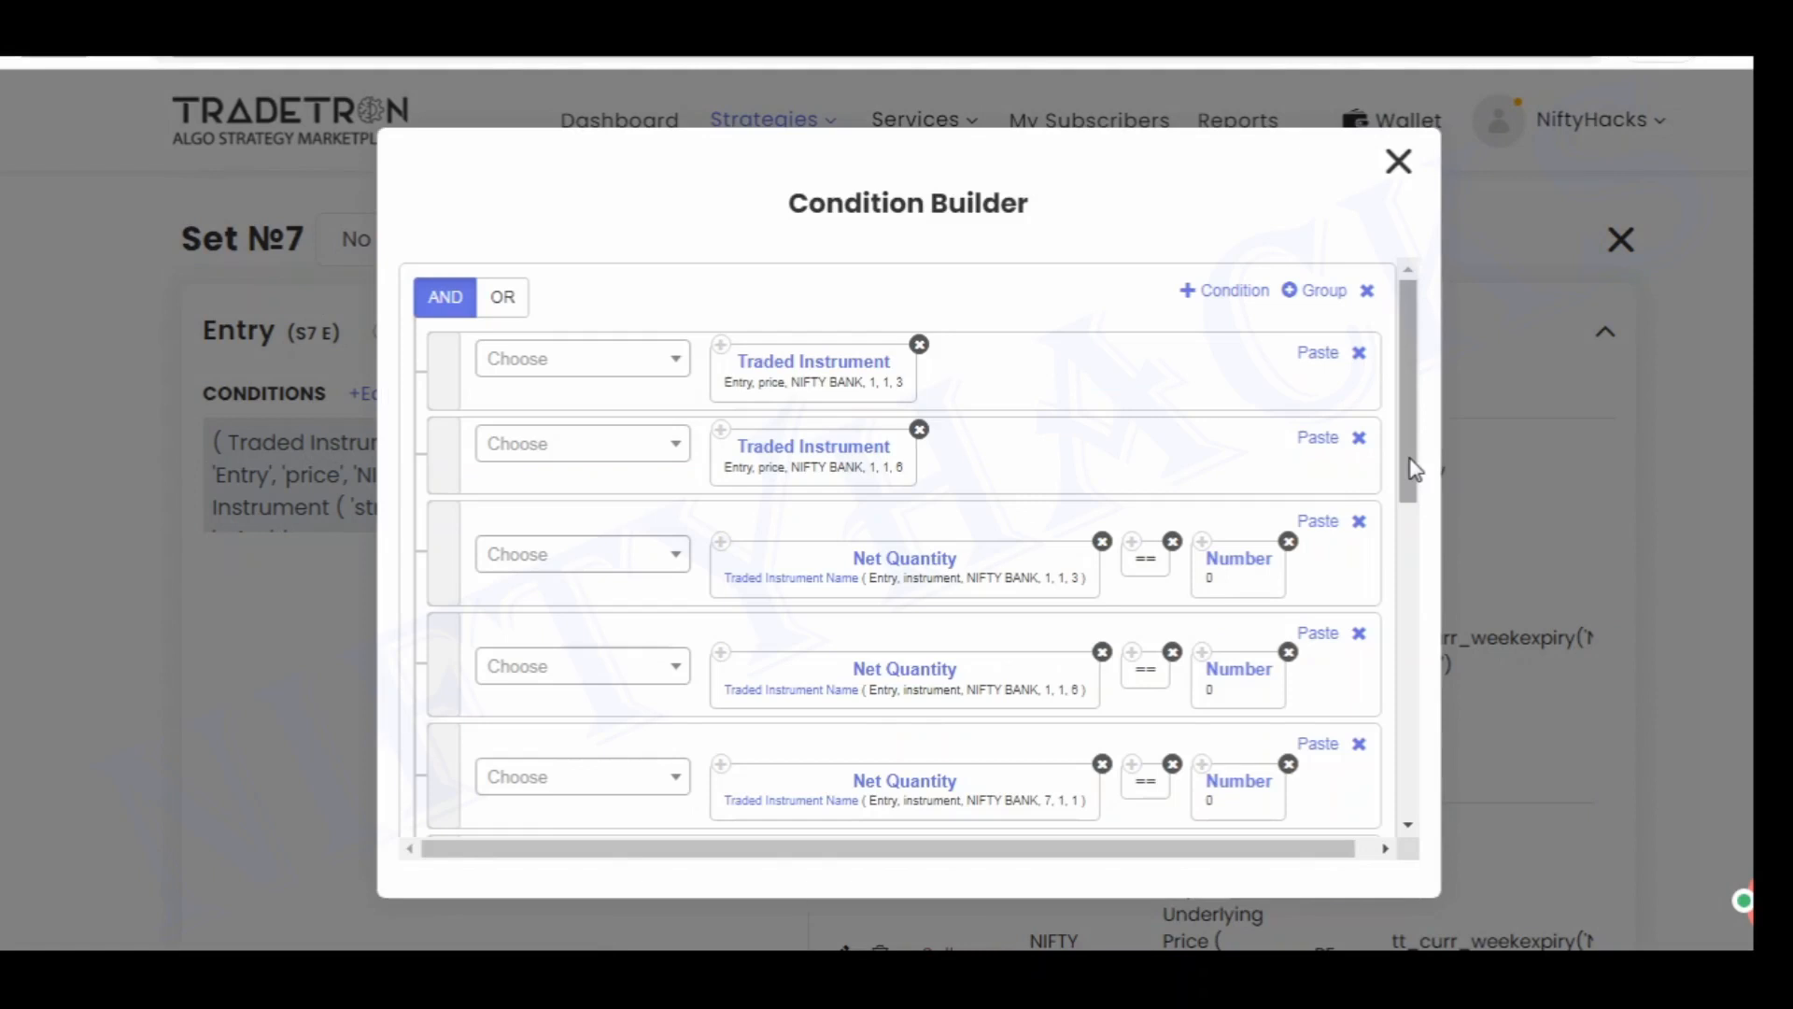
left_click_drag(1412, 468, 1413, 717)
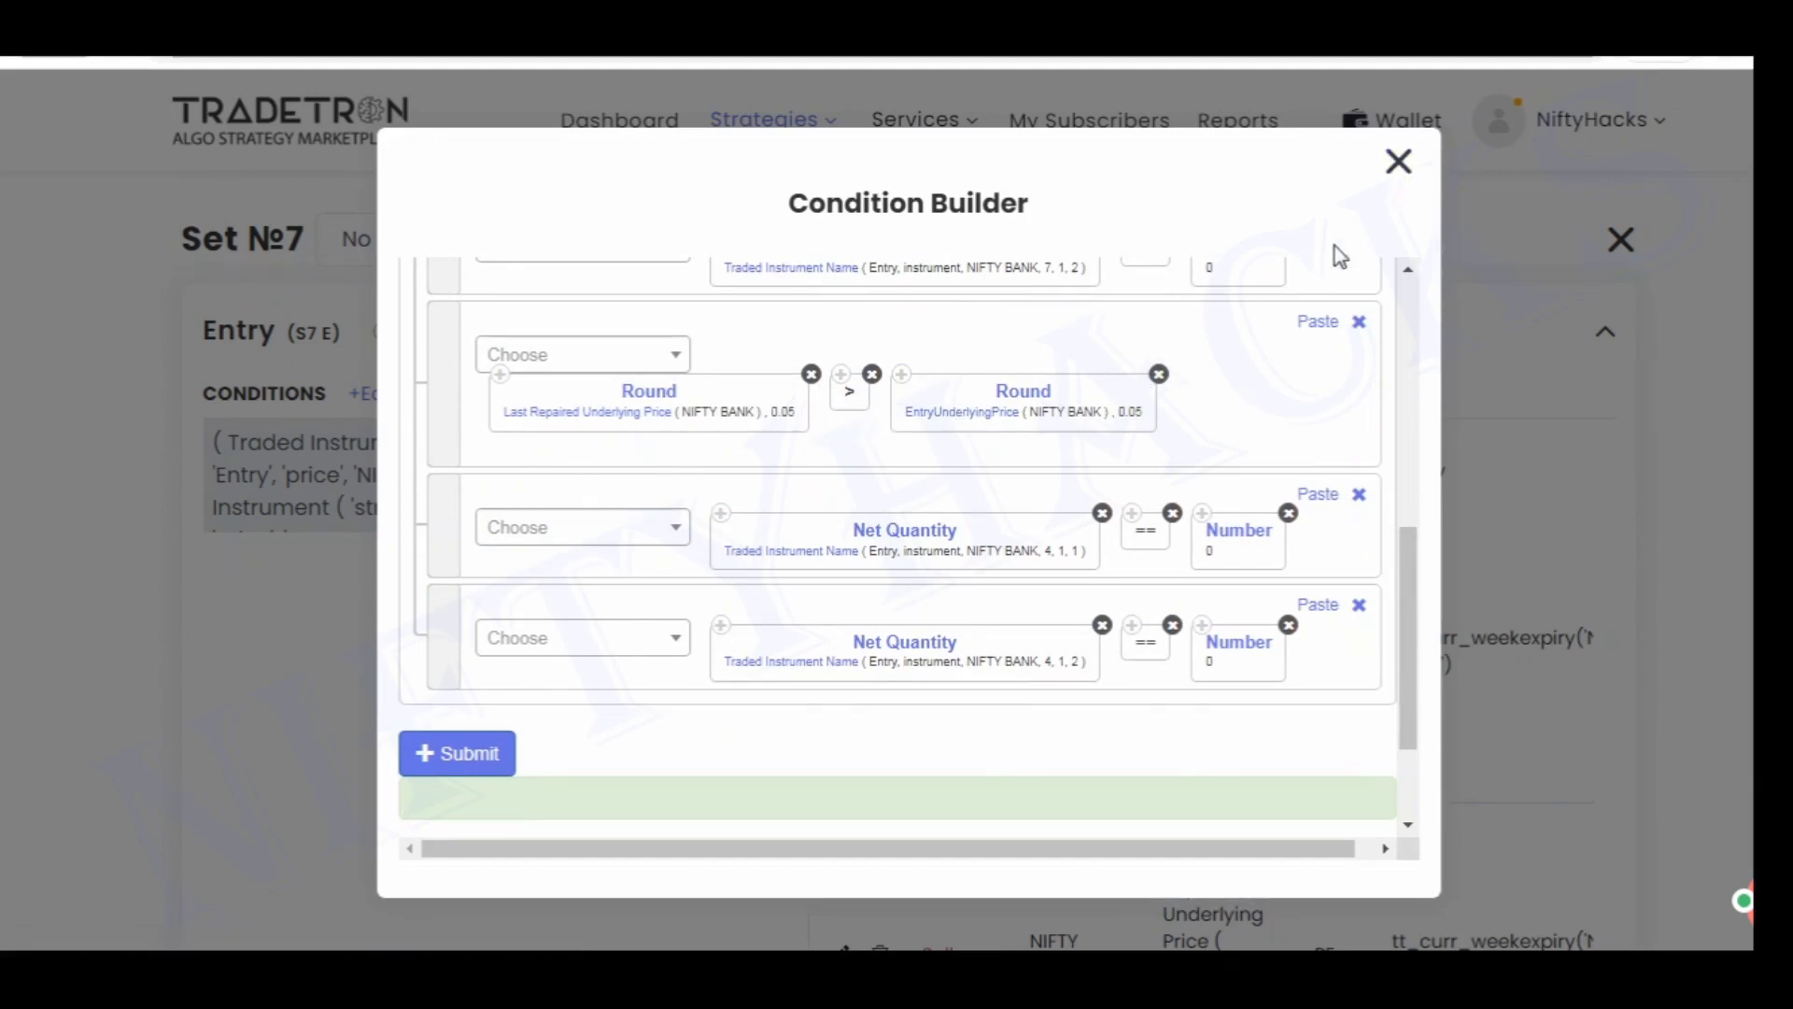
left_click(1400, 166)
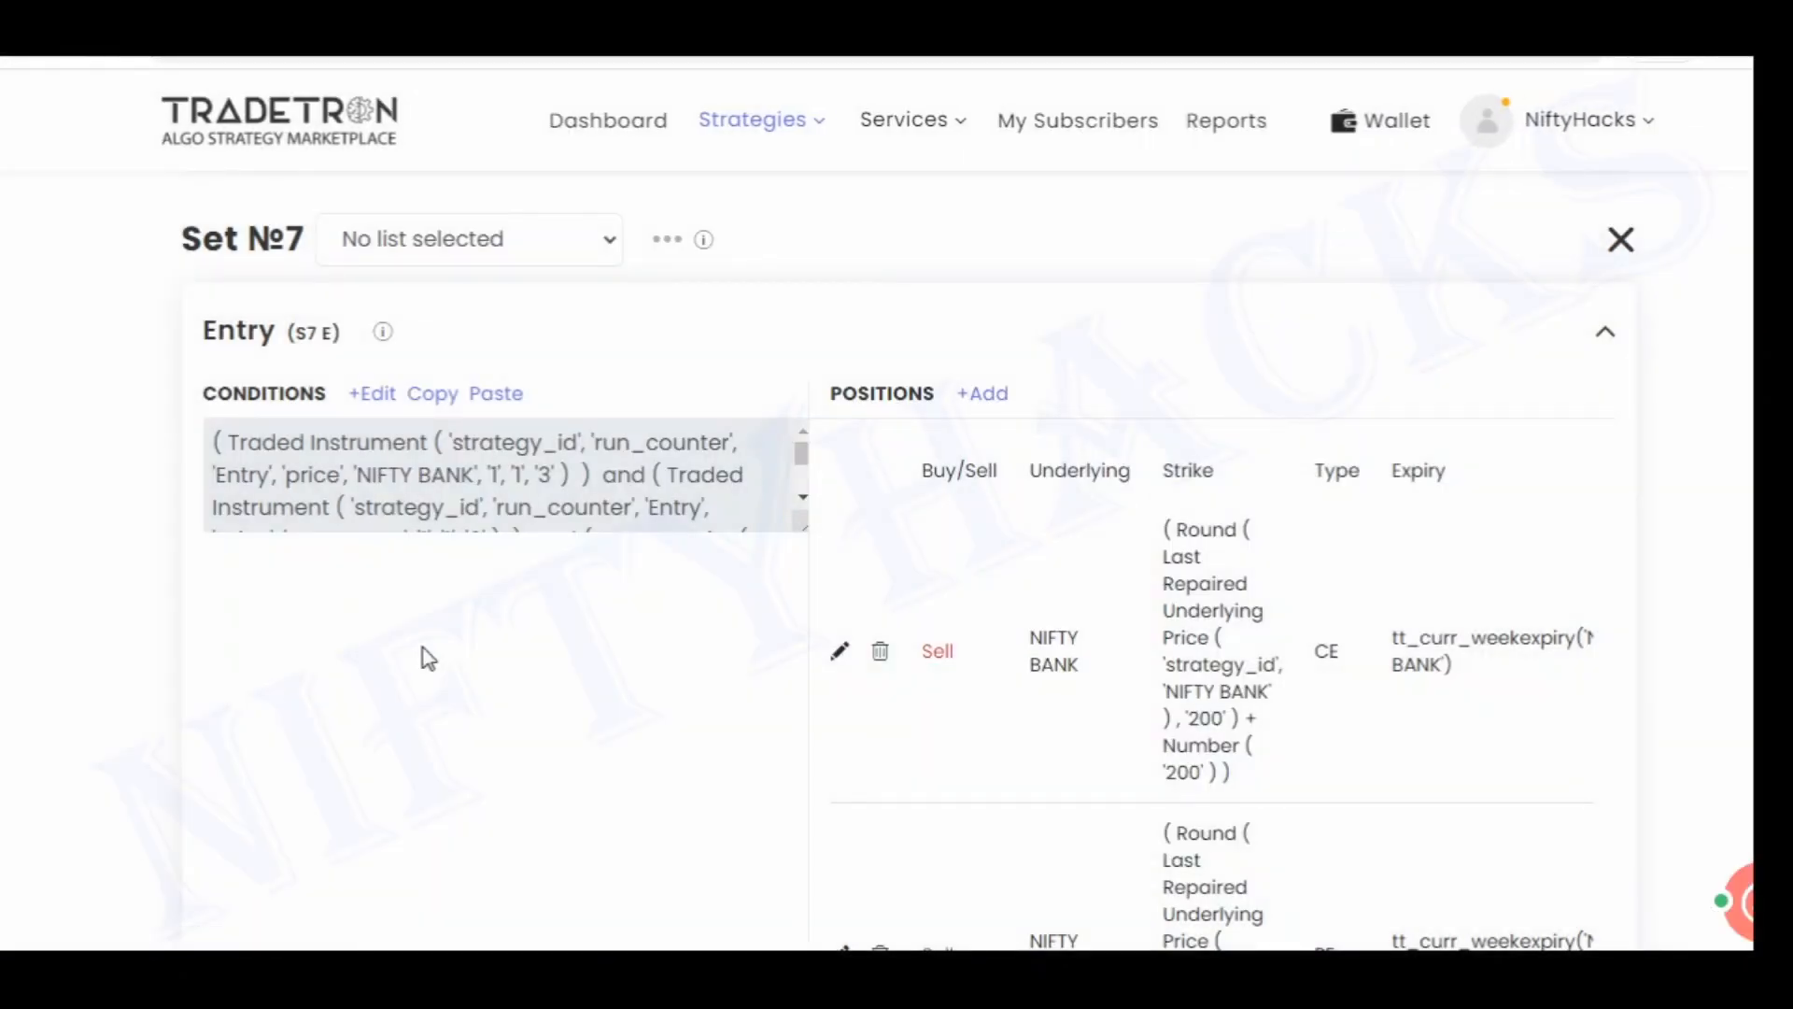
scroll(428, 658, "down", 2)
scroll(679, 620, "down", 2)
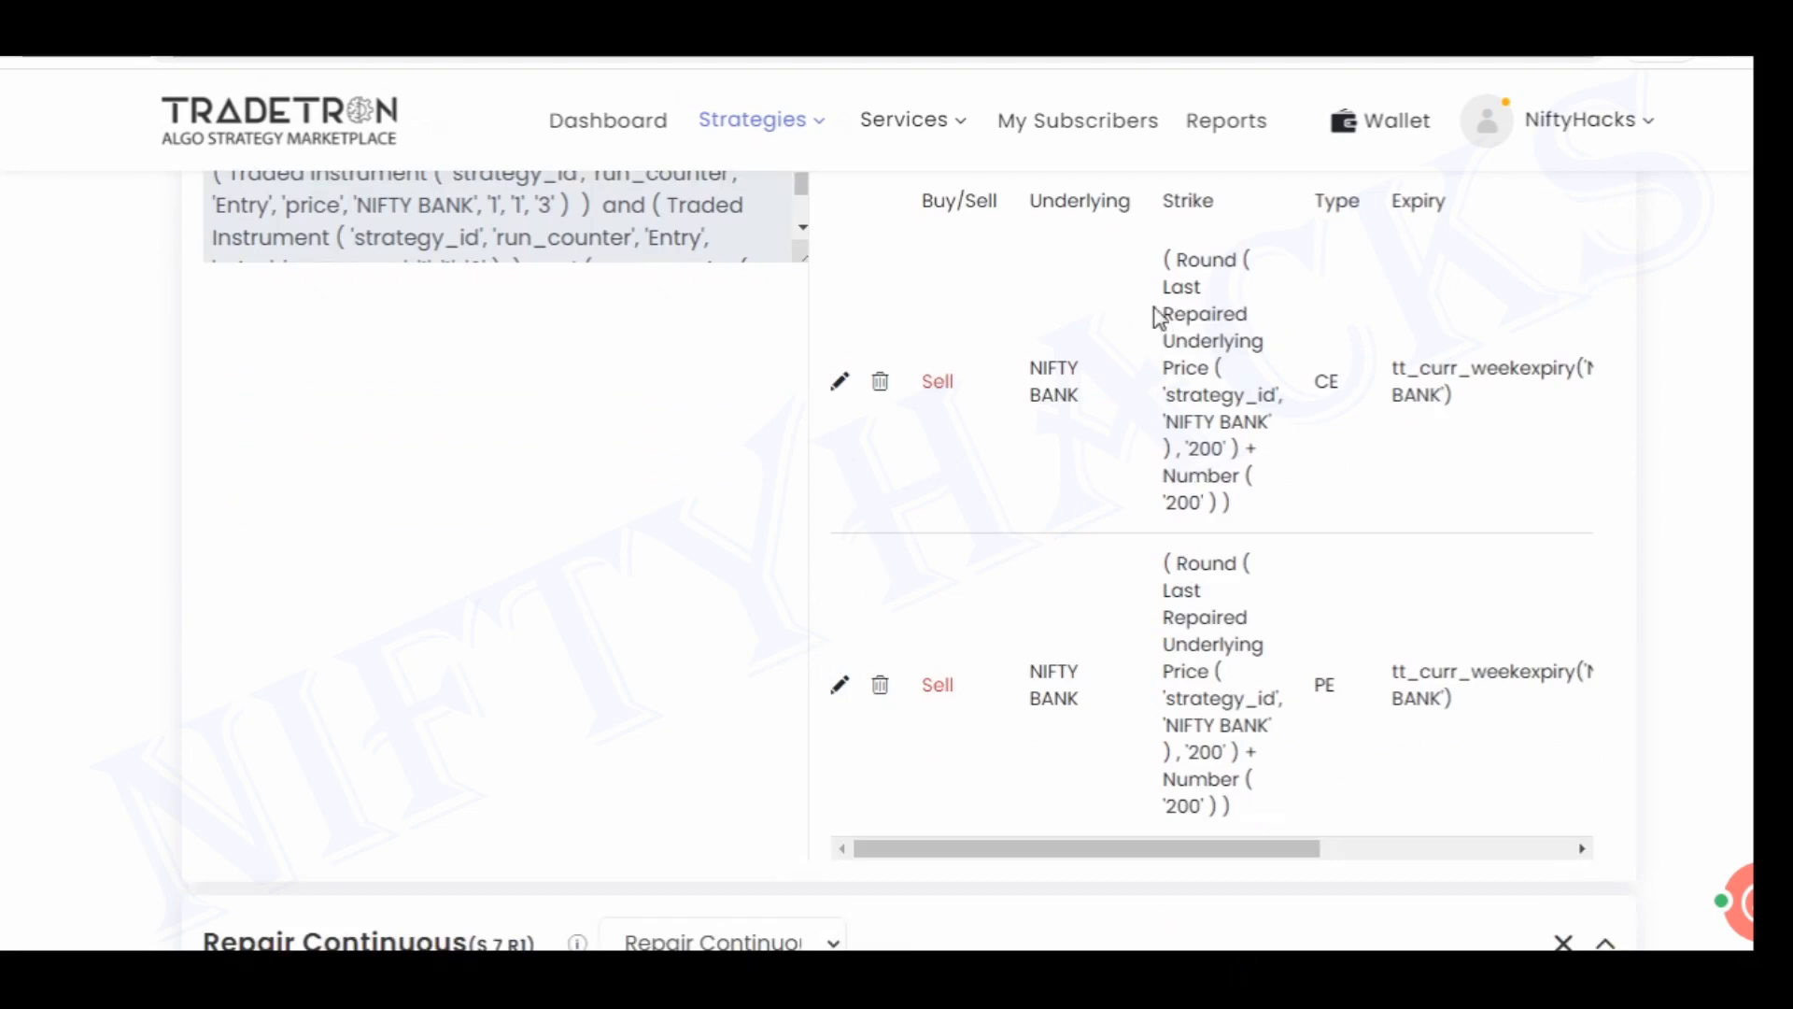
Review Set 7's Repair Continuous conditions, covering Net Quantity, Positions Detail and the LTP comparisons against the traded strike, and close them without changes
scroll(713, 473, "down", 10)
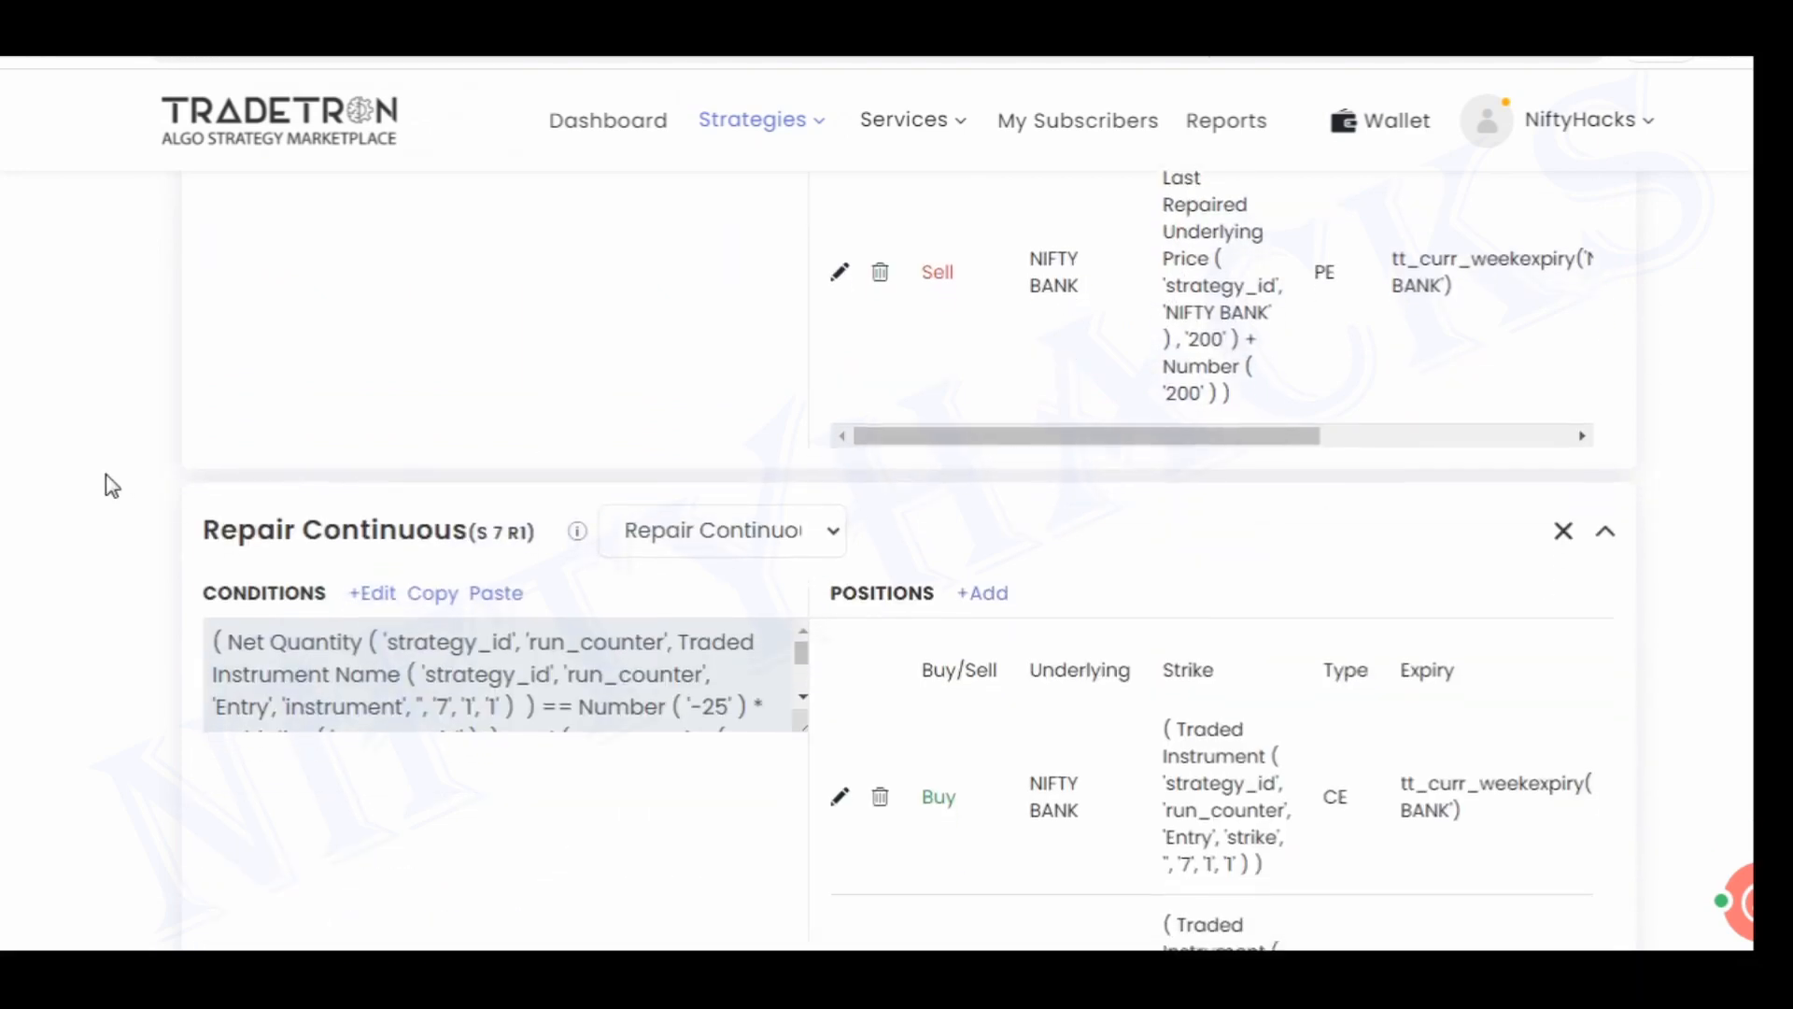
left_click(373, 333)
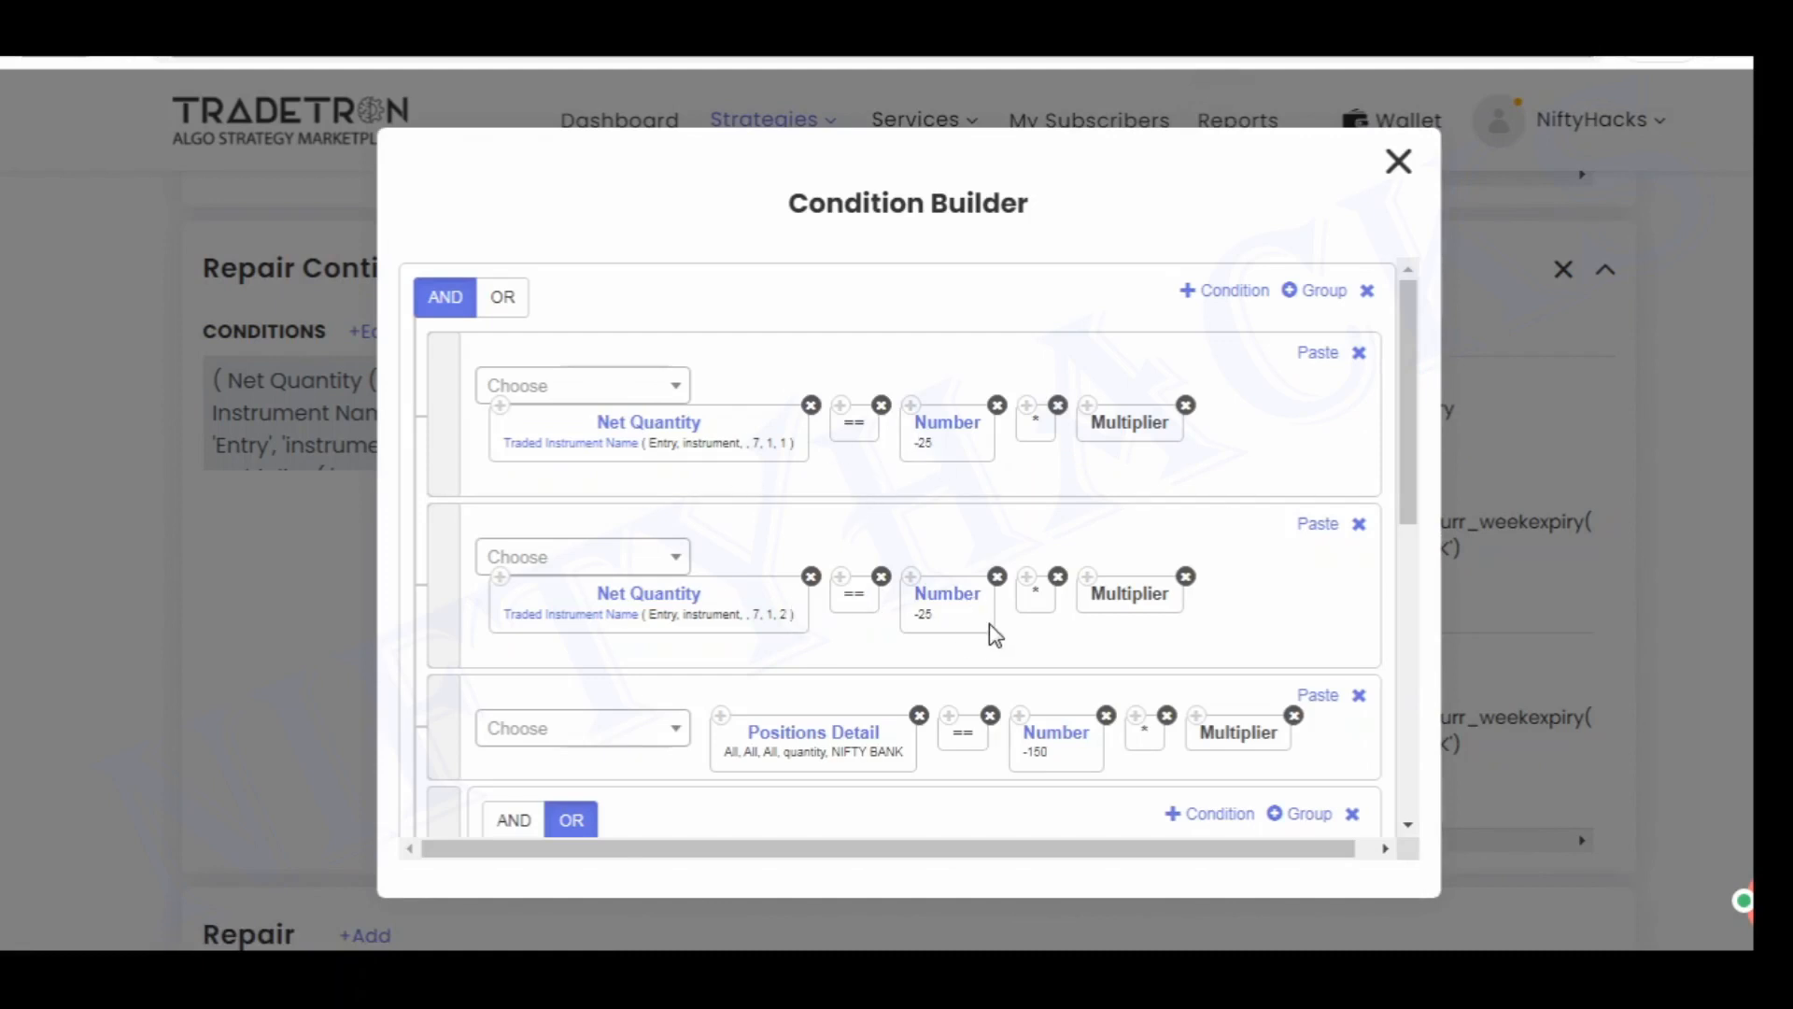
left_click_drag(1409, 433, 1413, 595)
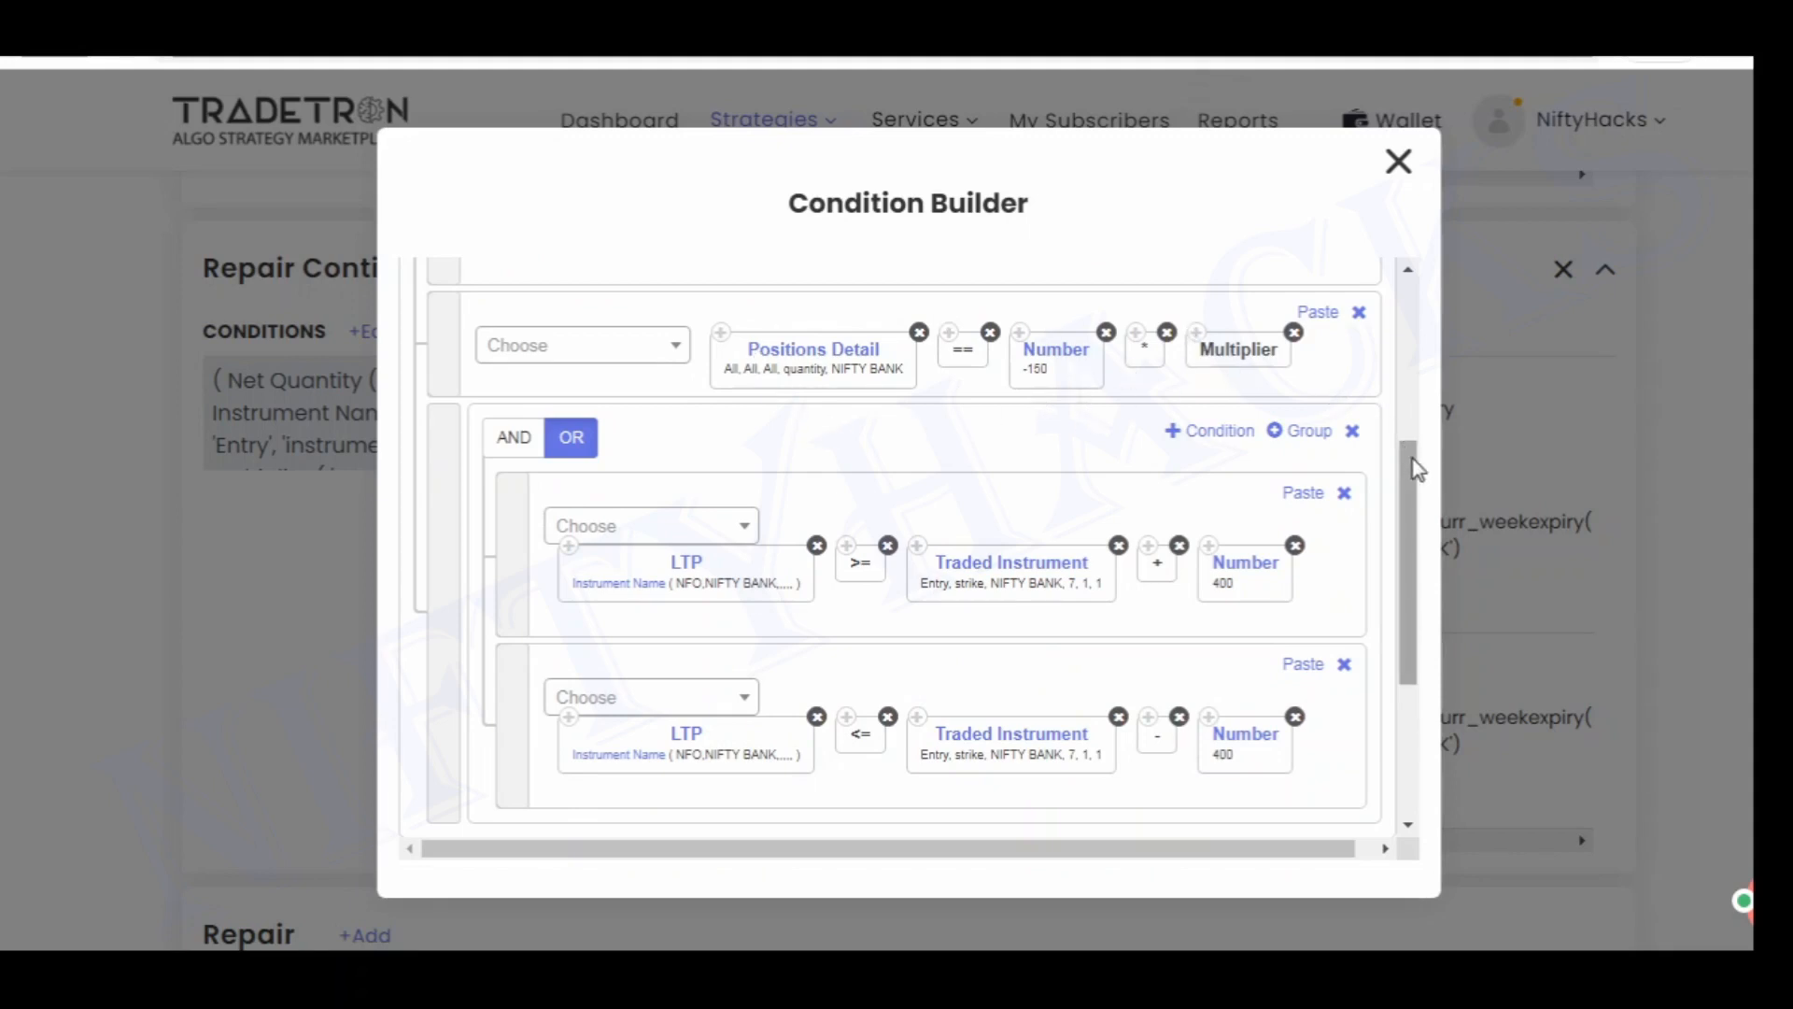
left_click_drag(1417, 467, 1410, 508)
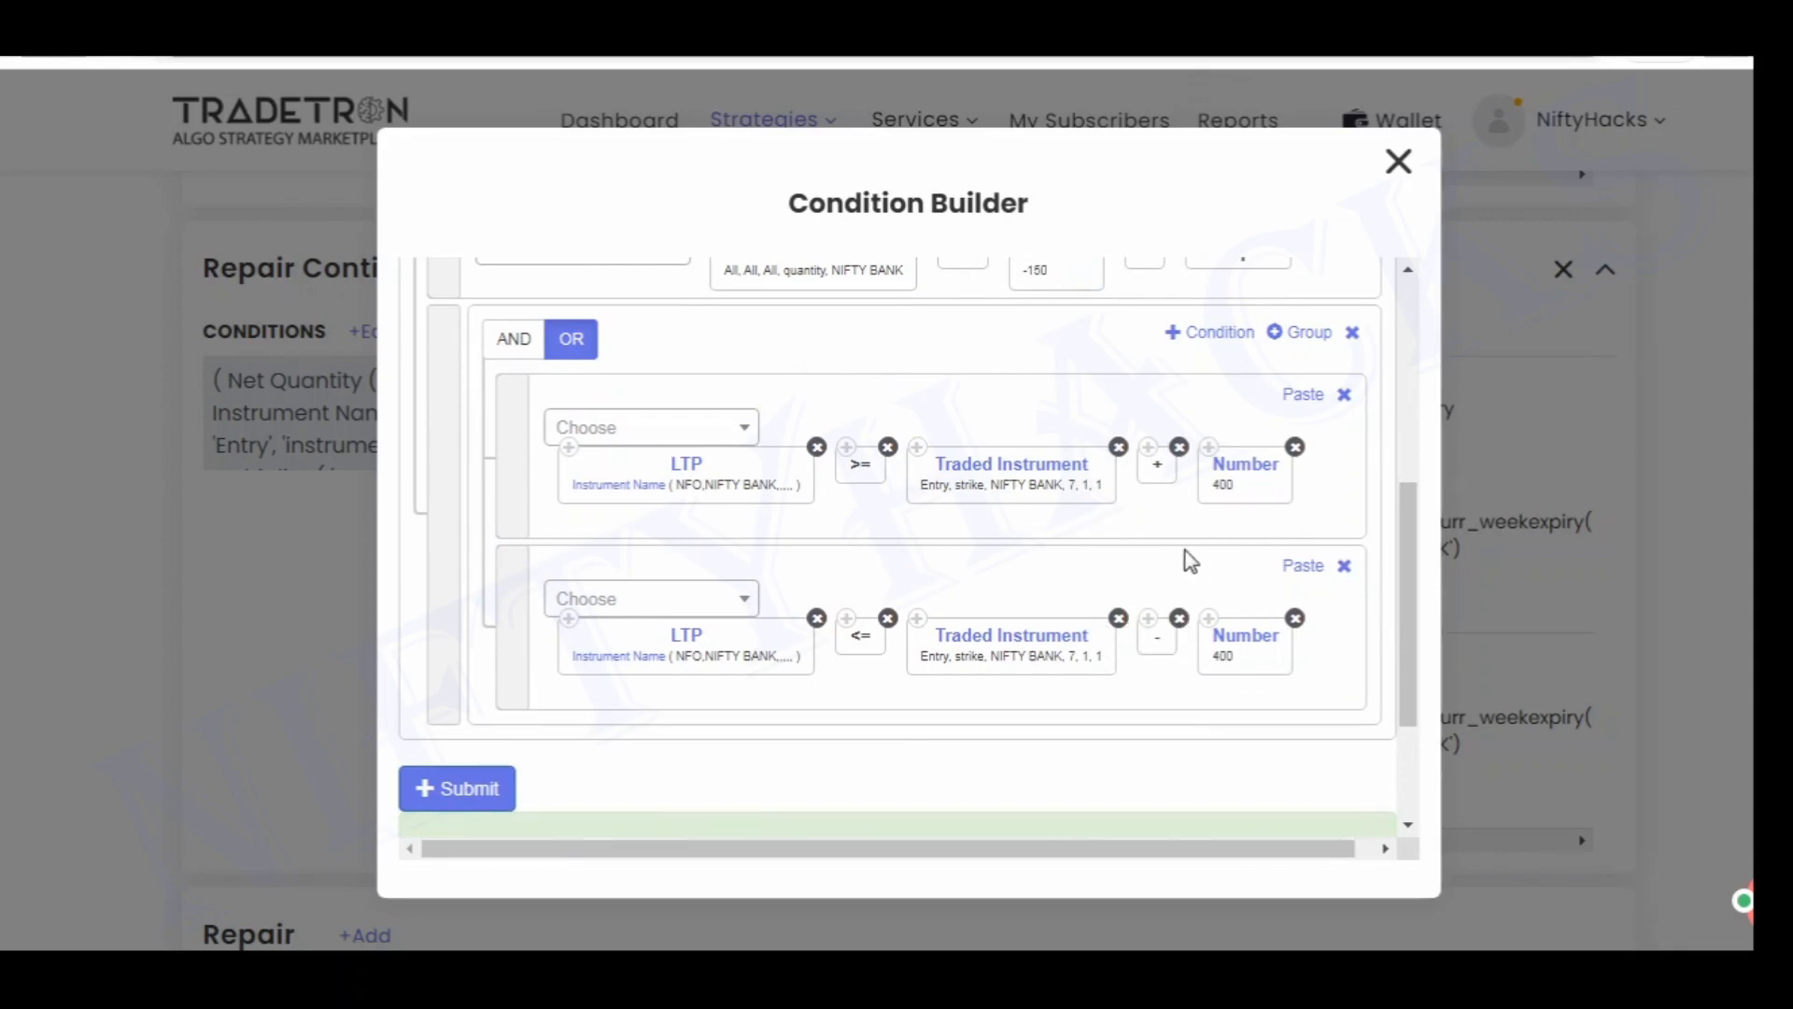
left_click(1395, 166)
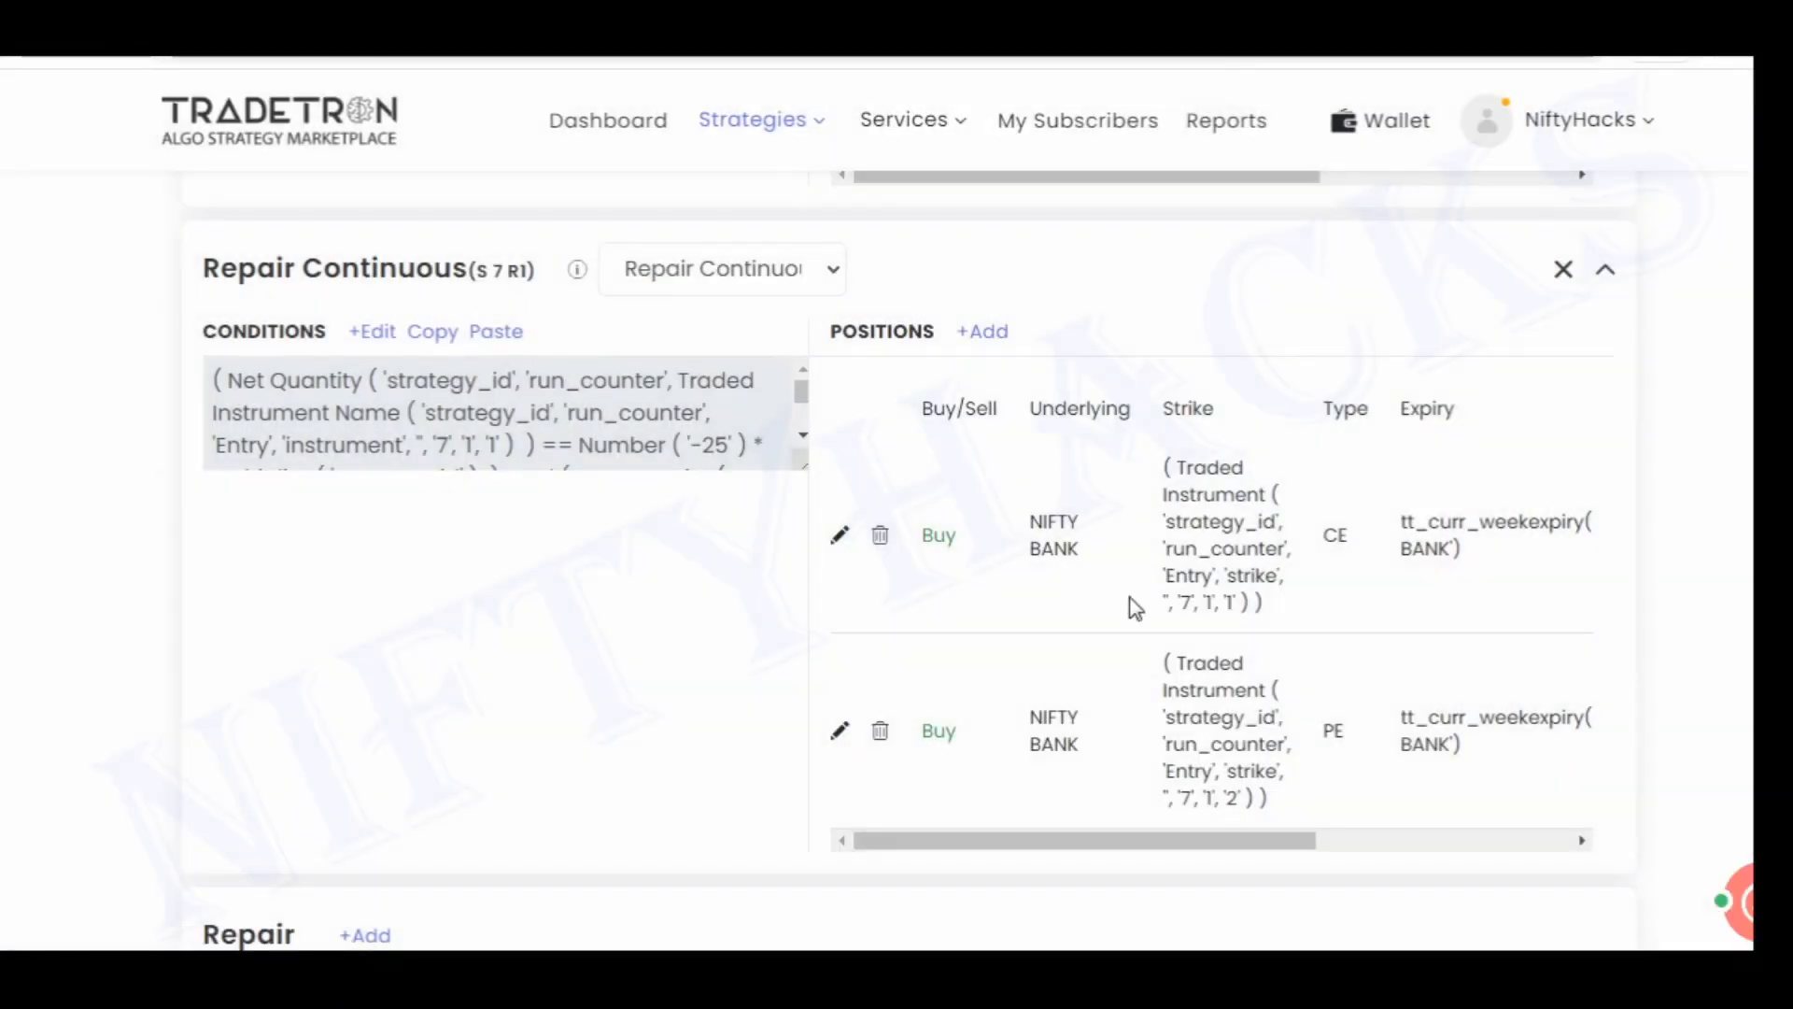
Review the Universal Exit conditions, covering the time limit, the PNL stop loss and the expiry and non-expiry day profit targets, and close them unchanged
scroll(451, 699, "down", 13)
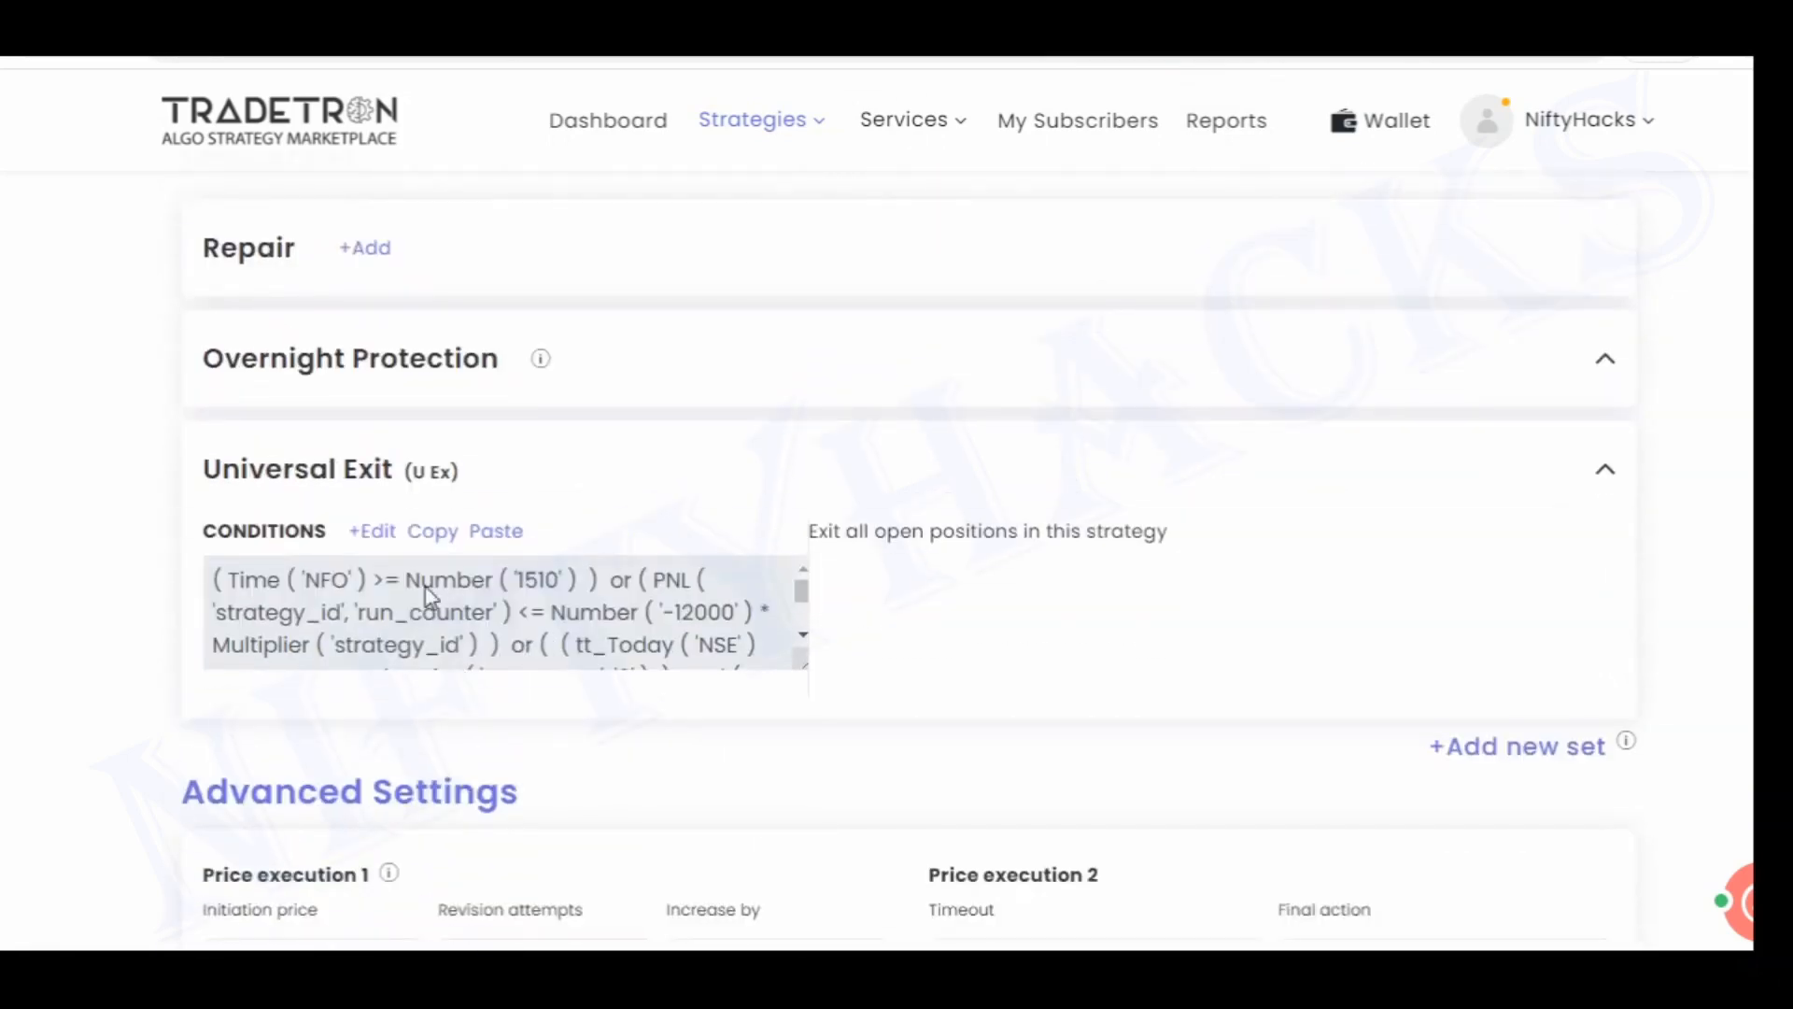
left_click(366, 531)
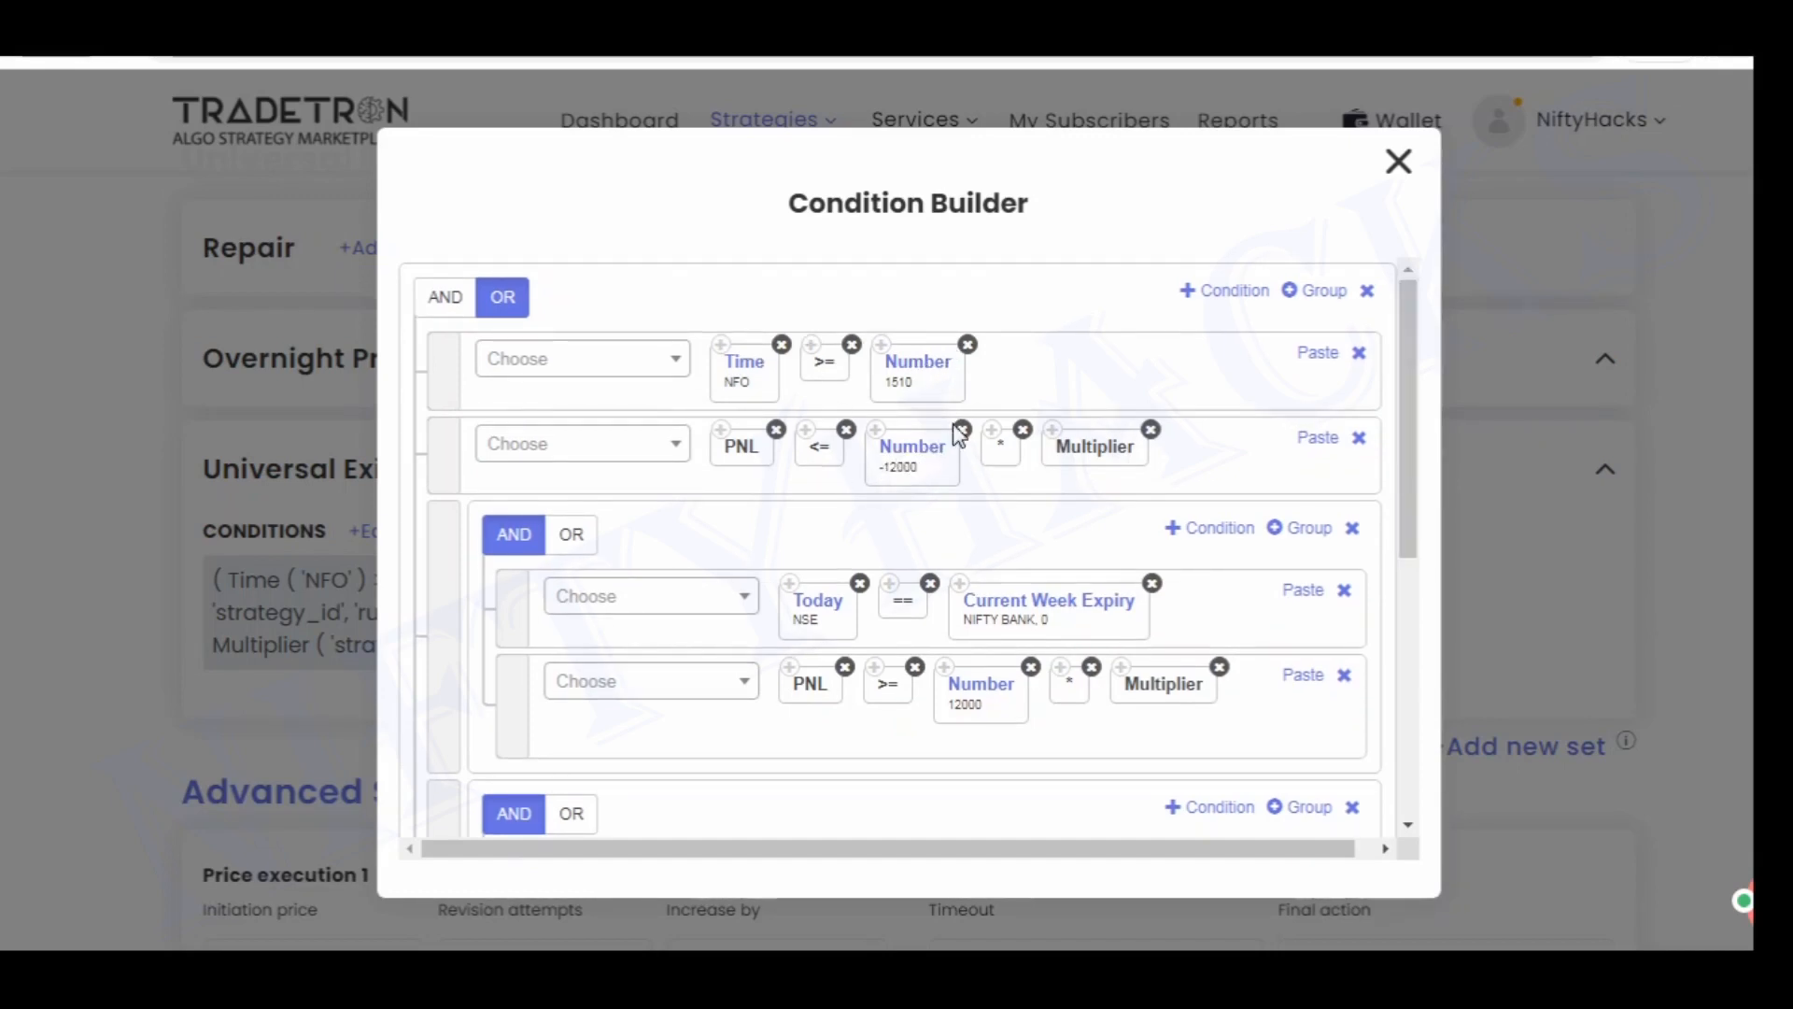
left_click_drag(1408, 462, 1419, 579)
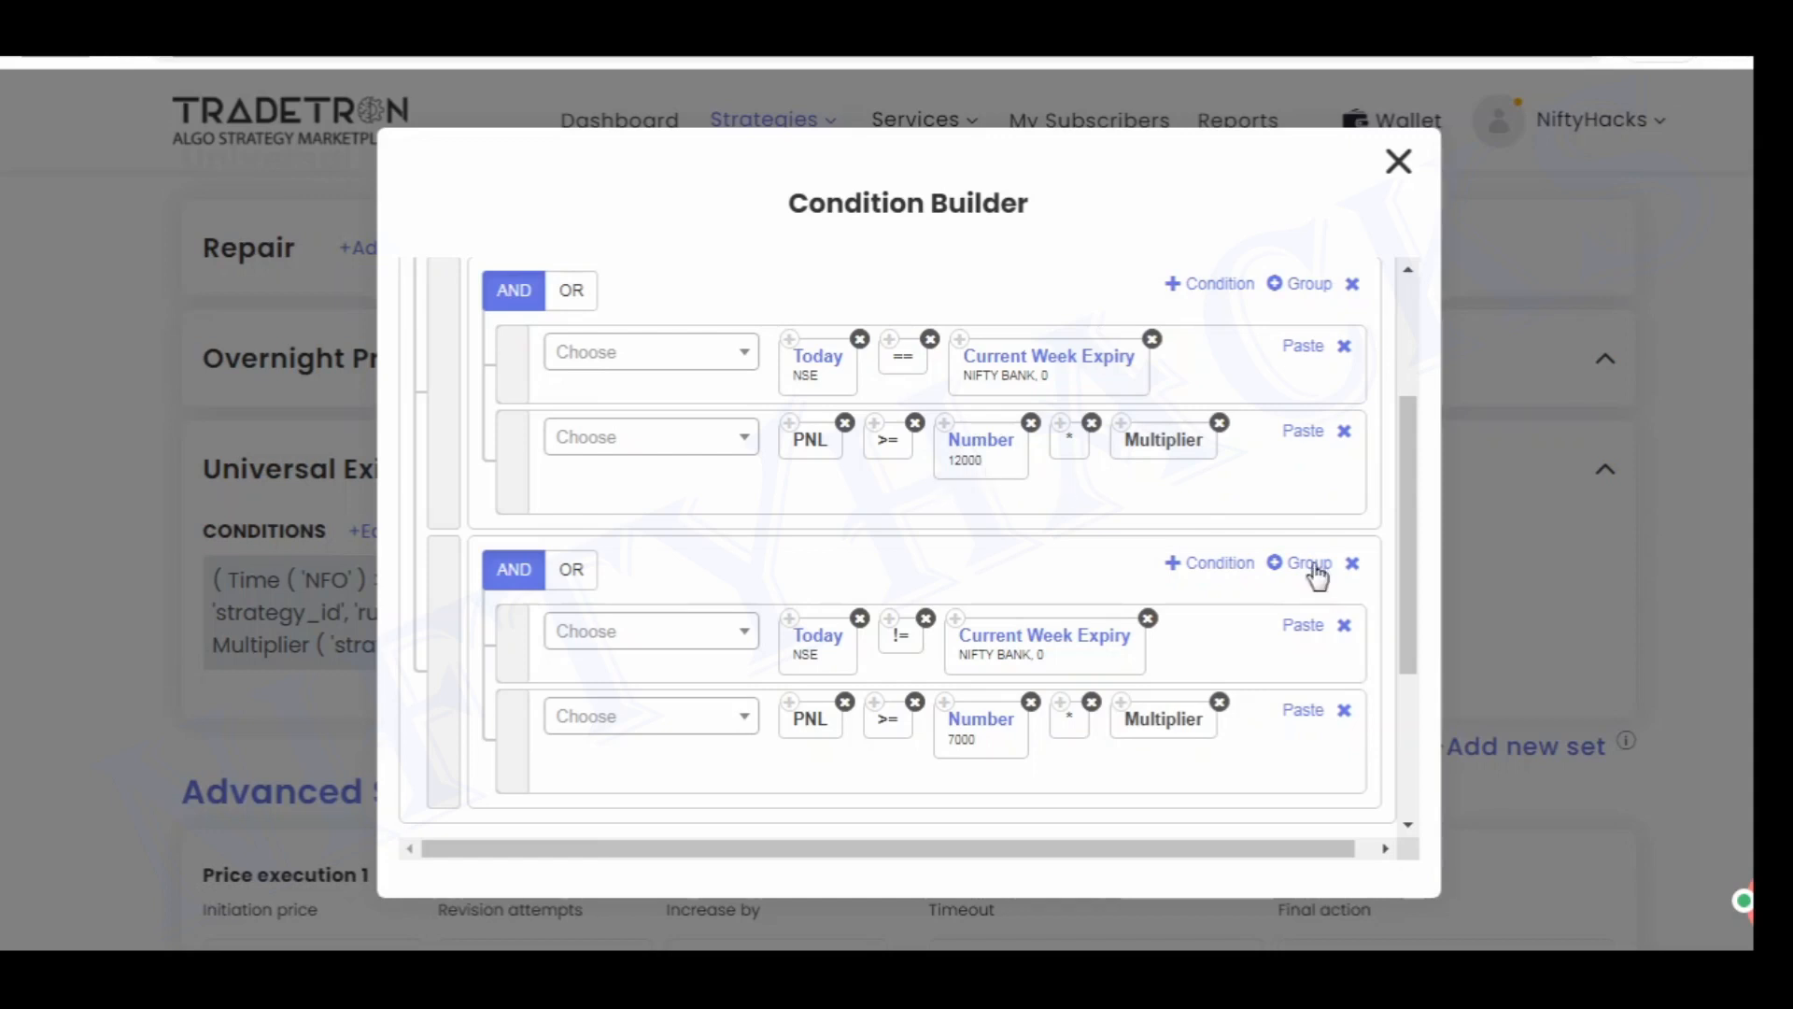
left_click_drag(1409, 549, 1415, 633)
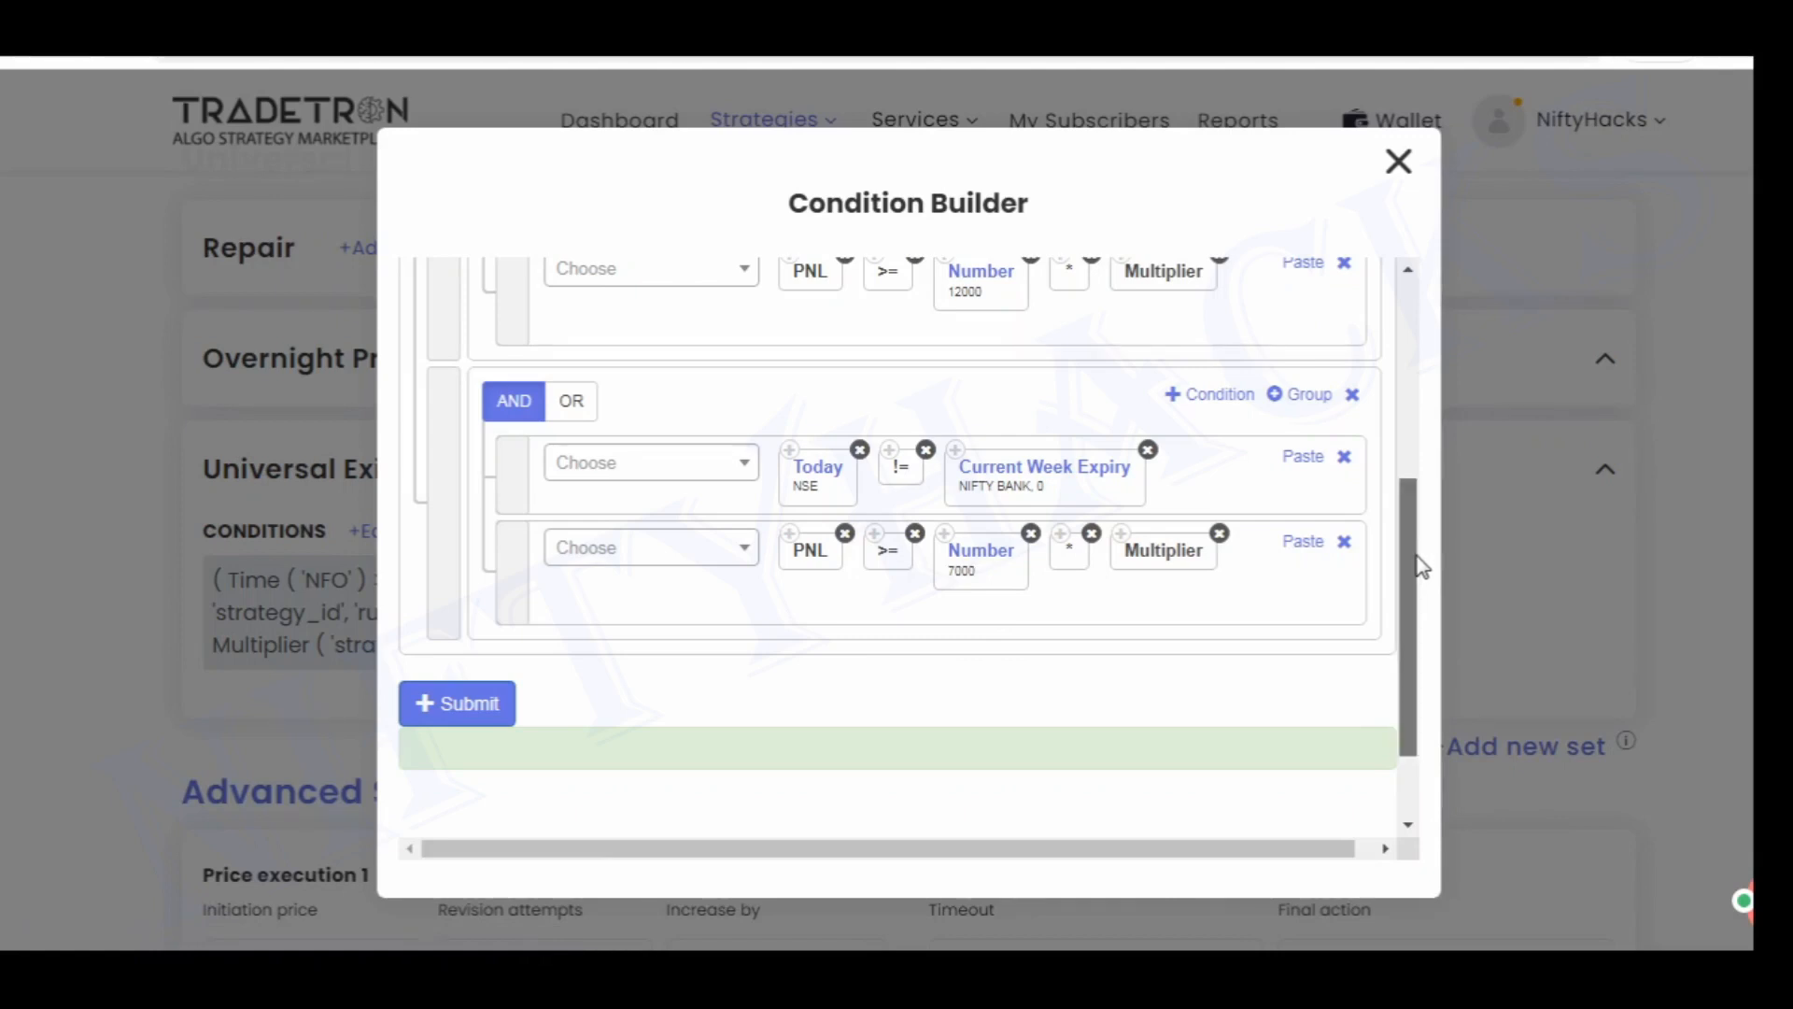
left_click_drag(1419, 565, 1412, 344)
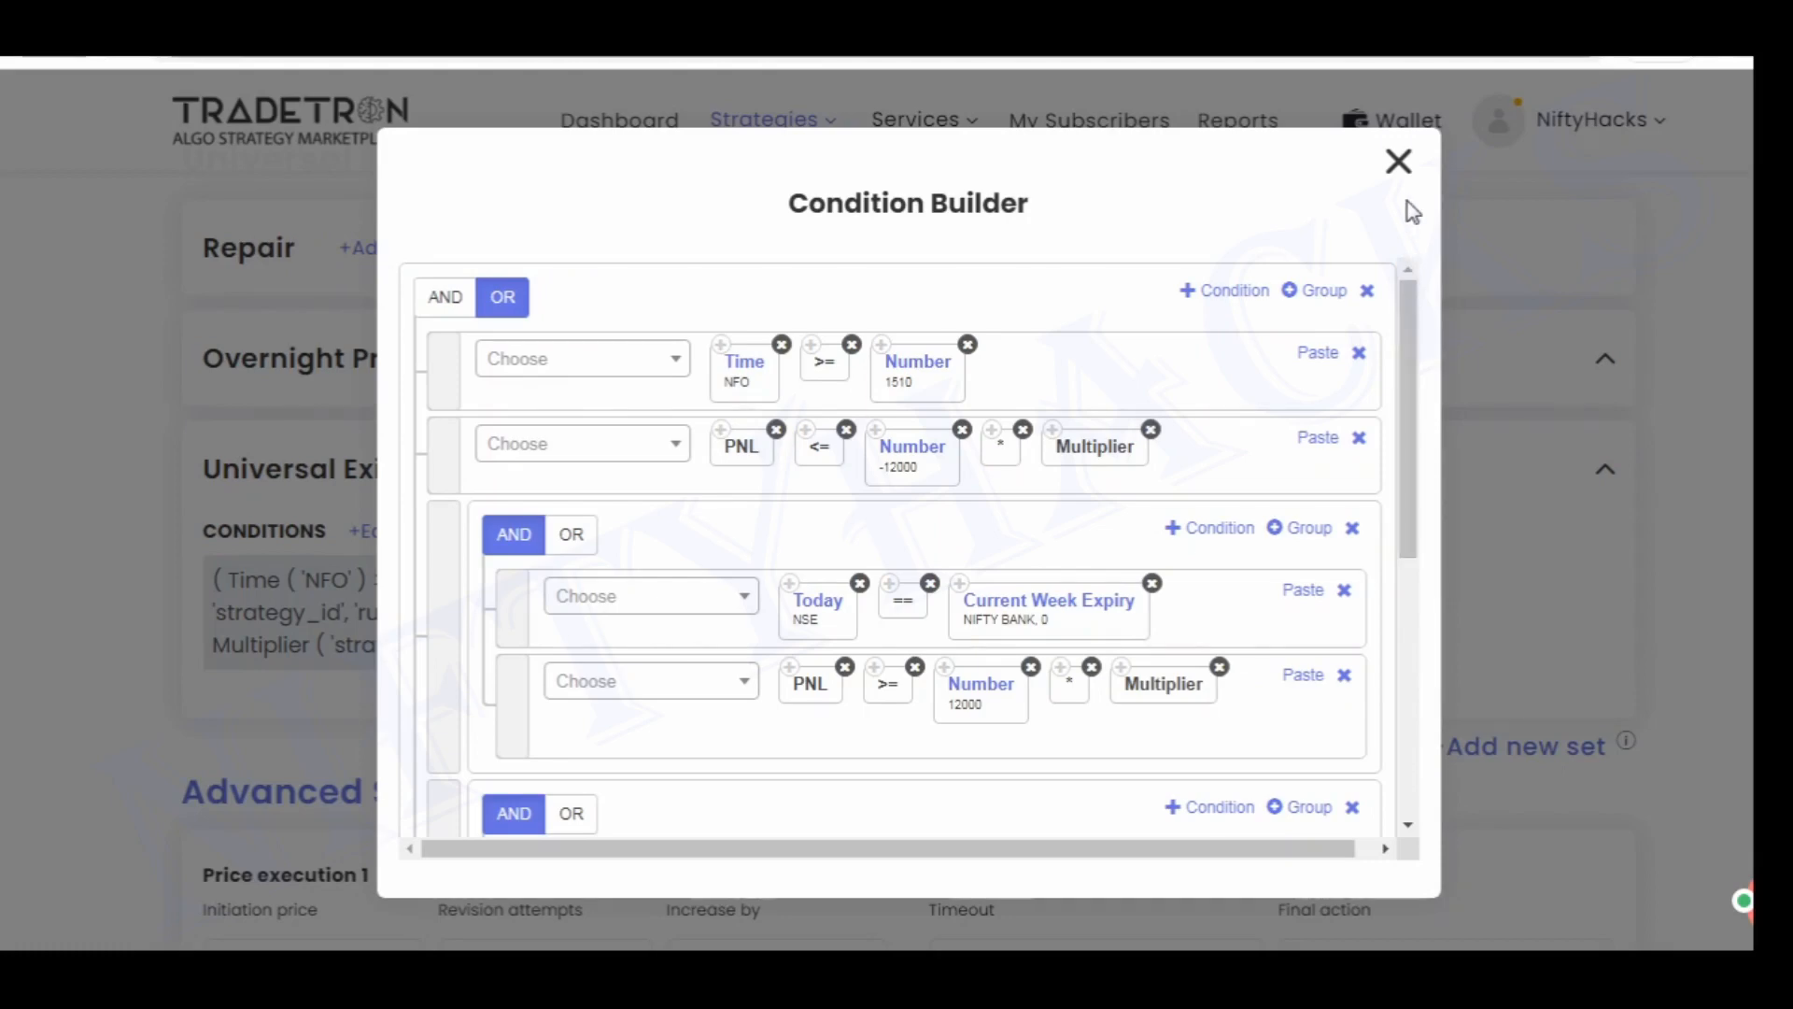
left_click(1404, 165)
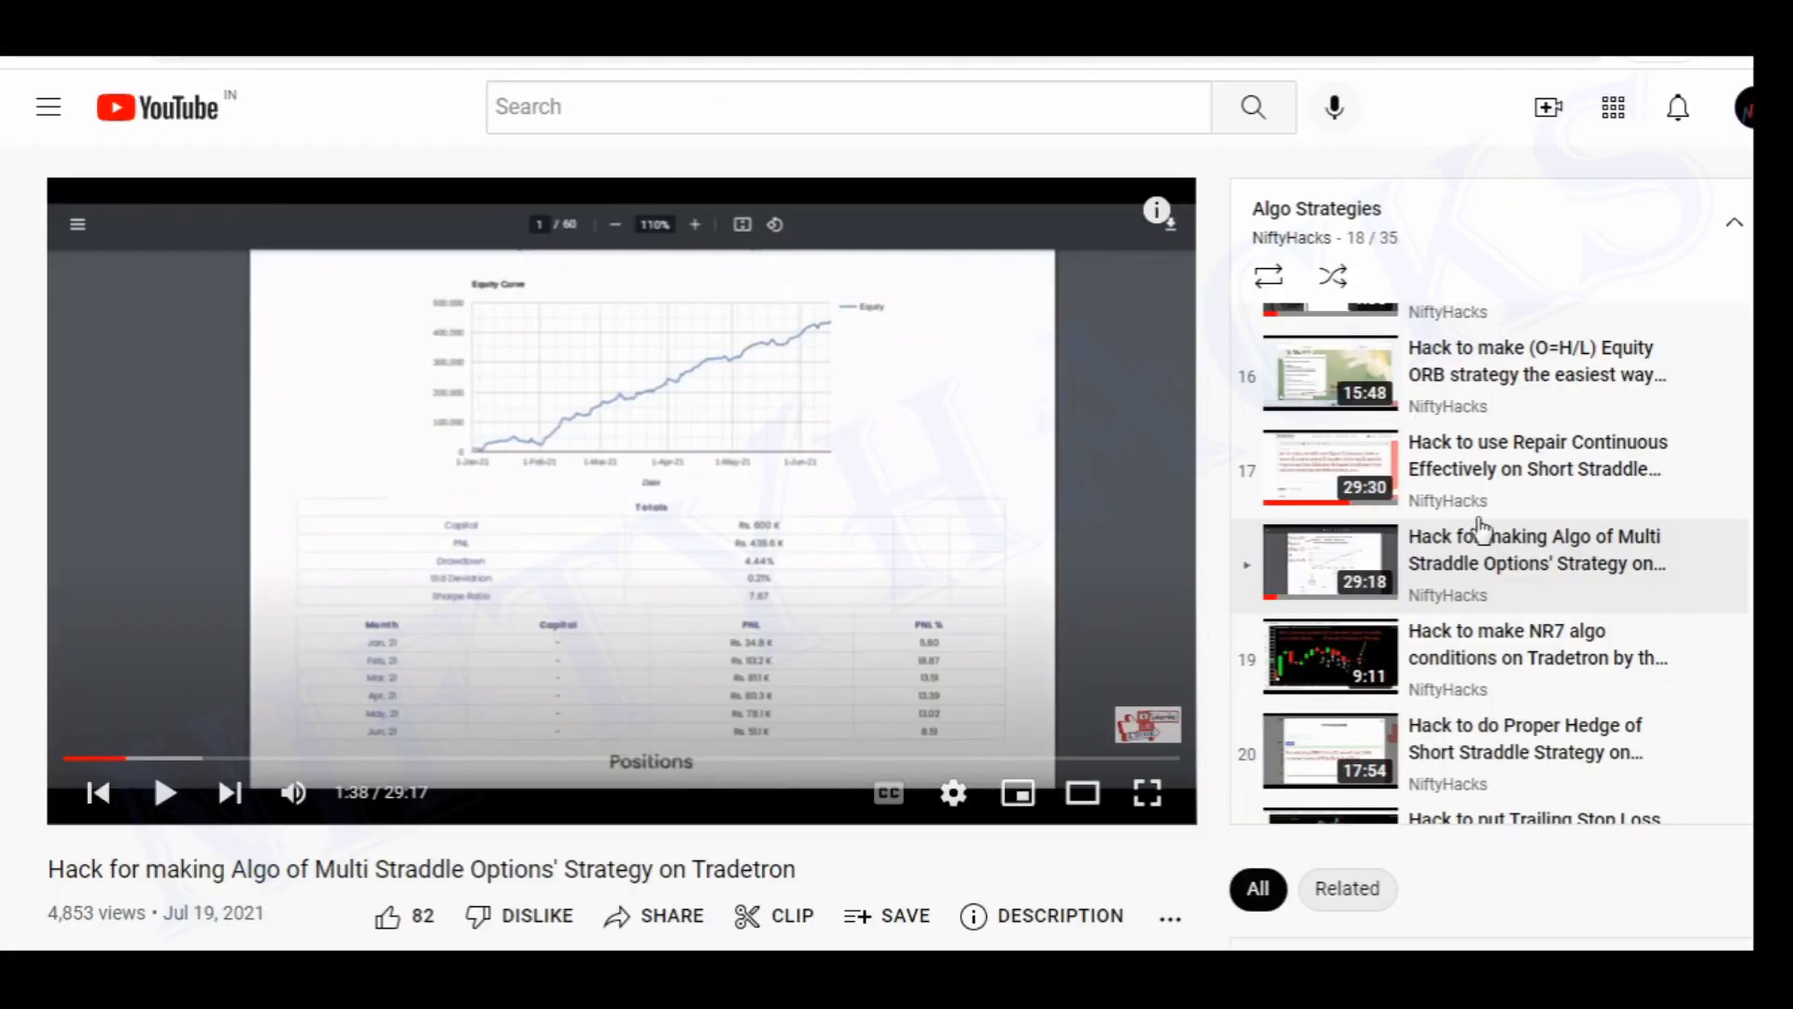
Find the video on adding hedges to a Tradetron algo strategy in the Algo Strategies playlist on YouTube
scroll(1481, 523, "up", 10)
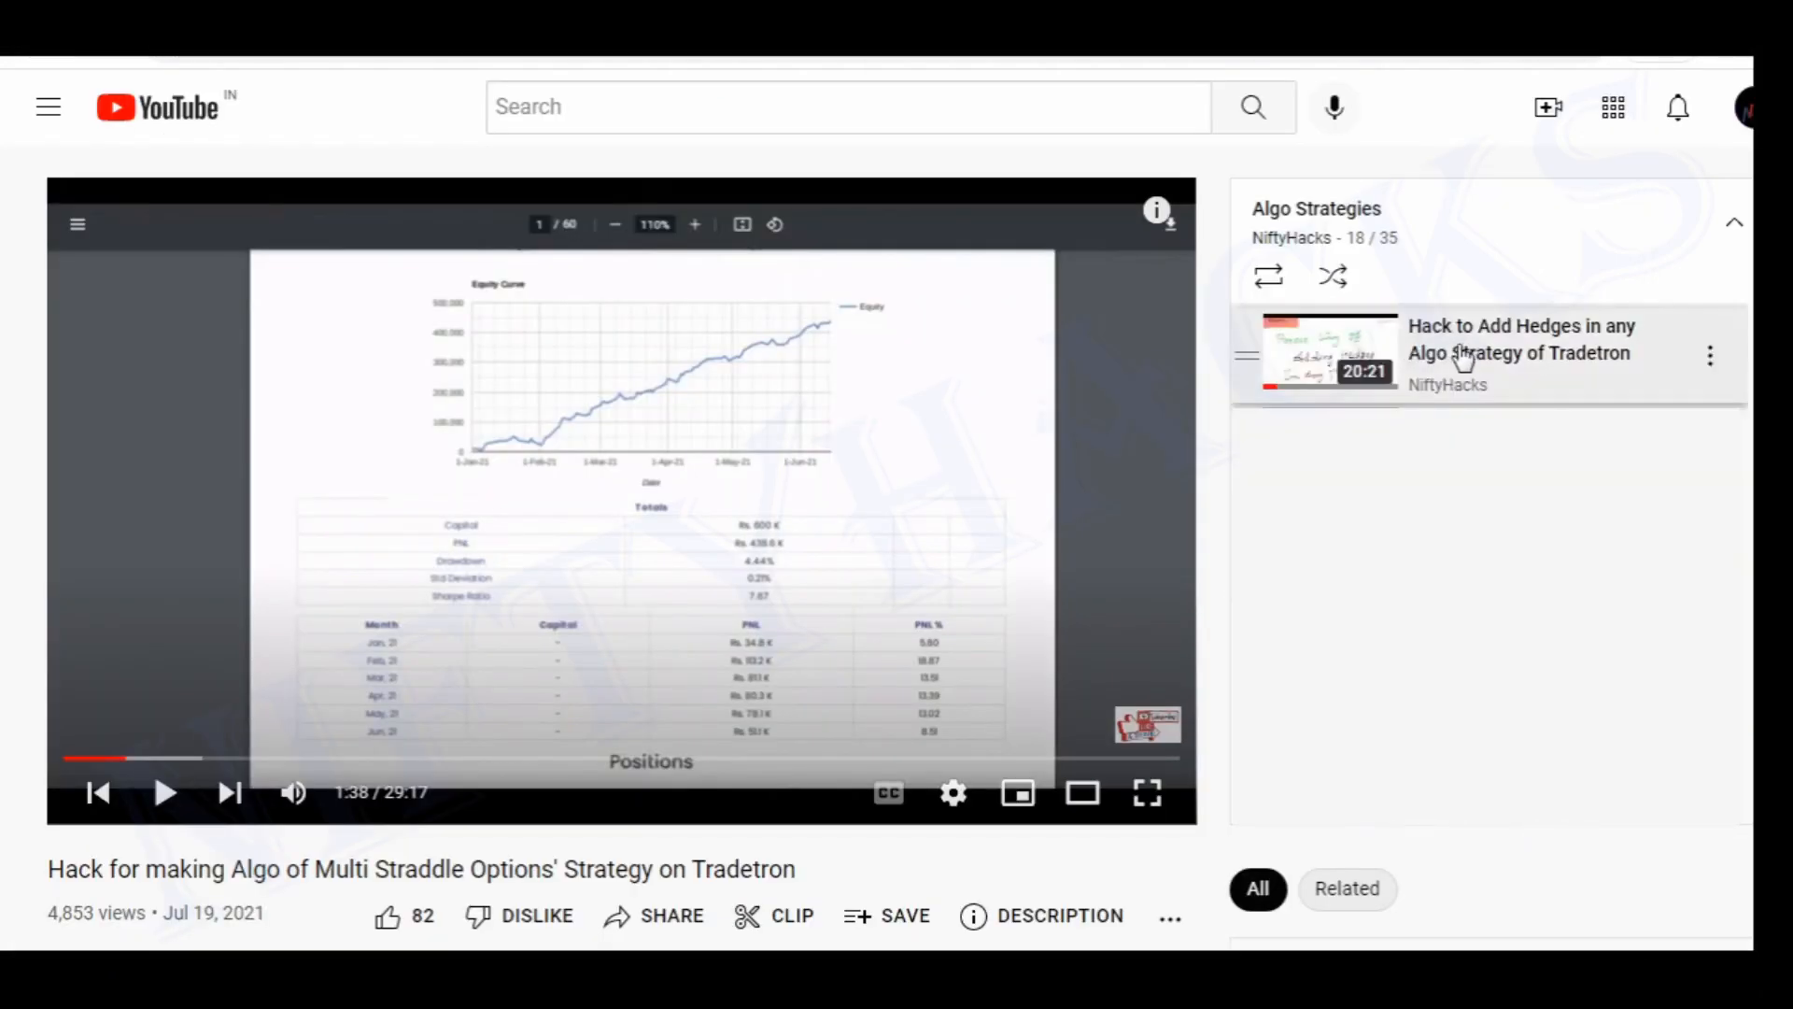
Examine the strategy's Advanced Settings in Tradetron, including price execution, tranching, reactivation, required capital, trade timing and rollover on expiry
scroll(1490, 530, "down", 7)
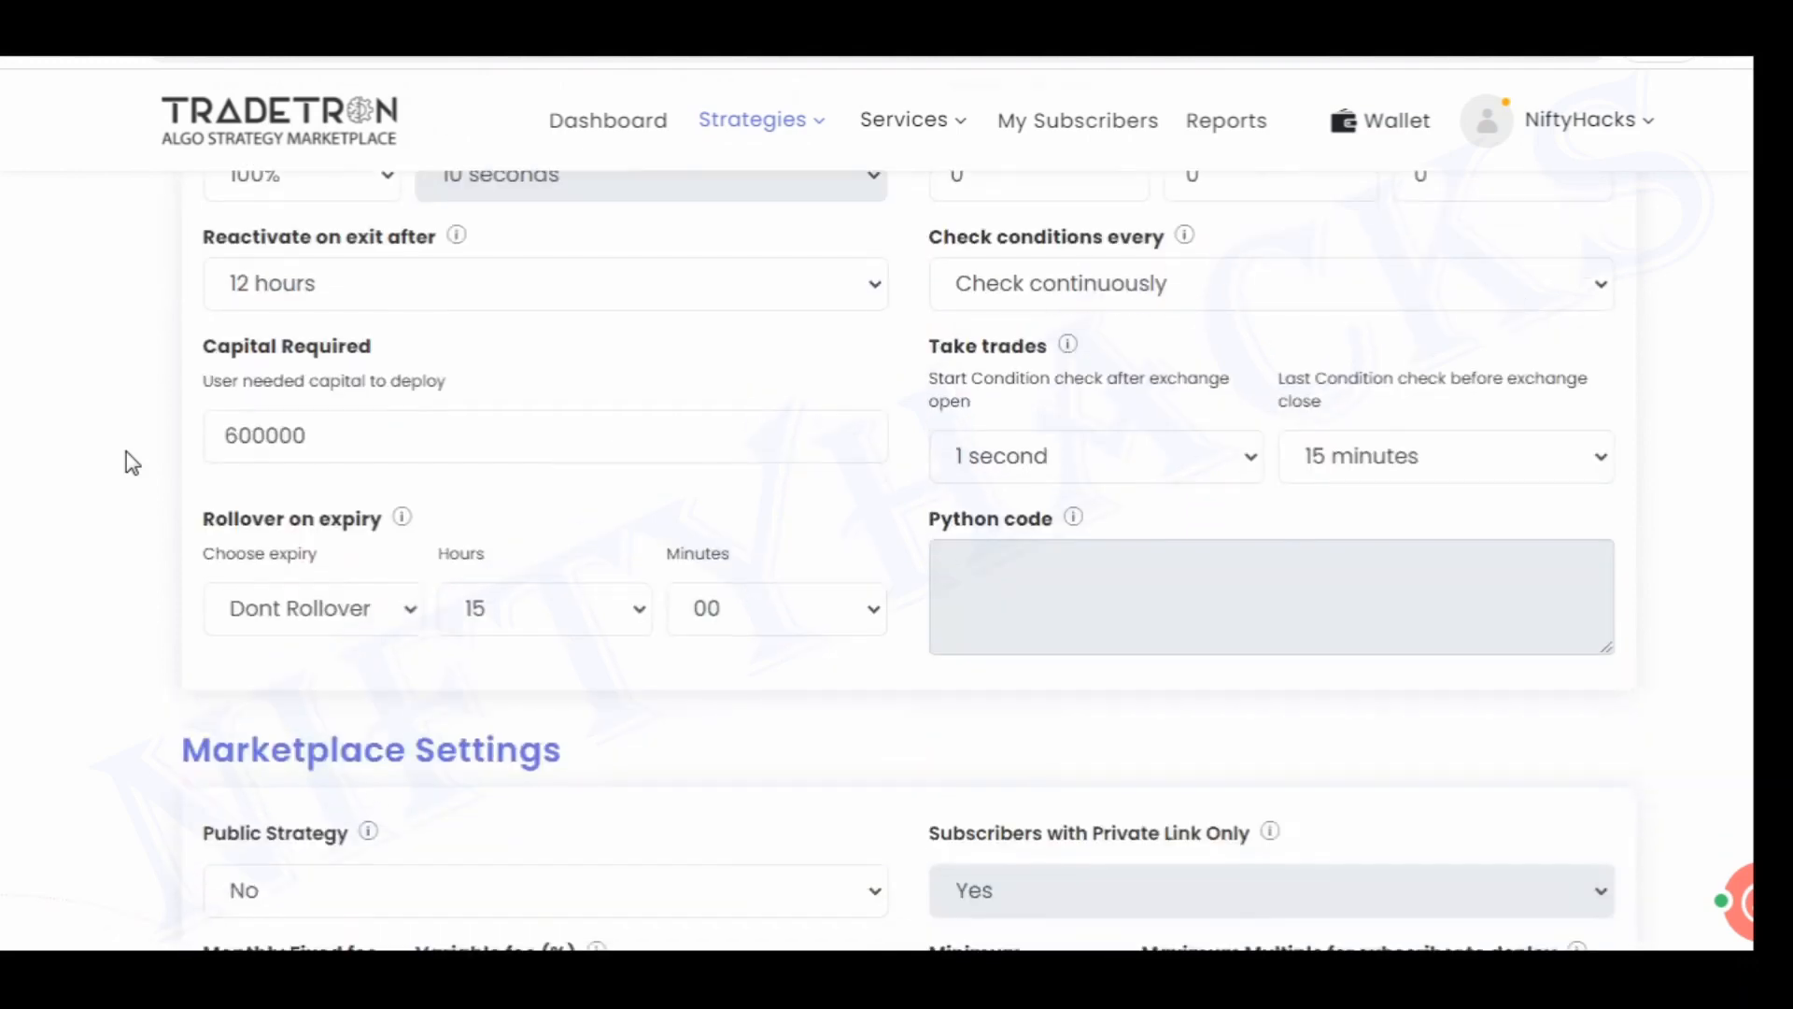
scroll(141, 361, "up", 2)
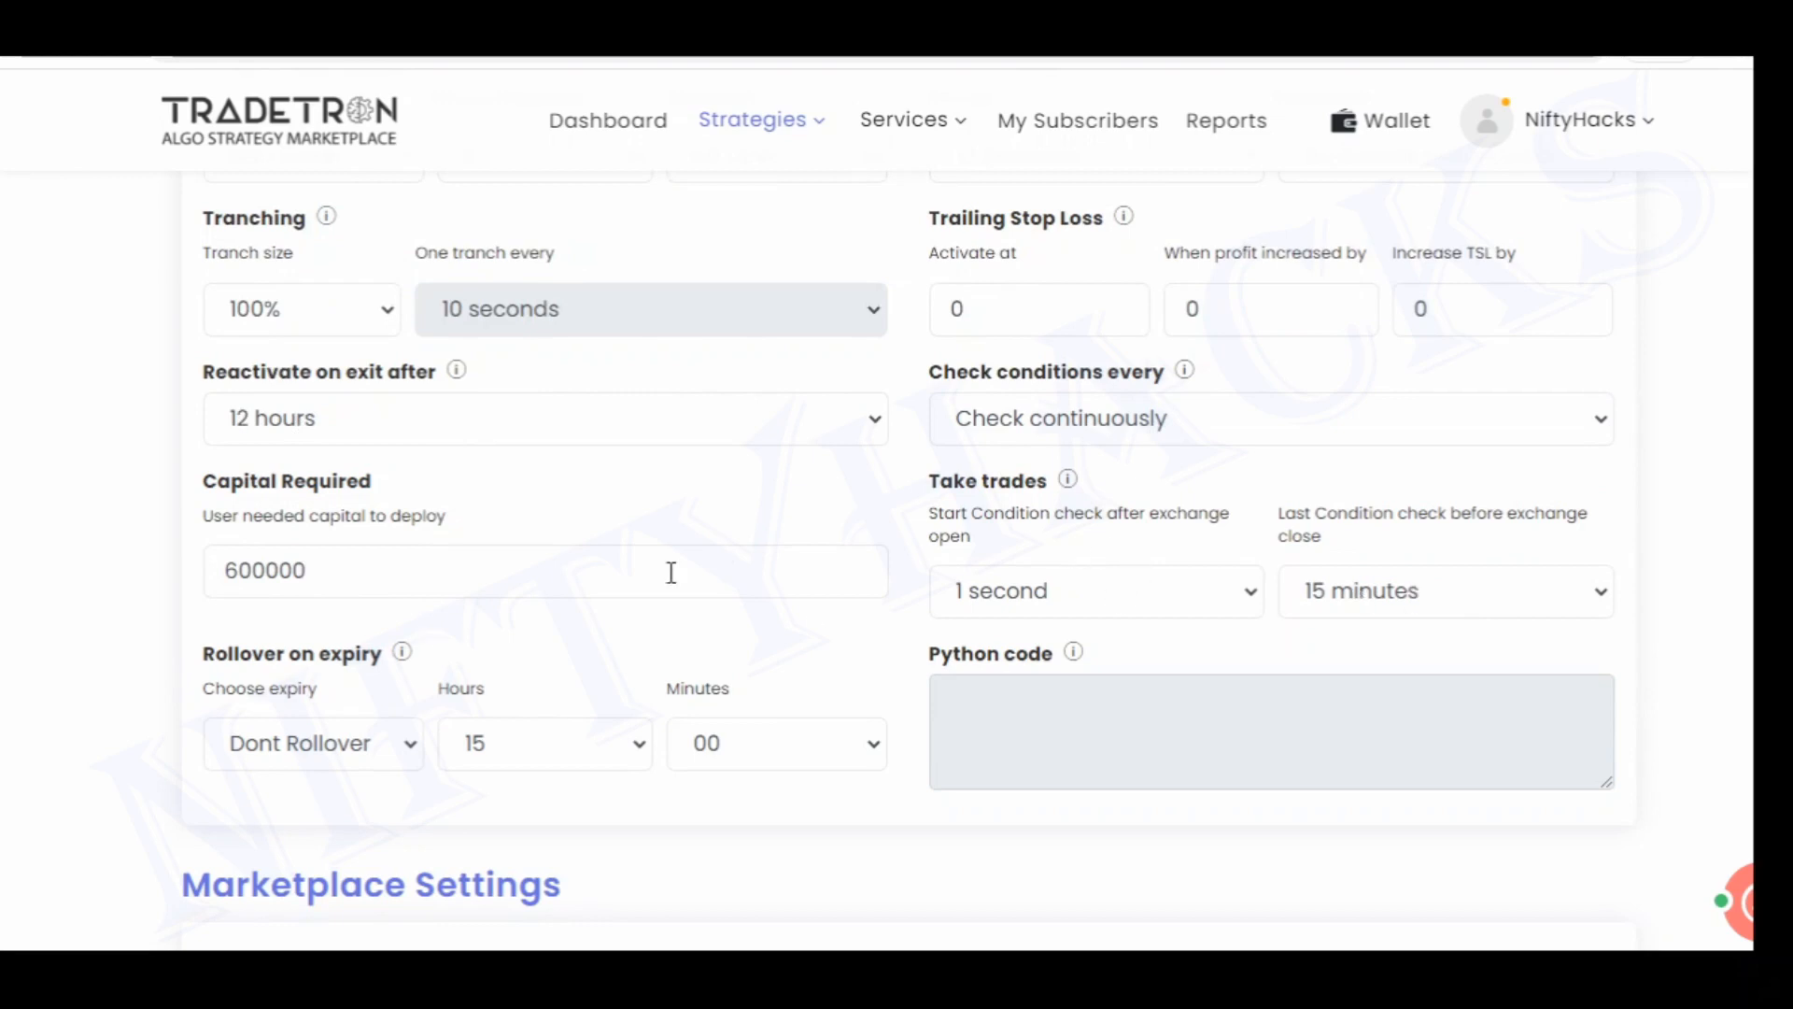
scroll(24, 594, "down", 5)
scroll(24, 593, "up", 6)
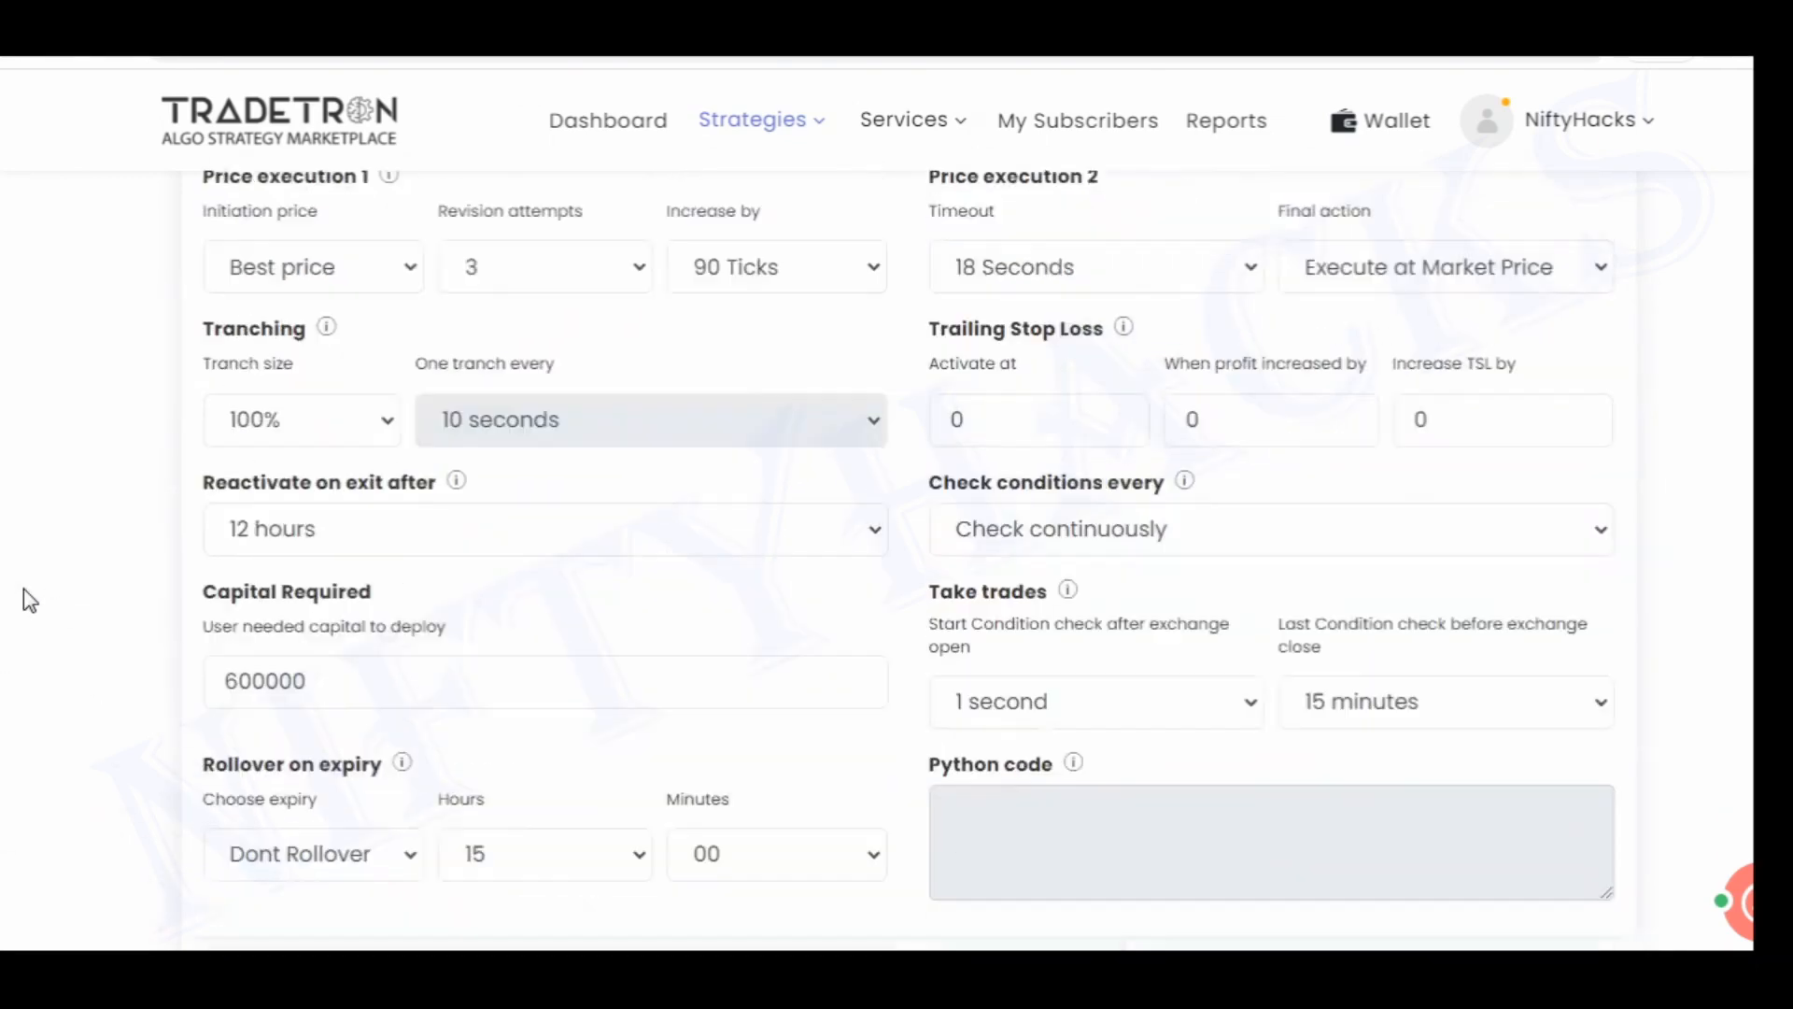
Look over the deployed RKAM strategies in Tradetron, comparing their BANKNIFTY option positions, multipliers and P&L
scroll(24, 588, "up", 10)
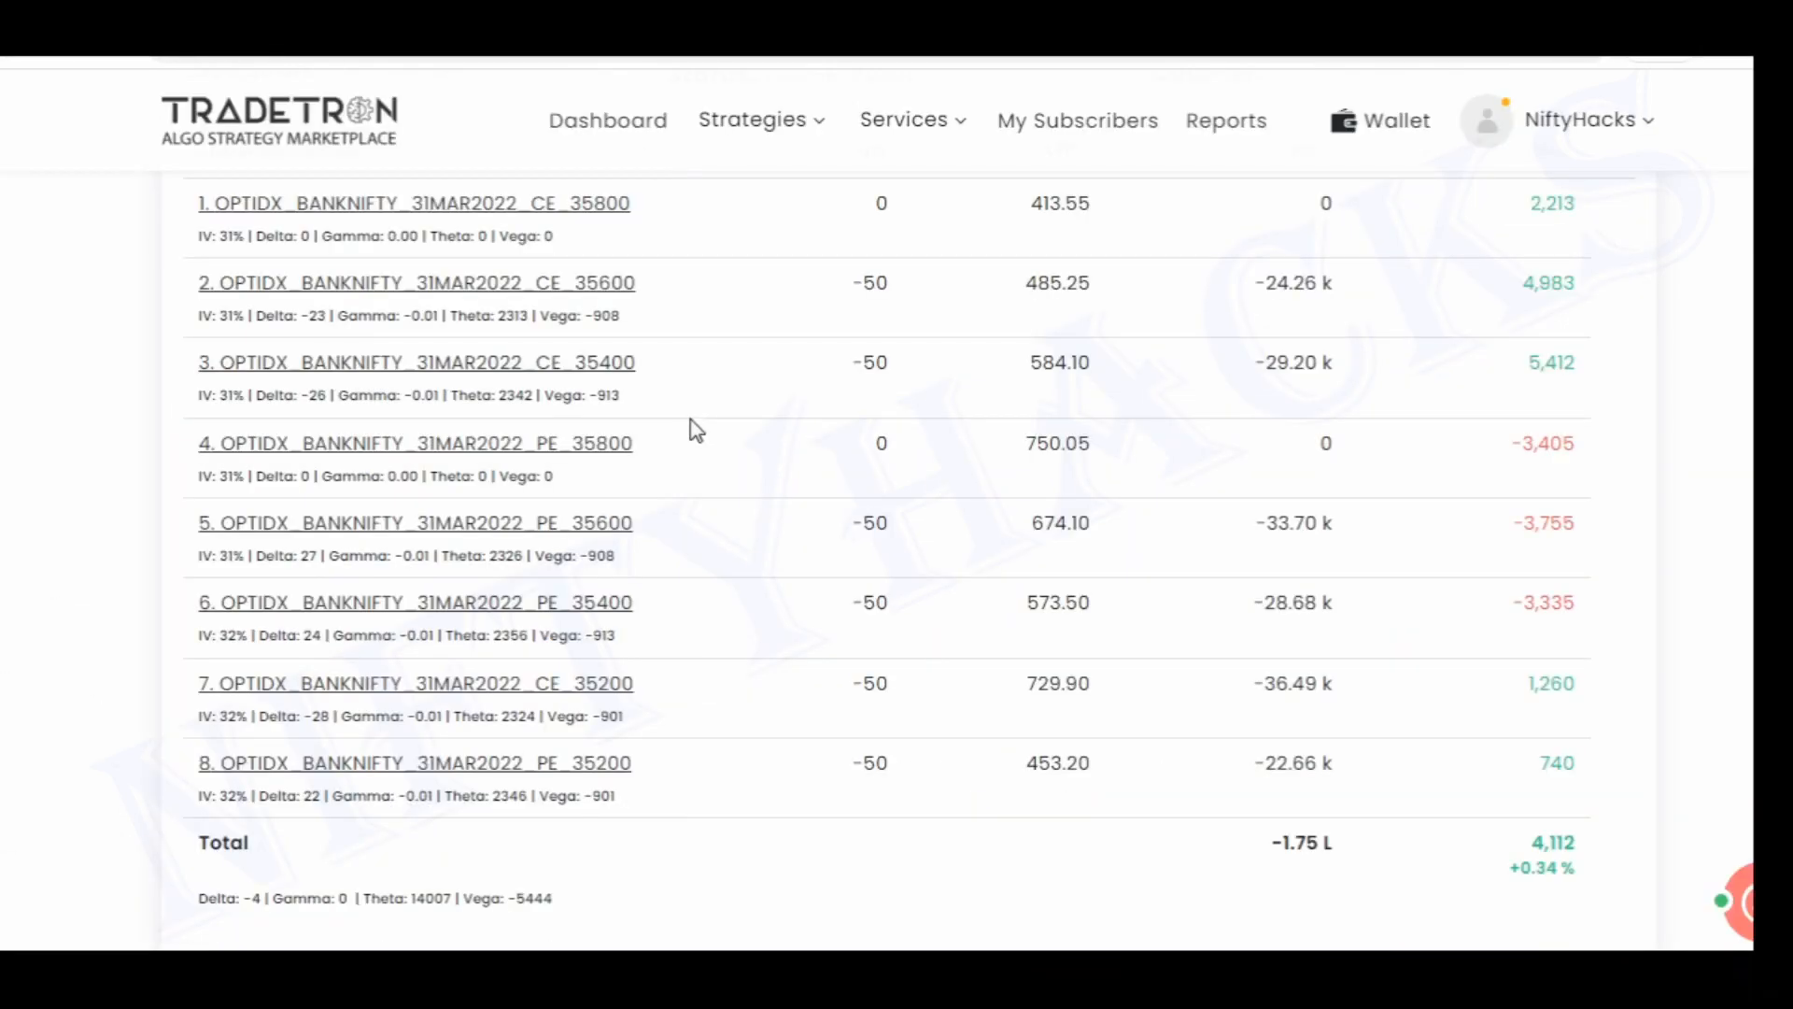
scroll(131, 589, "up", 15)
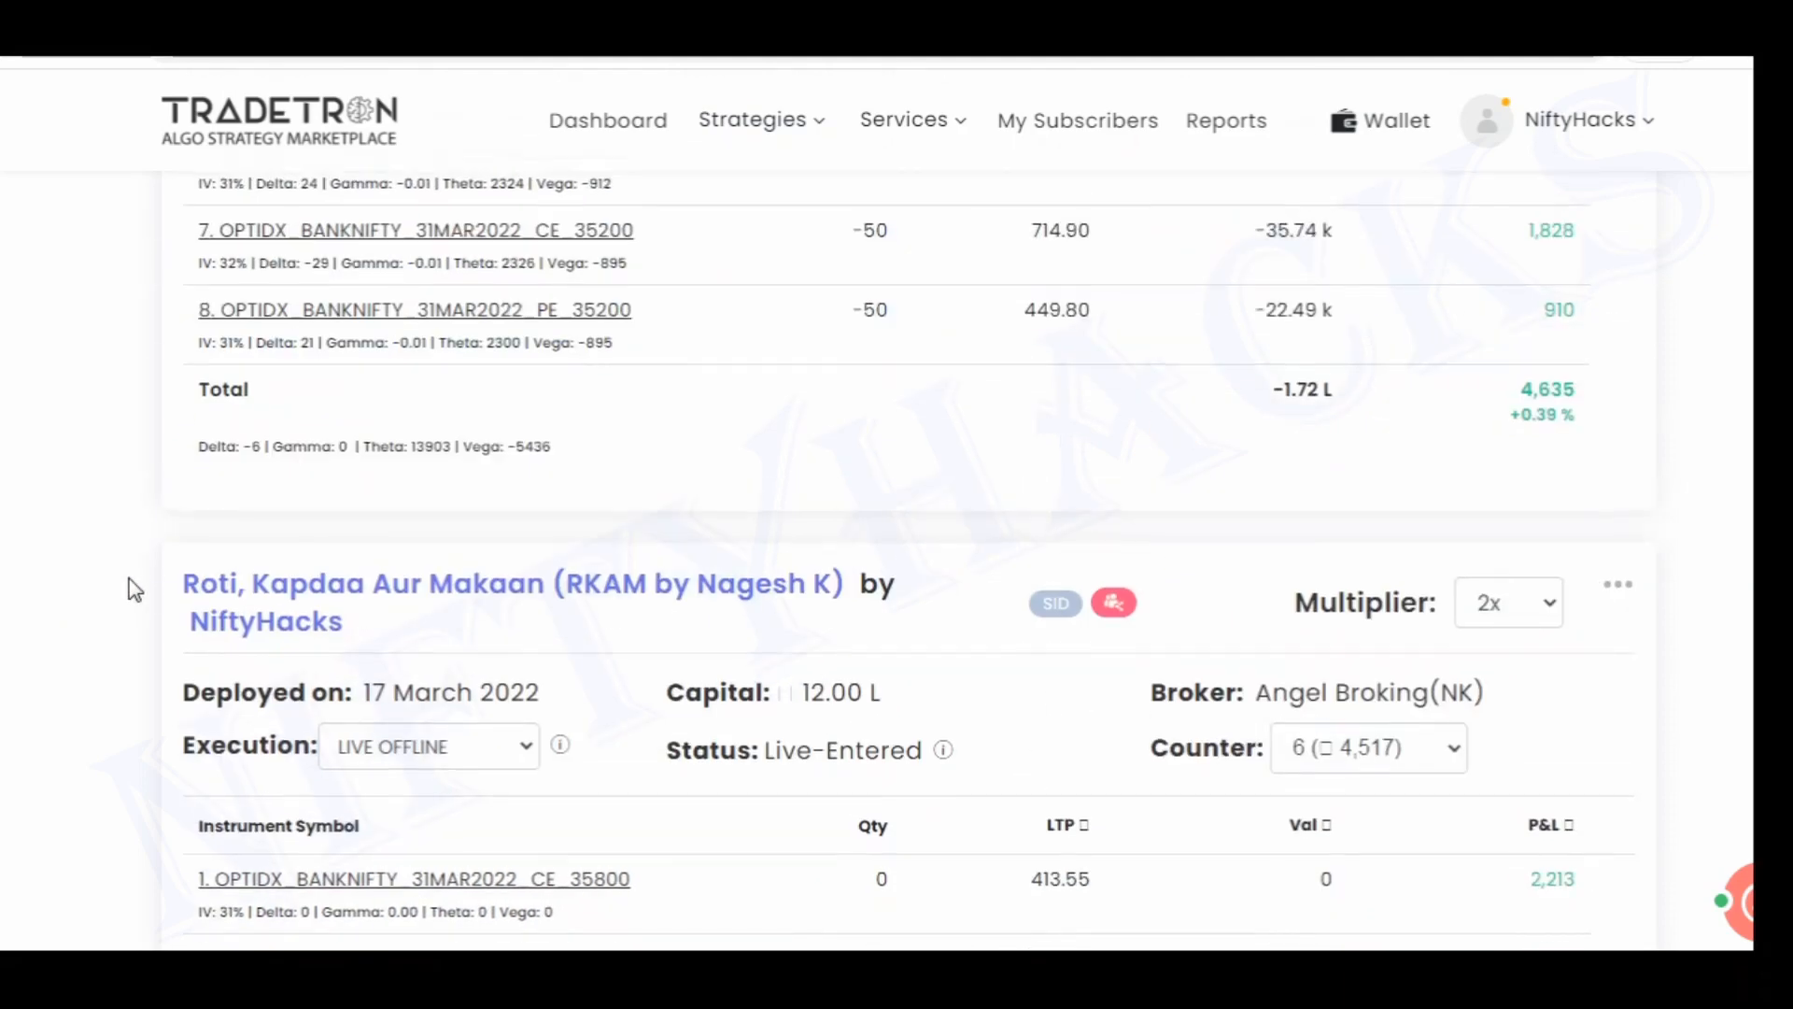
scroll(132, 589, "up", 3)
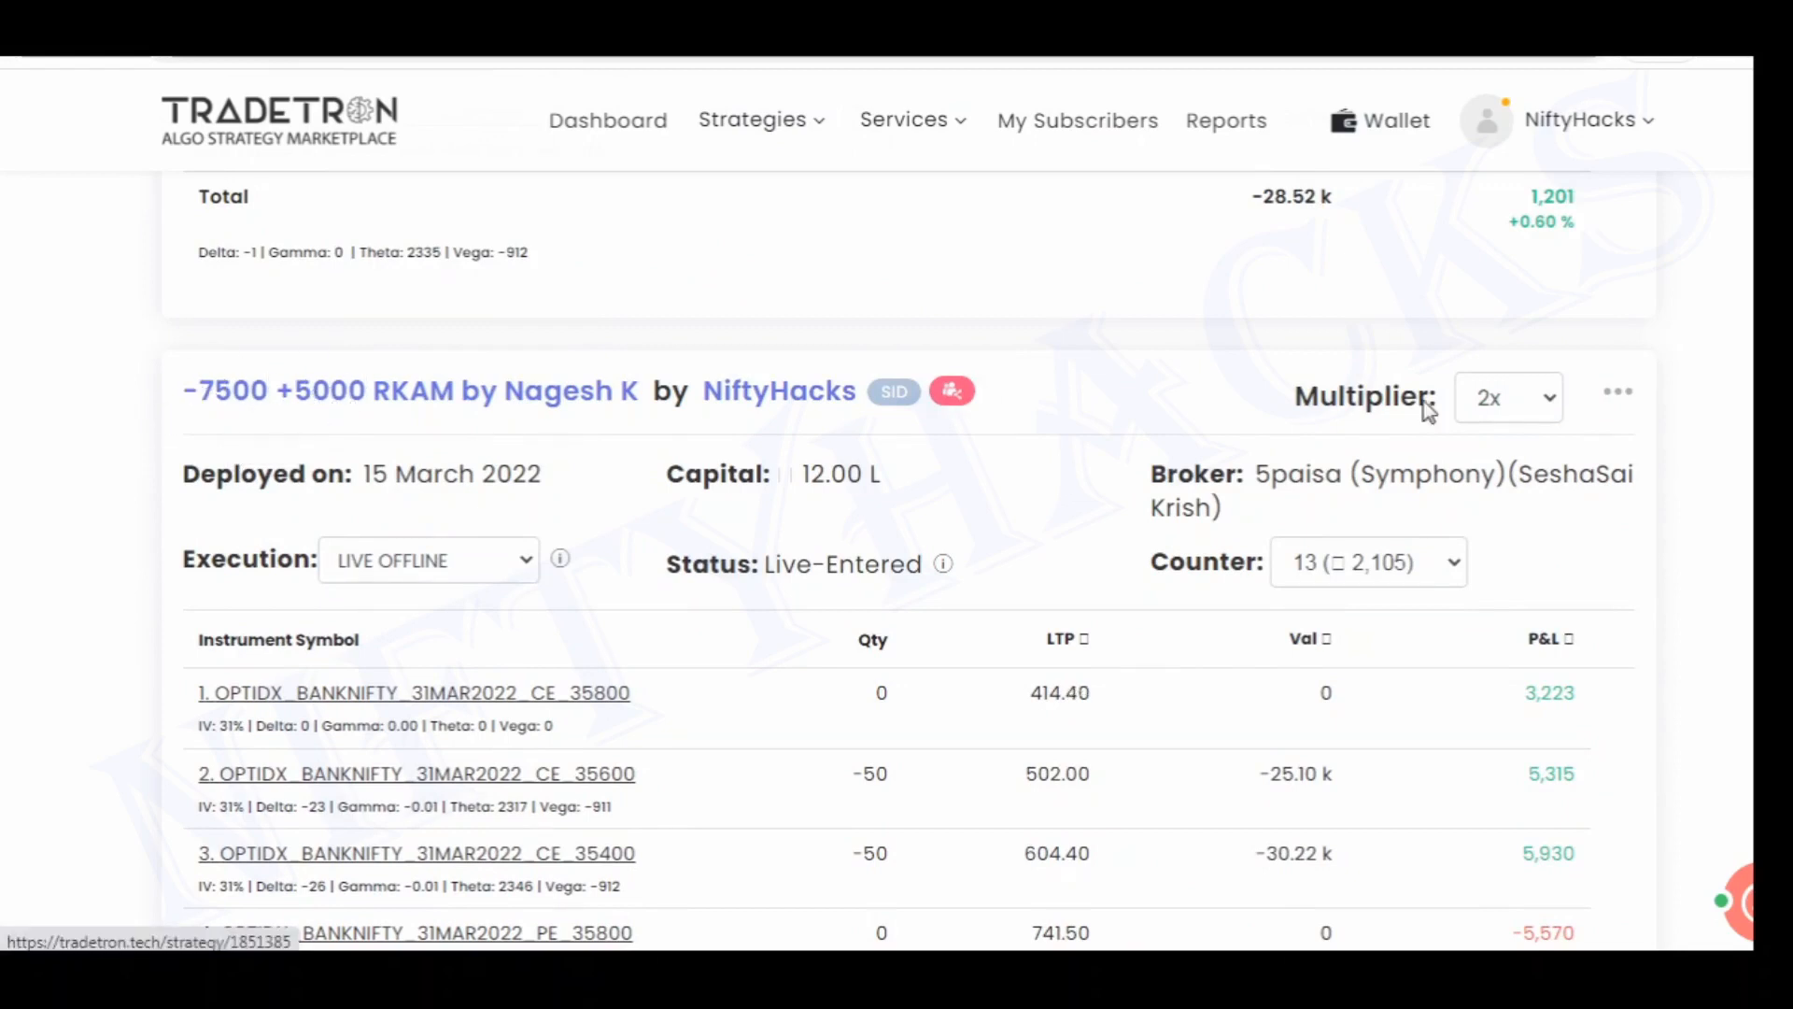
Open the deployed -7500 +5000 RKAM strategy for editing in a separate browser tab
right_click(1619, 399)
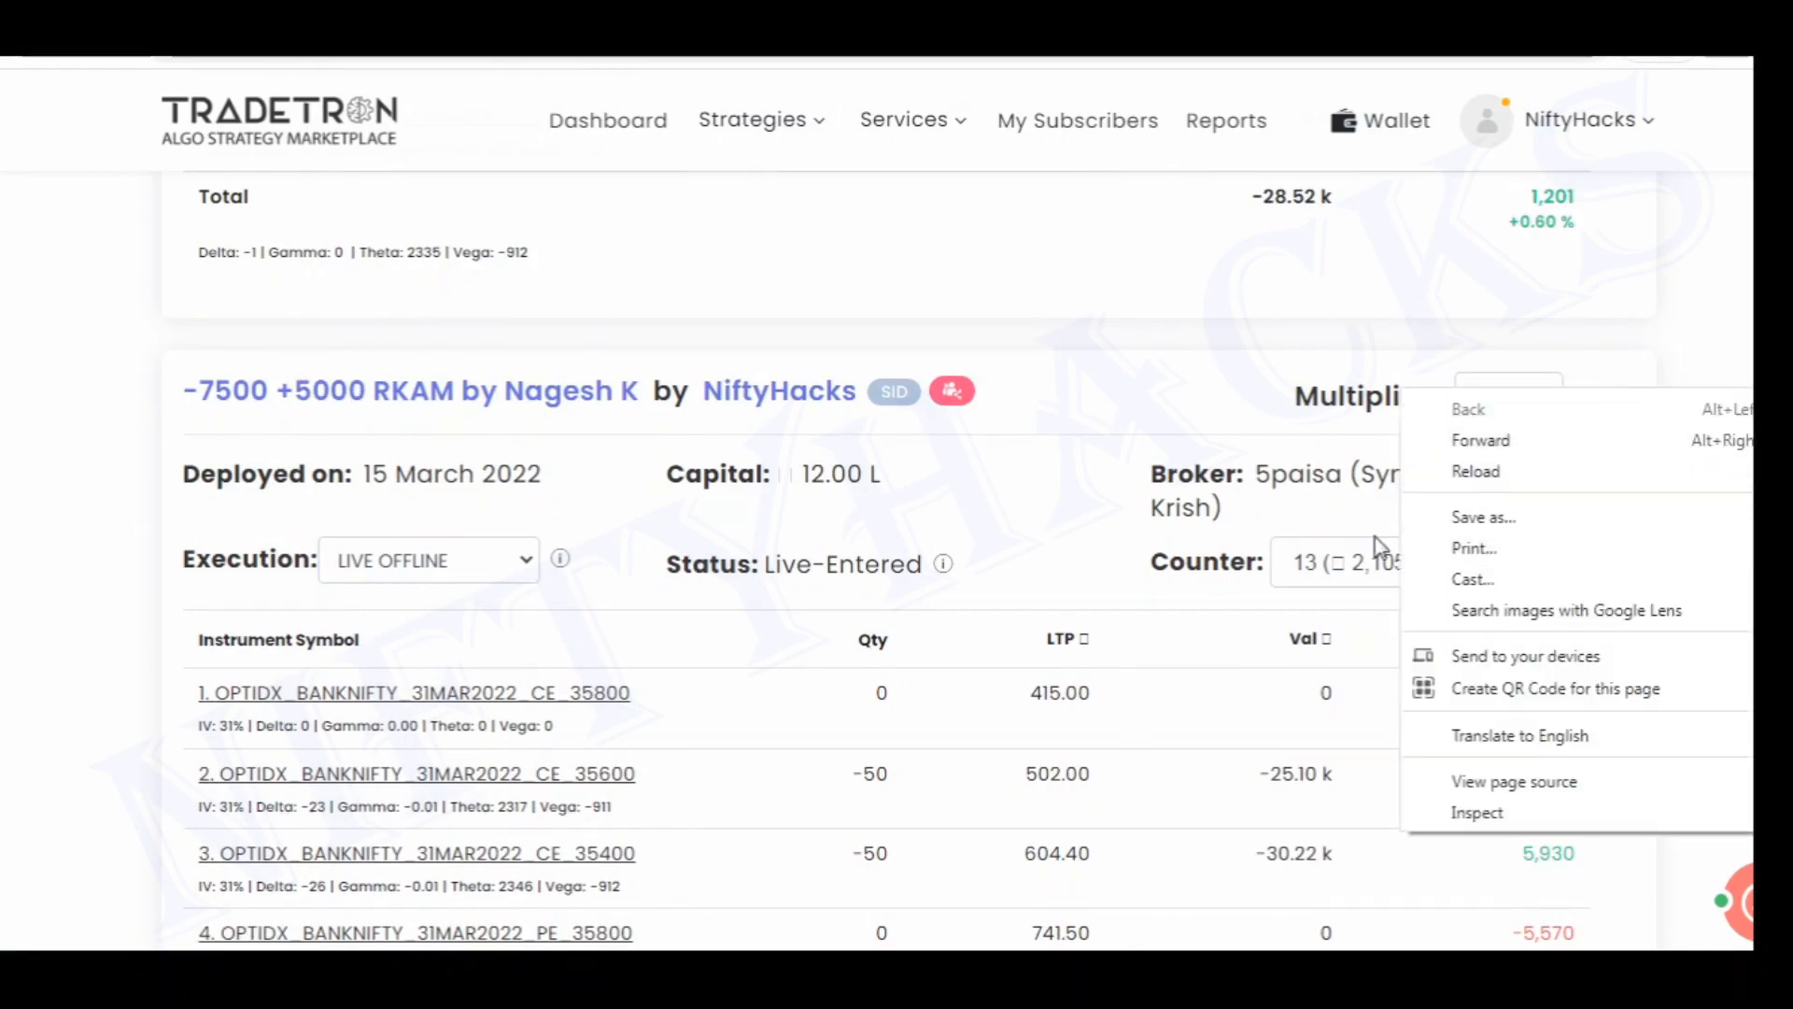
left_click(1173, 416)
left_click(1620, 399)
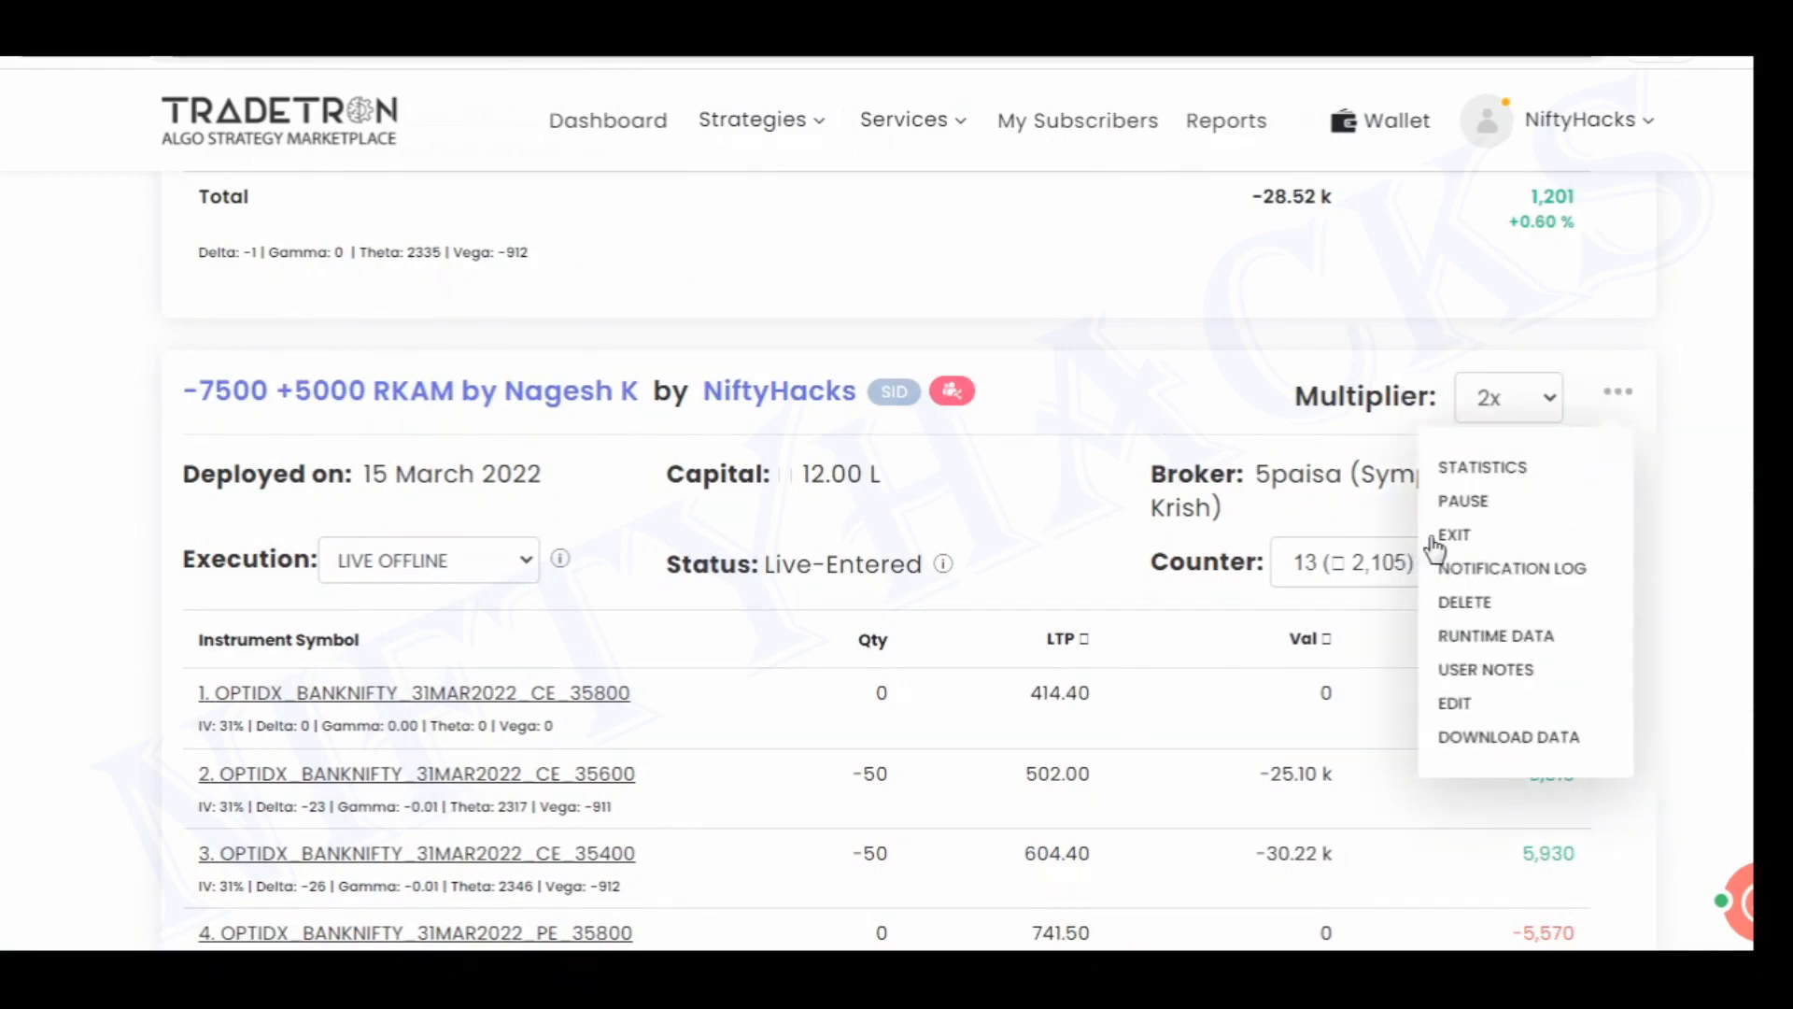
right_click(1455, 707)
left_click(1608, 727)
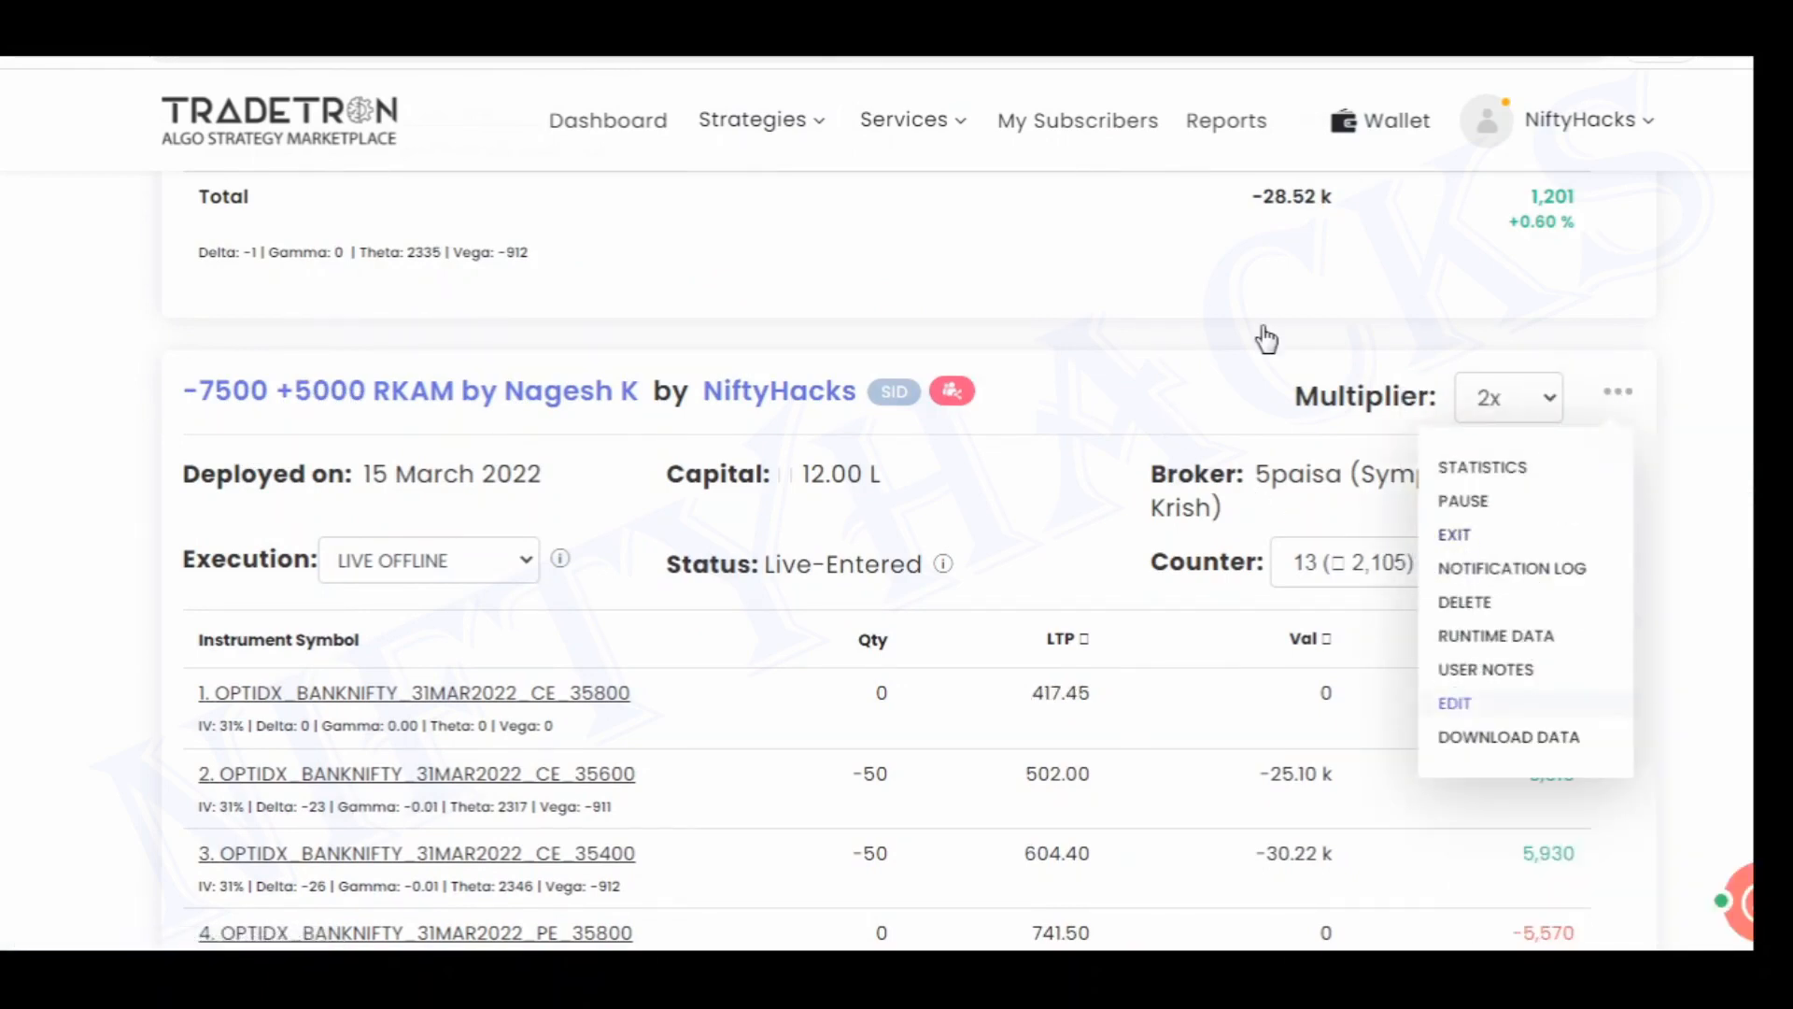
left_click(1009, 18)
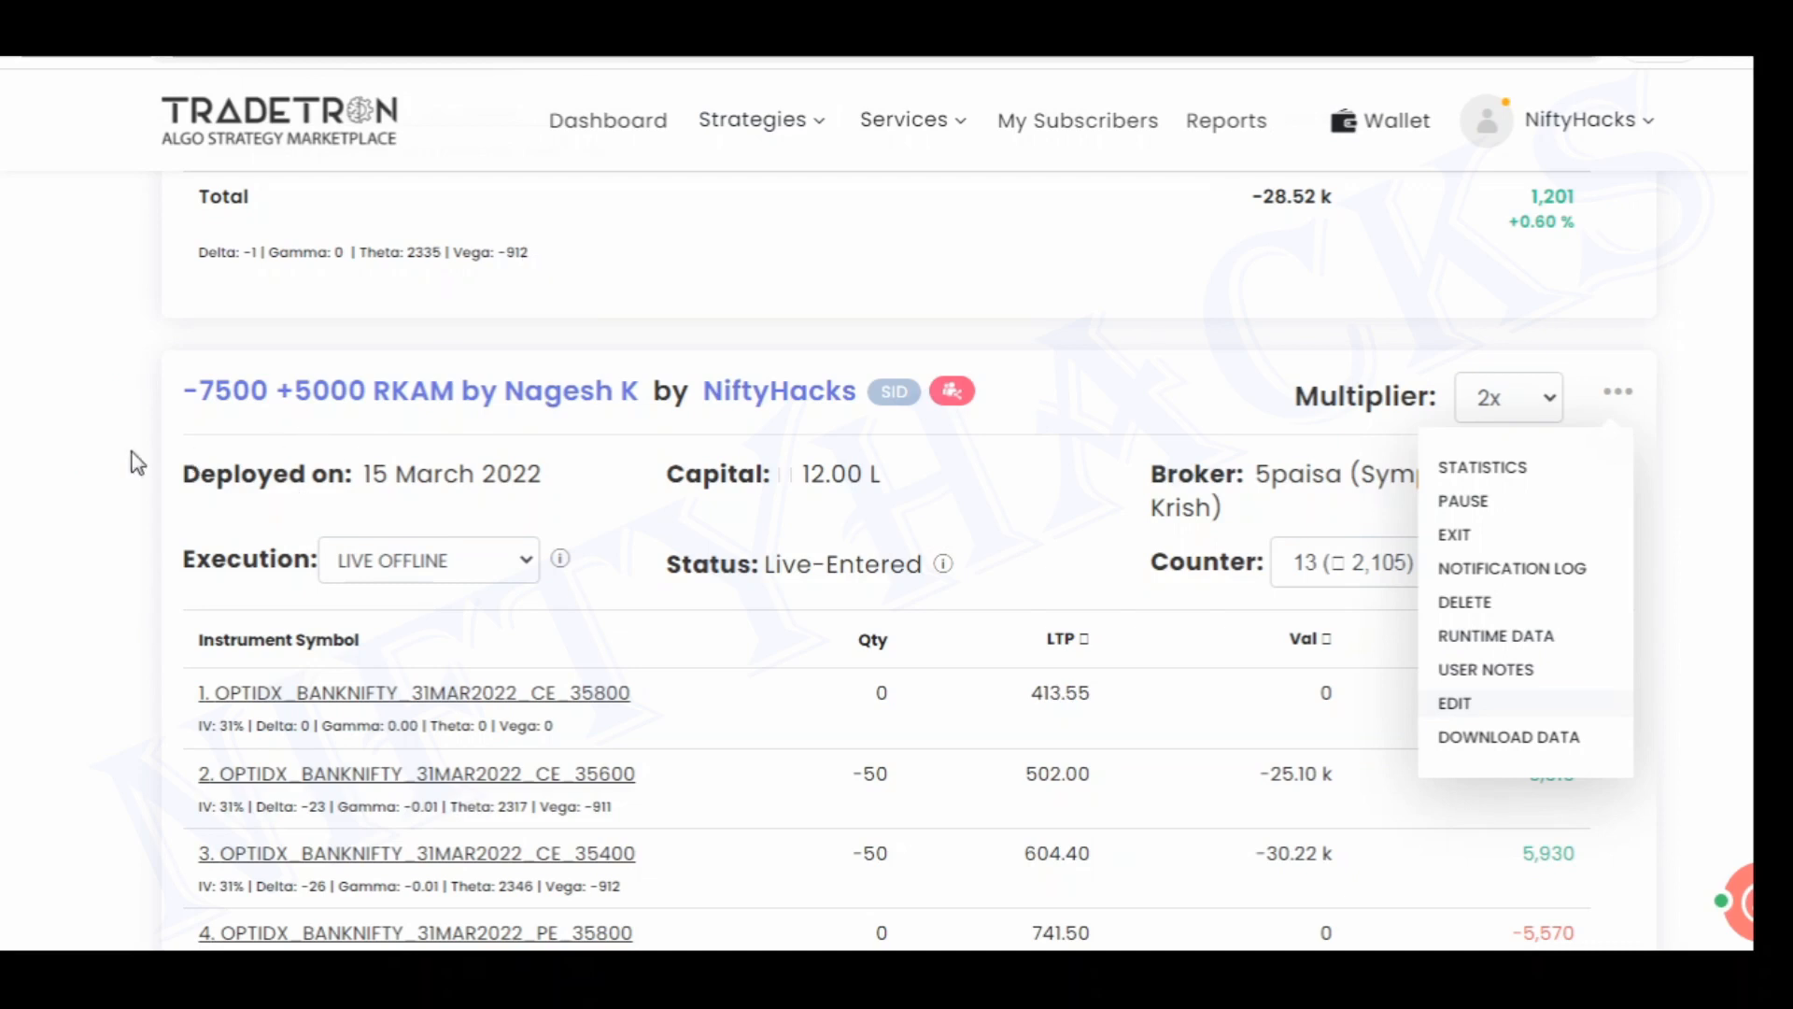
Check the P&L of every run counter for the deployed -7500 +5000 RKAM strategy
left_click(1617, 411)
left_click(1432, 564)
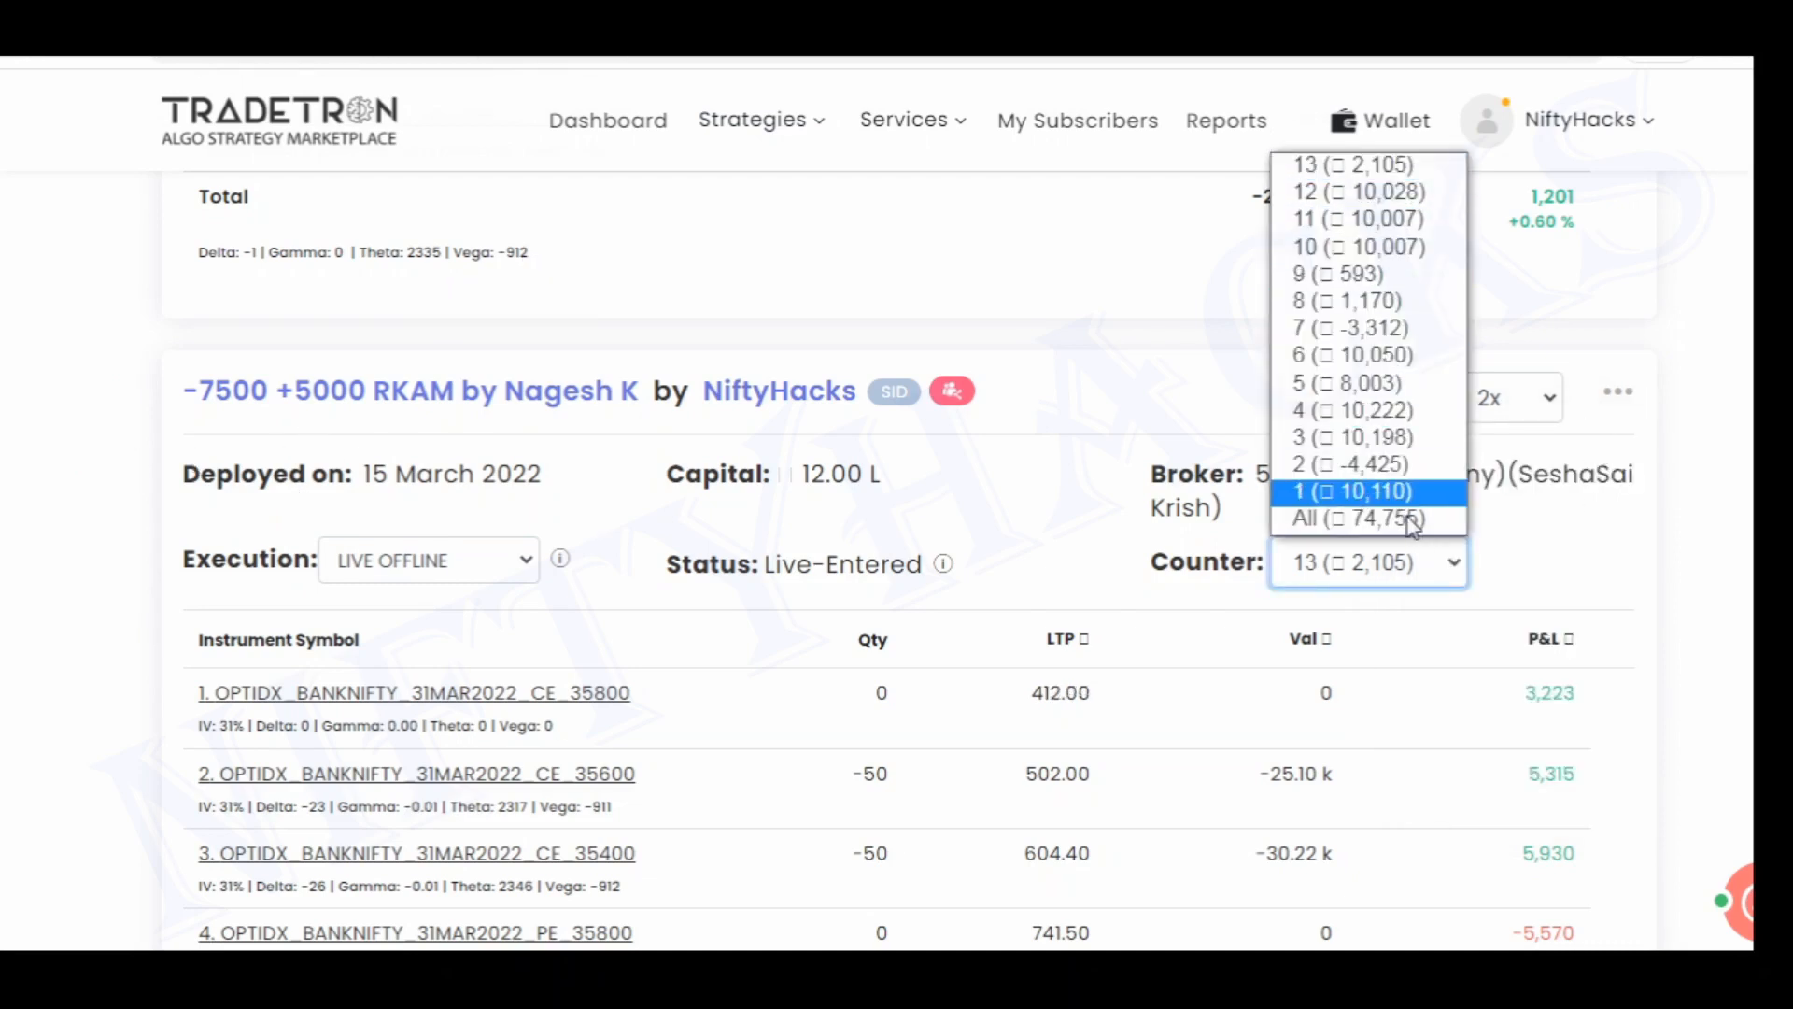
left_click(1652, 538)
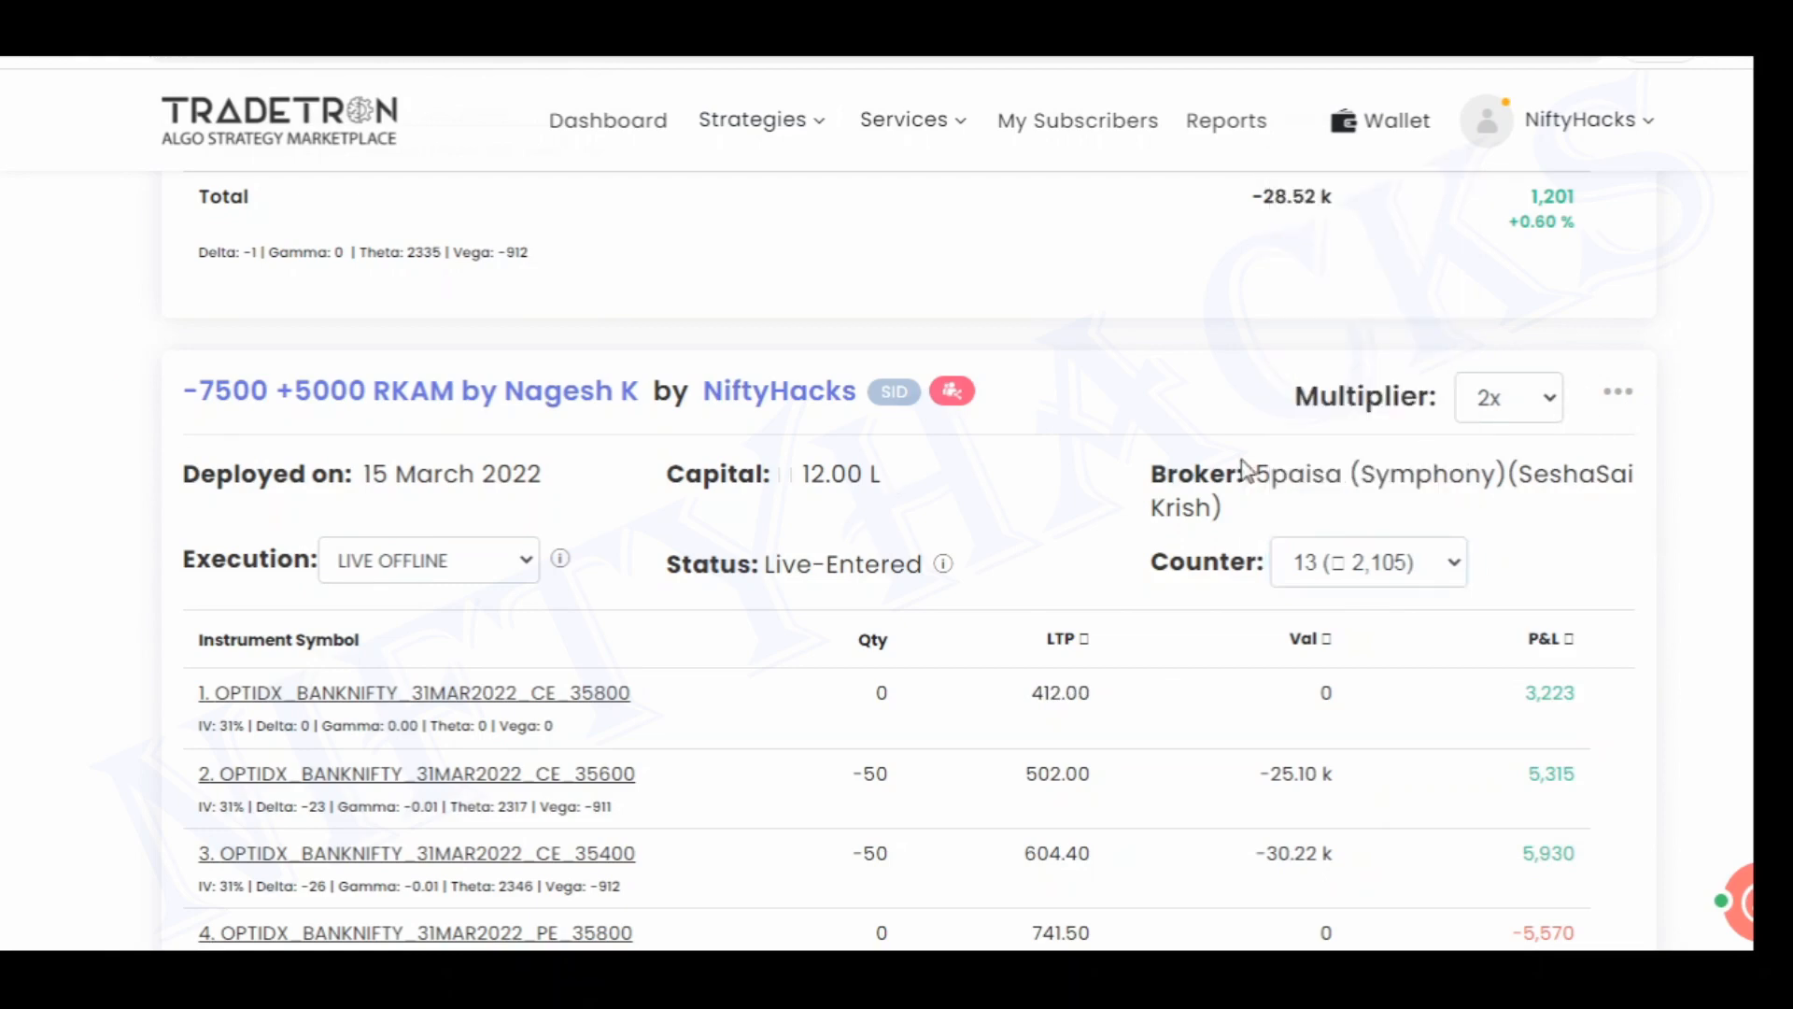
Review Set 1's entry conditions in the -7500 +5000 RKAM strategy, covering the time window and position count, and close them
scroll(25, 543, "down", 8)
scroll(24, 544, "down", 4)
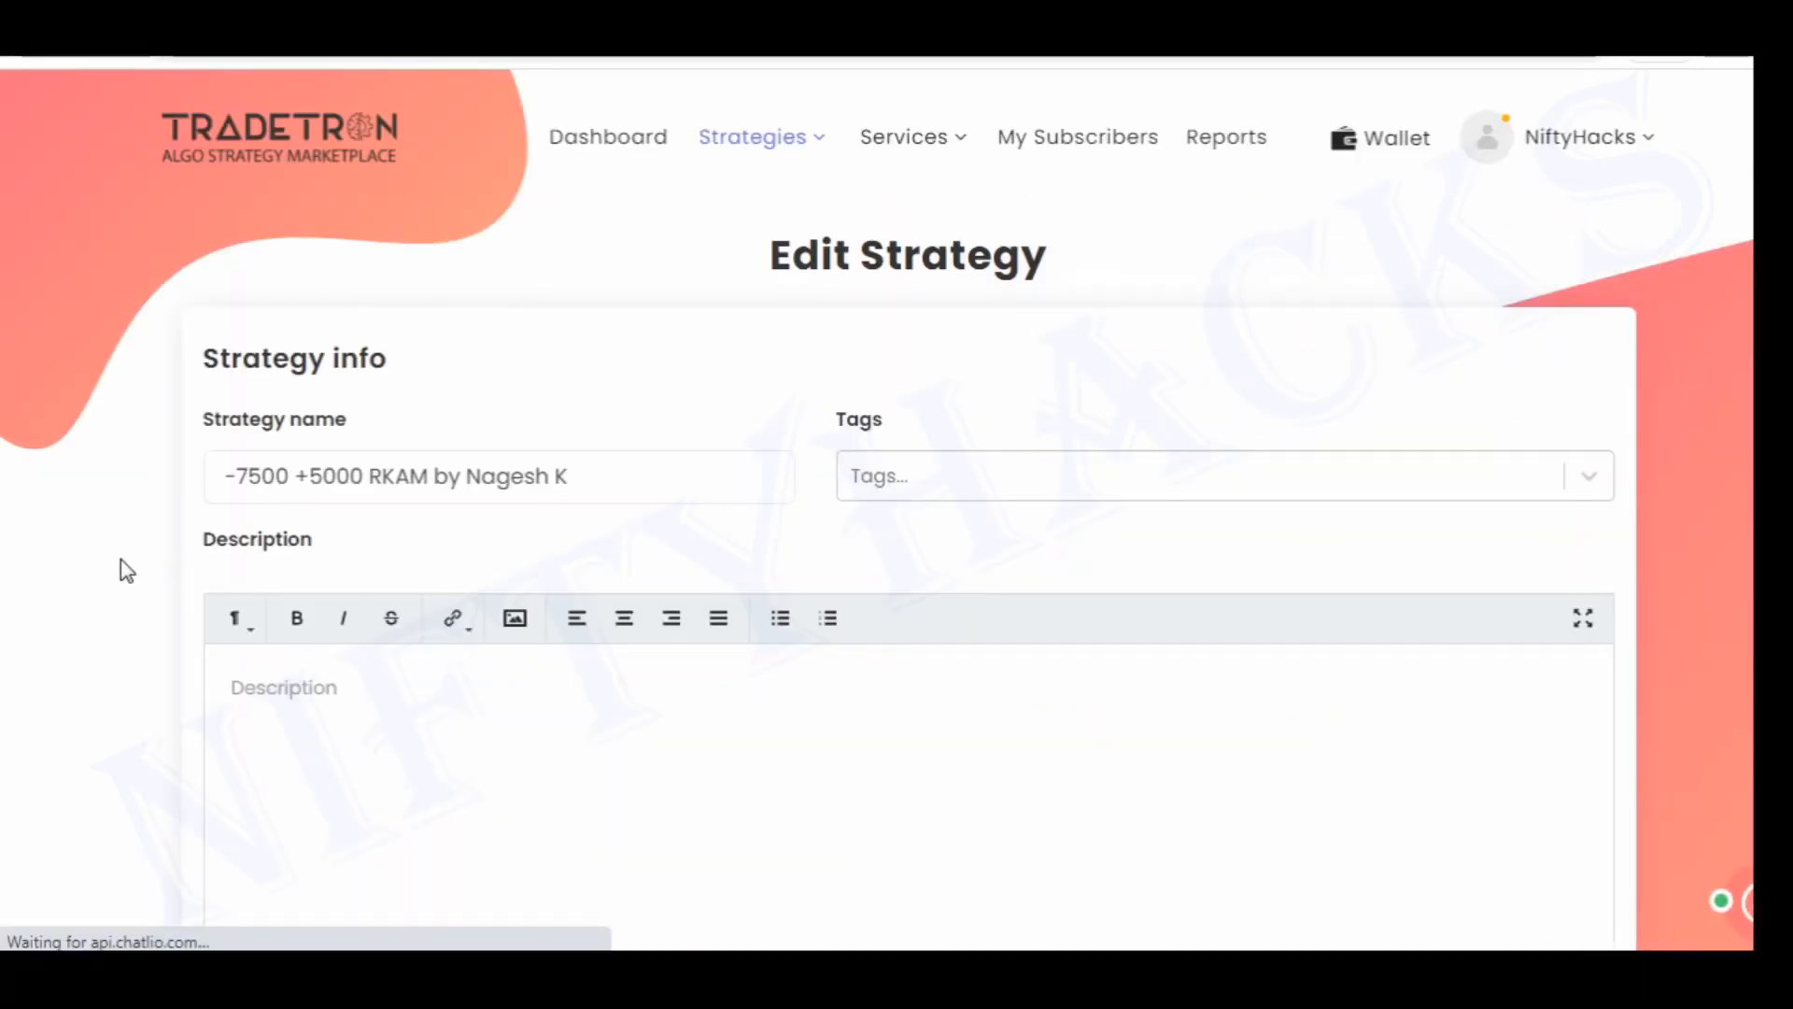
scroll(121, 558, "down", 6)
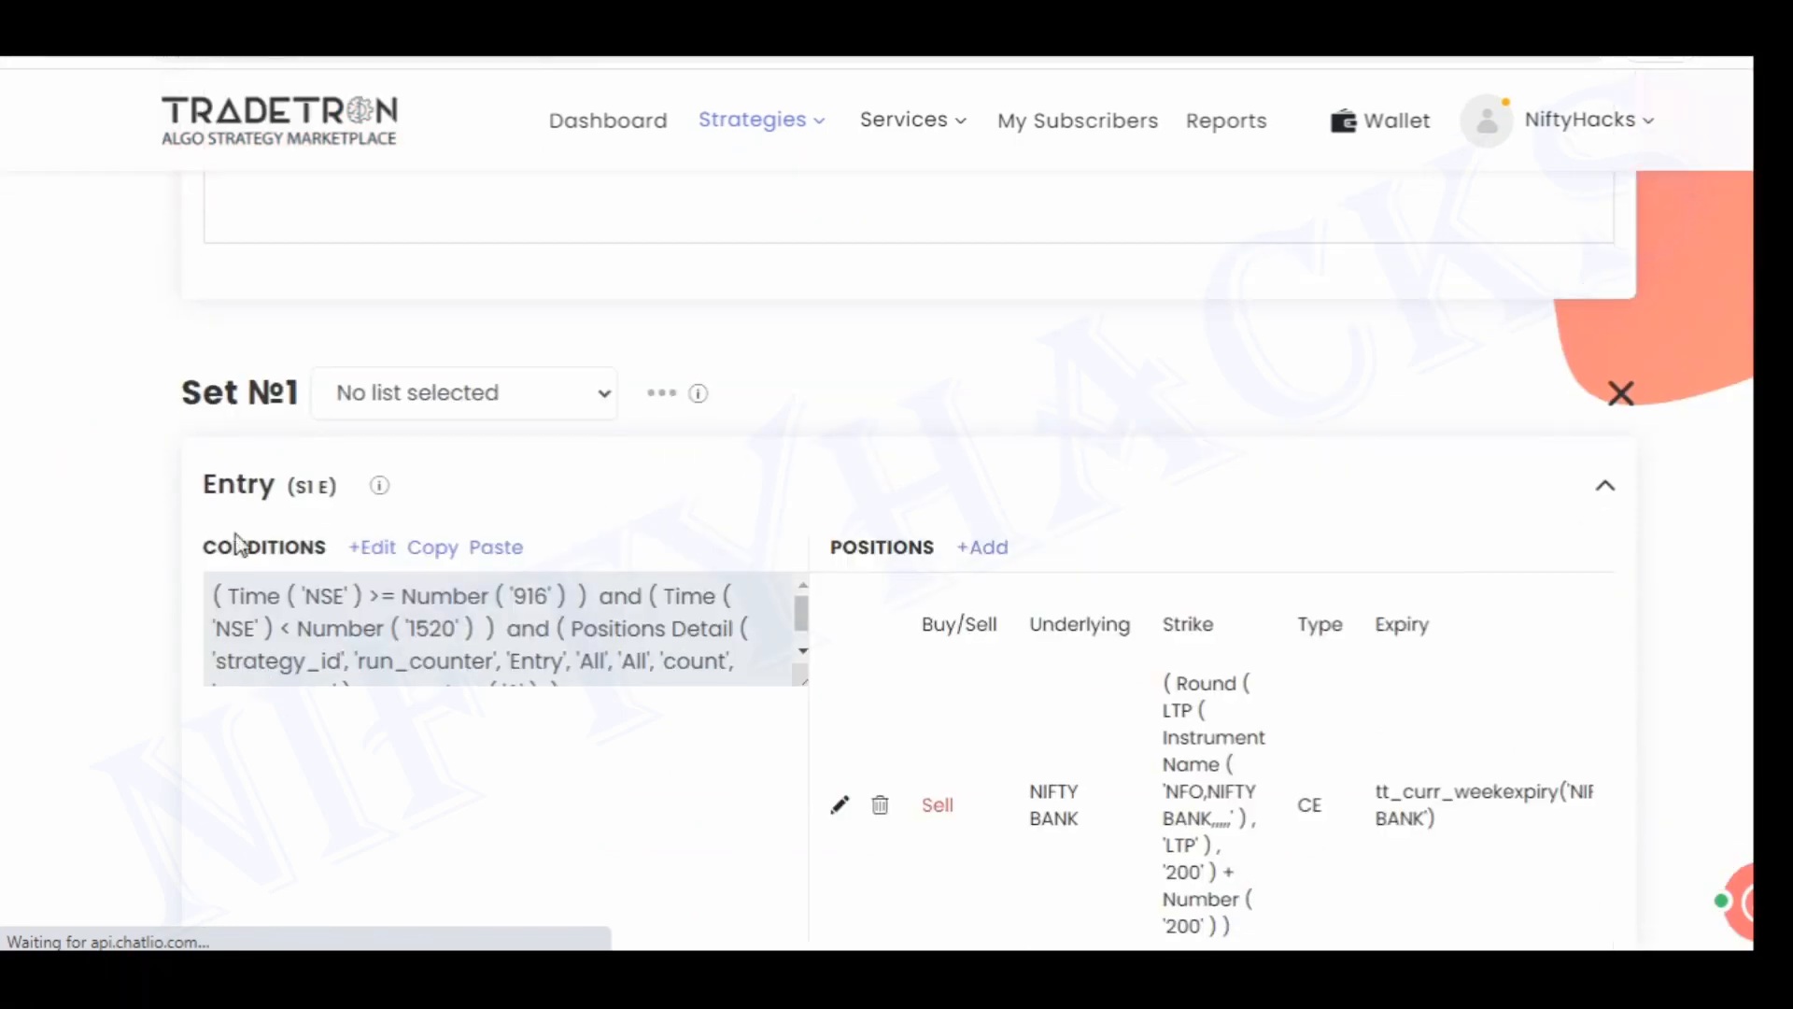
left_click(374, 551)
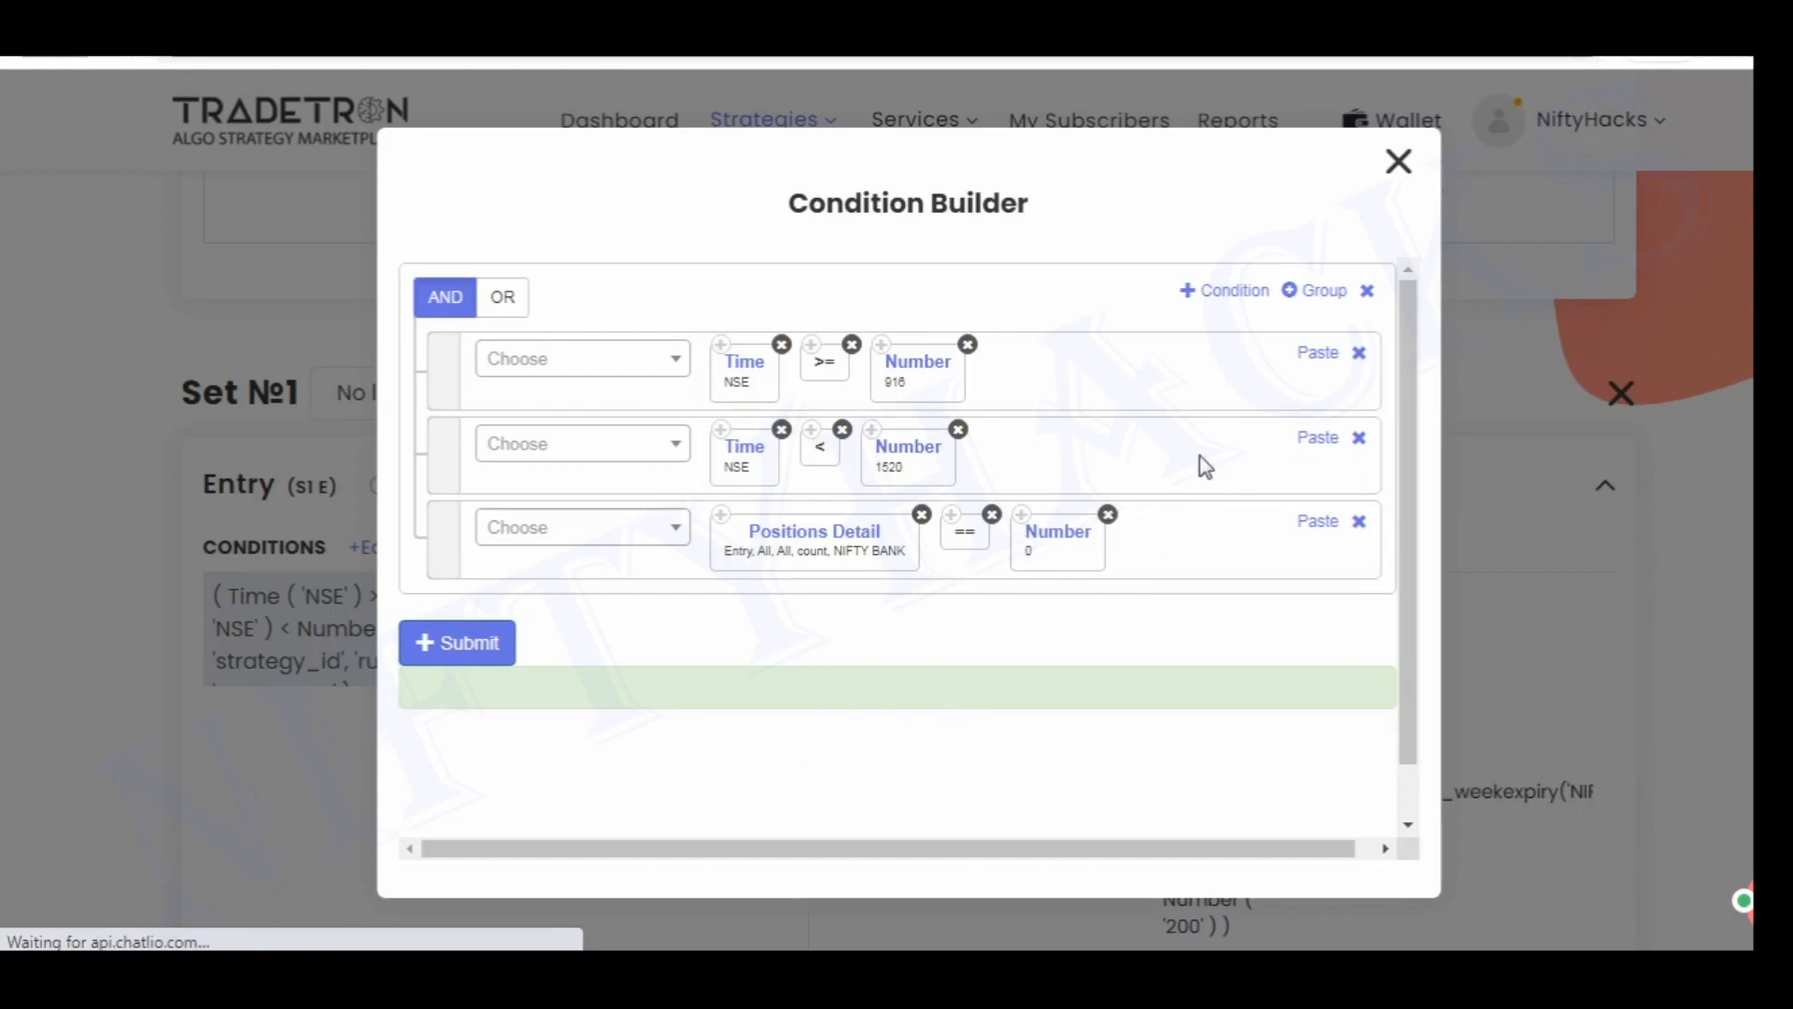
left_click(1394, 170)
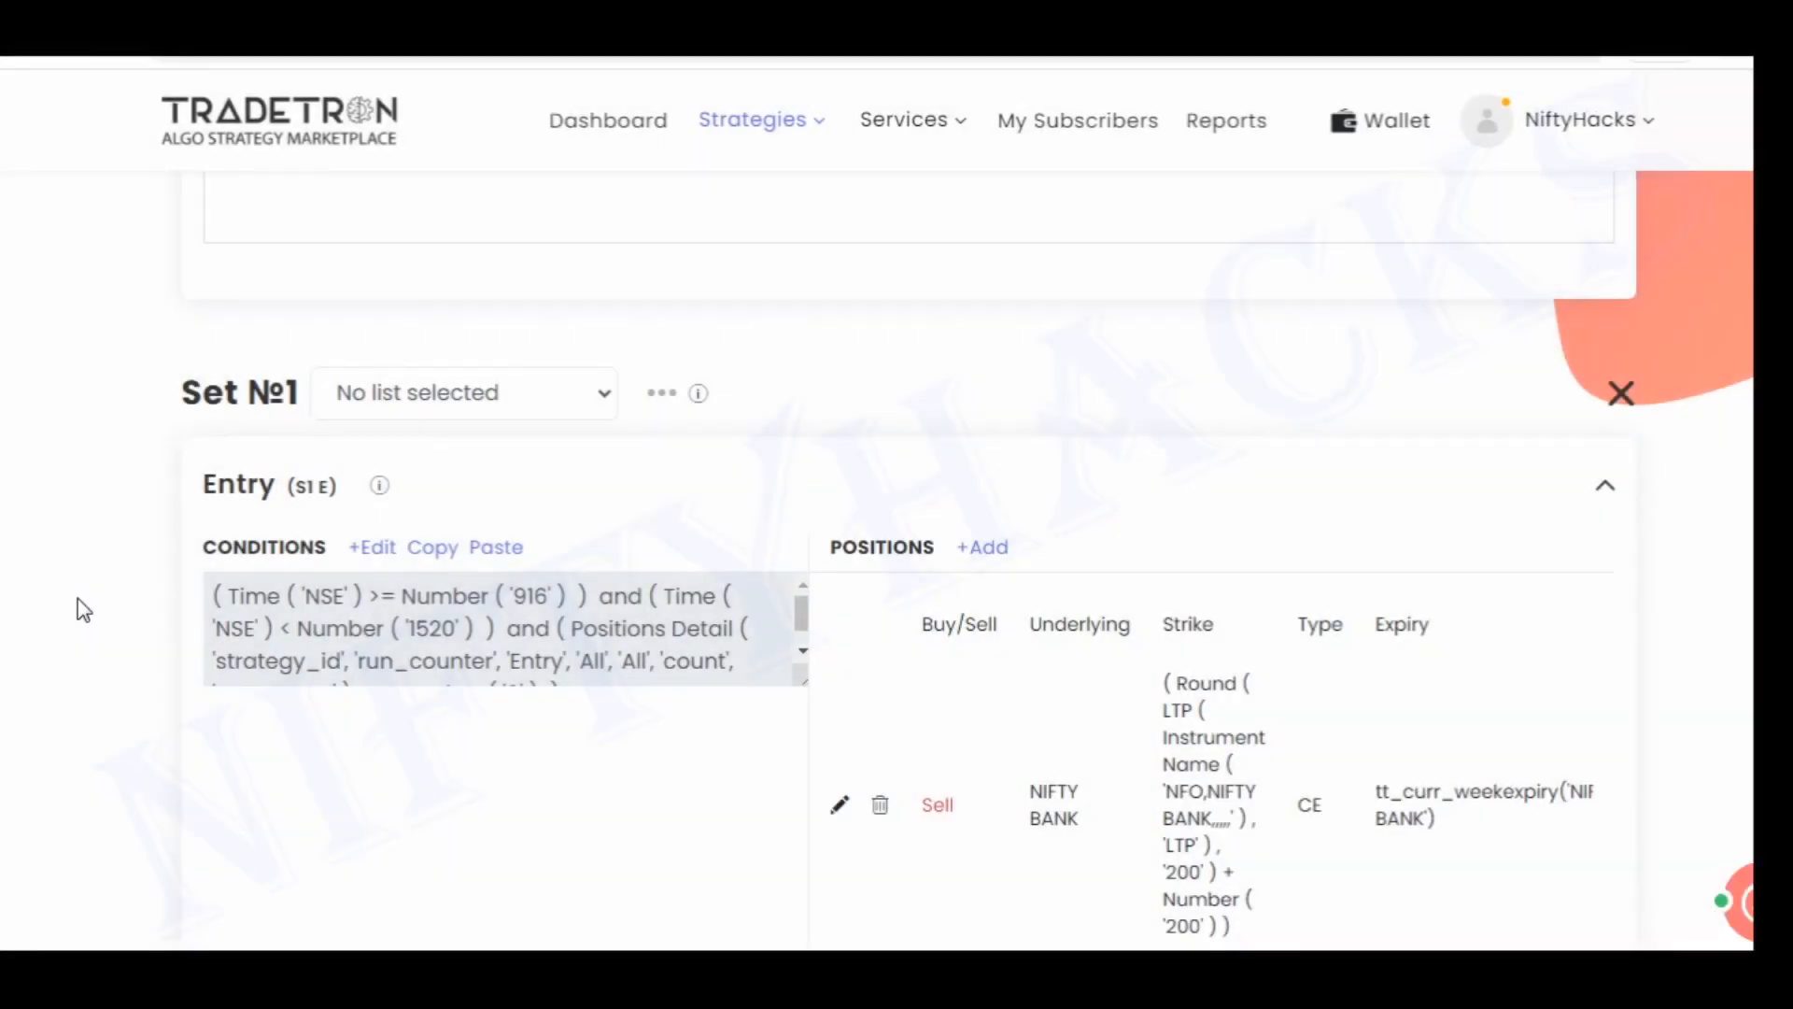
Review the -7500 +5000 RKAM strategy's Universal Exit time, loss and profit conditions and its choices for reactivation after exit
scroll(78, 605, "down", 4)
scroll(79, 605, "down", 15)
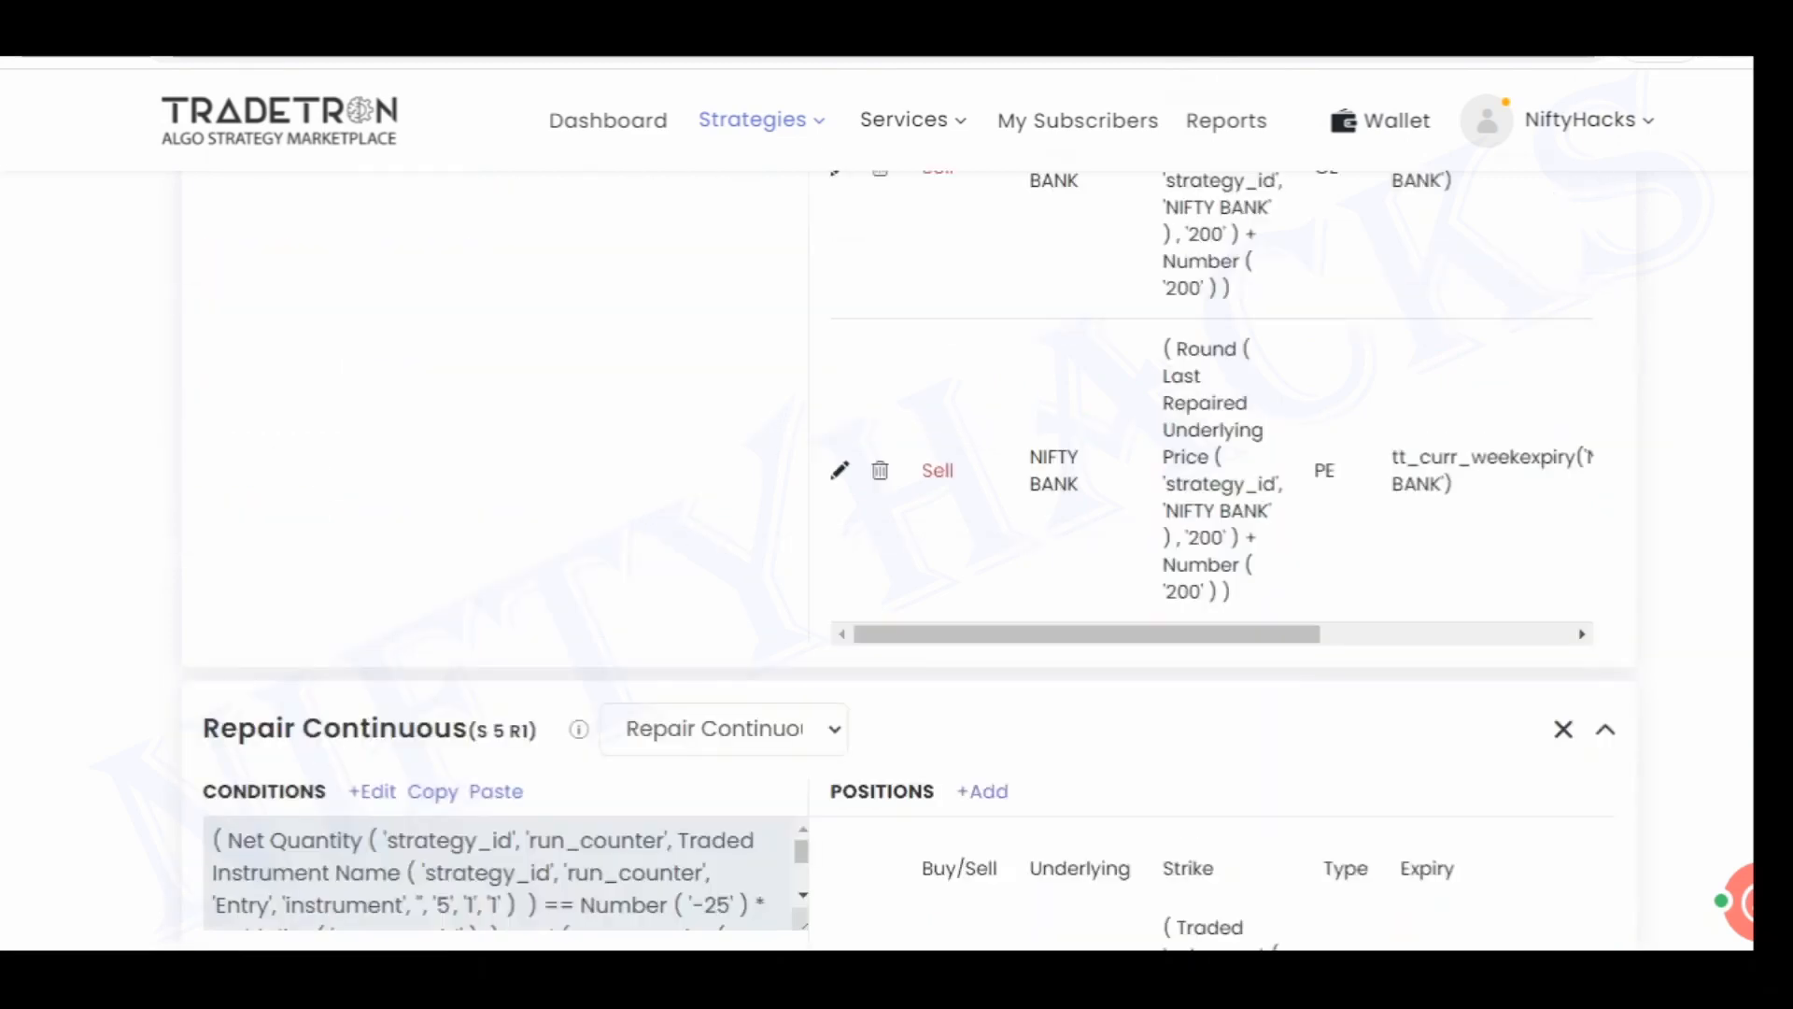
left_click(374, 417)
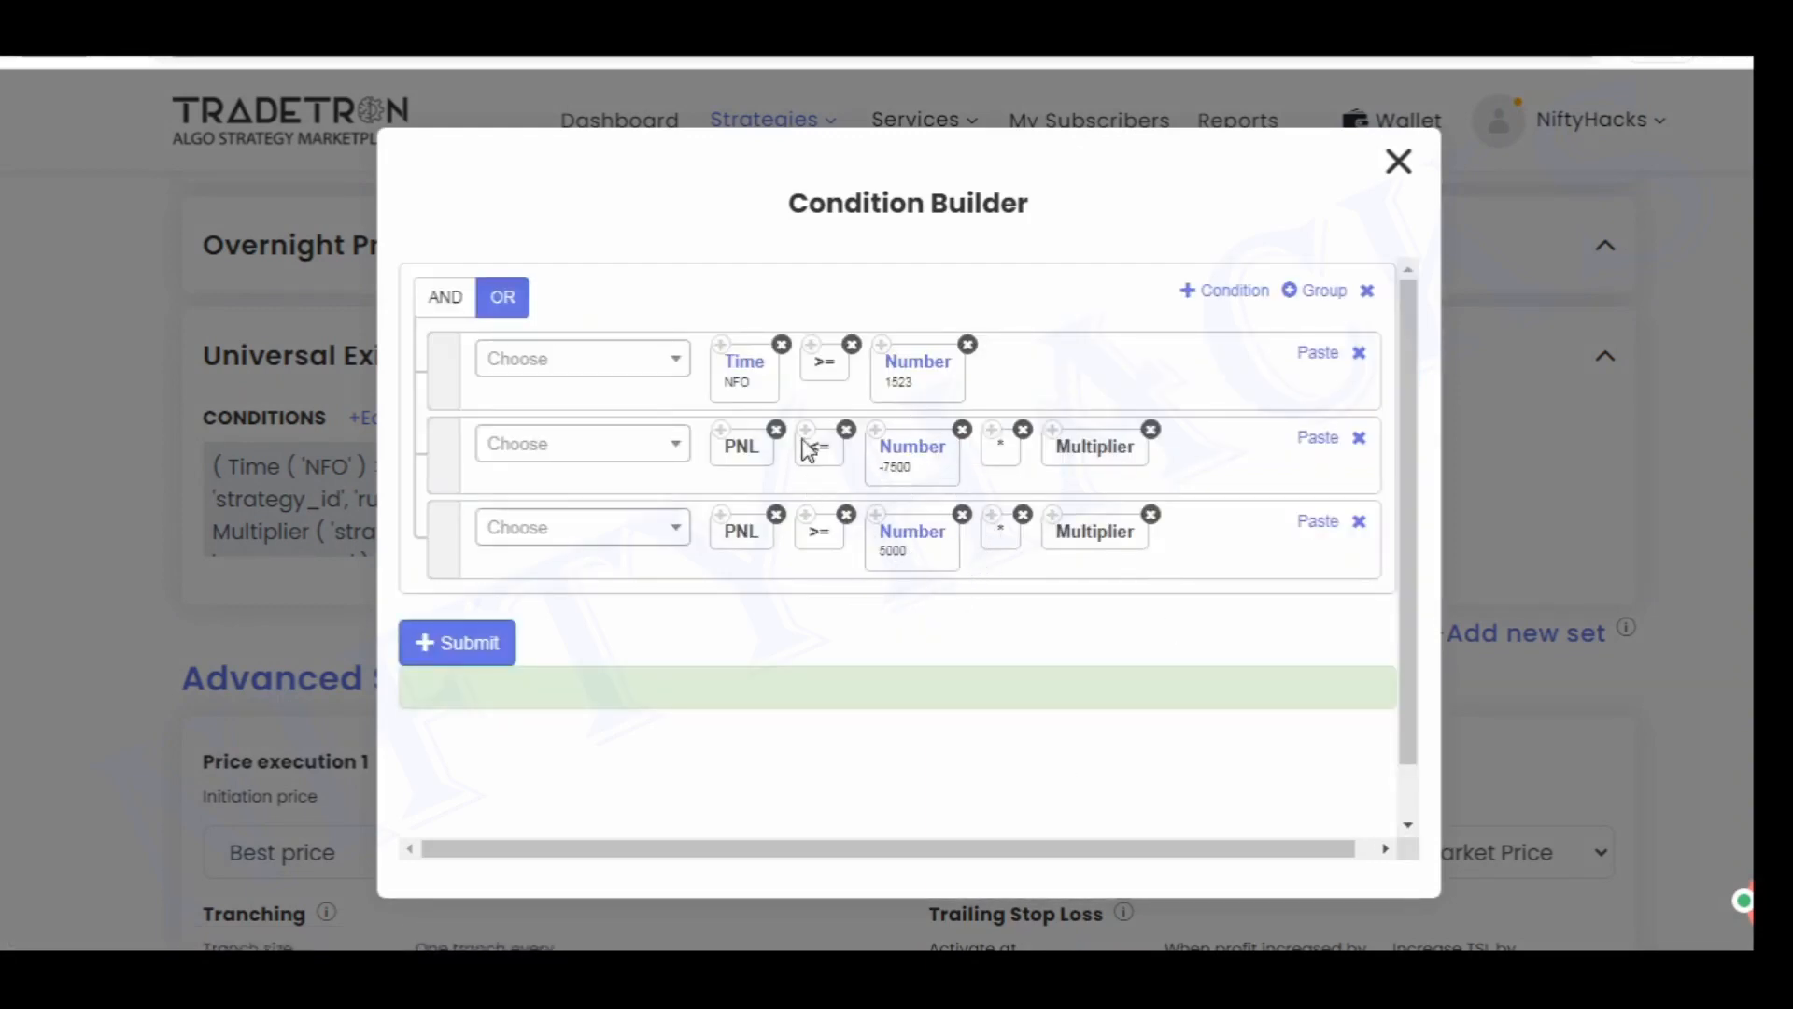
left_click(1398, 162)
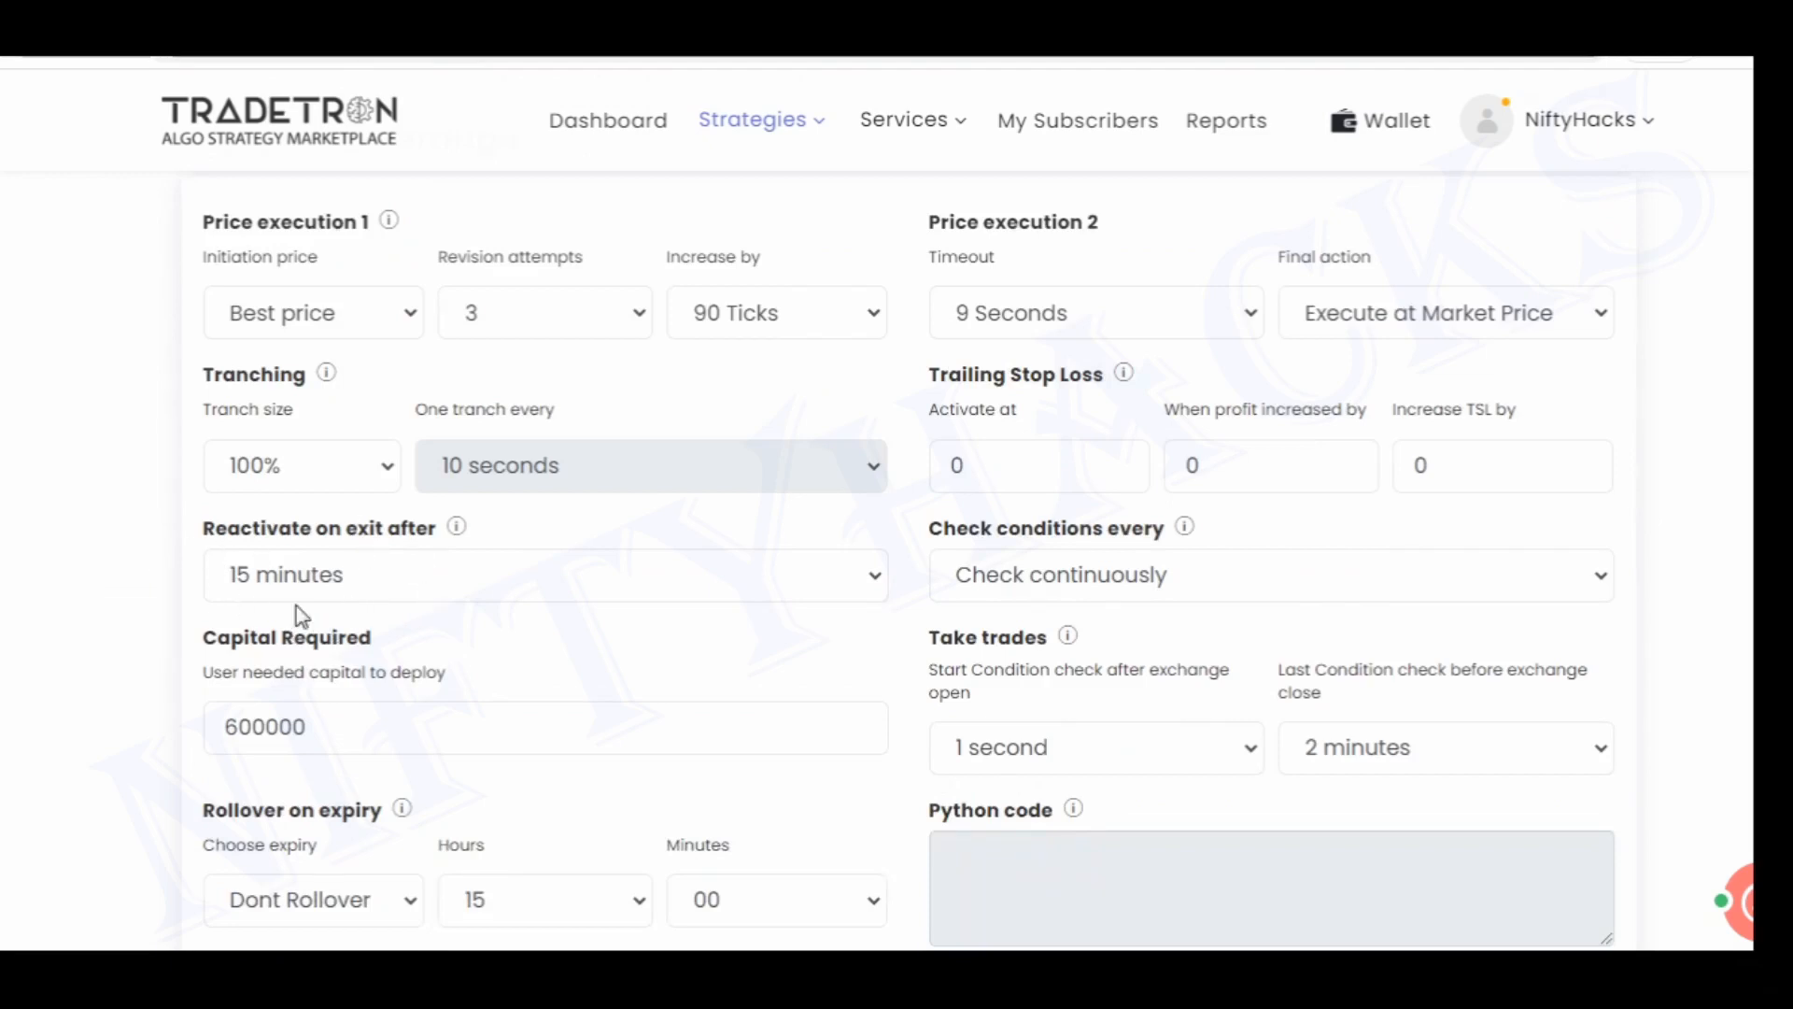
left_click(318, 581)
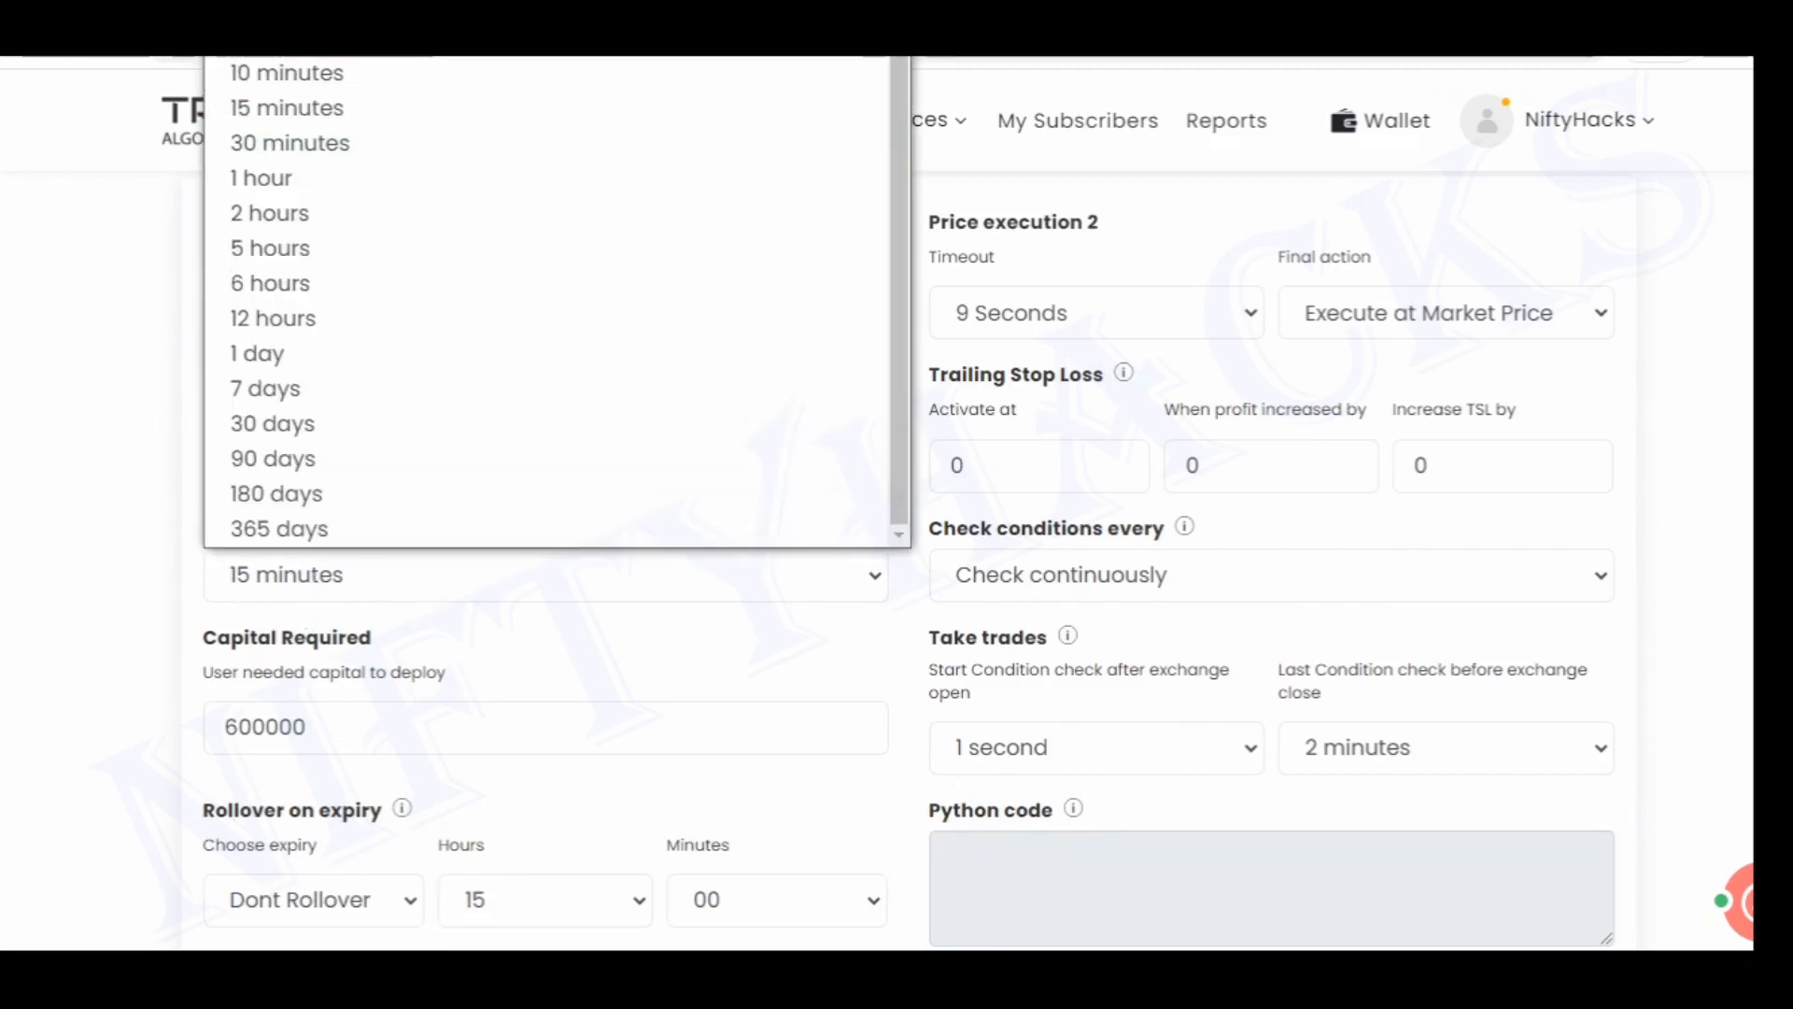
left_click(58, 323)
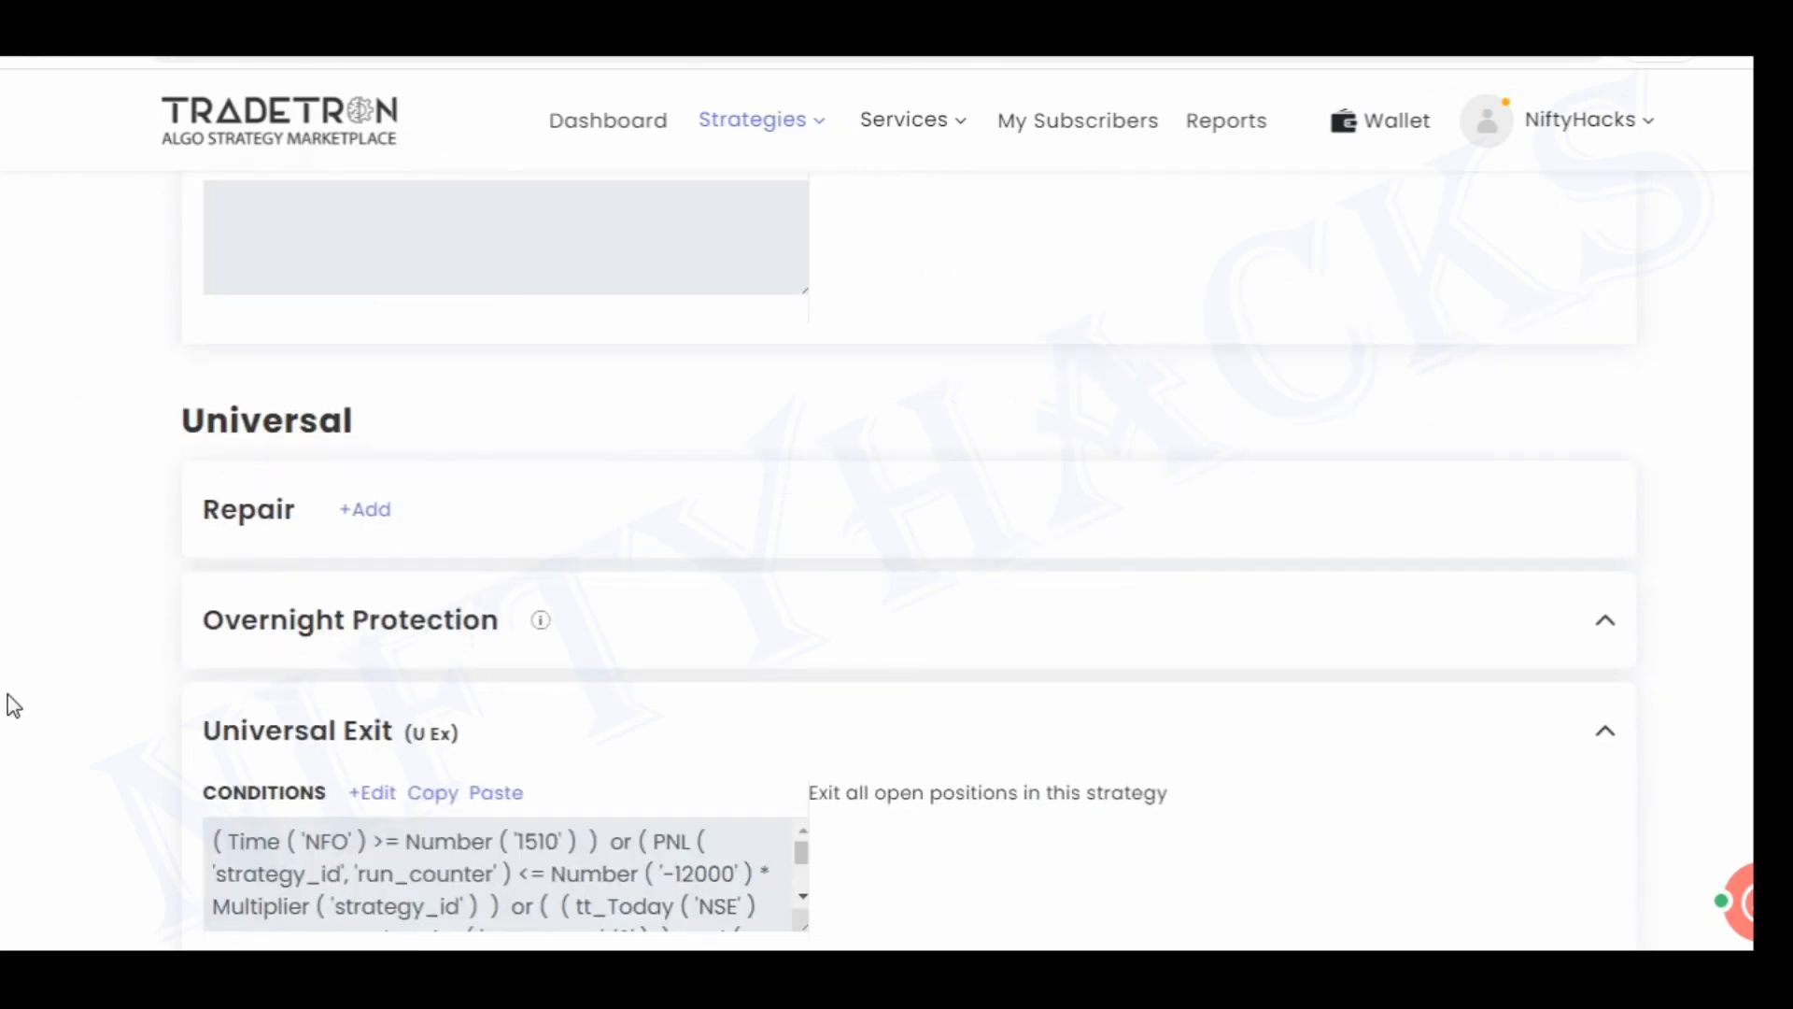
Compare the deployed Roti, Kapdaa Aur Makaan and -7500 +5000 RKAM strategies, including their BANKNIFTY positions, capital and P&L
scroll(12, 704, "up", 10)
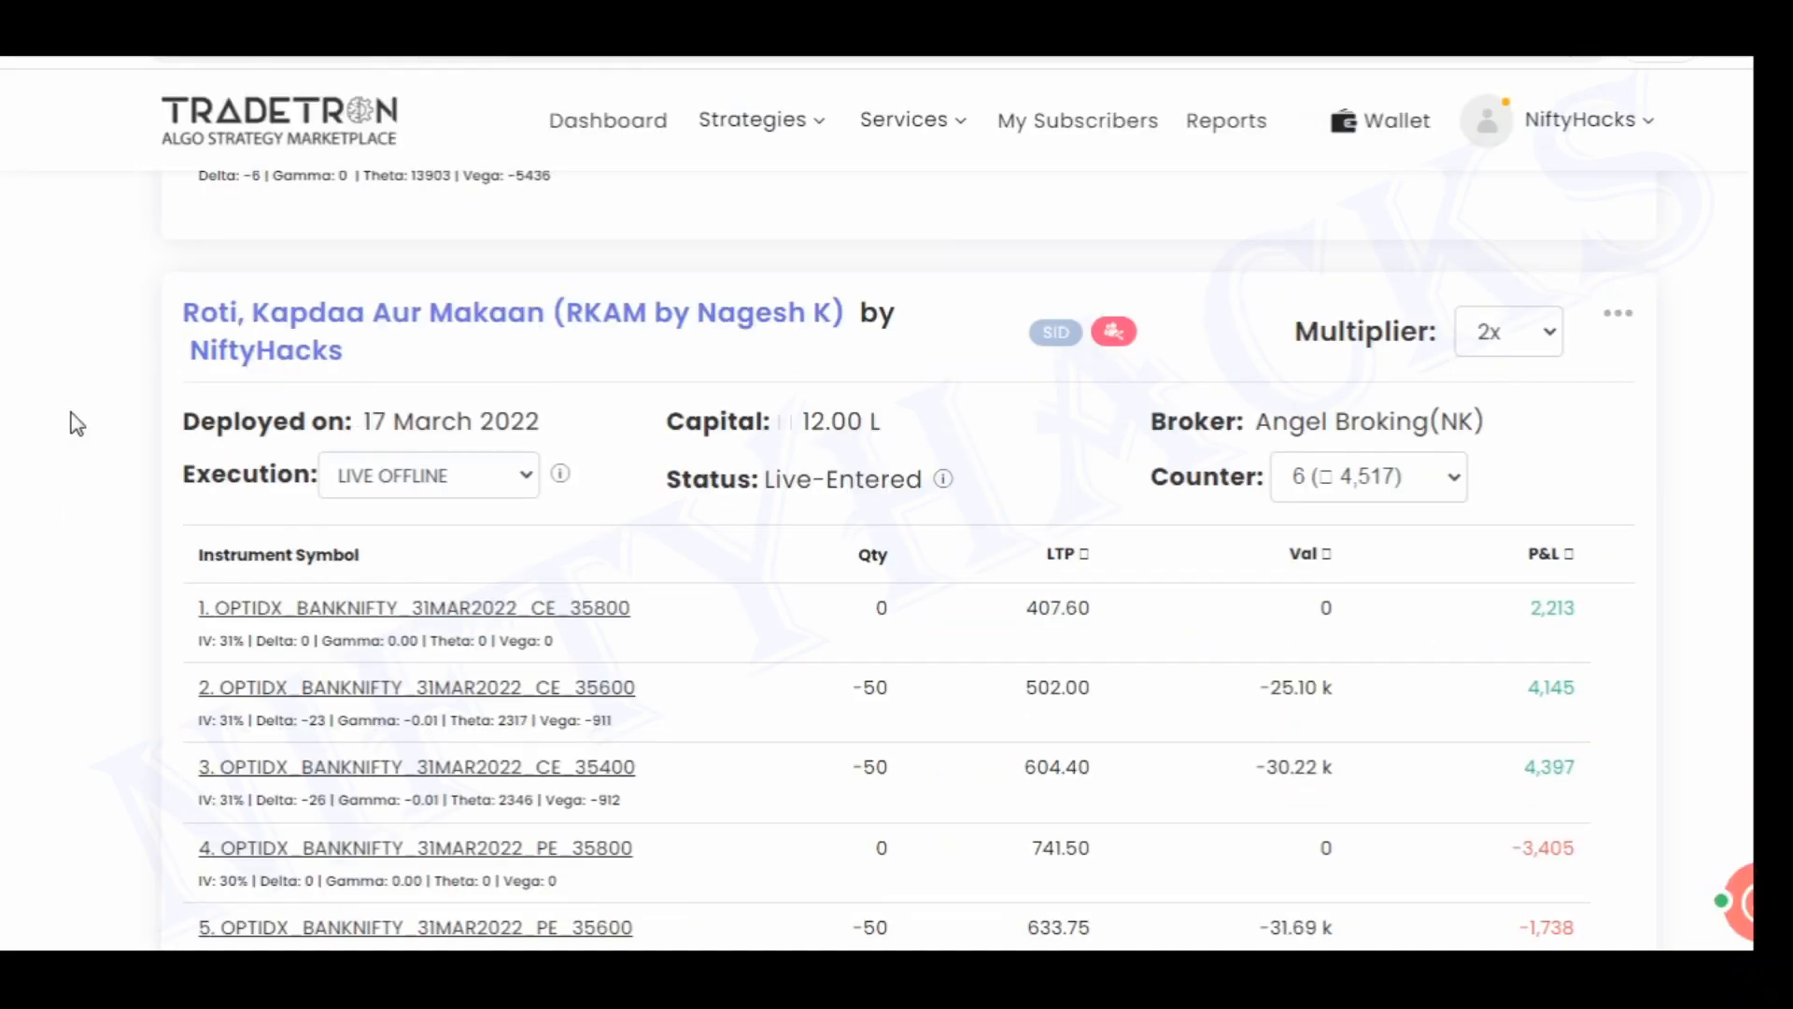
scroll(27, 413, "down", 10)
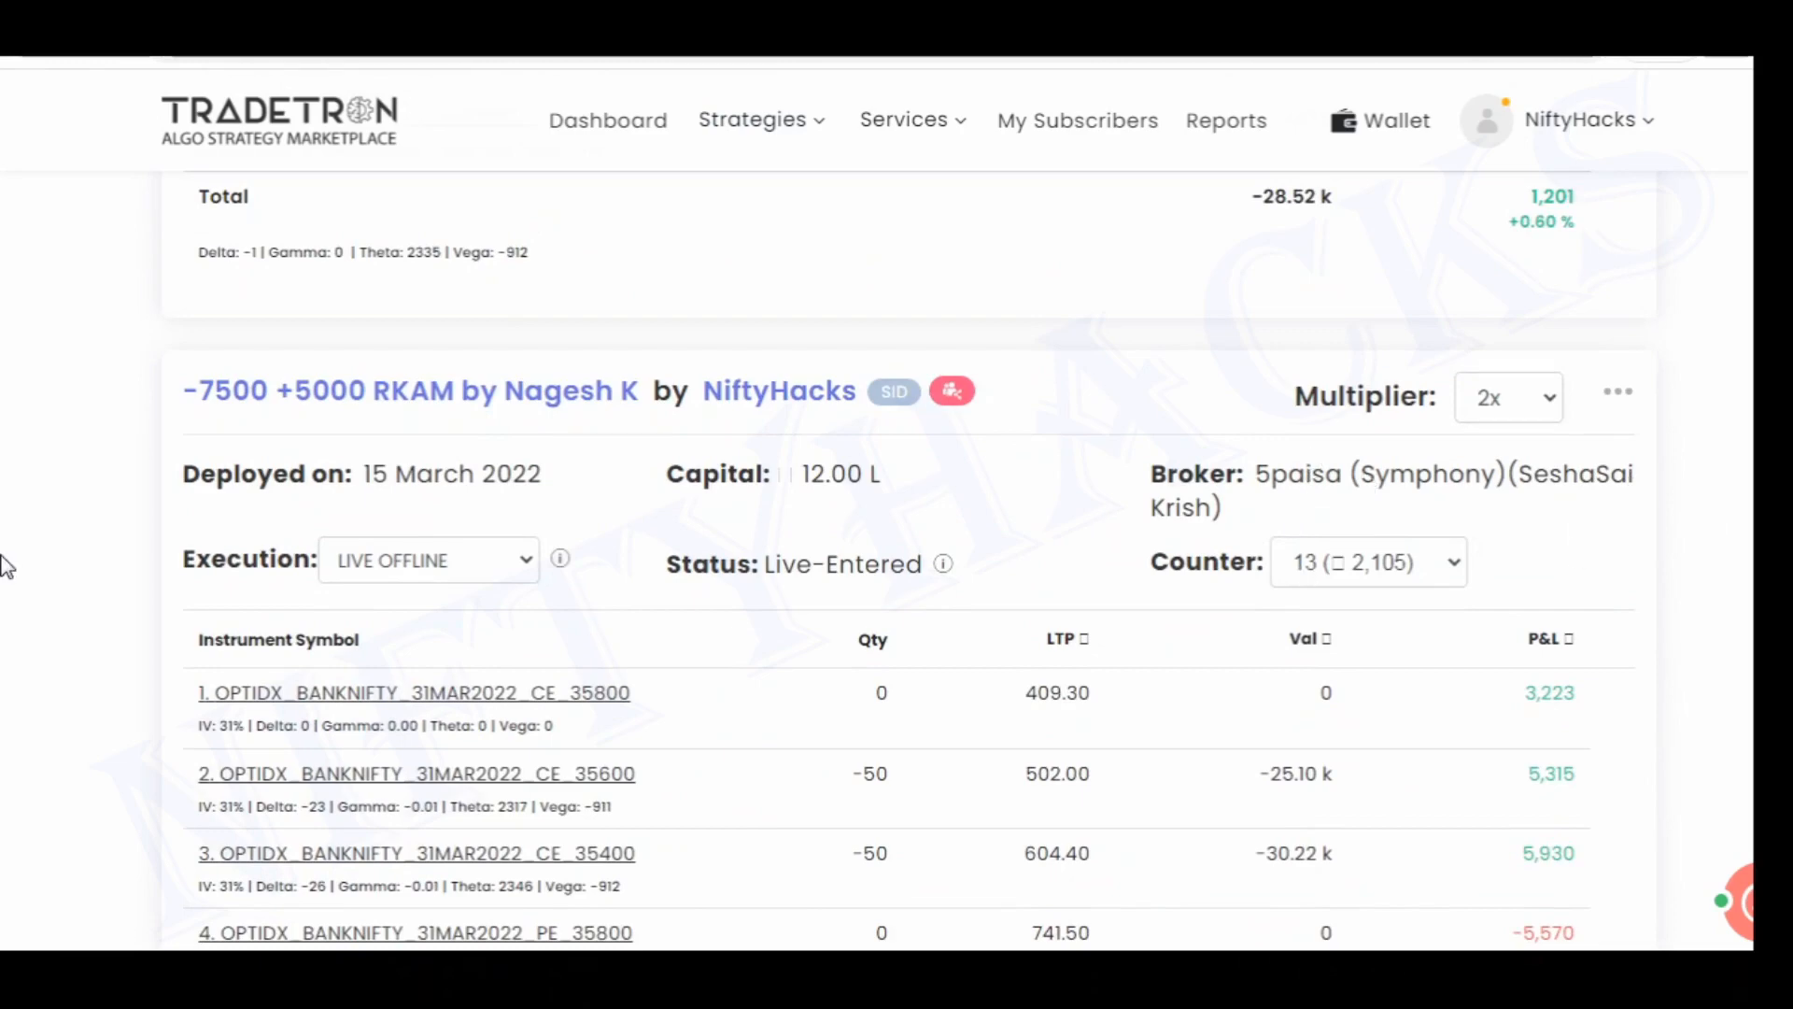
scroll(28, 538, "down", 15)
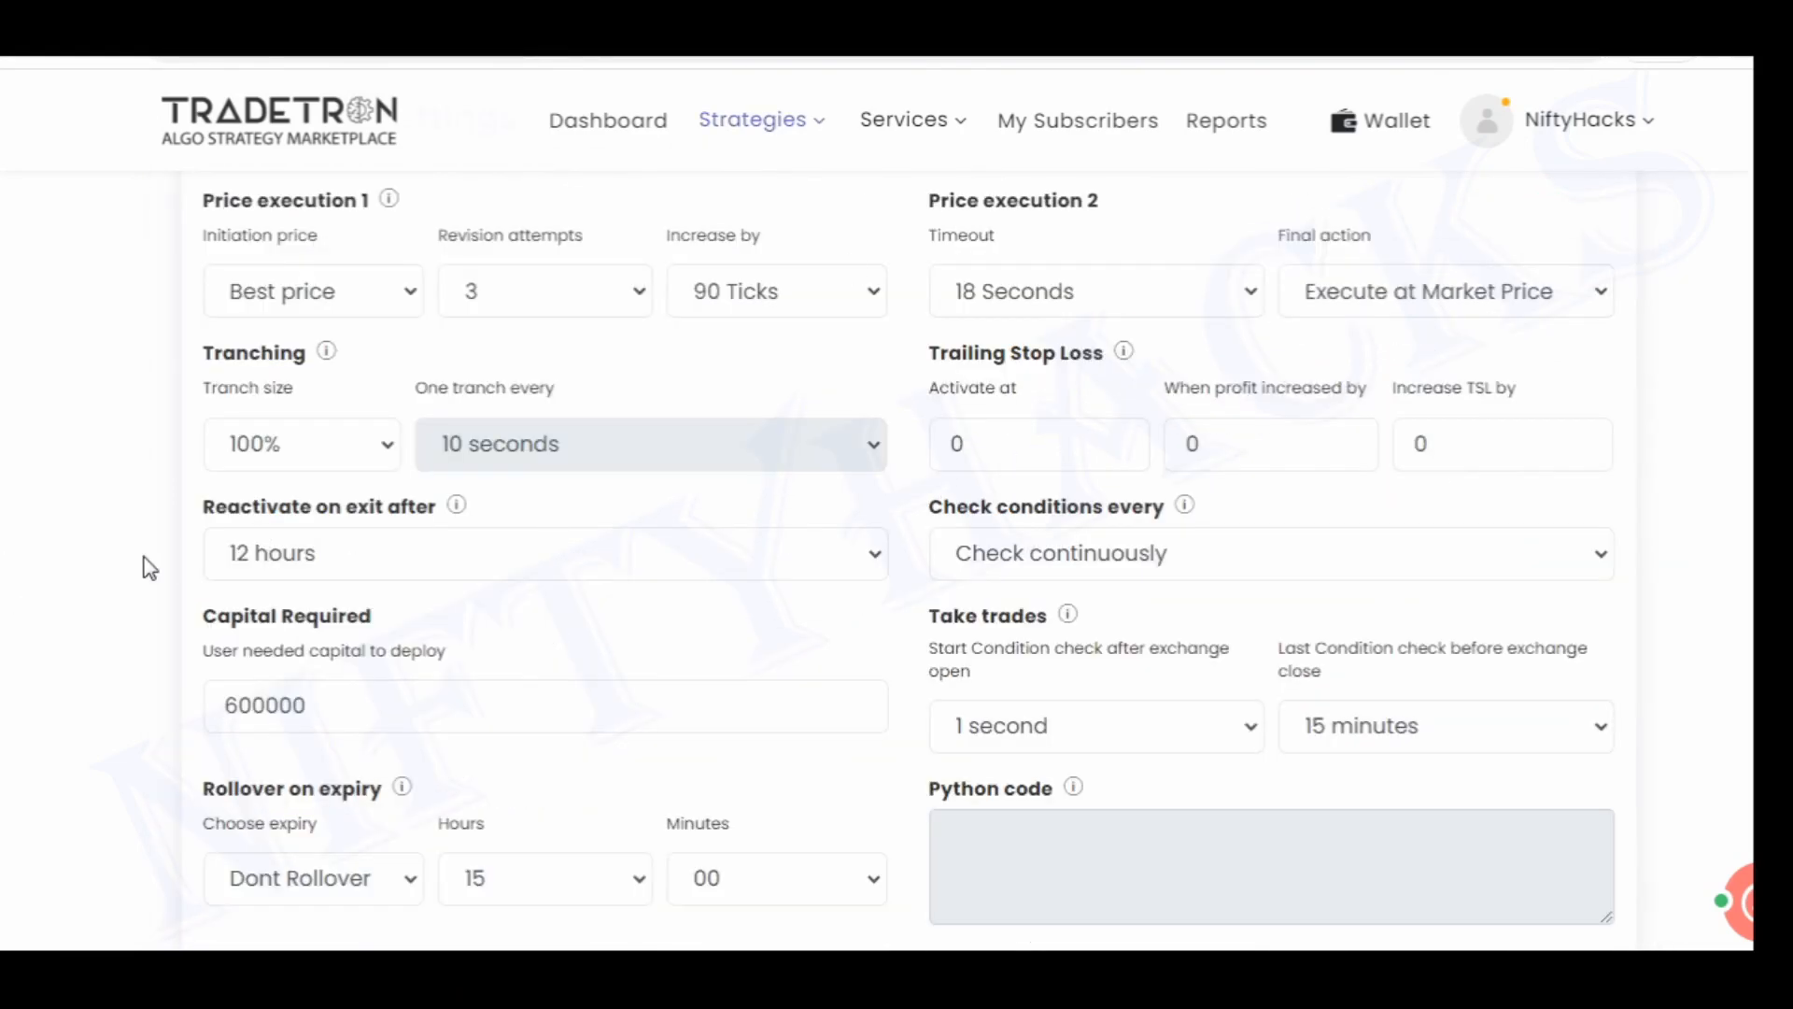
Look through the Roti, Kapdaa Aur Makaan strategy's definition, from its Advanced Settings and sets back to the strategy info
scroll(150, 567, "down", 5)
scroll(149, 568, "down", 20)
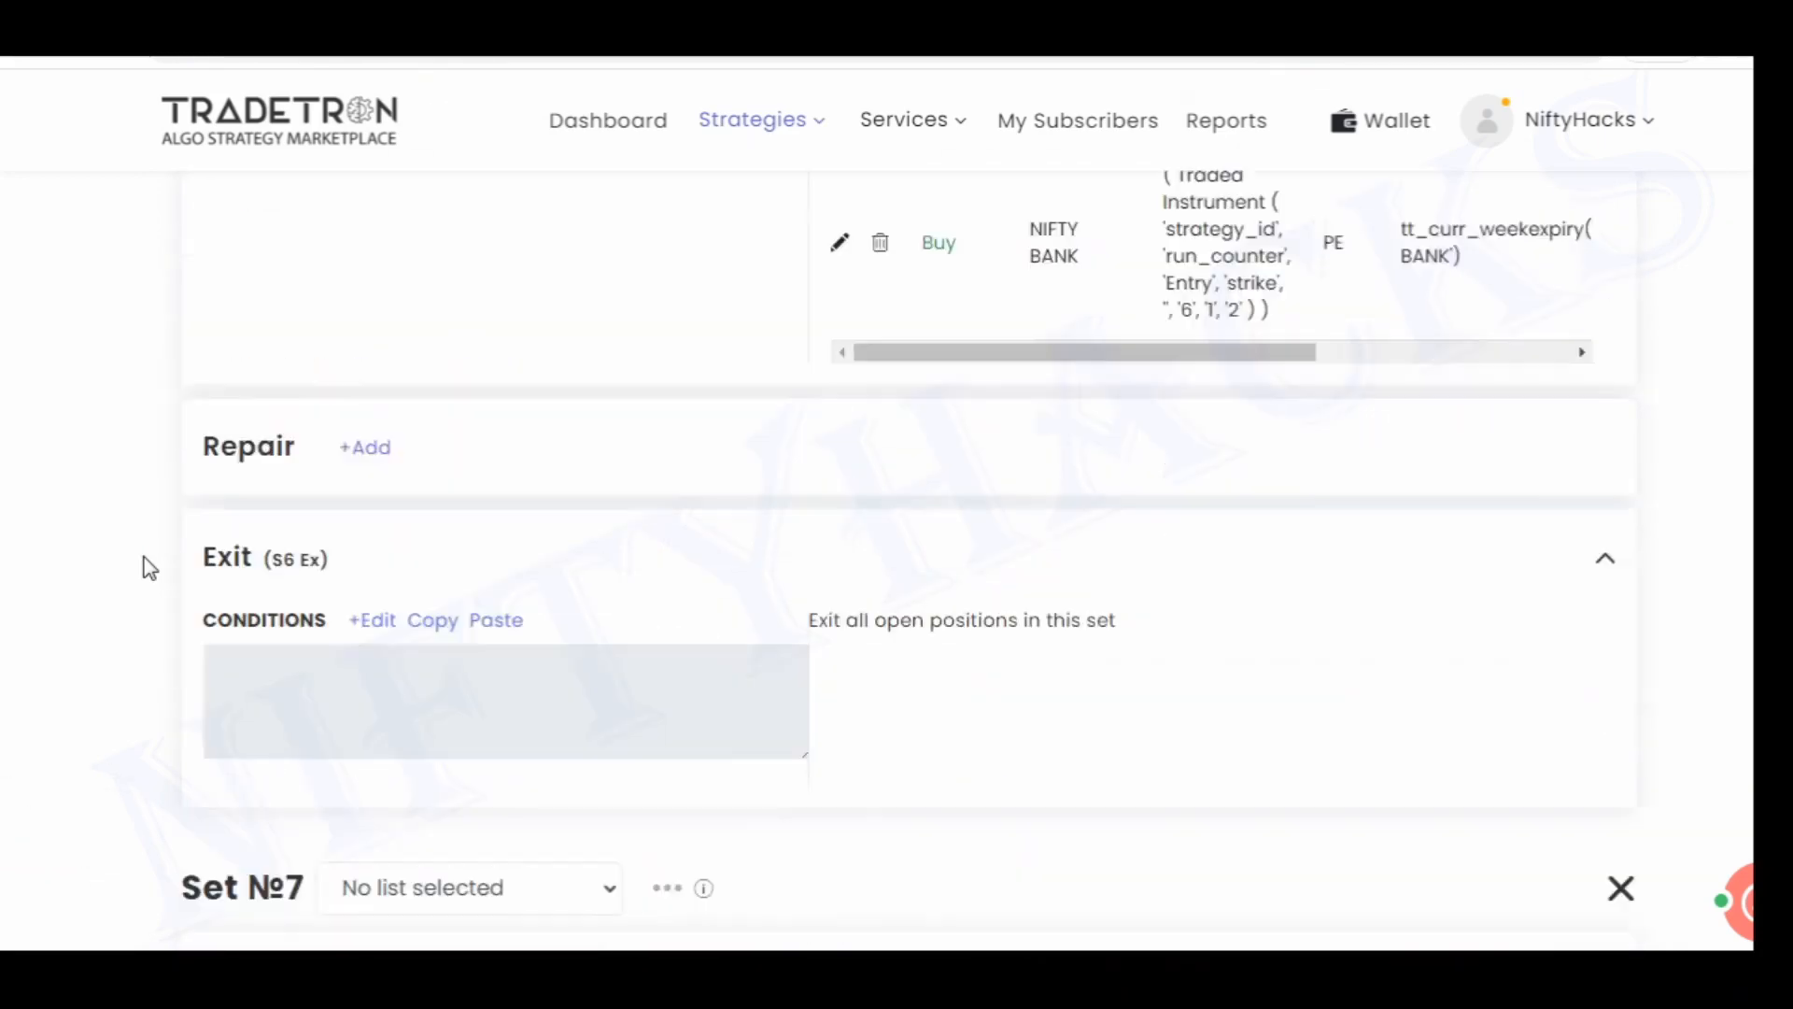
scroll(150, 568, "up", 10)
scroll(897, 561, "up", 20)
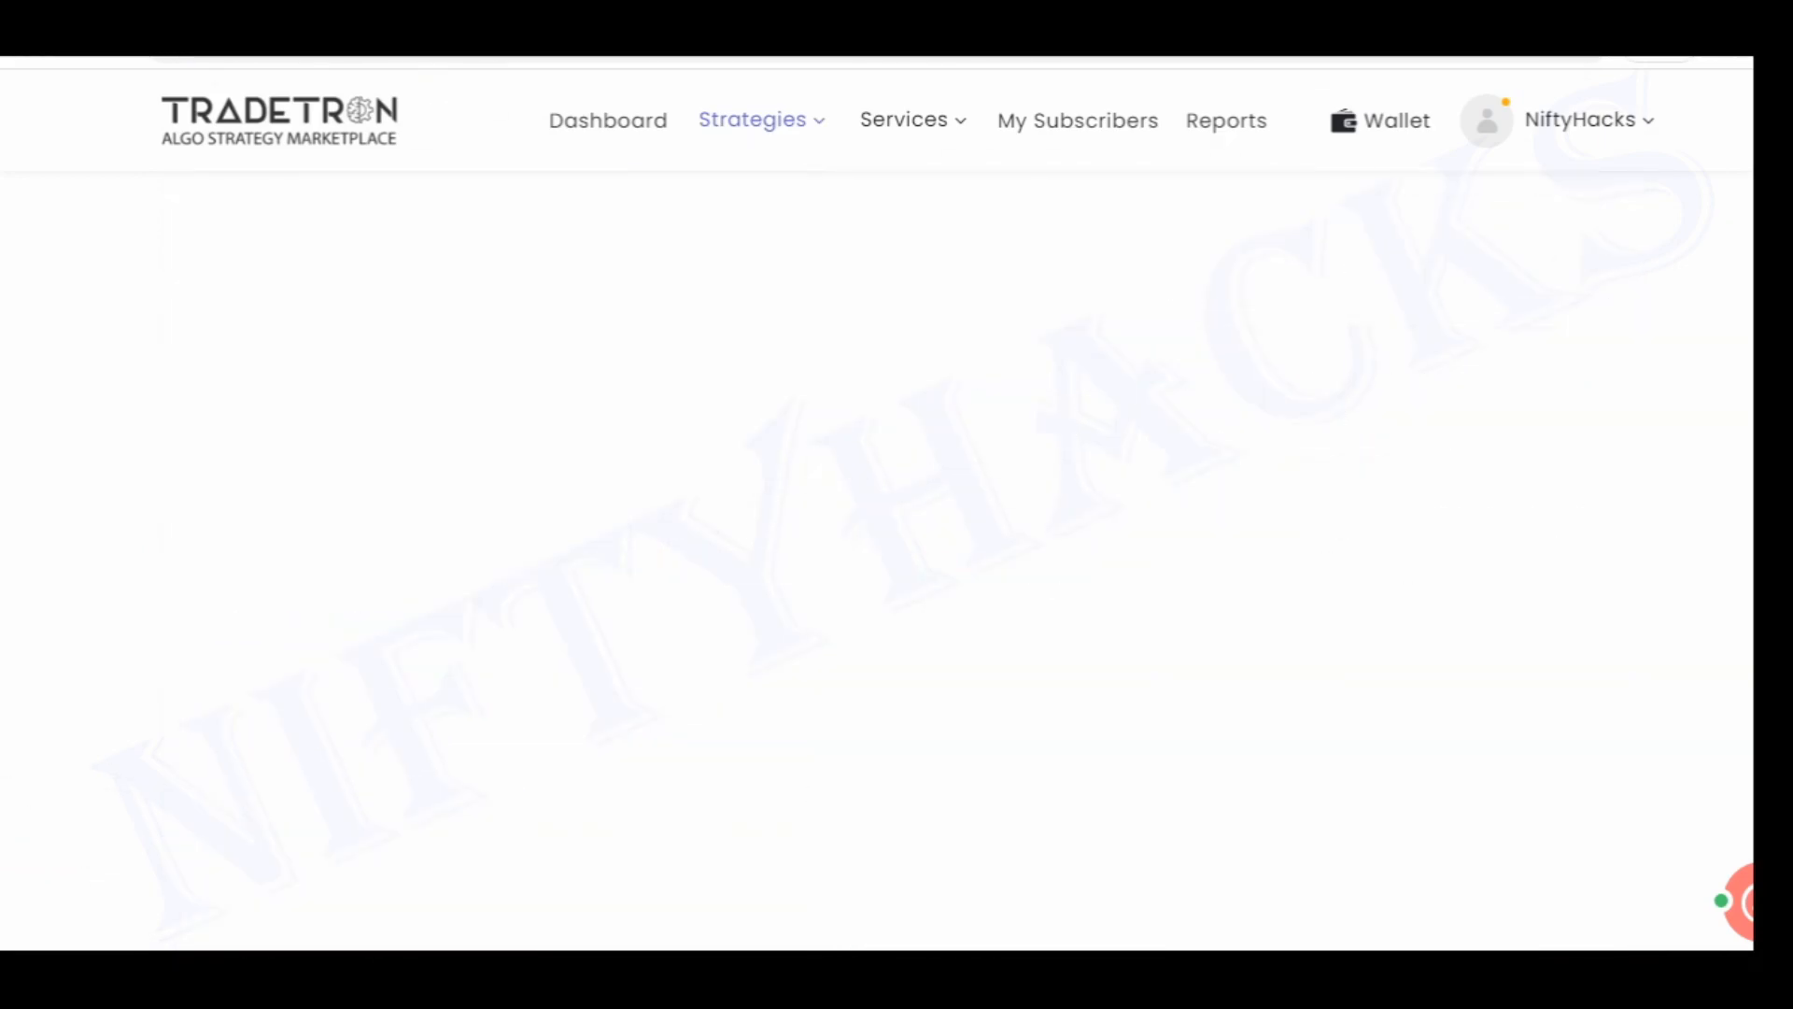
scroll(897, 560, "up", 1)
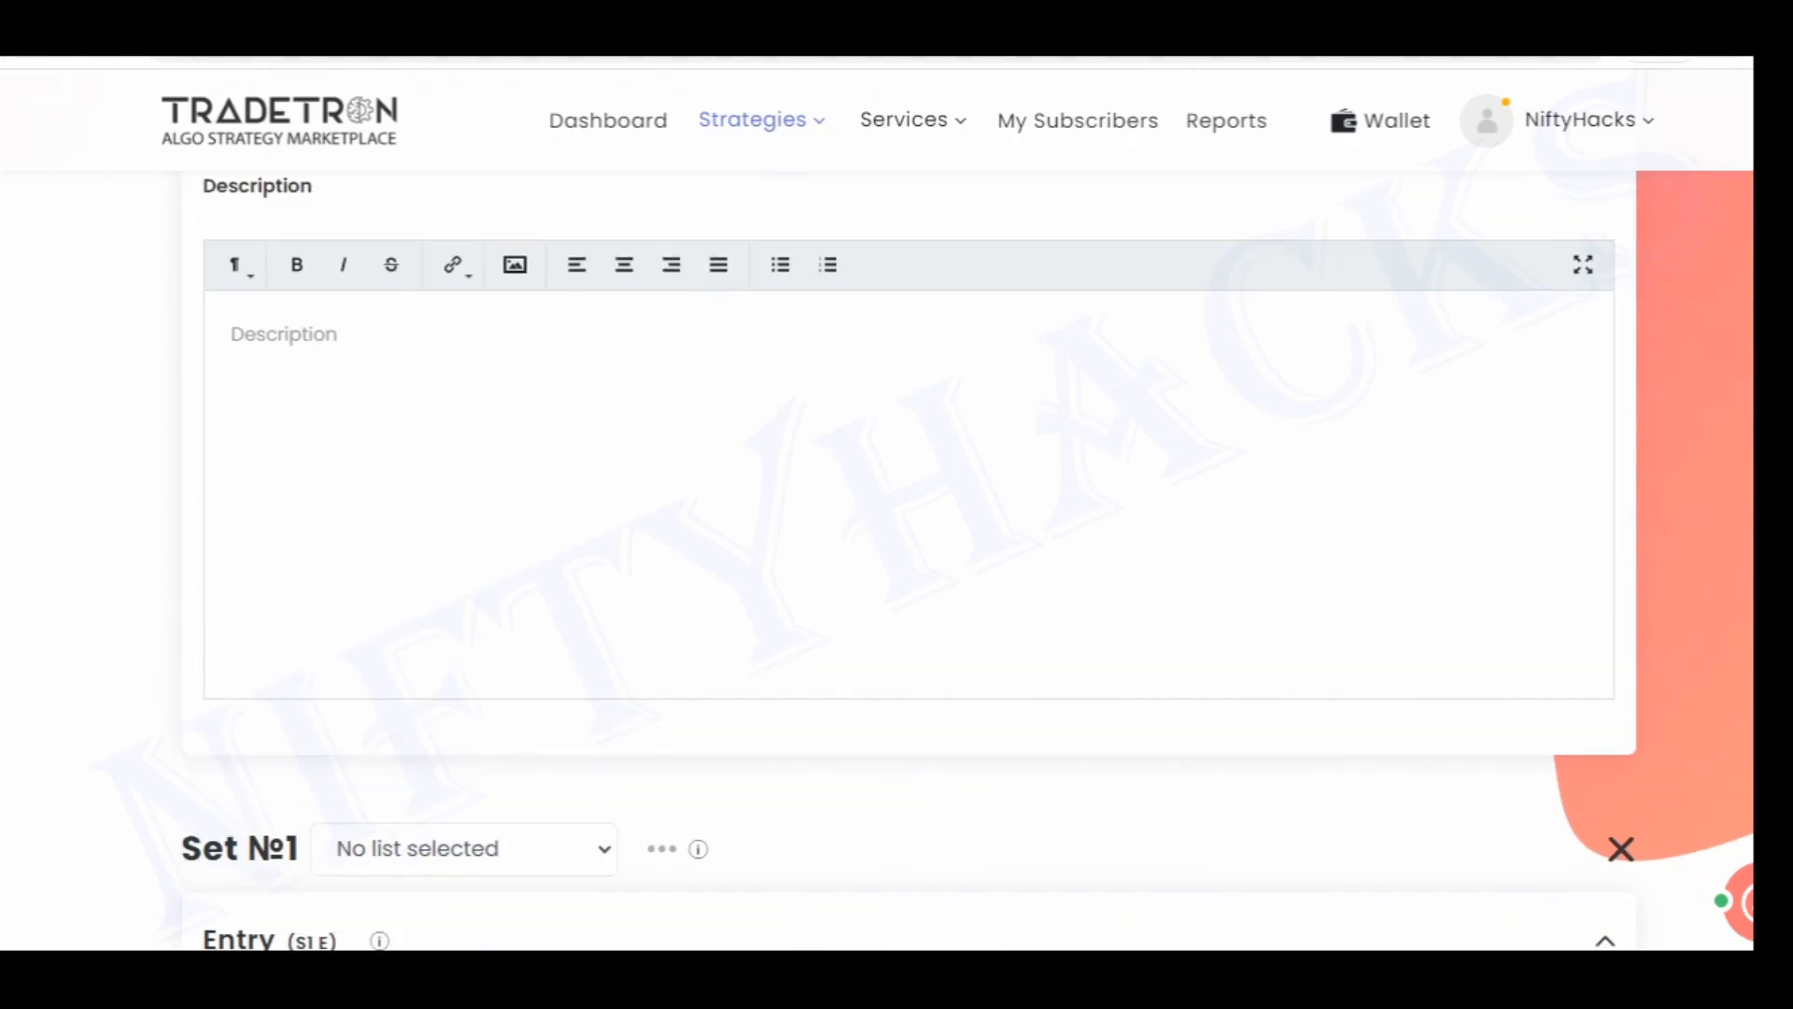
scroll(897, 560, "up", 1)
scroll(1284, 495, "up", 1)
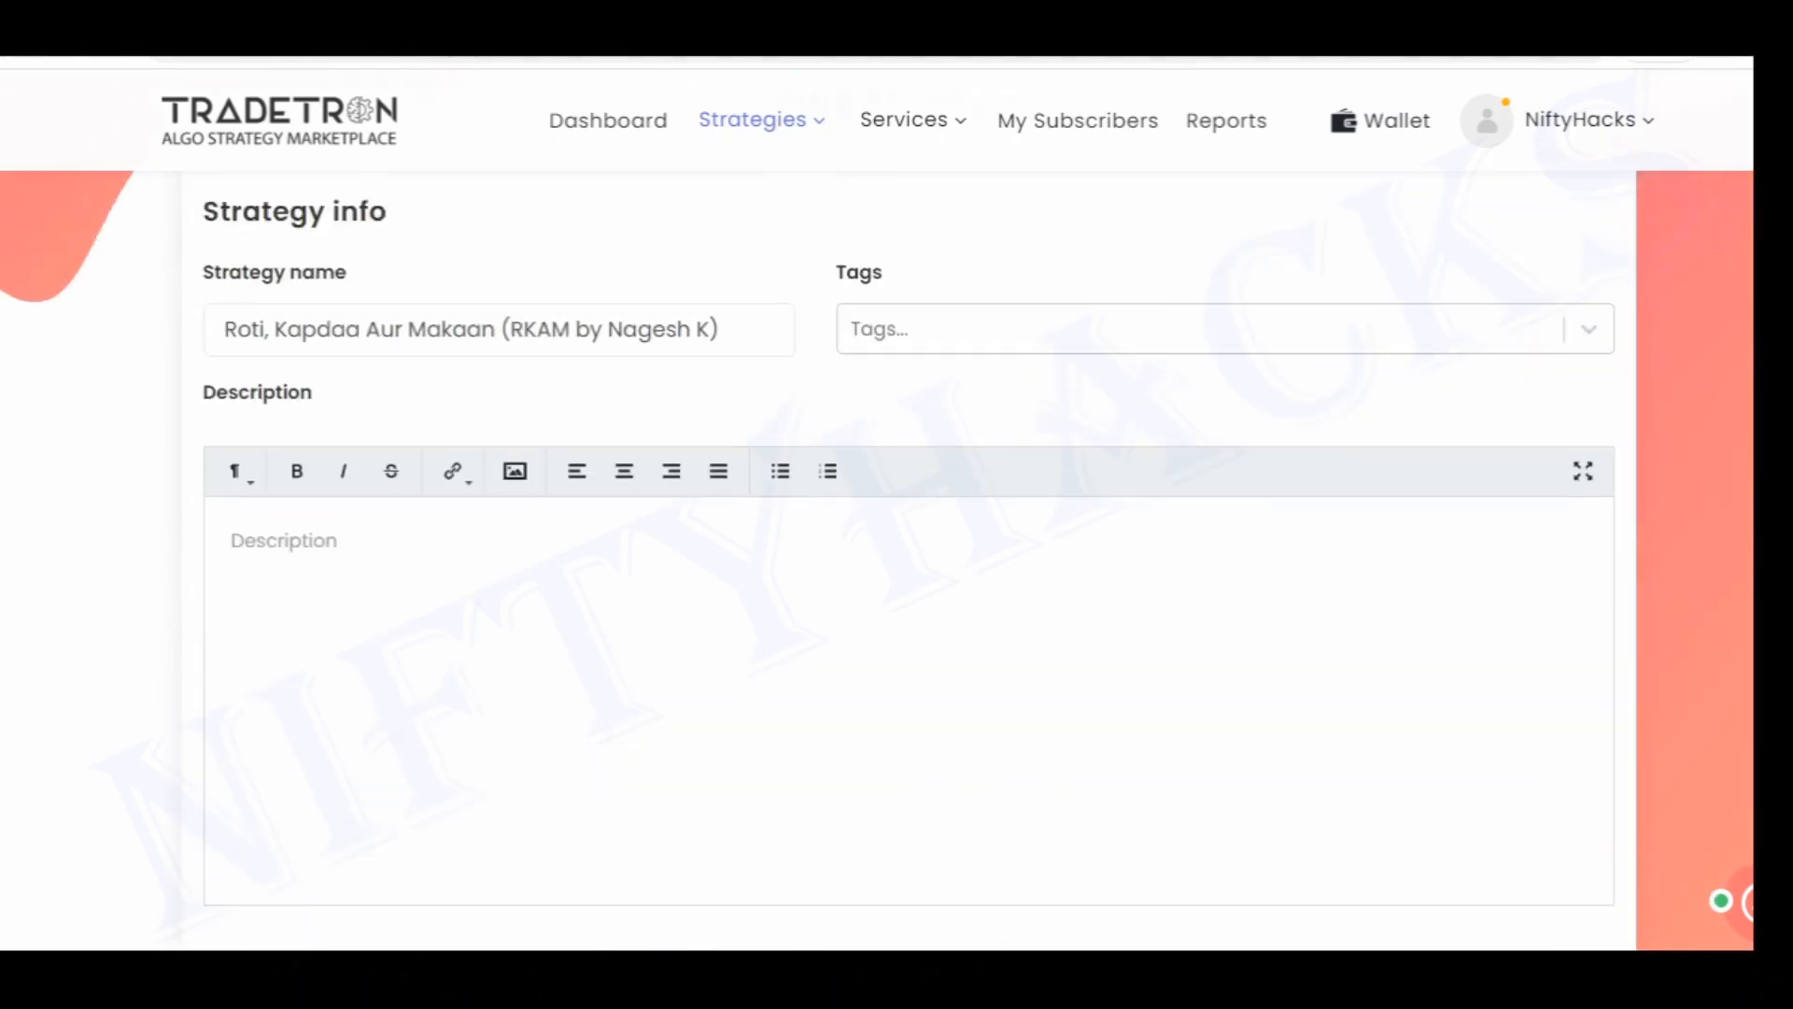